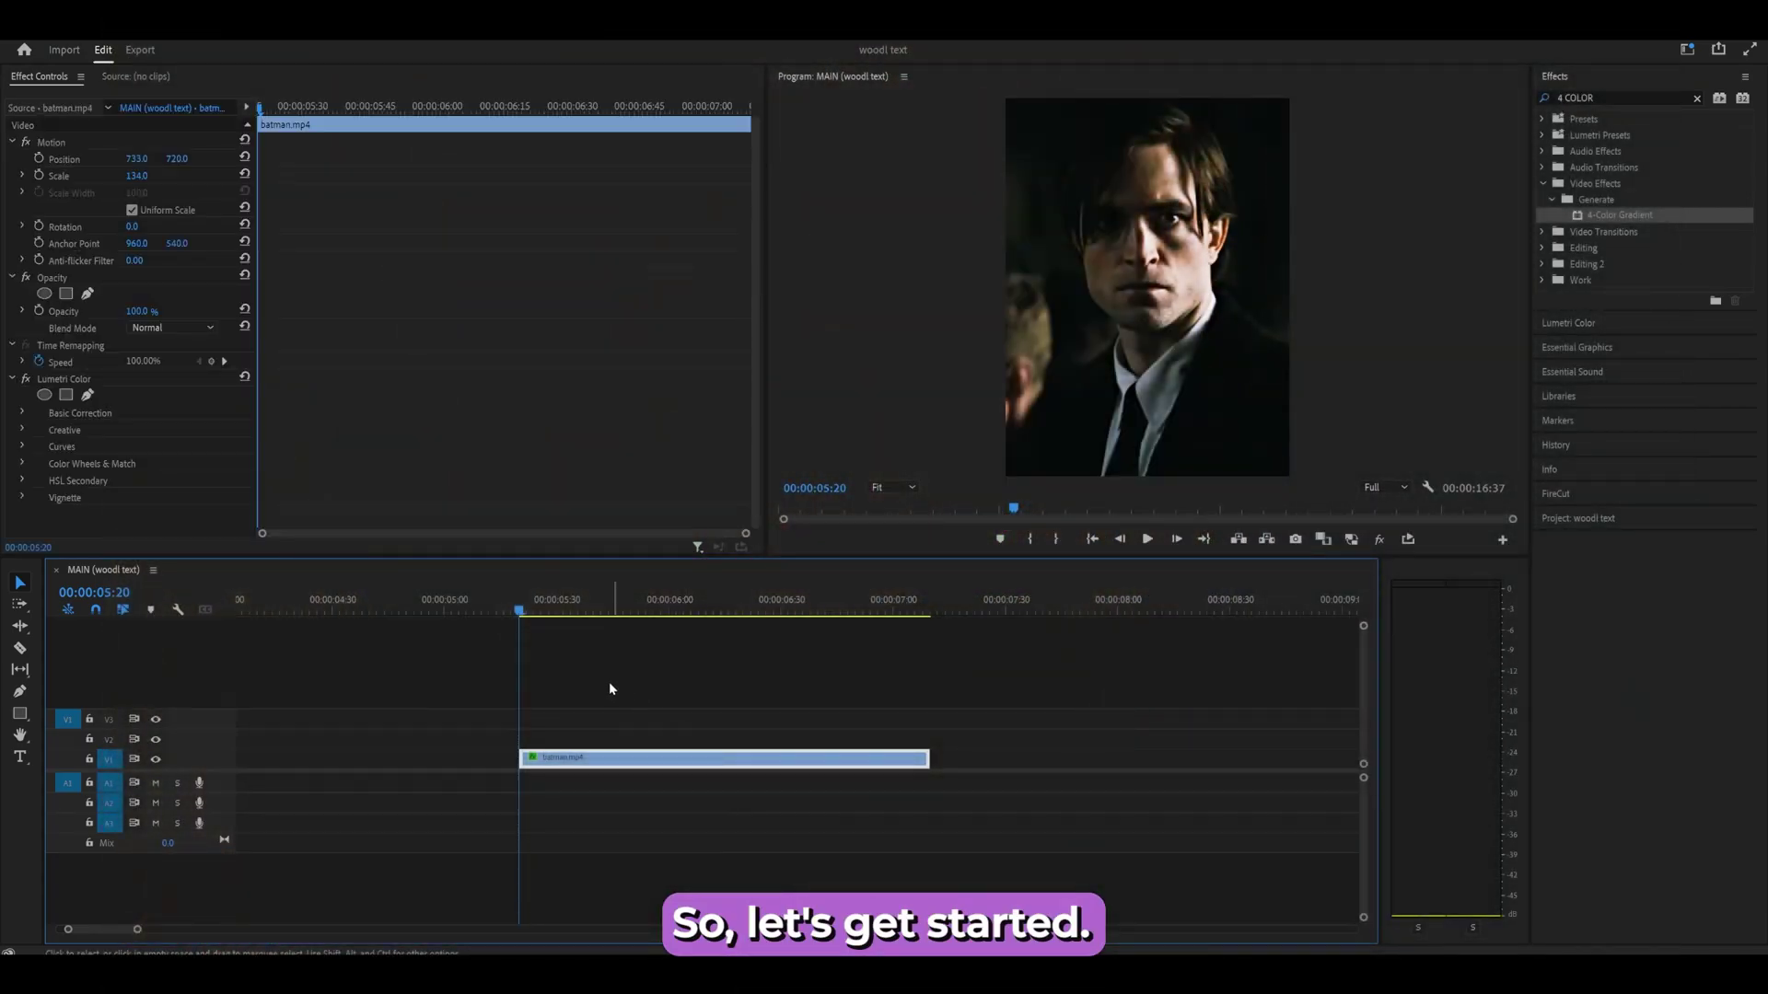
Step: Add a text graphic reading "YOUR TEXT" over the man's face in the video frame at 00:00:05:21
{"action": "left_click", "coordinate": [488, 615]}
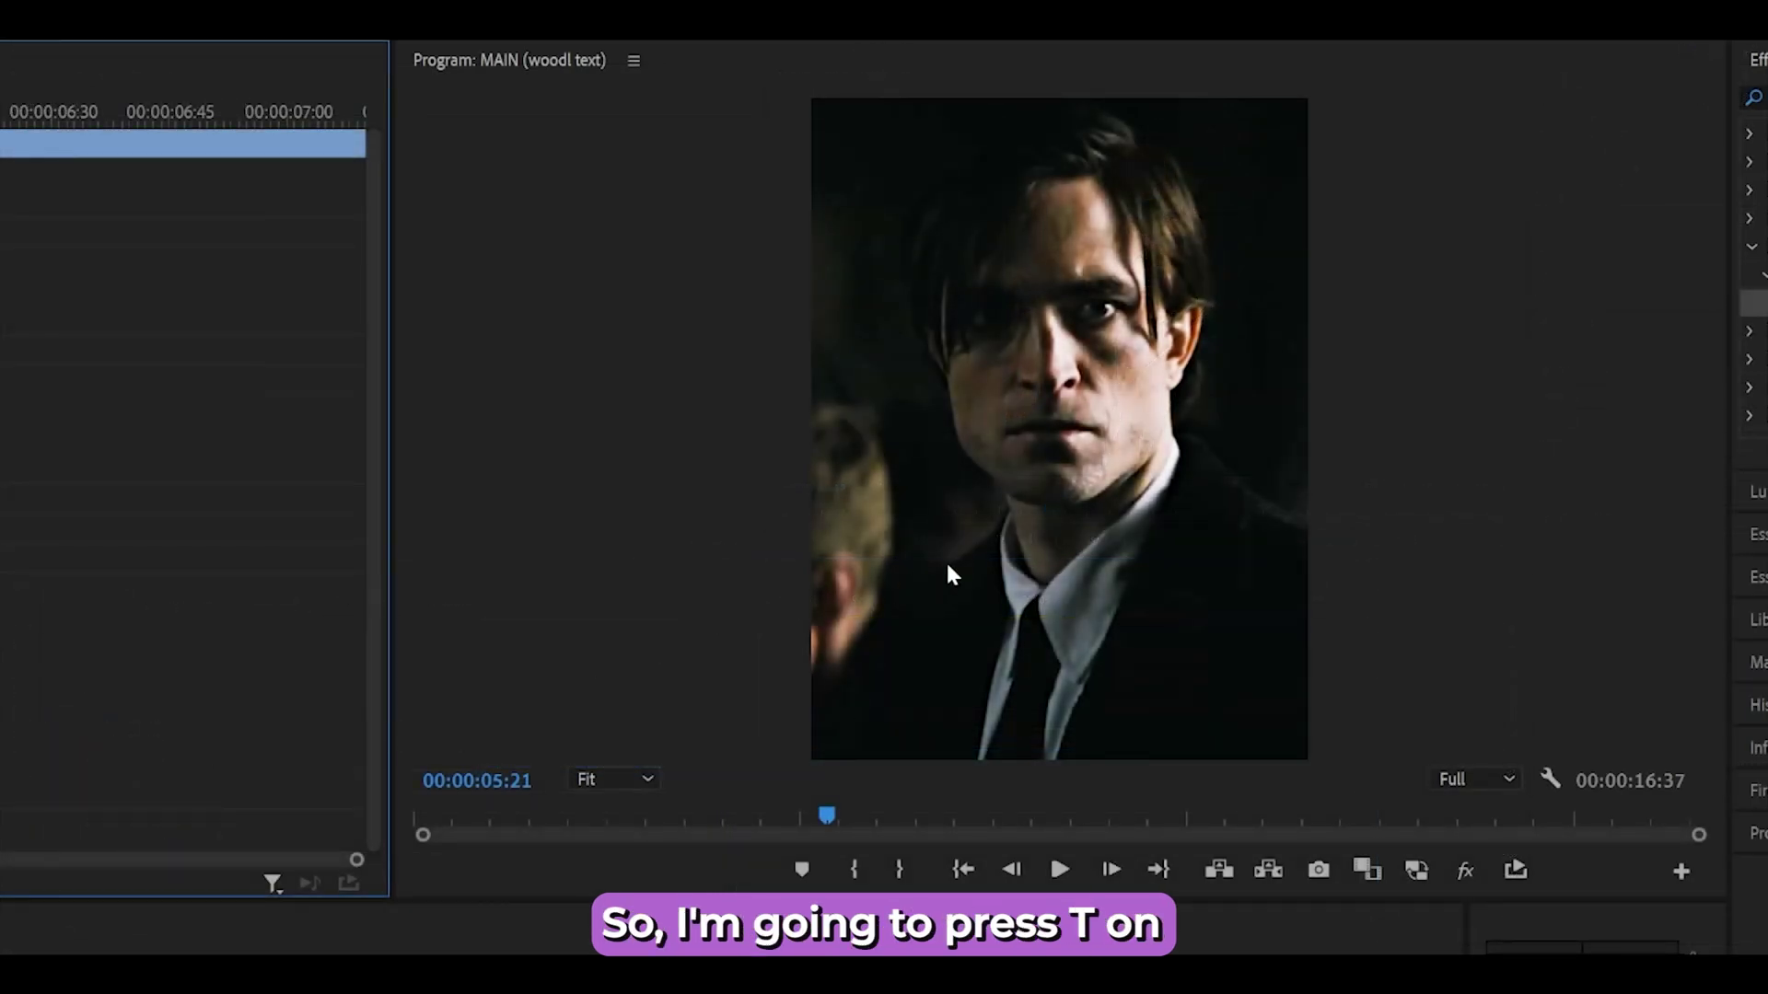
{"action": "key", "text": "t"}
{"action": "left_click", "coordinate": [1048, 440]}
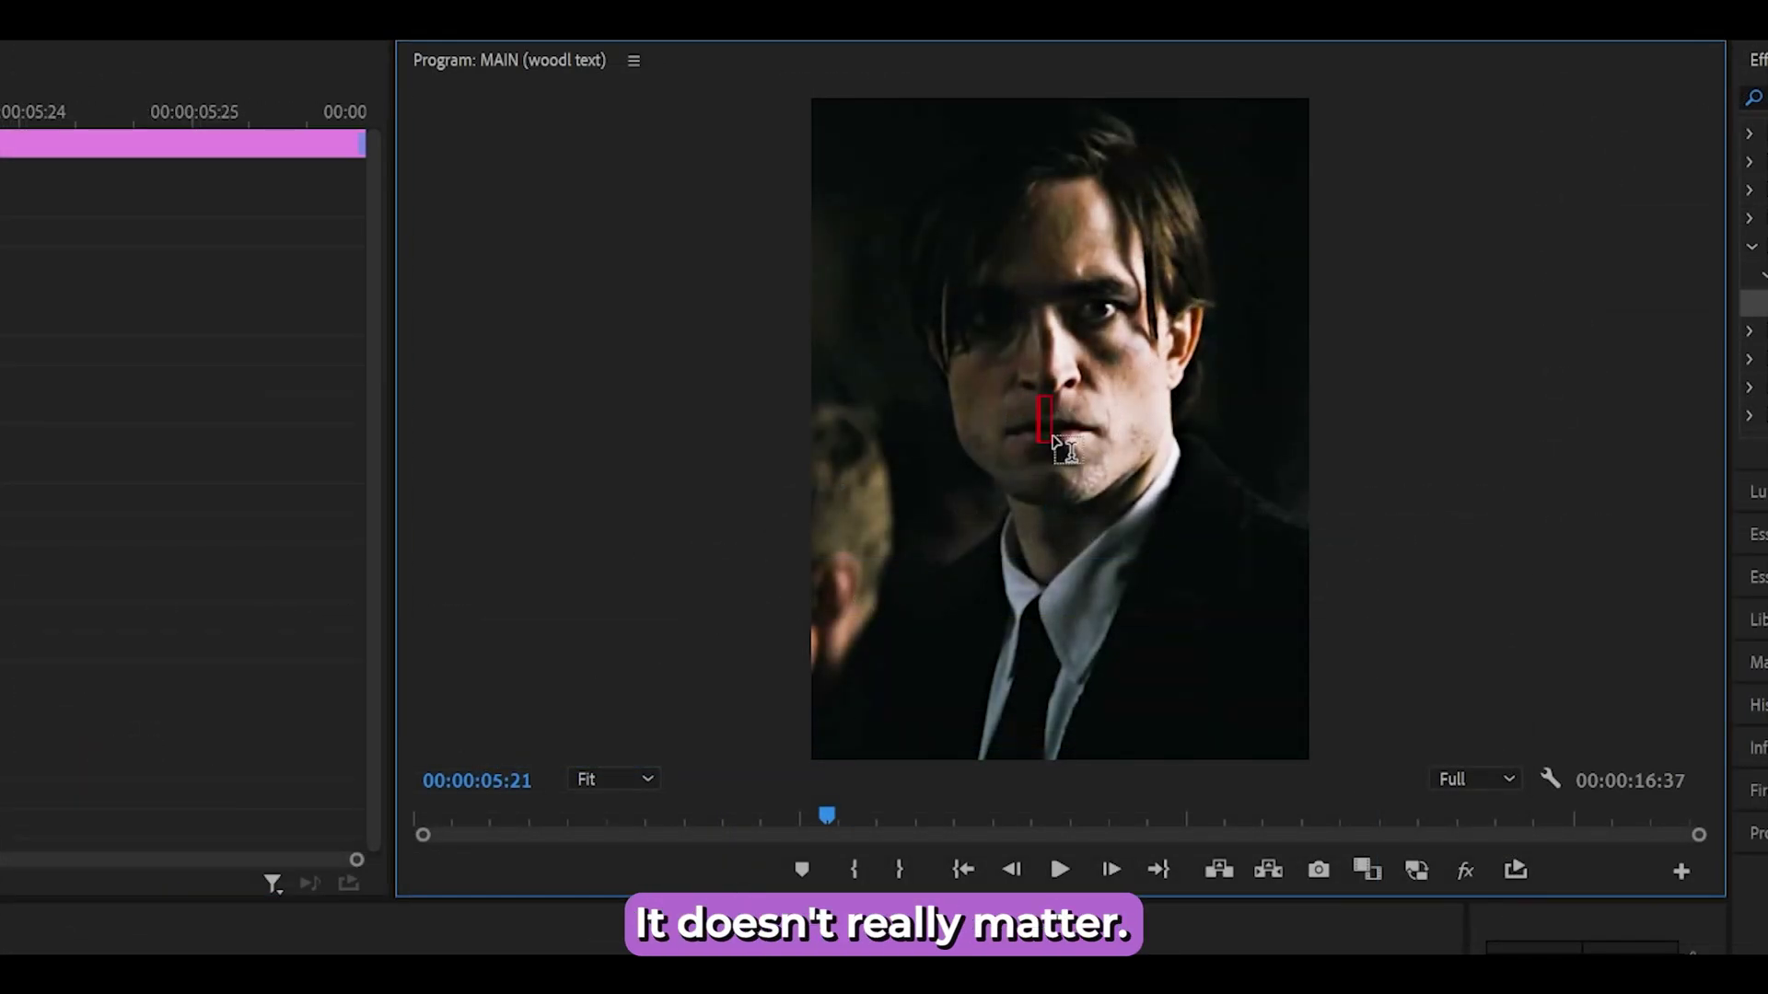
{"action": "type", "text": "YOUR TEXT"}
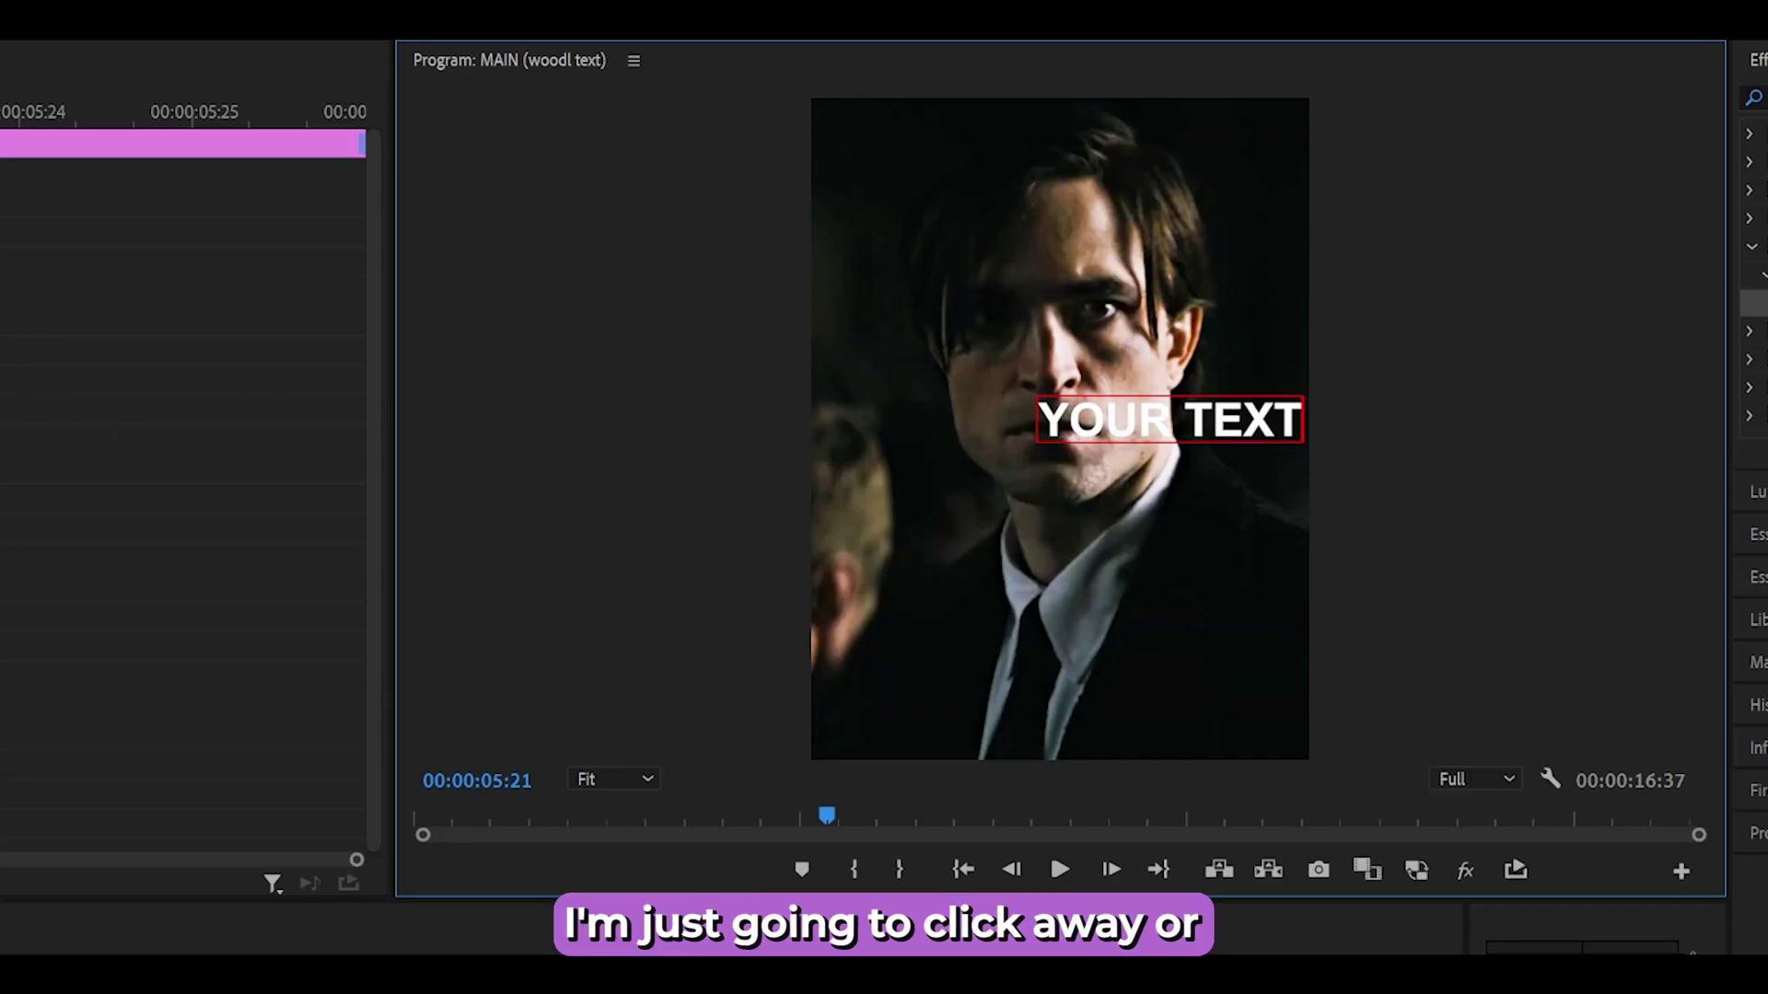
{"action": "left_click", "coordinate": [58, 525]}
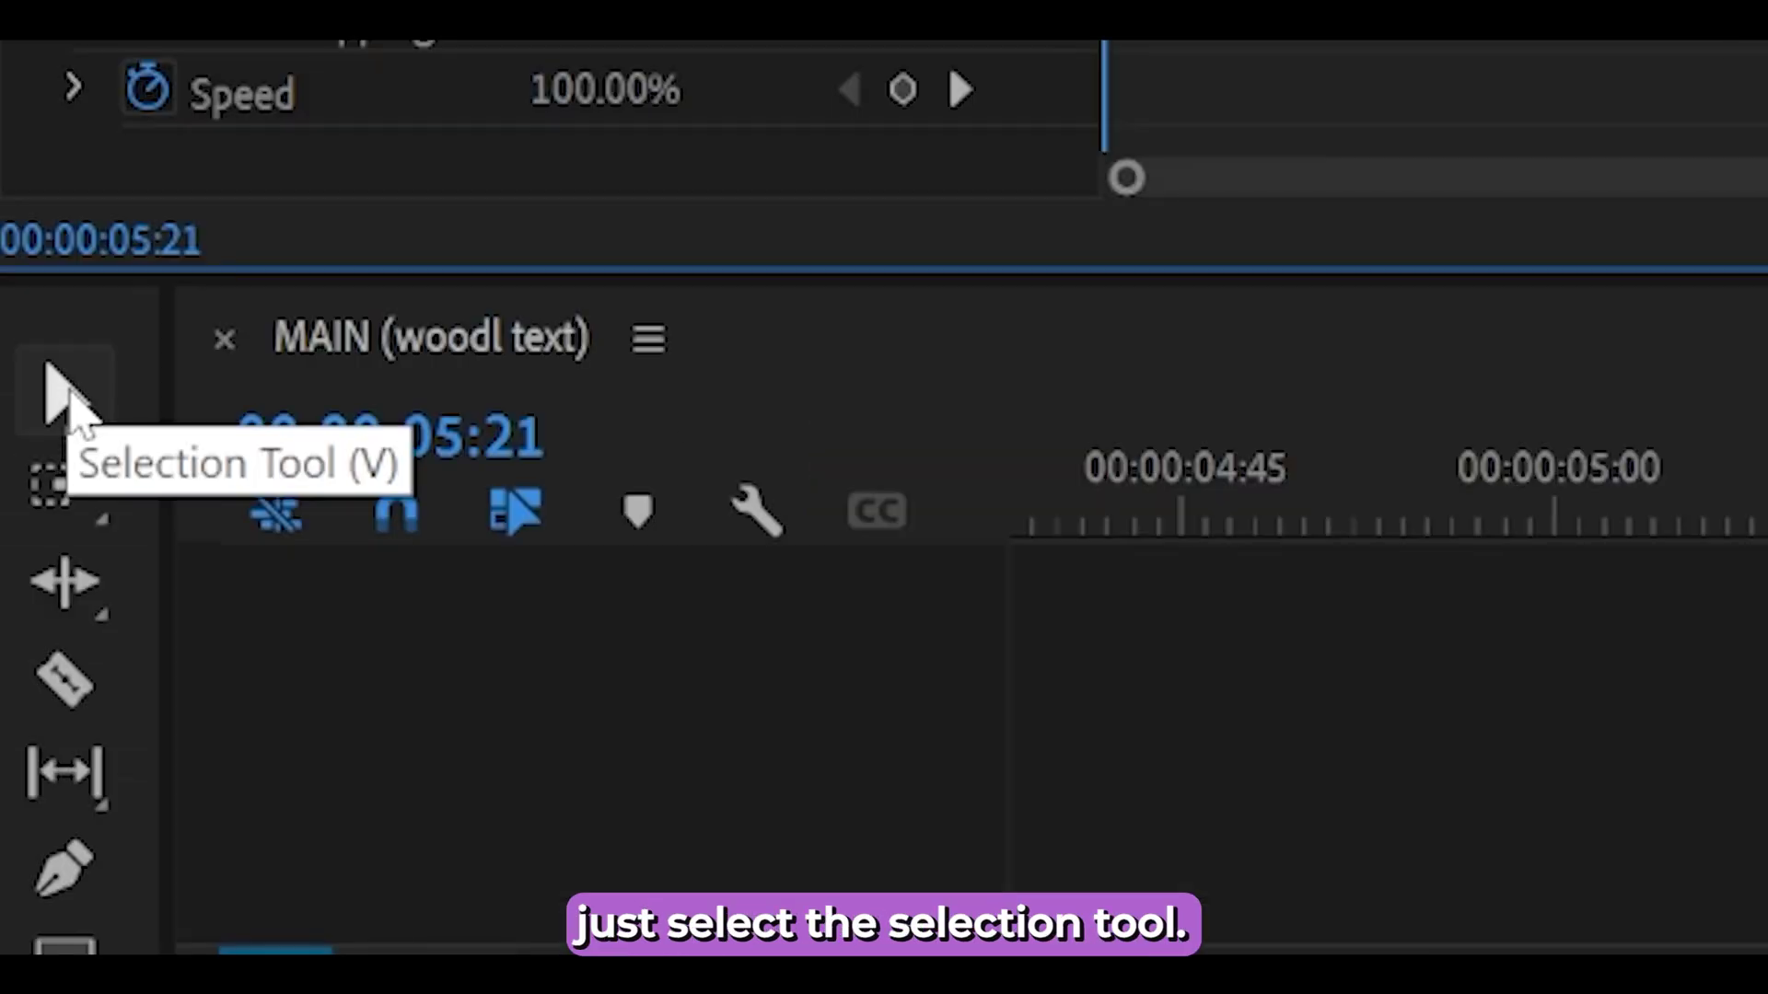
{"action": "left_click", "coordinate": [55, 395]}
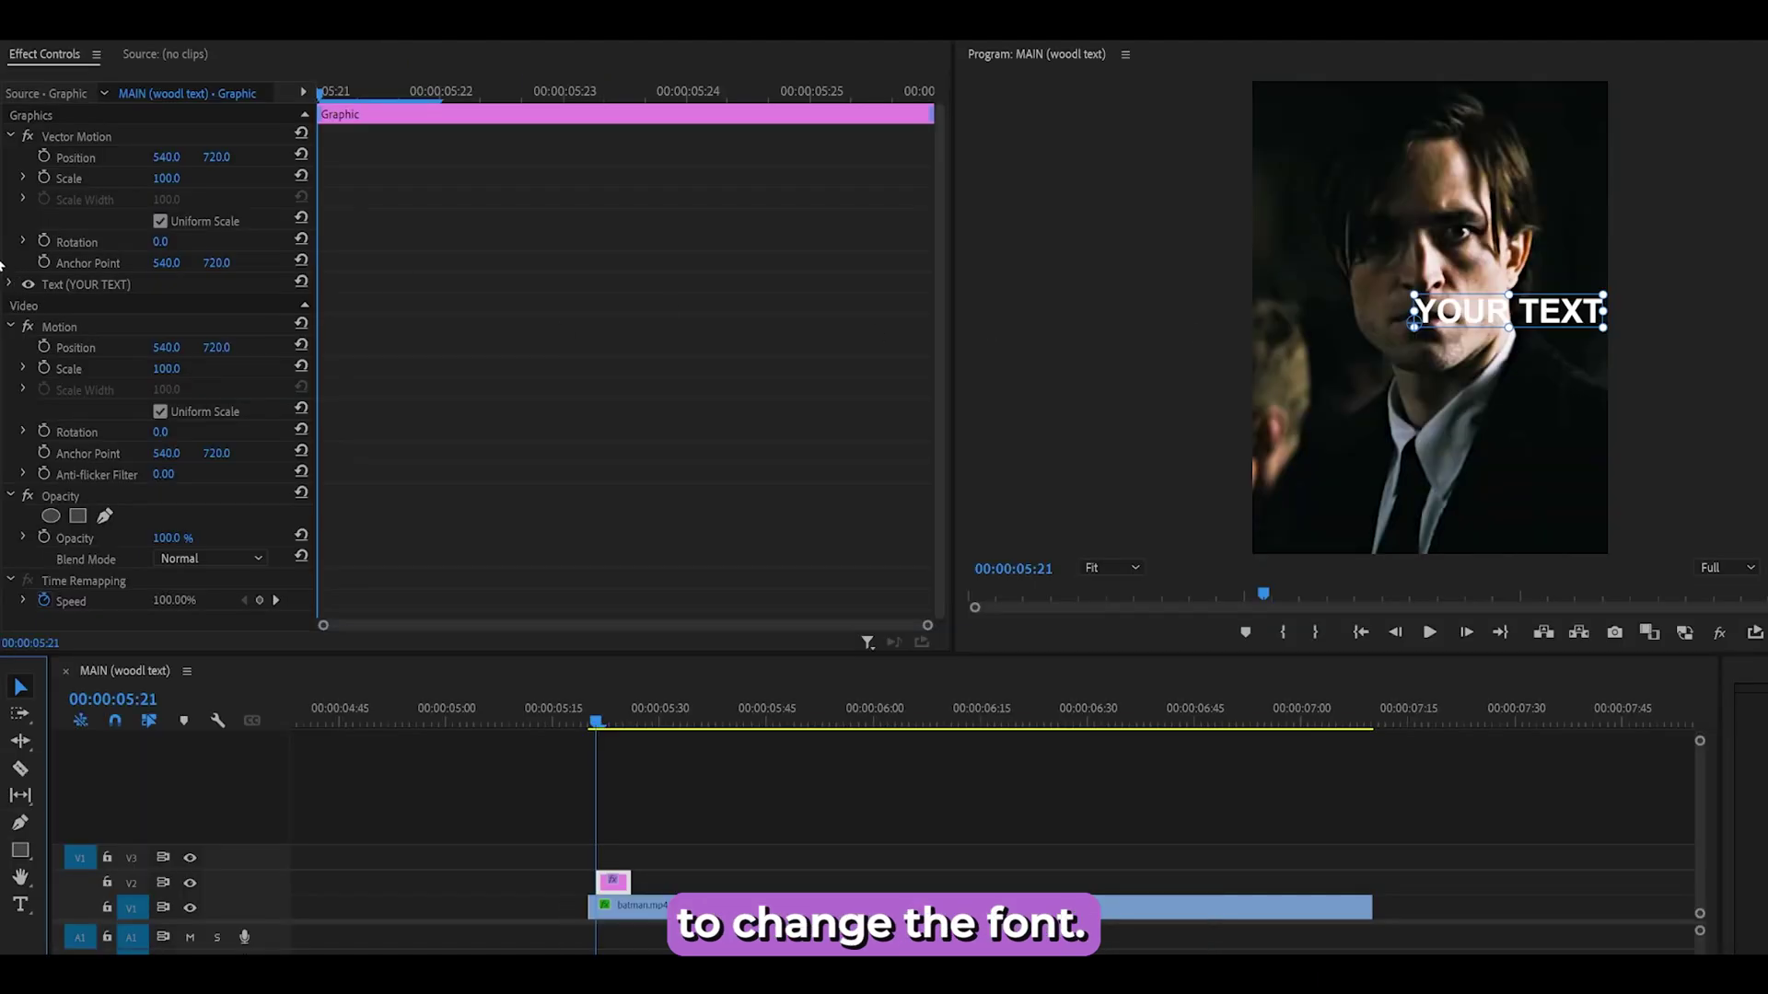
Step: Enlarge the preview to 100% and move the text's anchor point to the middle of the words
{"action": "left_click", "coordinate": [12, 284]}
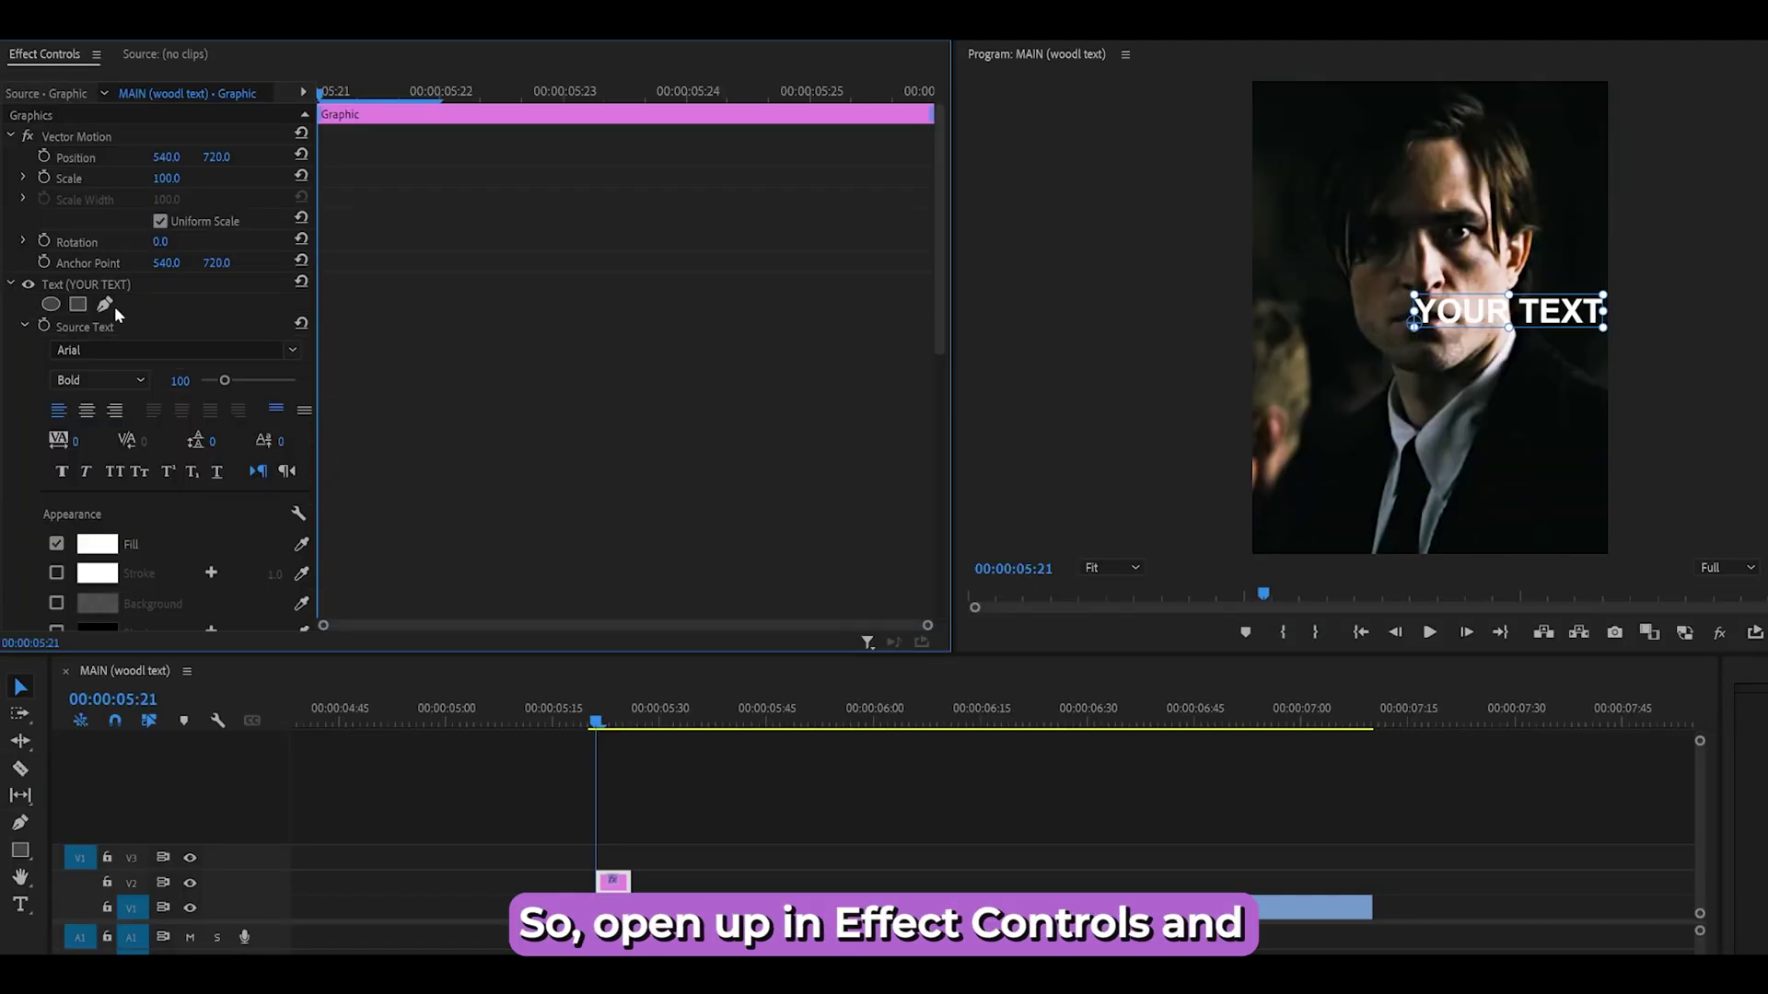
{"action": "scroll", "coordinate": [470, 371], "scroll_direction": "down", "scroll_amount": 2}
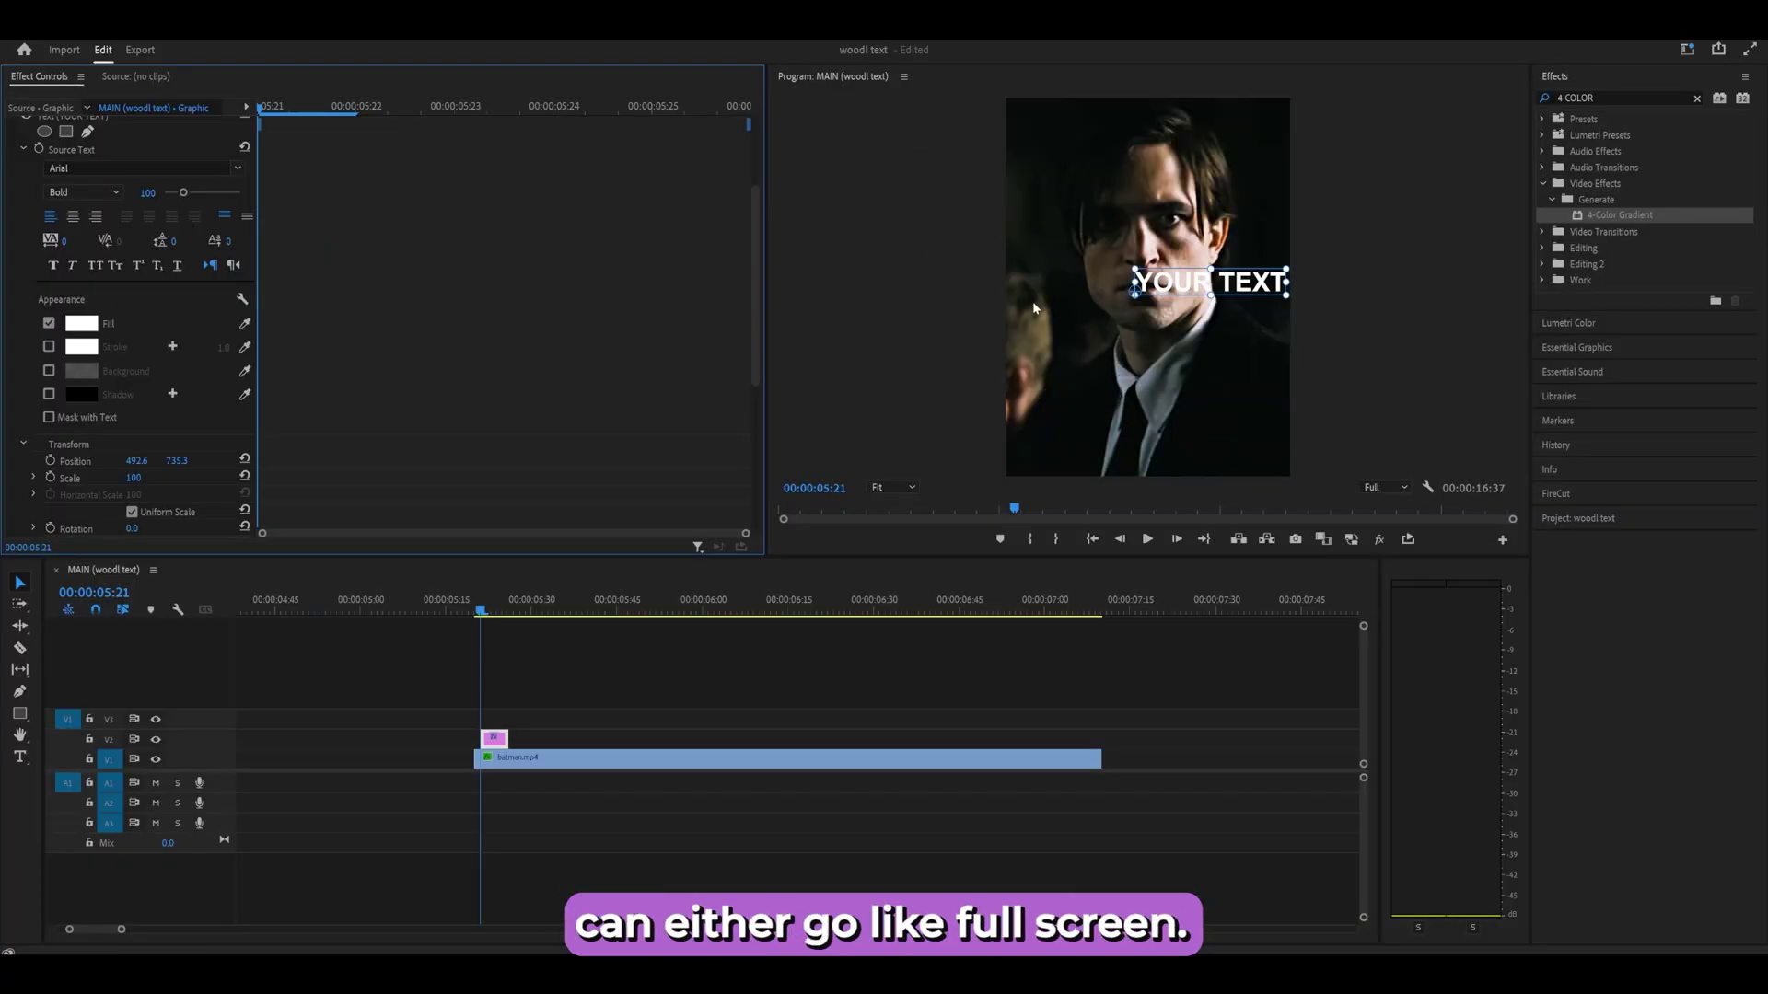
{"action": "key", "text": "grave"}
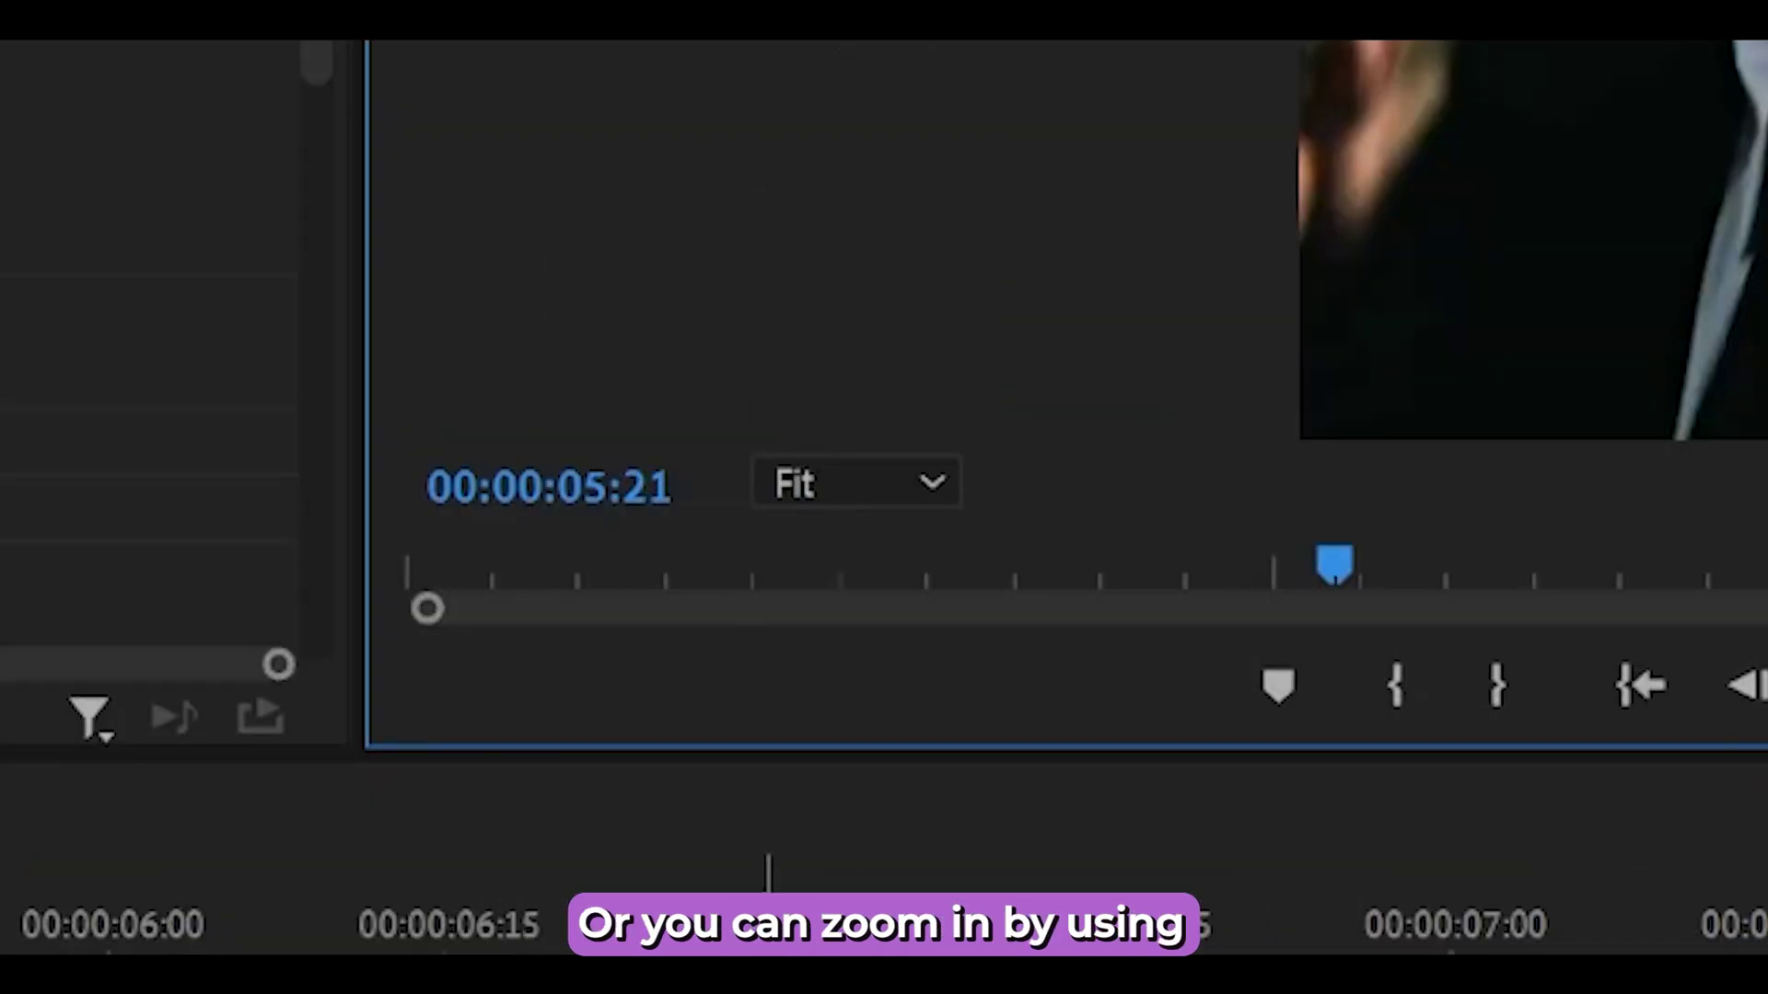
{"action": "scroll", "coordinate": [829, 502], "scroll_direction": "down", "scroll_amount": 1}
{"action": "scroll", "coordinate": [829, 502], "scroll_direction": "down", "scroll_amount": 3}
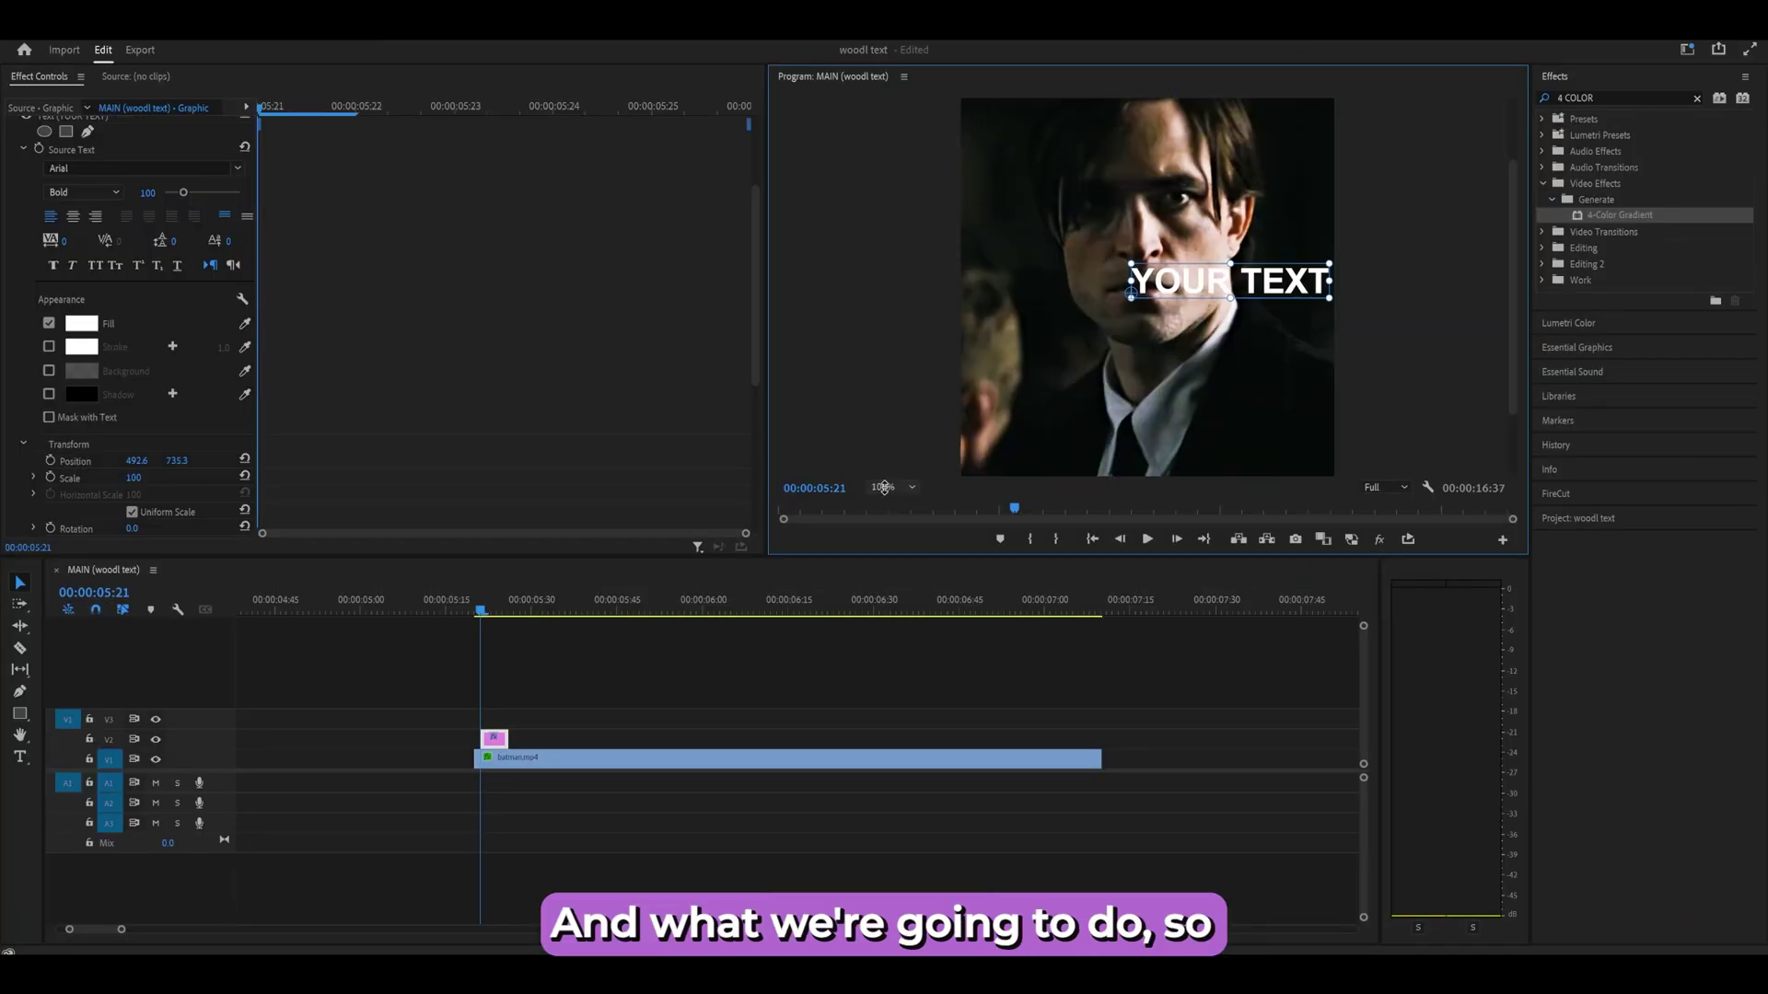
{"action": "scroll", "coordinate": [884, 487], "scroll_direction": "down", "scroll_amount": 1}
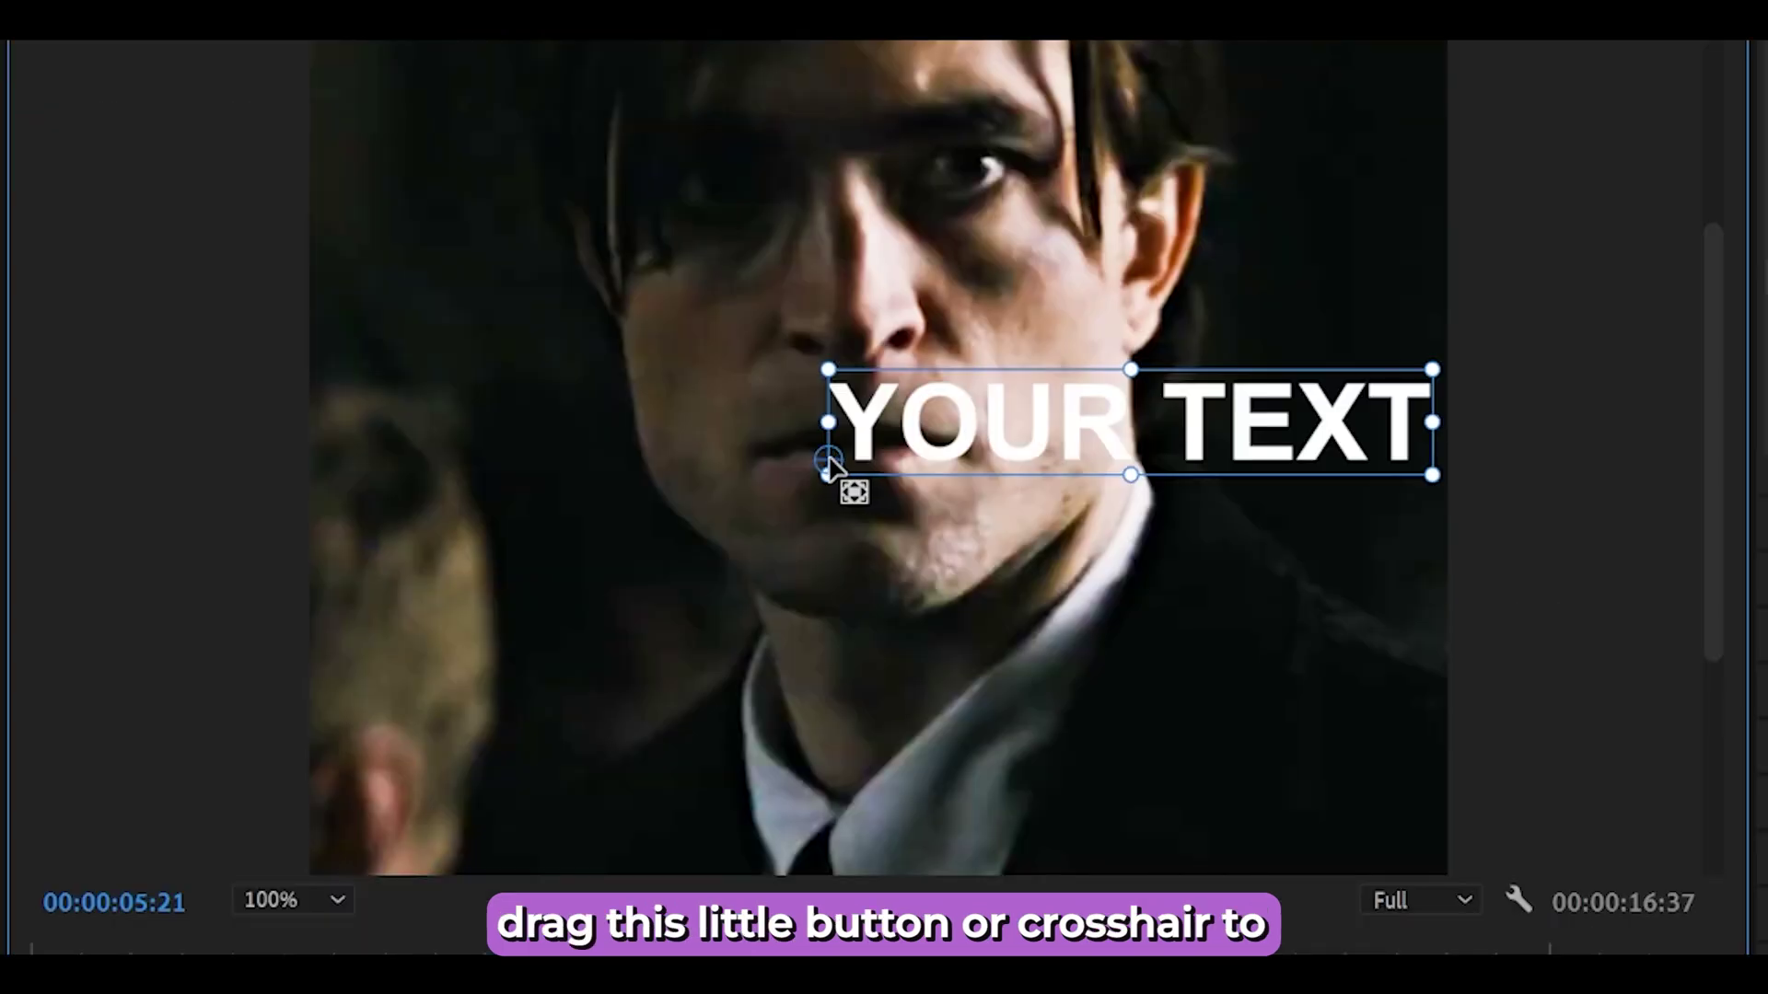
{"action": "left_click_drag", "start_coordinate": [828, 460], "coordinate": [1135, 426]}
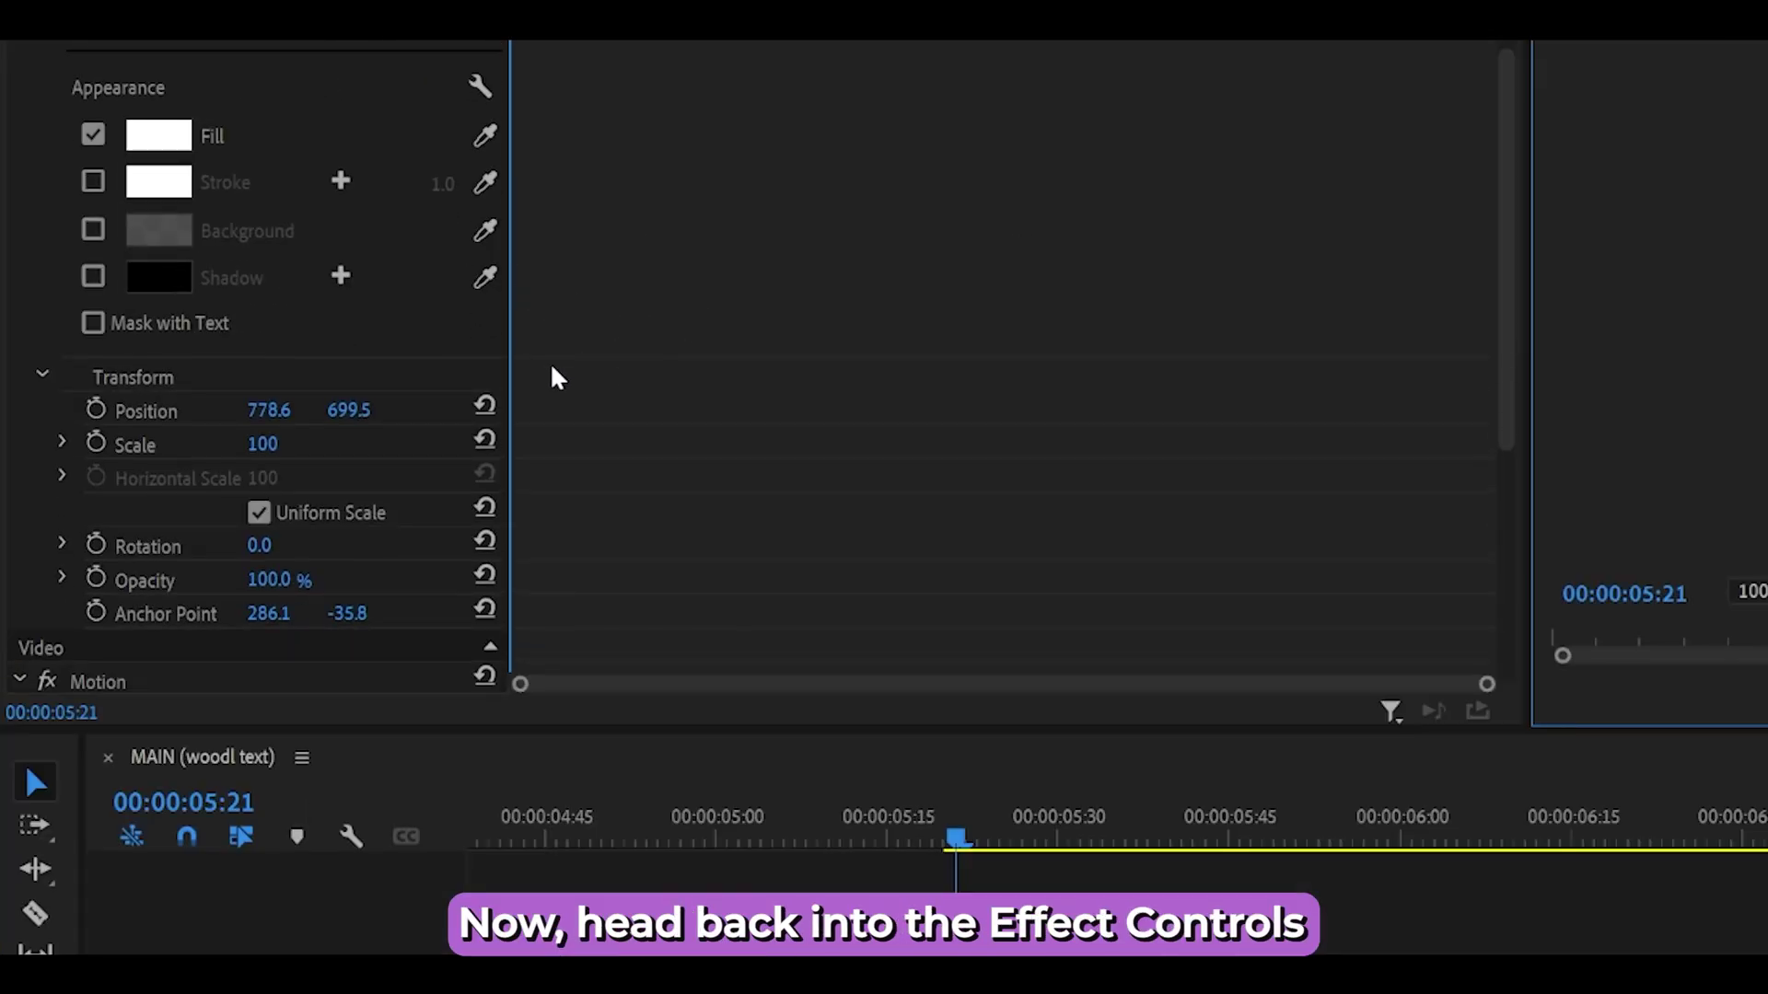
Step: Reset the text's transform position to centre it in the frame, and return the preview zoom to Fit
{"action": "scroll", "coordinate": [598, 341], "scroll_direction": "up", "scroll_amount": 5}
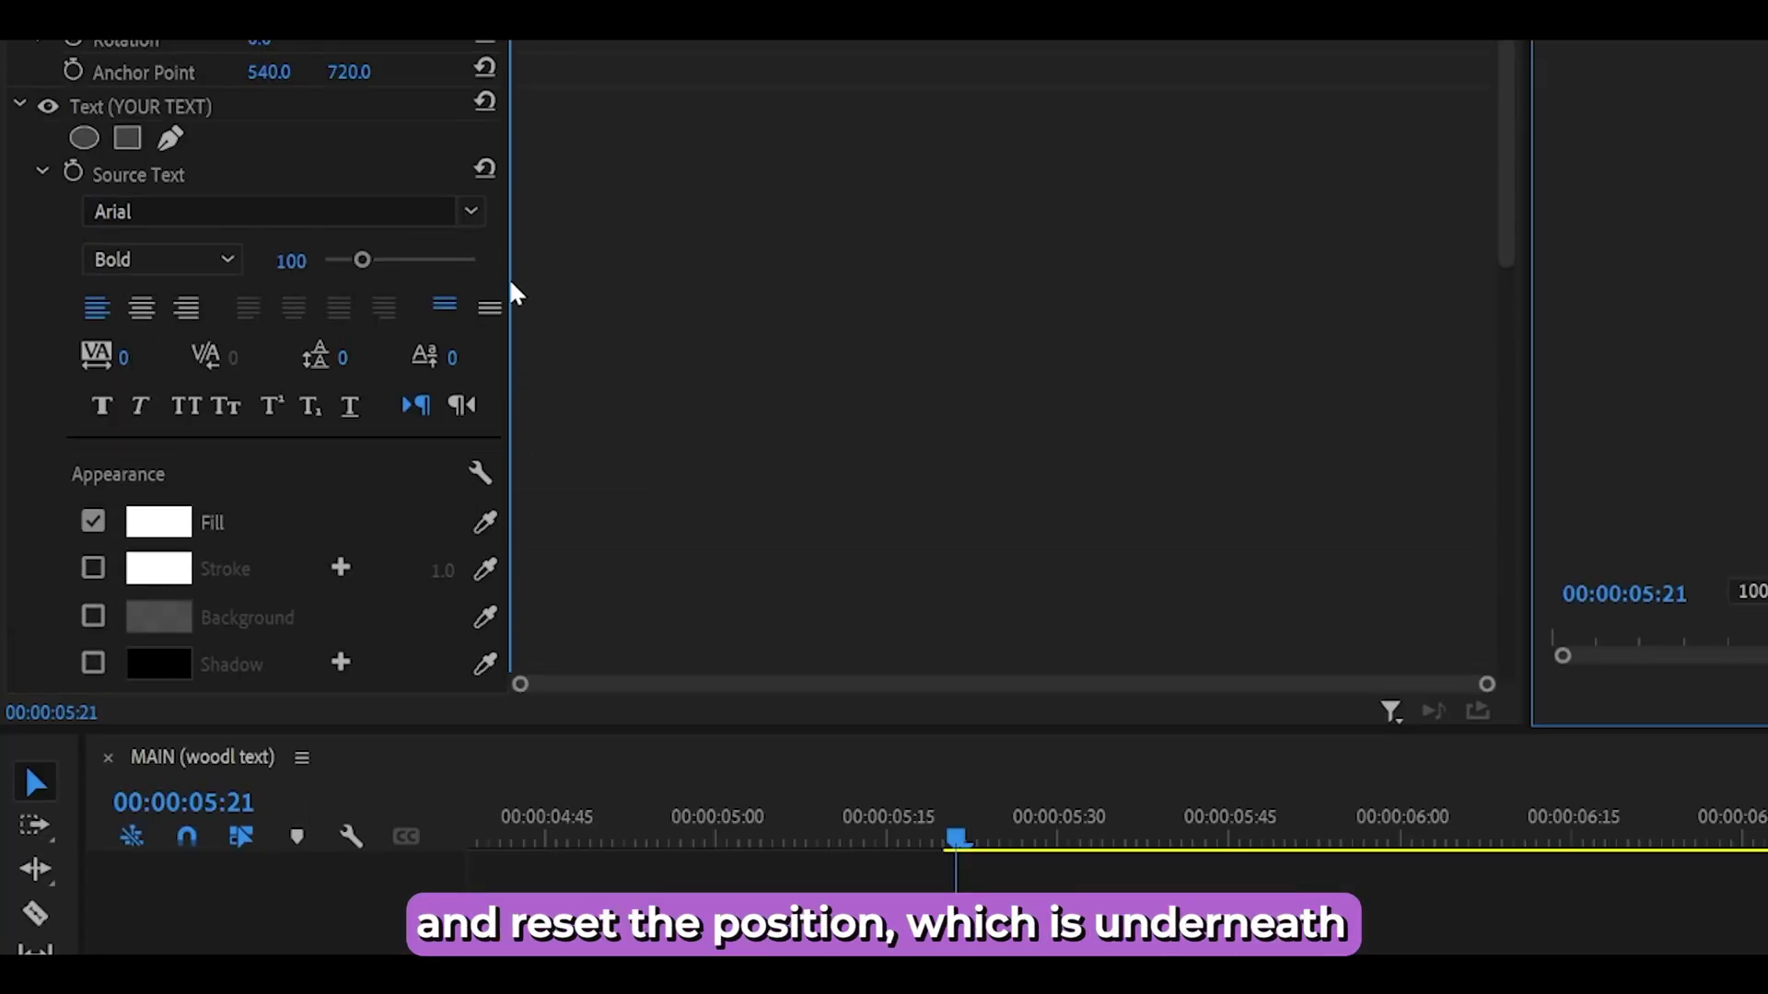
{"action": "scroll", "coordinate": [322, 322], "scroll_direction": "down", "scroll_amount": 2}
{"action": "scroll", "coordinate": [240, 368], "scroll_direction": "down", "scroll_amount": 3}
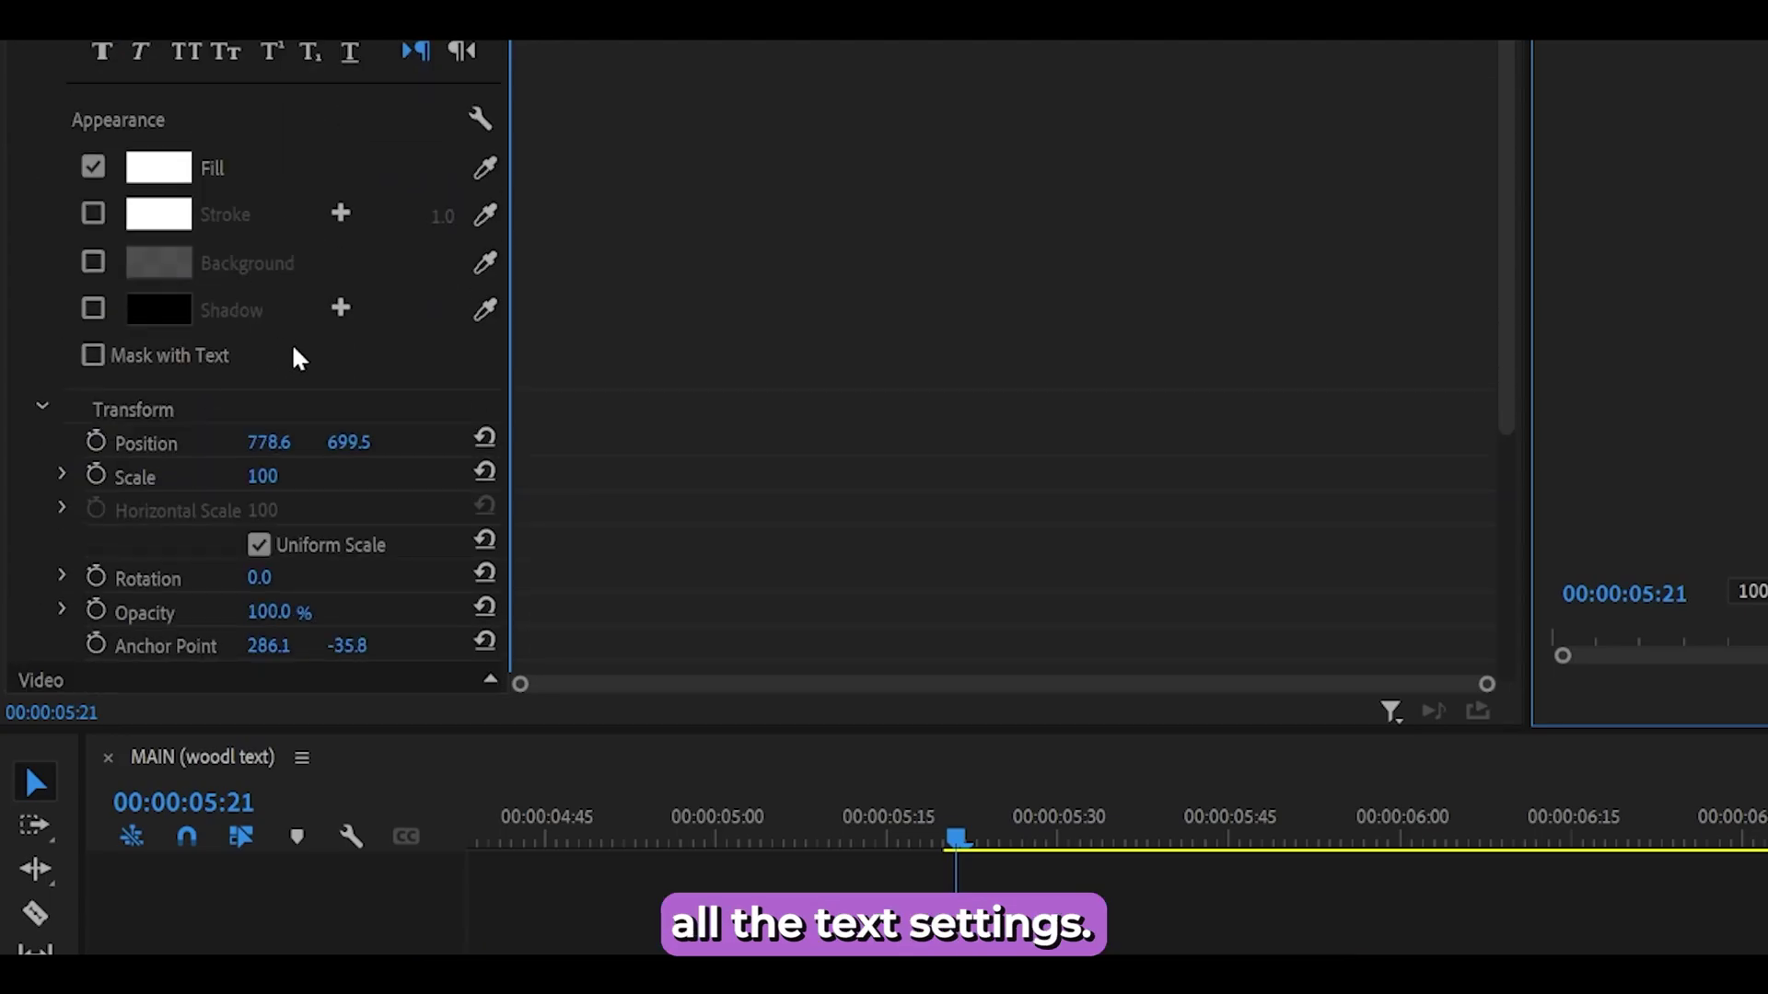
{"action": "left_click", "coordinate": [485, 438]}
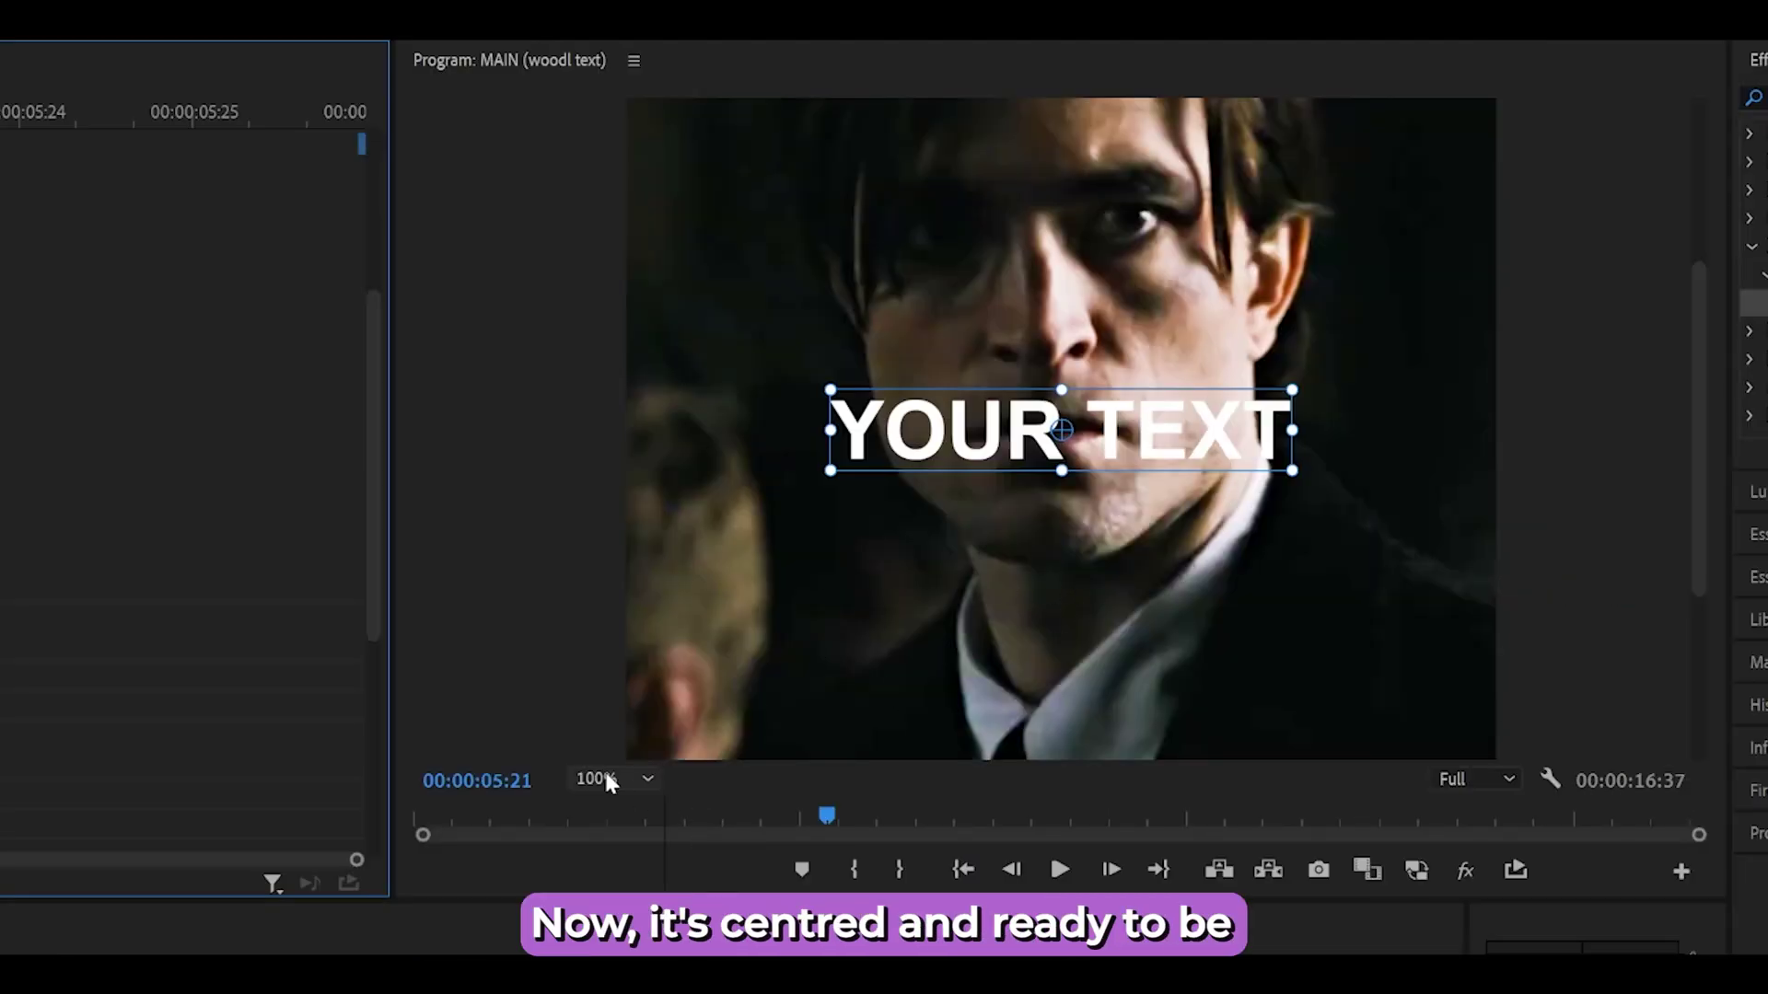
{"action": "left_click", "coordinate": [1759, 592]}
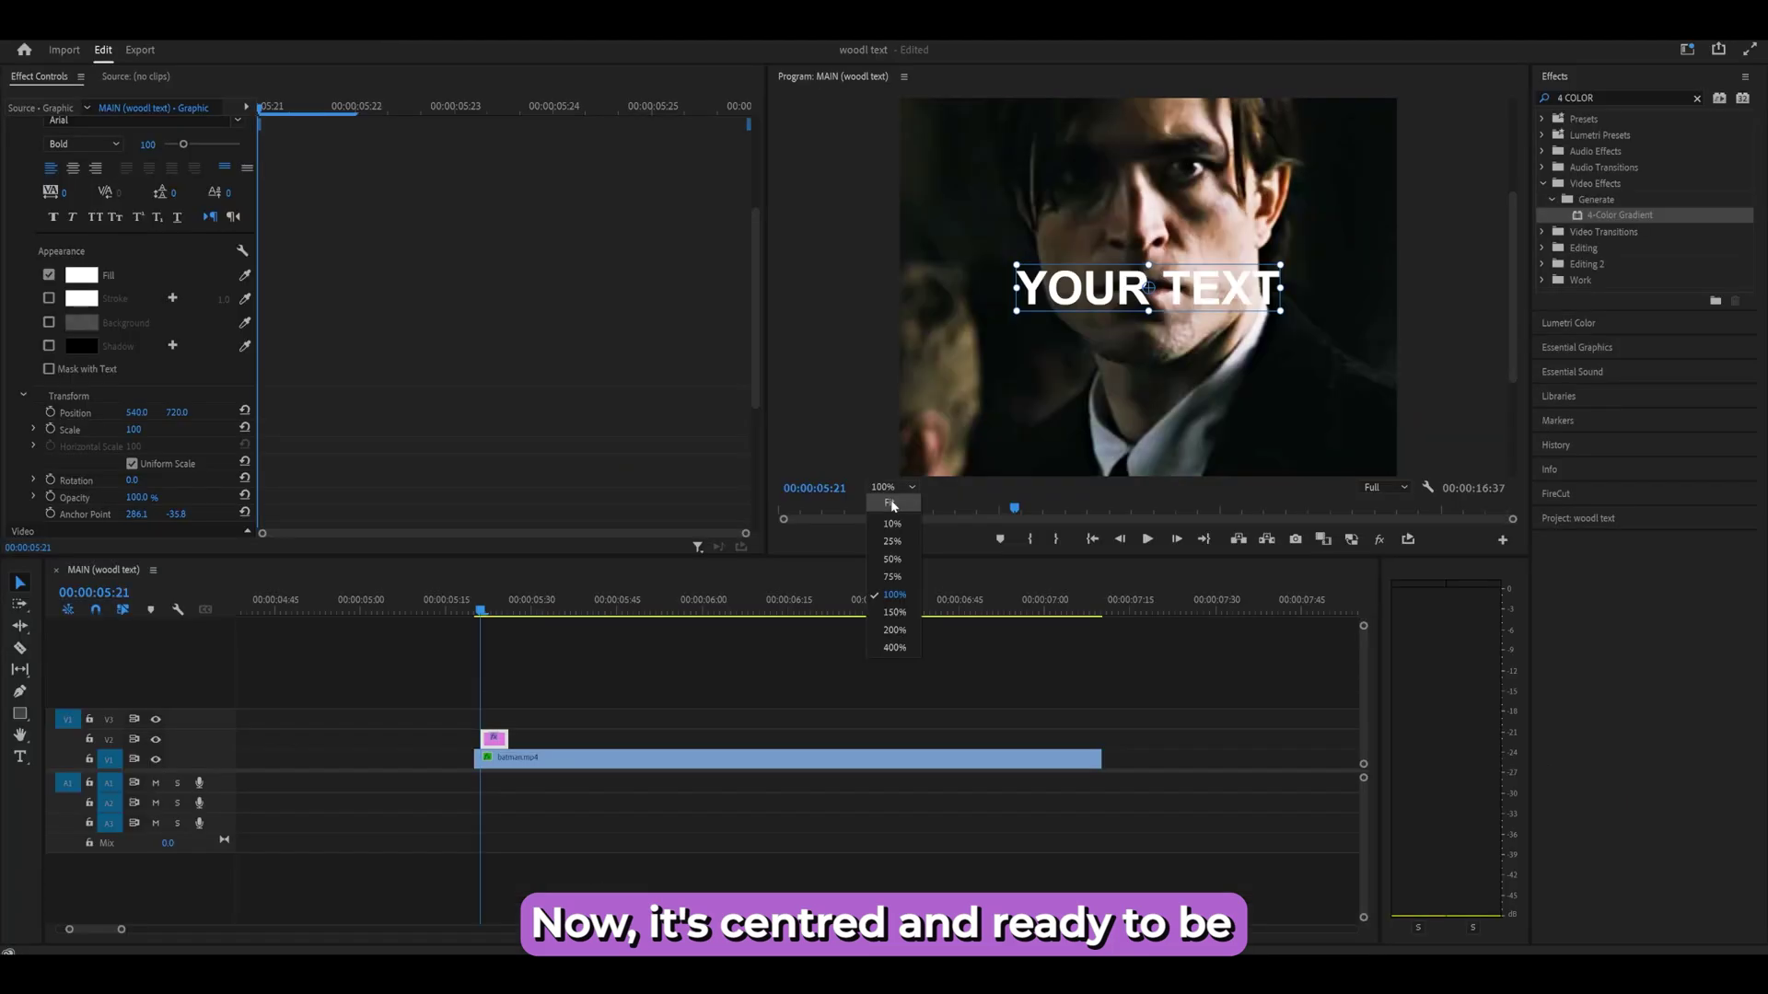
{"action": "left_click", "coordinate": [890, 504]}
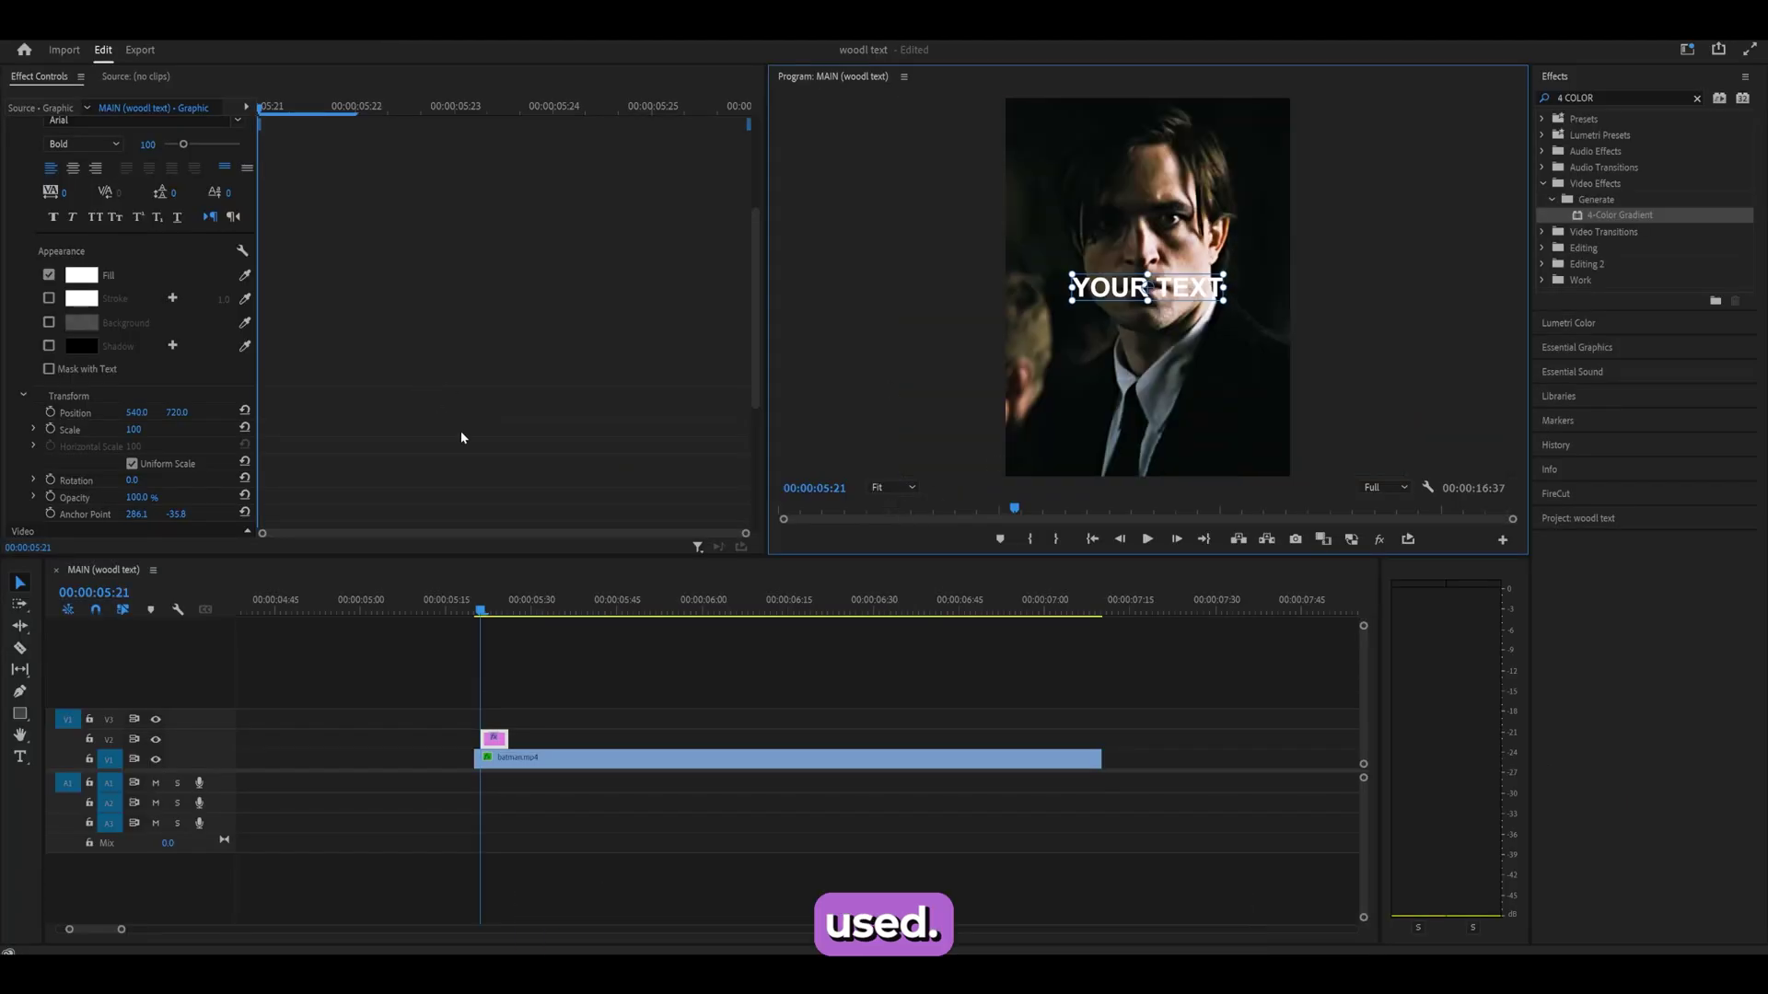
Step: Place a spare copy of the text clip on the same track, past the video's end at about 00:00:07:45
{"action": "scroll", "coordinate": [518, 716], "scroll_direction": "down", "scroll_amount": 2}
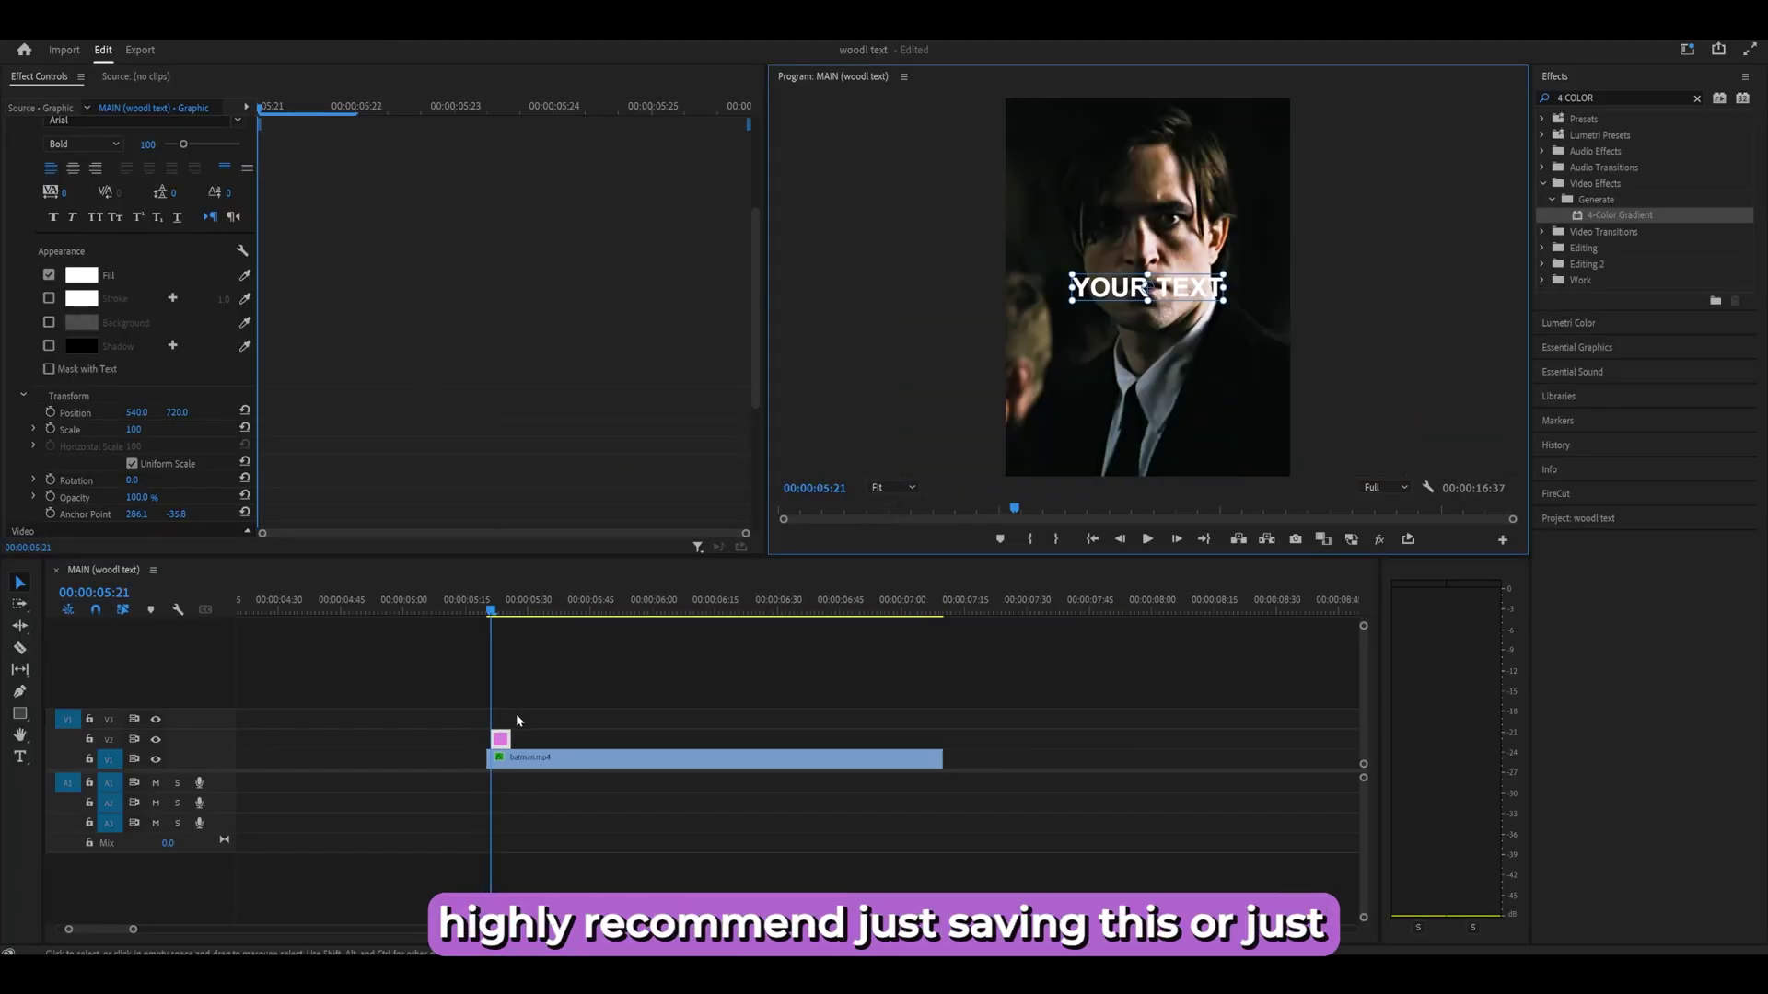
{"action": "scroll", "coordinate": [534, 728], "scroll_direction": "up", "scroll_amount": 1}
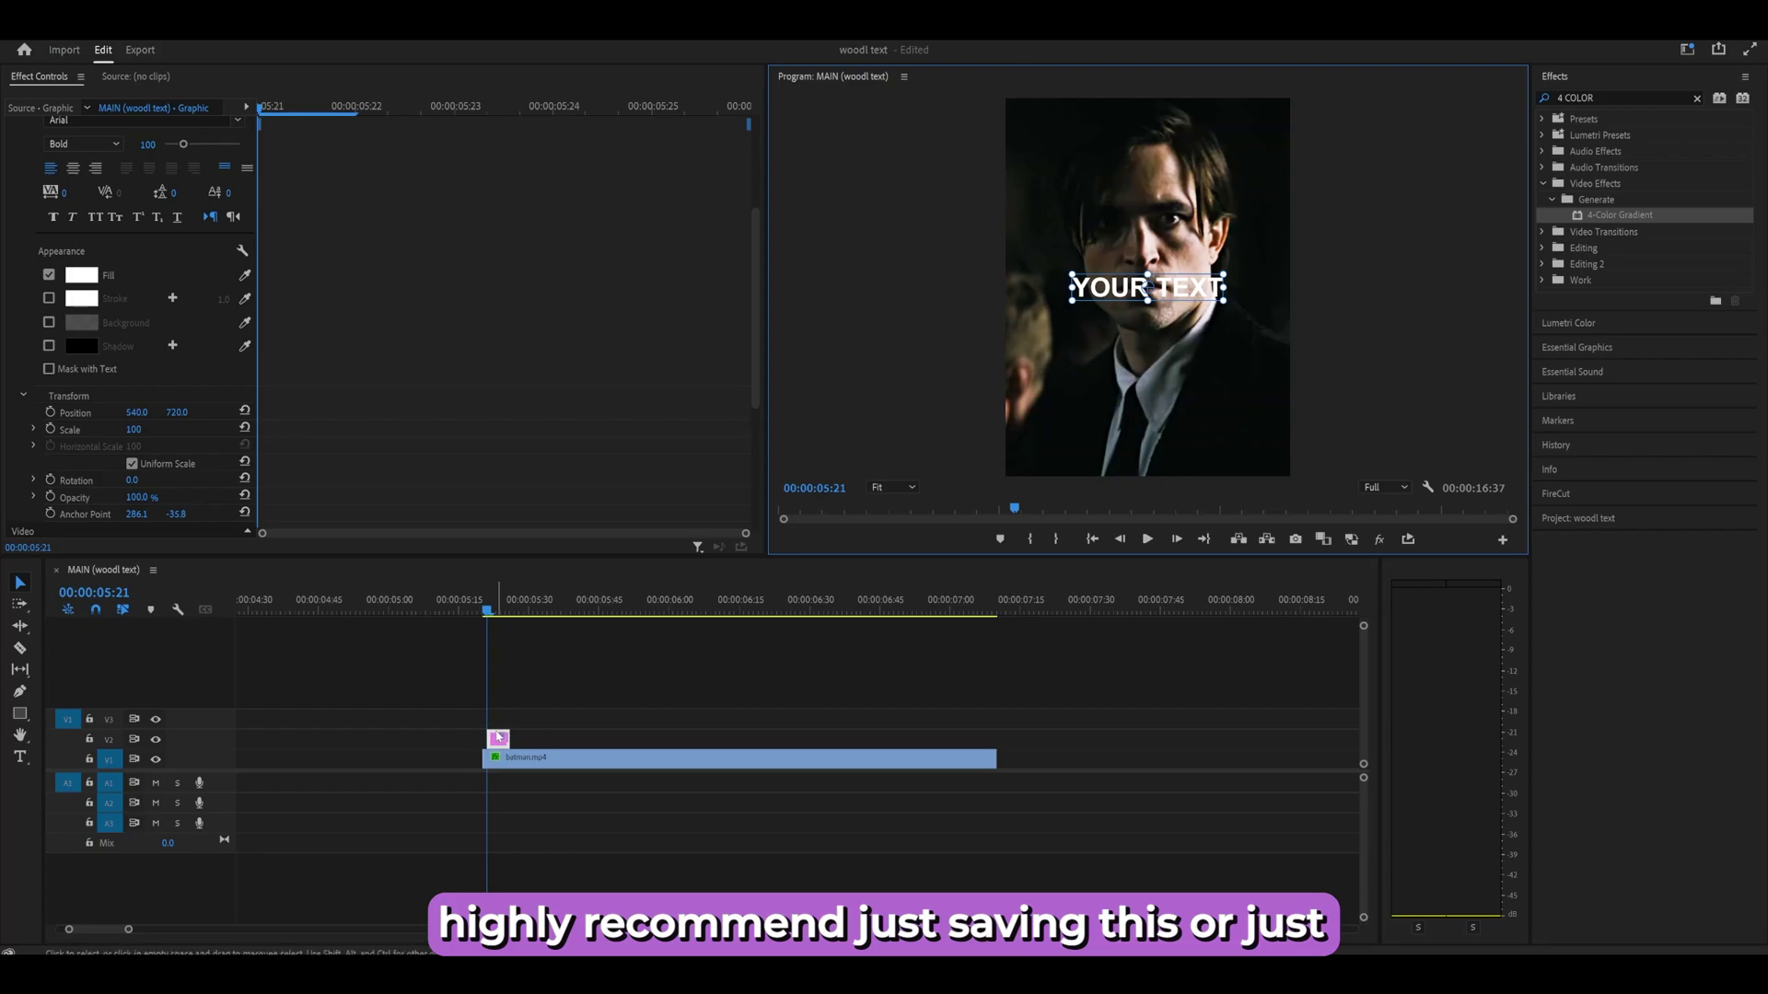
{"action": "left_click_drag", "start_coordinate": [504, 739], "coordinate": [1180, 741]}
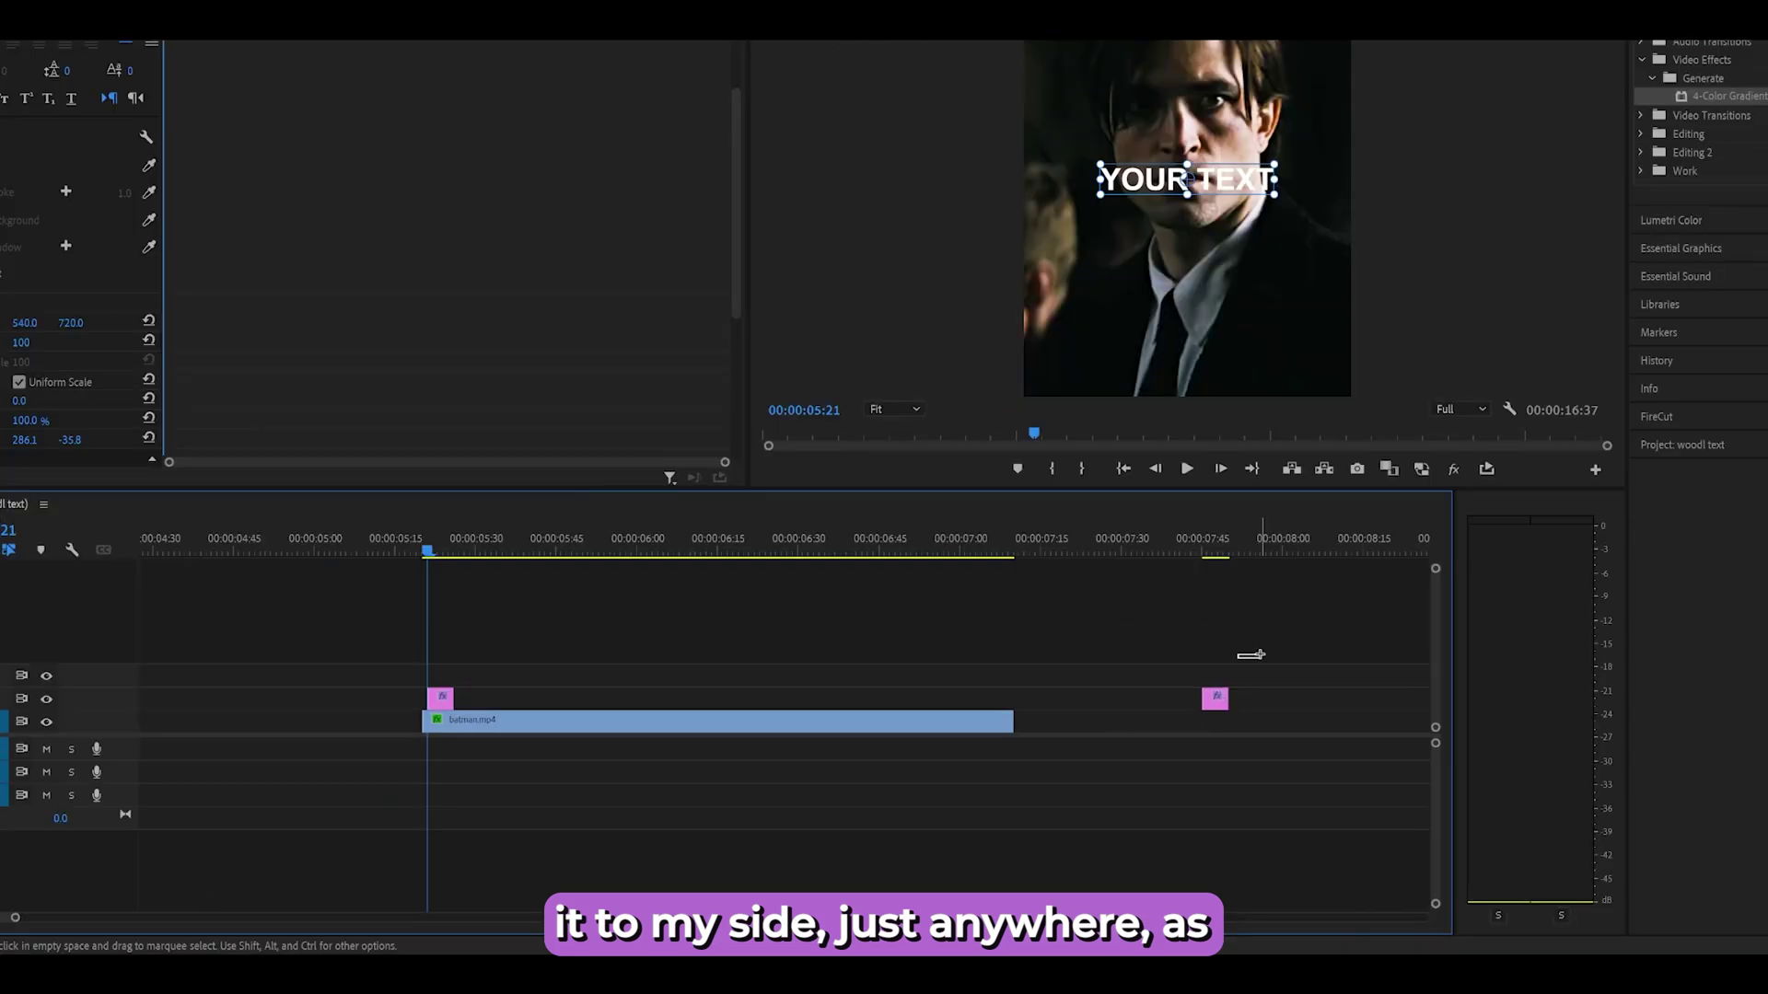
{"action": "left_click", "coordinate": [1218, 694]}
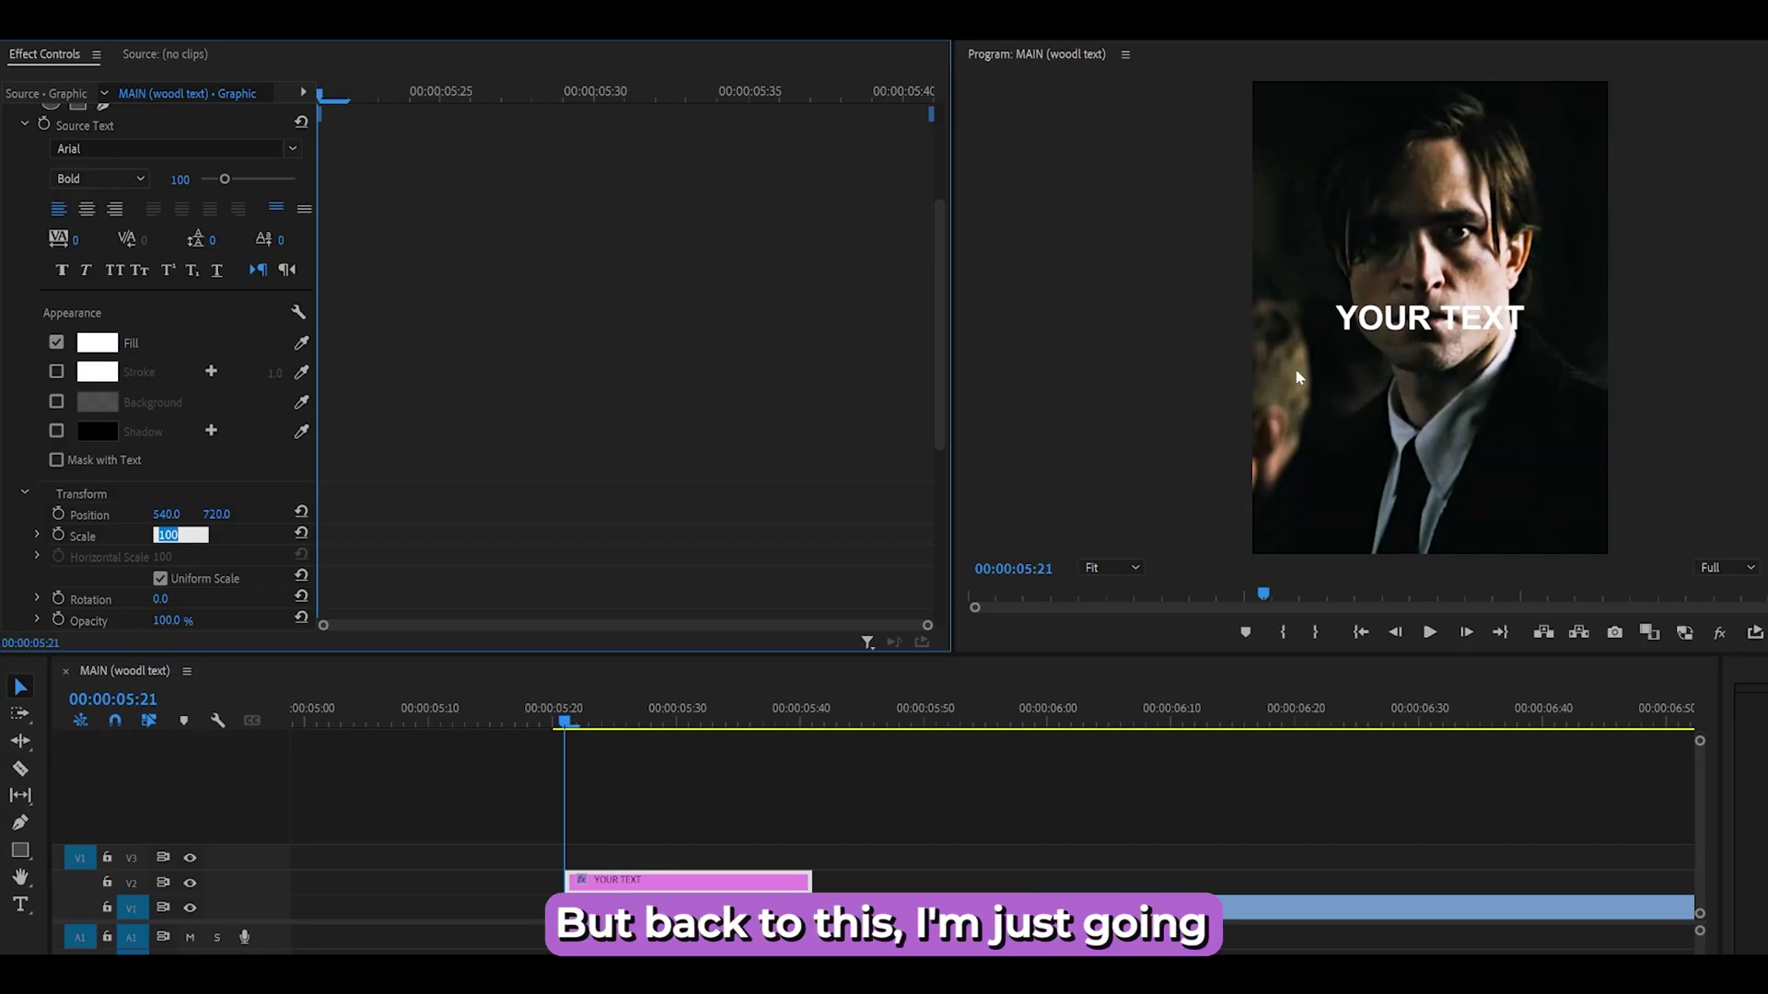
Step: Set the original text's transform scale to 35 and check its size in the maximized preview
{"action": "scroll", "coordinate": [439, 381], "scroll_direction": "down", "scroll_amount": 2}
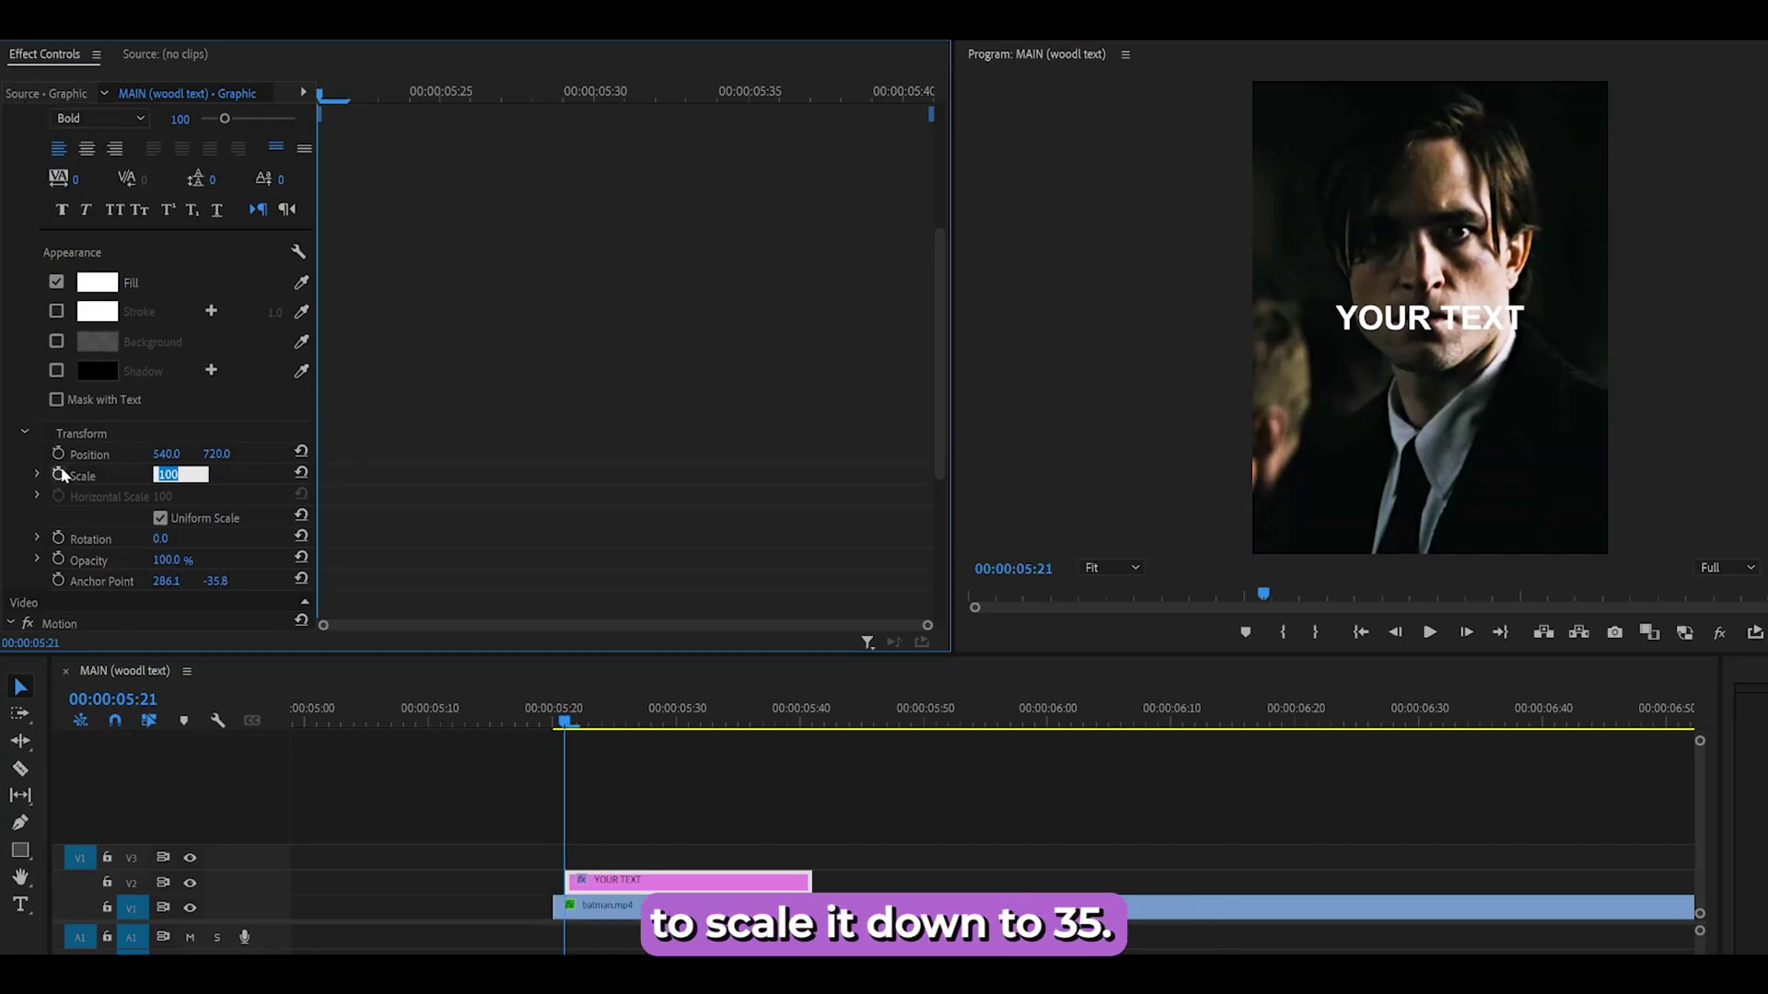
{"action": "key", "text": "Return"}
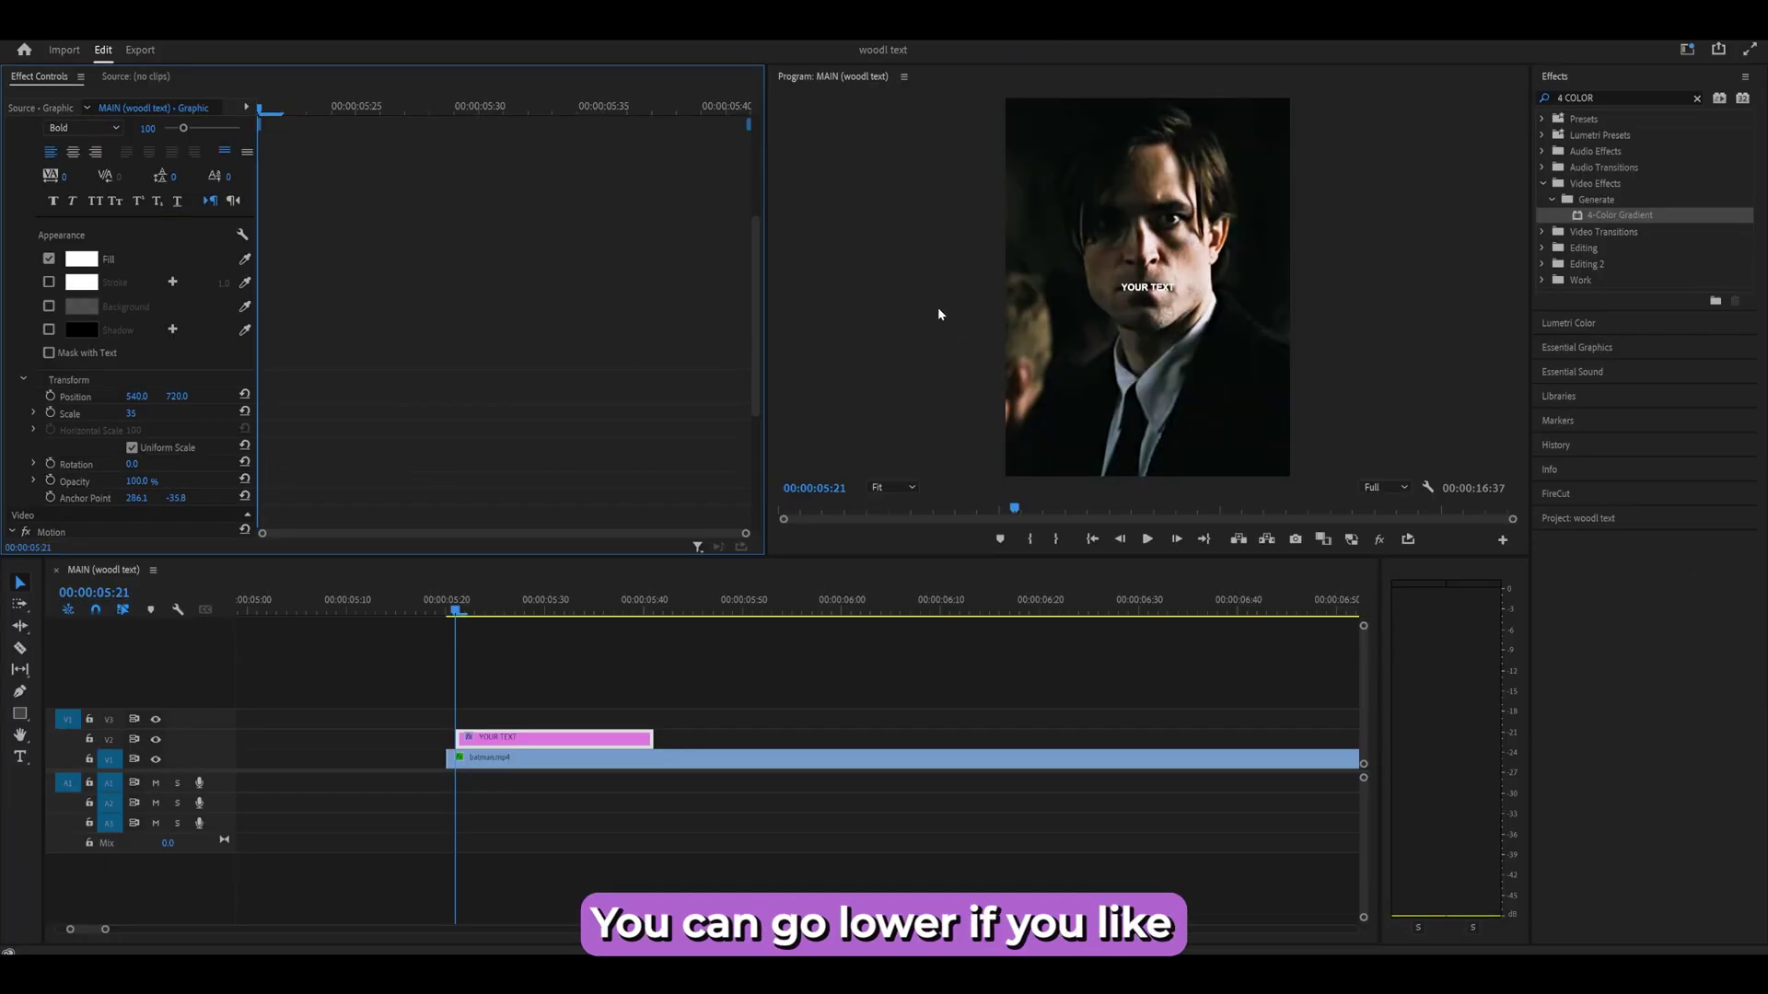
{"action": "key", "text": "grave"}
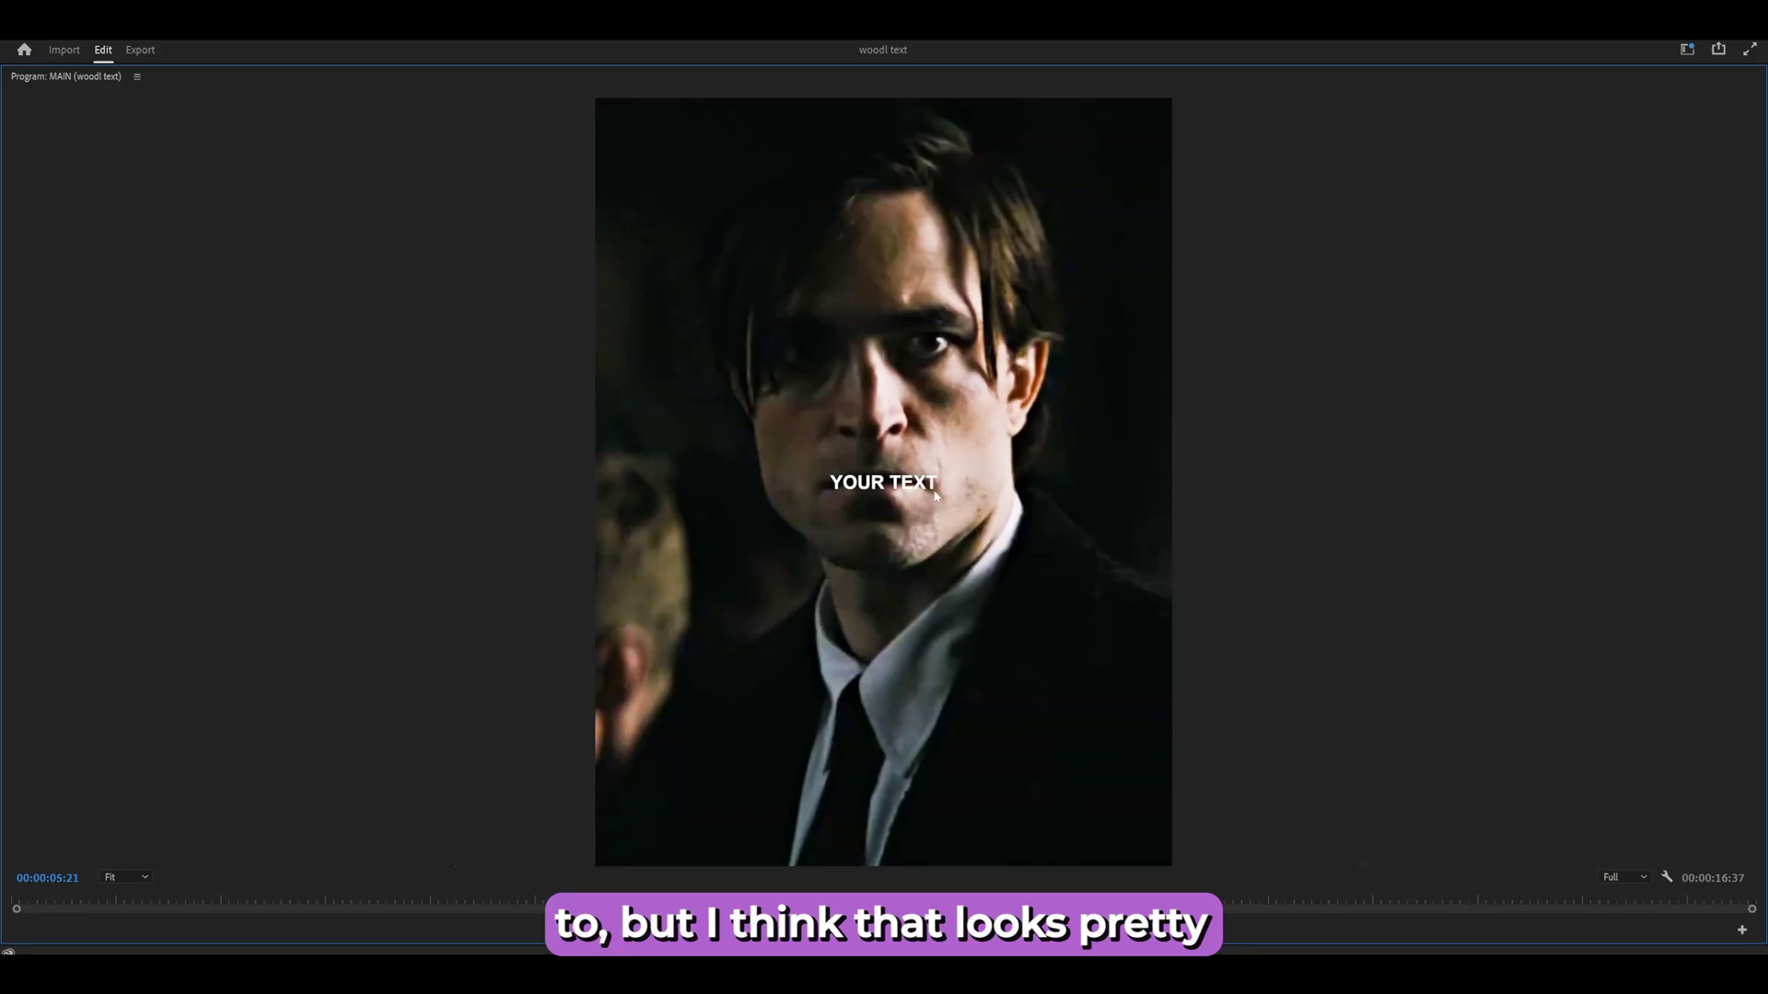
{"action": "key", "text": "grave"}
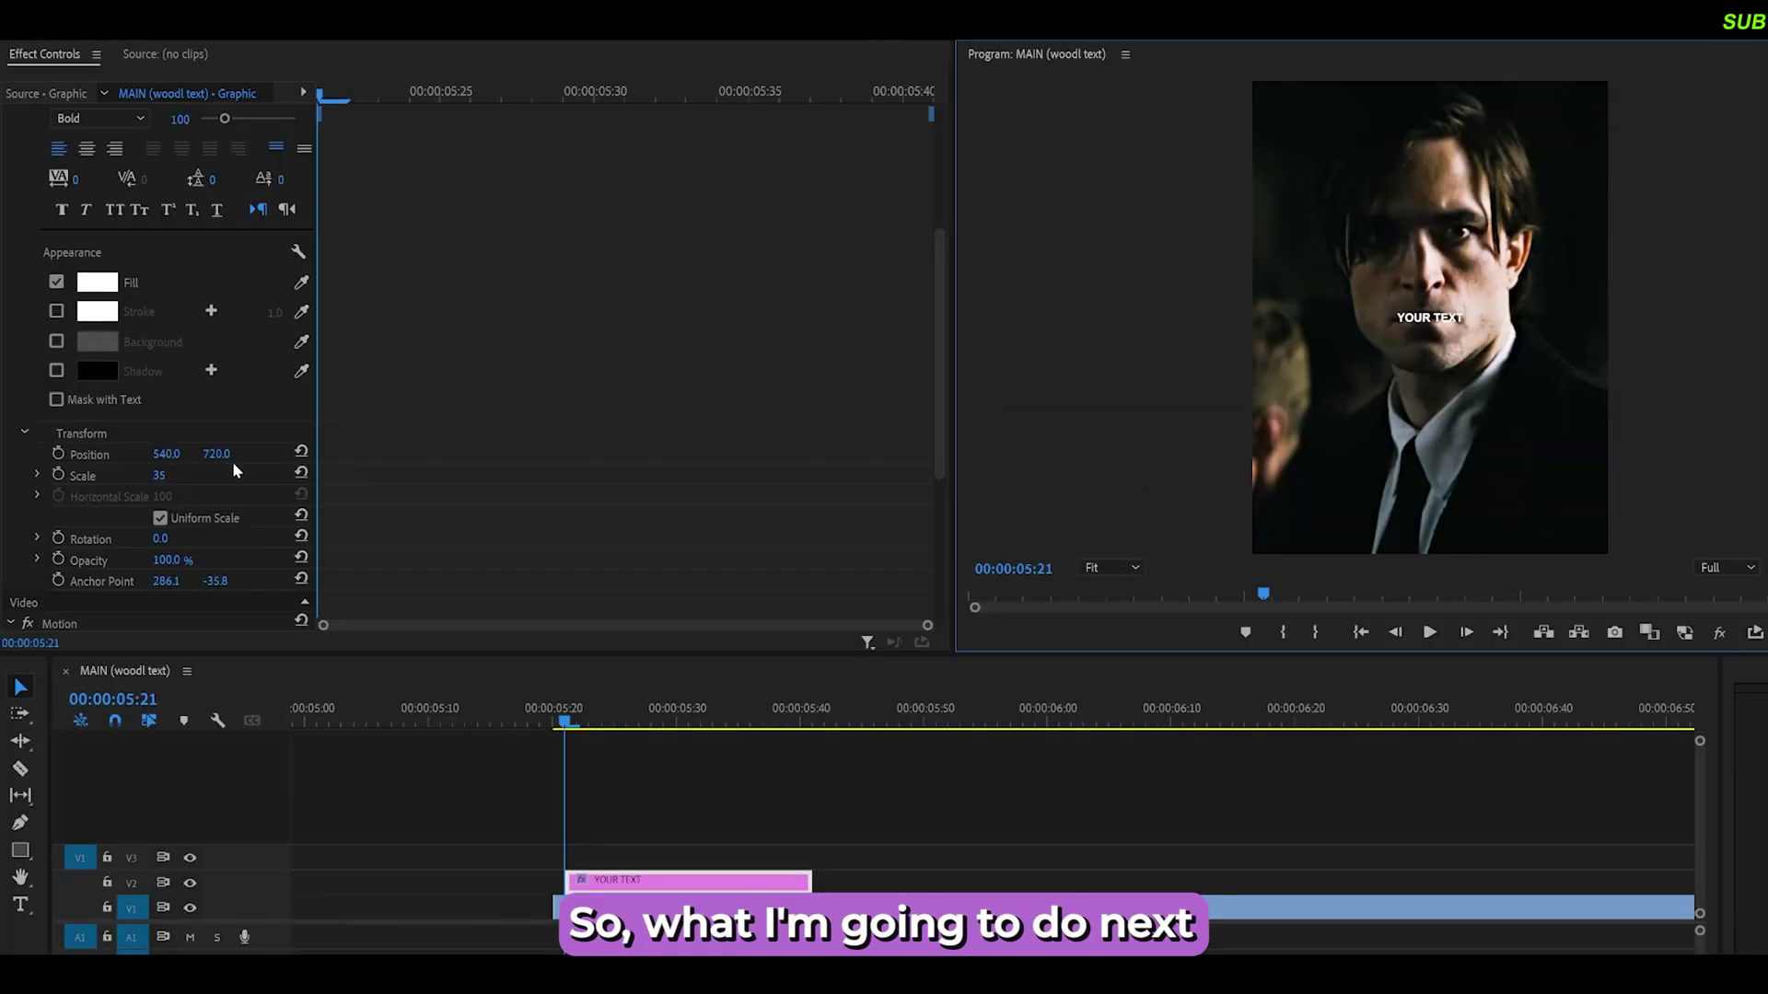
Step: Raise the text by setting its vertical position to 675 while viewing at 400%, and return the preview to Fit
{"action": "left_click_drag", "start_coordinate": [214, 455], "coordinate": [213, 455]}
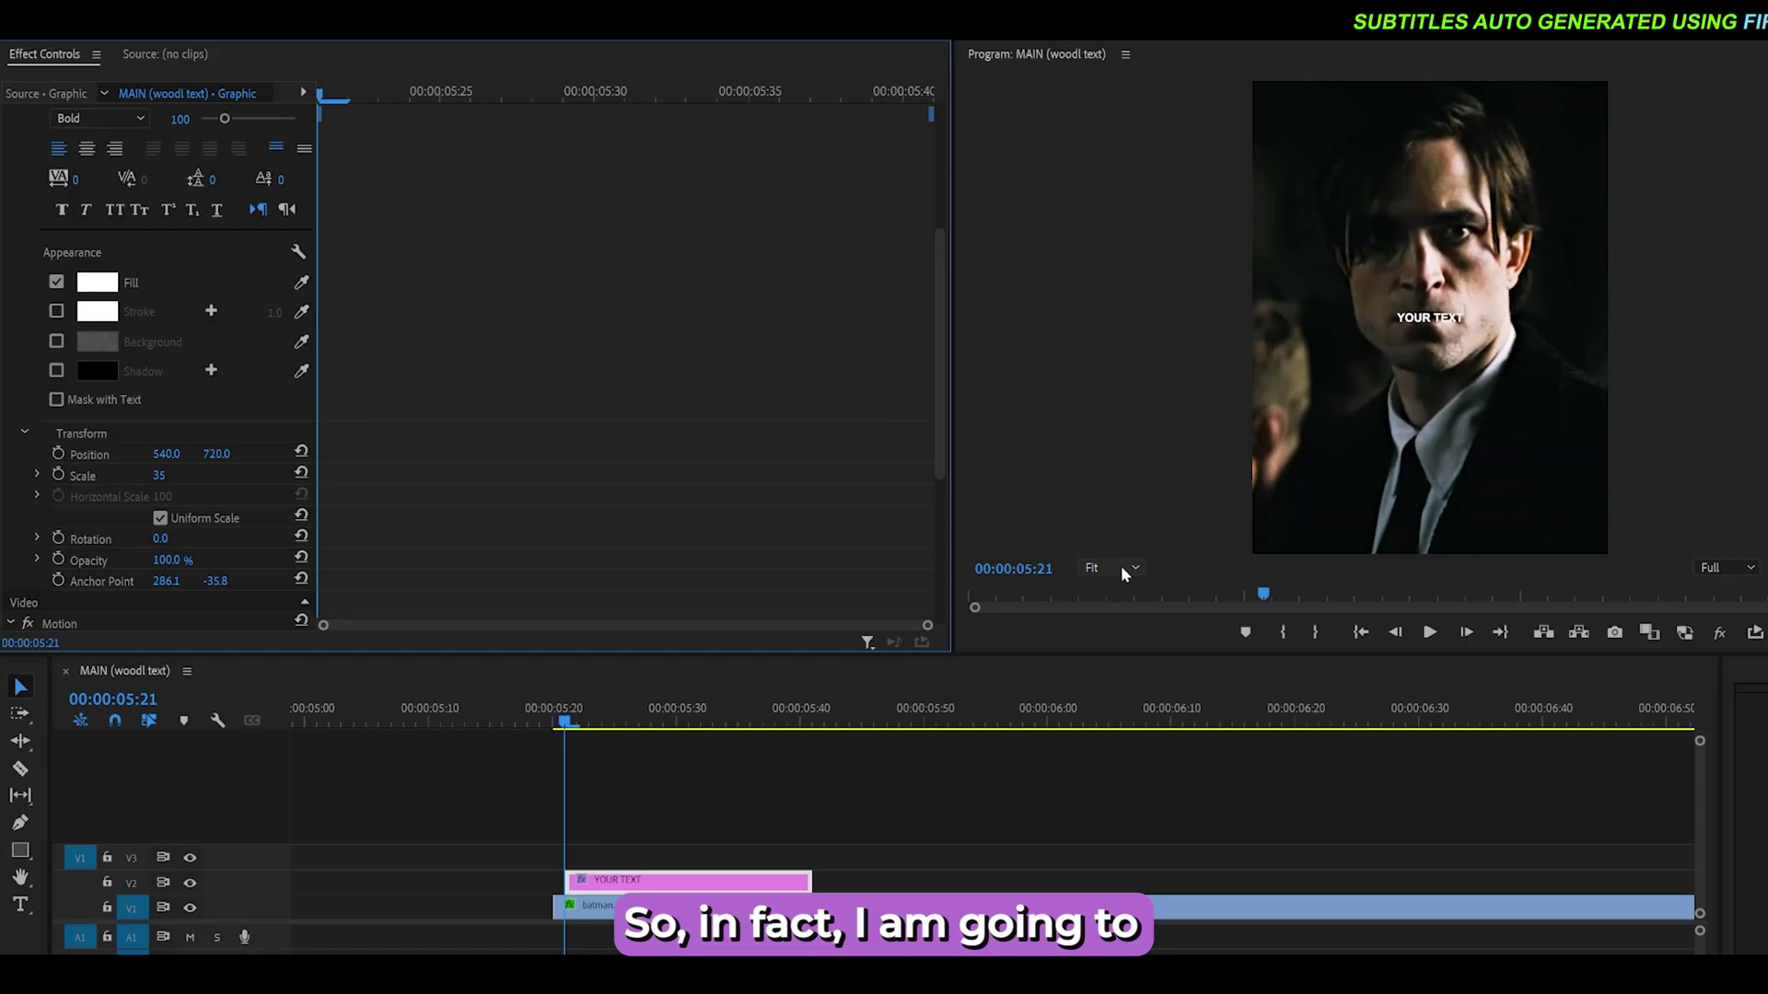
{"action": "scroll", "coordinate": [1121, 571], "scroll_direction": "down", "scroll_amount": 8}
{"action": "left_click_drag", "start_coordinate": [215, 455], "coordinate": [176, 454]}
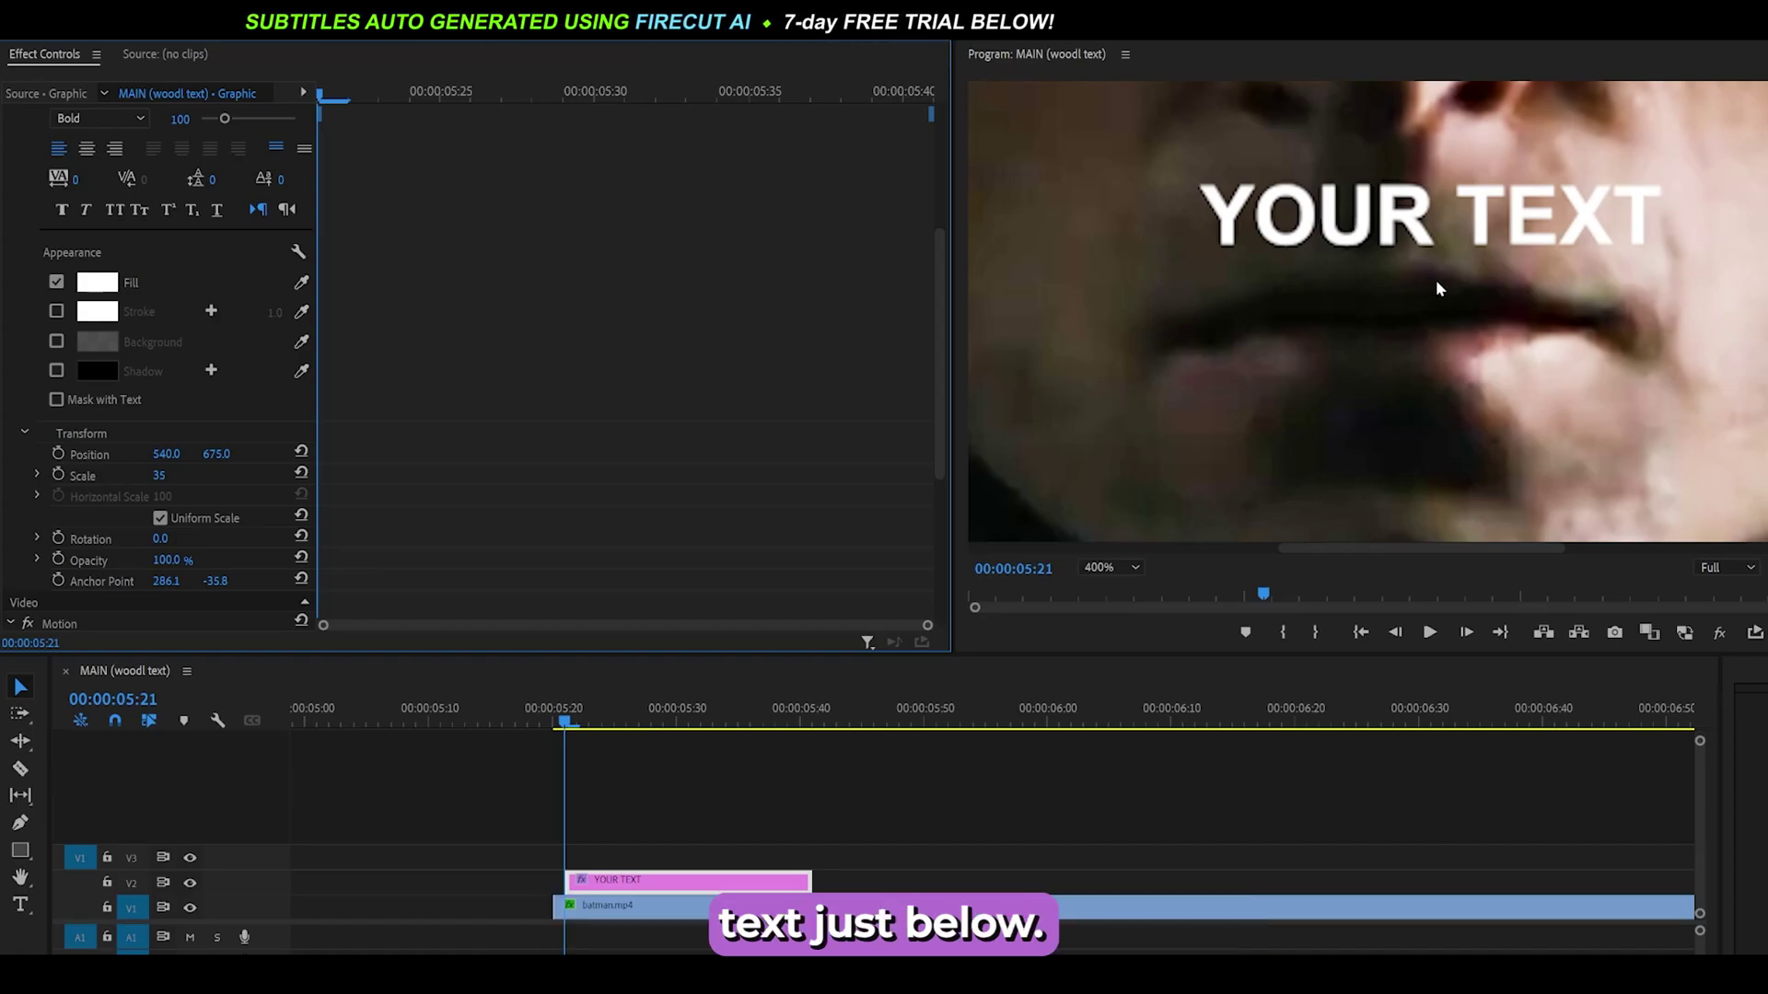
{"action": "left_click", "coordinate": [1100, 567]}
{"action": "left_click", "coordinate": [1110, 590]}
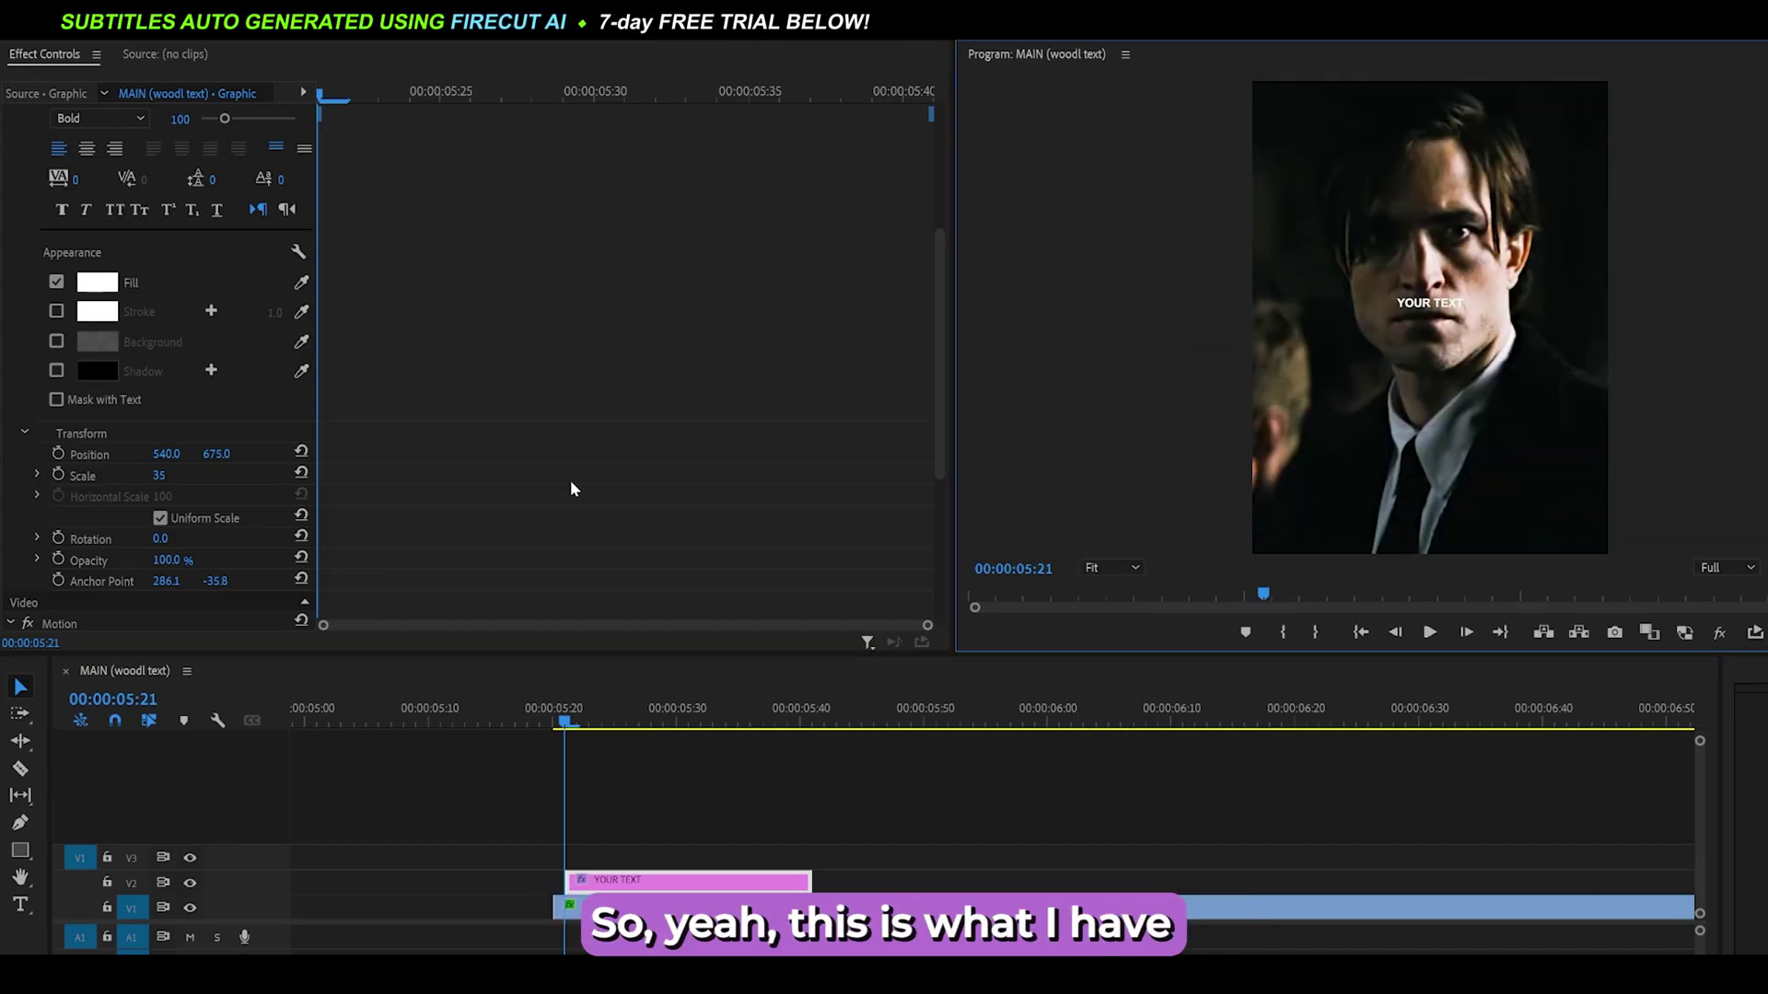
Step: Extend the text clip above the video so it ends at about 00:00:06:48, scrubbing to judge the timing
{"action": "left_click_drag", "start_coordinate": [654, 881], "coordinate": [944, 882]}
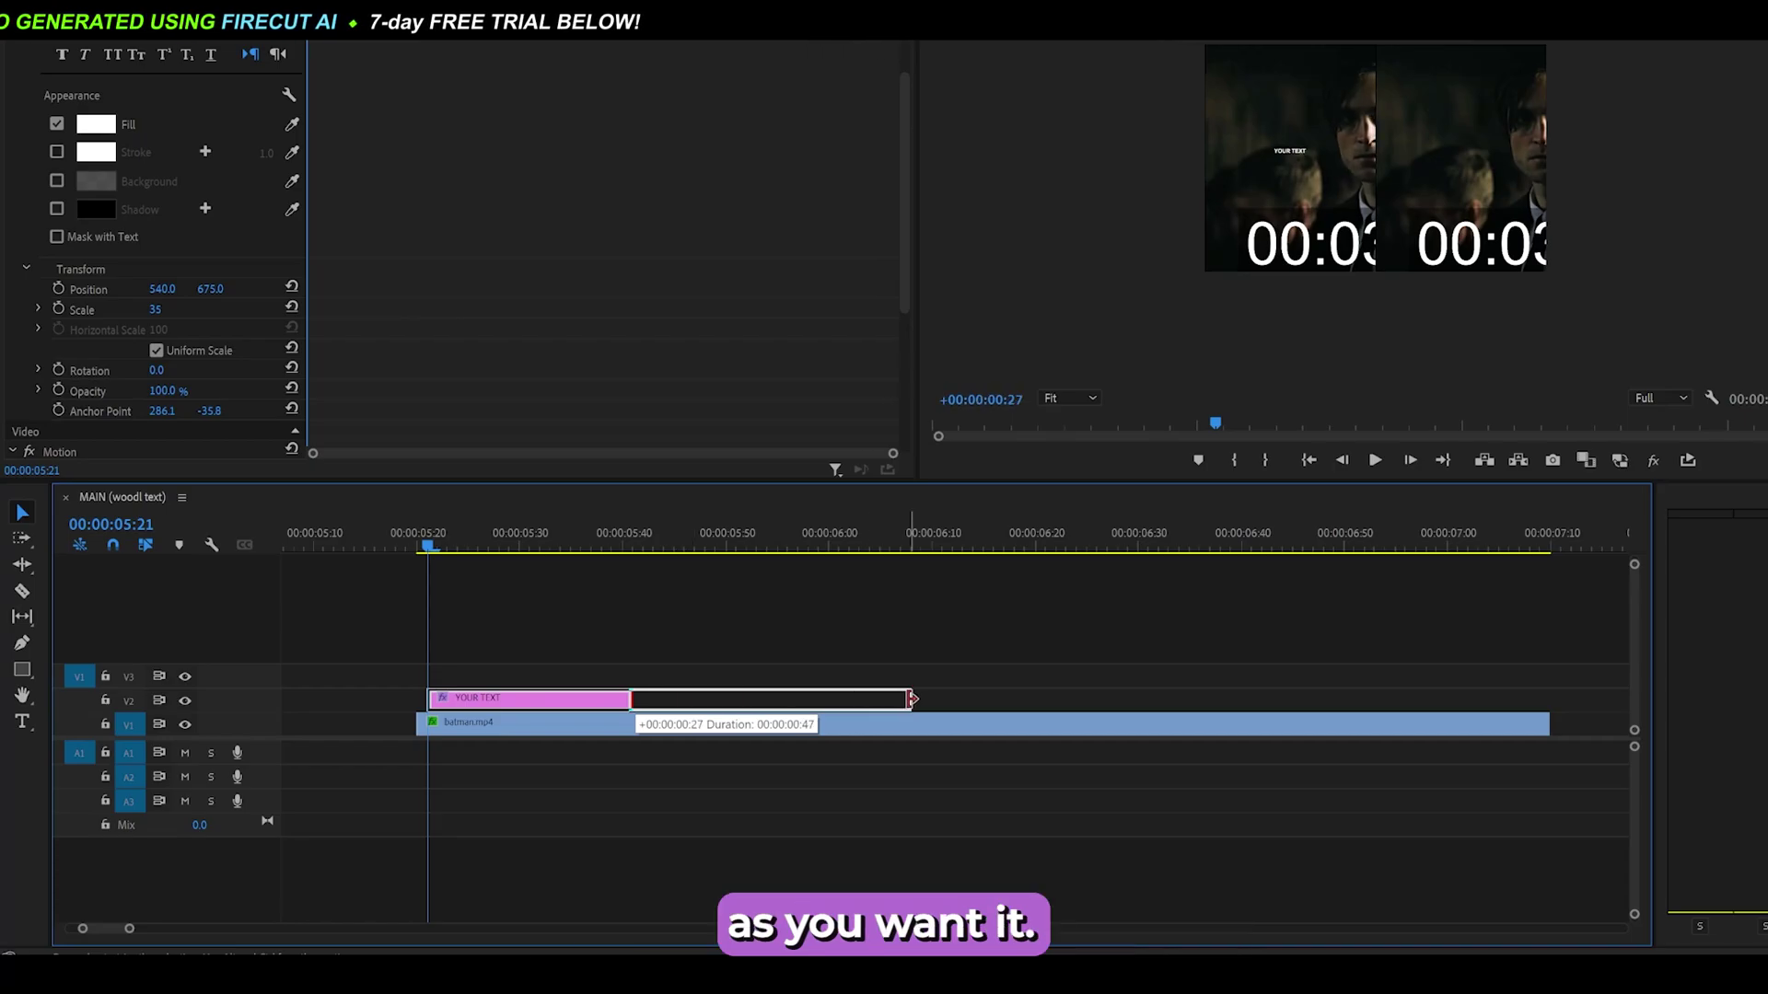
{"action": "left_click_drag", "start_coordinate": [911, 699], "coordinate": [912, 698]}
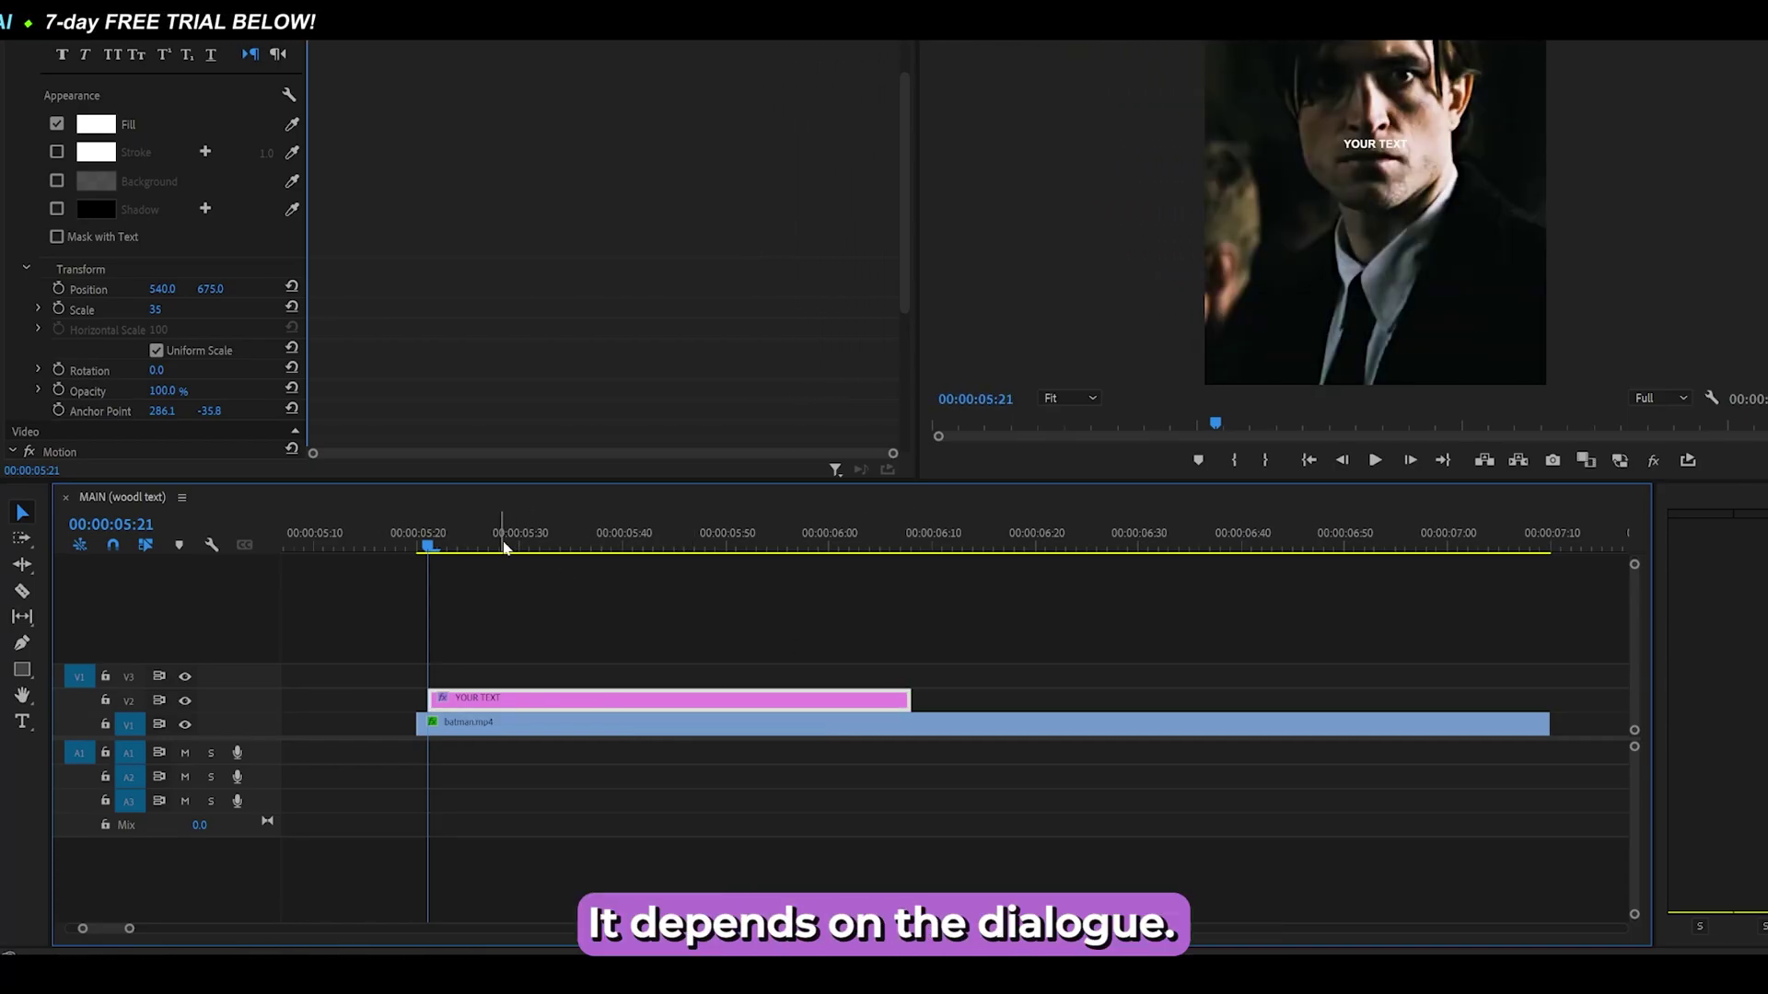
{"action": "left_click_drag", "start_coordinate": [504, 547], "coordinate": [660, 543]}
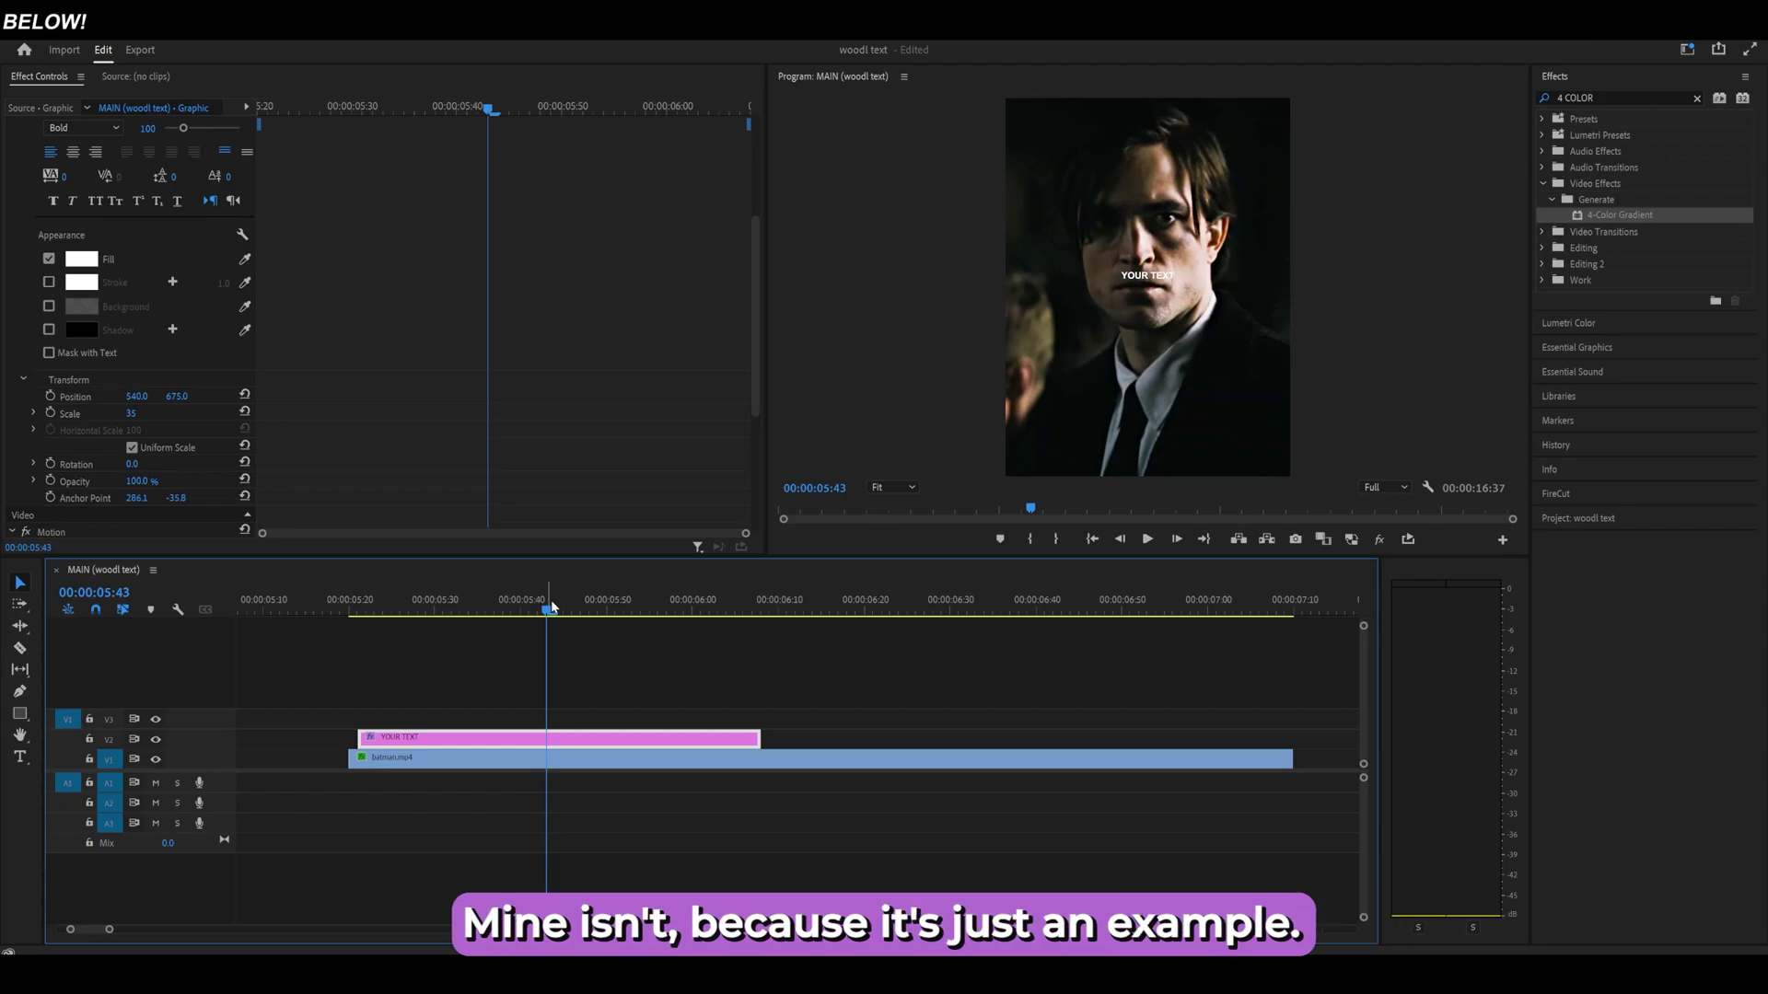
{"action": "left_click_drag", "start_coordinate": [551, 607], "coordinate": [762, 609]}
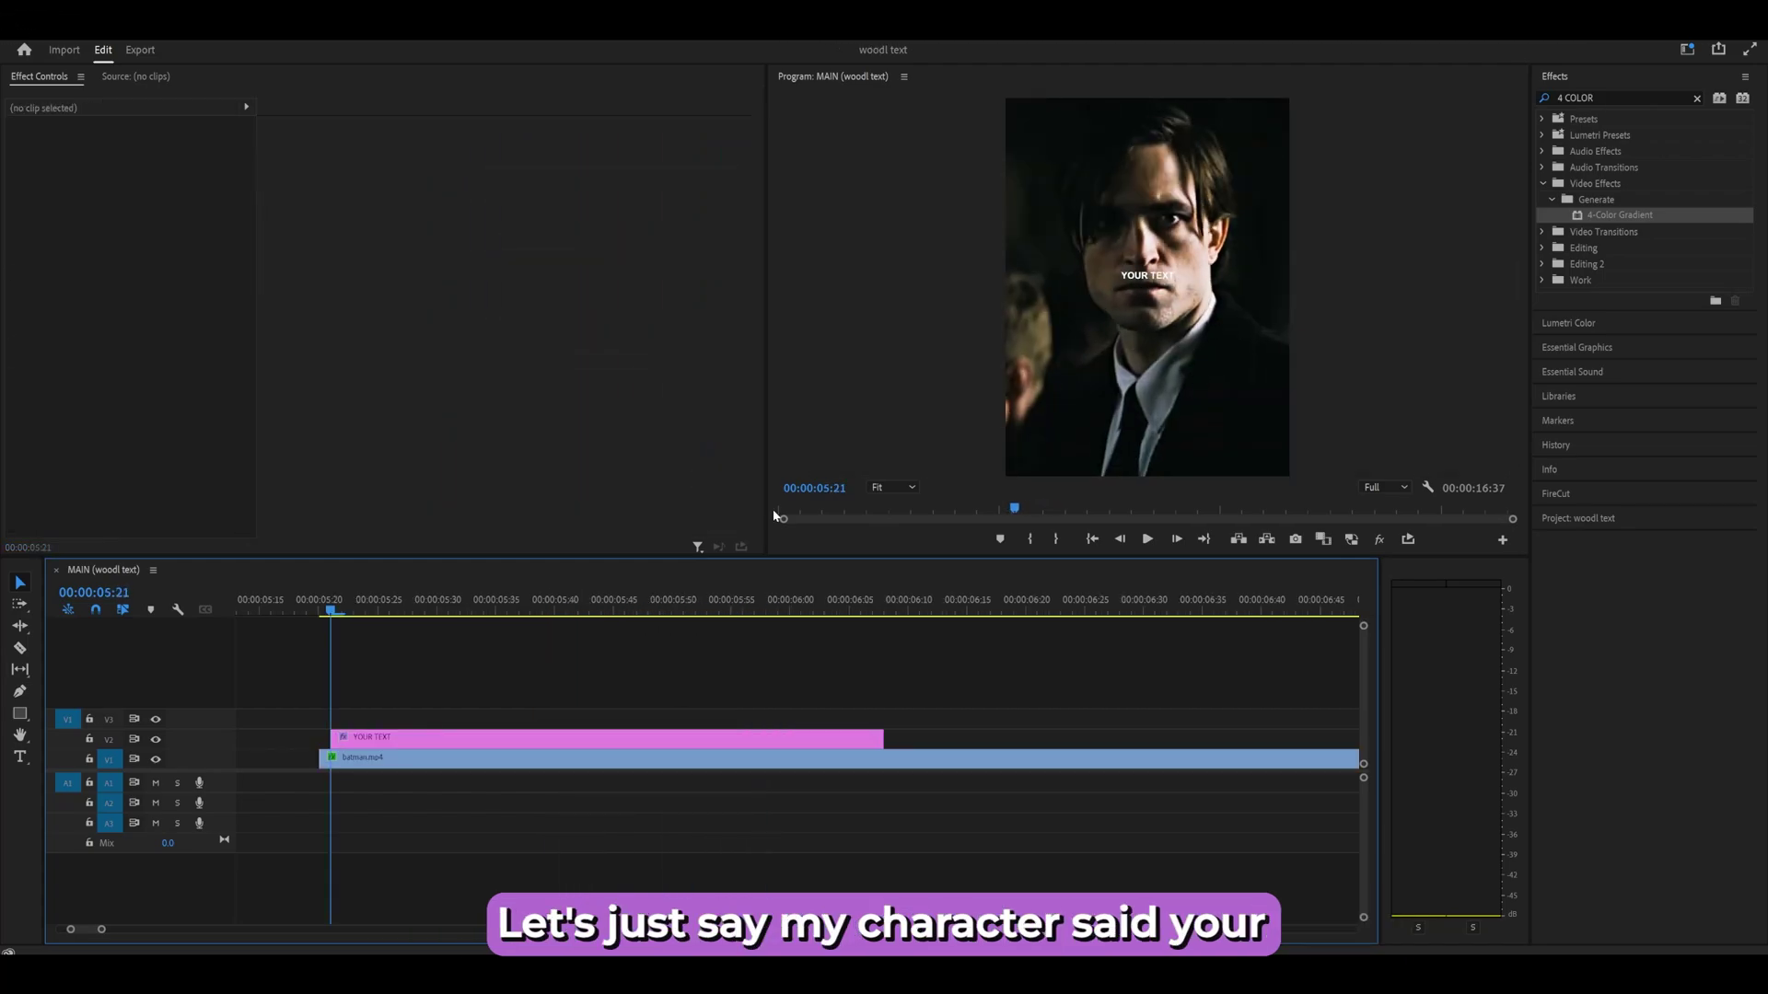
{"action": "left_click_drag", "start_coordinate": [359, 607], "coordinate": [876, 601]}
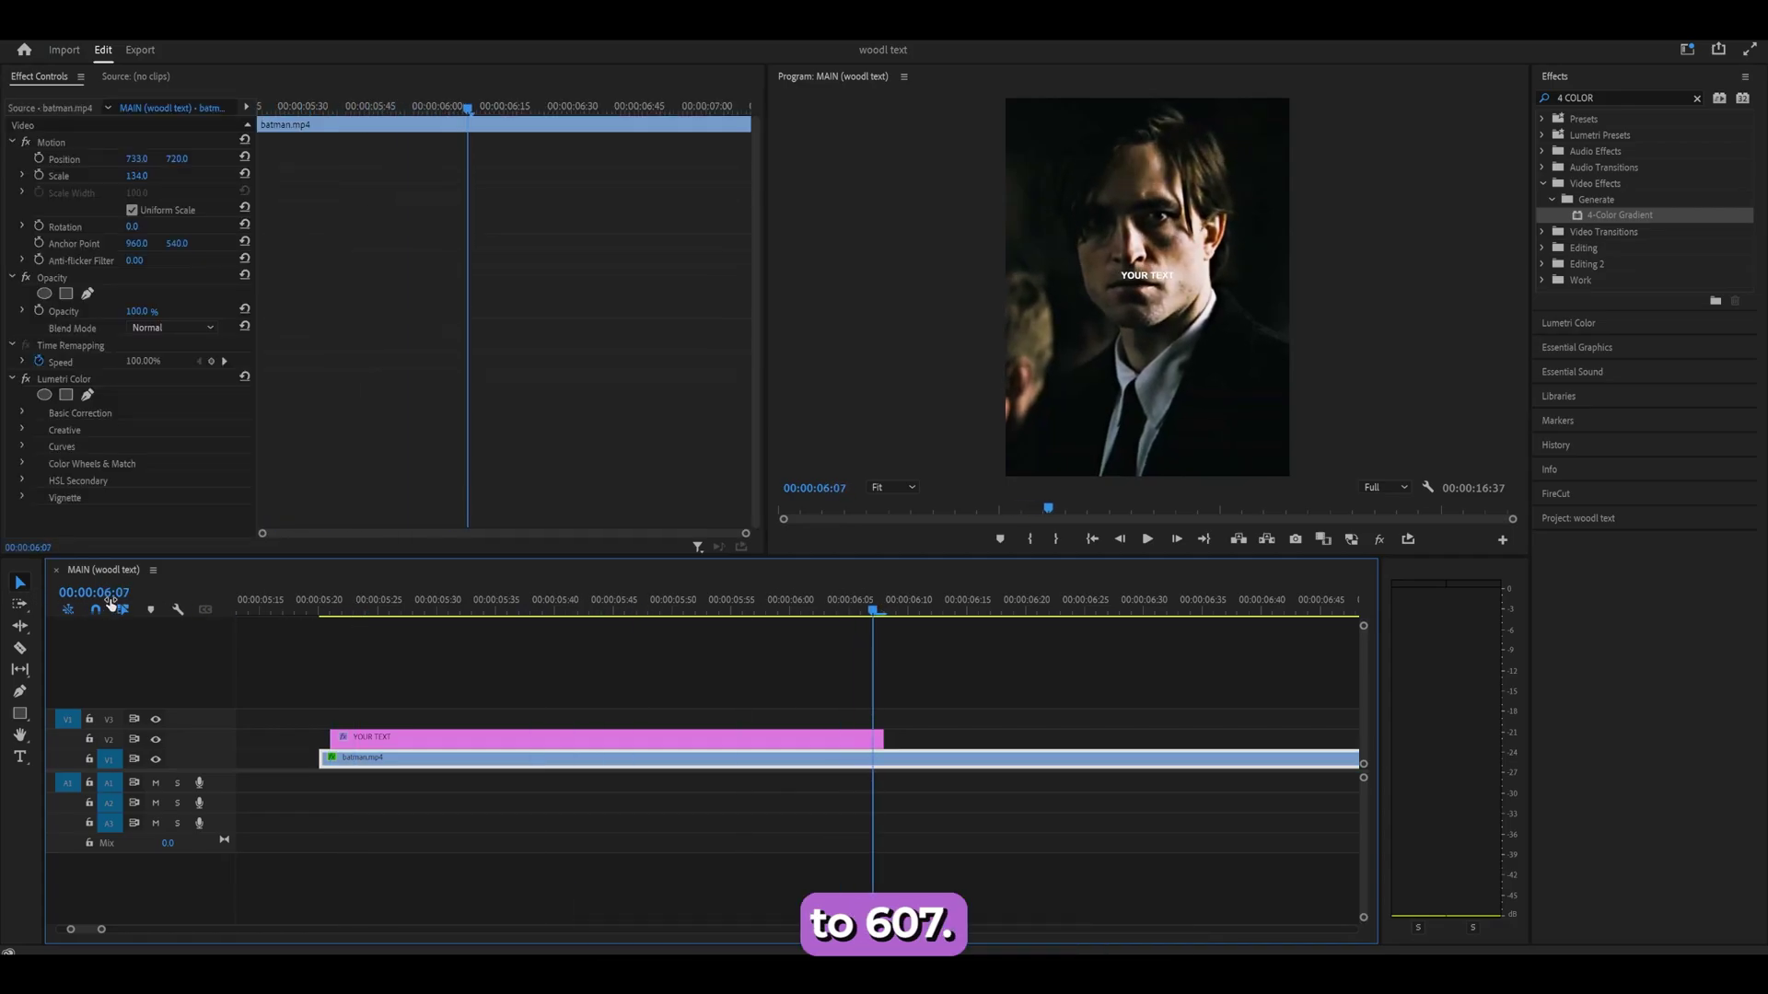
{"action": "left_click", "coordinate": [868, 742]}
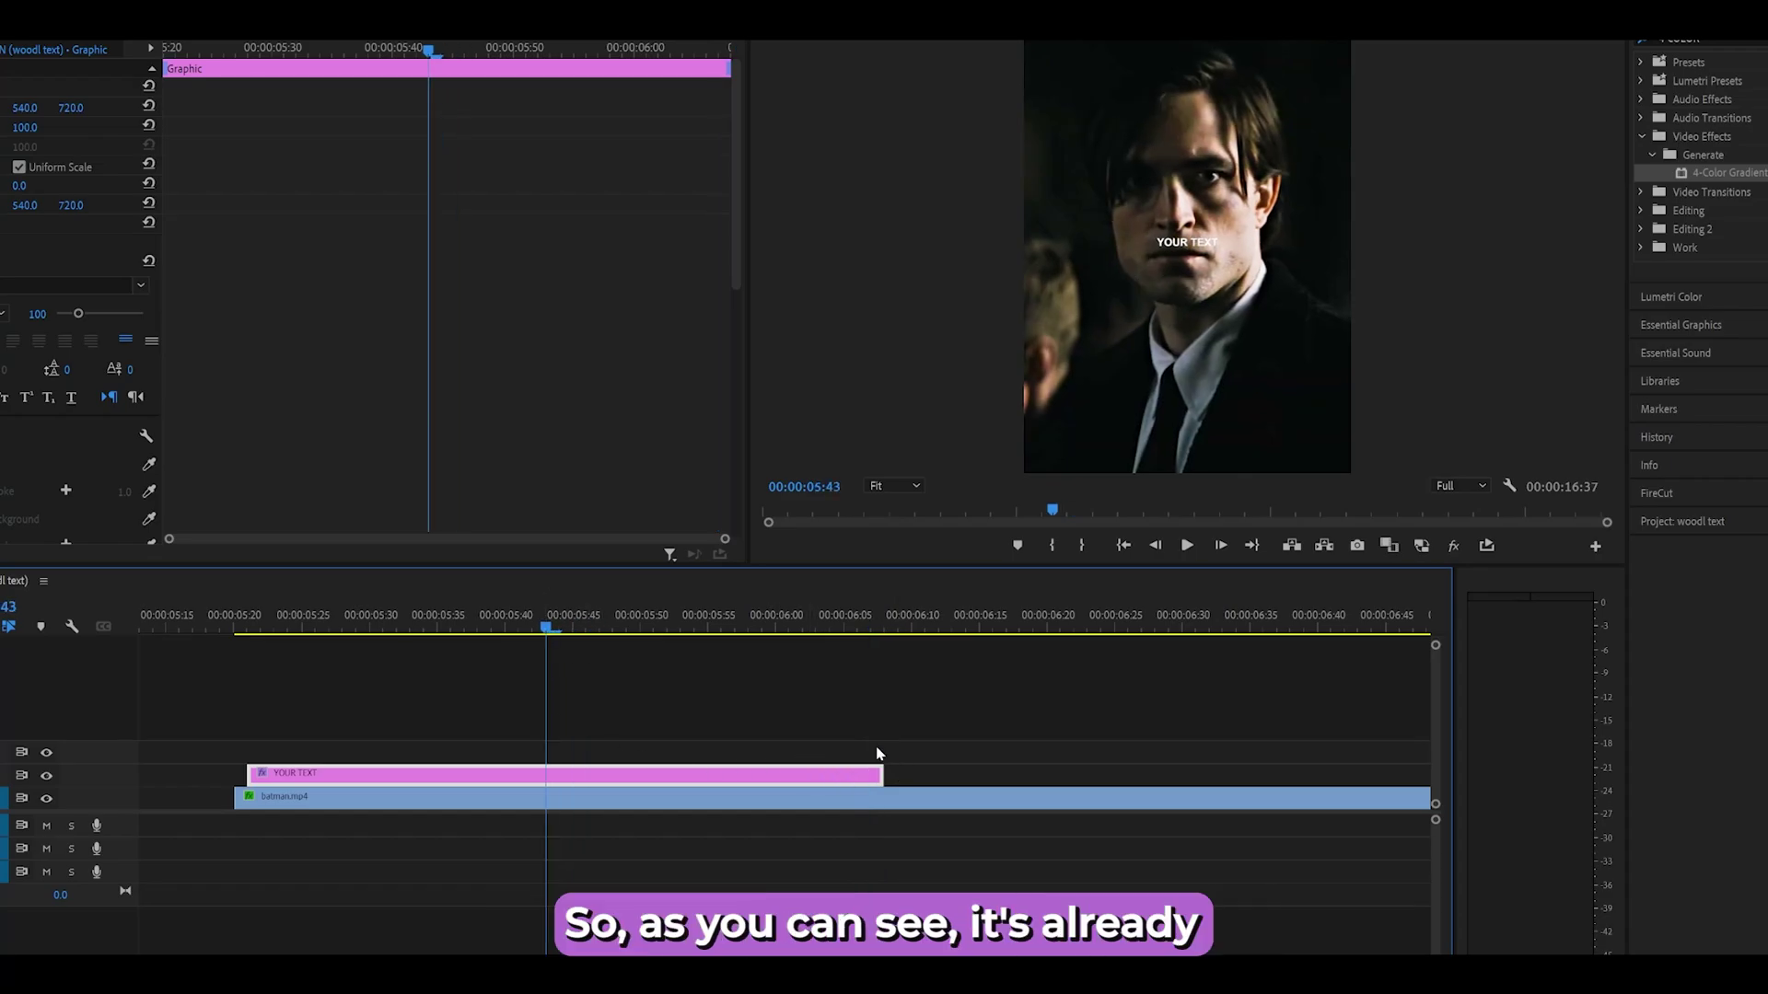
{"action": "left_click", "coordinate": [866, 617]}
{"action": "left_click_drag", "start_coordinate": [865, 617], "coordinate": [807, 644]}
{"action": "scroll", "coordinate": [825, 687], "scroll_direction": "down", "scroll_amount": 2}
{"action": "scroll", "coordinate": [825, 687], "scroll_direction": "down", "scroll_amount": 2}
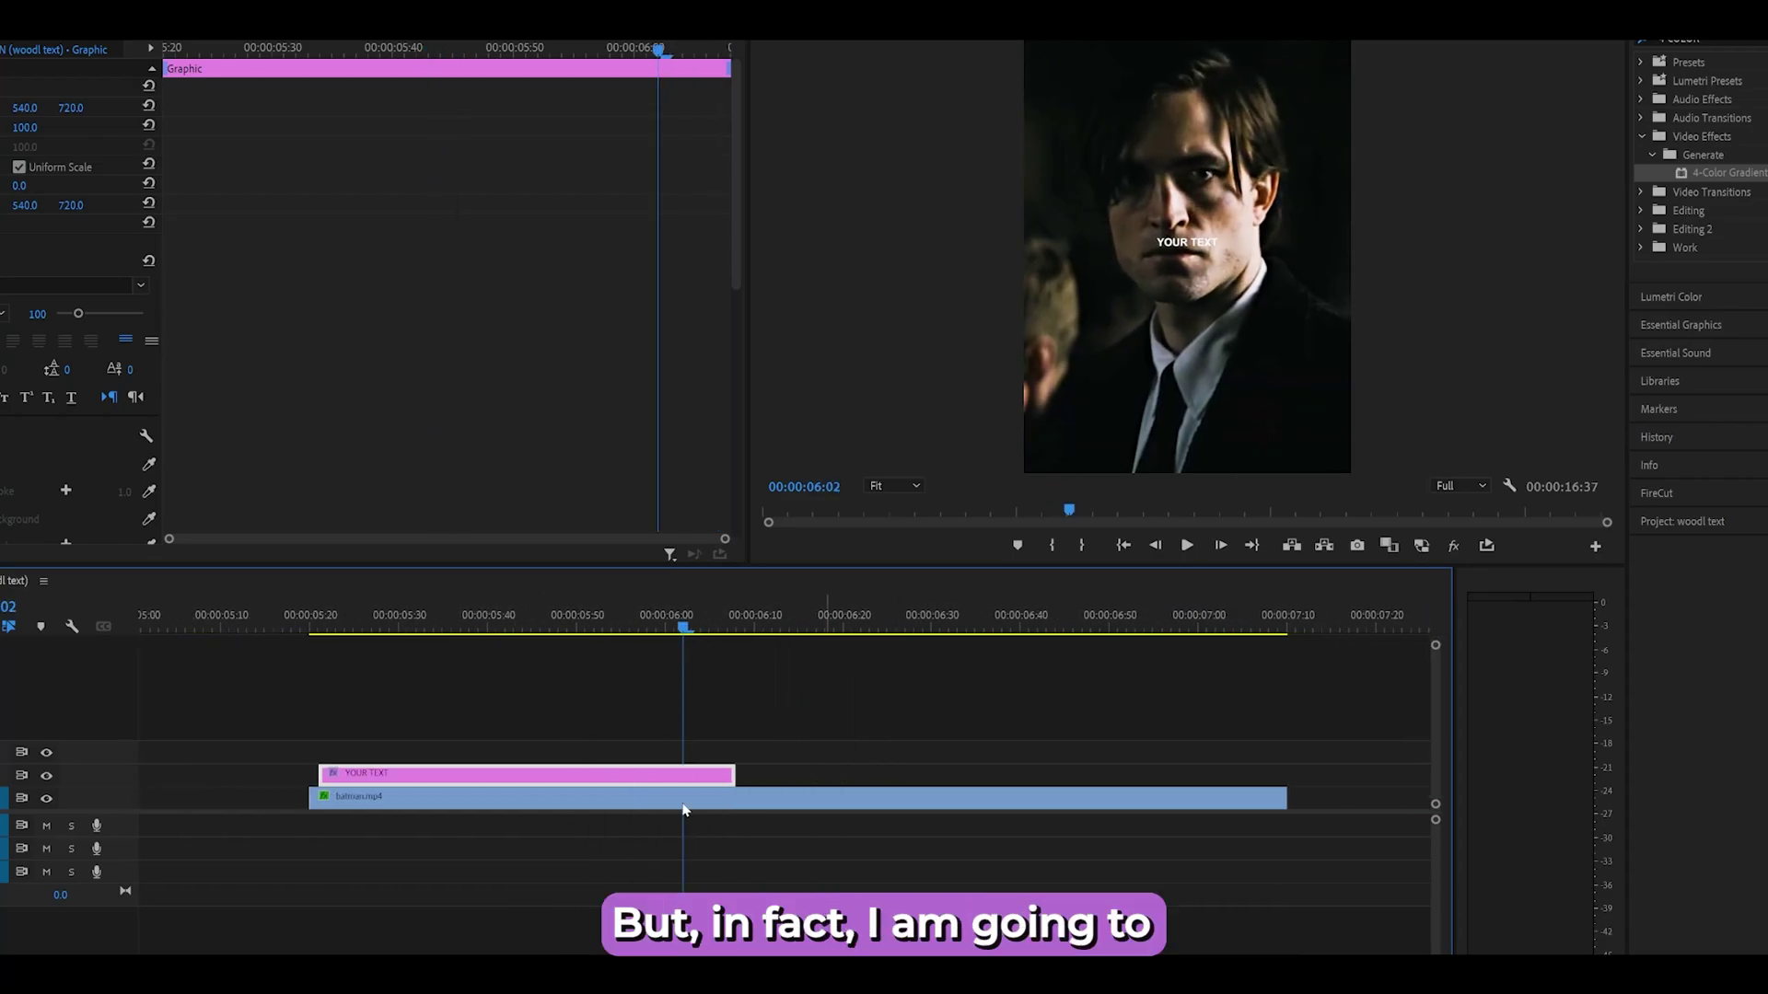
{"action": "left_click_drag", "start_coordinate": [733, 777], "coordinate": [1090, 775]}
Step: Locate the earlier finished example in the timeline and select its YOUR TEXT clip to view its effect settings
{"action": "scroll", "coordinate": [990, 771], "scroll_direction": "down", "scroll_amount": 3}
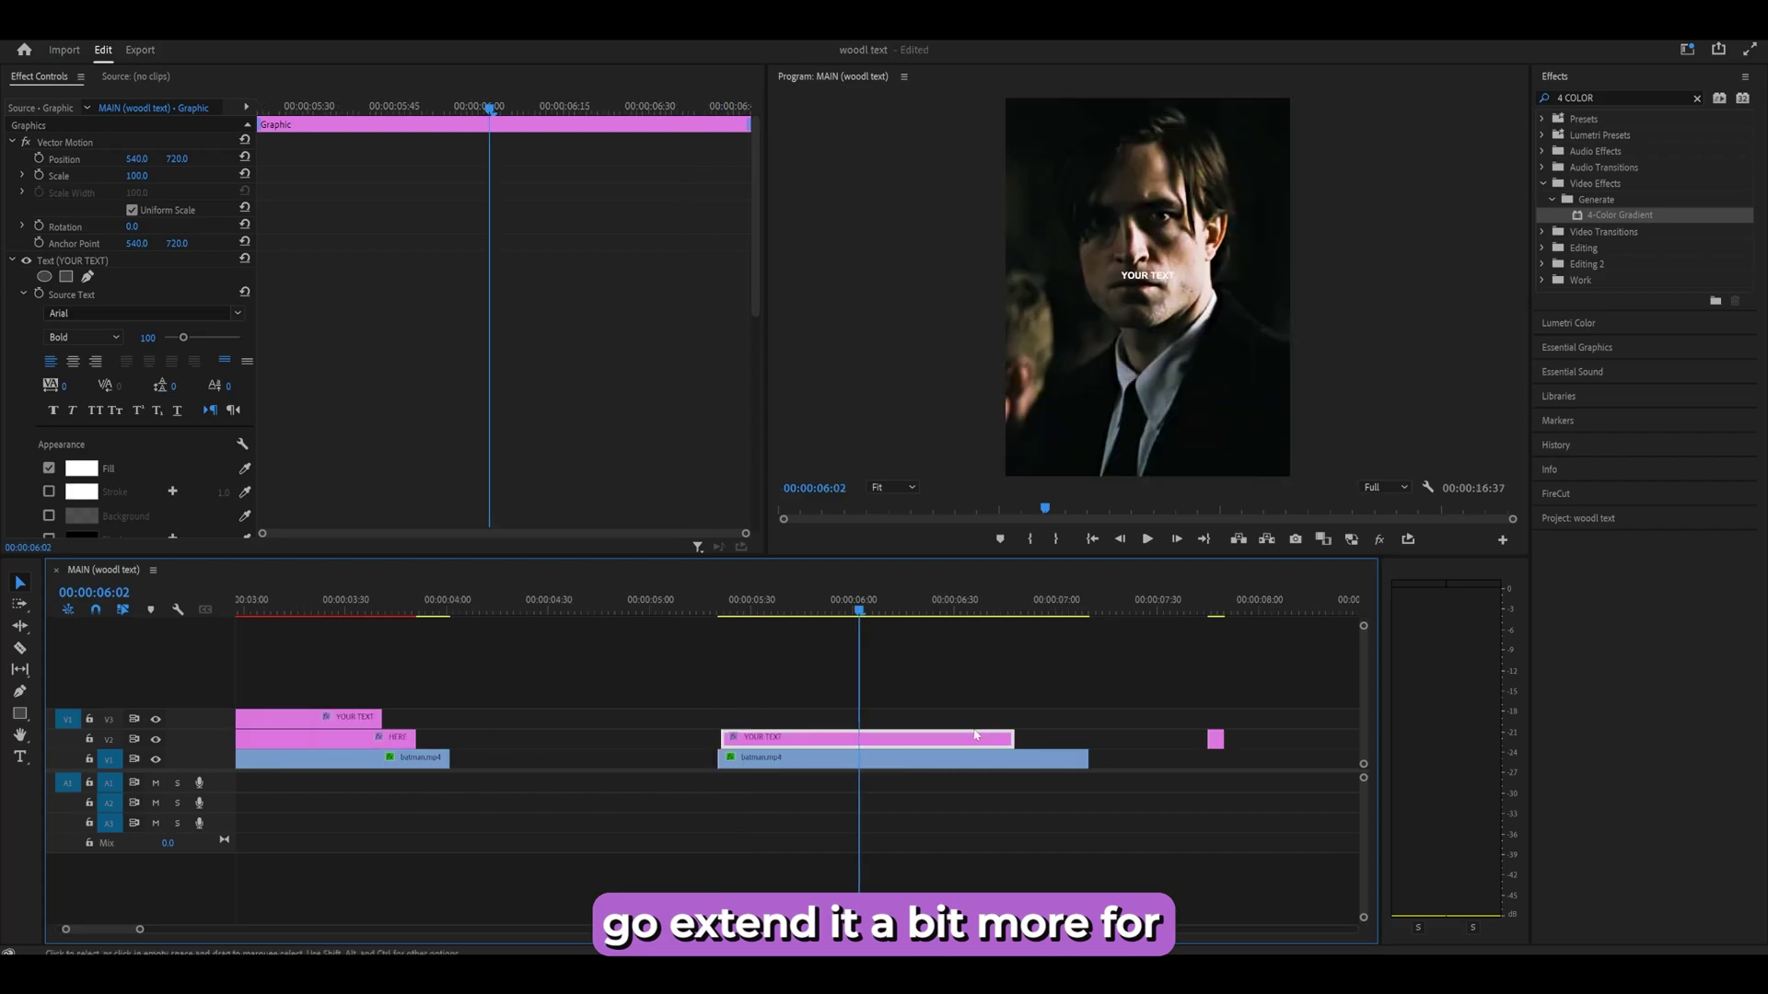
{"action": "scroll", "coordinate": [976, 735], "scroll_direction": "up", "scroll_amount": 3}
{"action": "scroll", "coordinate": [912, 736], "scroll_direction": "down", "scroll_amount": 4}
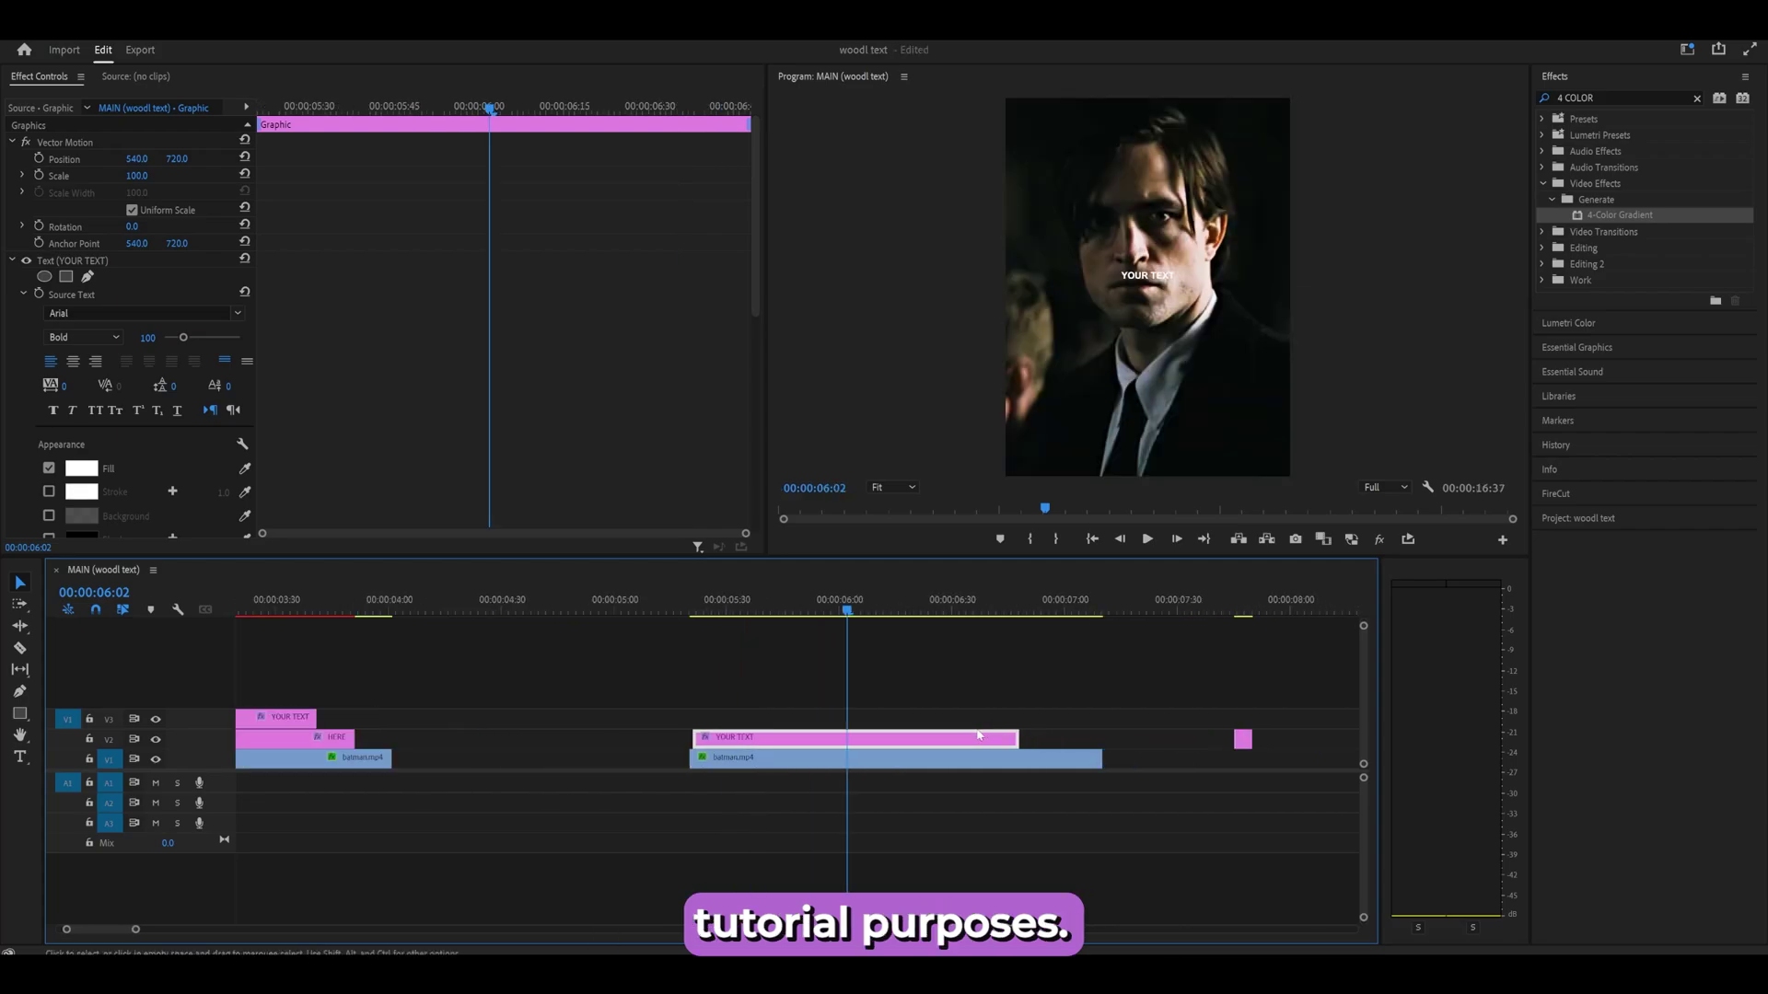
{"action": "scroll", "coordinate": [619, 718], "scroll_direction": "up", "scroll_amount": 2}
{"action": "left_click", "coordinate": [456, 718]}
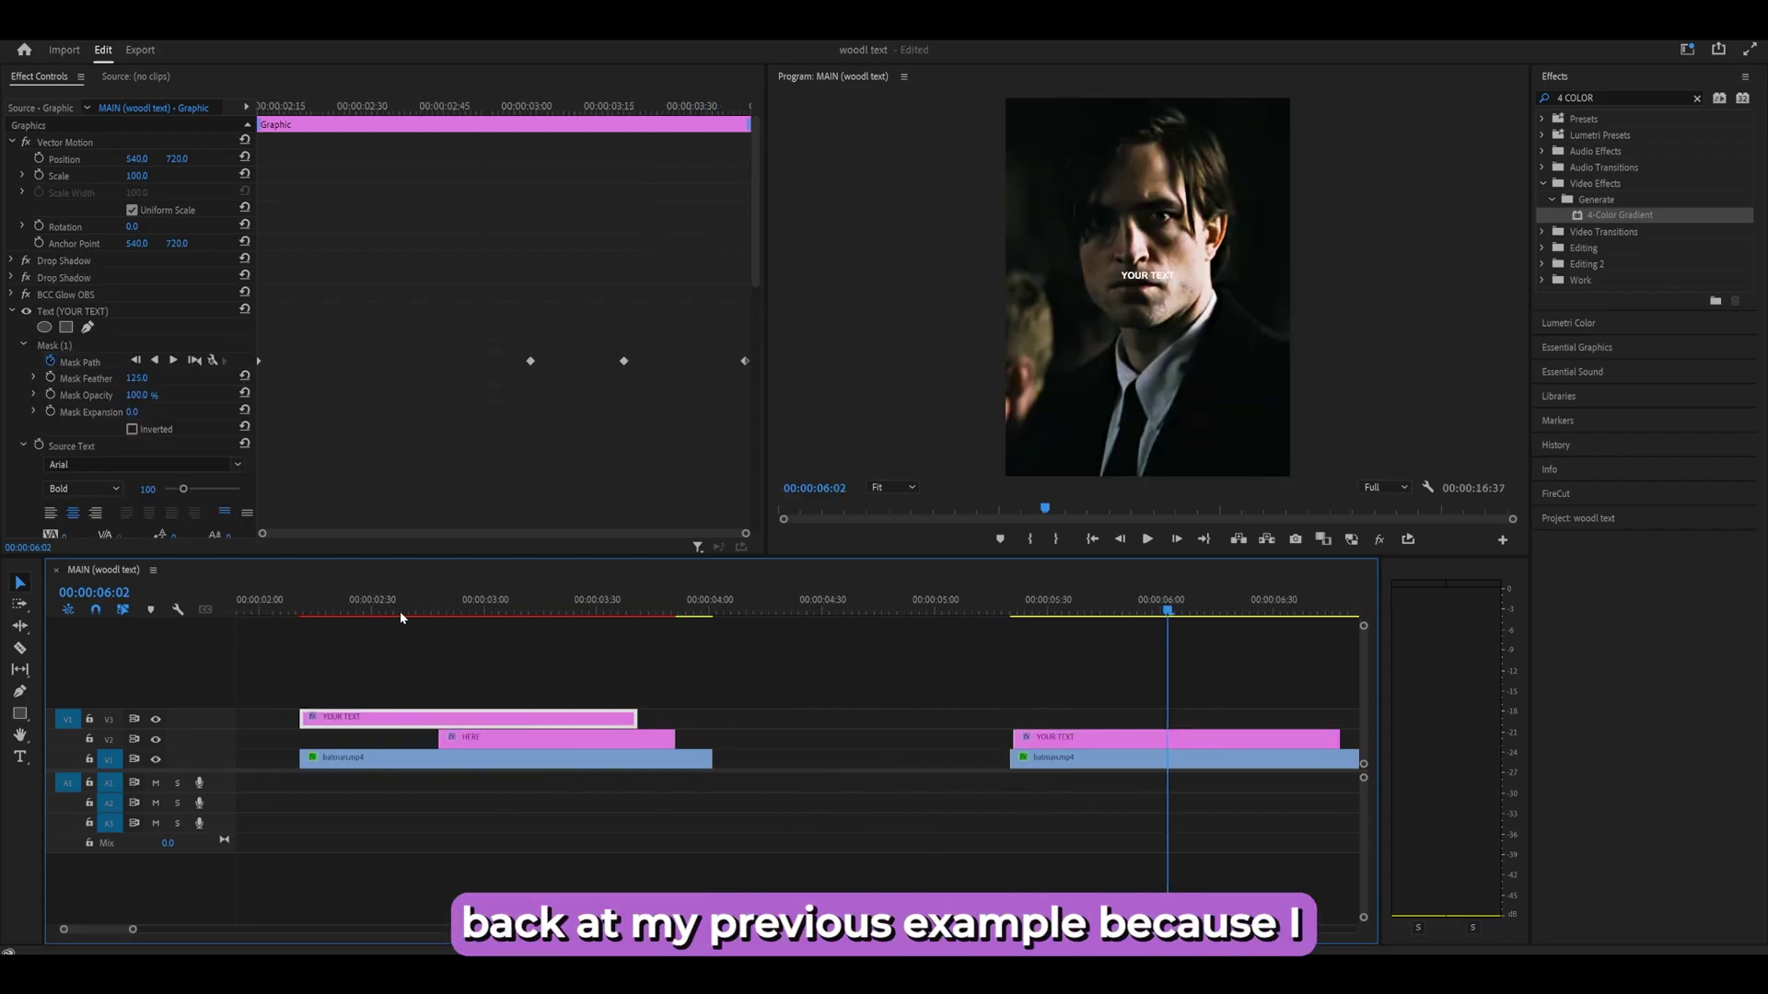
Step: Move the new YOUR TEXT clip up to track V3, leaving track V2 empty above batman.mp4
{"action": "scroll", "coordinate": [456, 740], "scroll_direction": "down", "scroll_amount": 1}
{"action": "scroll", "coordinate": [552, 722], "scroll_direction": "up", "scroll_amount": 1}
{"action": "left_click", "coordinate": [1074, 741]}
{"action": "left_click_drag", "start_coordinate": [1073, 738], "coordinate": [1072, 719]}
{"action": "scroll", "coordinate": [1042, 720], "scroll_direction": "up", "scroll_amount": 3}
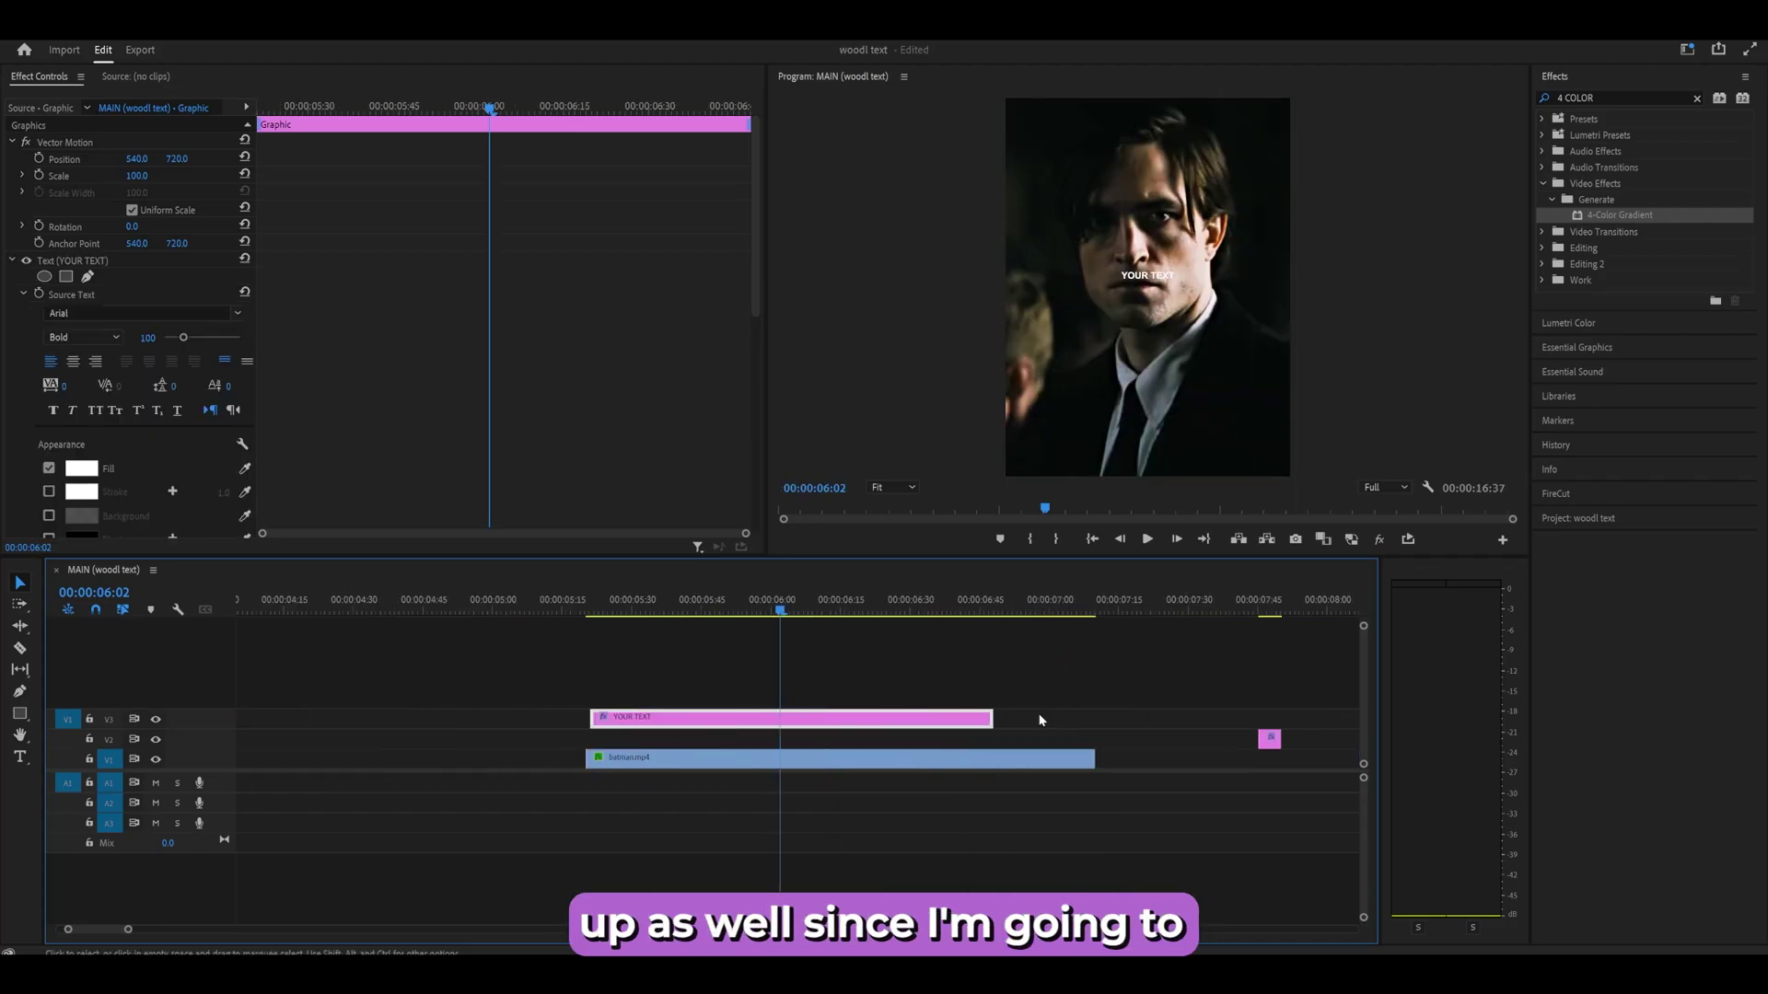
{"action": "left_click", "coordinate": [658, 744]}
{"action": "left_click", "coordinate": [541, 756]}
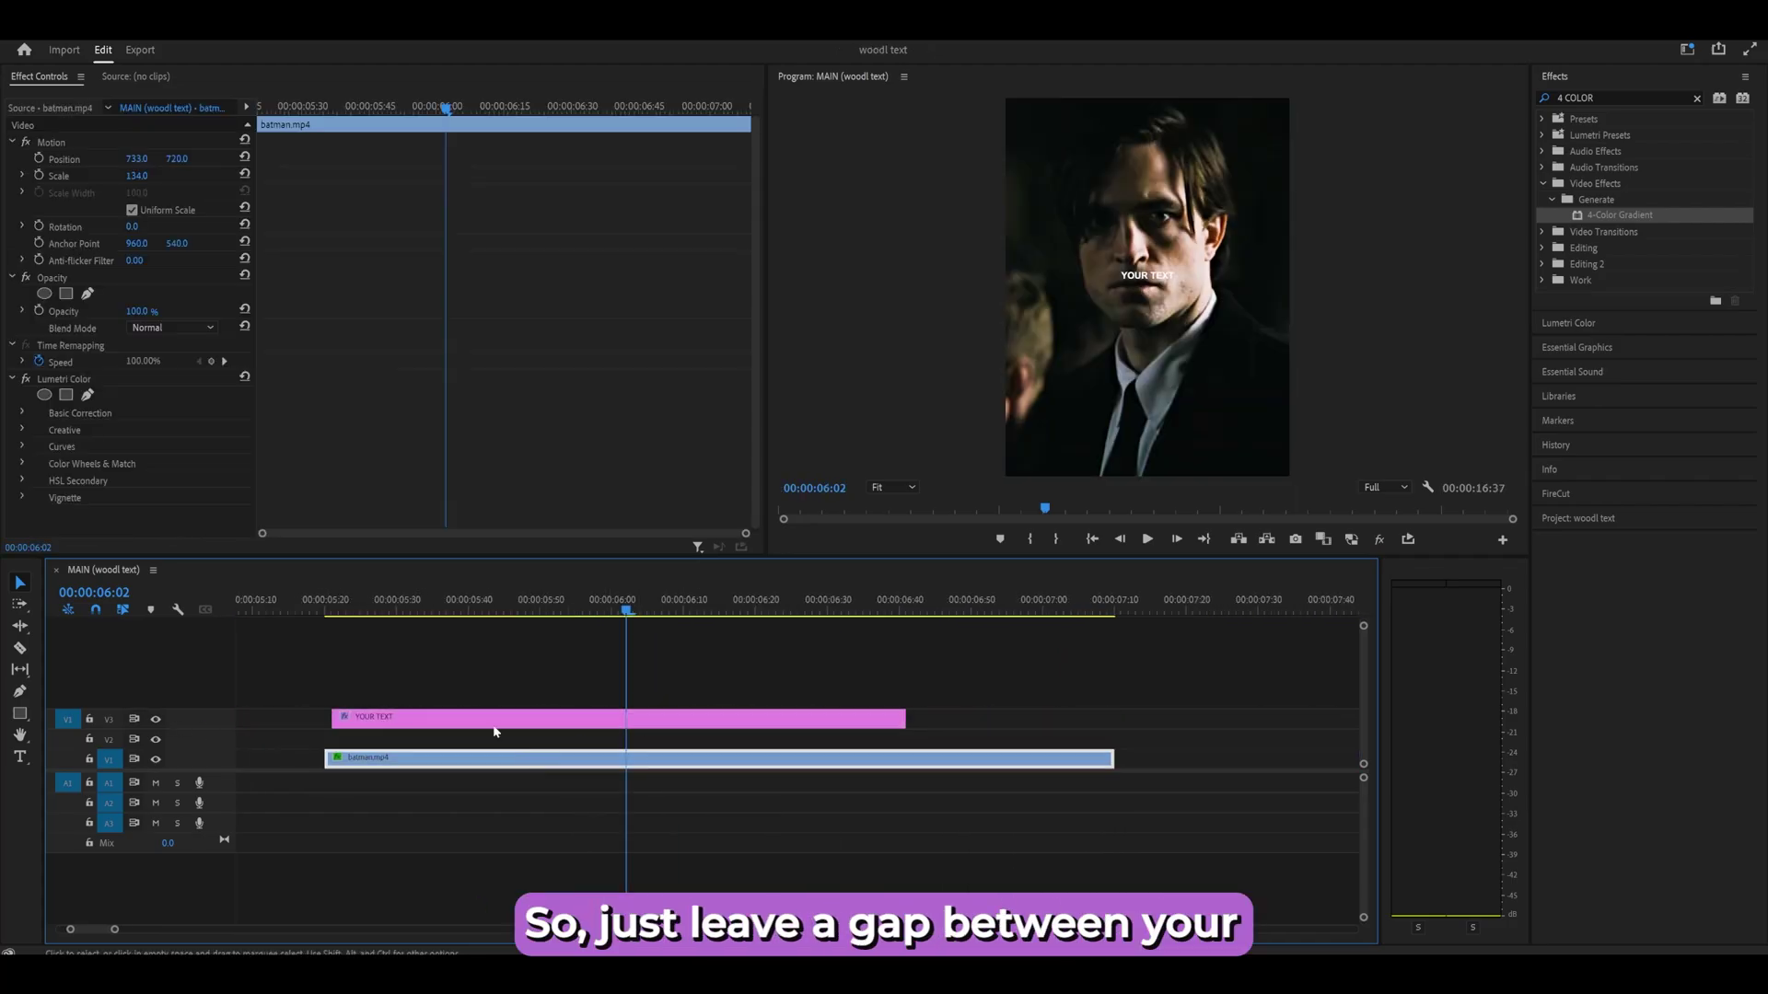
{"action": "left_click", "coordinate": [456, 724]}
{"action": "left_click", "coordinate": [450, 761], "text": "shift"}
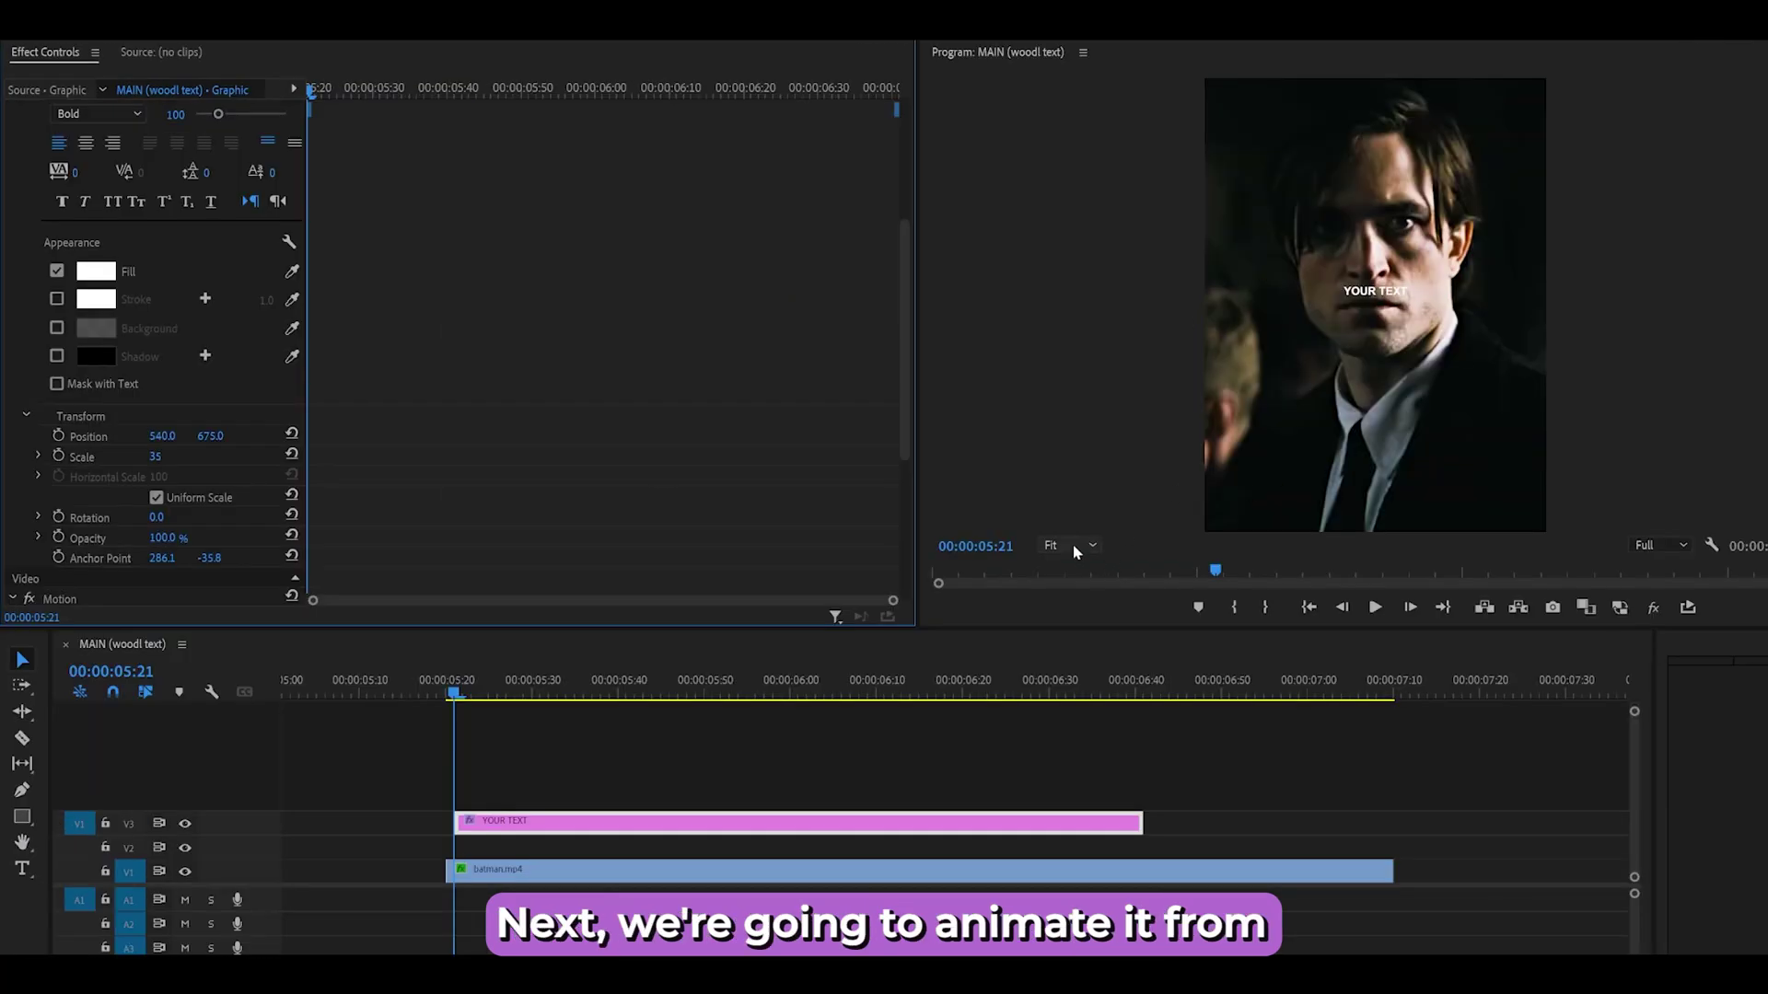
Step: Enable scale keyframing for the text at 00:00:05:21 with a scale of 35, viewing the preview at 200%
{"action": "scroll", "coordinate": [1070, 546], "scroll_direction": "down", "scroll_amount": 5}
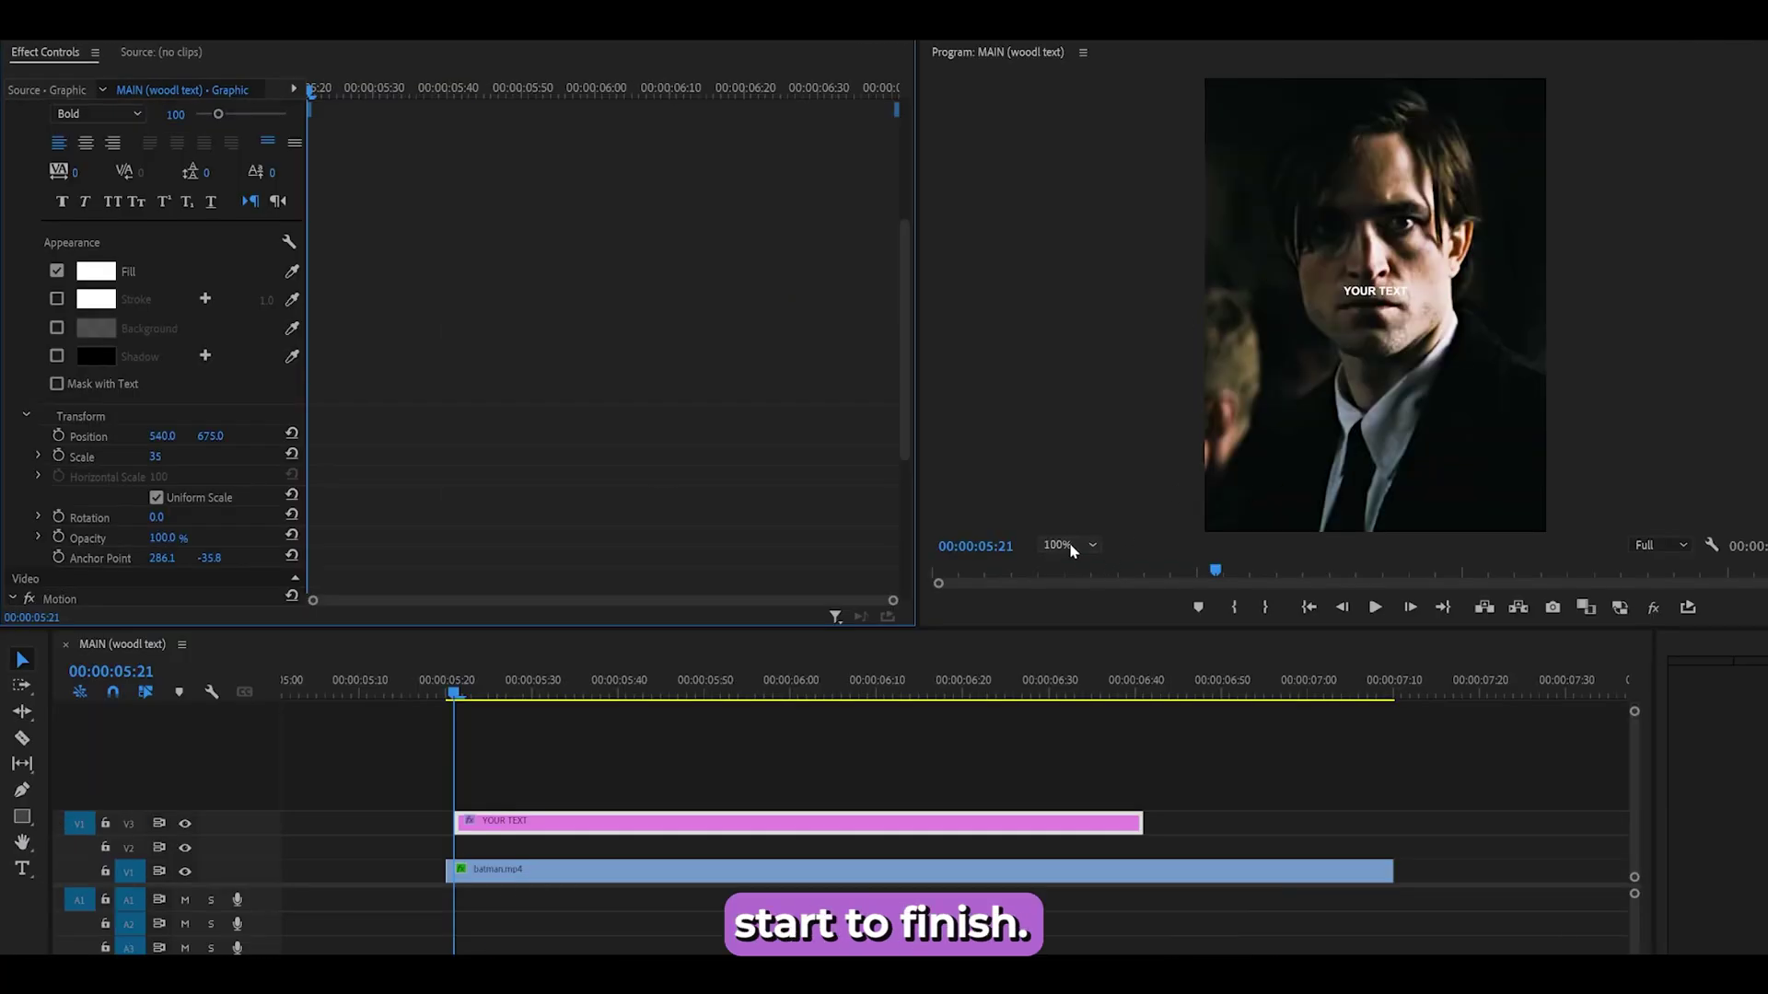
{"action": "left_click_drag", "start_coordinate": [1766, 304], "coordinate": [1766, 290]}
{"action": "left_click", "coordinate": [565, 333]}
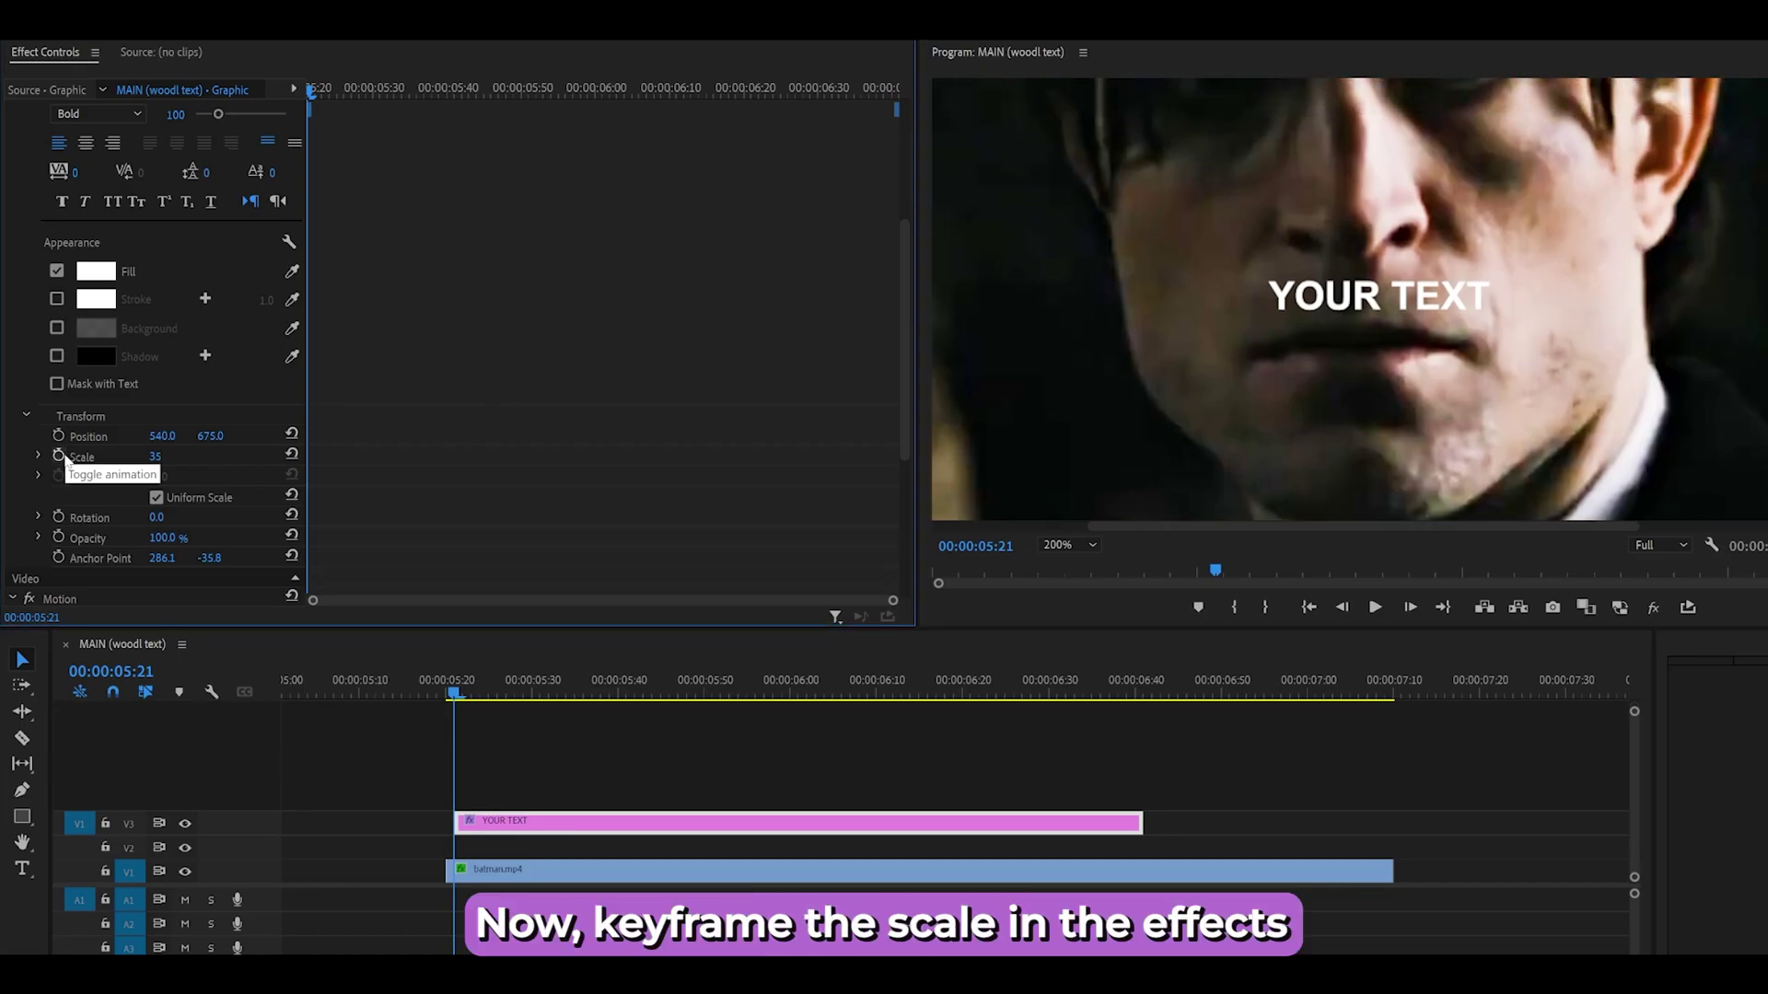
{"action": "left_click", "coordinate": [61, 457]}
Step: Add a scale keyframe near the YOUR TEXT clip's end at 00:00:06:40, raising the text's scale to 39
{"action": "left_click_drag", "start_coordinate": [454, 692], "coordinate": [1141, 696]}
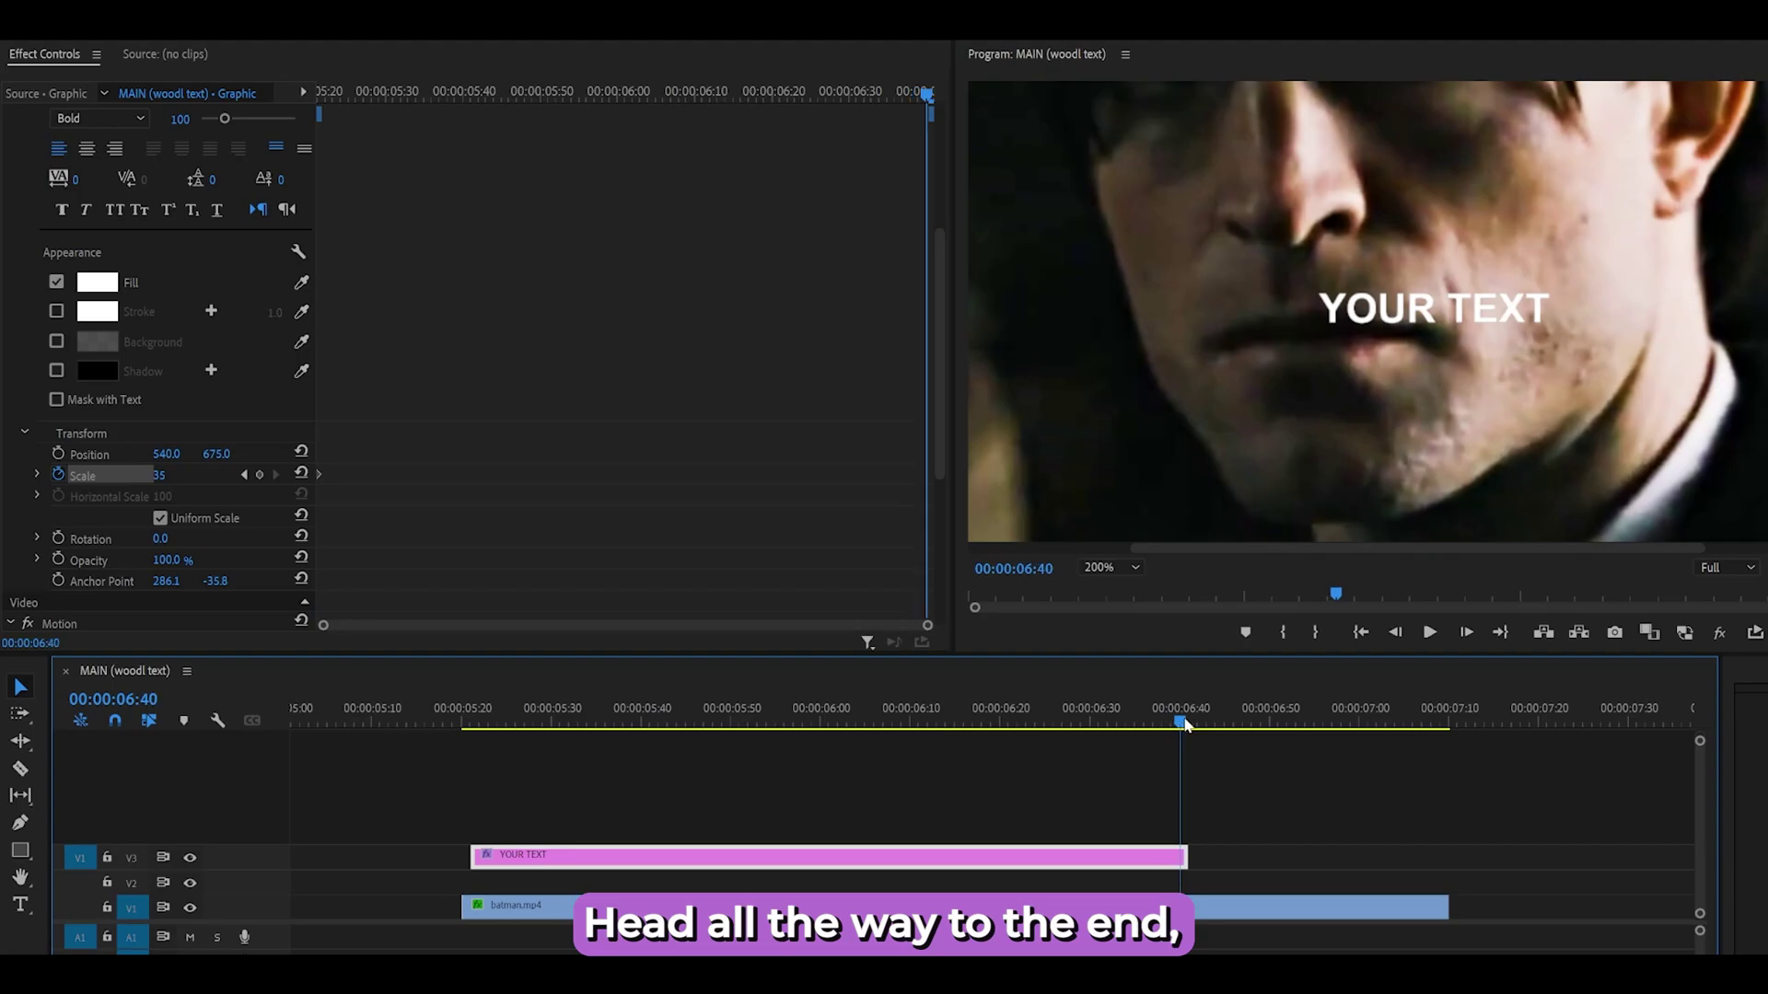
{"action": "left_click", "coordinate": [1176, 858]}
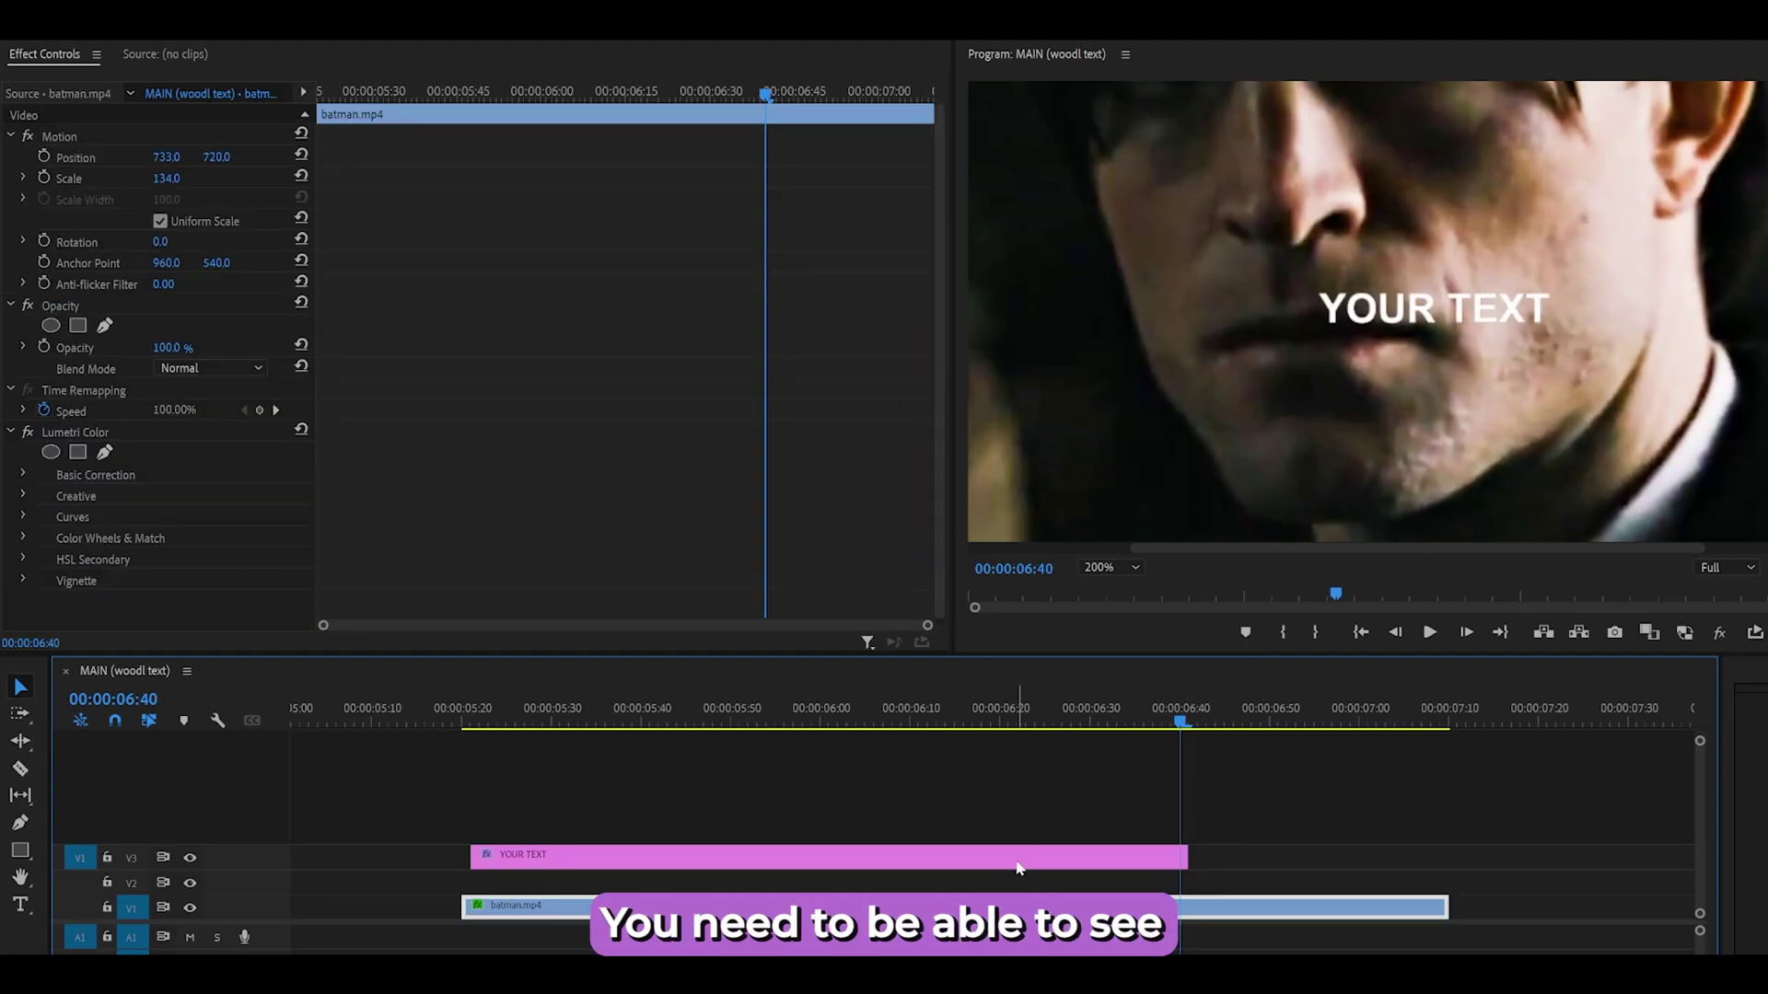
{"action": "scroll", "coordinate": [676, 544], "scroll_direction": "down", "scroll_amount": 1}
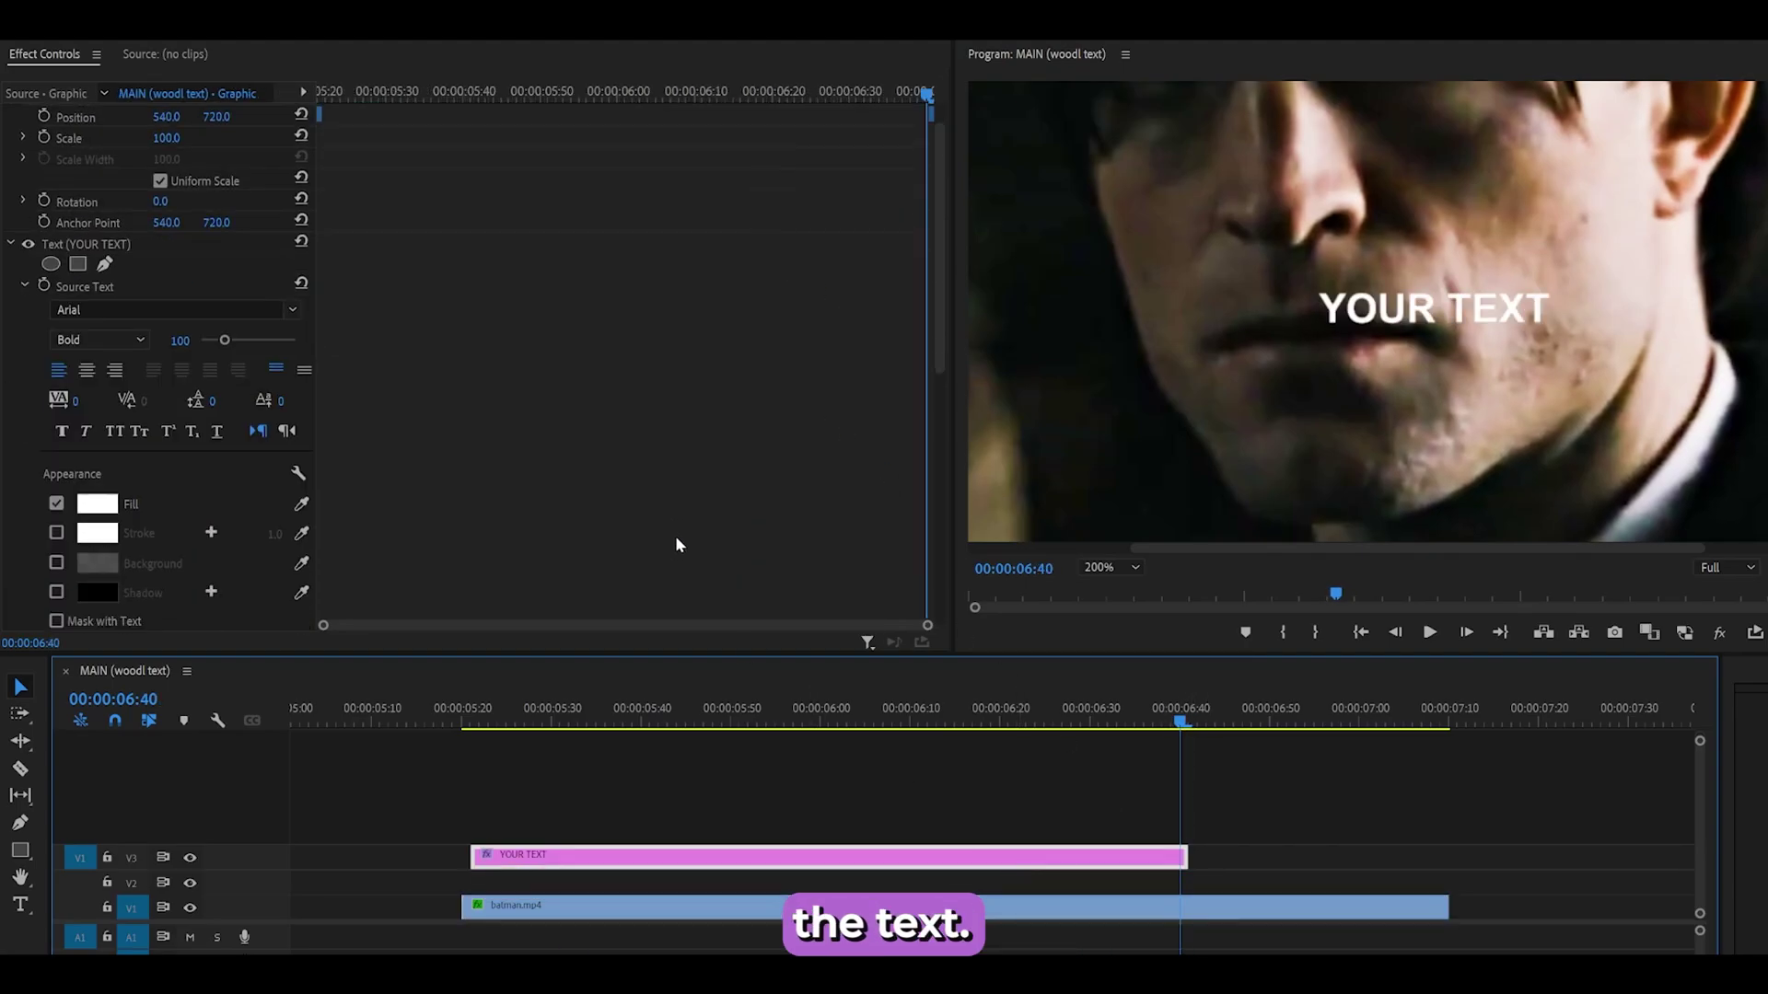
{"action": "scroll", "coordinate": [676, 544], "scroll_direction": "down", "scroll_amount": 10}
{"action": "left_click", "coordinate": [189, 233]}
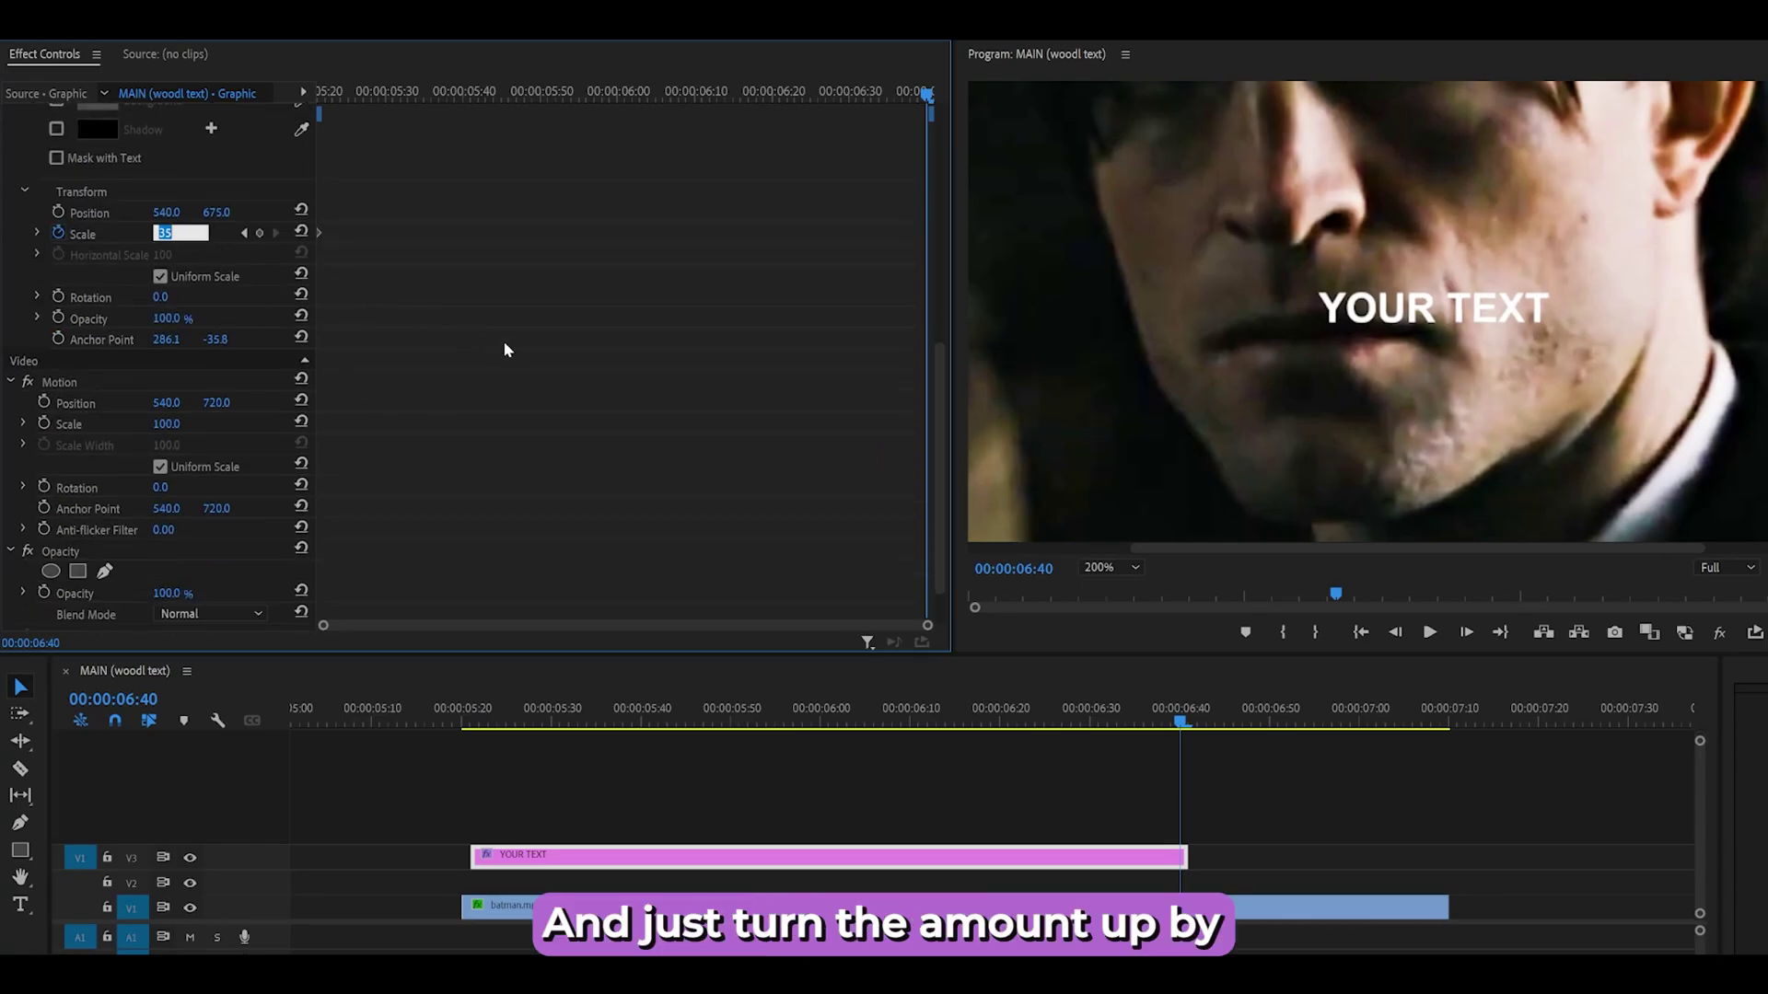
{"action": "key", "text": "Up"}
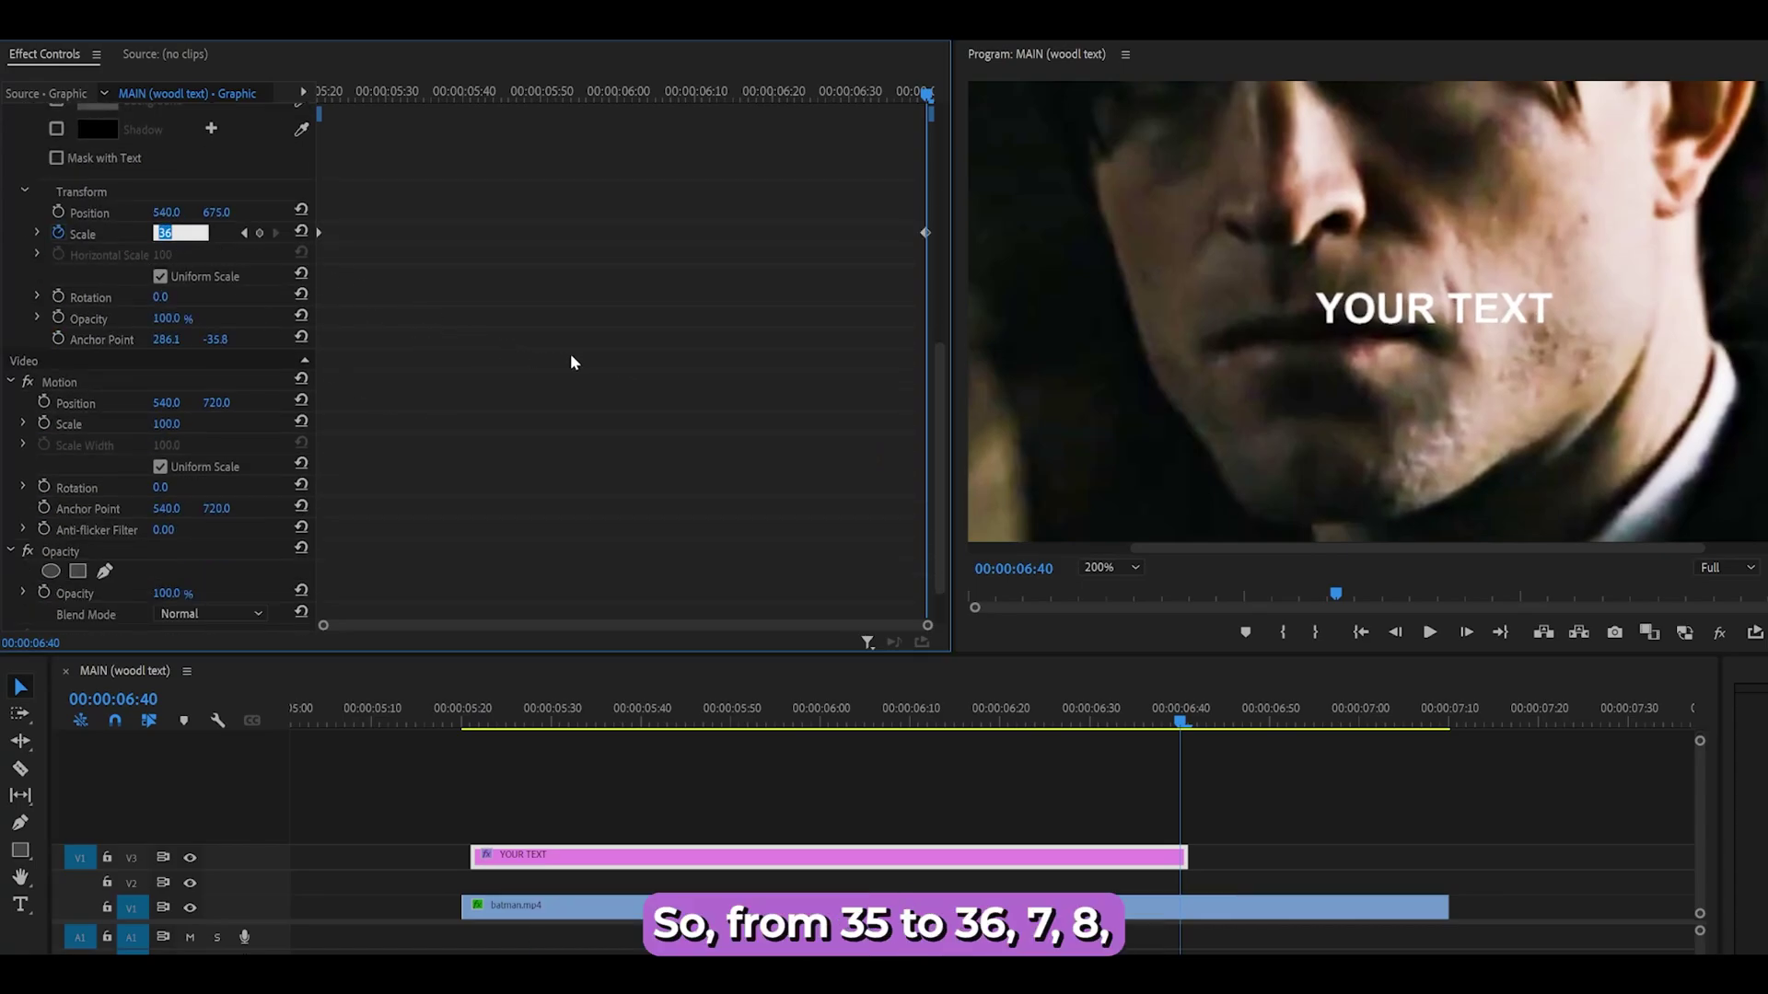
{"action": "key", "text": "Up"}
{"action": "key", "text": "Up"}
{"action": "key", "text": "Up"}
{"action": "key", "text": "Up"}
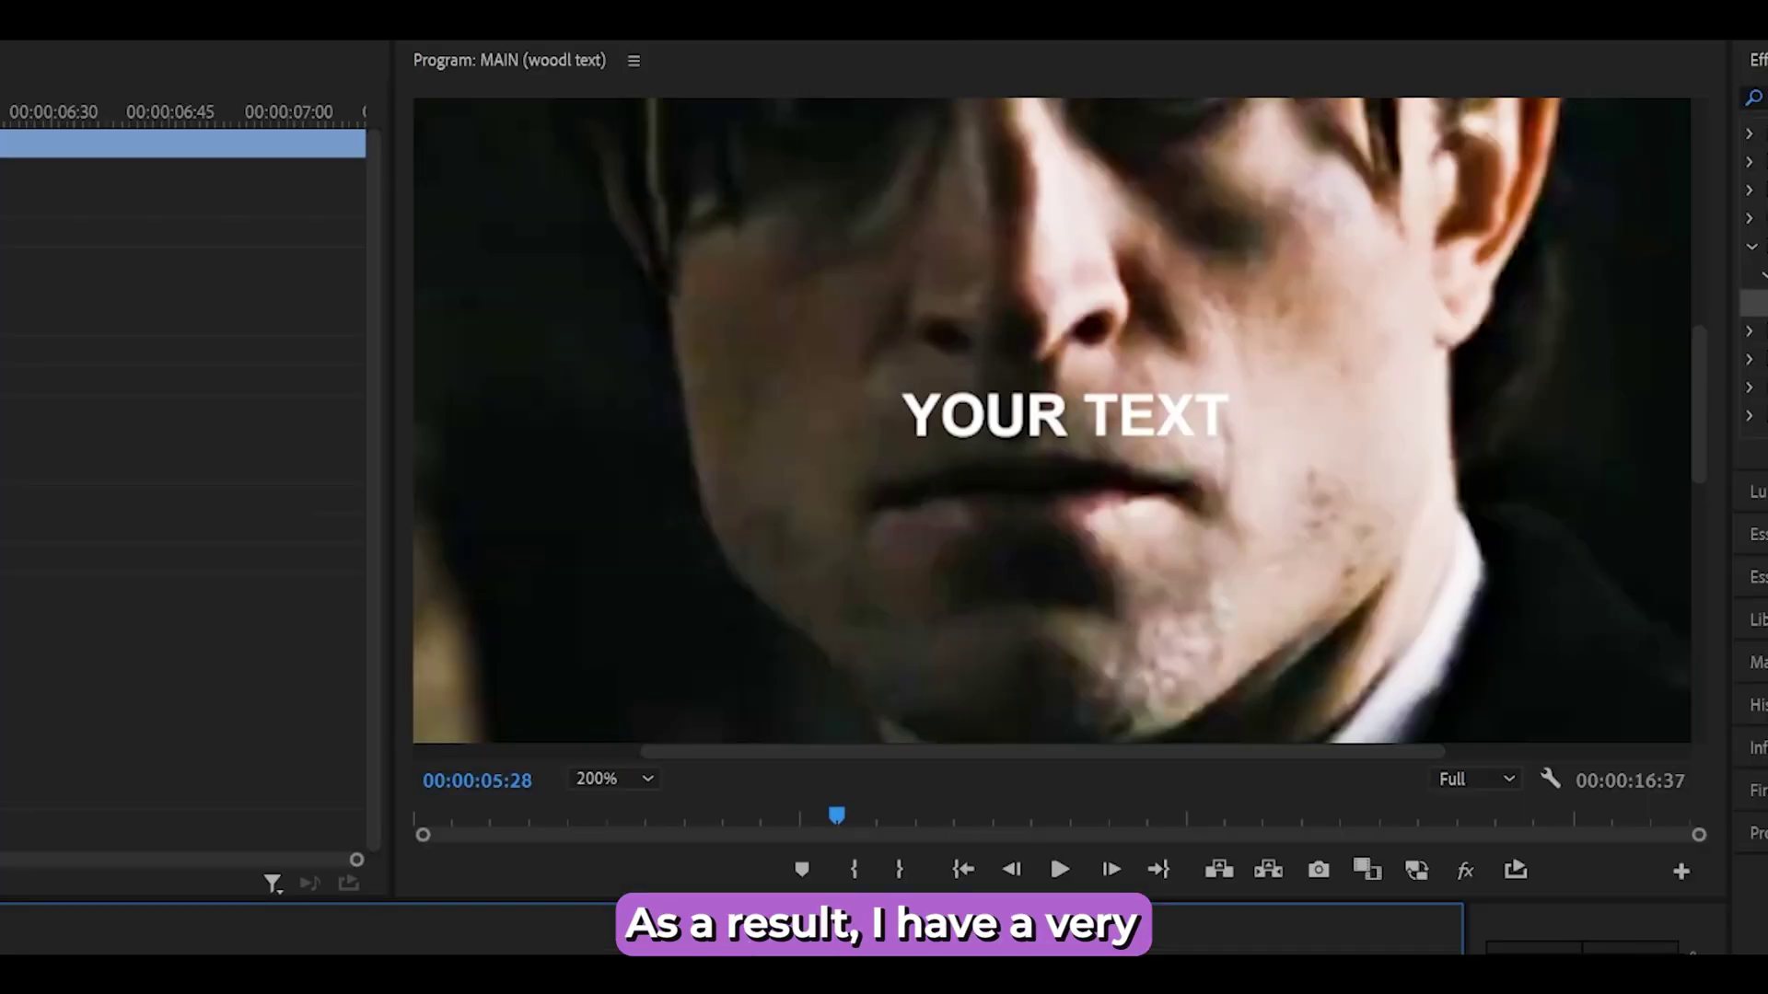
Step: Play back the text's scale animation over the clip and return the preview to Fit
{"action": "key", "text": "space"}
{"action": "key", "text": "space"}
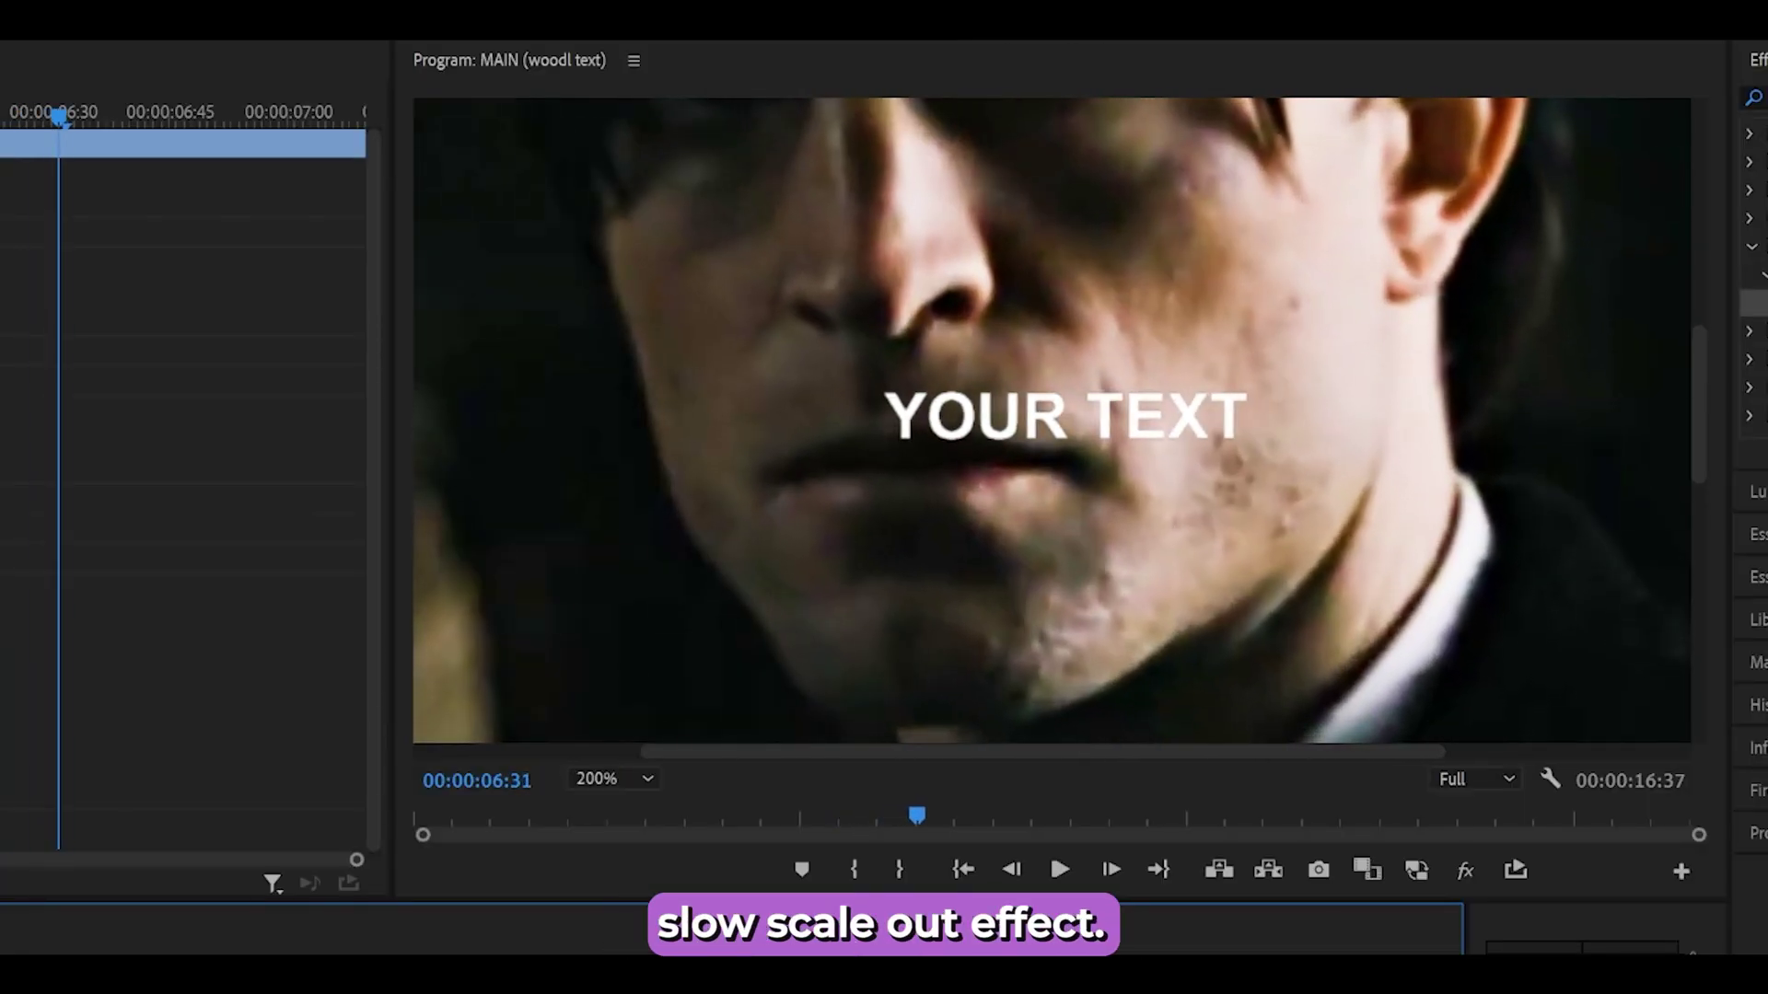
{"action": "left_click", "coordinate": [600, 778]}
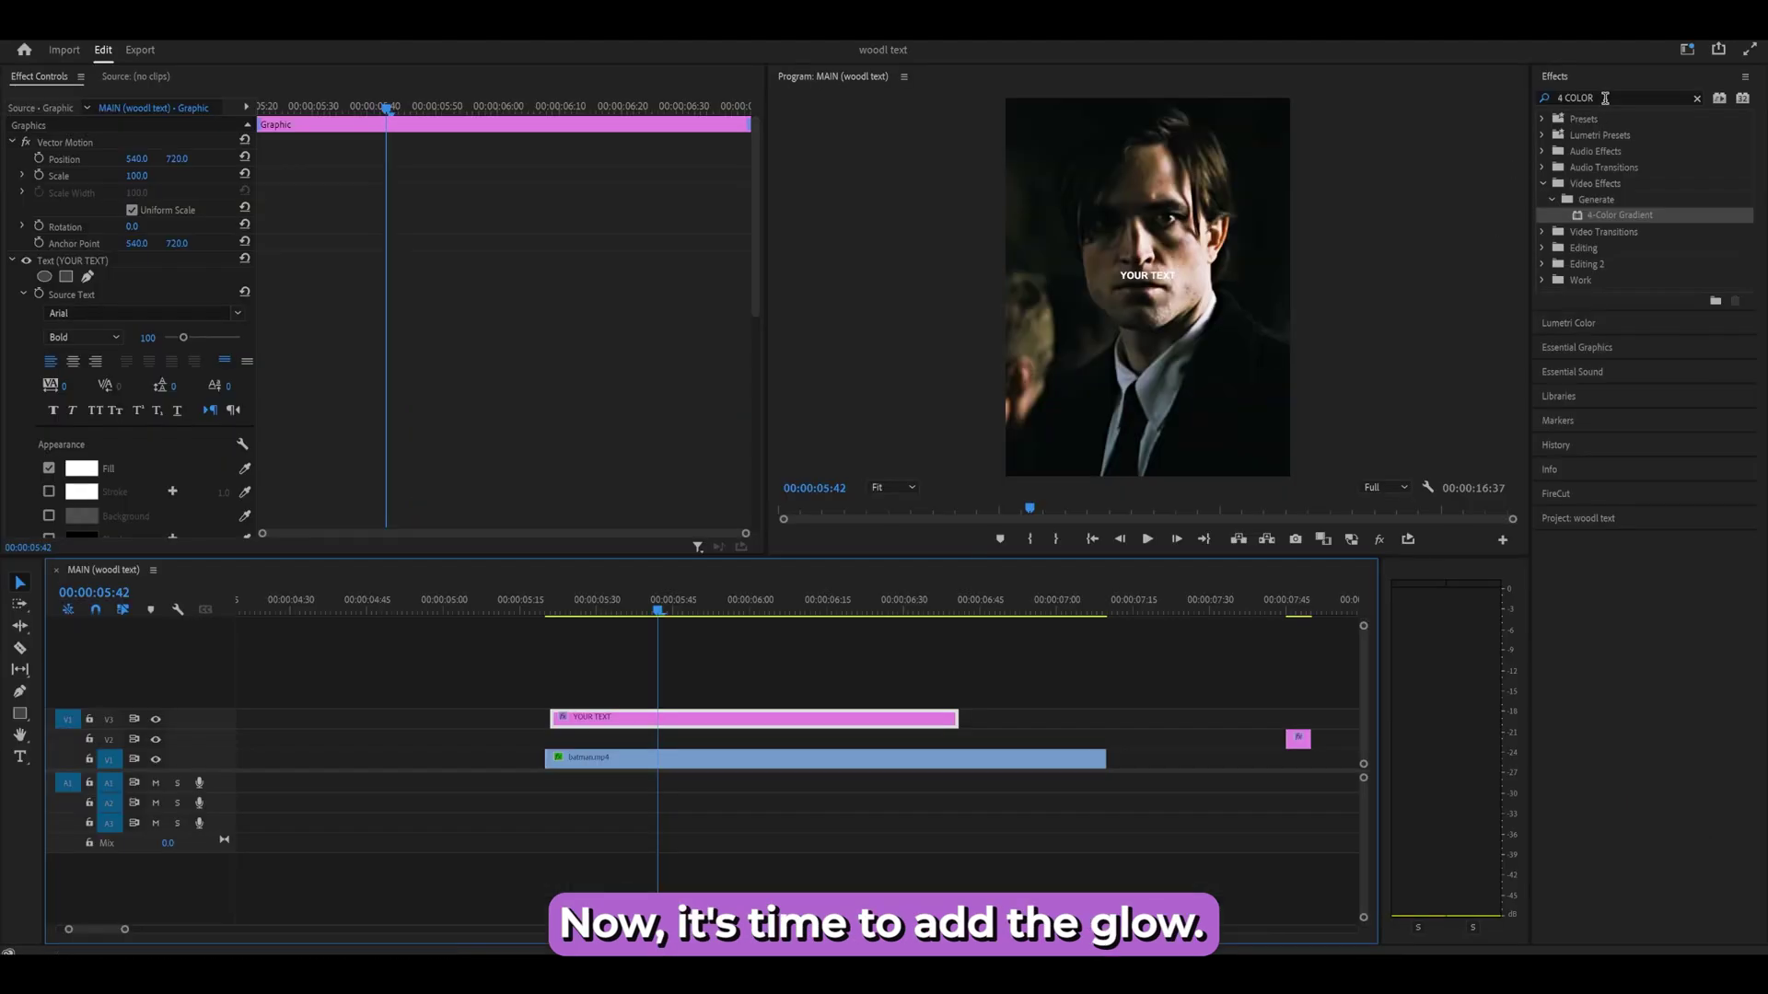
Step: Search the effects for "BCC glow obs" and select BCC Glow OBS under BCC Obsolete
{"action": "left_click", "coordinate": [1605, 99]}
{"action": "type", "text": "BCC glow obs"}
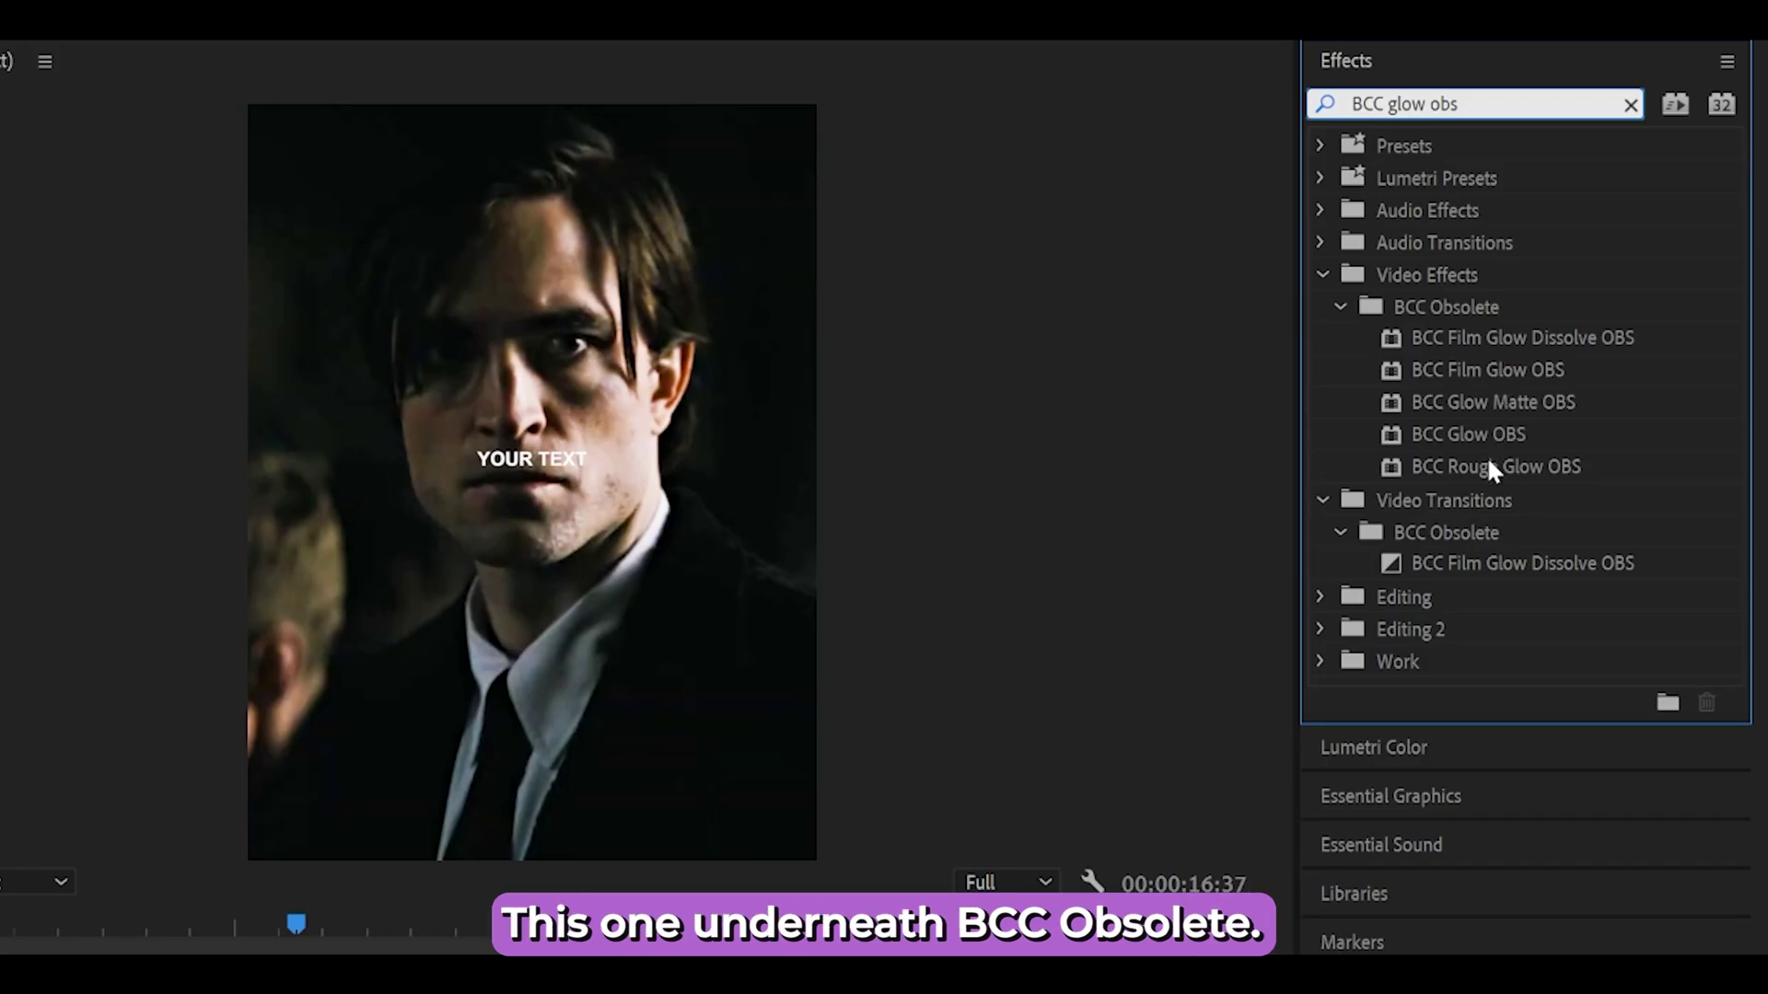
{"action": "left_click", "coordinate": [1500, 426]}
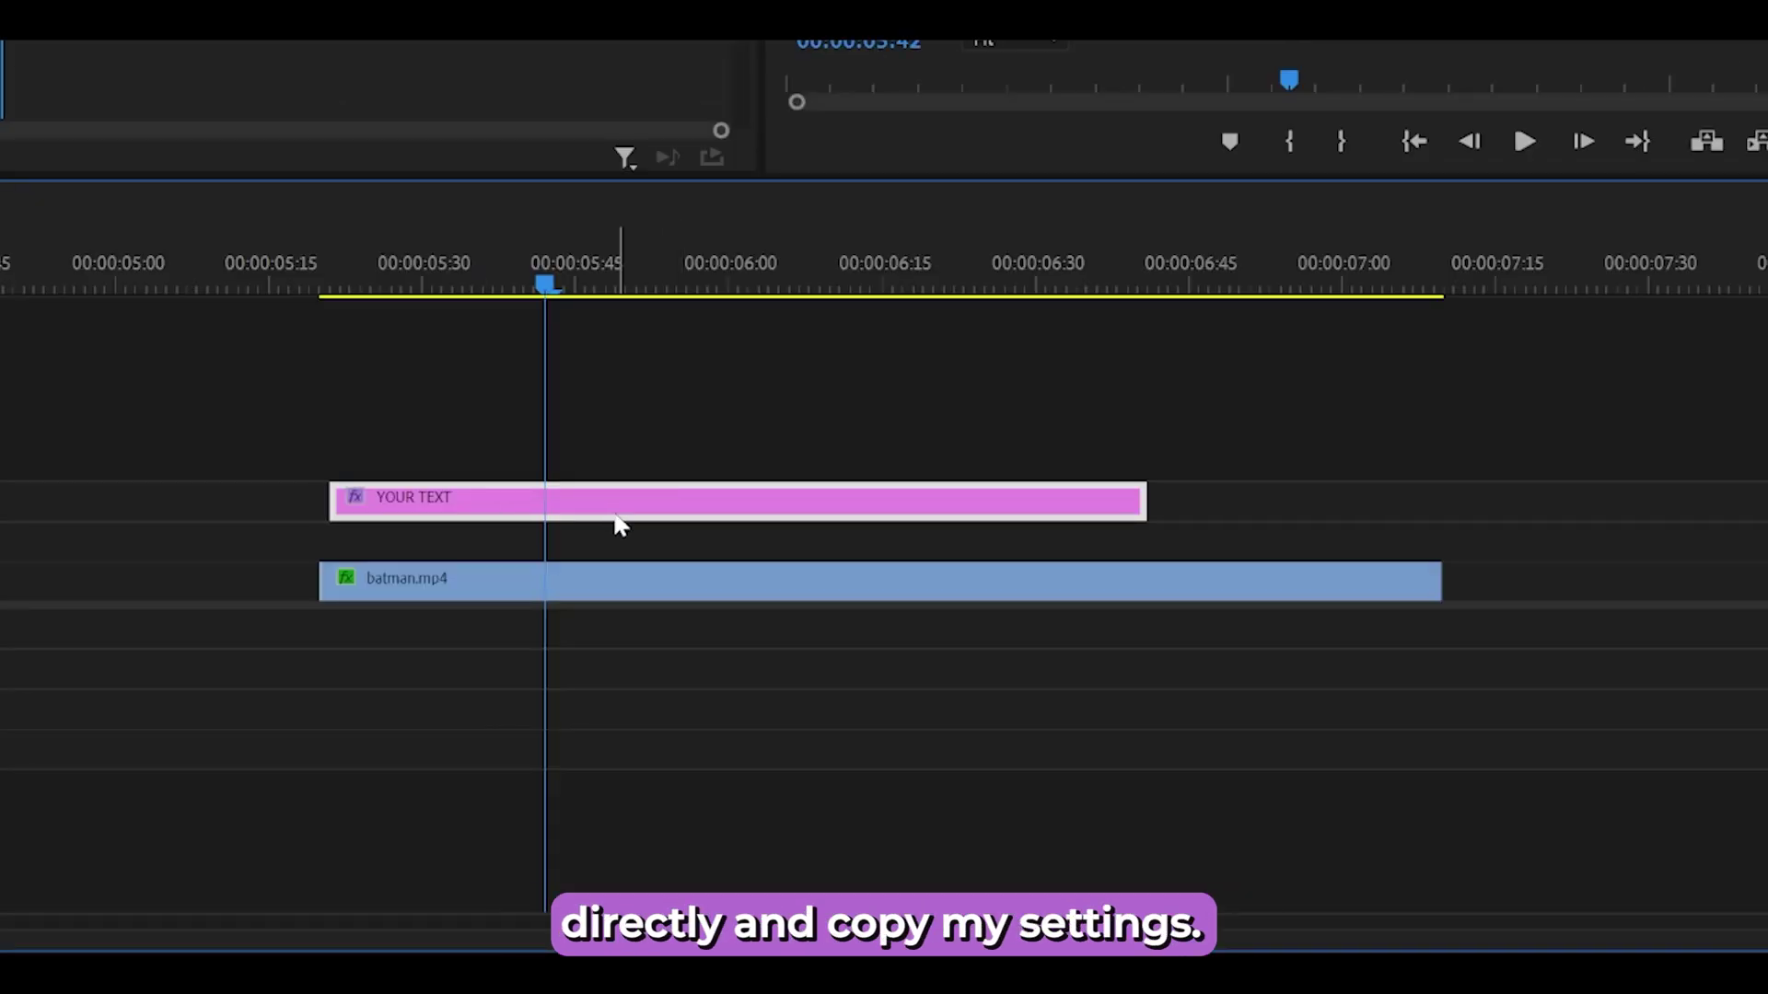
Step: Copy the BCC Glow OBS effect from the earlier example's YOUR TEXT clip and paste it onto the new YOUR TEXT clip
{"action": "scroll", "coordinate": [611, 511], "scroll_direction": "down", "scroll_amount": 3}
{"action": "scroll", "coordinate": [605, 514], "scroll_direction": "up", "scroll_amount": 3}
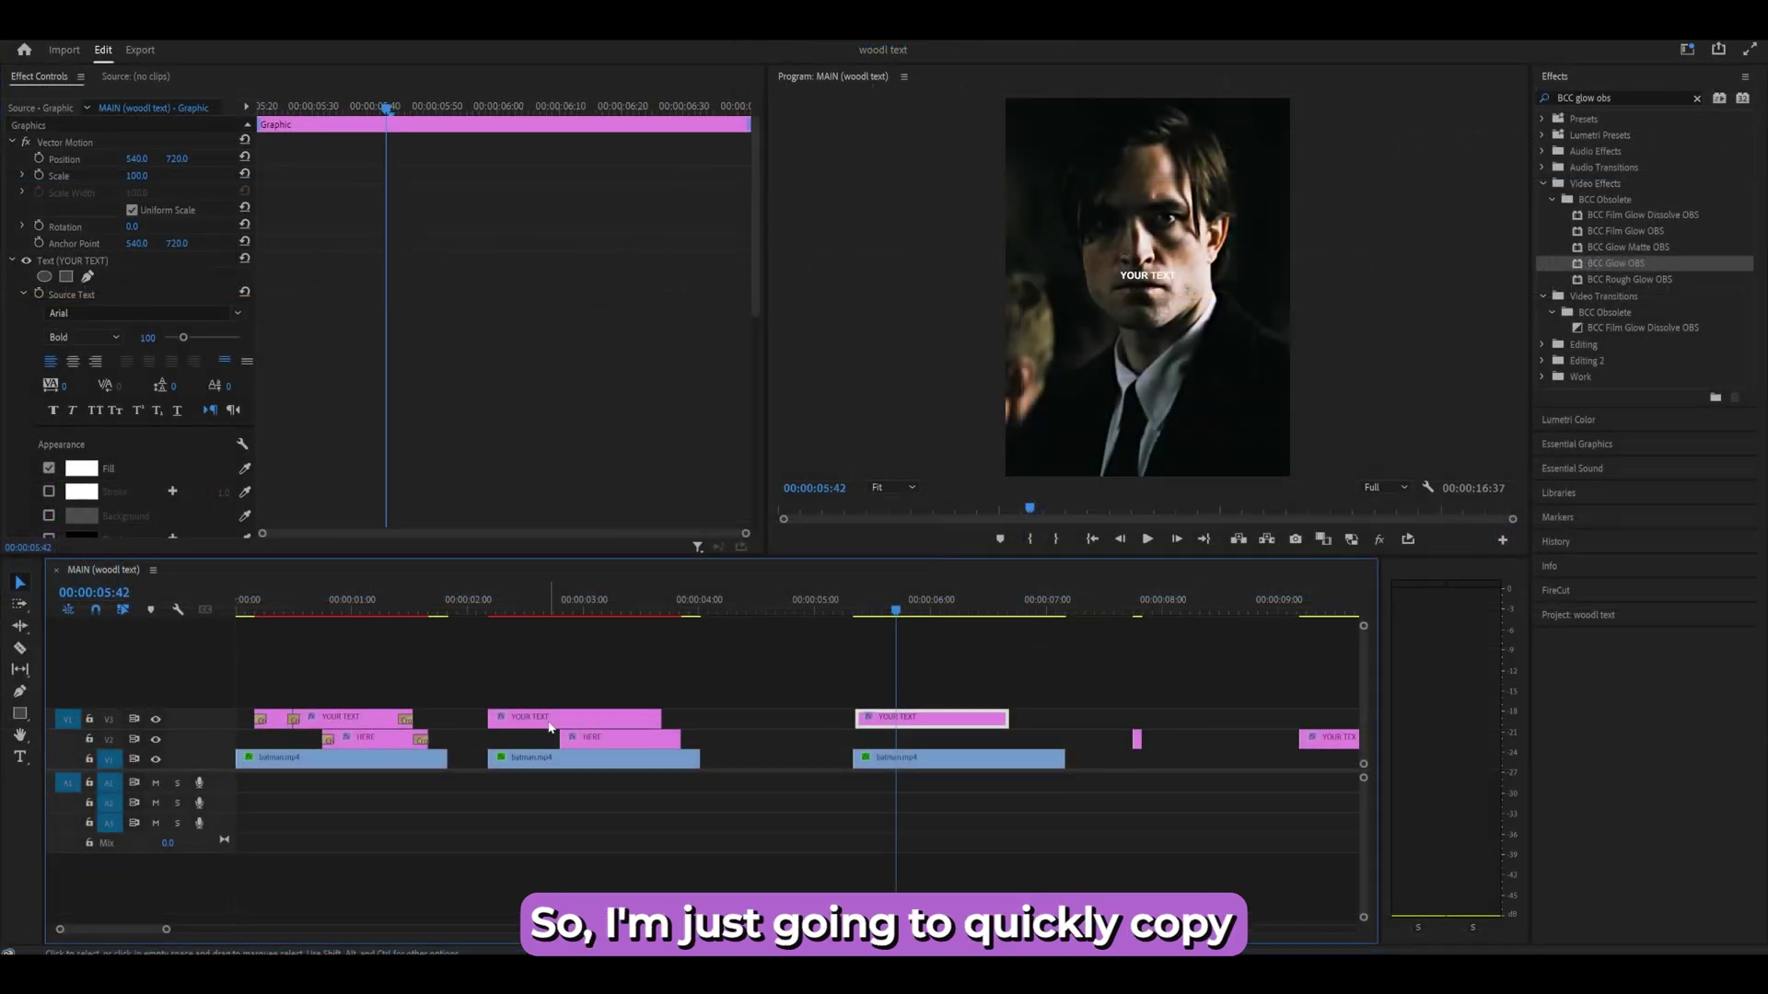
{"action": "left_click", "coordinate": [276, 512]}
{"action": "left_click", "coordinate": [71, 294]}
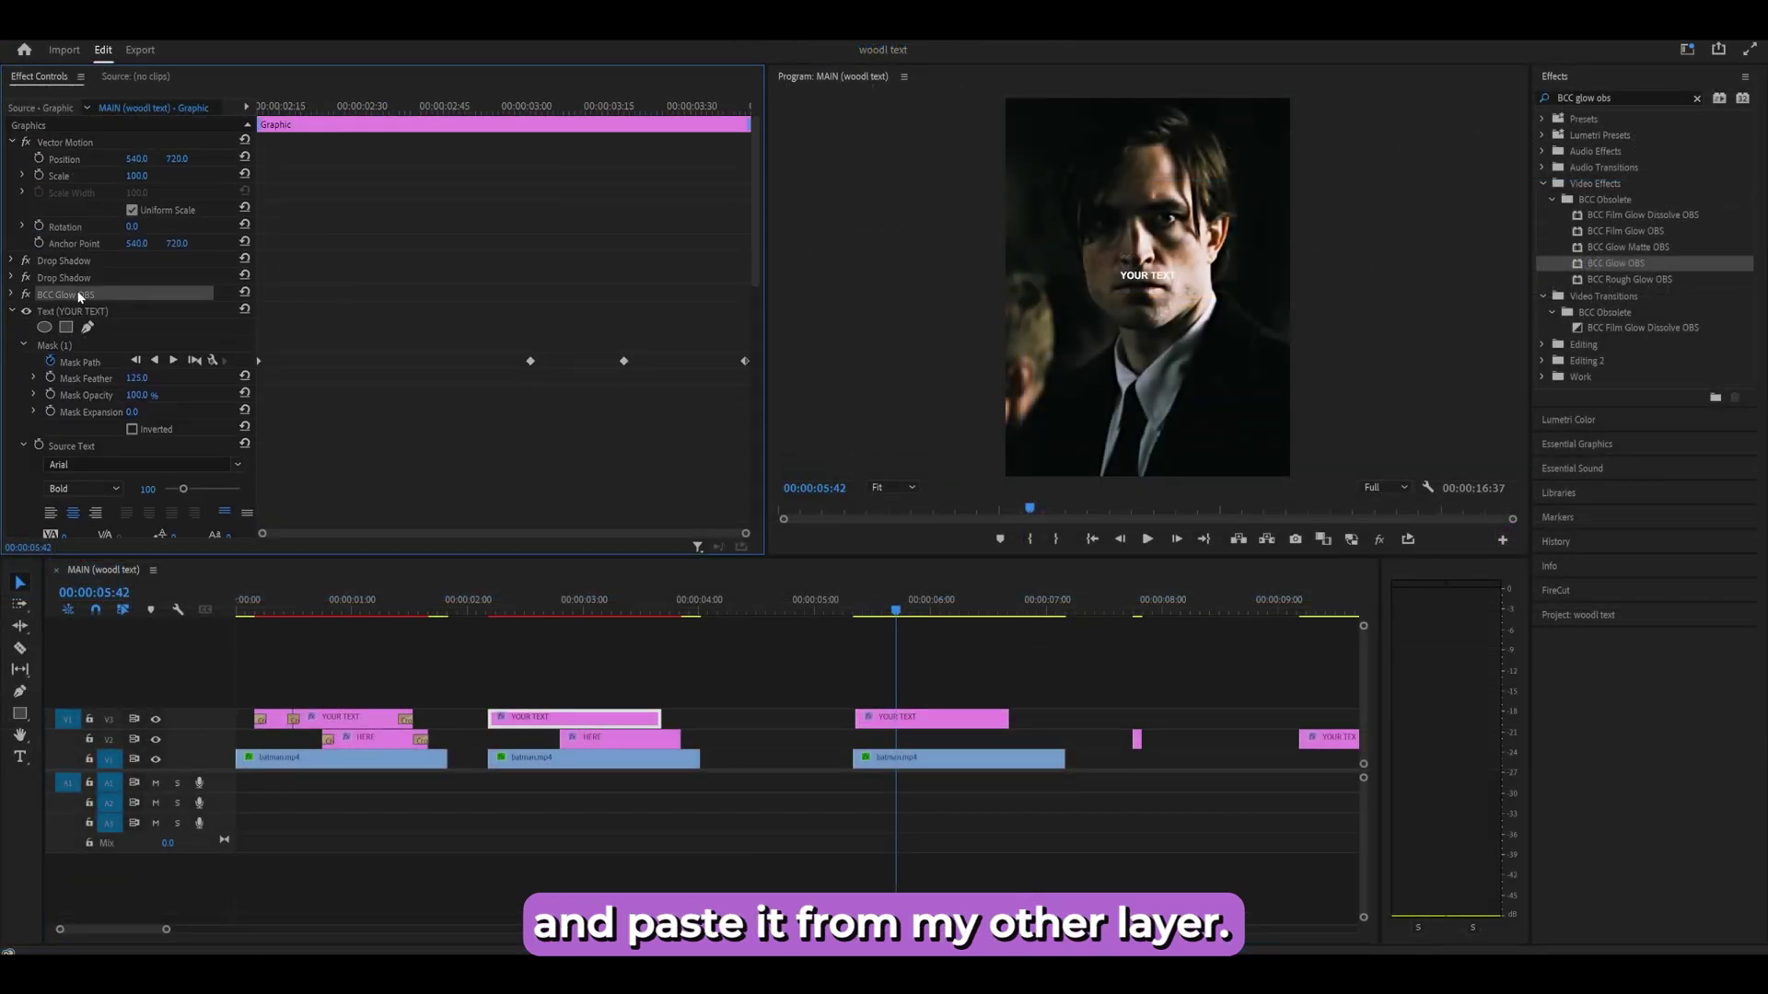
{"action": "scroll", "coordinate": [853, 655], "scroll_direction": "up", "scroll_amount": 4}
{"action": "left_click", "coordinate": [560, 723]}
{"action": "right_click", "coordinate": [543, 208]}
{"action": "left_click", "coordinate": [580, 236]}
Step: Expand the pasted BCC Glow OBS effect and review its Glow Radius and Glow Intensity settings
{"action": "left_click", "coordinate": [20, 262]}
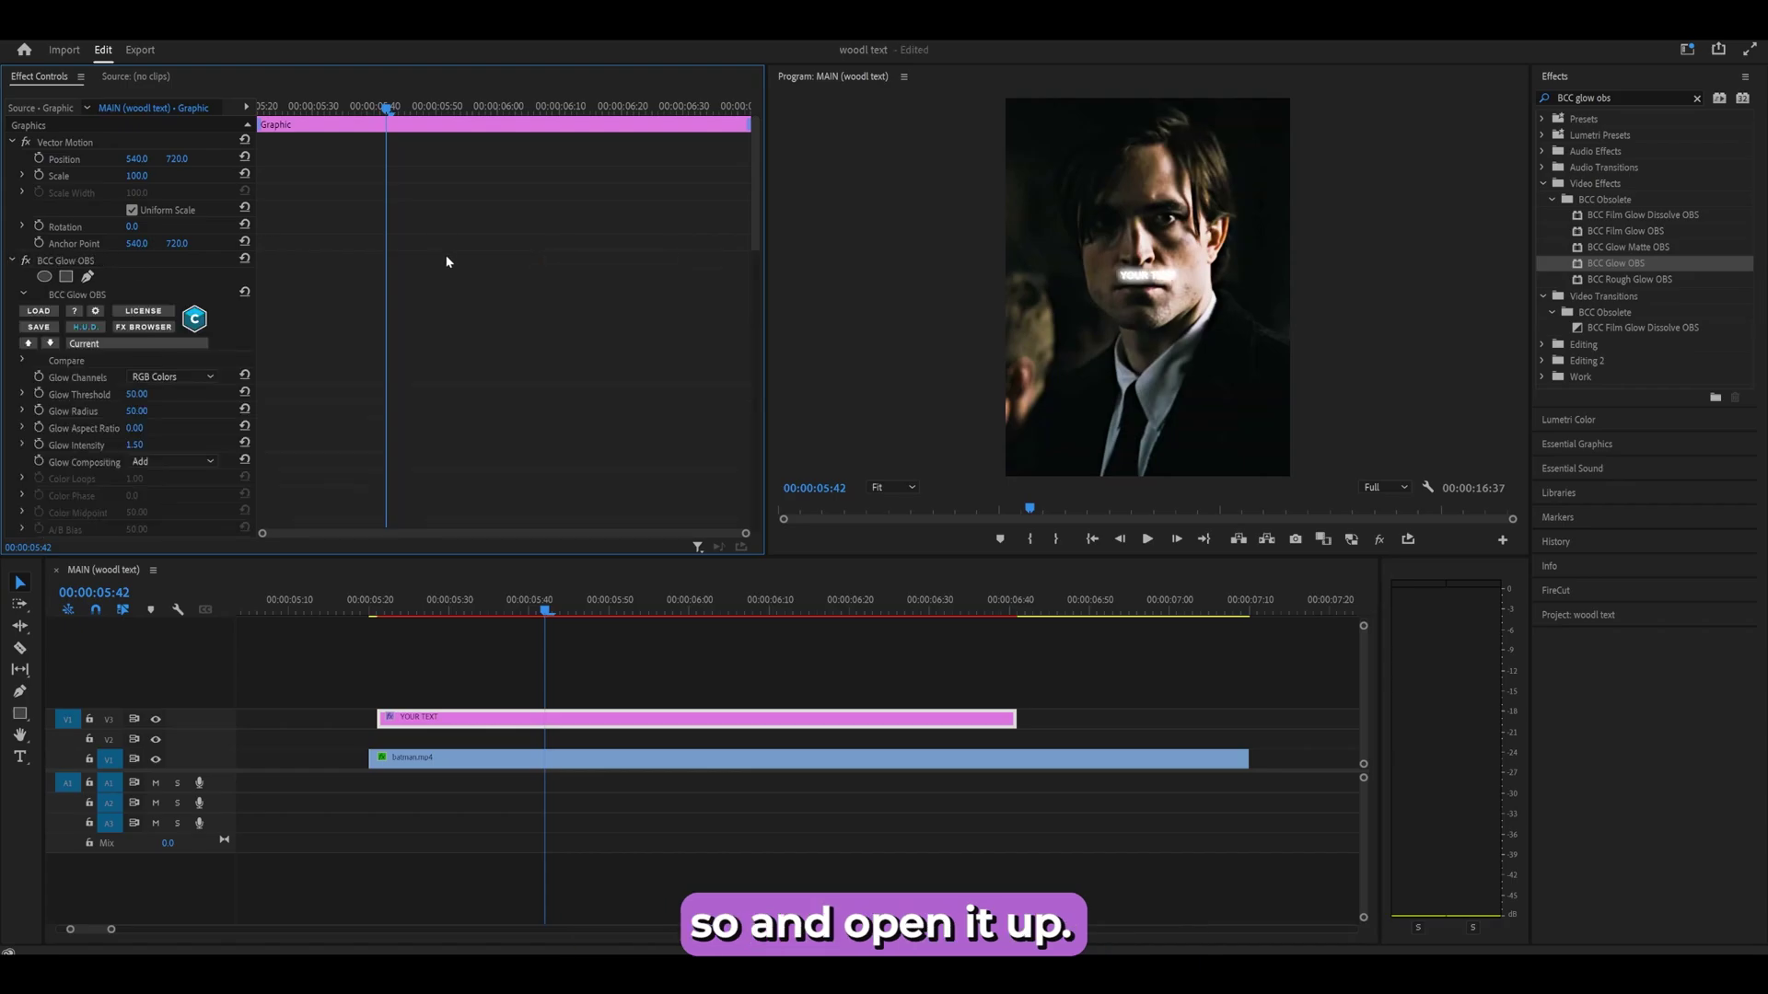
{"action": "scroll", "coordinate": [460, 266], "scroll_direction": "down", "scroll_amount": 2}
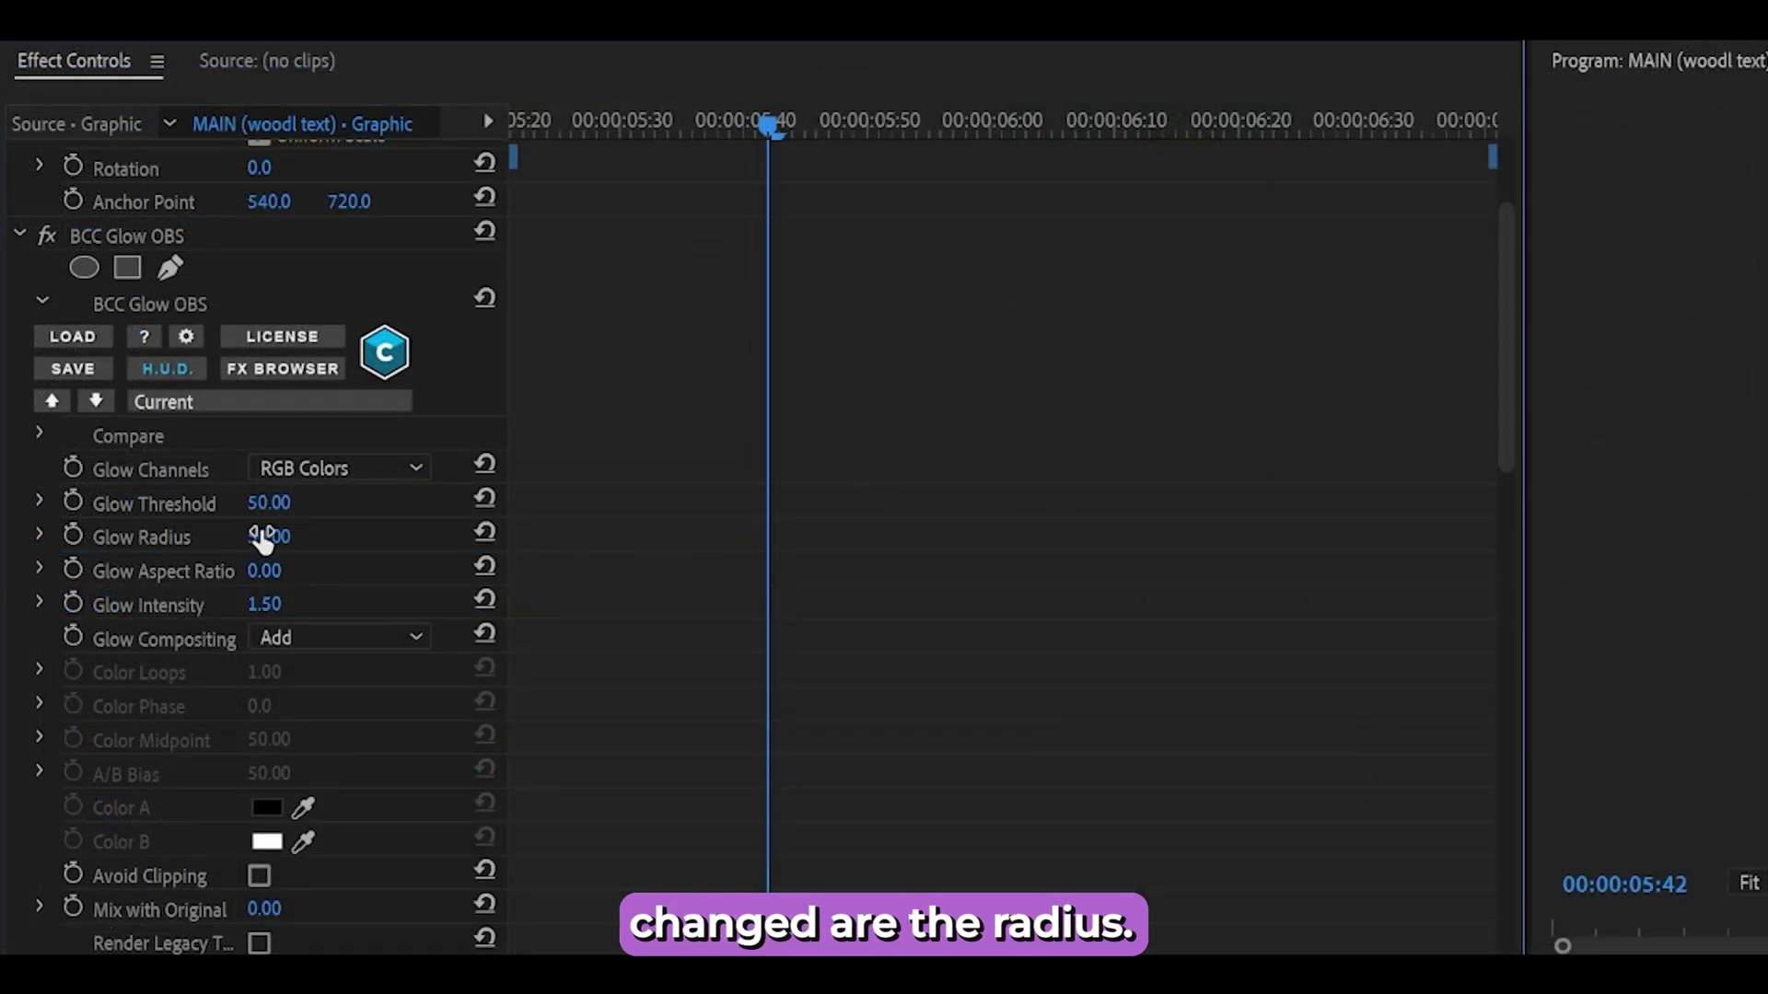
{"action": "left_click_drag", "start_coordinate": [259, 544], "coordinate": [286, 547]}
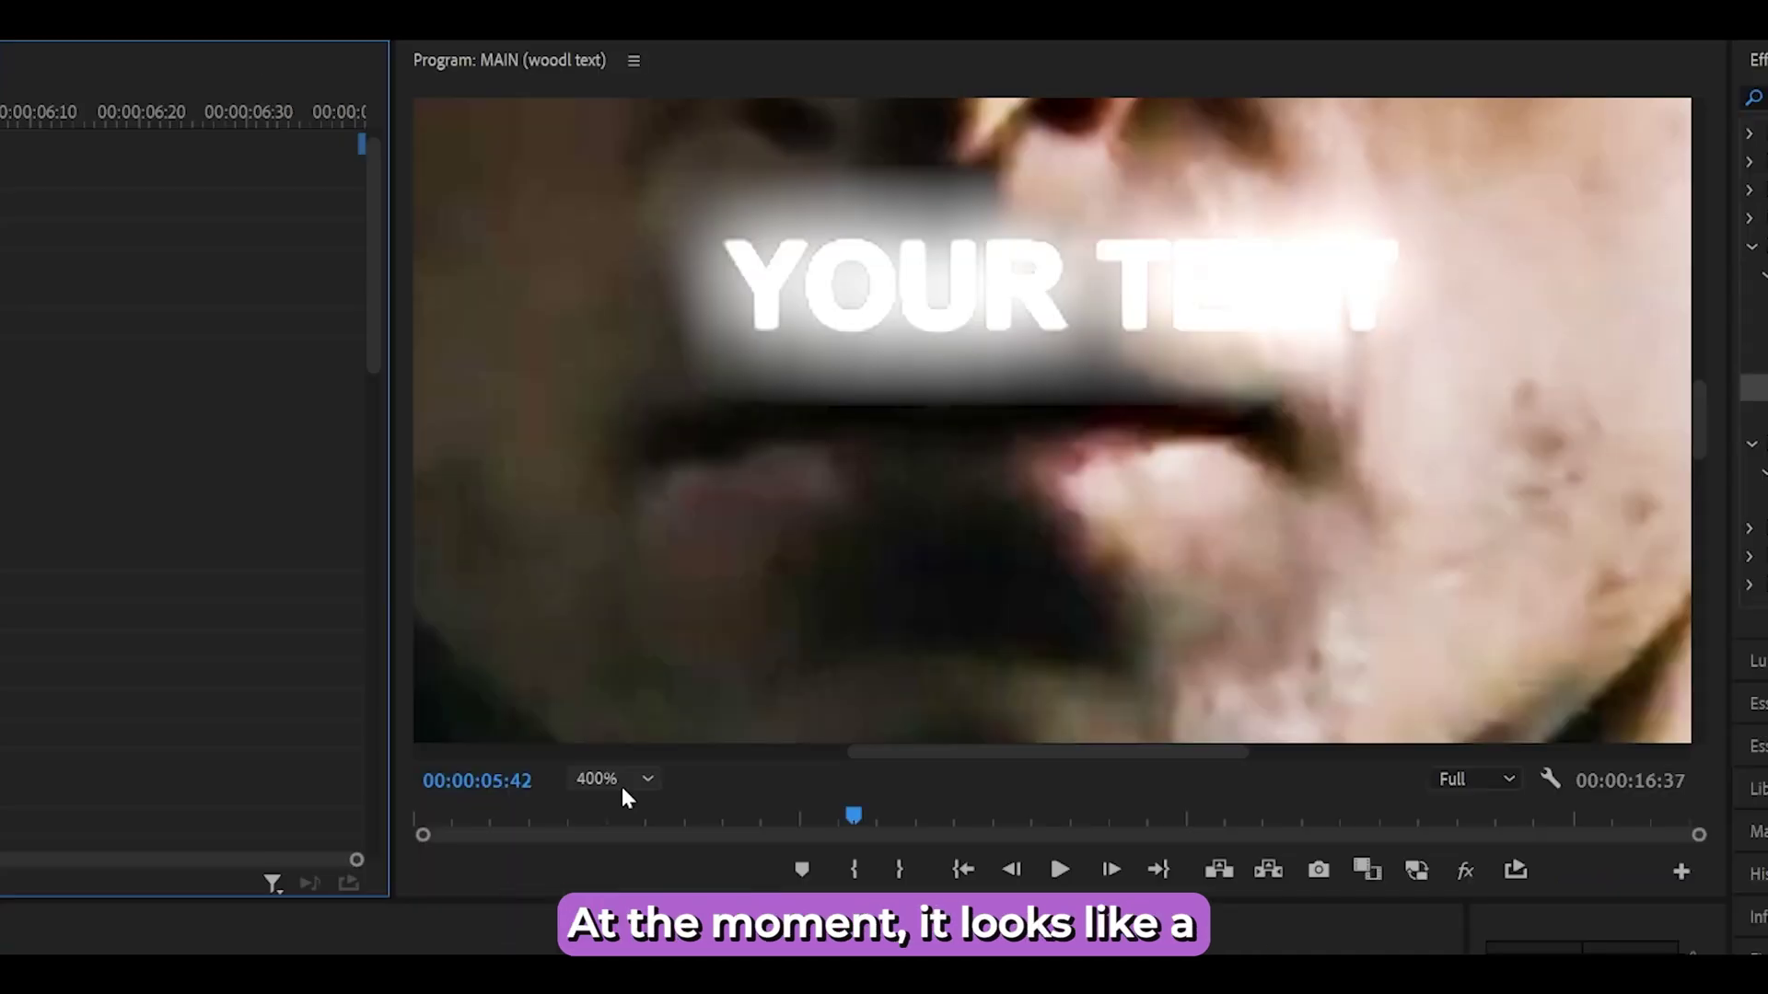
{"action": "scroll", "coordinate": [621, 783], "scroll_direction": "up", "scroll_amount": 2}
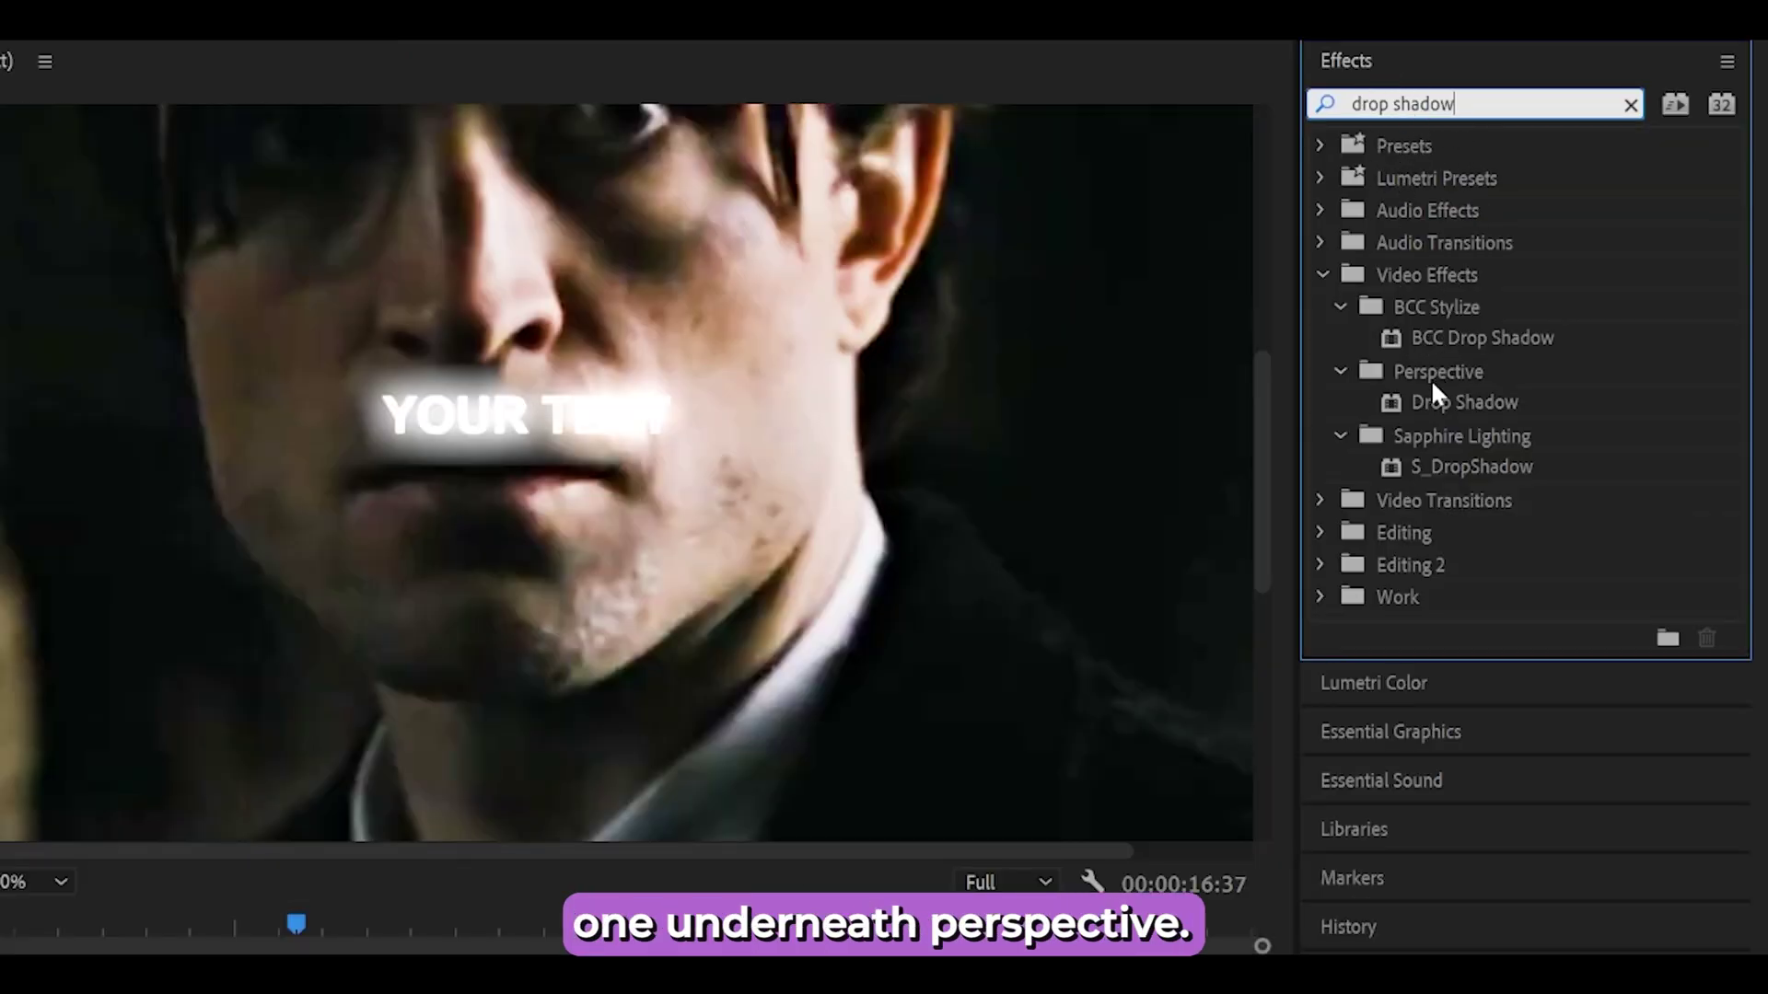
Step: Apply two Perspective Drop Shadow effects to the text above BCC Glow OBS and collapse the glow's settings
{"action": "left_click", "coordinate": [1458, 402]}
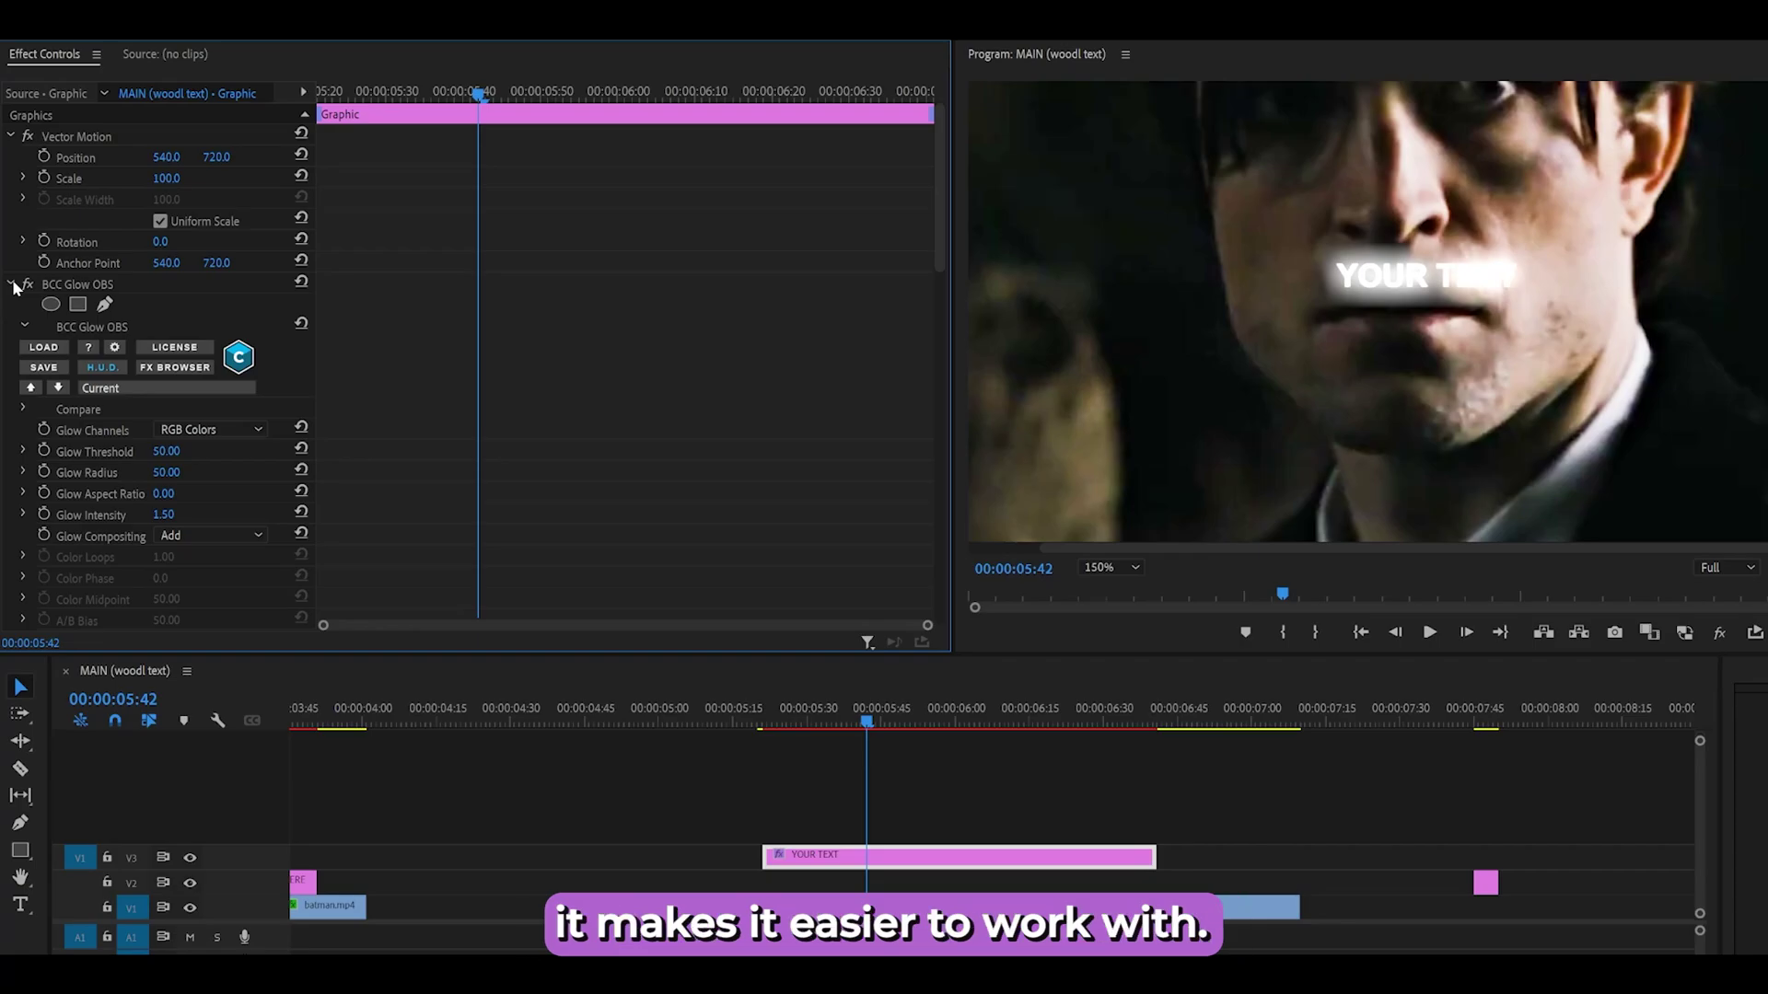
{"action": "left_click", "coordinate": [14, 284]}
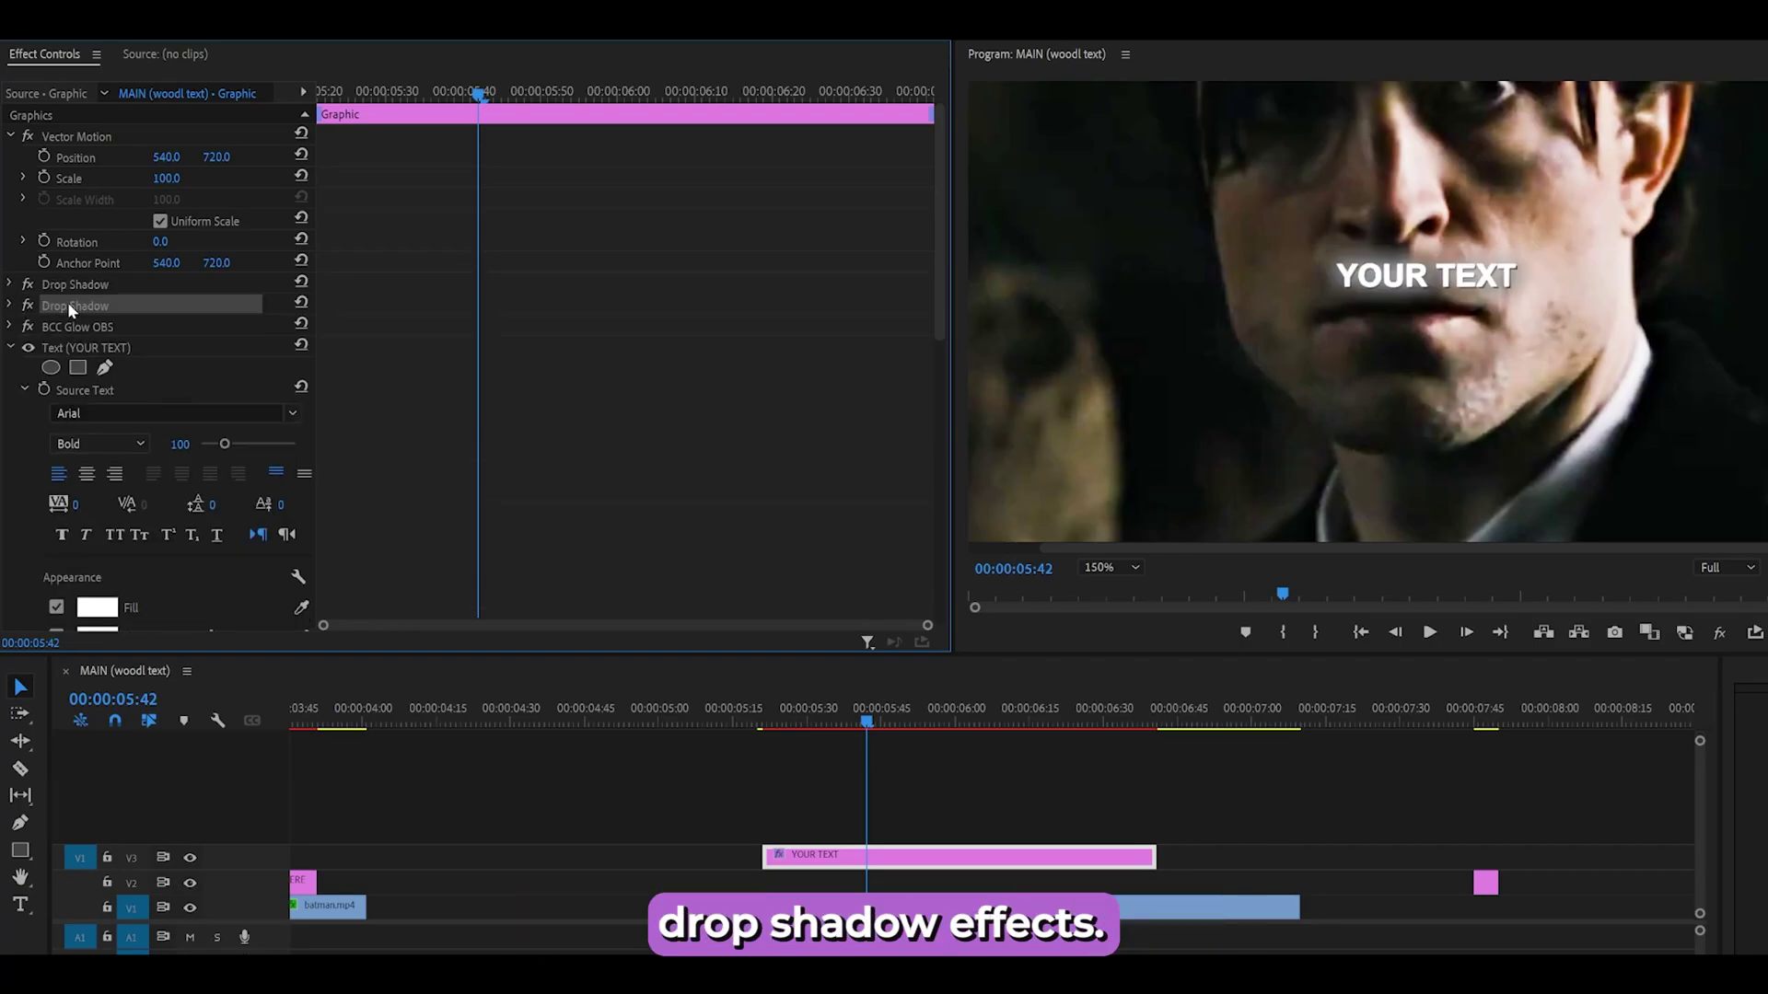
{"action": "left_click", "coordinate": [63, 308]}
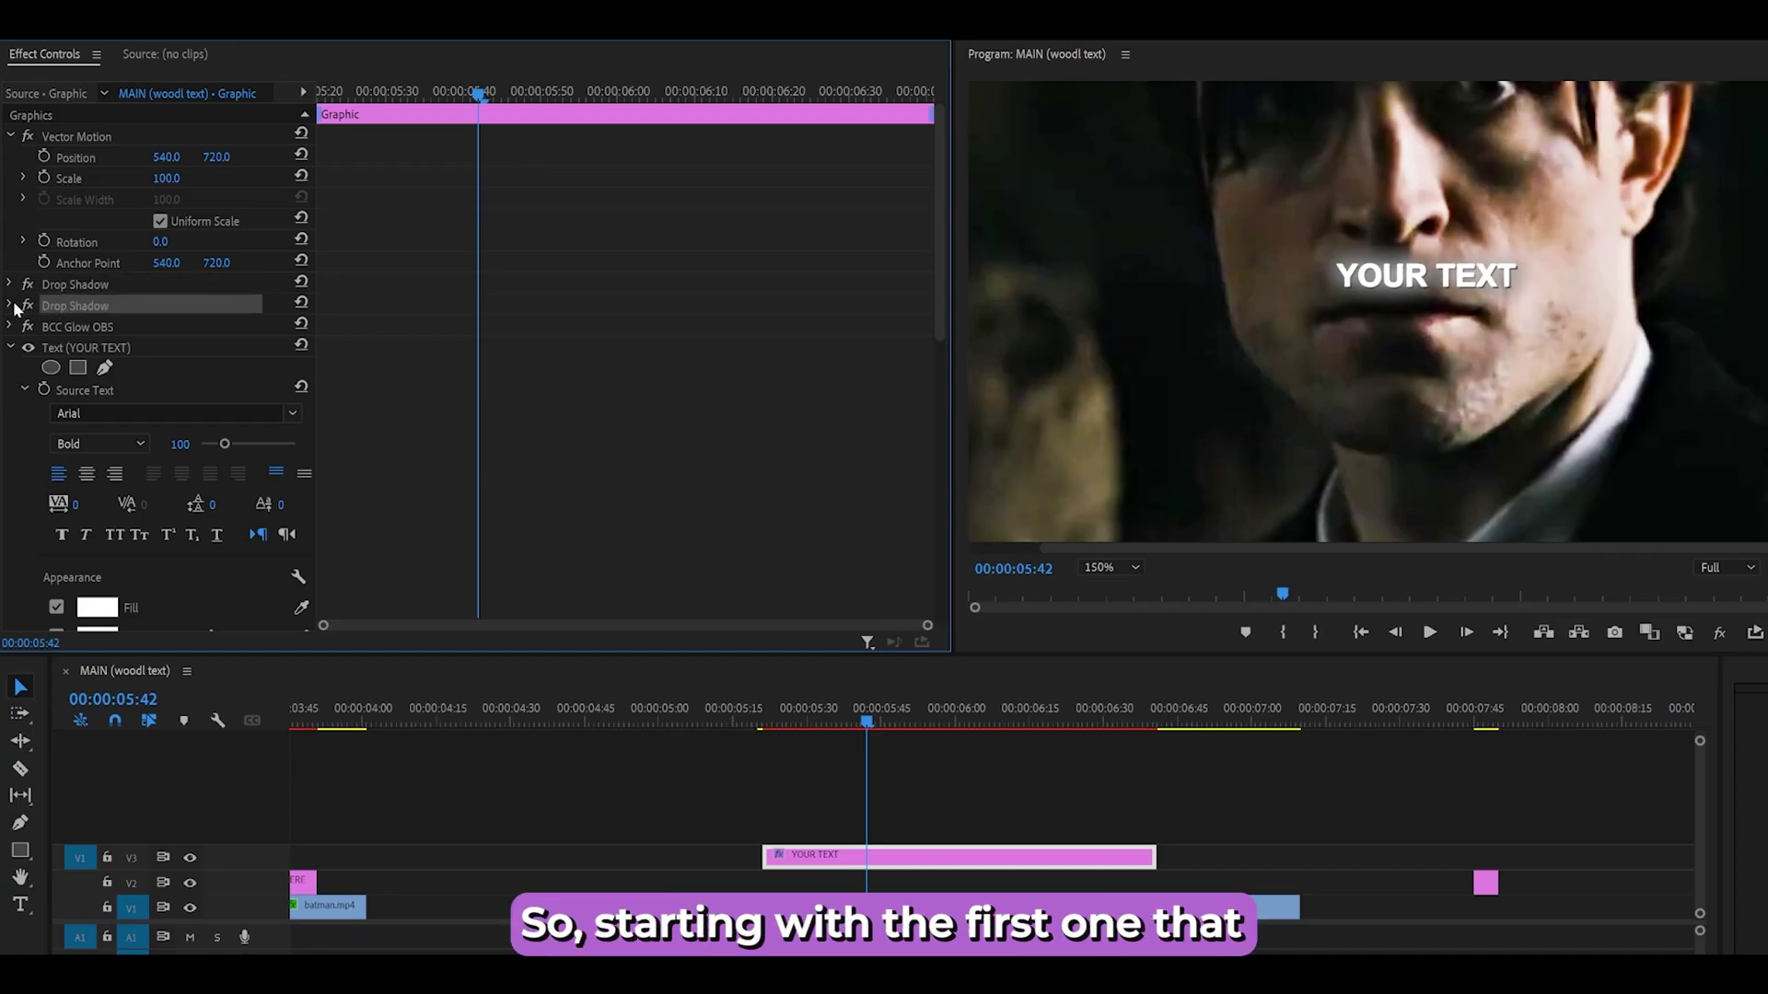
Step: Examine the Drop Shadow effects' opacity, direction, distance and softness, starting with the lower one
{"action": "left_click", "coordinate": [79, 325]}
{"action": "left_click", "coordinate": [11, 307]}
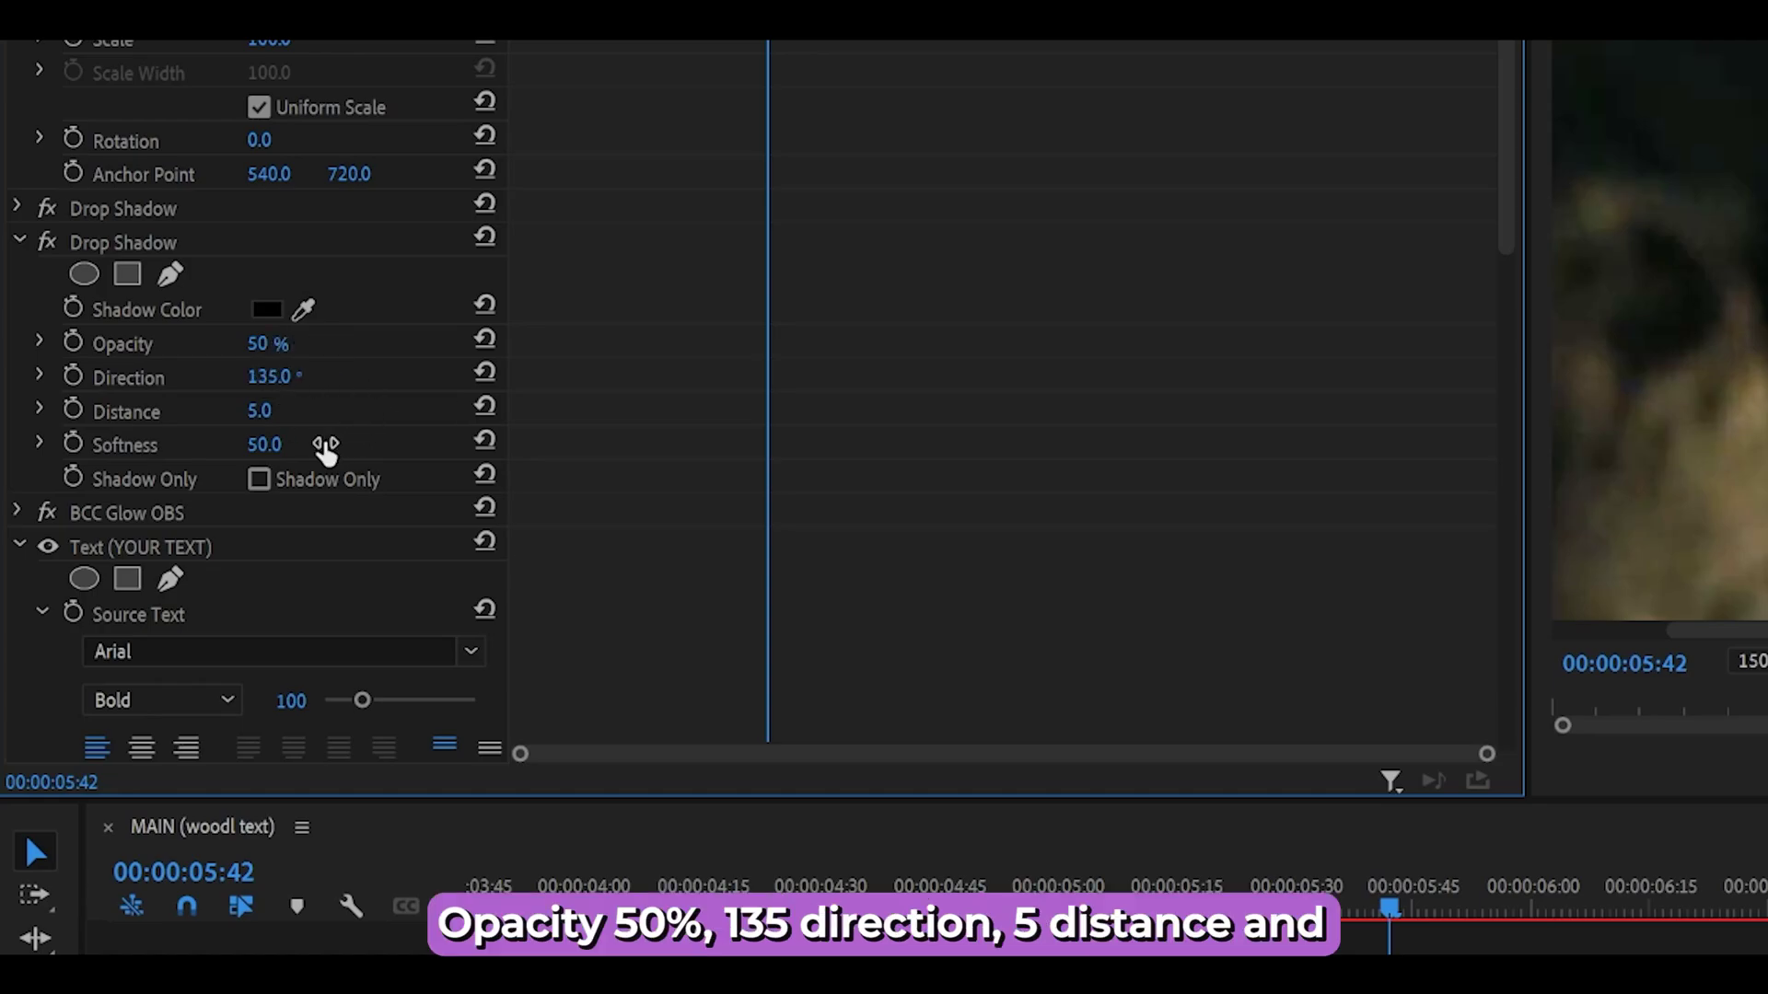
{"action": "left_click", "coordinate": [16, 232]}
{"action": "left_click", "coordinate": [14, 204]}
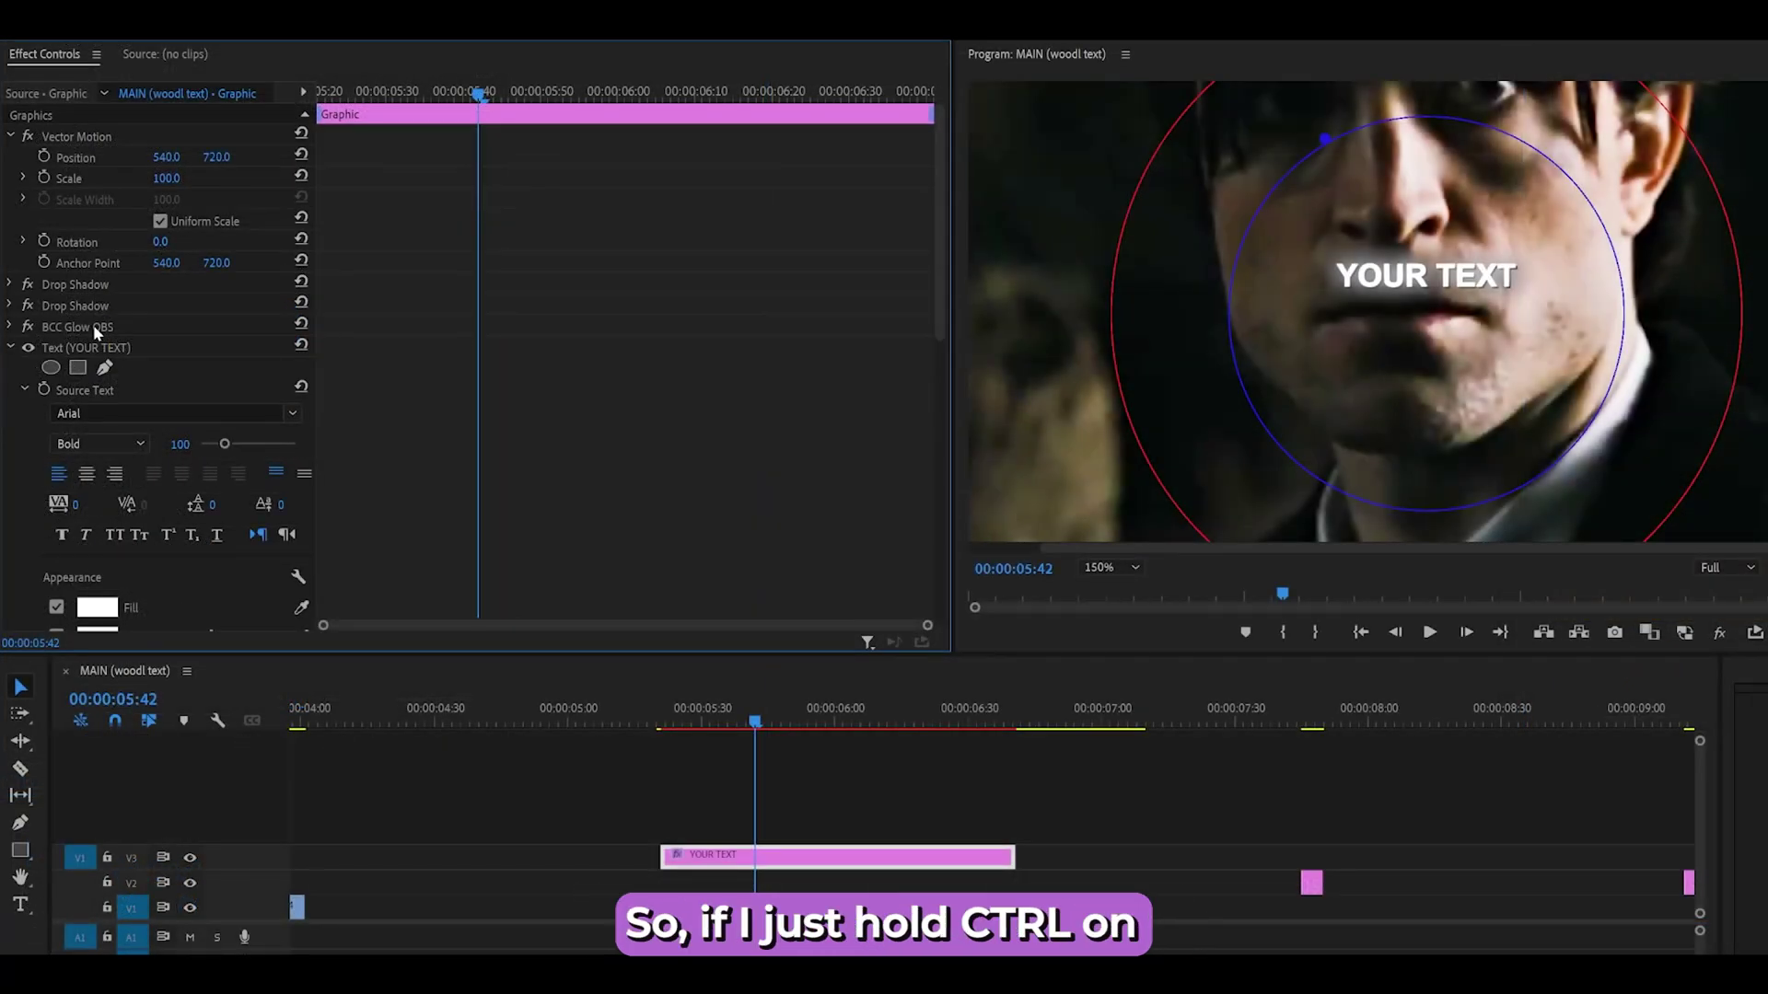
Step: Select BCC Glow OBS, the lower Drop Shadow and the upper Drop Shadow in that order and open their shared options
{"action": "left_click", "coordinate": [84, 324], "text": "ctrl"}
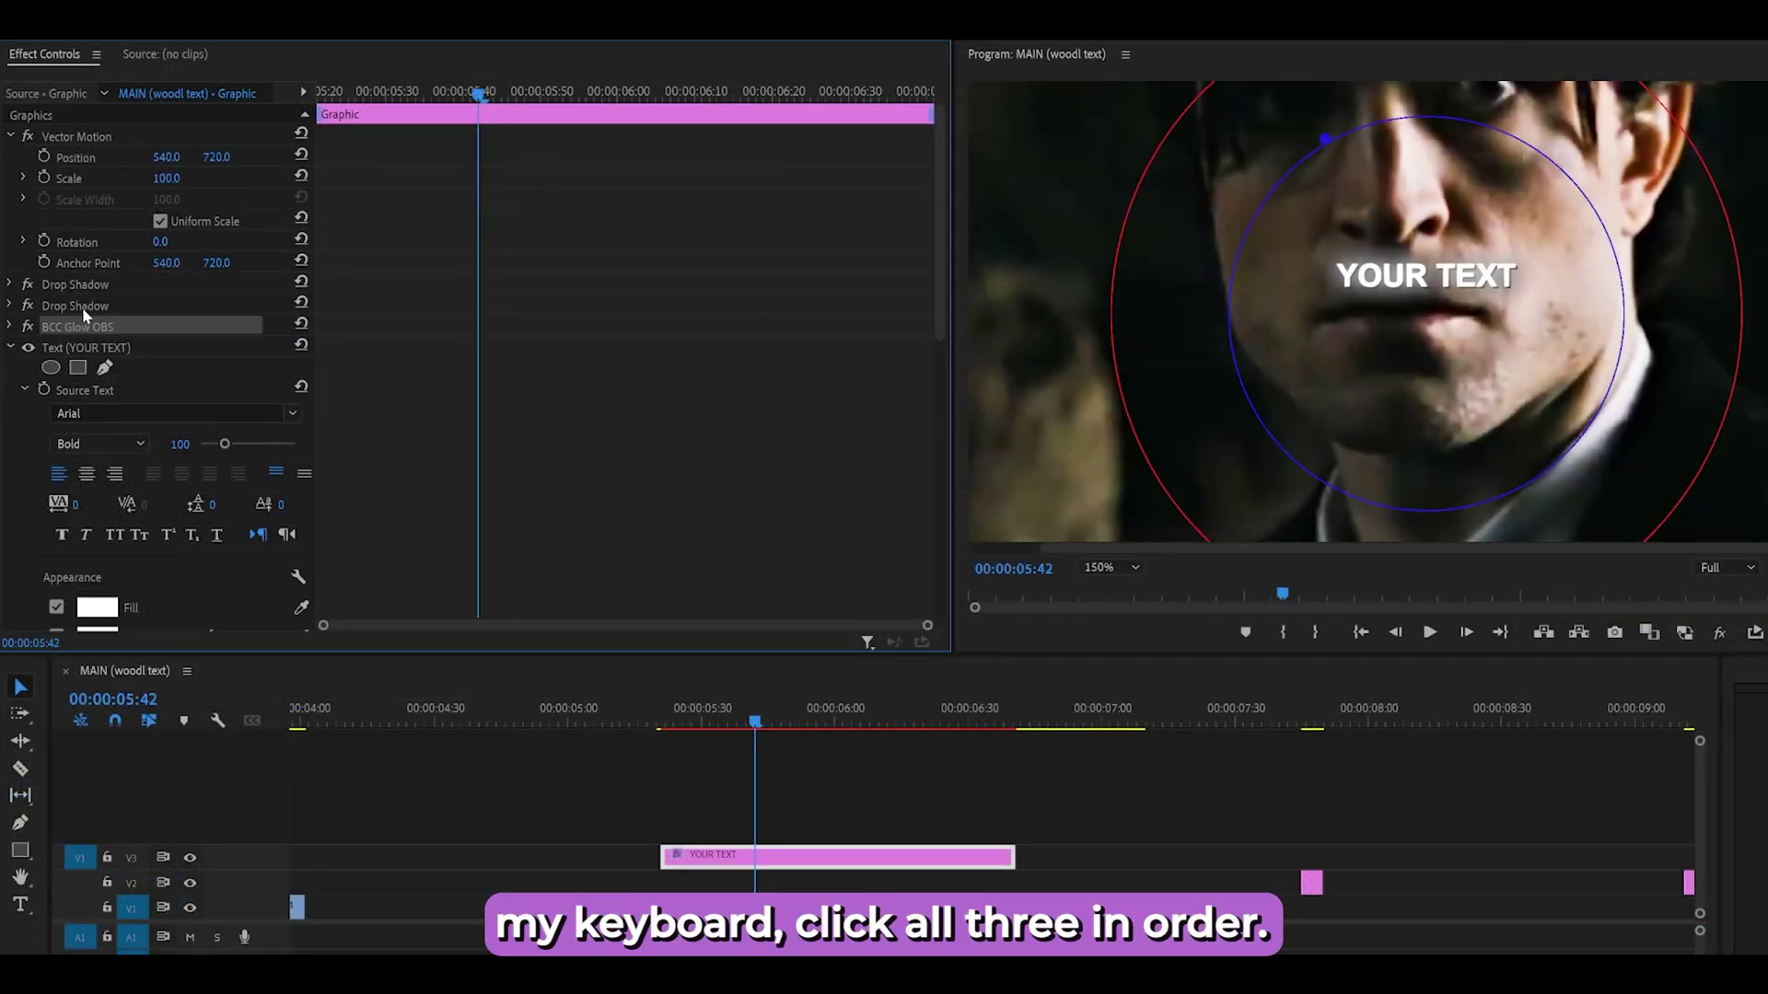
{"action": "left_click", "coordinate": [81, 307], "text": "ctrl"}
{"action": "left_click", "coordinate": [88, 287], "text": "ctrl"}
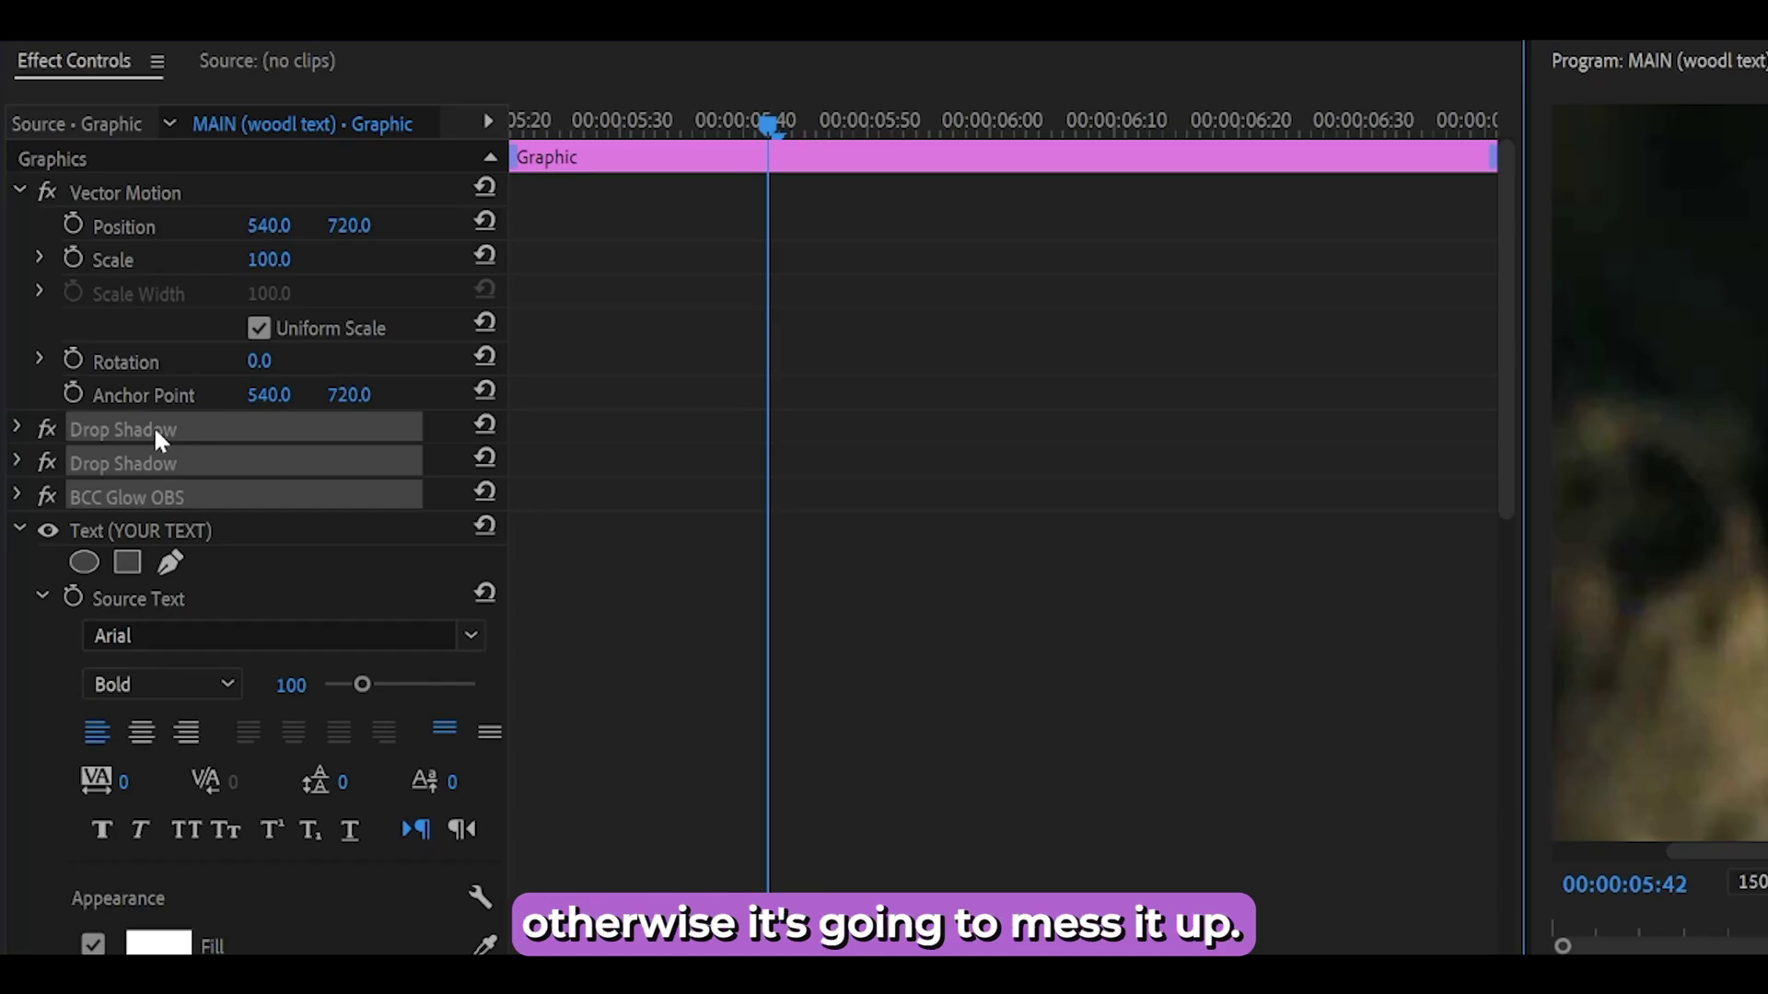
{"action": "right_click", "coordinate": [158, 430]}
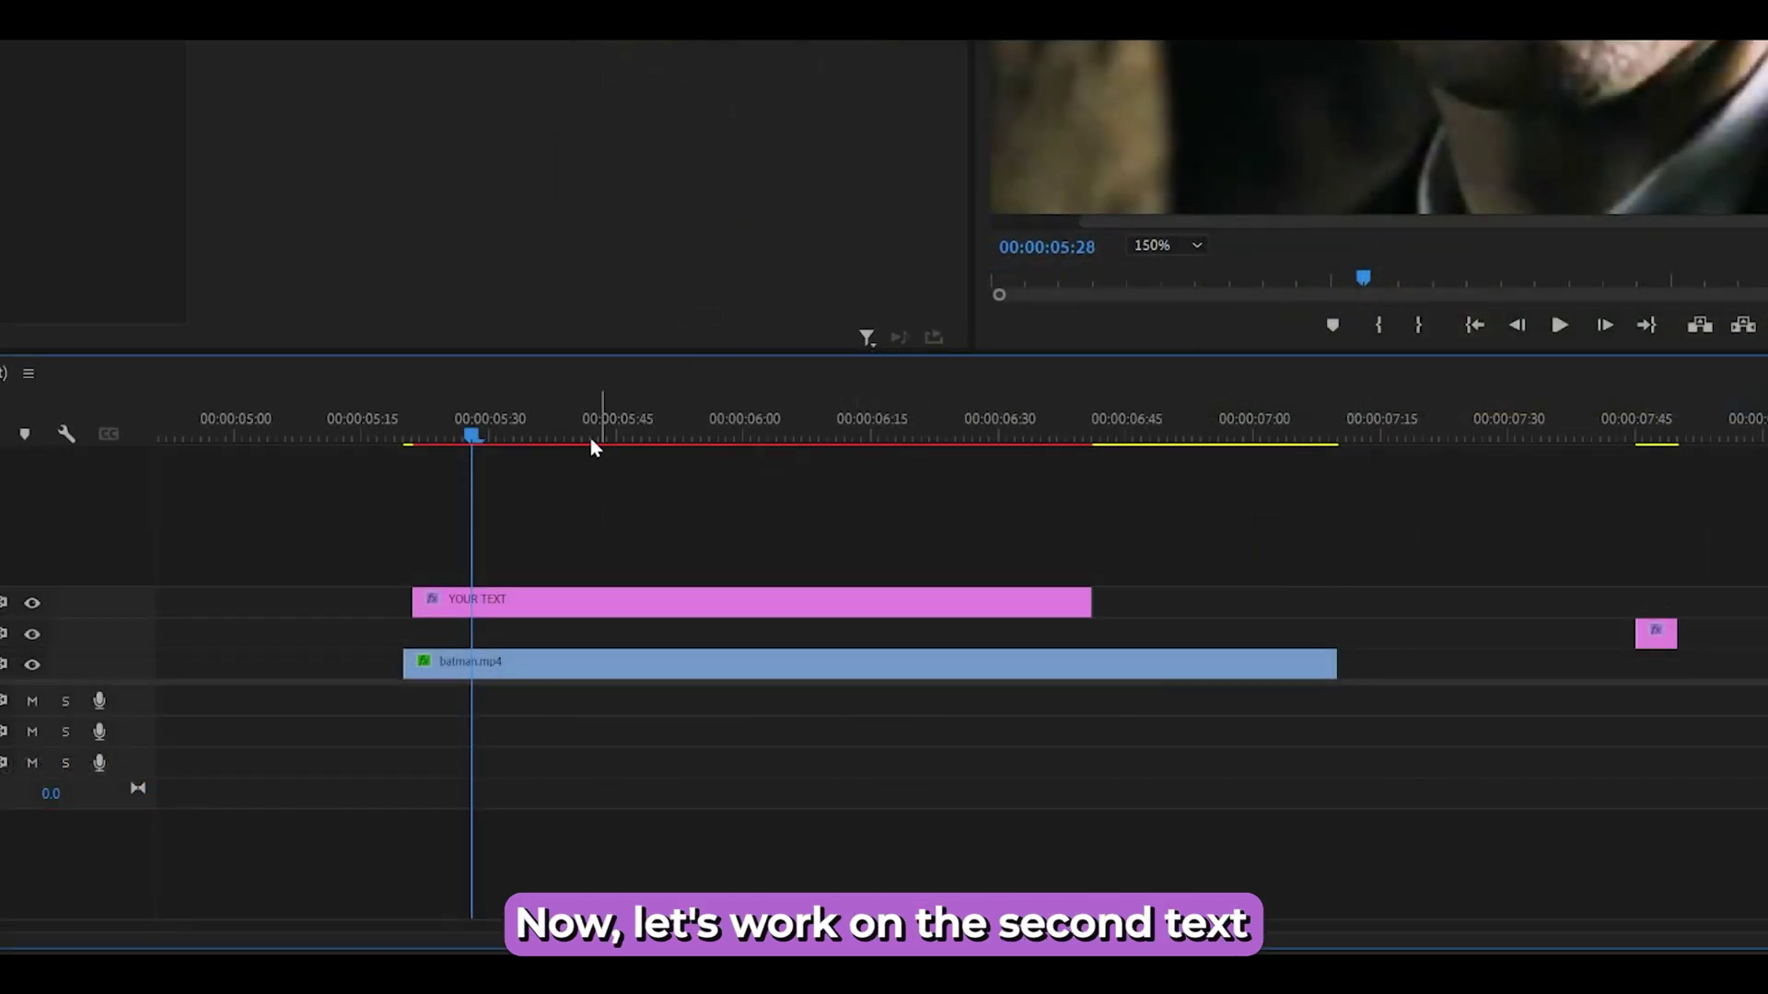
Step: Duplicate the YOUR TEXT clip onto track V2 so the copy runs from 00:00:05:50 to 00:00:07:10
{"action": "left_click", "coordinate": [594, 431]}
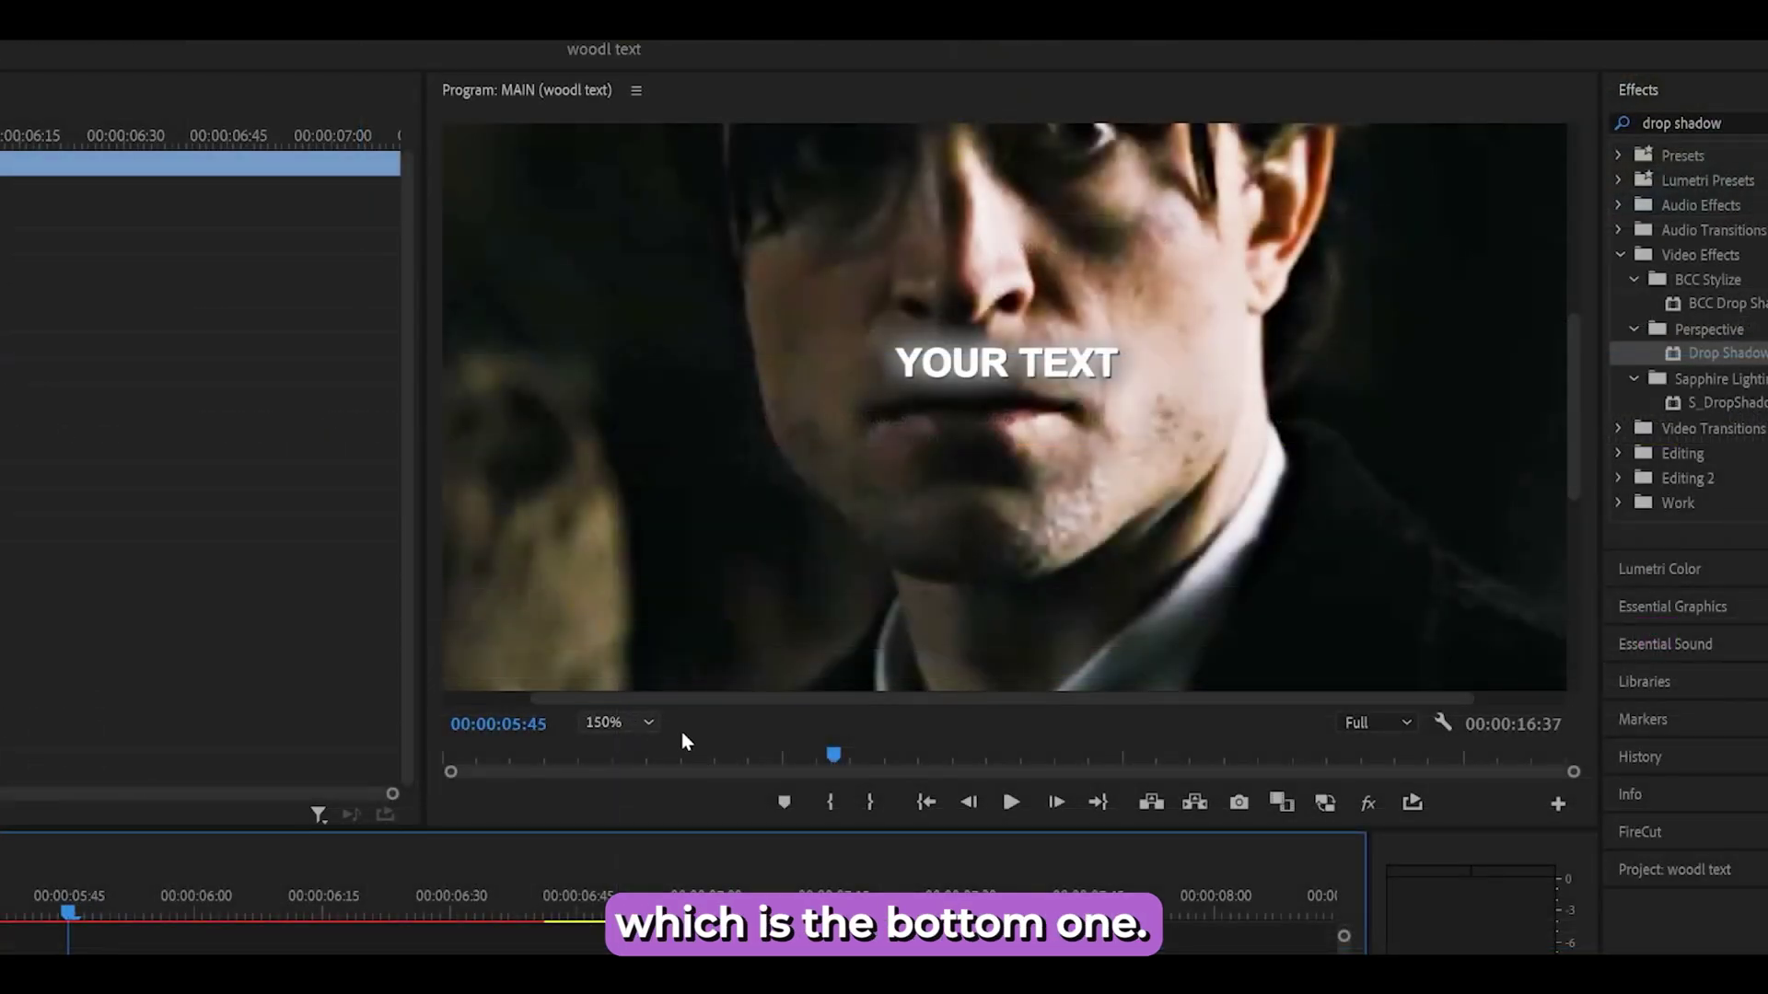
{"action": "key", "text": "ctrl+shift+a"}
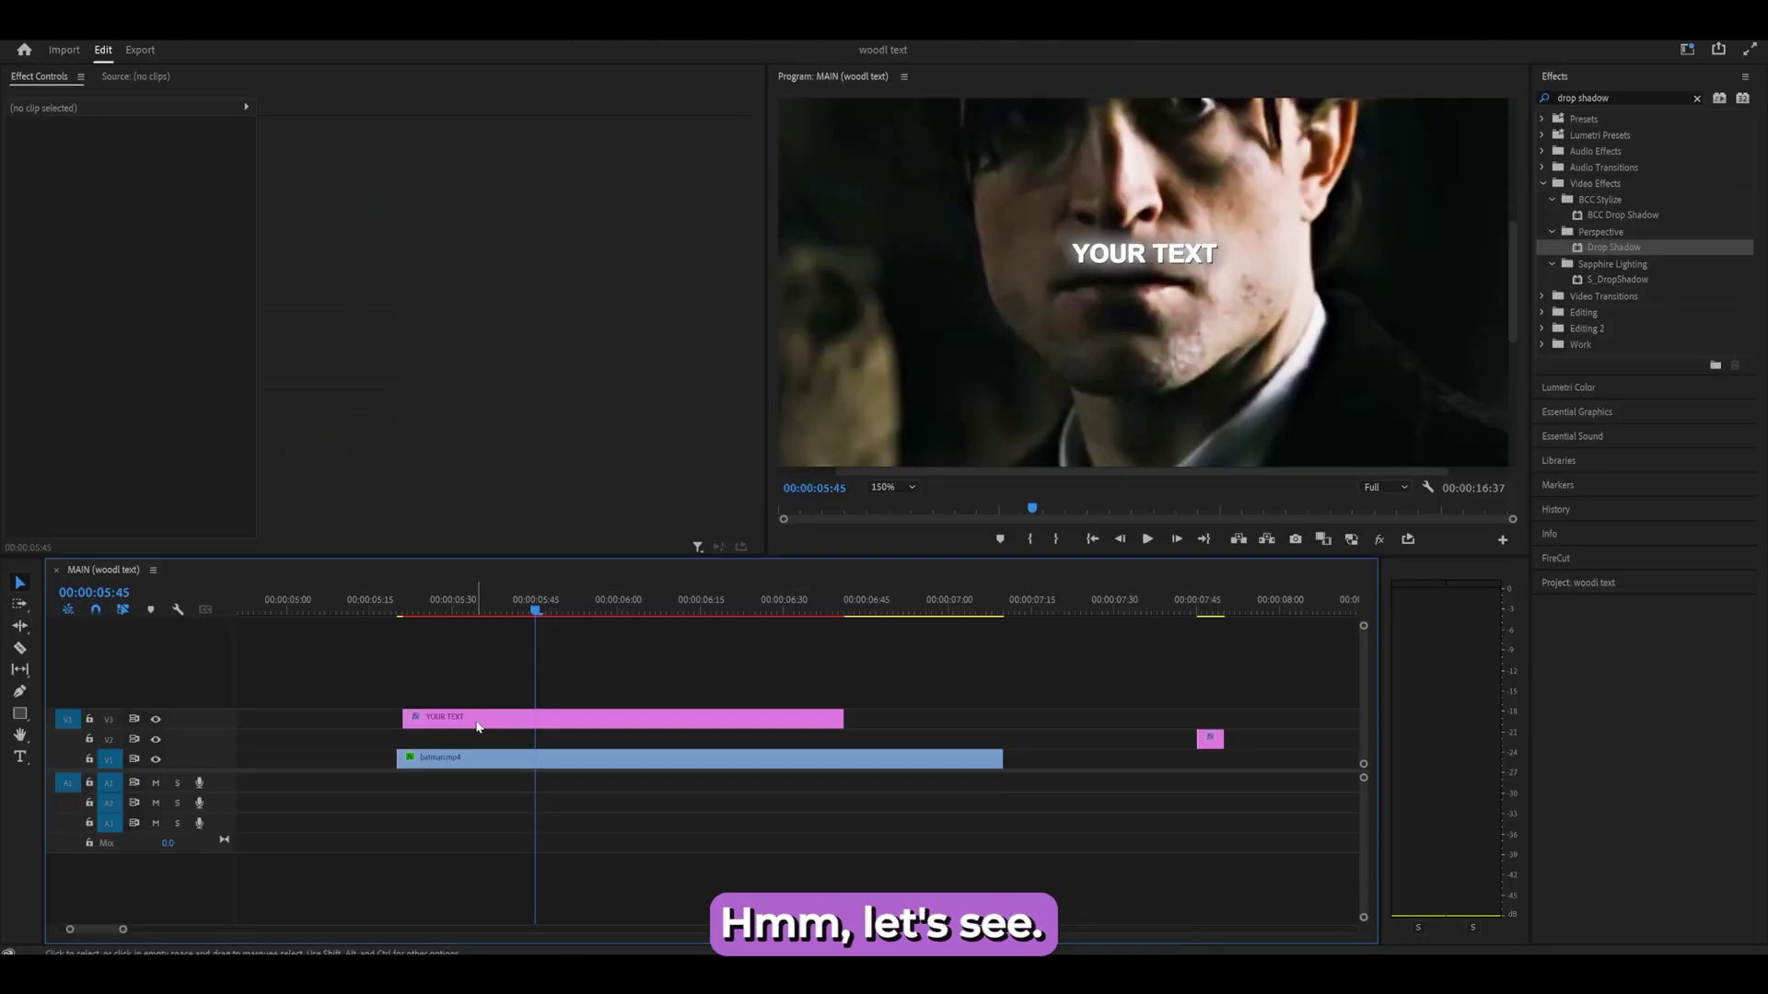
{"action": "left_click", "coordinate": [478, 722]}
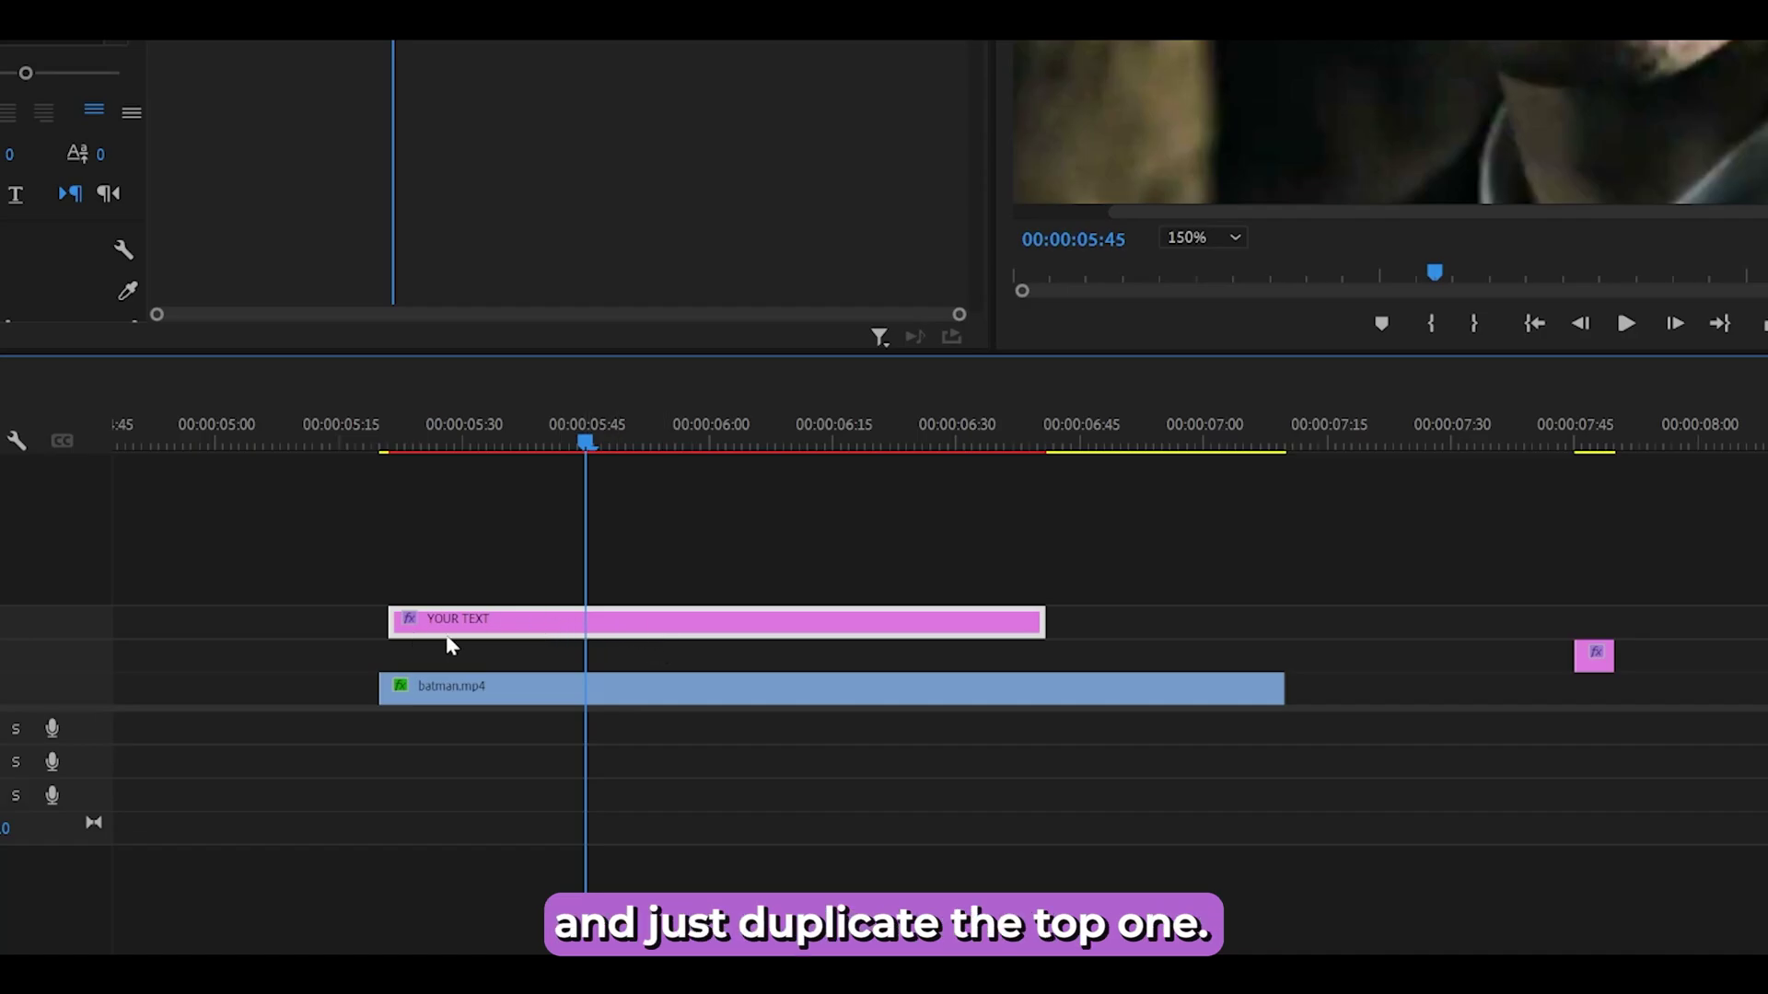
{"action": "left_click_drag", "start_coordinate": [504, 629], "coordinate": [730, 664]}
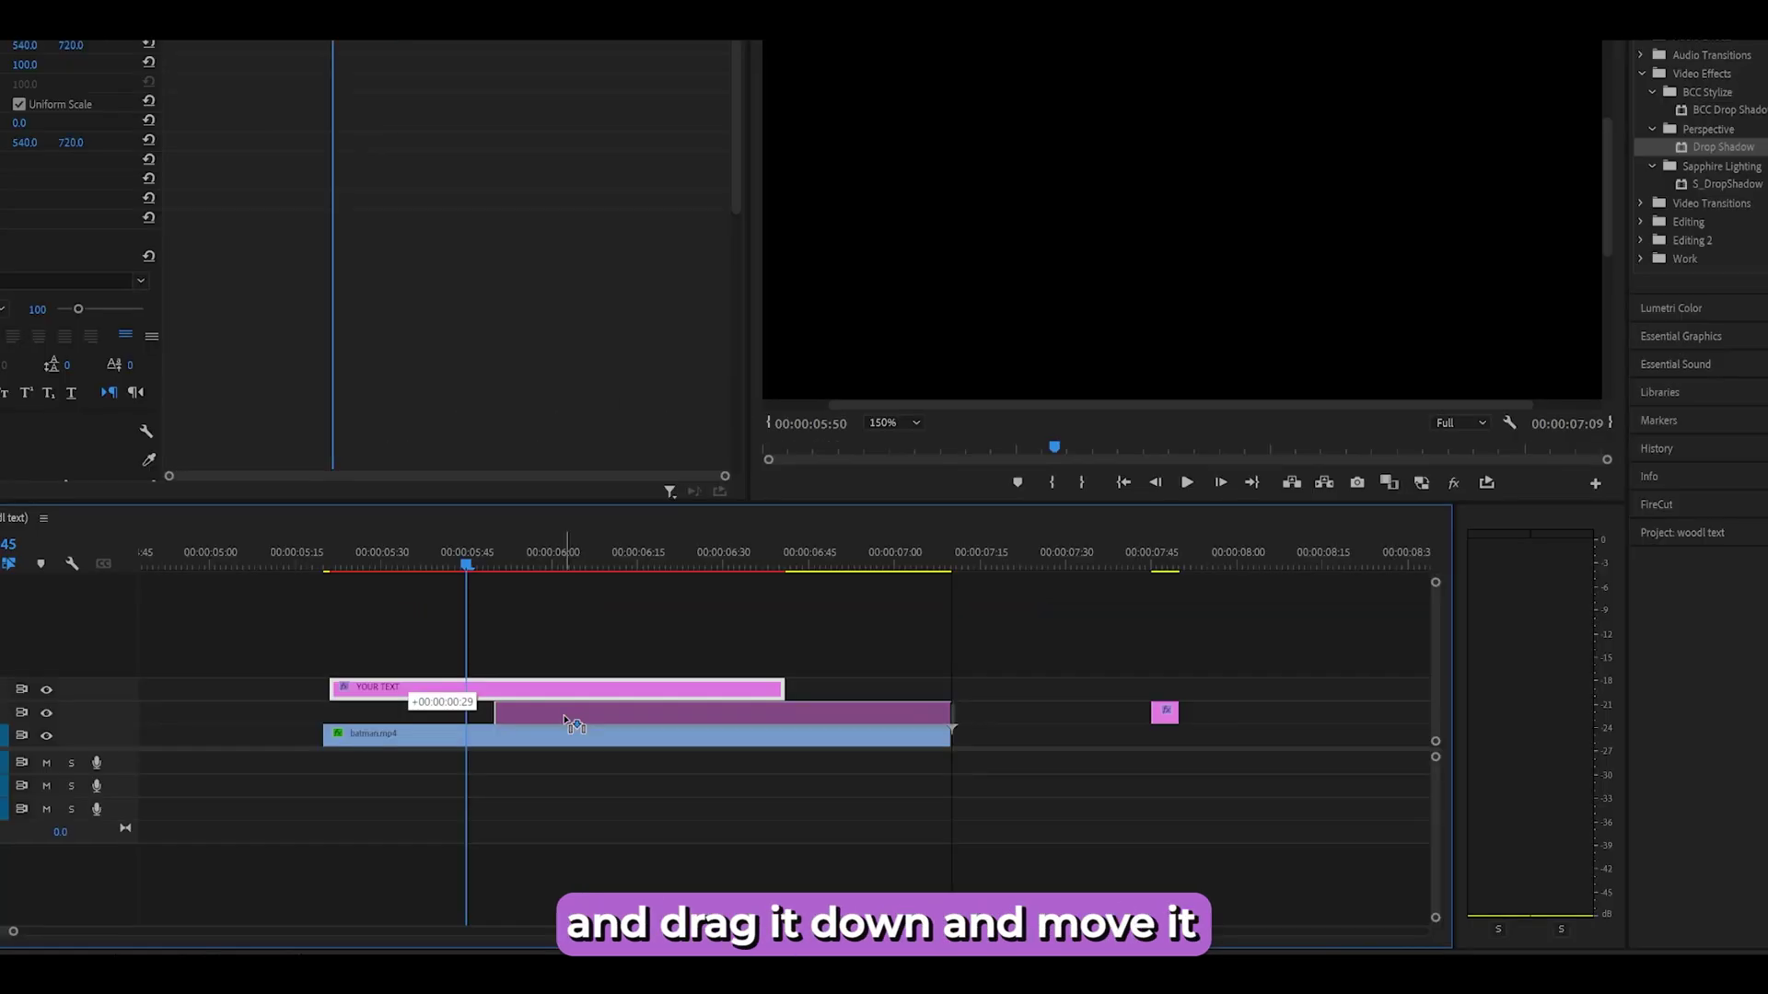
{"action": "left_click_drag", "start_coordinate": [566, 721], "coordinate": [563, 720]}
{"action": "key", "text": "="}
Step: Trim the start of the duplicated YOUR TEXT clip on V2 to 00:00:06:10
{"action": "scroll", "coordinate": [490, 654], "scroll_direction": "down", "scroll_amount": 2}
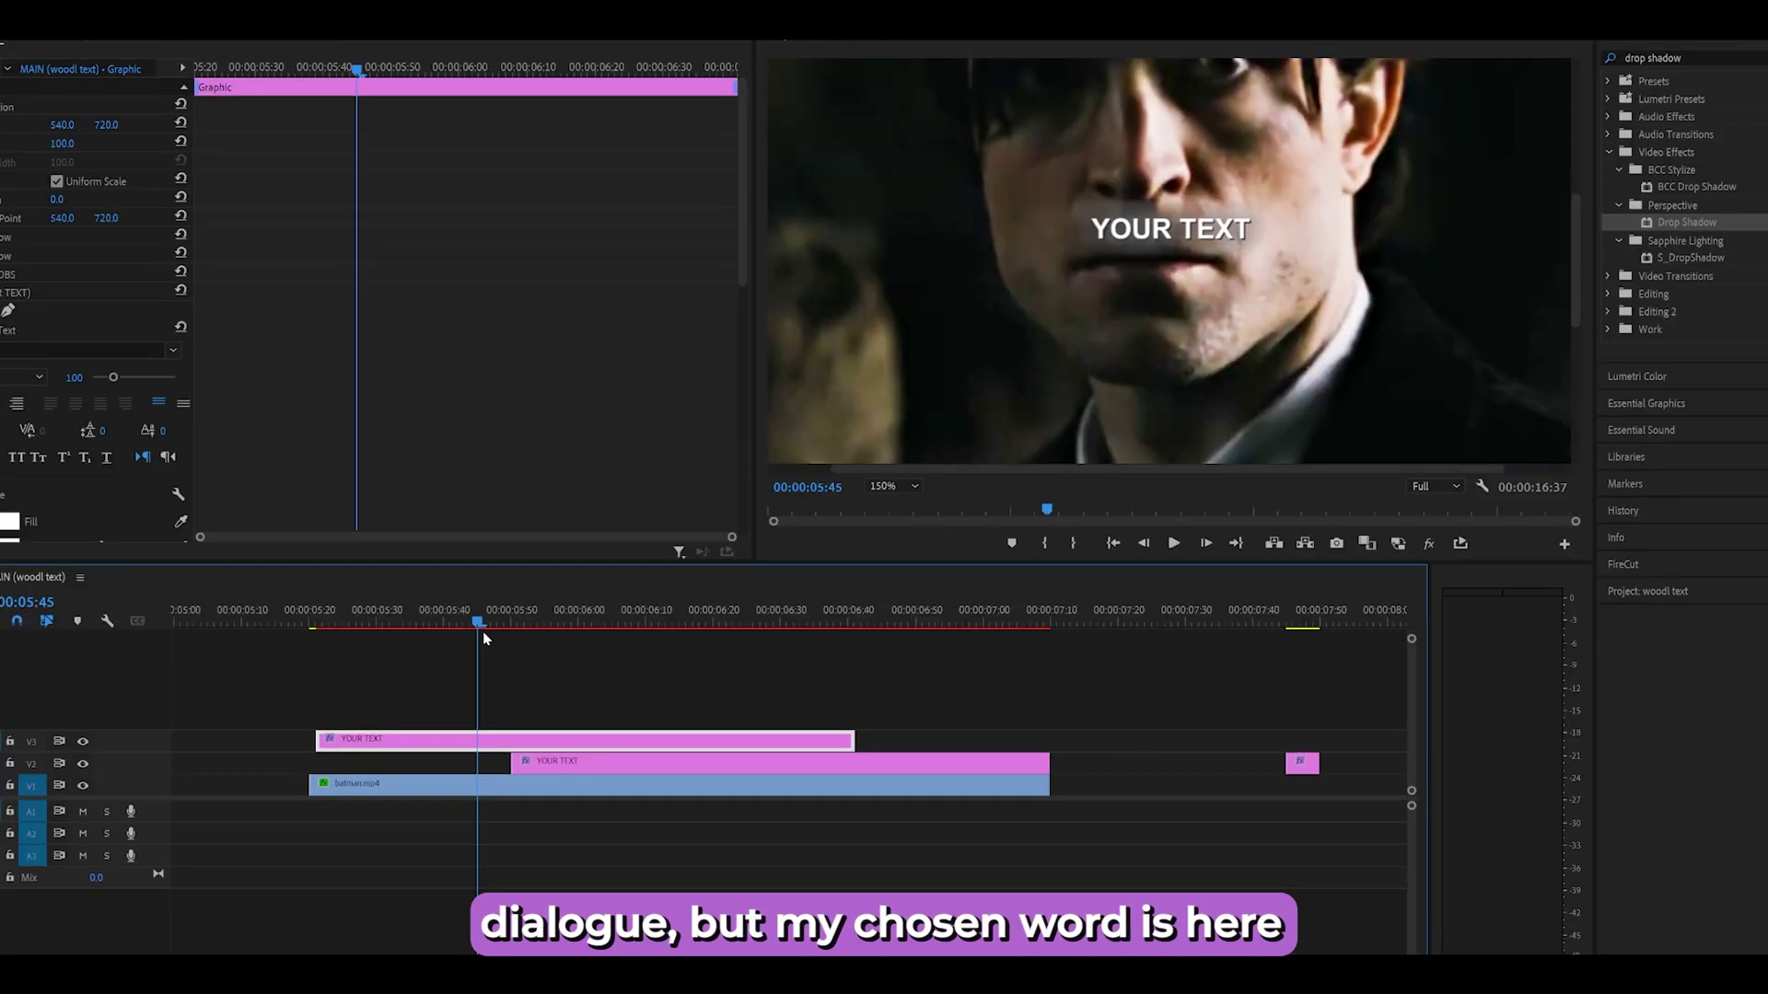
{"action": "key", "text": "Right"}
{"action": "key", "text": "Right"}
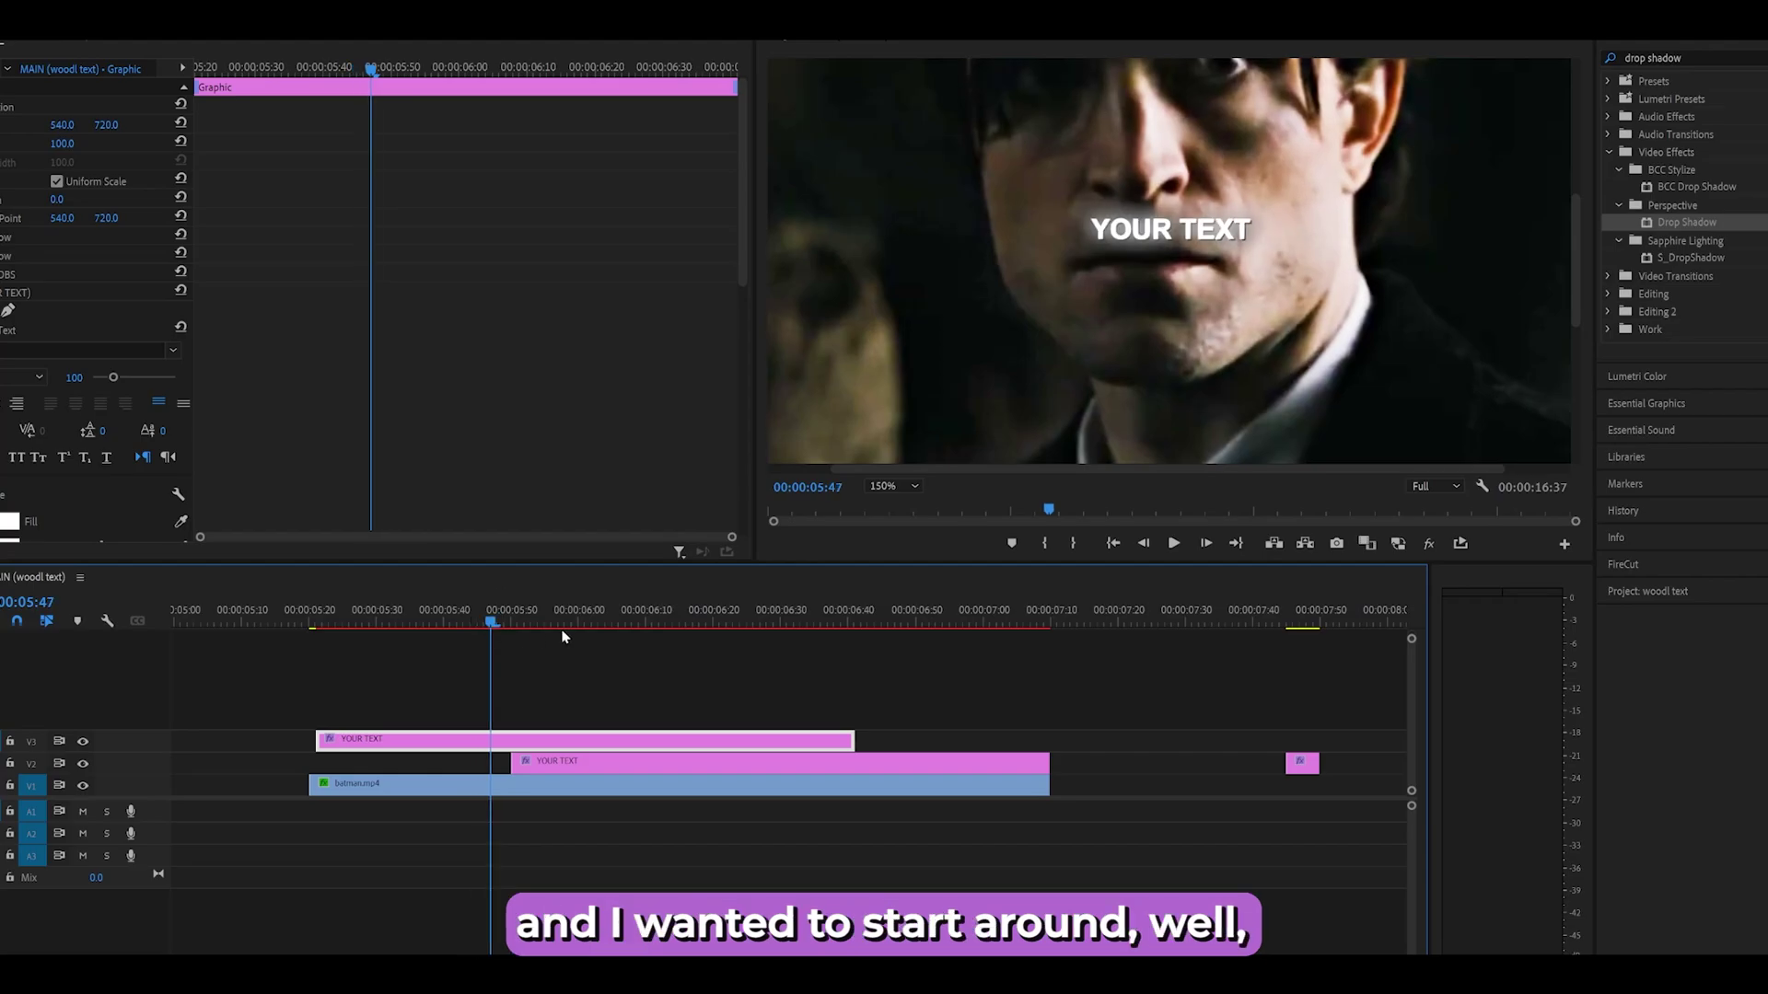
{"action": "left_click", "coordinate": [647, 622]}
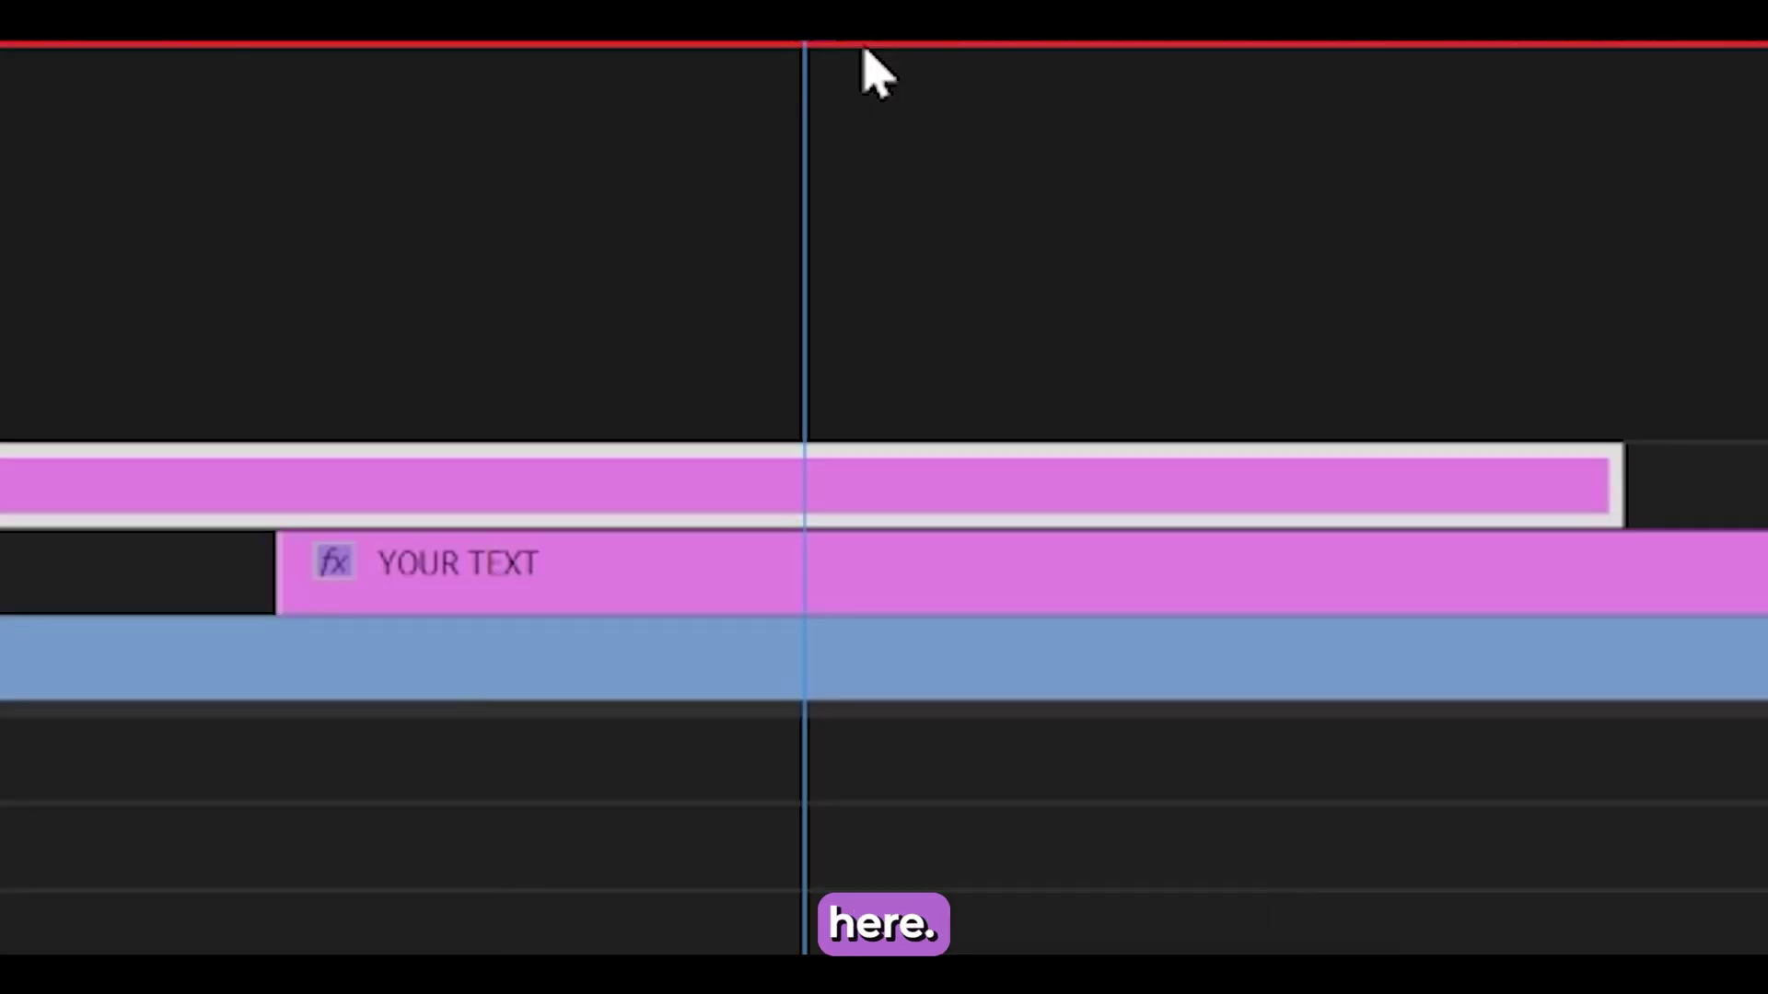
{"action": "key", "text": "equal"}
{"action": "left_click_drag", "start_coordinate": [467, 763], "coordinate": [632, 764]}
Step: Turn off scale keyframing on the V2 text copy, confirming the deletion of its existing keyframes
{"action": "scroll", "coordinate": [632, 760], "scroll_direction": "down", "scroll_amount": 1}
{"action": "scroll", "coordinate": [315, 267], "scroll_direction": "down", "scroll_amount": 4}
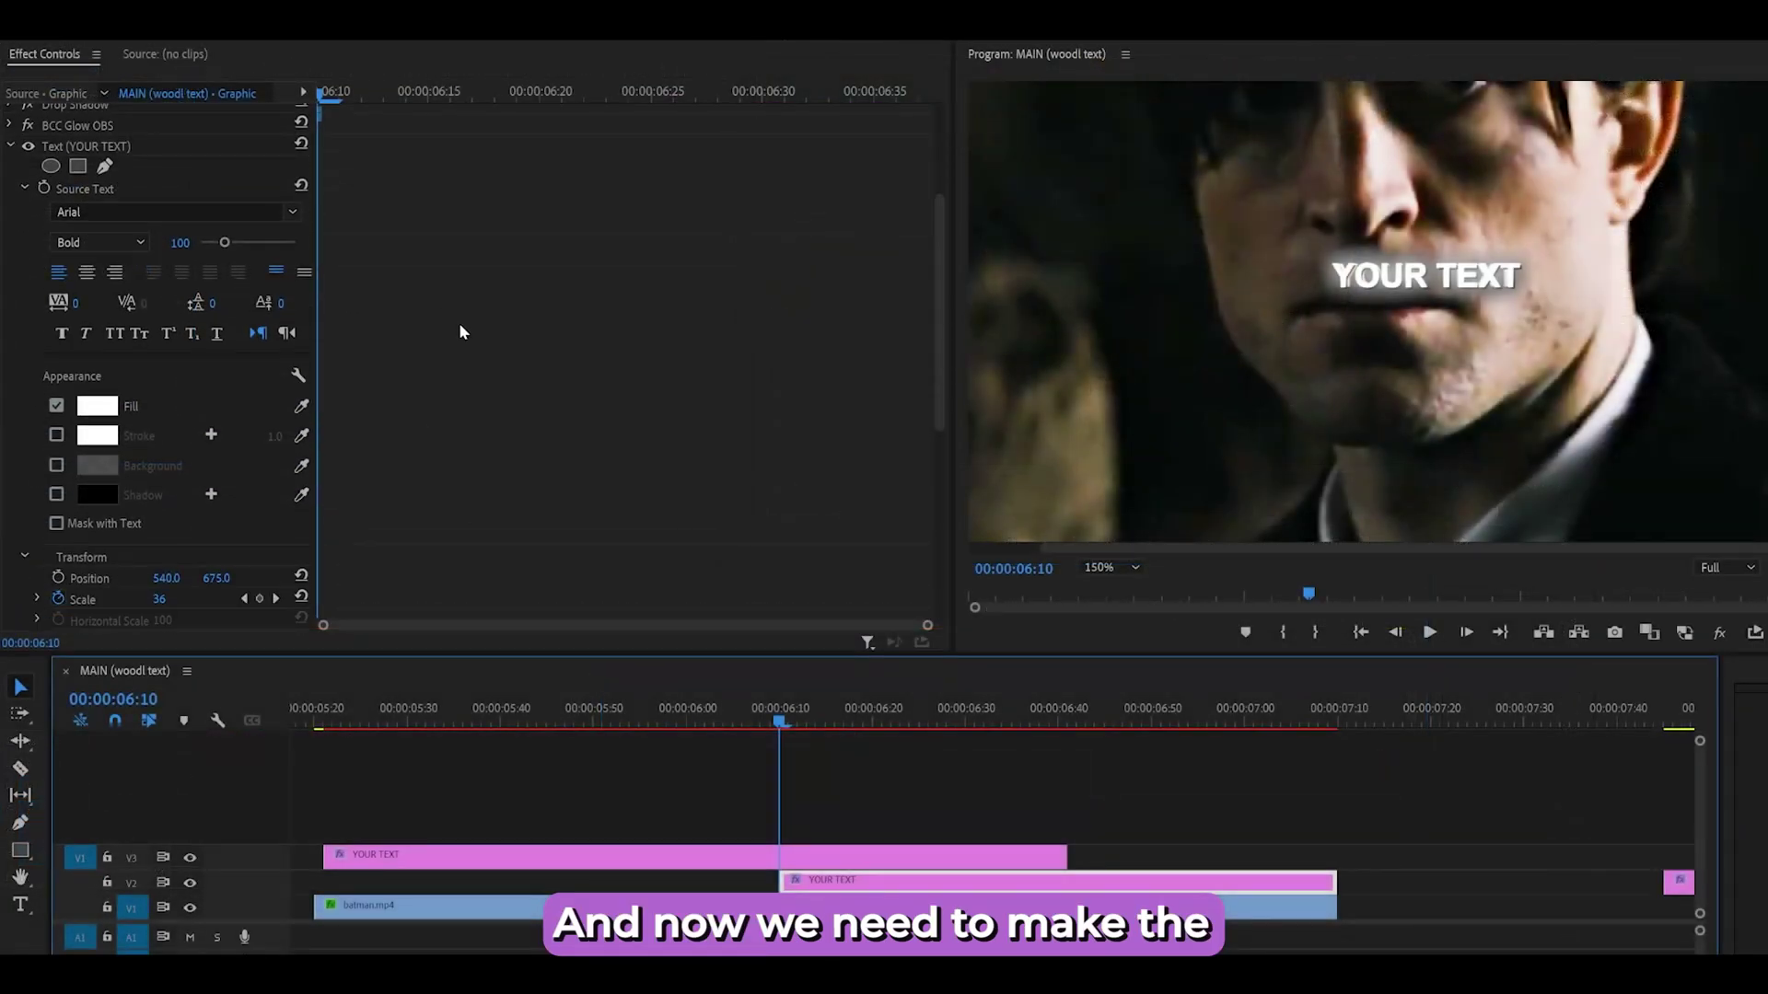
{"action": "scroll", "coordinate": [458, 322], "scroll_direction": "down", "scroll_amount": 2}
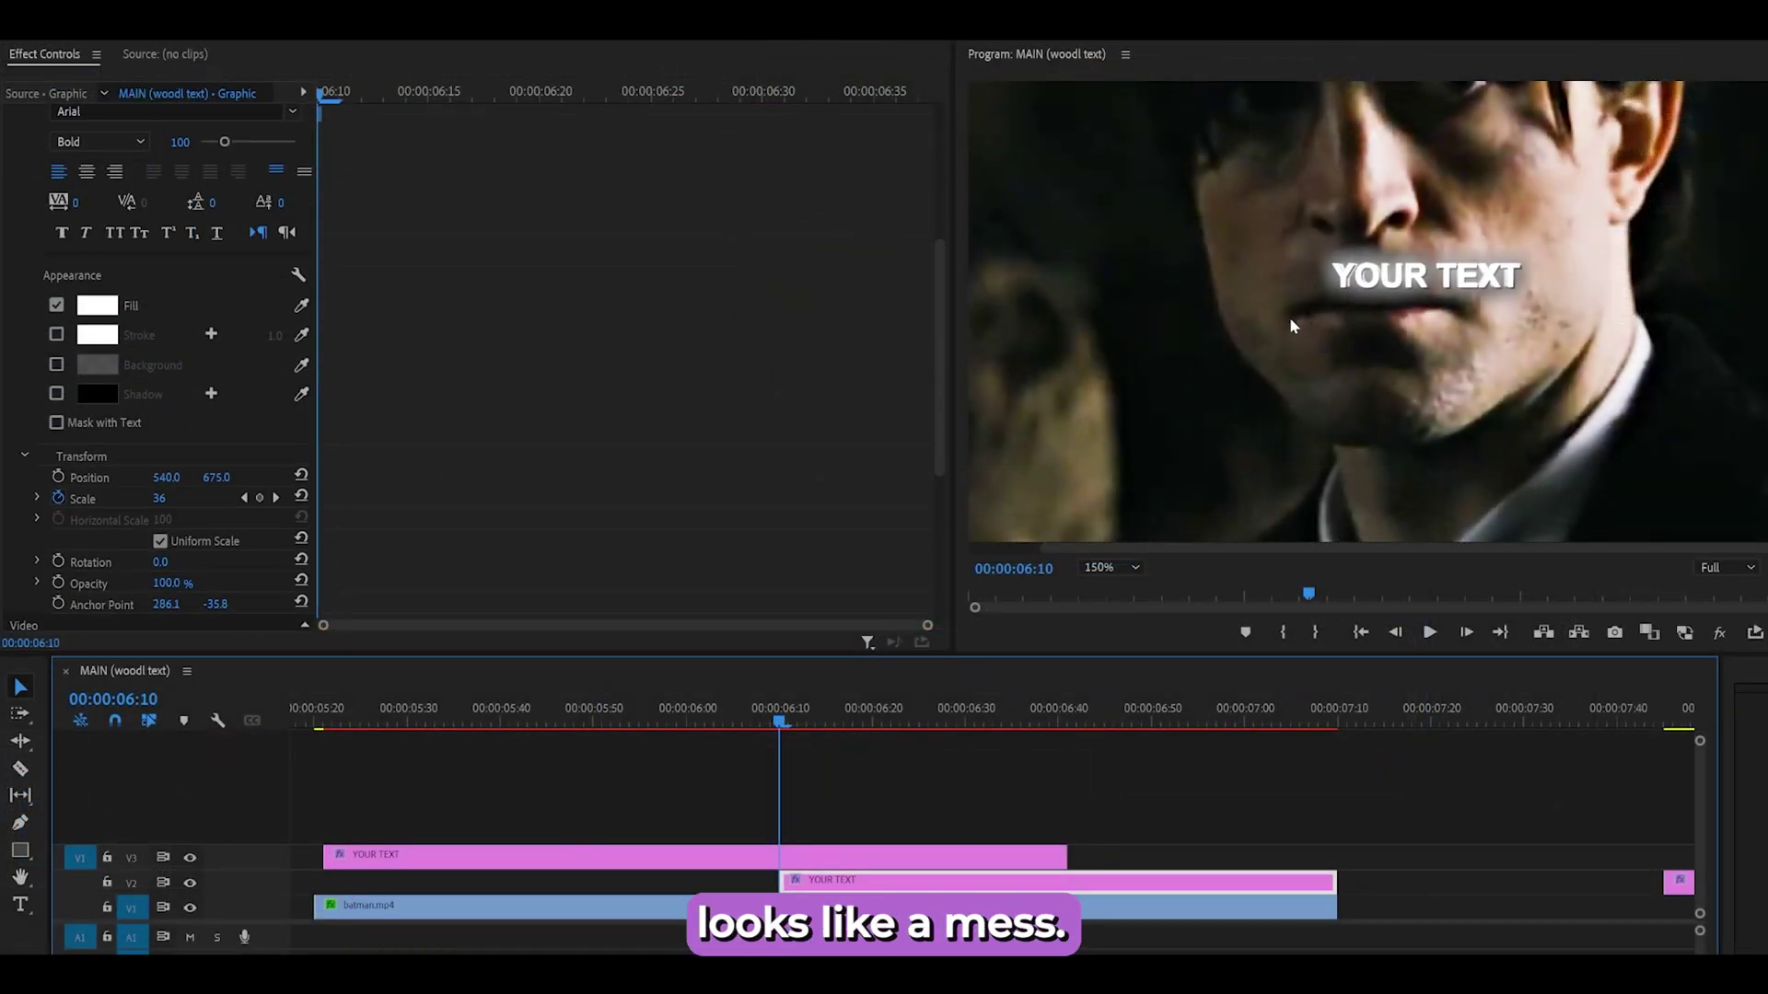
{"action": "scroll", "coordinate": [762, 357], "scroll_direction": "down", "scroll_amount": 2}
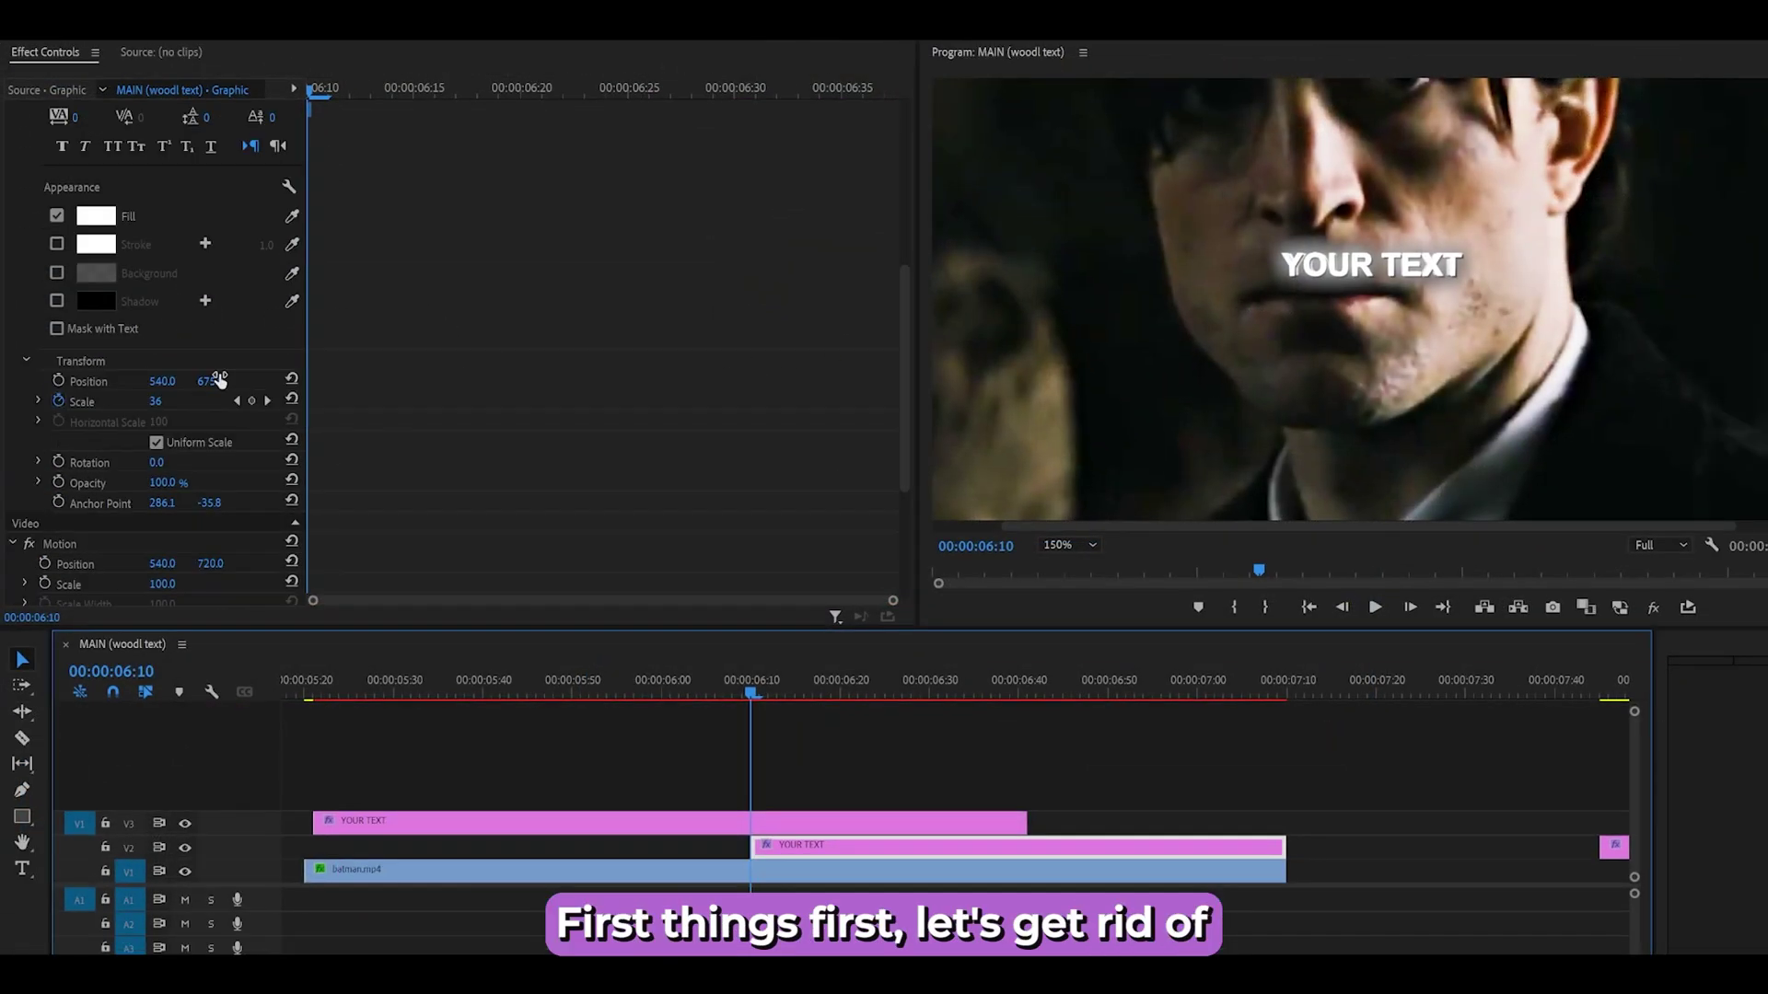
{"action": "left_click", "coordinate": [59, 401]}
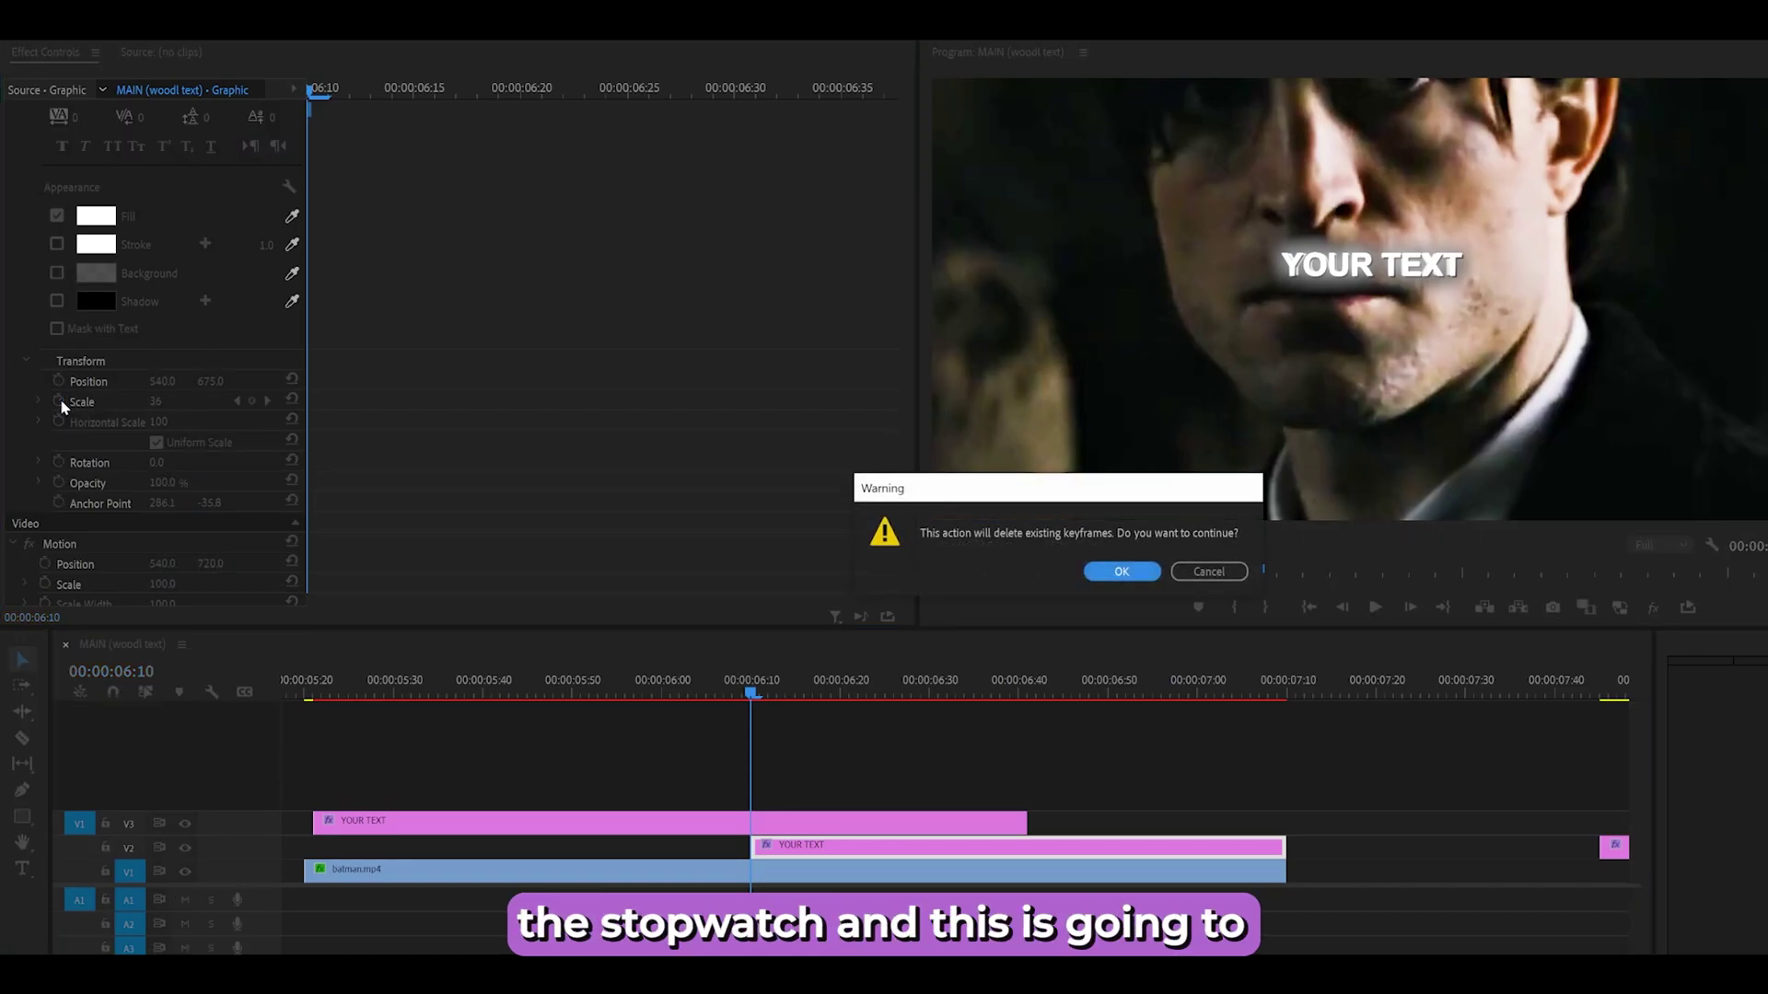
{"action": "left_click", "coordinate": [1120, 572]}
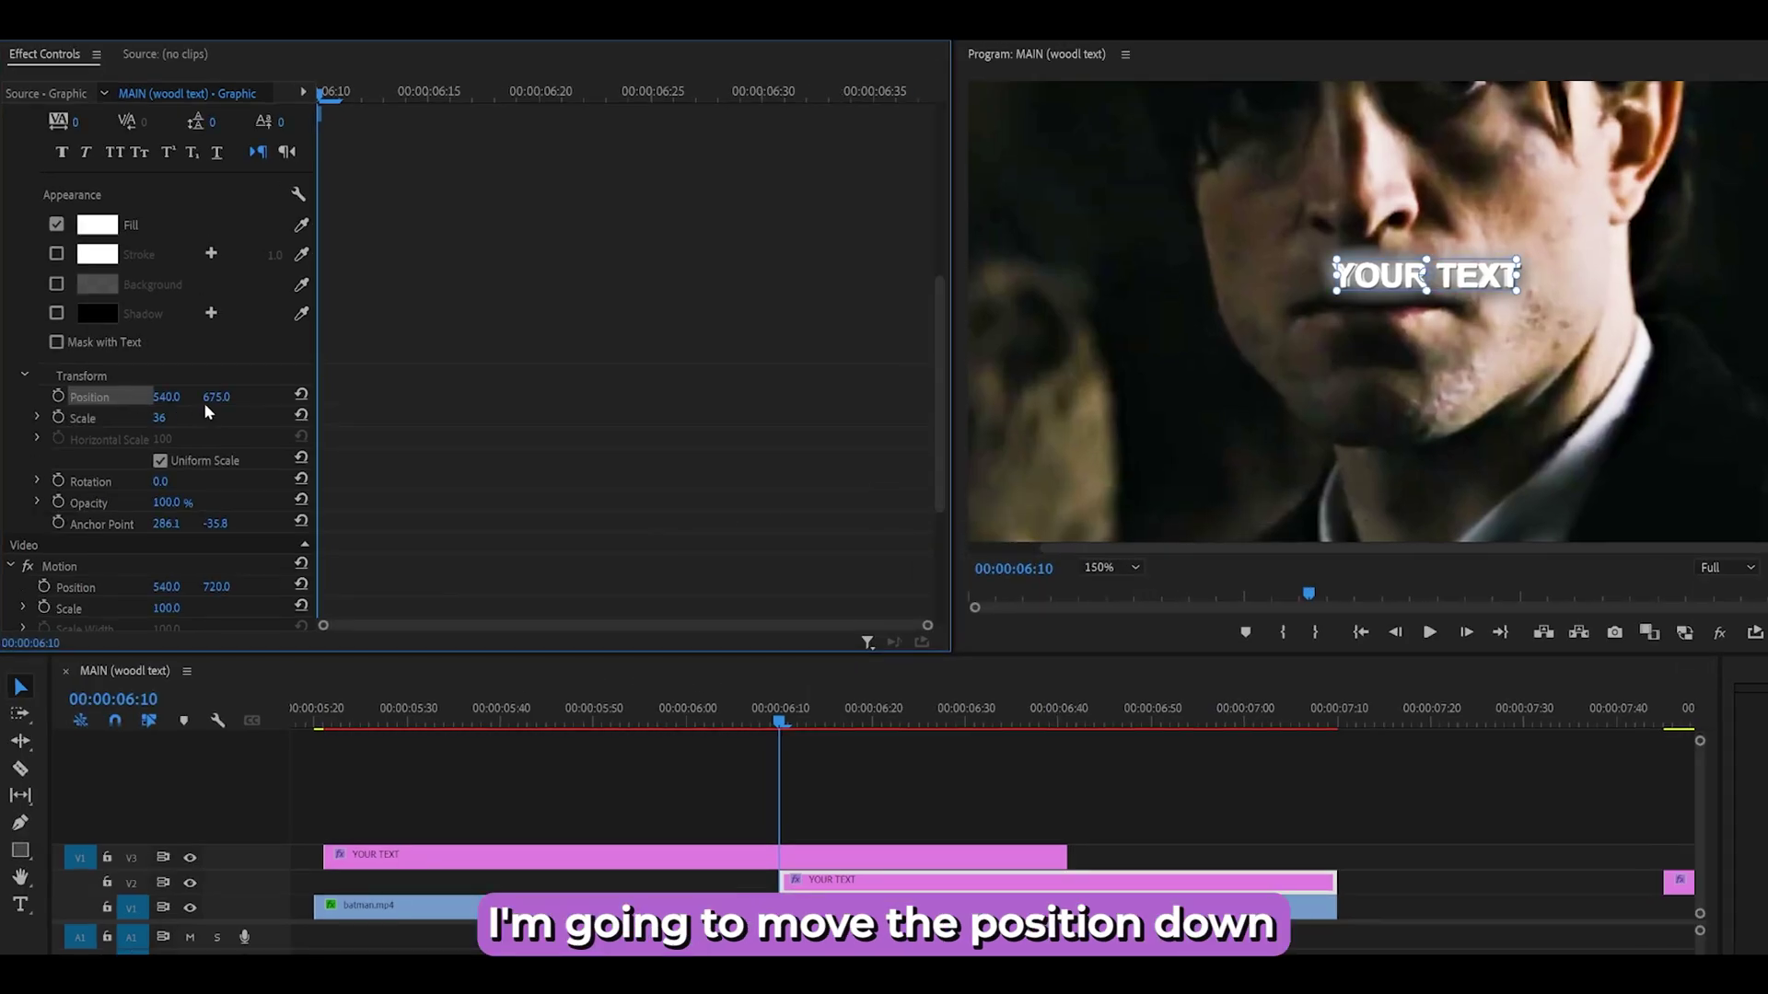
Step: Lower the V2 text to a vertical position of 709 and activate the Type tool to edit its wording
{"action": "left_click_drag", "start_coordinate": [213, 398], "coordinate": [223, 398]}
{"action": "key", "text": "t"}
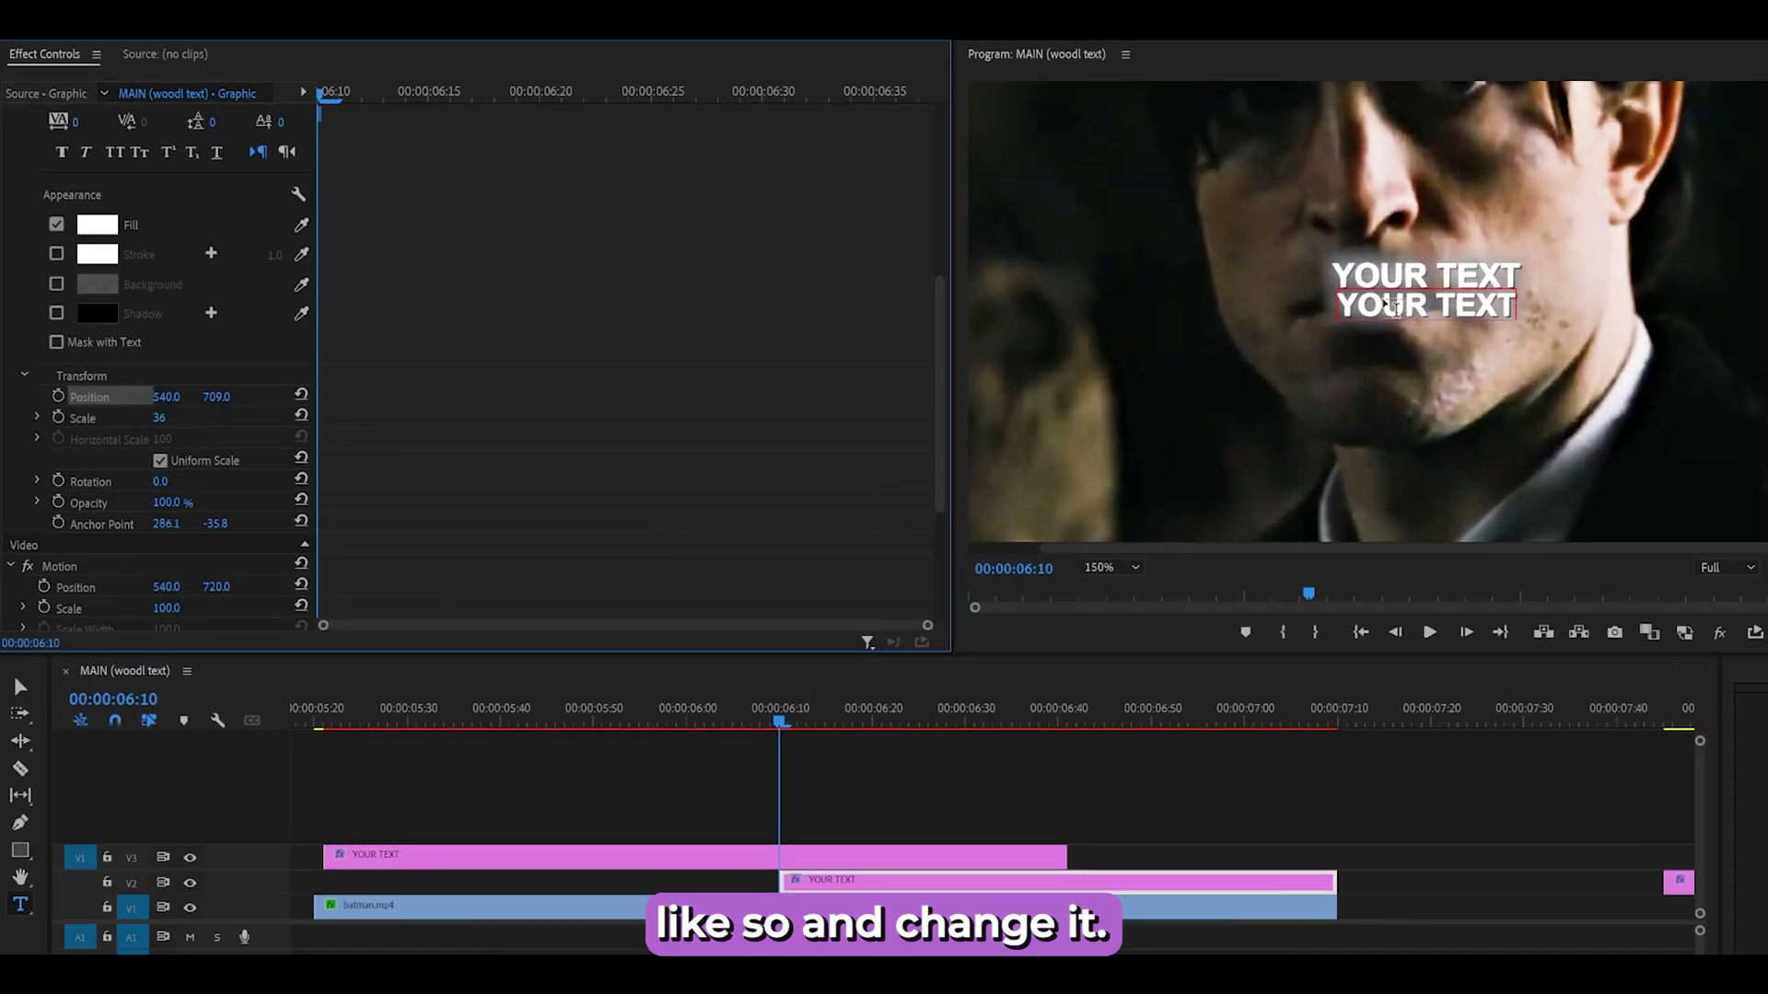
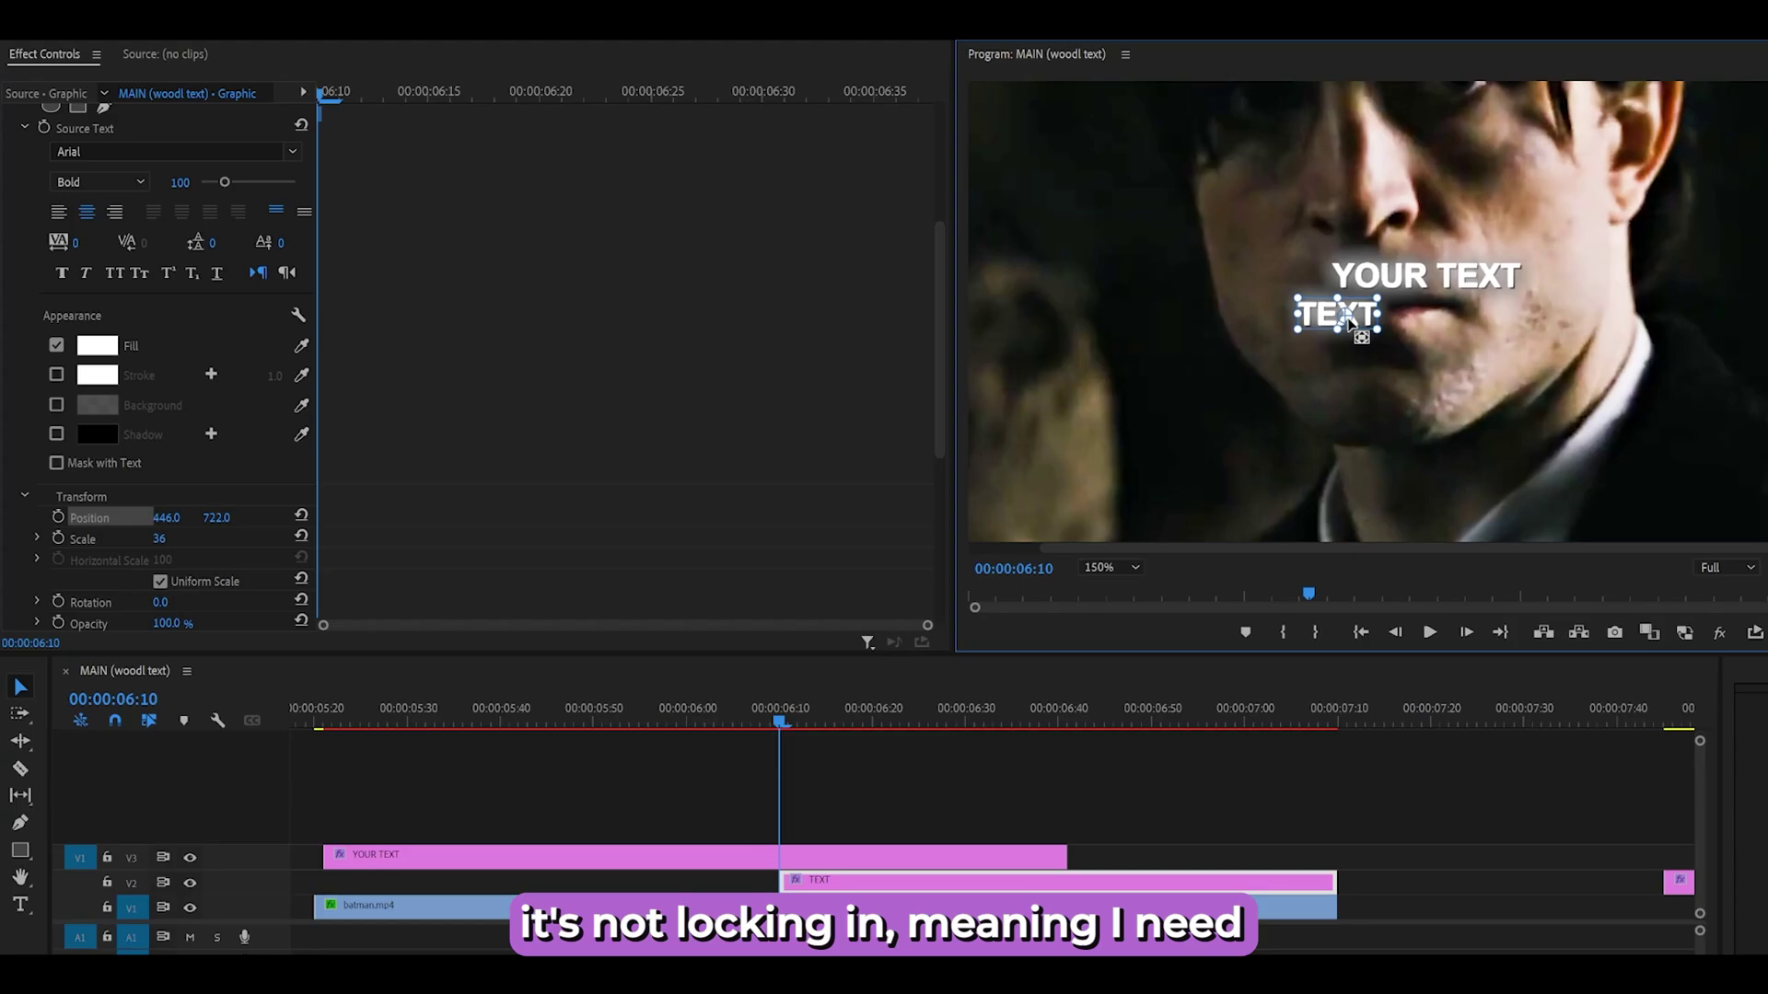
Step: Reset the V2 TEXT layer's scale to 100 and its position to default, and lower it to a vertical position of 728
{"action": "left_click", "coordinate": [76, 538]}
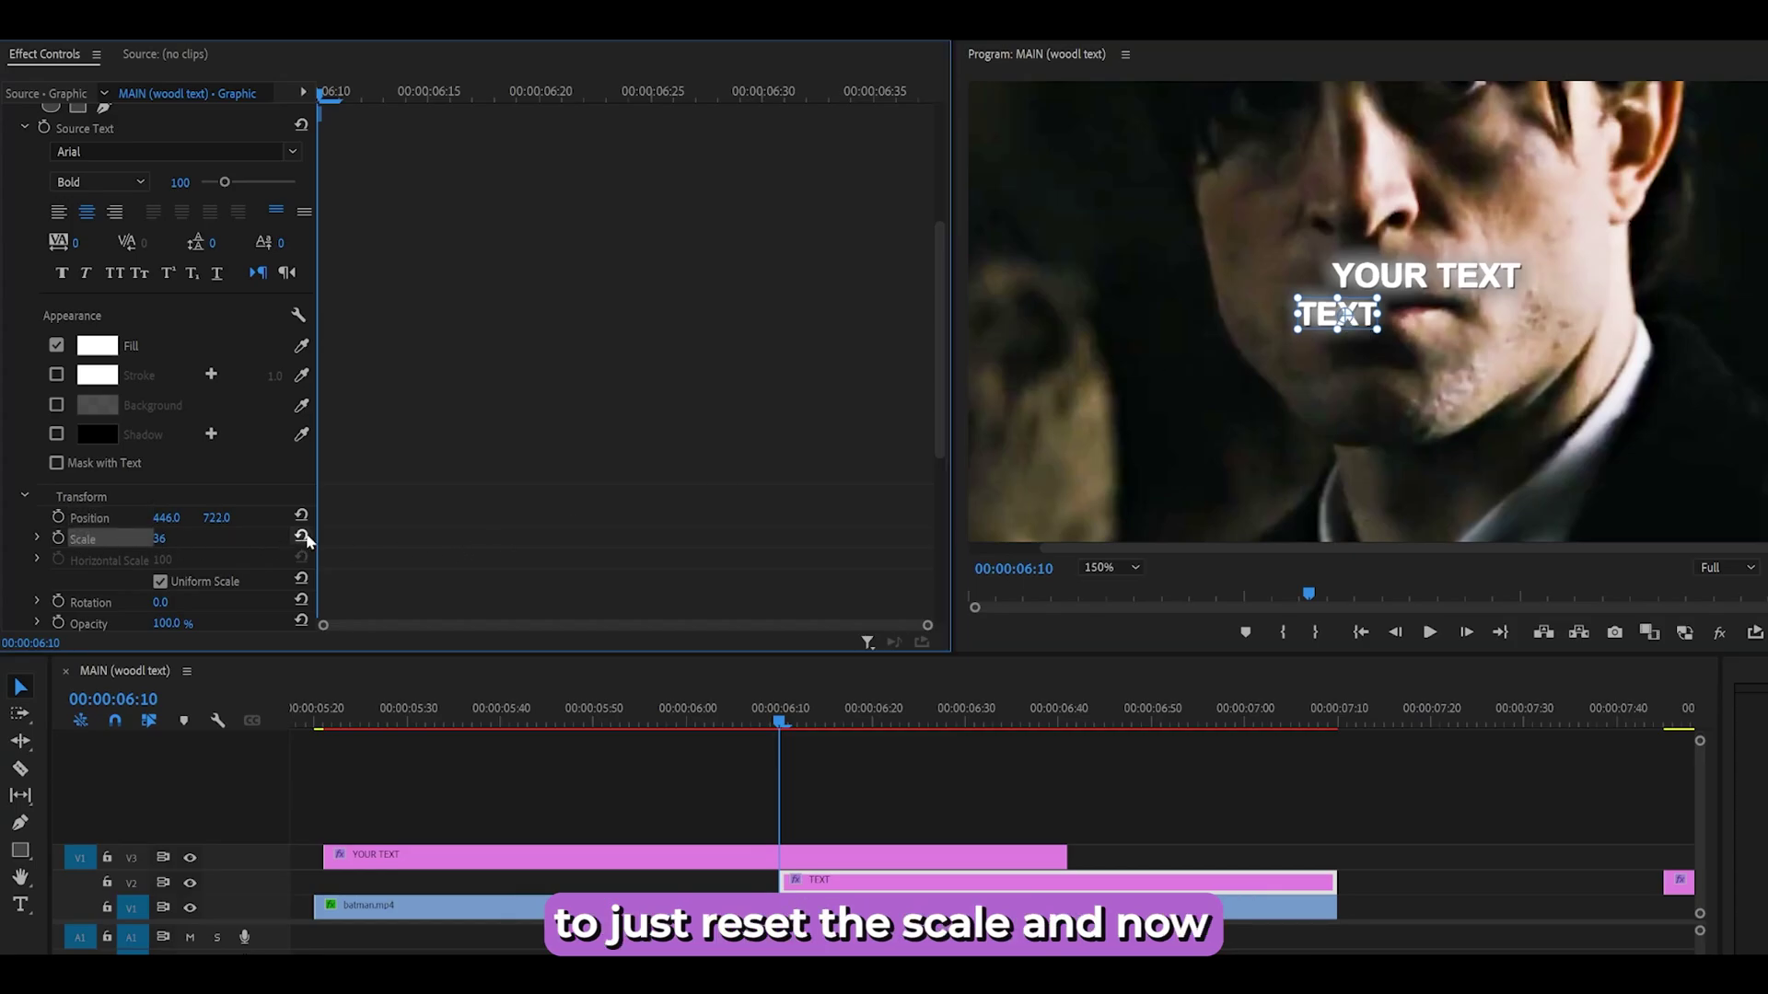
{"action": "left_click", "coordinate": [301, 536]}
{"action": "left_click_drag", "start_coordinate": [1342, 318], "coordinate": [1321, 311]}
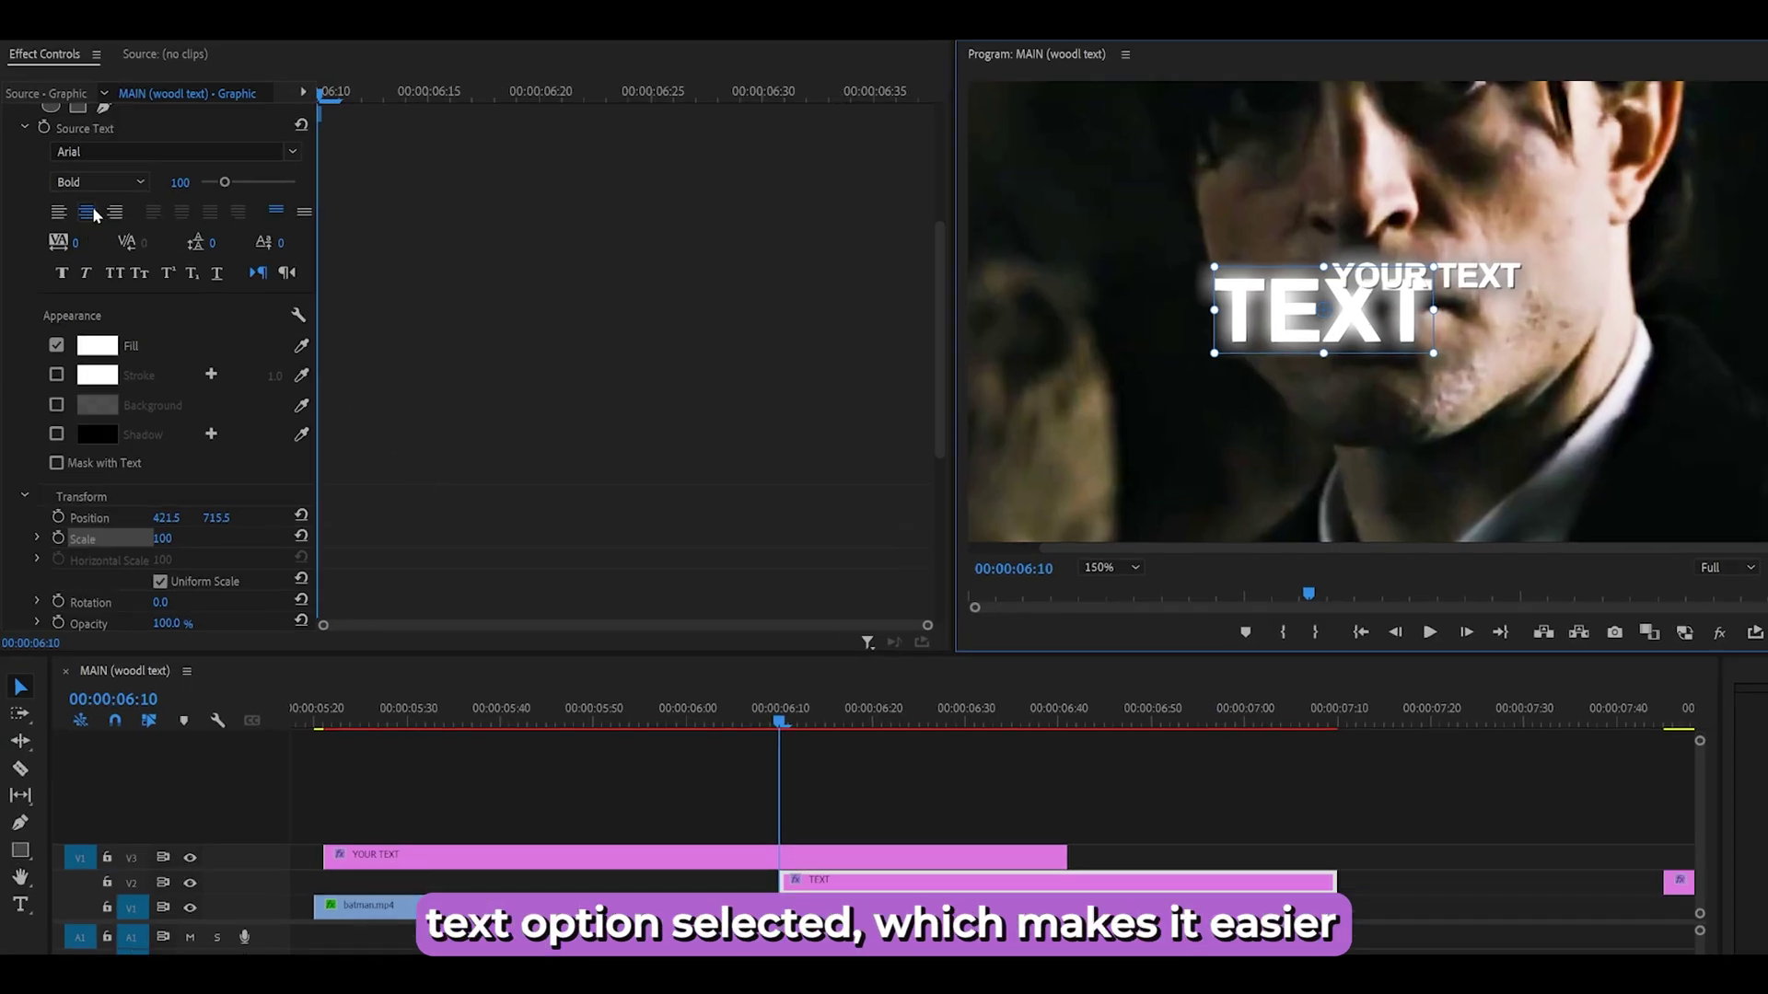
{"action": "left_click", "coordinate": [301, 514]}
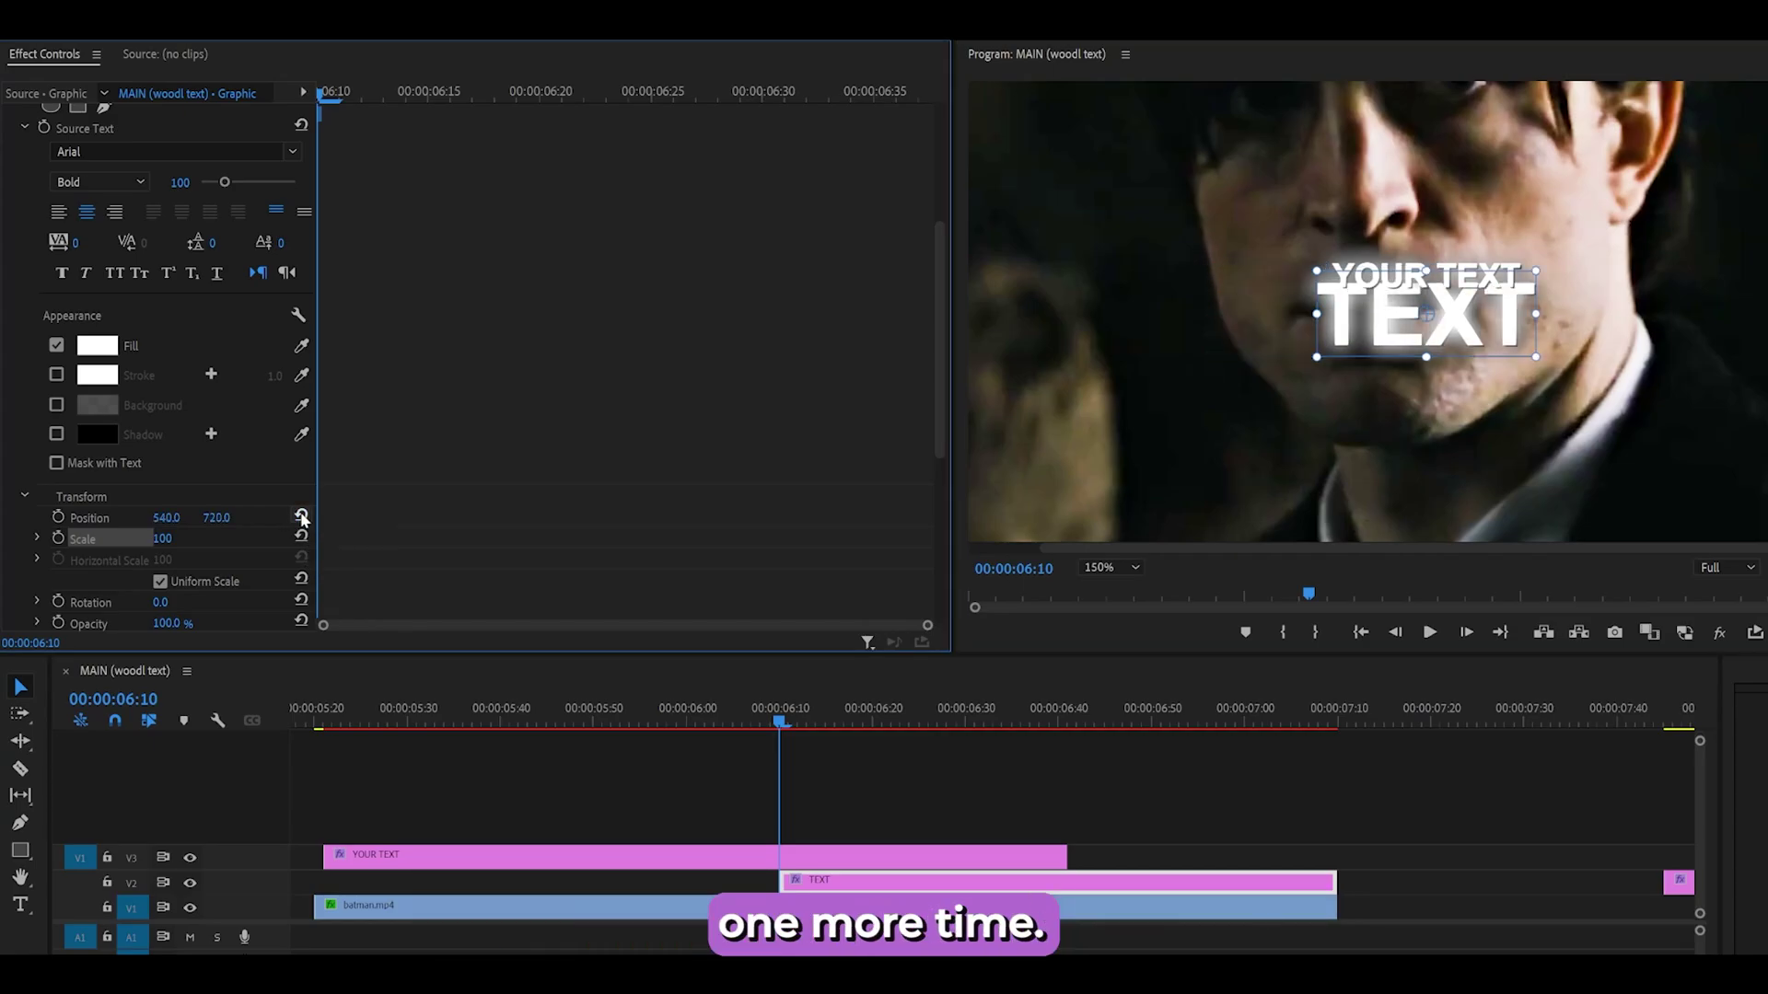
{"action": "left_click_drag", "start_coordinate": [216, 518], "coordinate": [222, 517]}
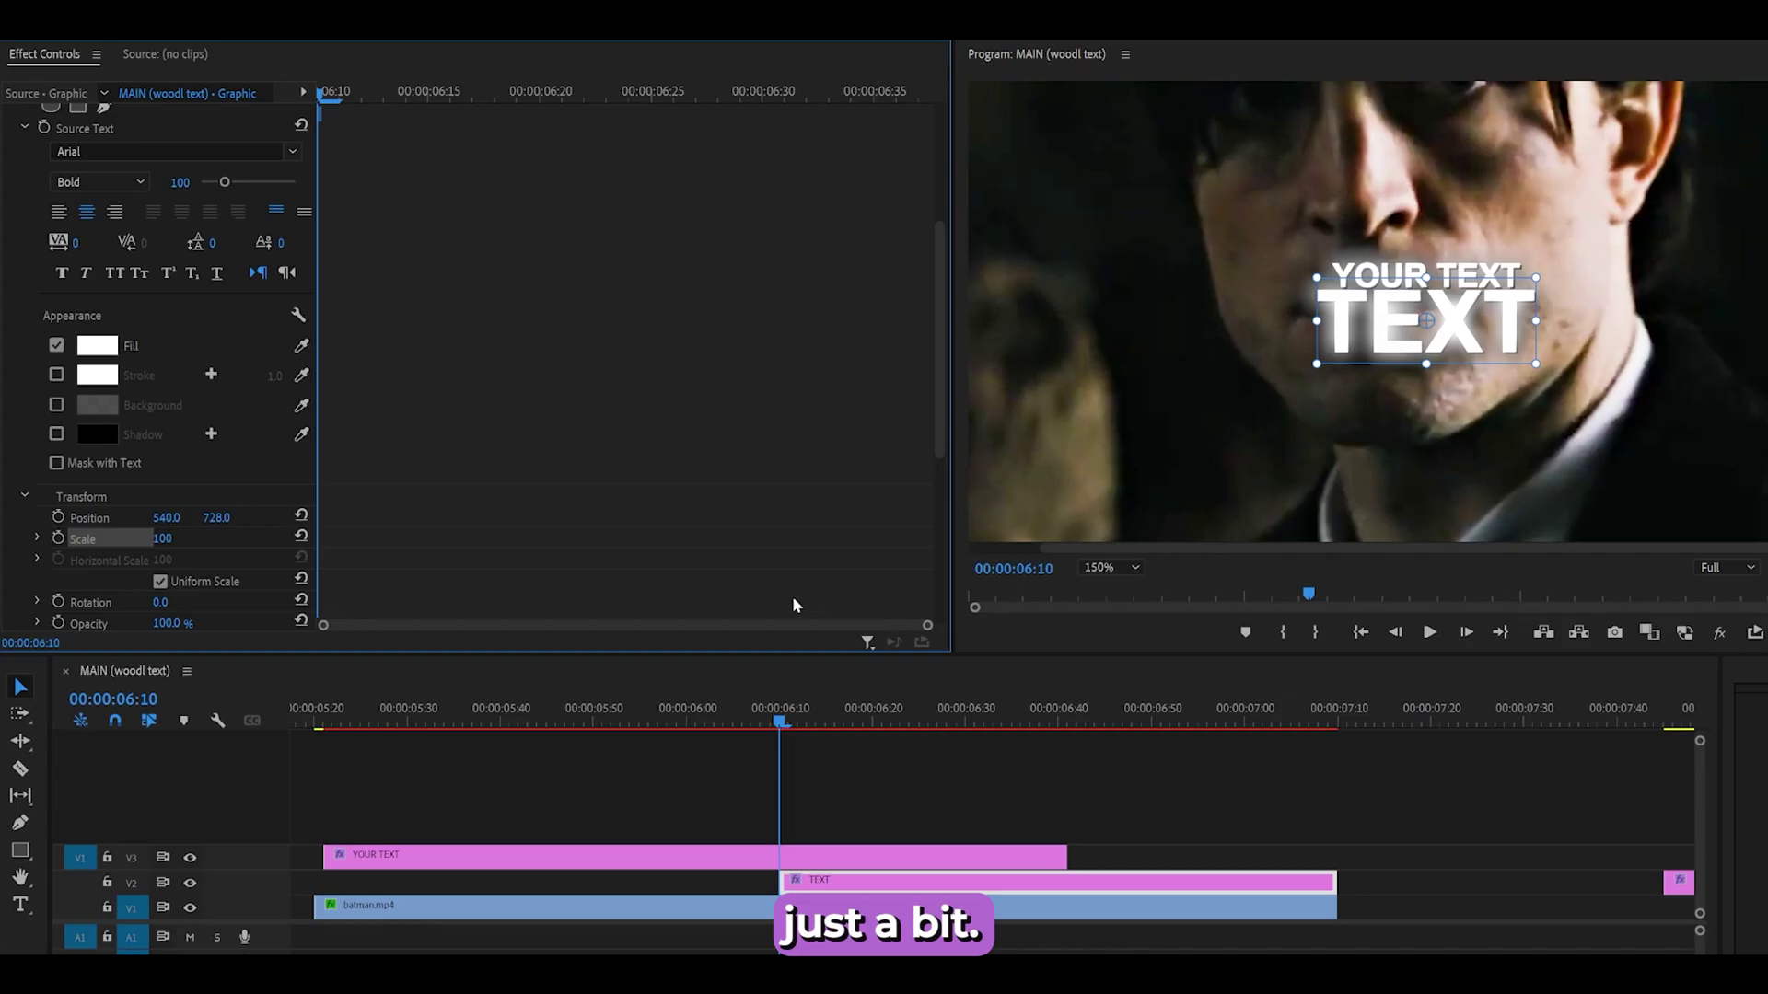
Step: Fine-tune the TEXT layer's vertical position to 730, just beneath the YOUR TEXT line
{"action": "left_click", "coordinate": [1115, 569]}
{"action": "left_click", "coordinate": [1113, 607]}
{"action": "scroll", "coordinate": [1274, 314], "scroll_direction": "up", "scroll_amount": 2}
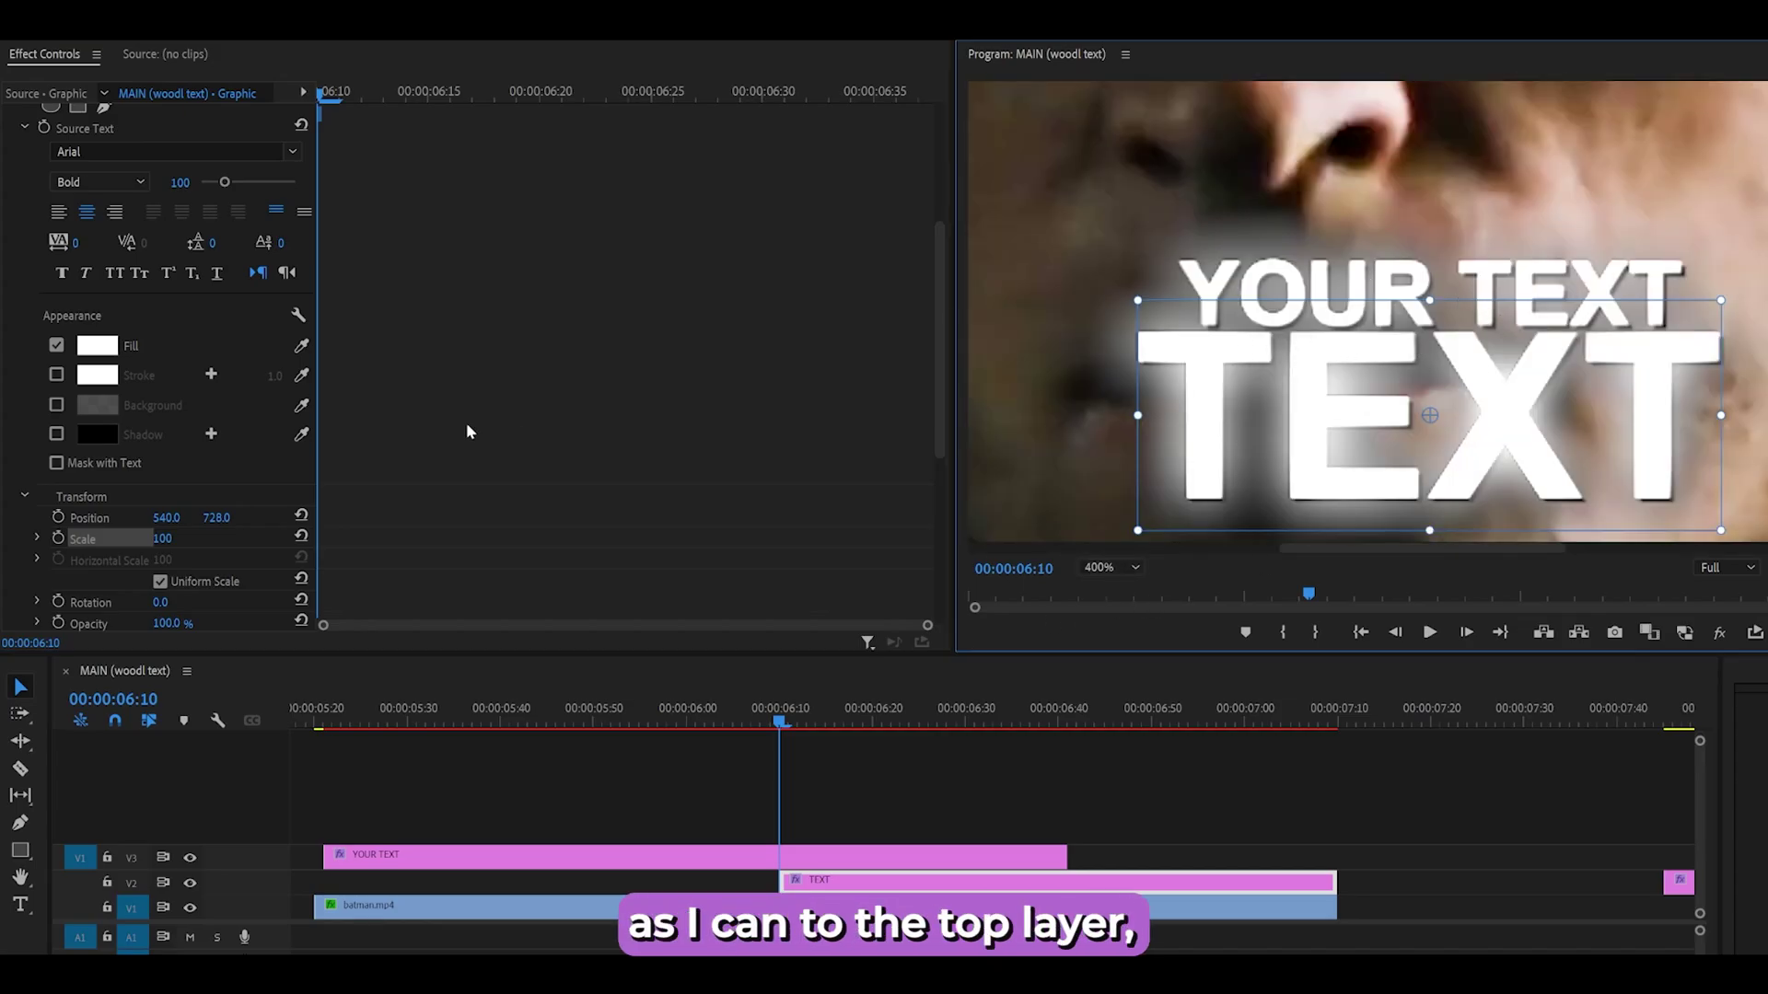
{"action": "left_click", "coordinate": [217, 520]}
{"action": "key", "text": "Up"}
{"action": "key", "text": "Up"}
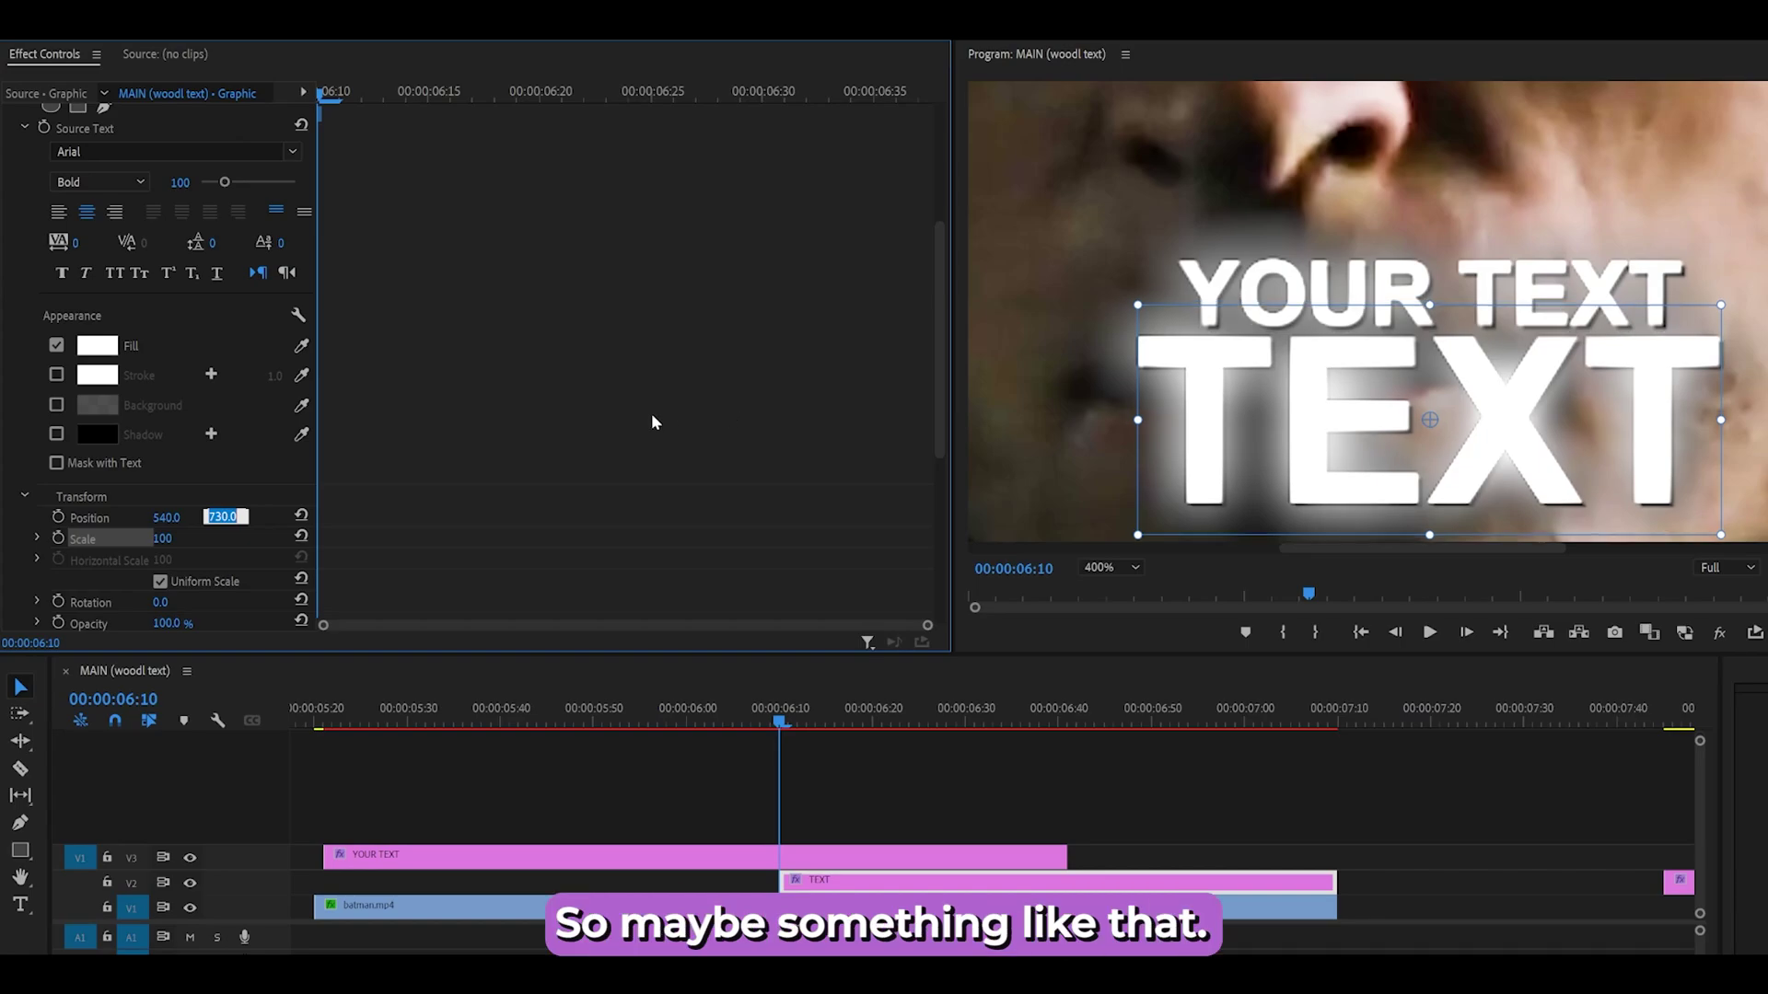
{"action": "key", "text": "Return"}
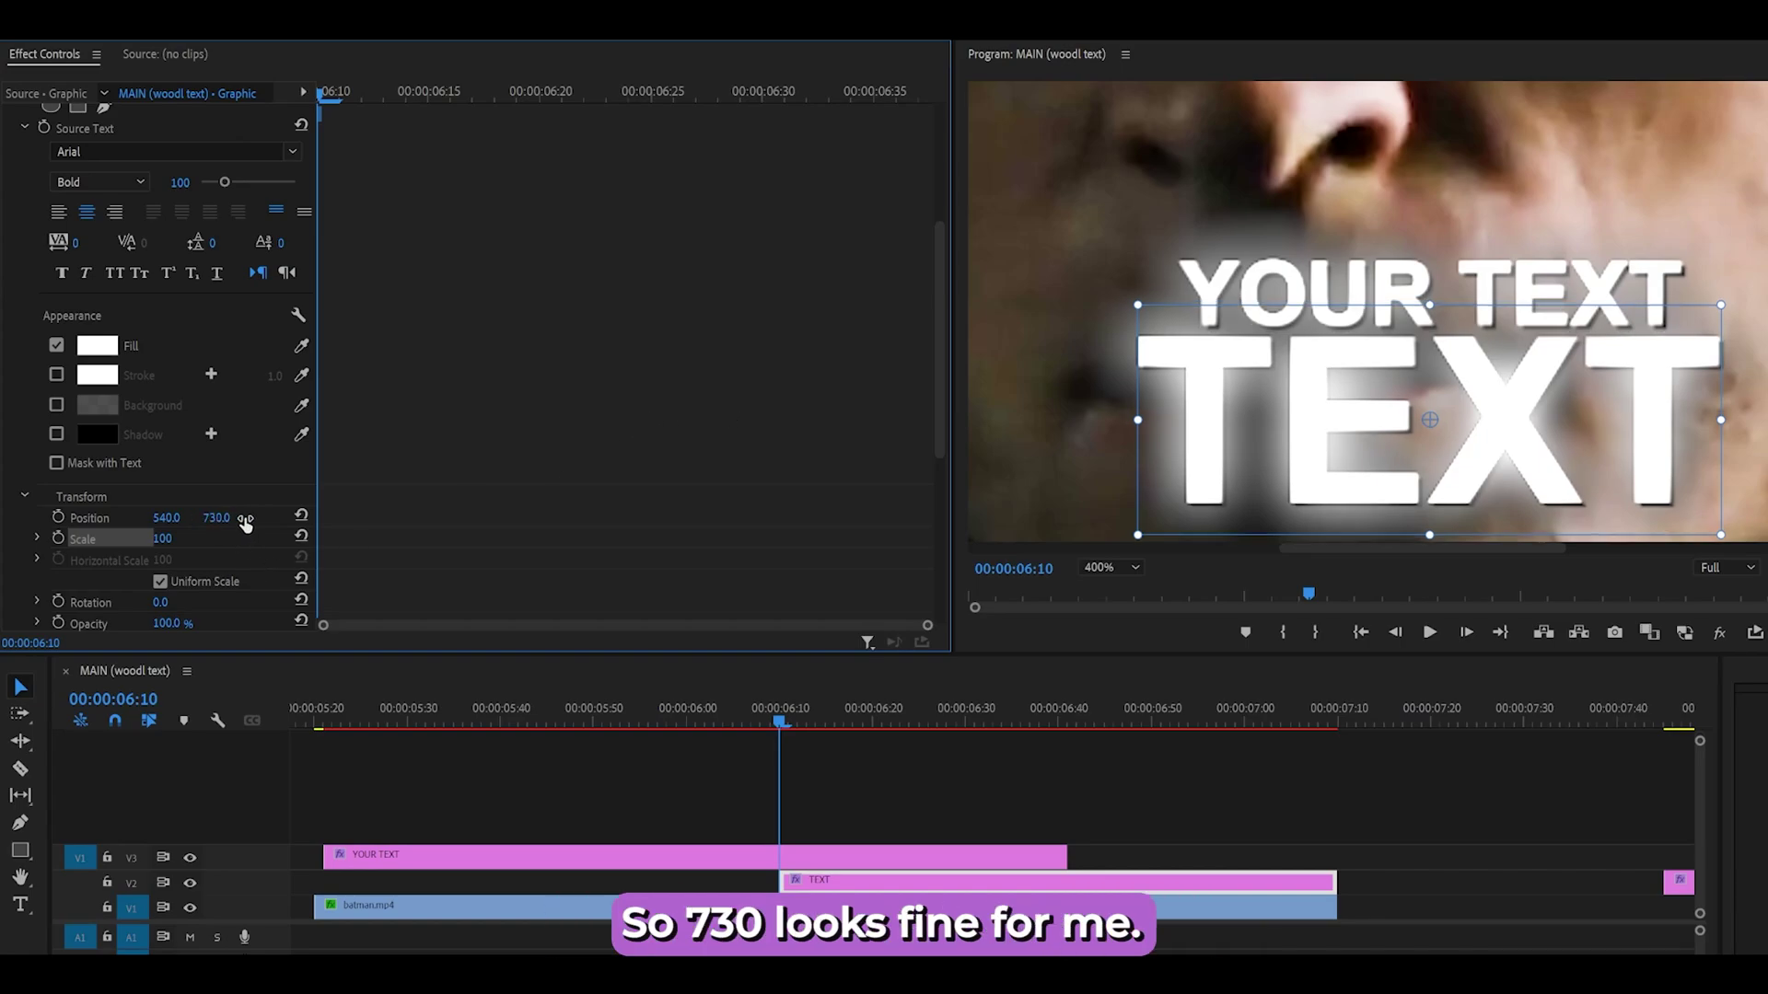
Step: Reduce the TEXT layer's scale to 85 so its width lines up with the YOUR TEXT line
{"action": "left_click", "coordinate": [162, 538]}
{"action": "type", "text": "99"}
{"action": "key", "text": "Return"}
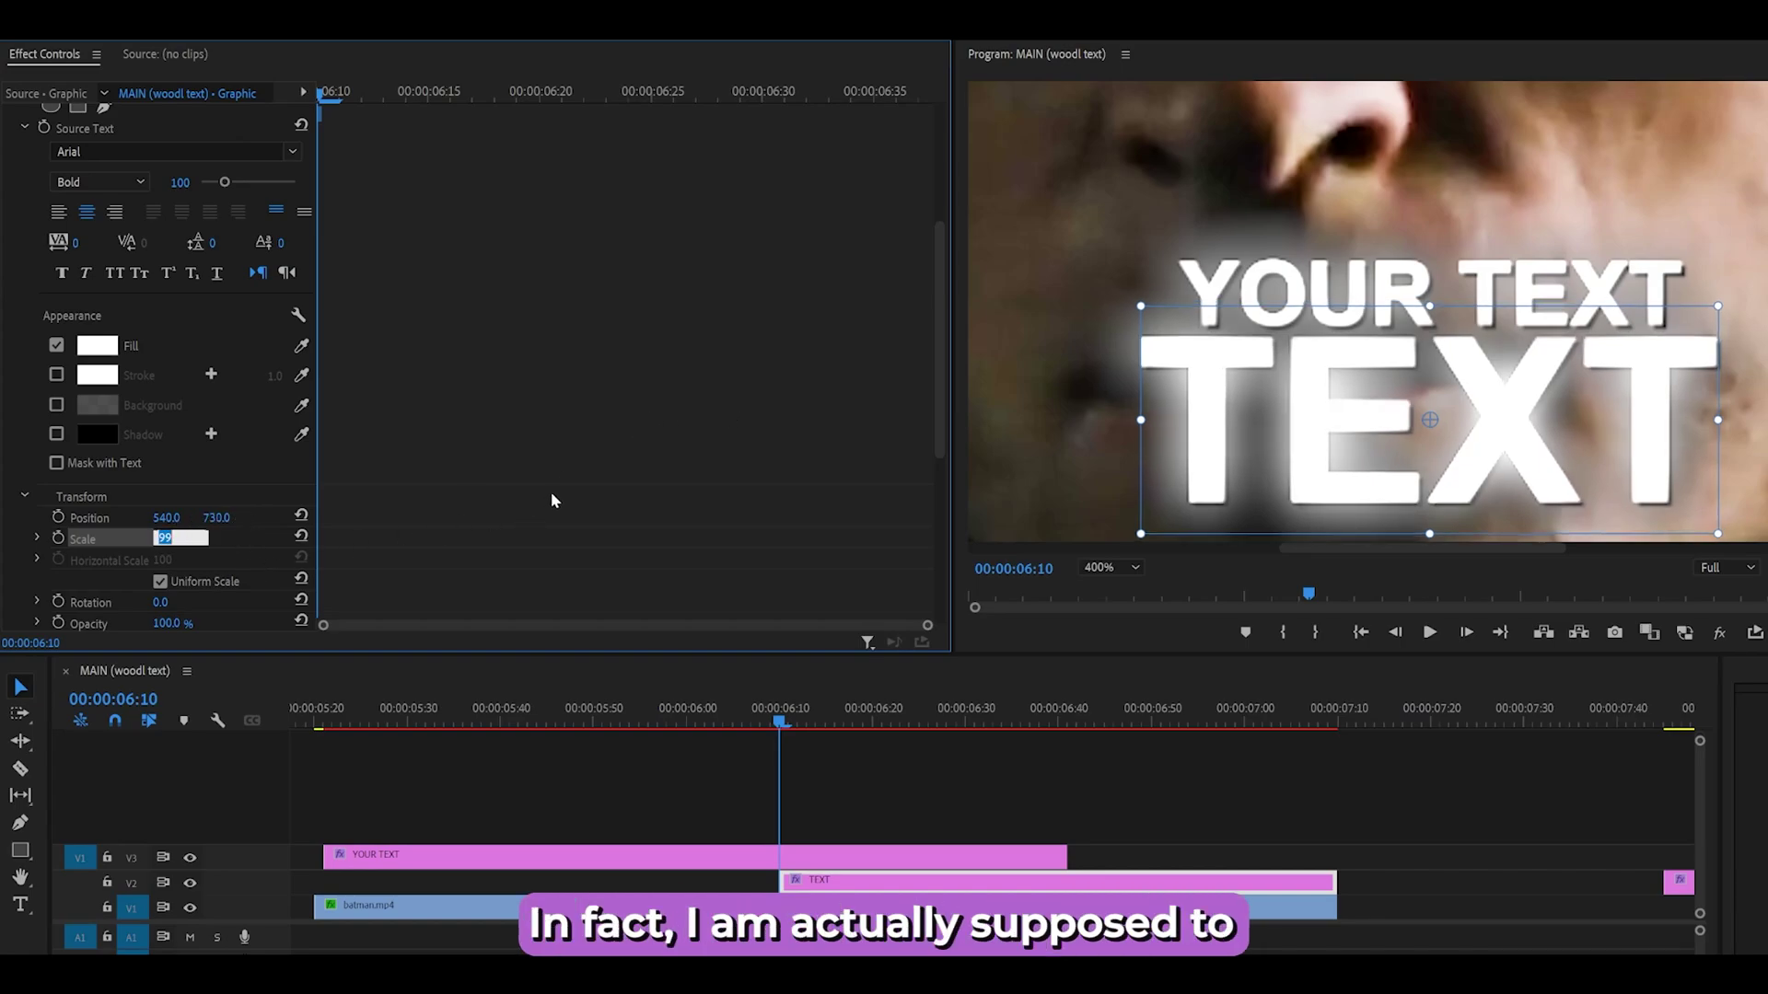
{"action": "type", "text": "83"}
{"action": "key", "text": "Return"}
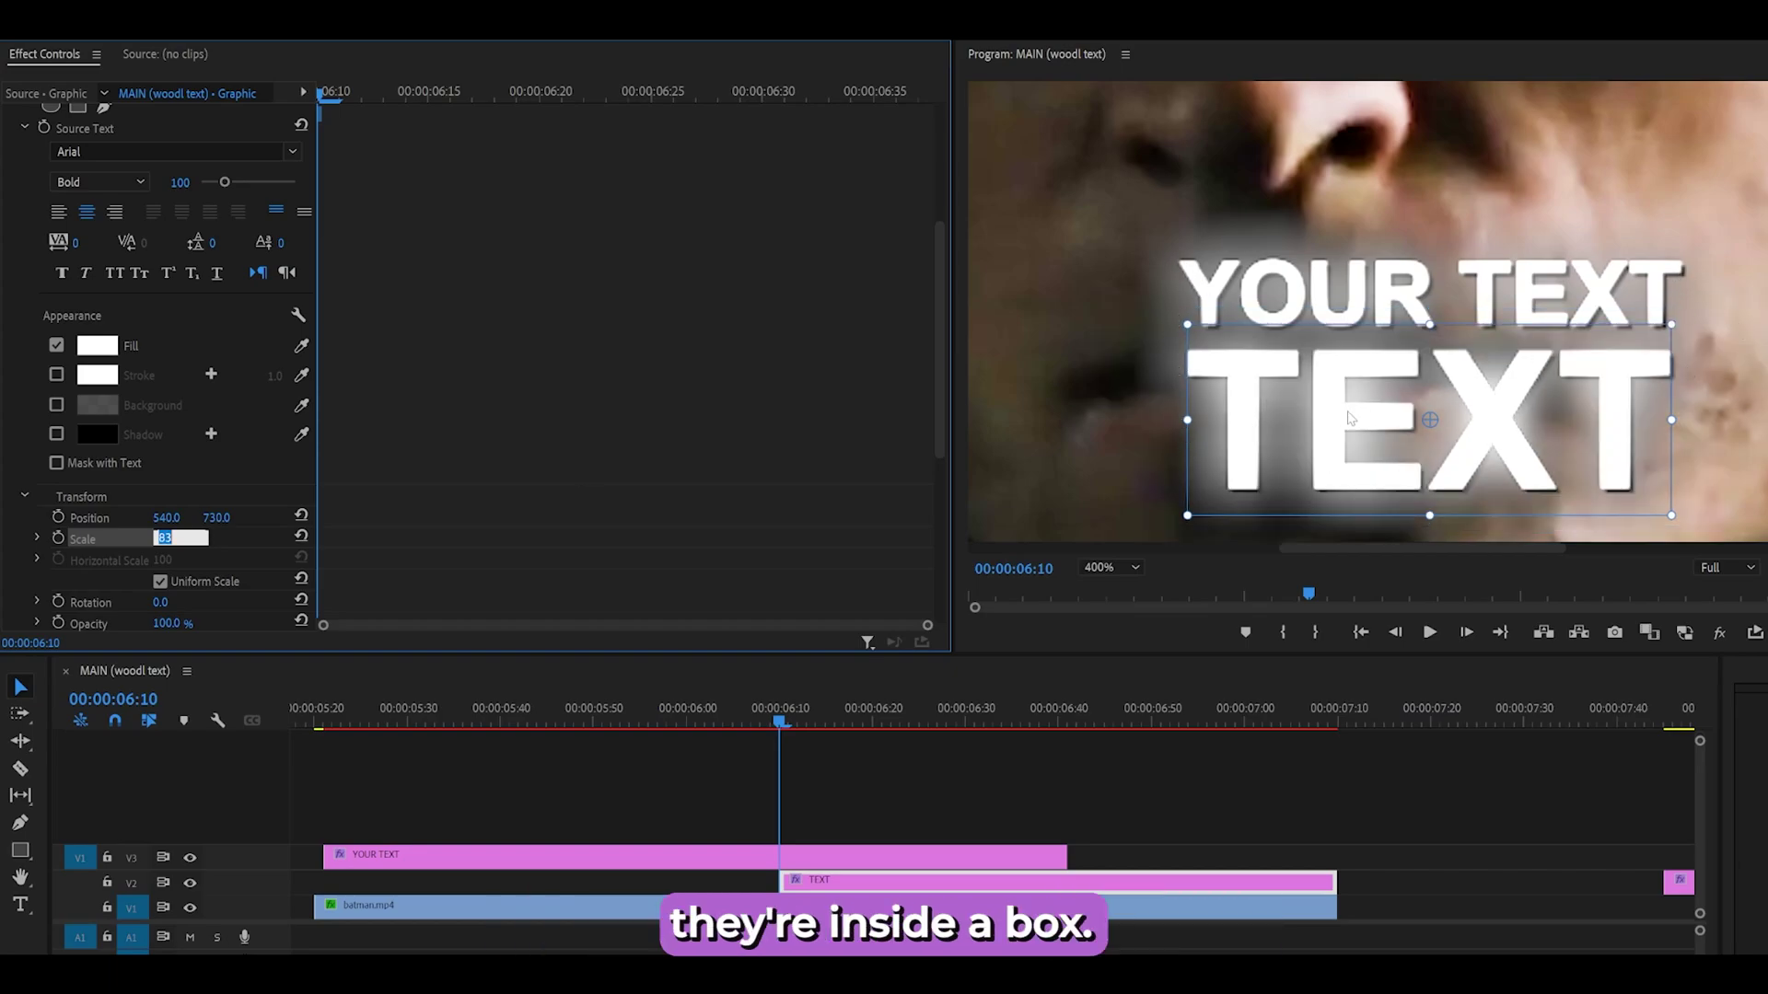
{"action": "type", "text": "85"}
{"action": "key", "text": "Return"}
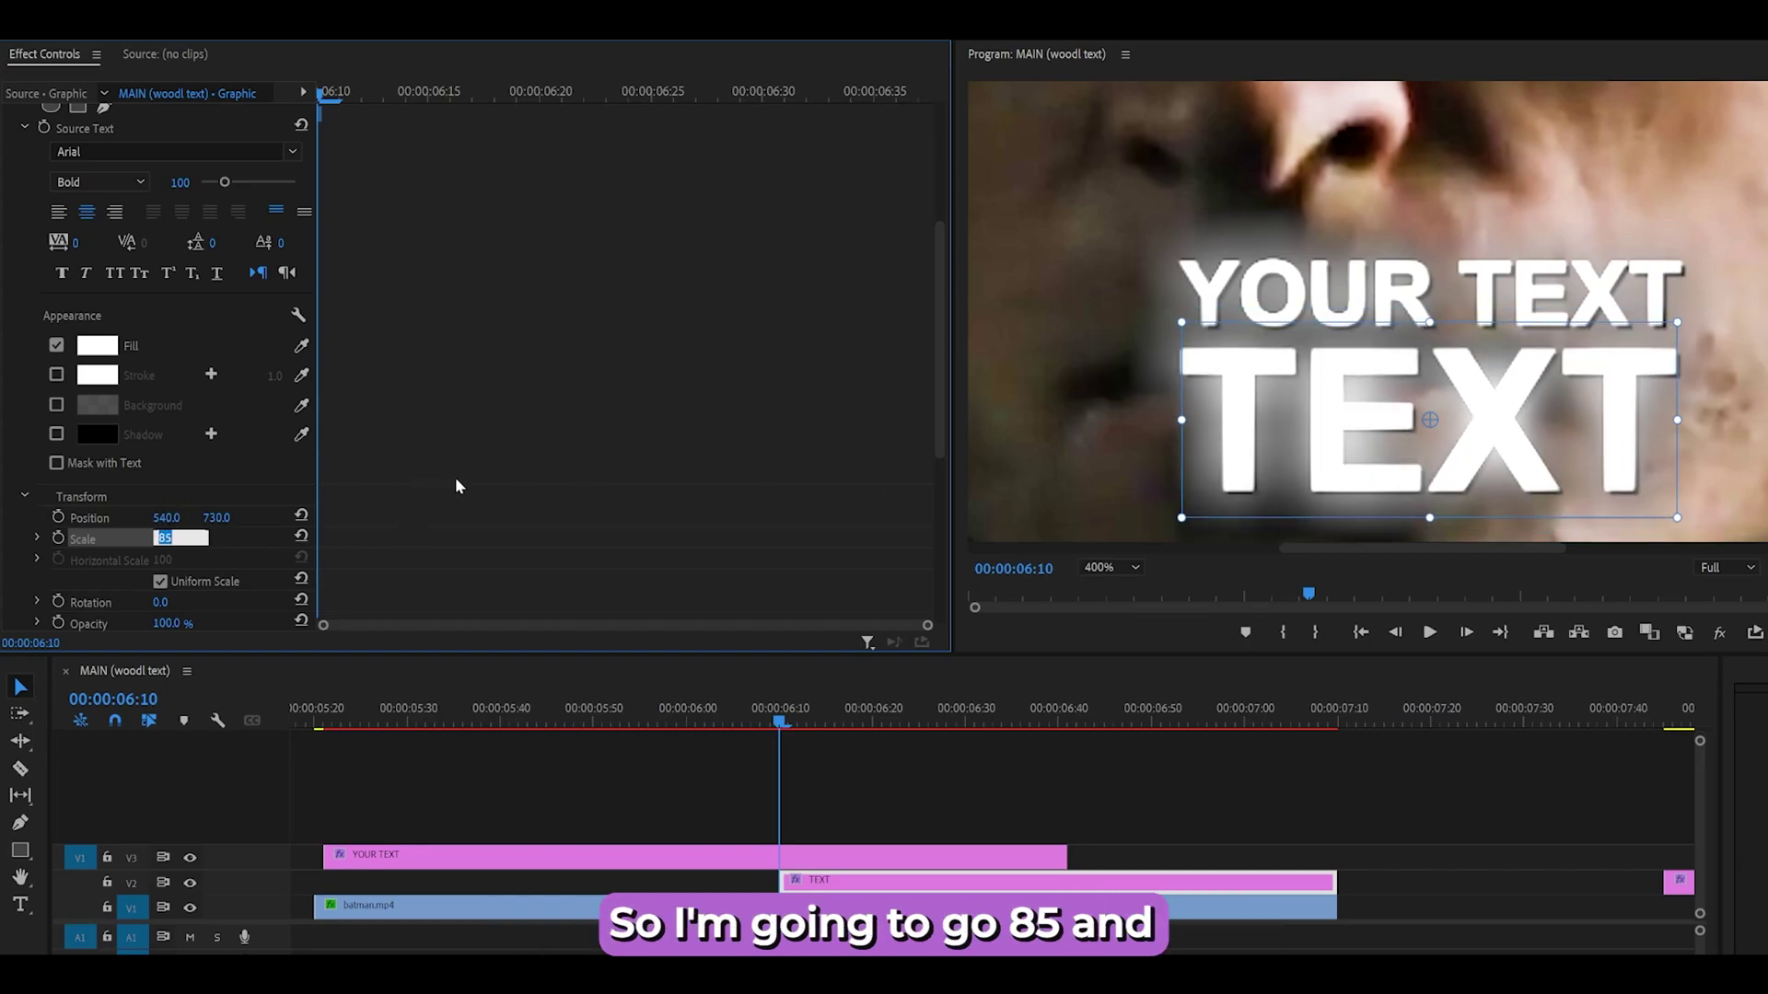
Step: Set the TEXT layer's vertical position to 725 and check both lines in the full frame
{"action": "left_click", "coordinate": [455, 476]}
{"action": "left_click_drag", "start_coordinate": [216, 517], "coordinate": [210, 517]}
{"action": "left_click", "coordinate": [218, 519]}
{"action": "type", "text": "725"}
{"action": "key", "text": "Return"}
{"action": "left_click", "coordinate": [472, 477]}
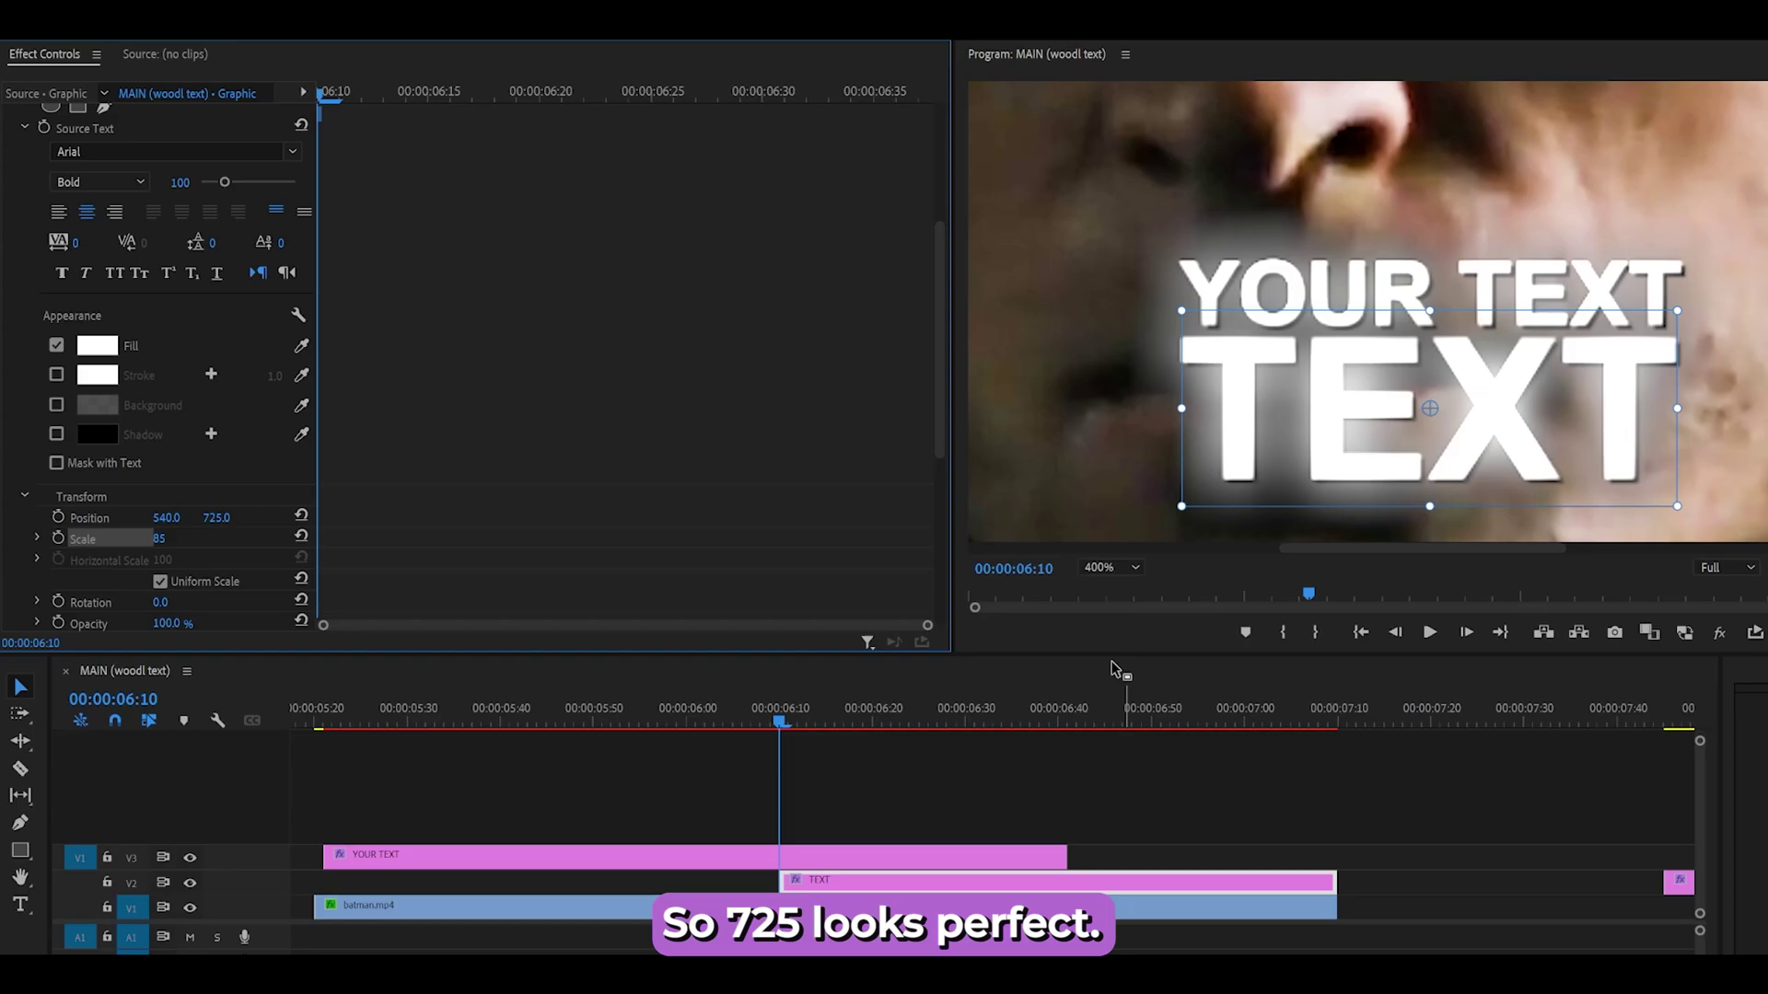
{"action": "left_click", "coordinate": [1107, 567]}
{"action": "left_click", "coordinate": [1103, 586]}
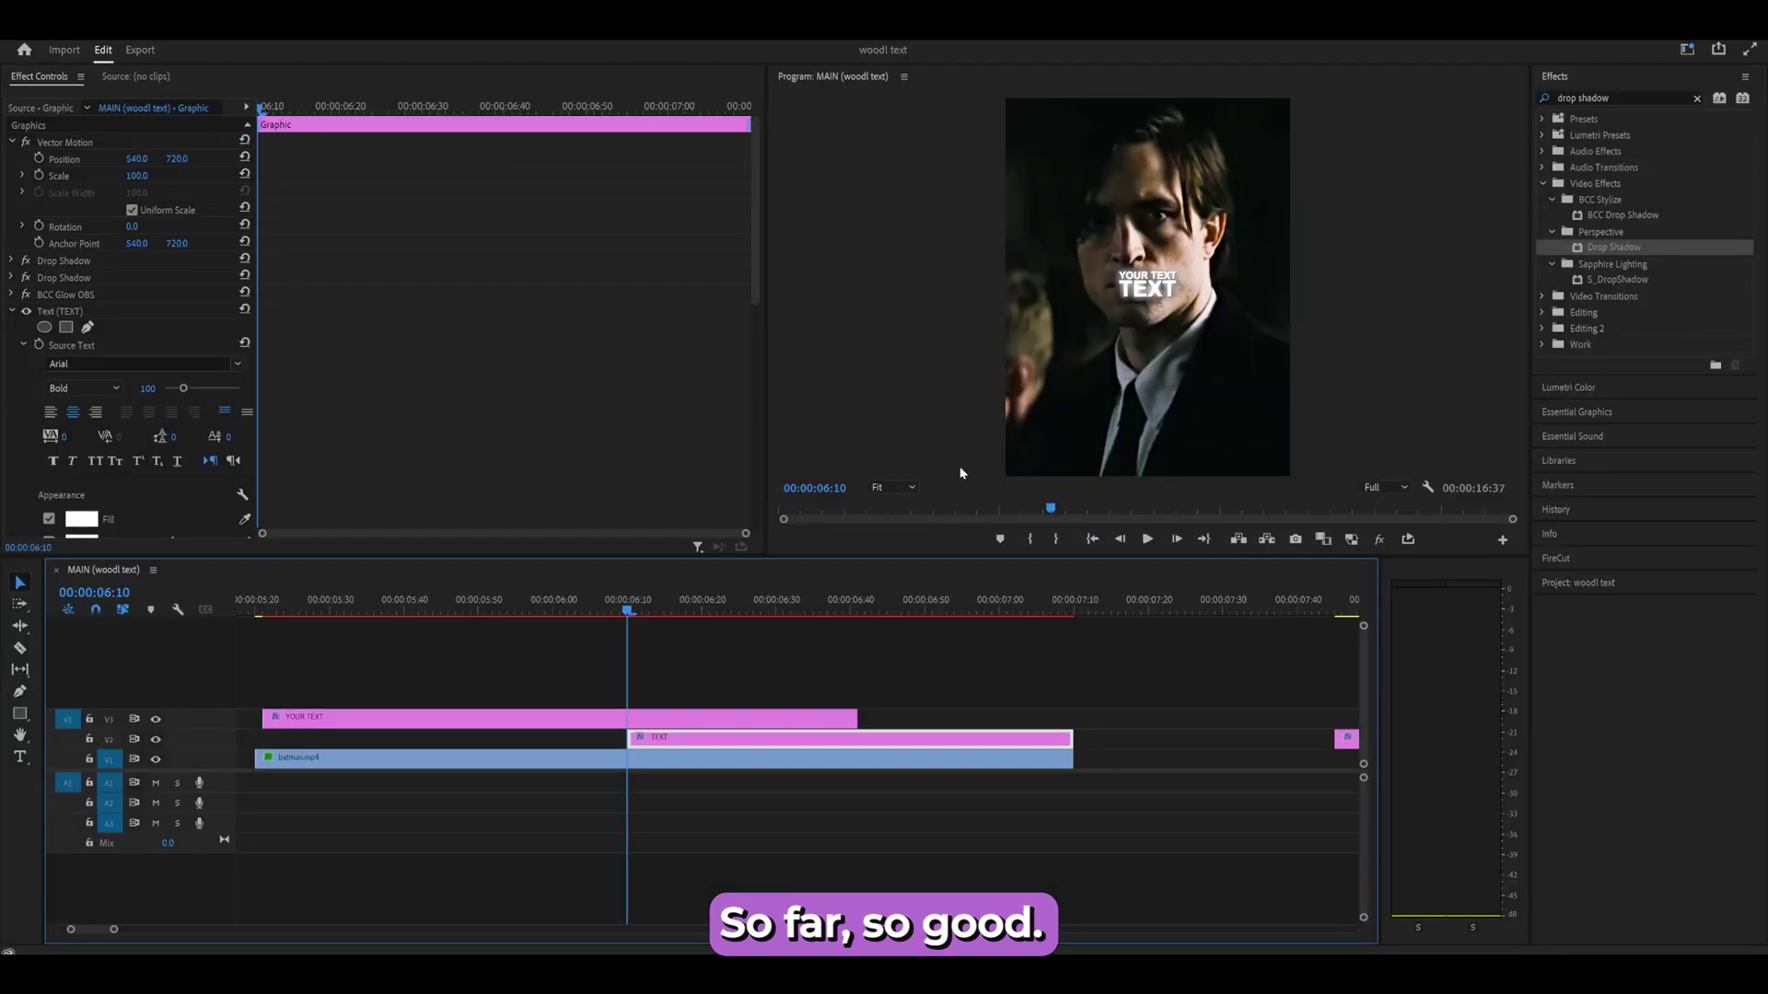
Step: Turn on keyframing for the TEXT layer's Scale and Position at 00:00:06:10
{"action": "scroll", "coordinate": [894, 490], "scroll_direction": "down", "scroll_amount": 8}
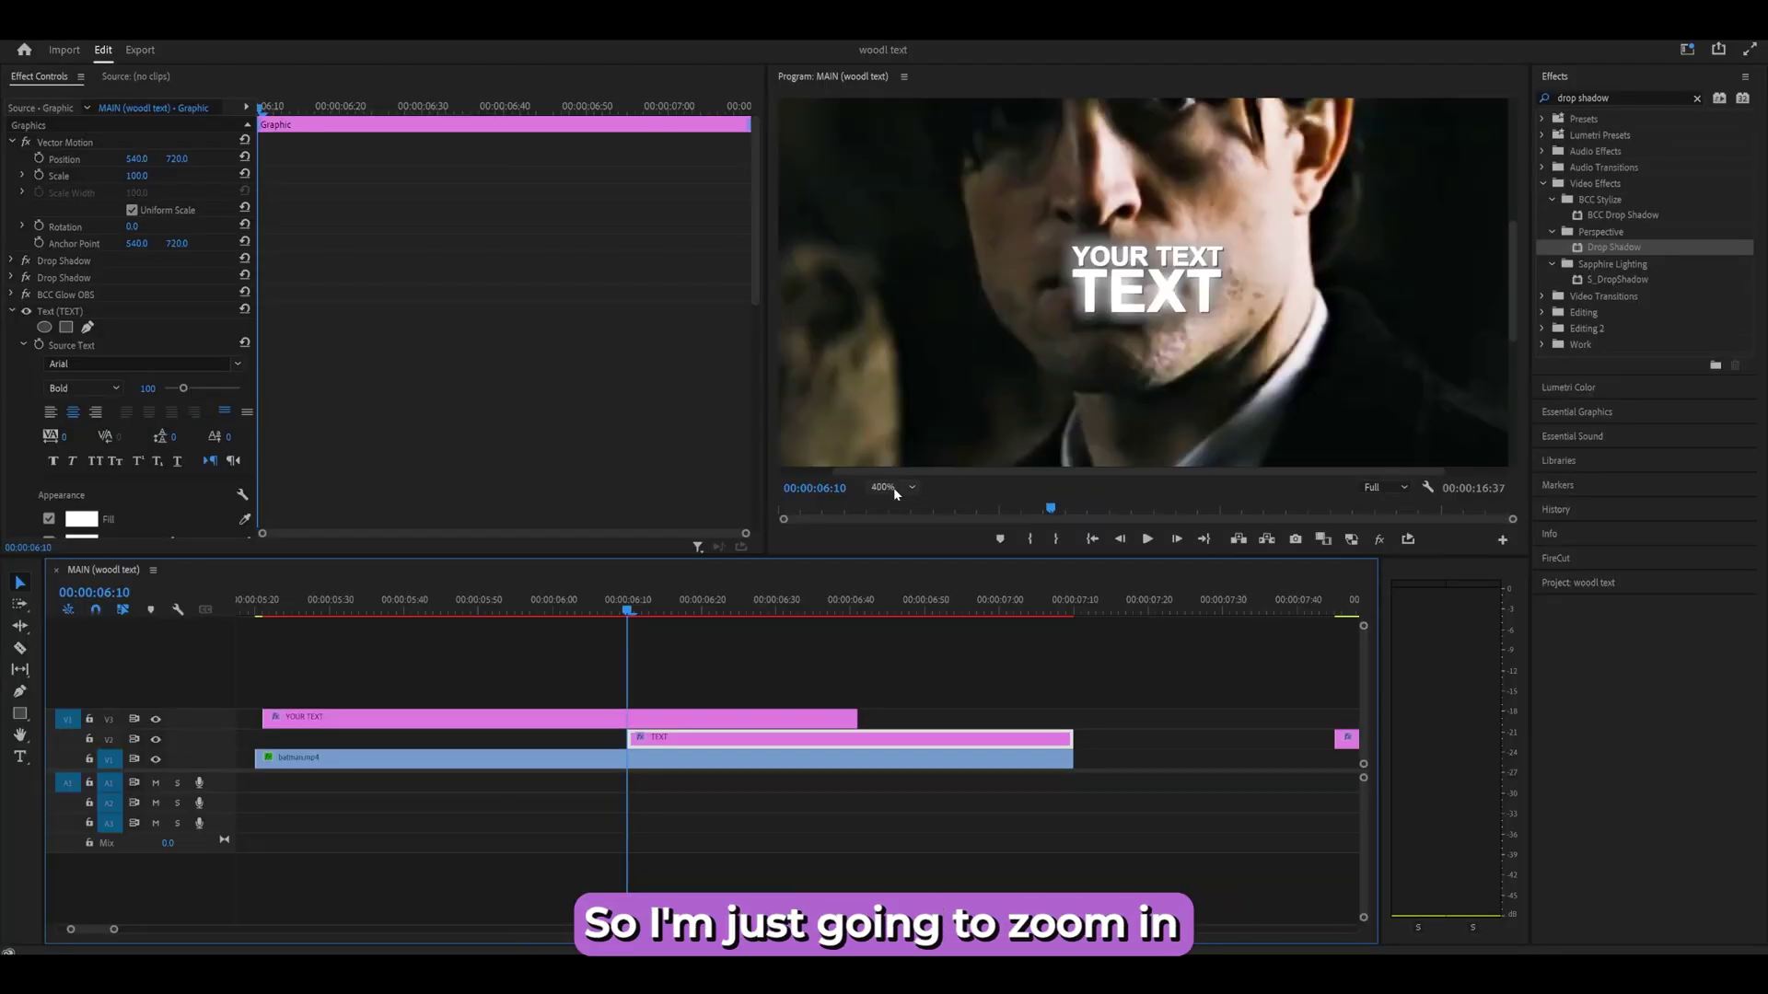
{"action": "scroll", "coordinate": [53, 352], "scroll_direction": "down", "scroll_amount": 6}
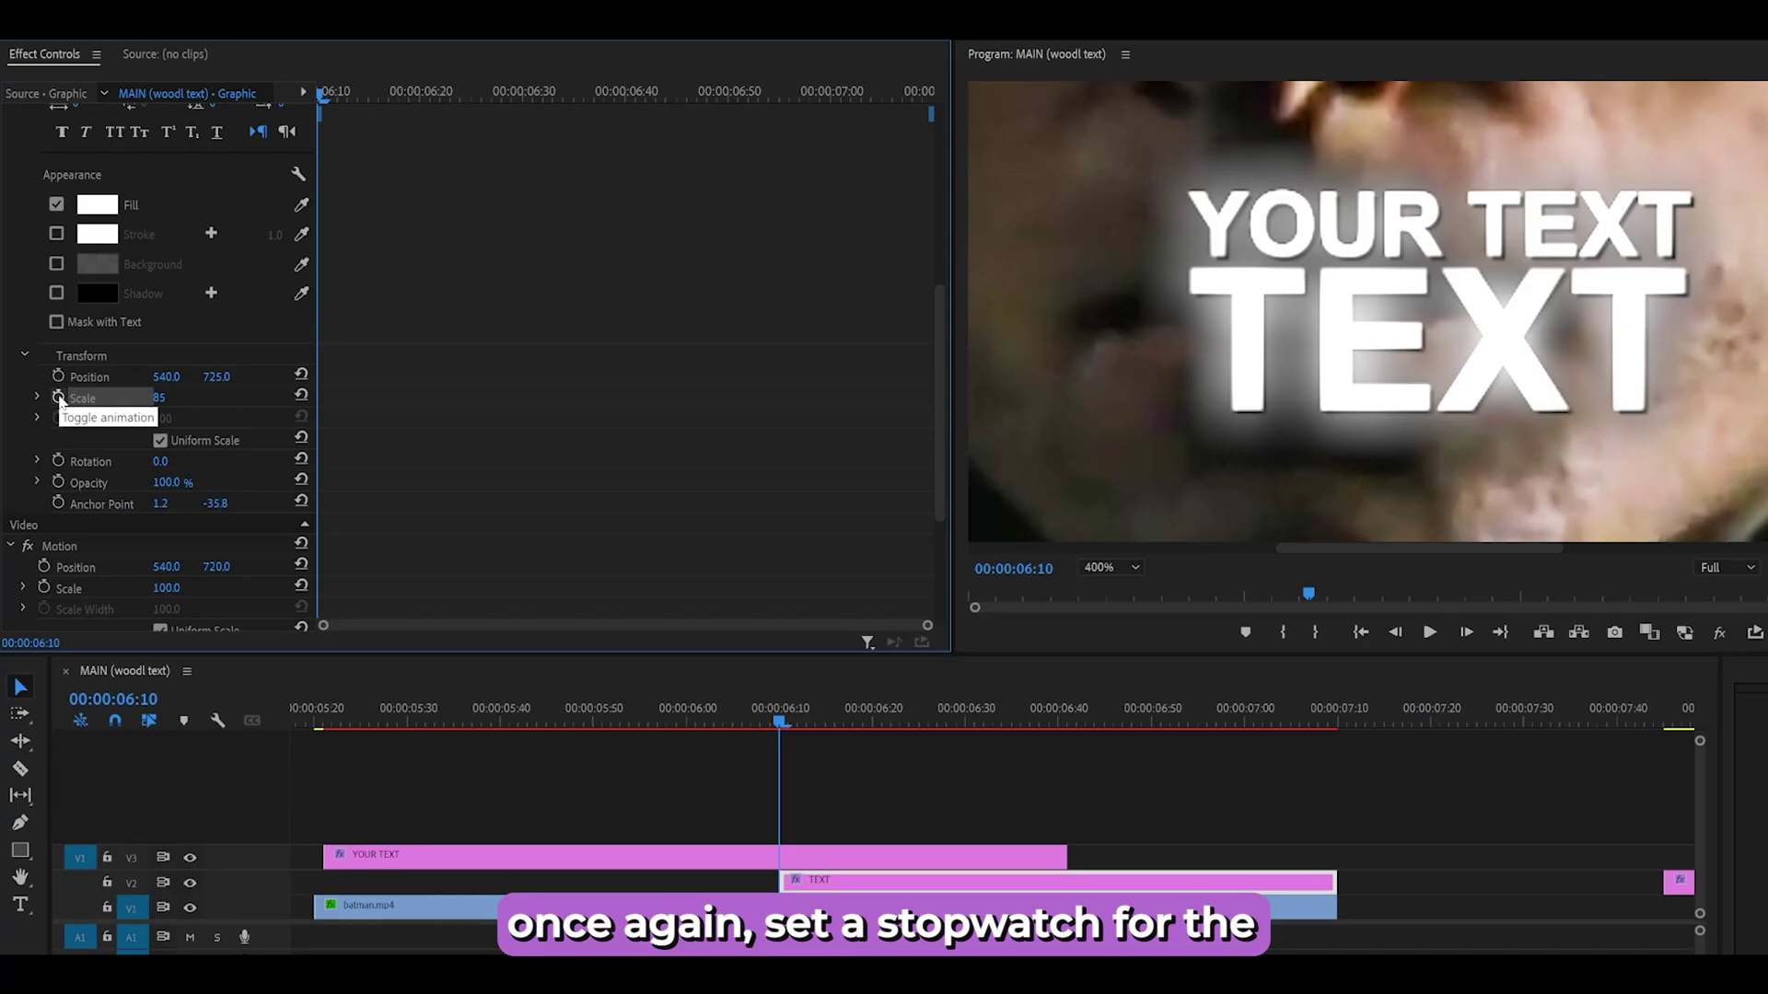
{"action": "left_click", "coordinate": [58, 376]}
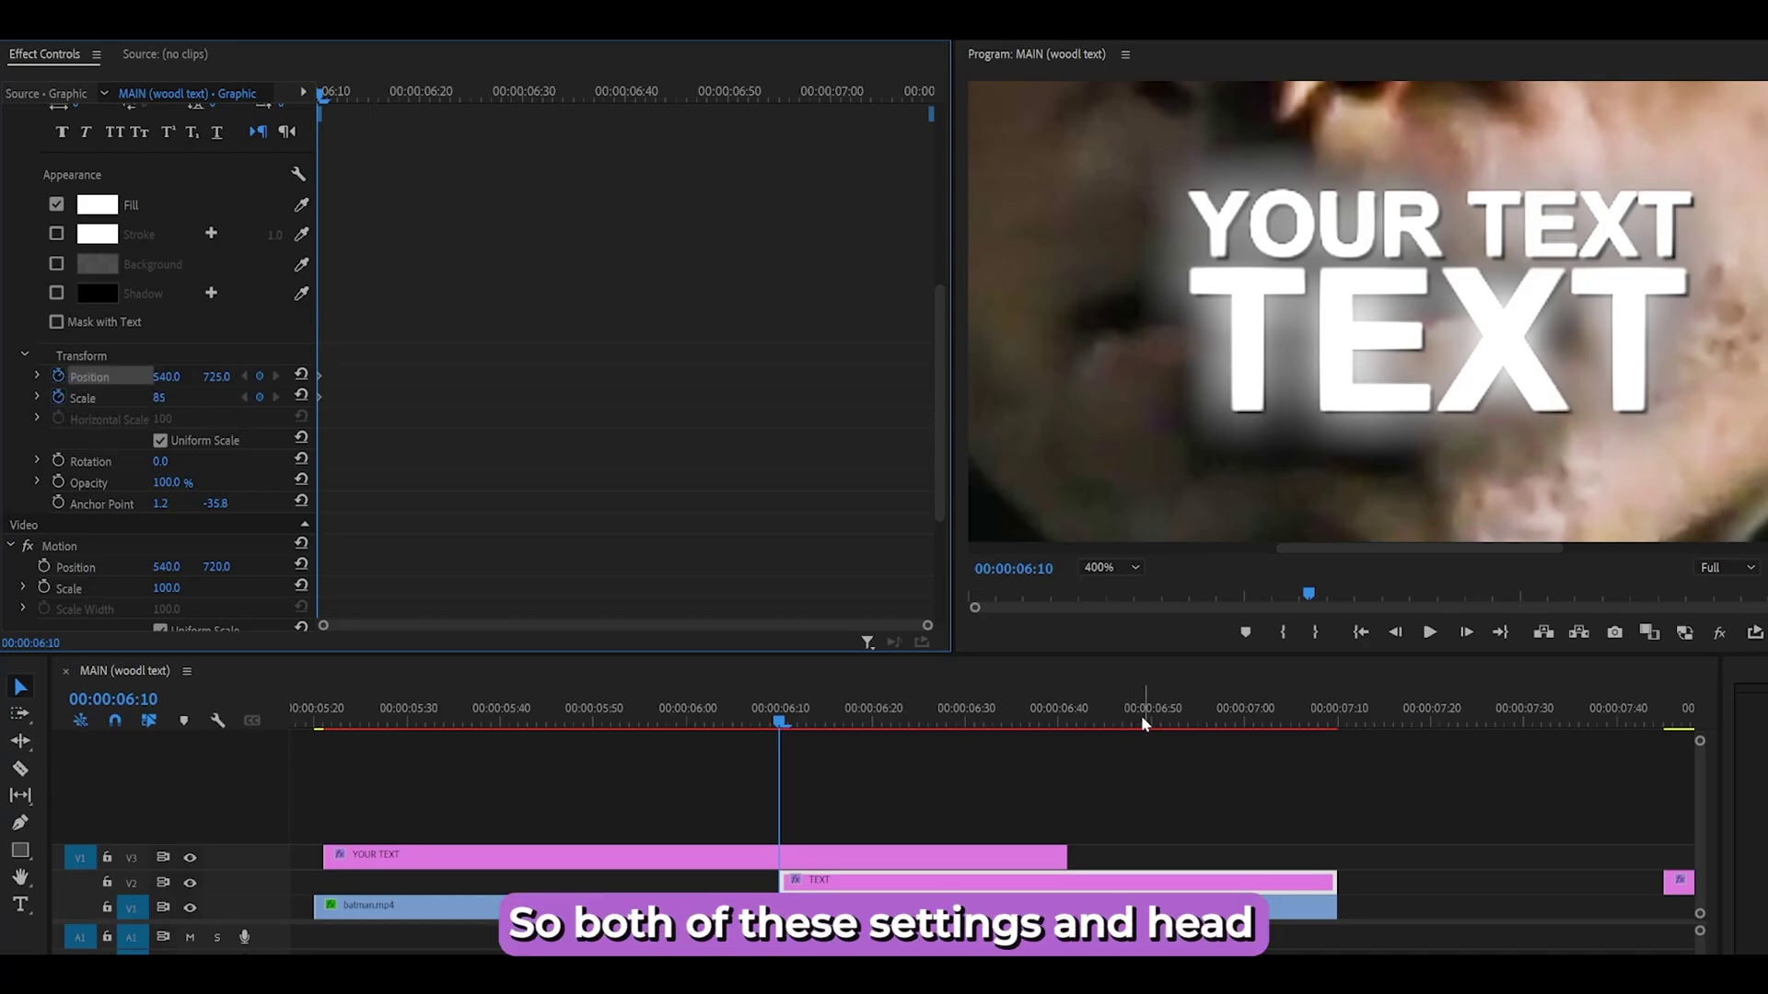
Step: Shorten the TEXT clip on V2 to end at about 00:00:06:53 and move the playhead near its end
{"action": "left_click_drag", "start_coordinate": [1145, 724], "coordinate": [1327, 720]}
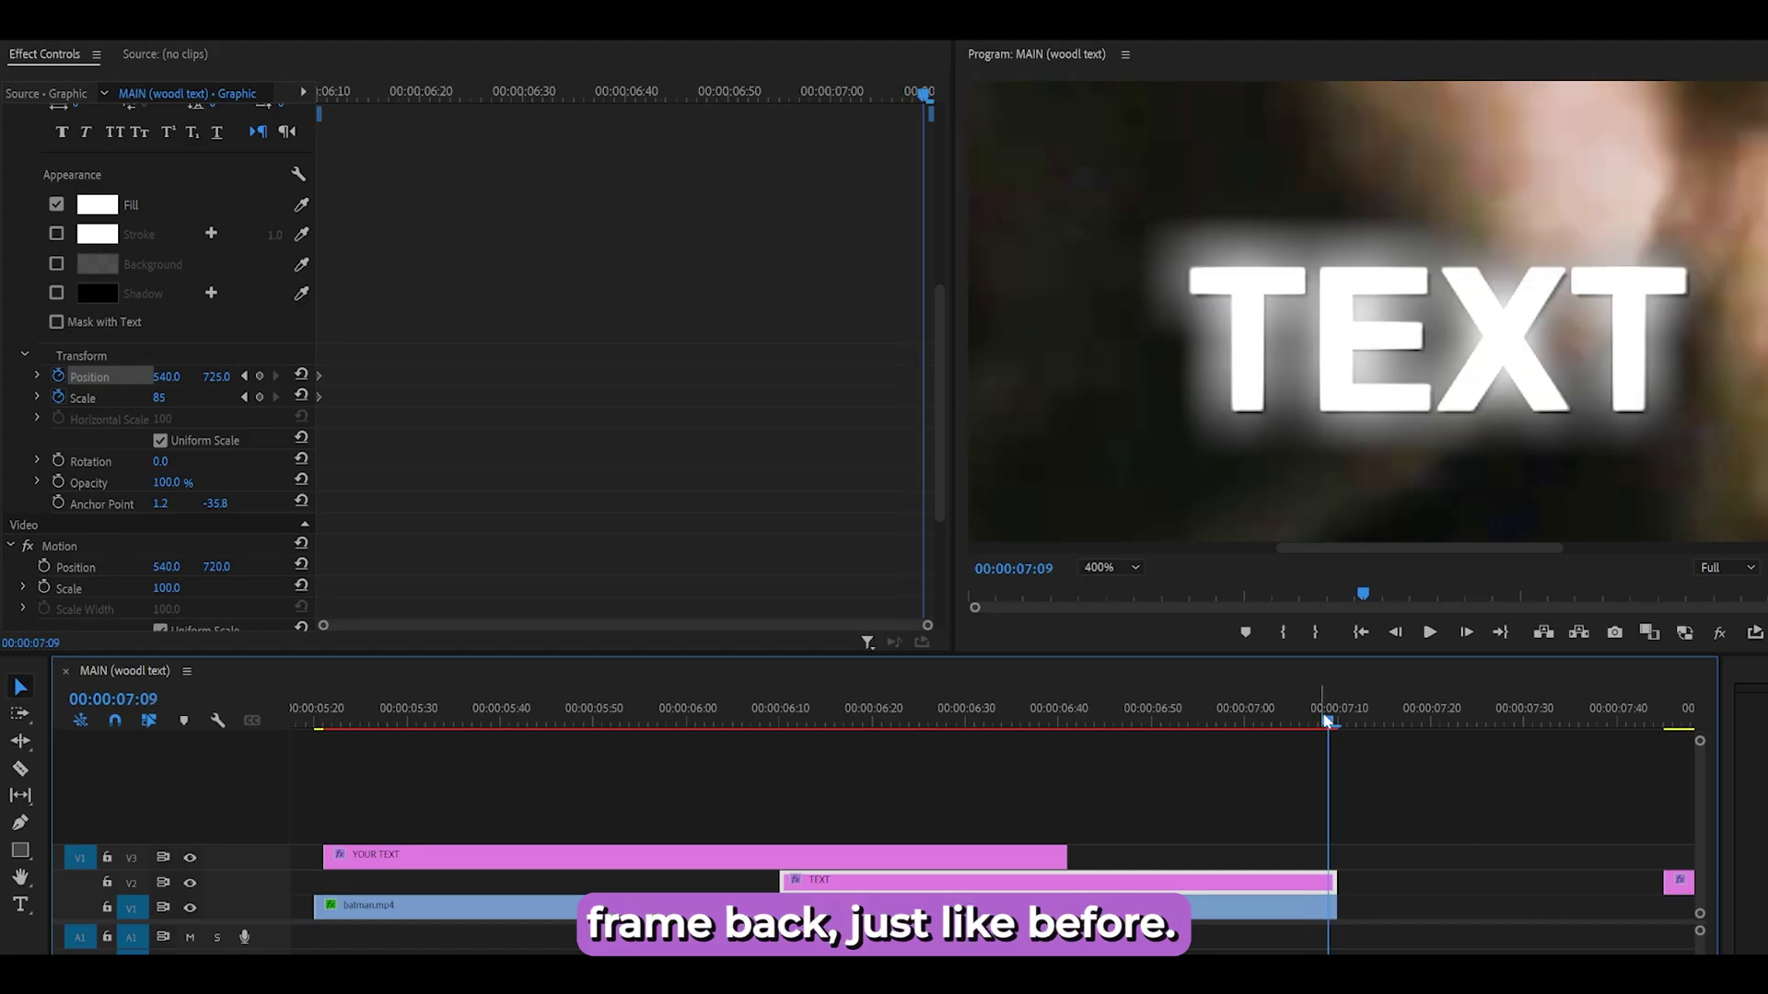
{"action": "left_click_drag", "start_coordinate": [1334, 881], "coordinate": [1142, 836]}
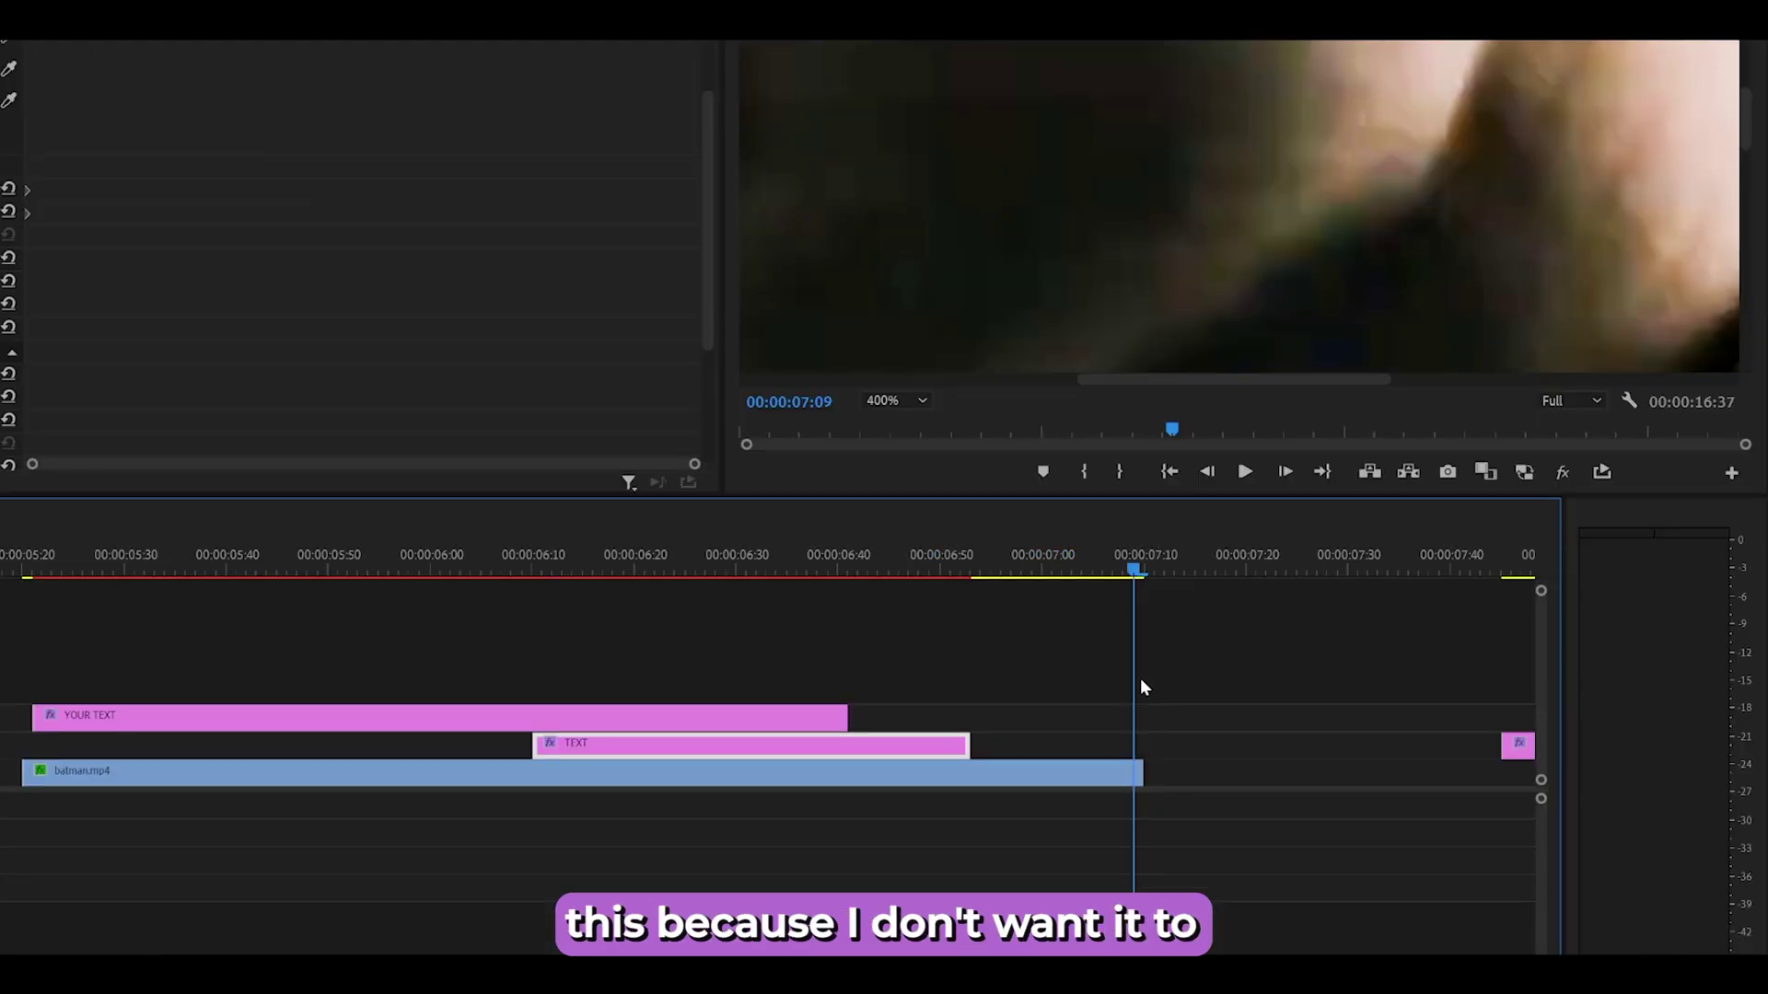
{"action": "left_click", "coordinate": [960, 564]}
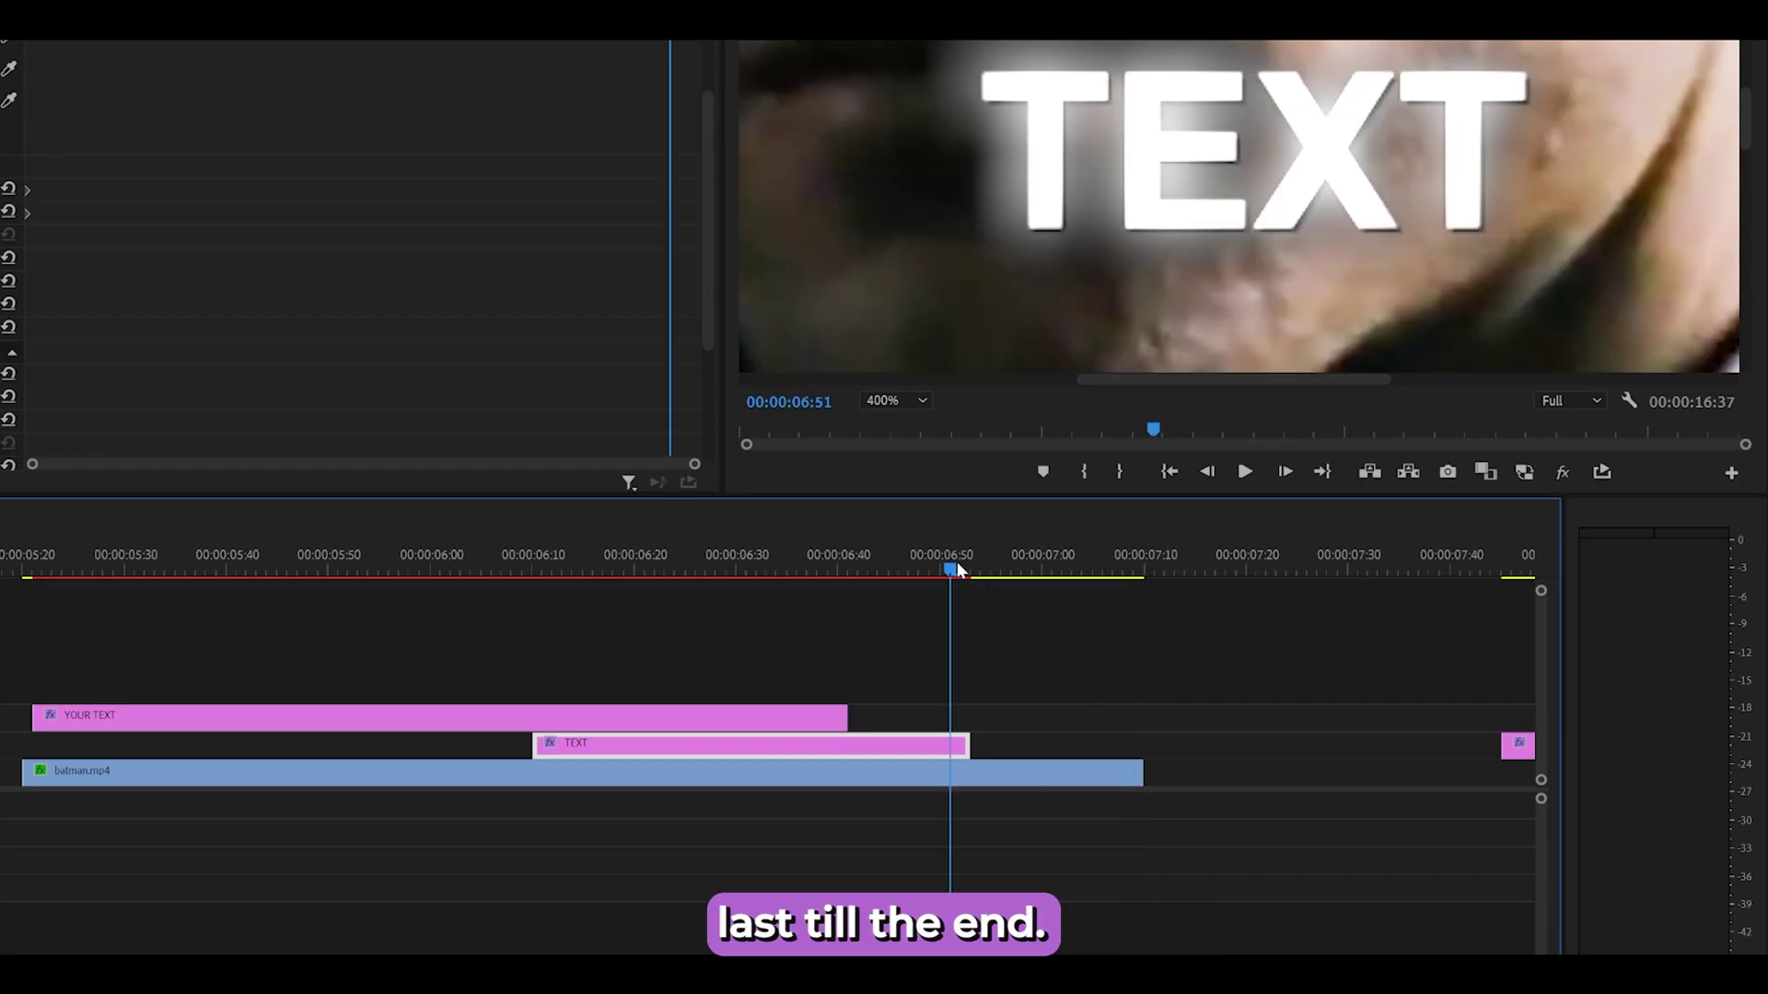
Step: Add a scale keyframe at 00:00:06:52 that enlarges the TEXT layer by 5
{"action": "scroll", "coordinate": [330, 221], "scroll_direction": "down", "scroll_amount": 2}
{"action": "left_click", "coordinate": [161, 363]}
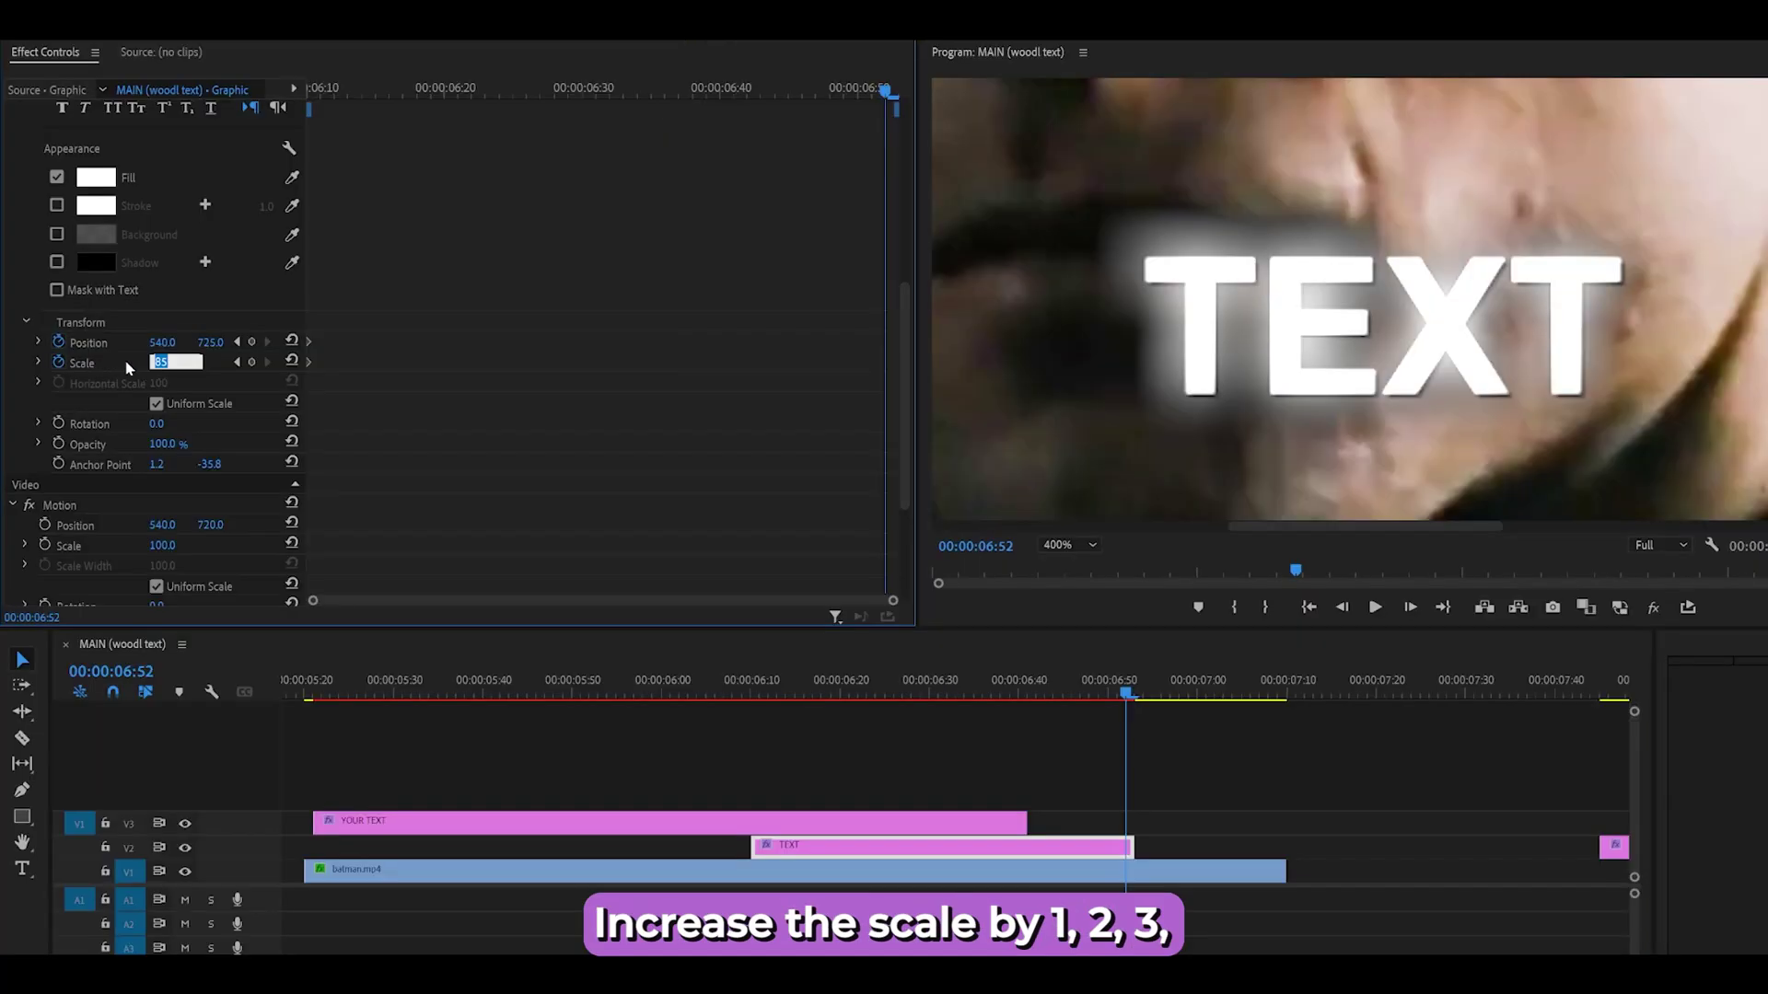
{"action": "key", "text": "Up"}
{"action": "key", "text": "Up"}
{"action": "key", "text": "Up"}
{"action": "key", "text": "Up"}
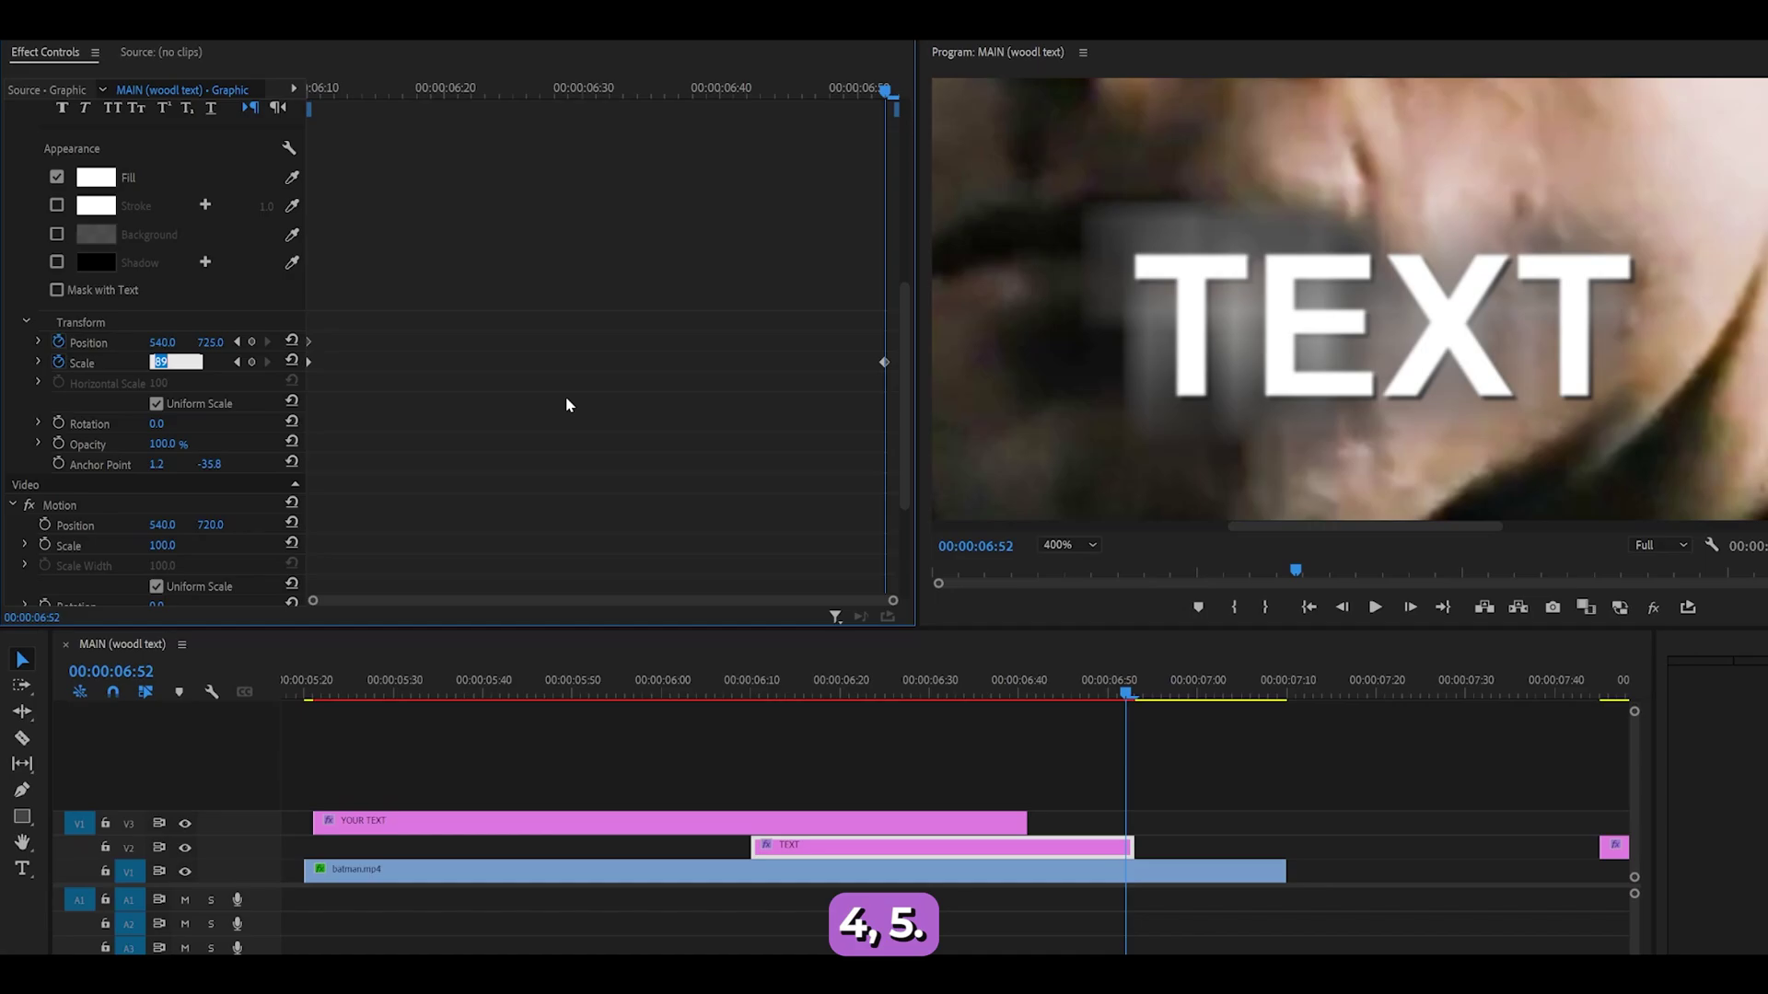
Step: Examine the spacing between the YOUR TEXT and TEXT lines from about 00:00:06:36 to 00:00:06:43 for overlap
{"action": "left_click", "coordinate": [1033, 697]}
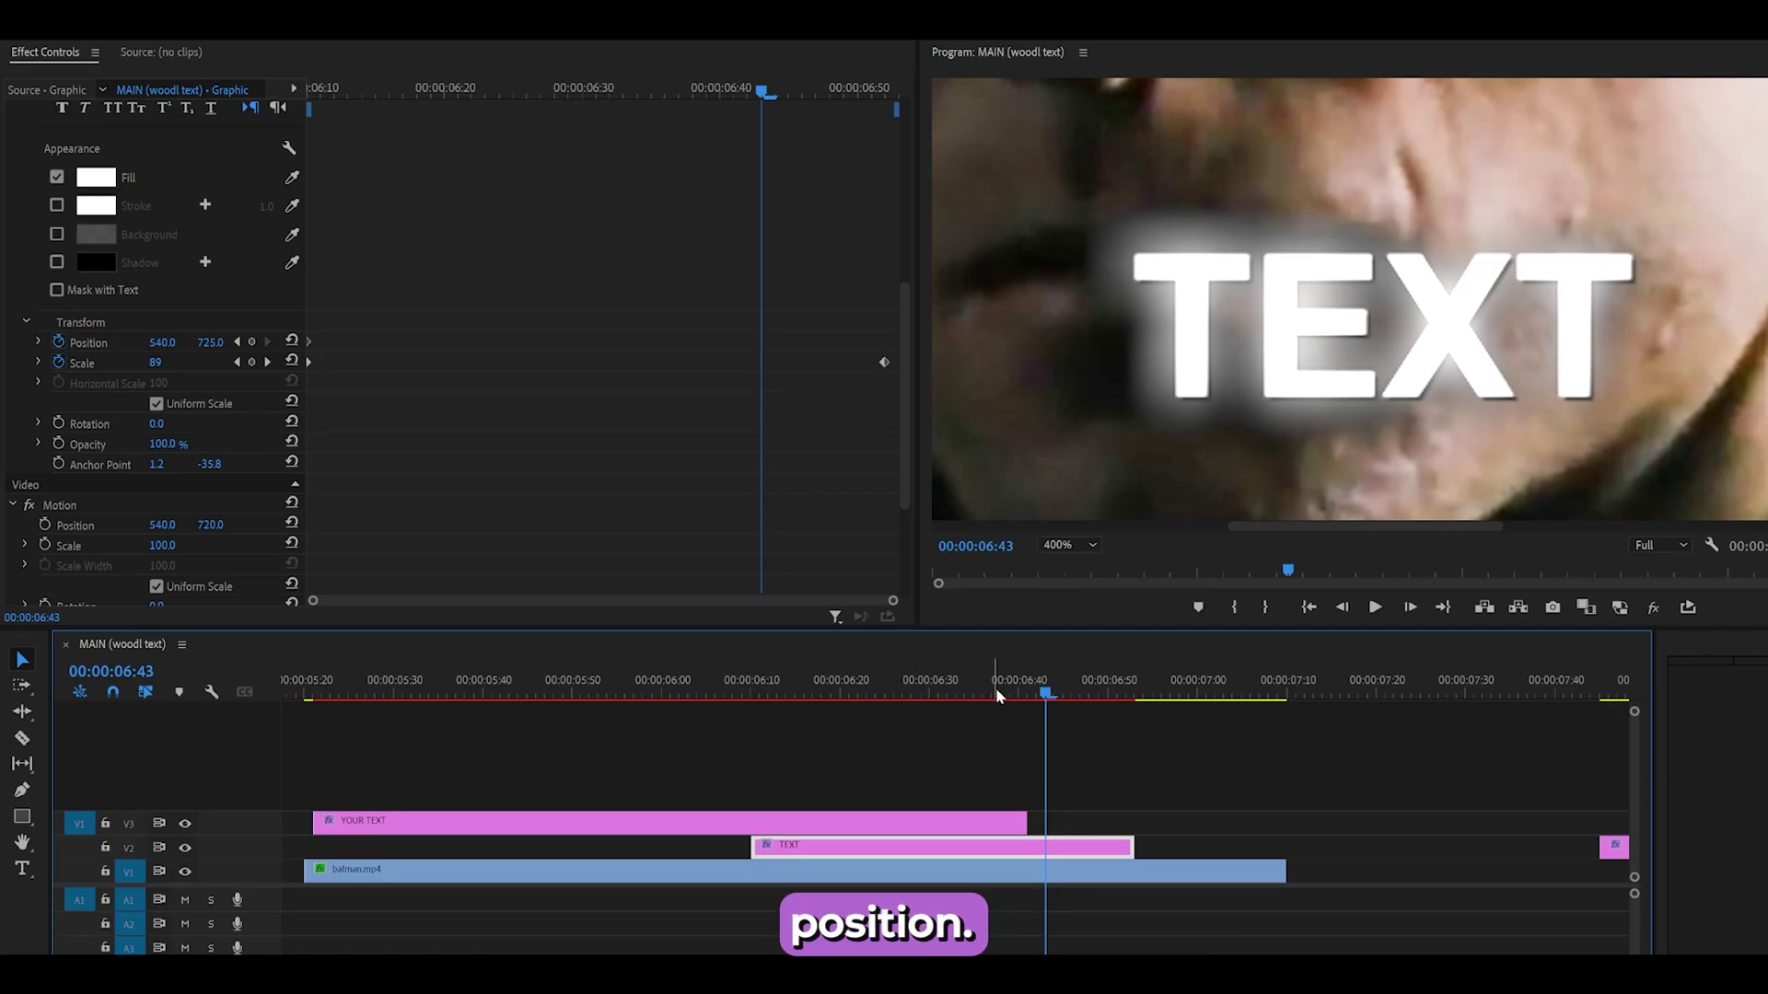
{"action": "key", "text": "Left"}
{"action": "key", "text": "Left"}
{"action": "key", "text": "Left"}
{"action": "key", "text": "Left"}
{"action": "key", "text": "Left"}
{"action": "key", "text": "Left"}
{"action": "key", "text": "Left"}
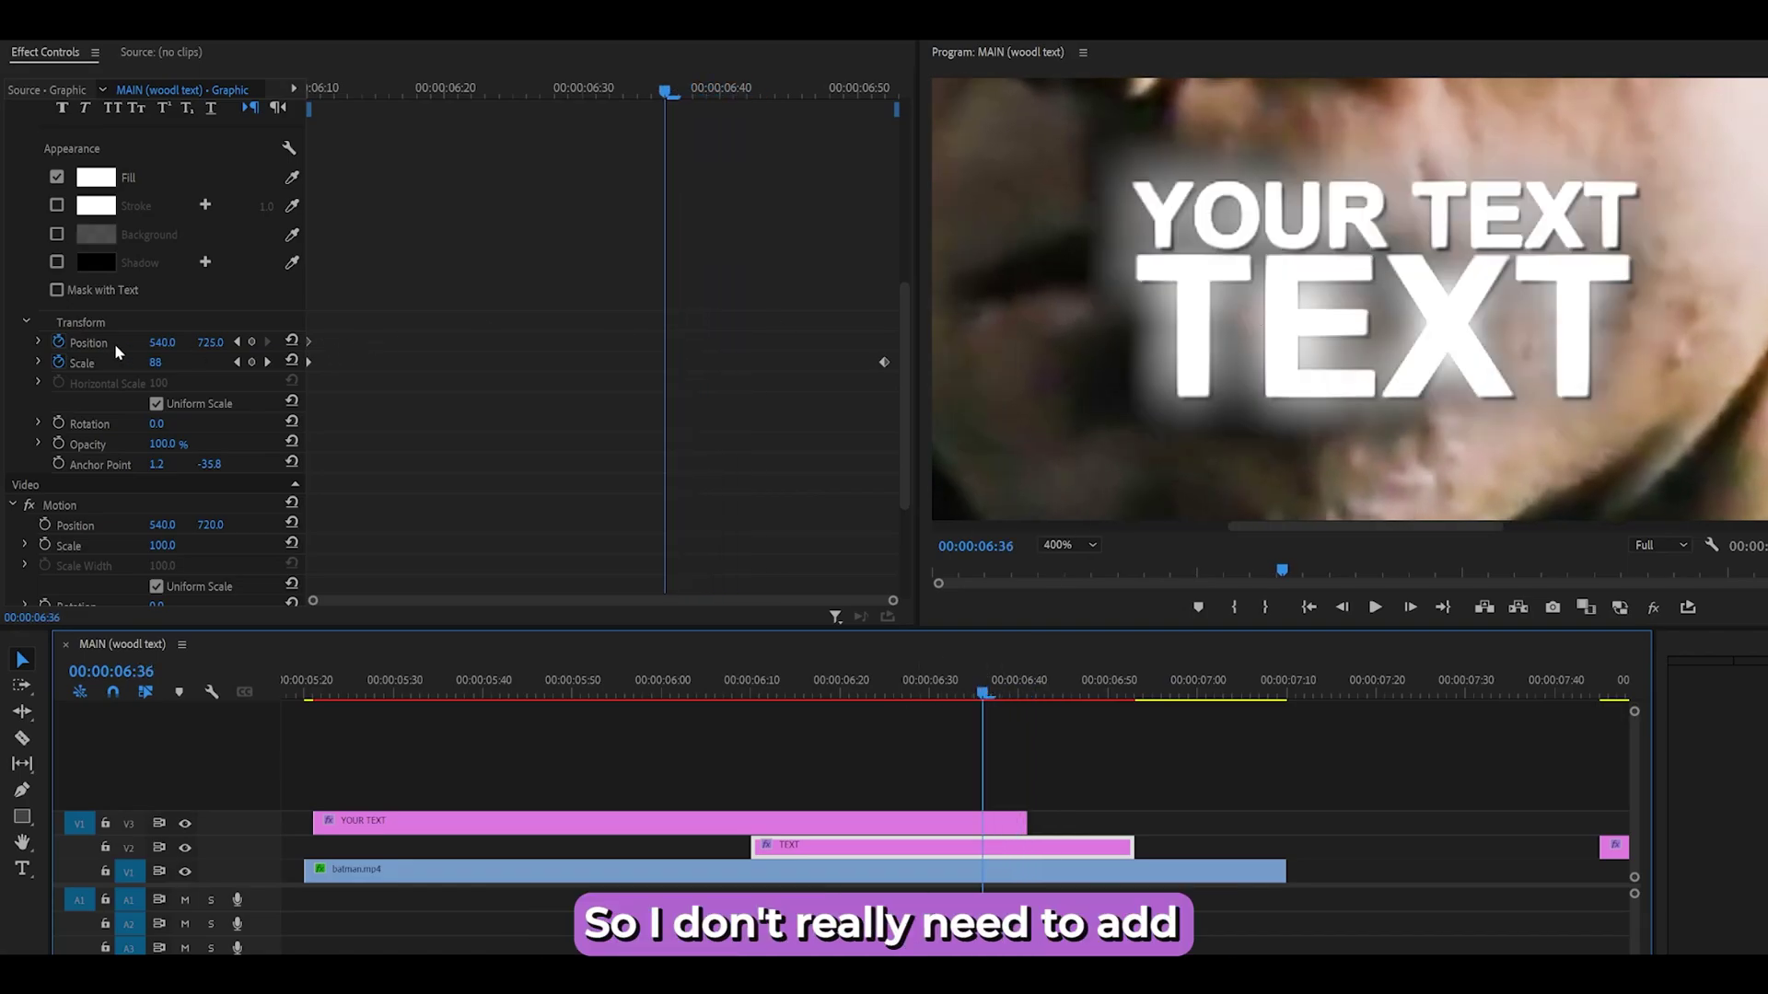
{"action": "key", "text": "Right"}
{"action": "key", "text": "Right"}
{"action": "key", "text": "Right"}
{"action": "key", "text": "Right"}
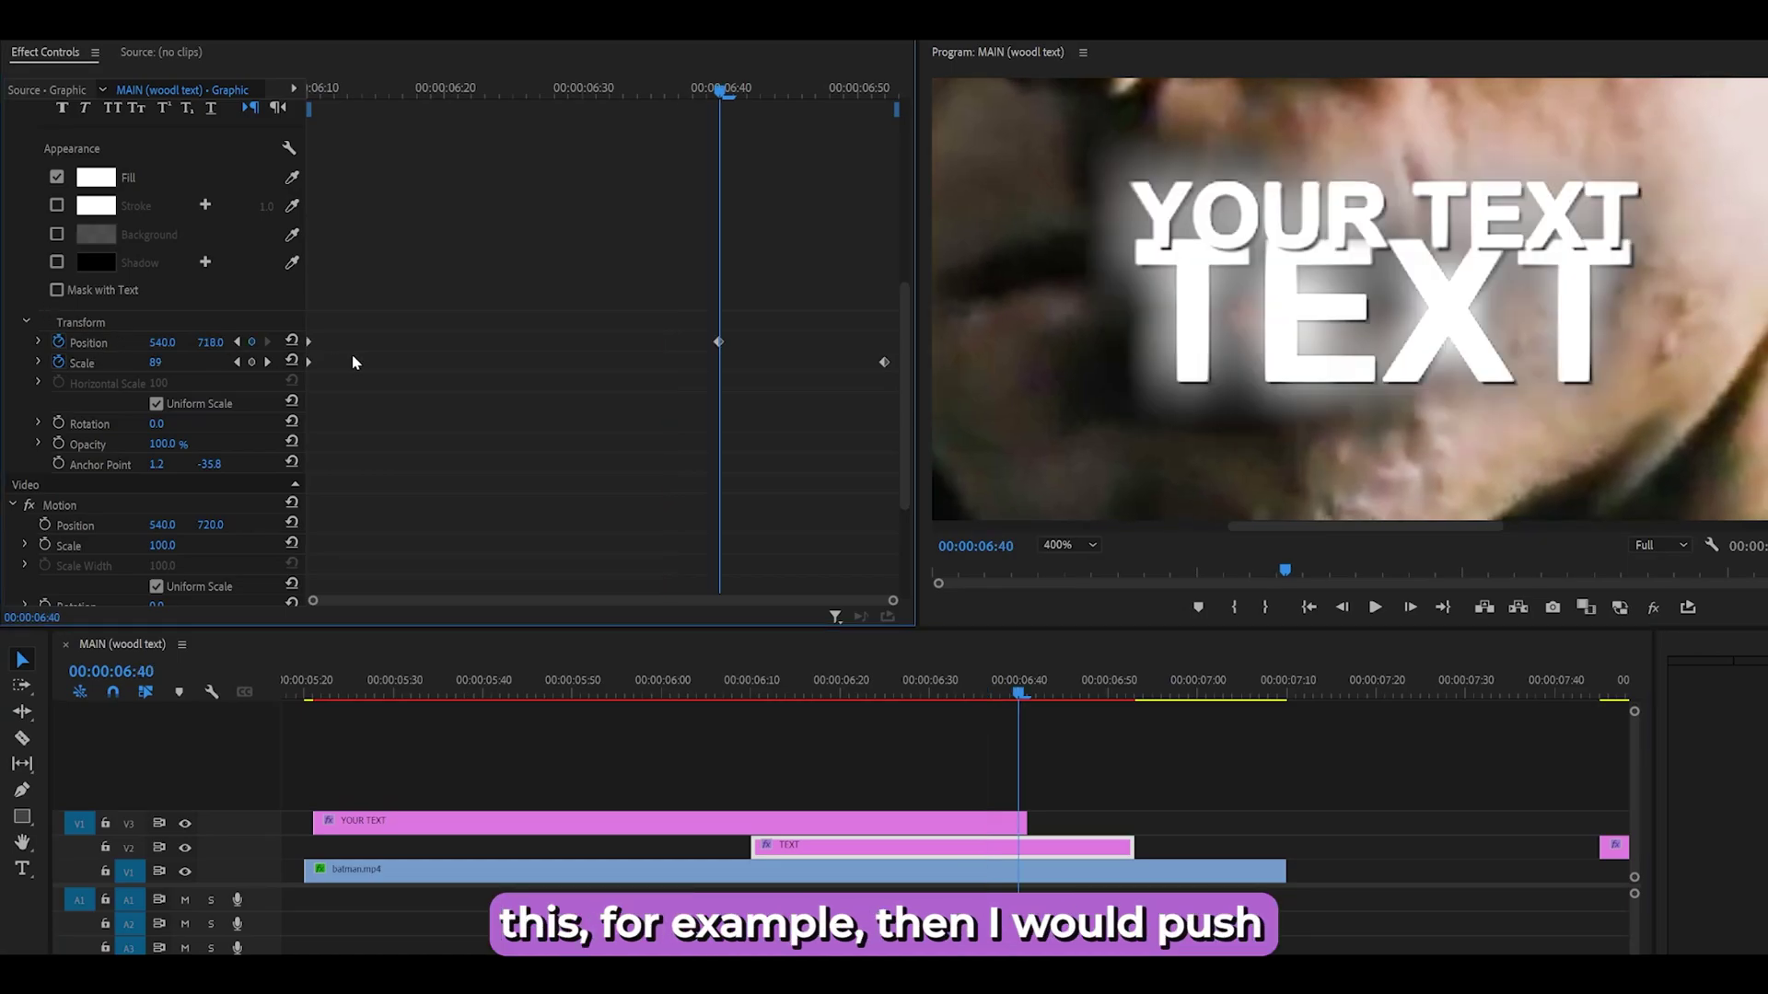
Step: Keyframe the TEXT layer's vertical position at 730 and align that keyframe with the scale keyframe at 00:00:06:52
{"action": "left_click", "coordinate": [217, 343]}
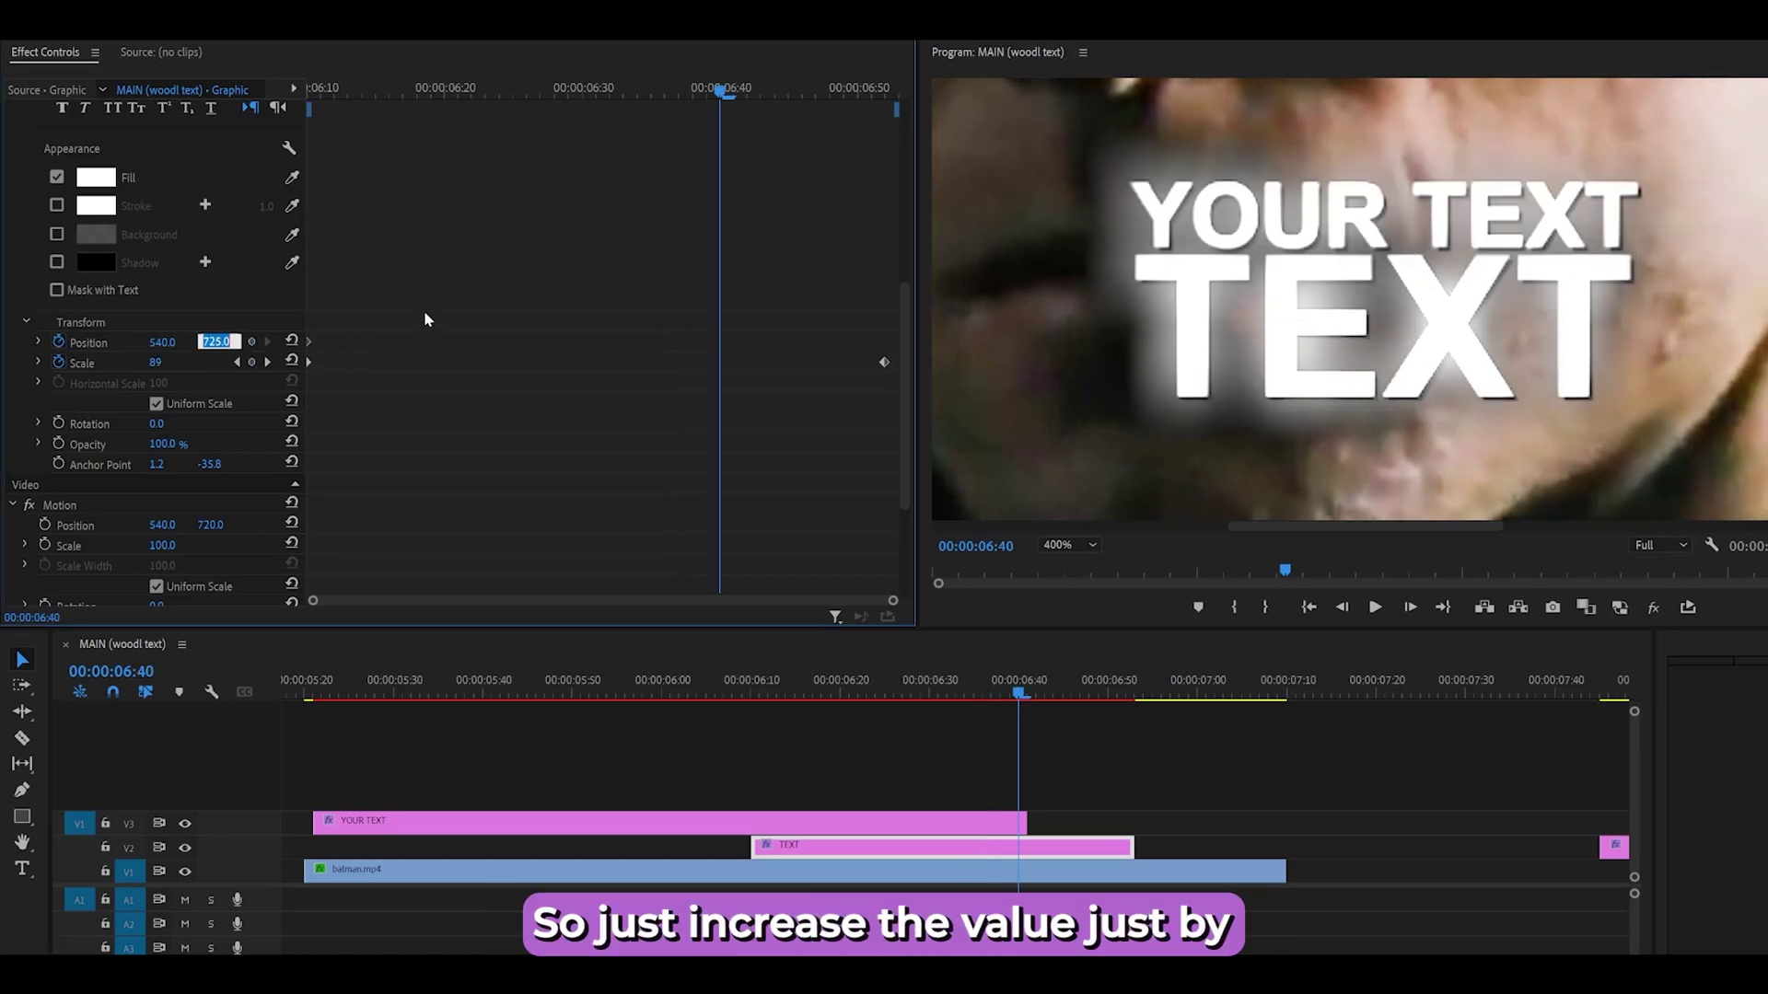
{"action": "key", "text": "Up"}
{"action": "key", "text": "Up"}
{"action": "key", "text": "Up"}
{"action": "key", "text": "Up"}
{"action": "key", "text": "Up"}
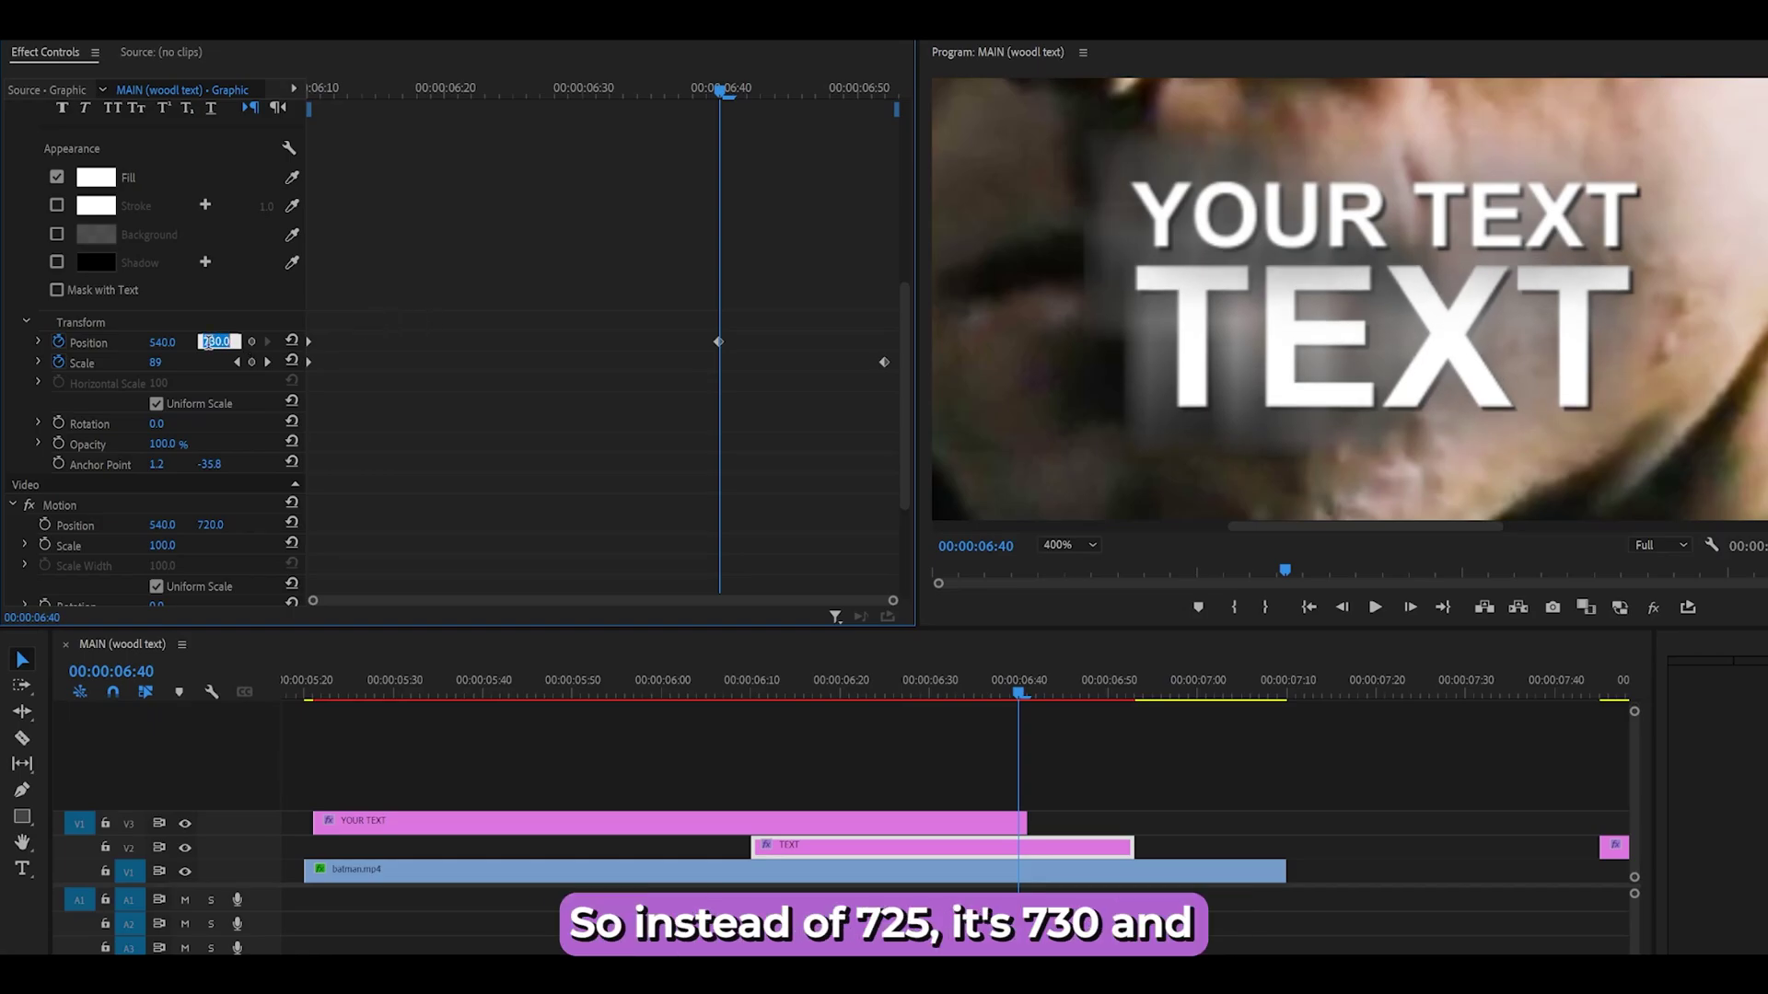
{"action": "key", "text": "Return"}
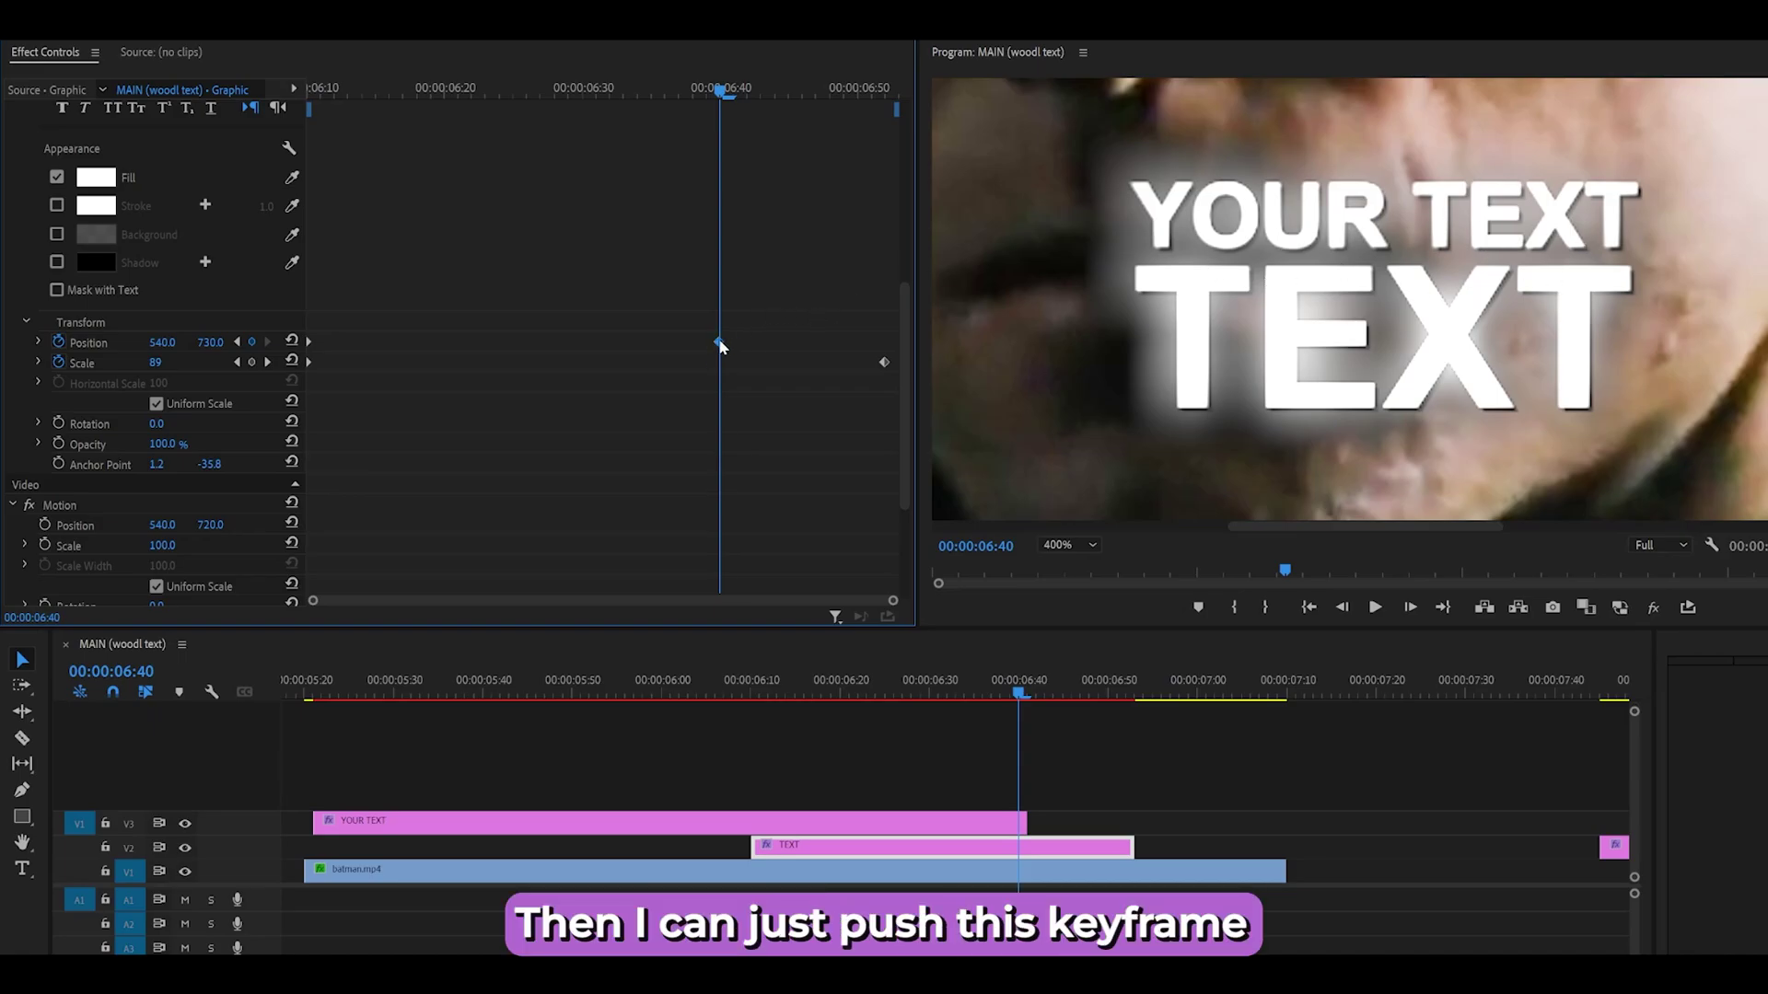
{"action": "left_click_drag", "start_coordinate": [718, 342], "coordinate": [879, 344]}
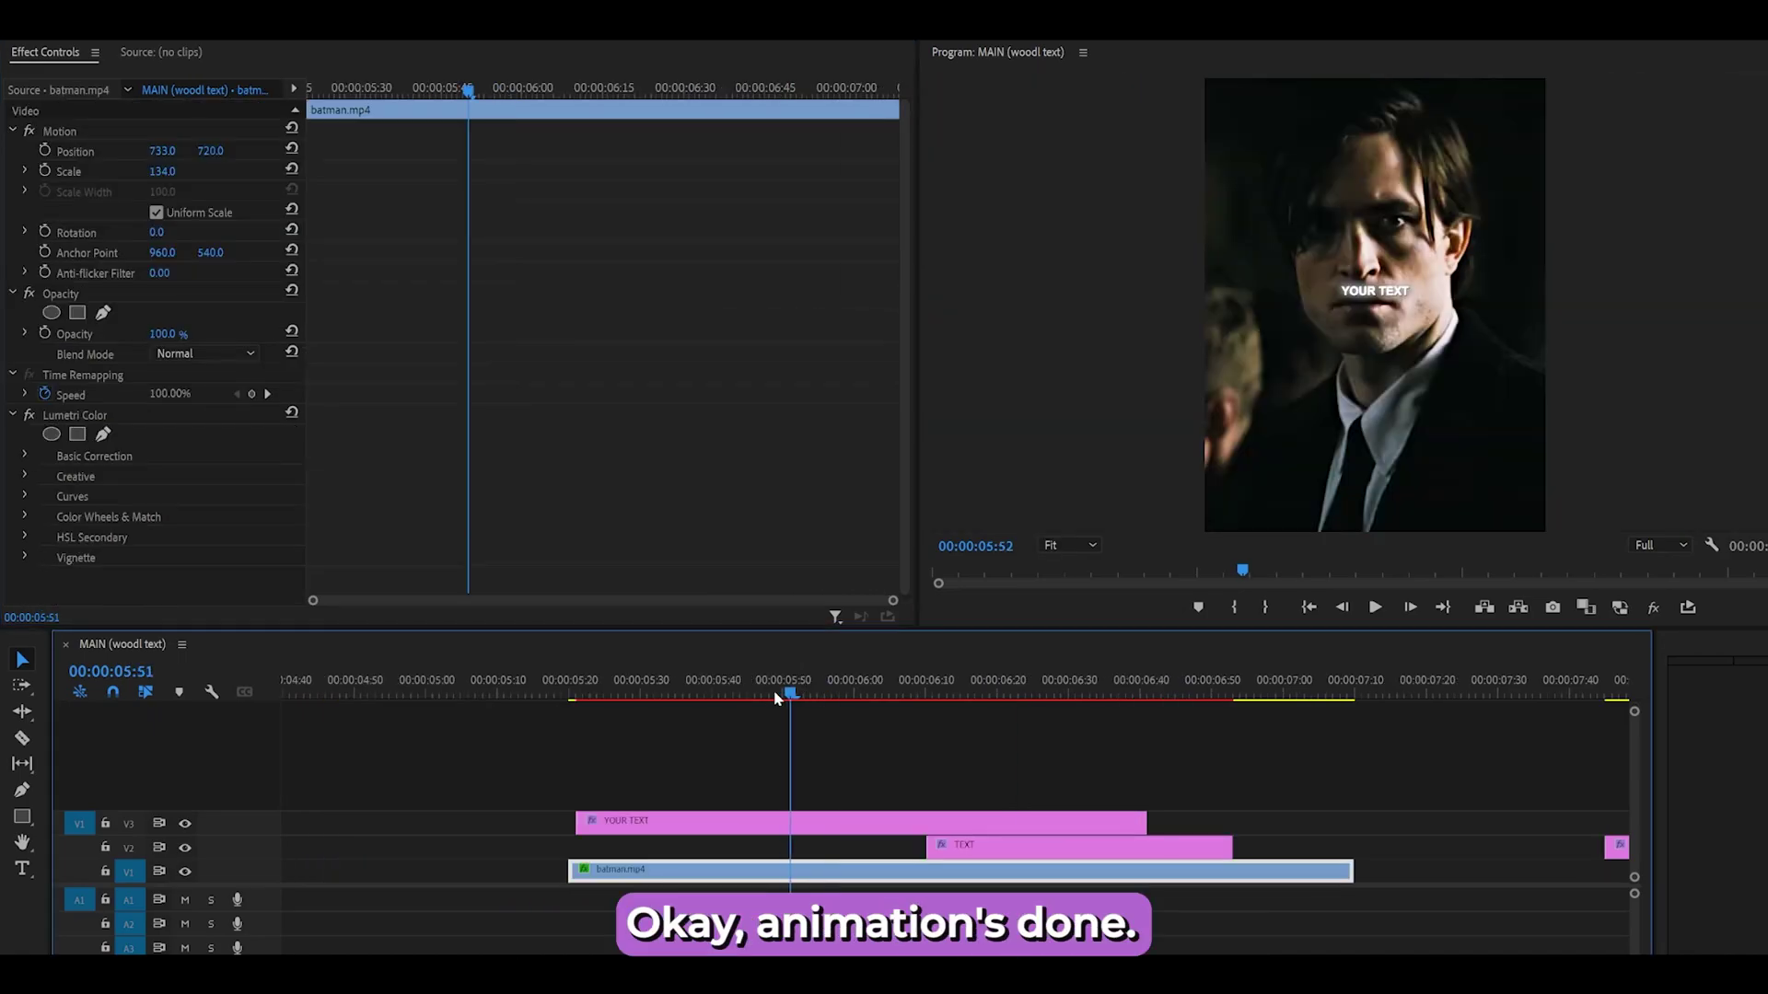
{"action": "left_click_drag", "start_coordinate": [774, 689], "coordinate": [888, 676]}
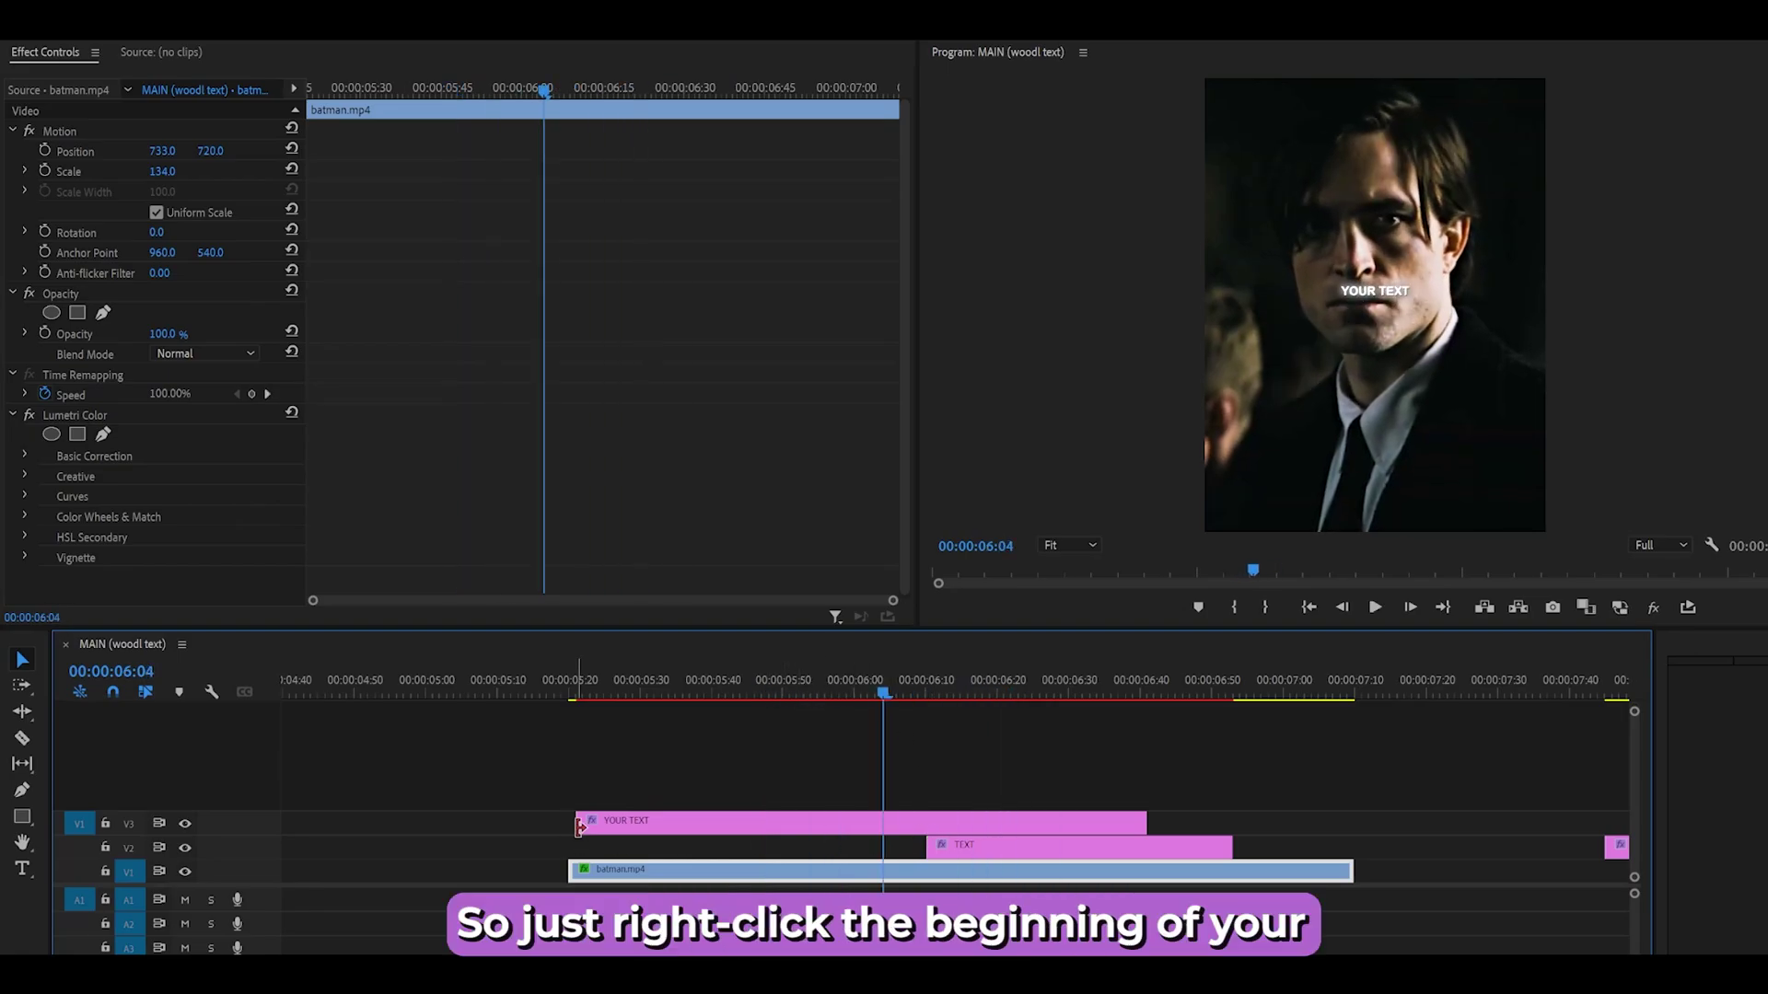
Step: Apply the default Cross Dissolve to the start of the YOUR TEXT clip with a duration of 12 frames
{"action": "scroll", "coordinate": [580, 825], "scroll_direction": "up", "scroll_amount": 3}
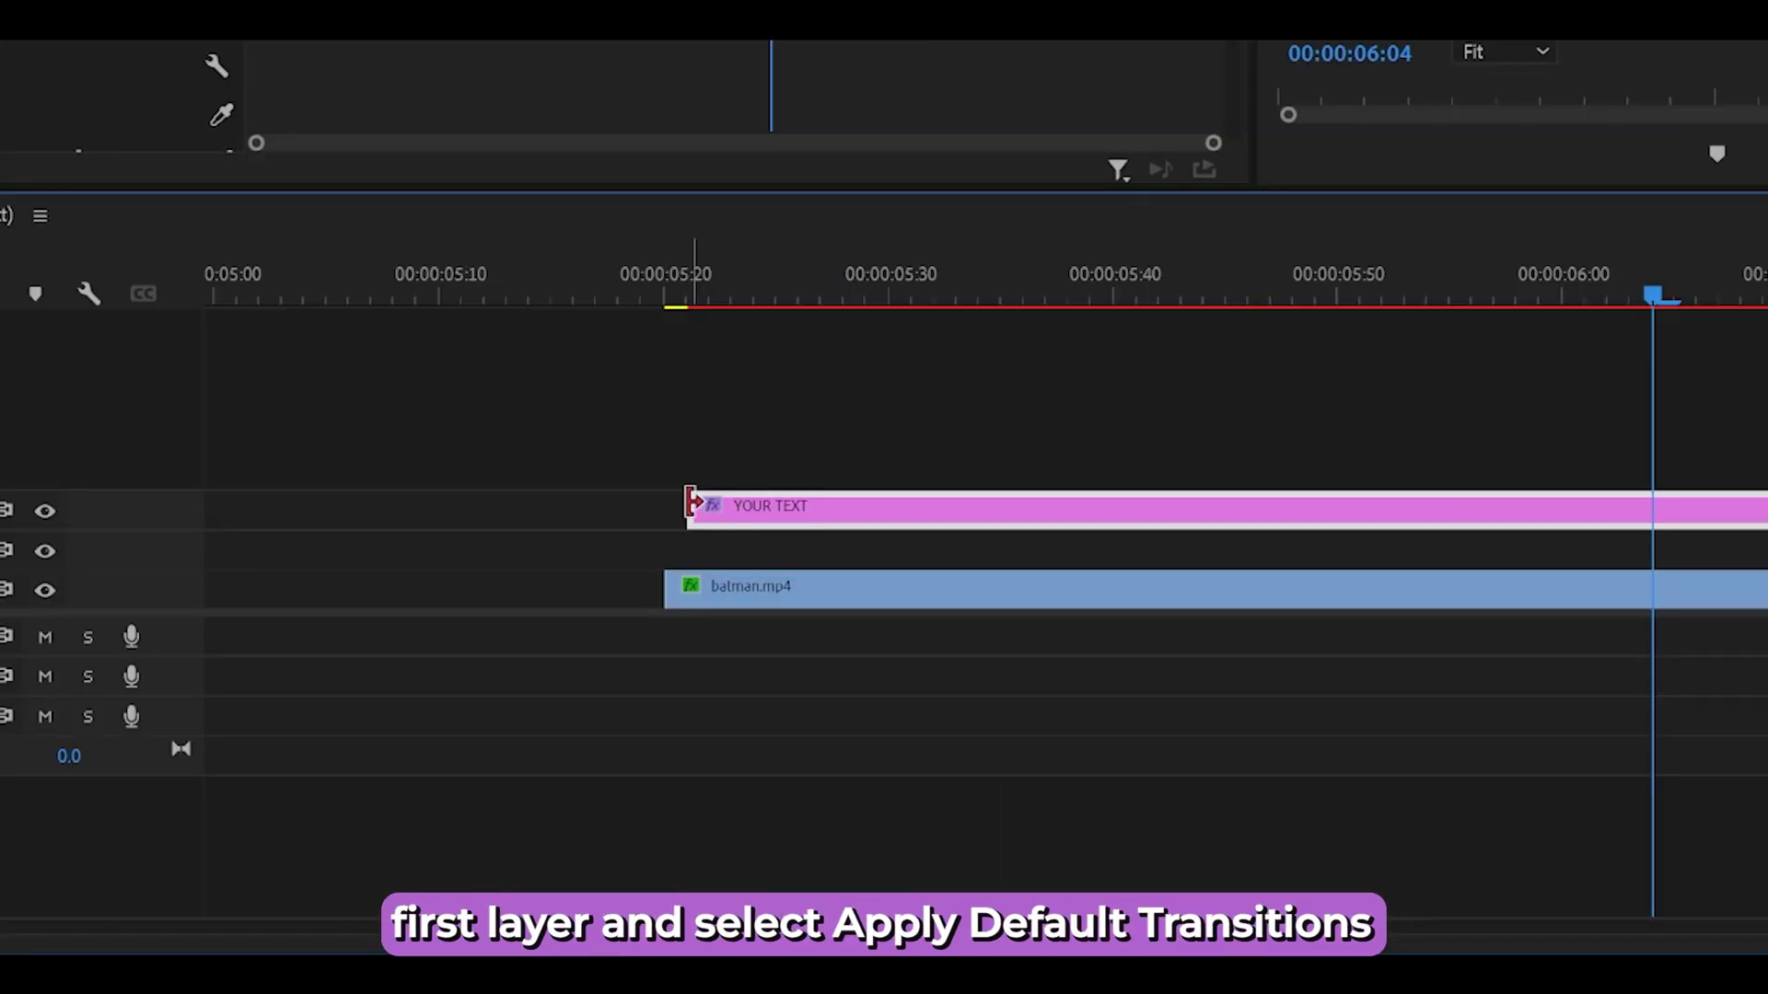
{"action": "right_click", "coordinate": [692, 506]}
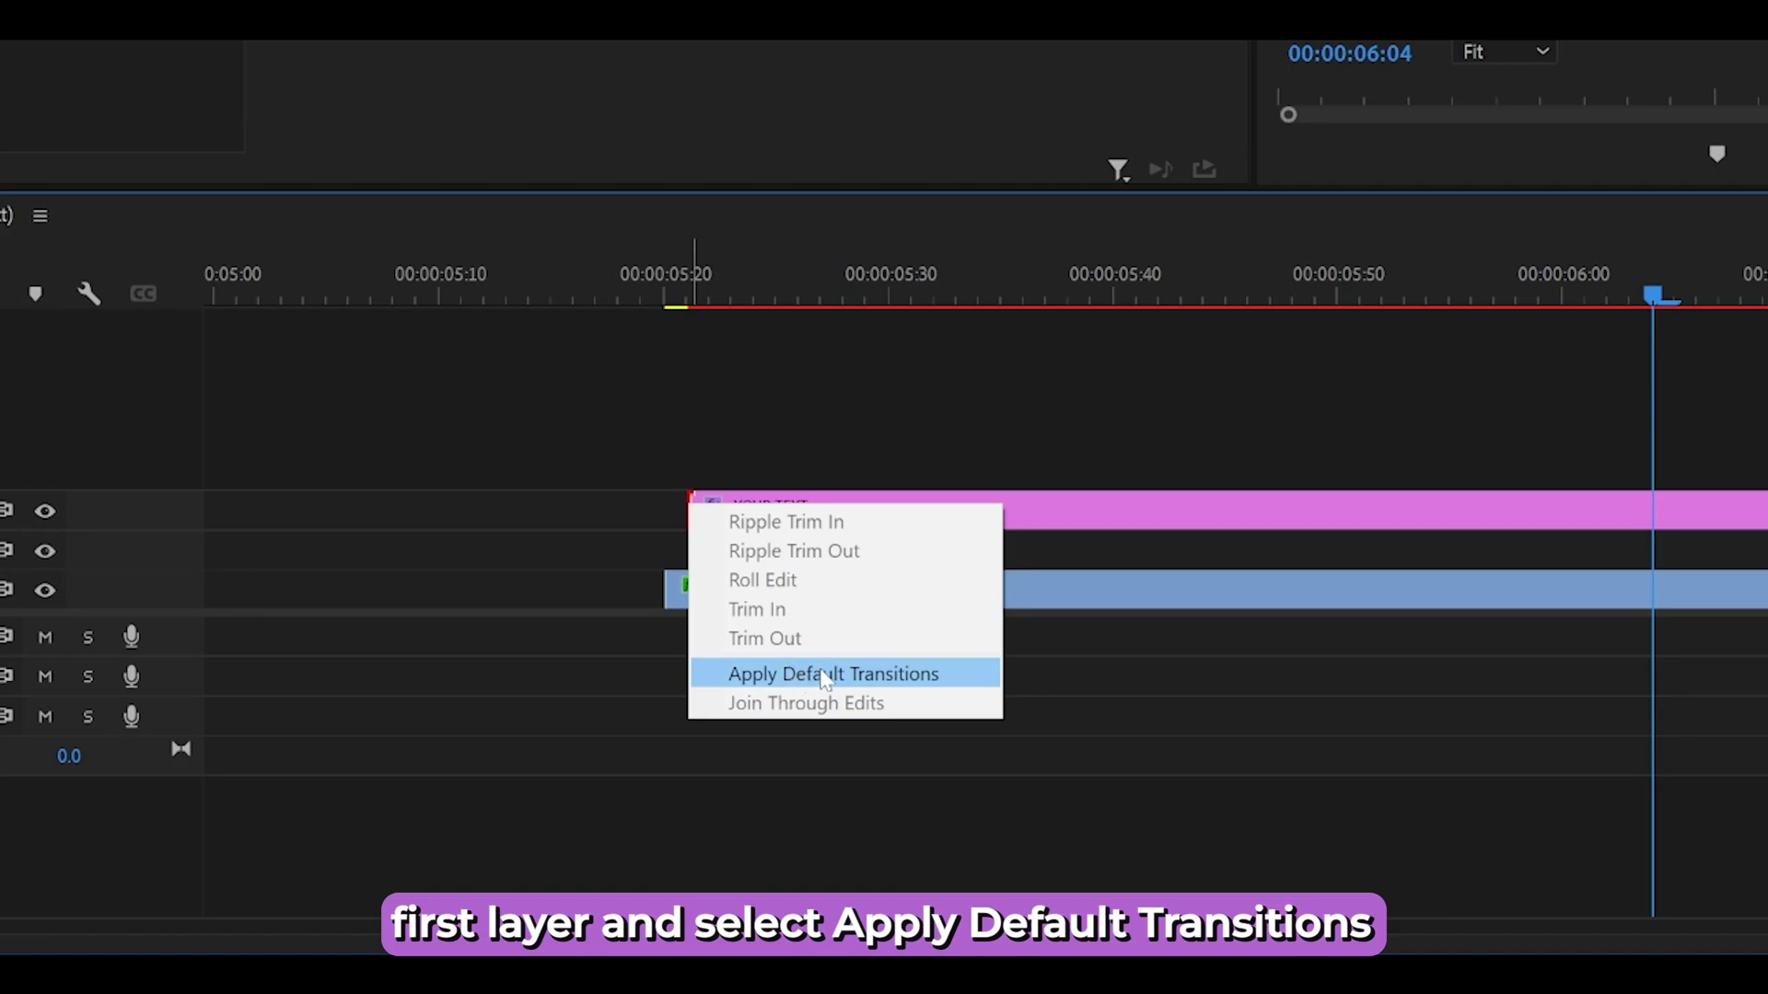
{"action": "left_click", "coordinate": [794, 675]}
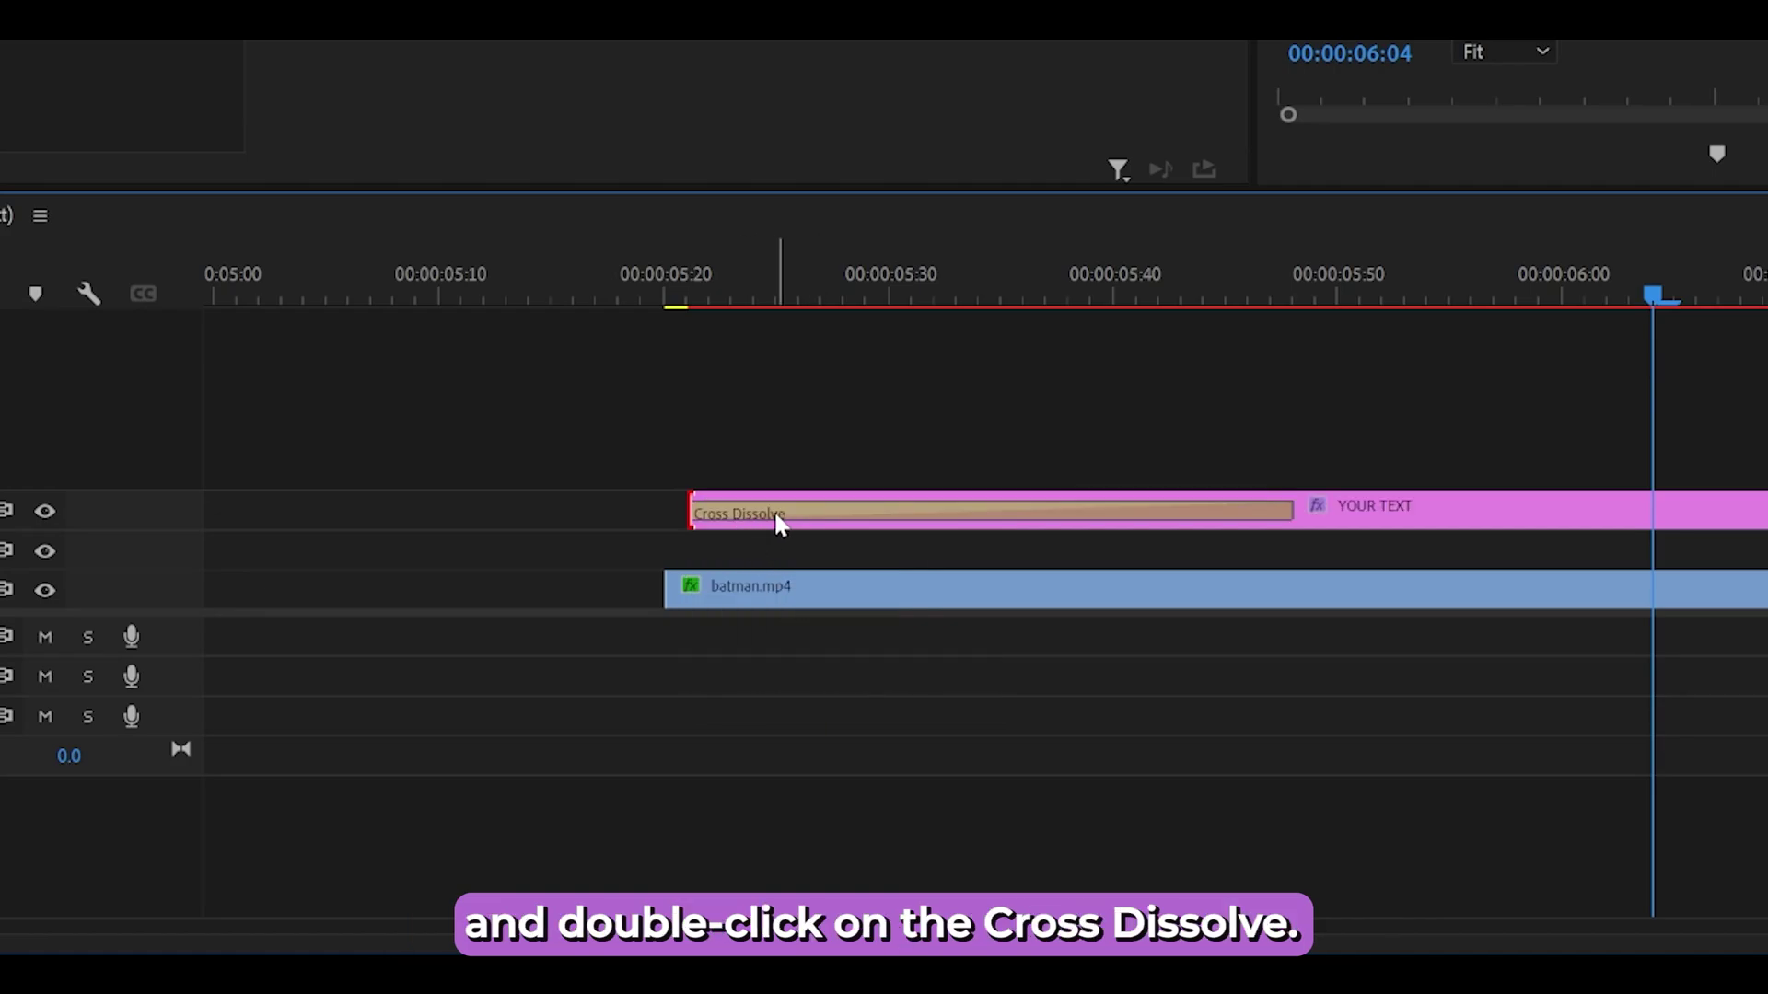
{"action": "double_click", "coordinate": [773, 516]}
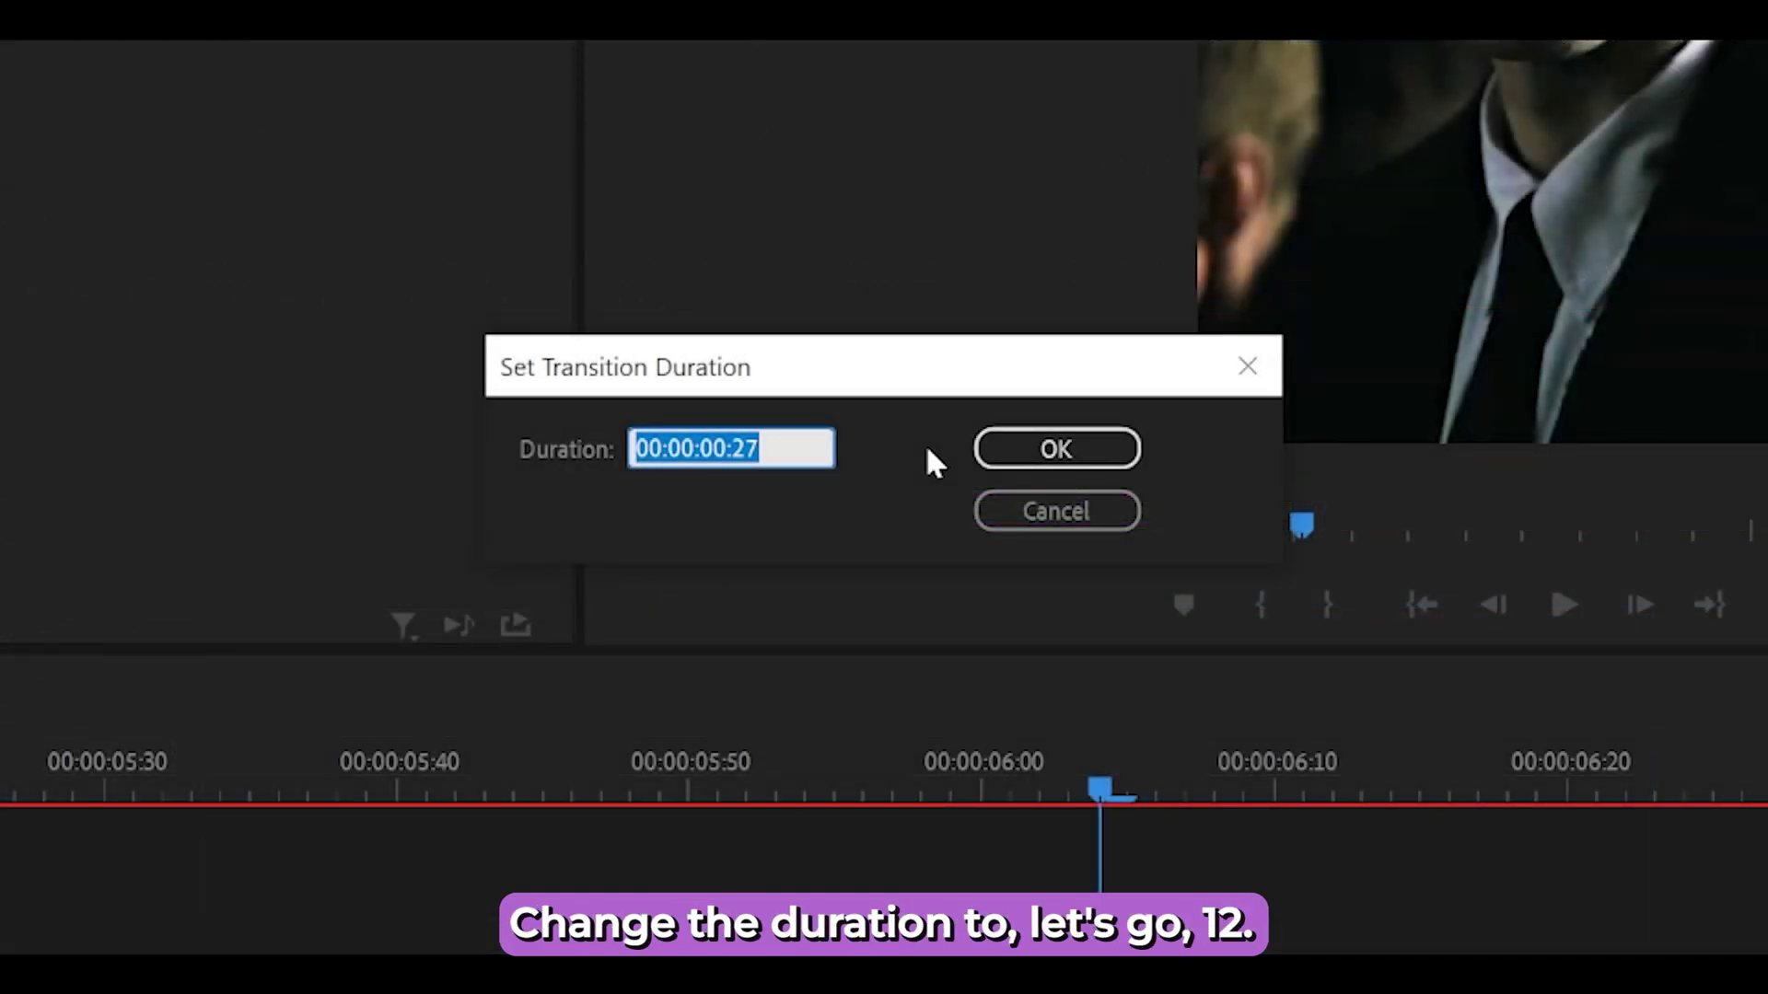
{"action": "type", "text": "12"}
{"action": "left_click", "coordinate": [1022, 460]}
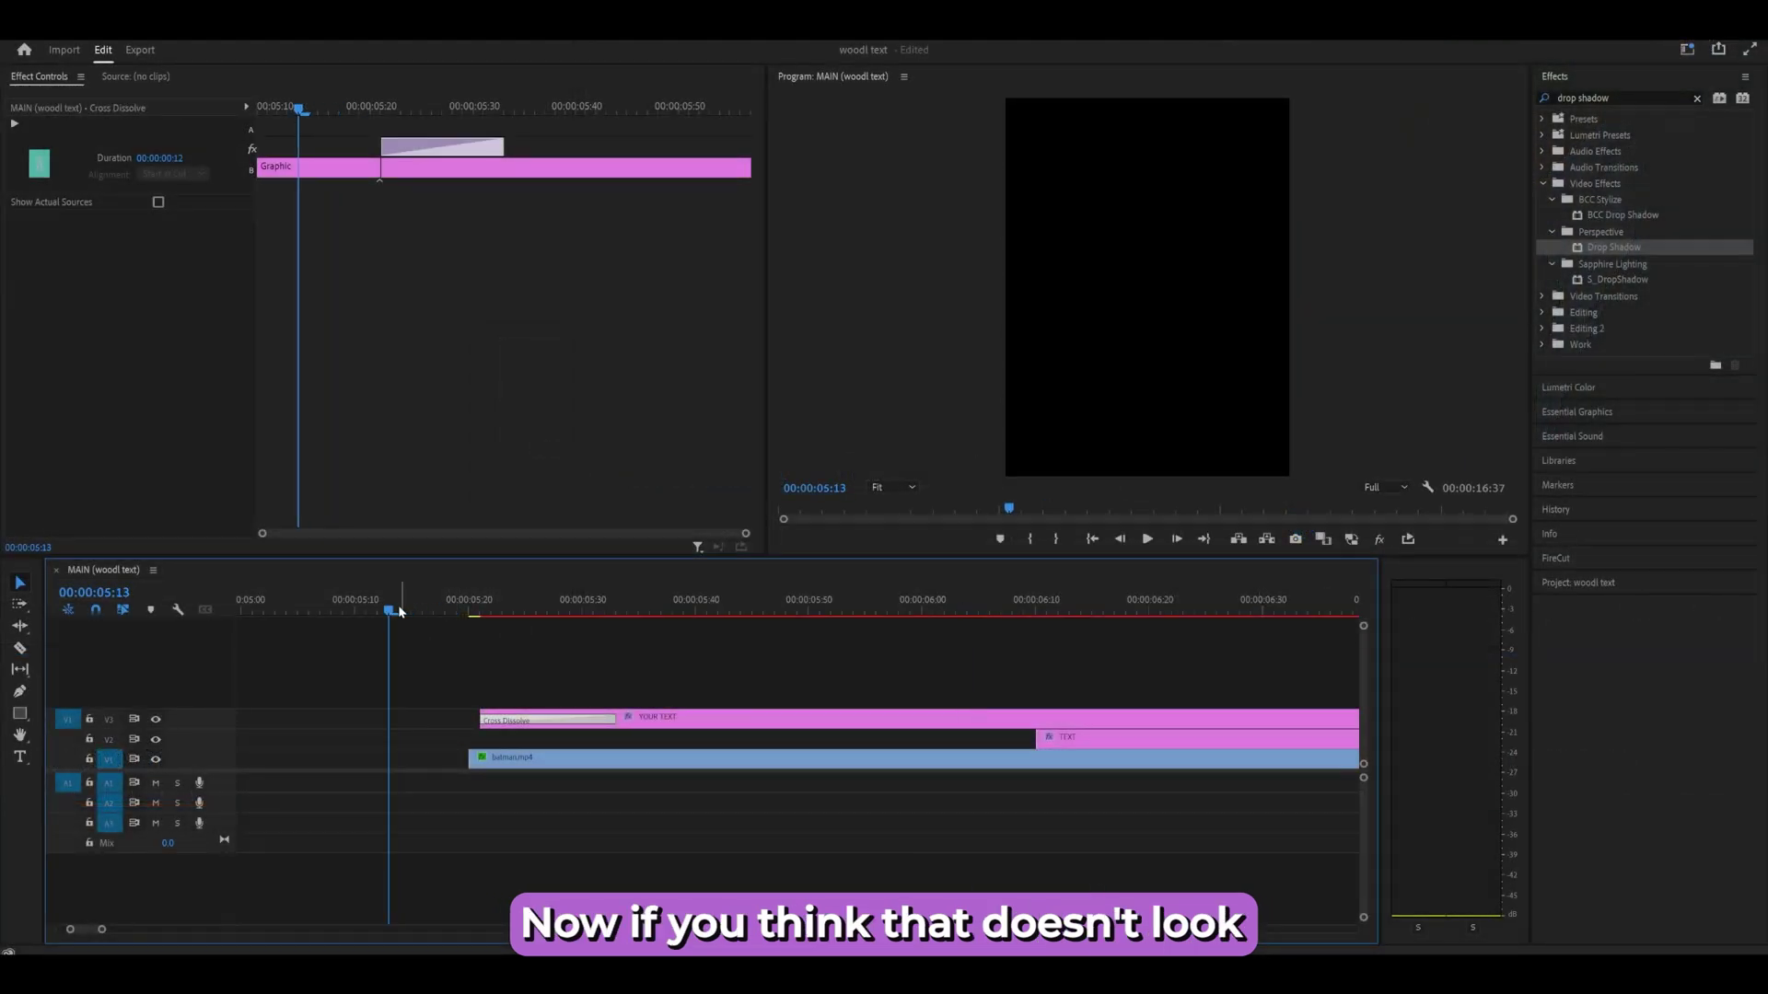
Step: Play back the start of the YOUR TEXT clip to check its fade-in
{"action": "key", "text": "space"}
{"action": "left_click", "coordinate": [434, 610]}
{"action": "key", "text": "space"}
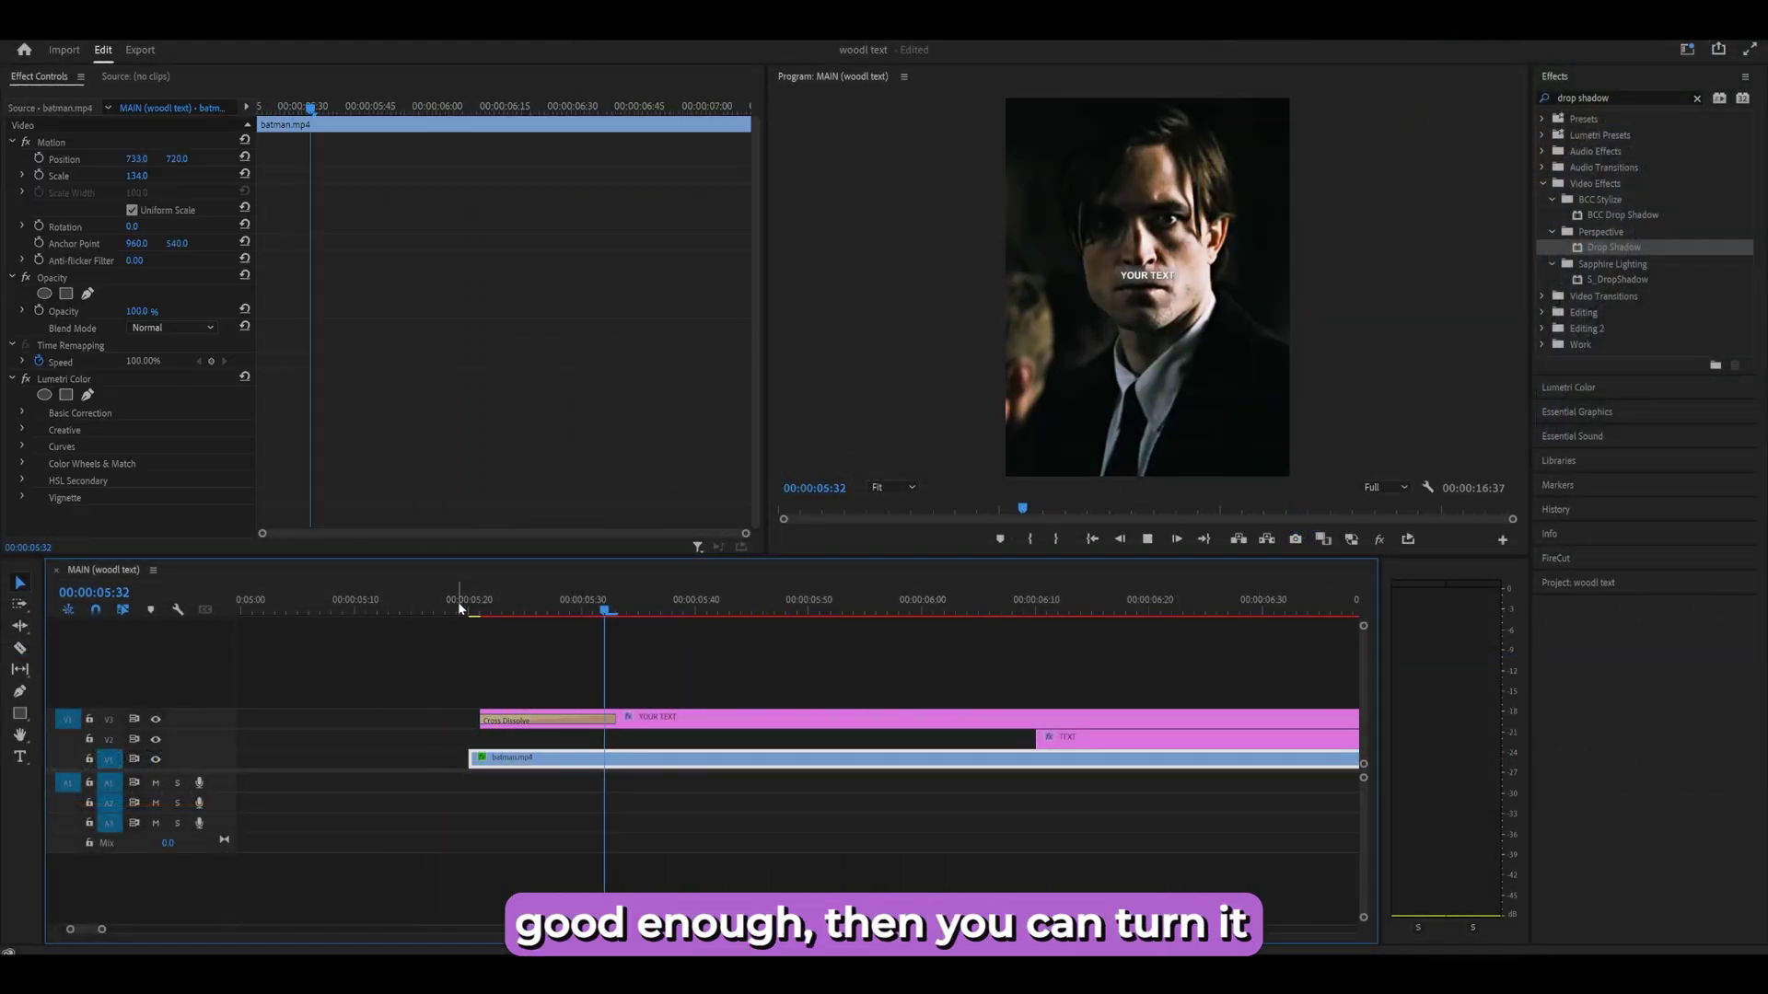
Step: Try a 6-frame duration for the Cross Dissolve at the start of YOUR TEXT and play back the fade
{"action": "left_click", "coordinate": [537, 610]}
{"action": "double_click", "coordinate": [556, 722]}
{"action": "type", "text": "6"}
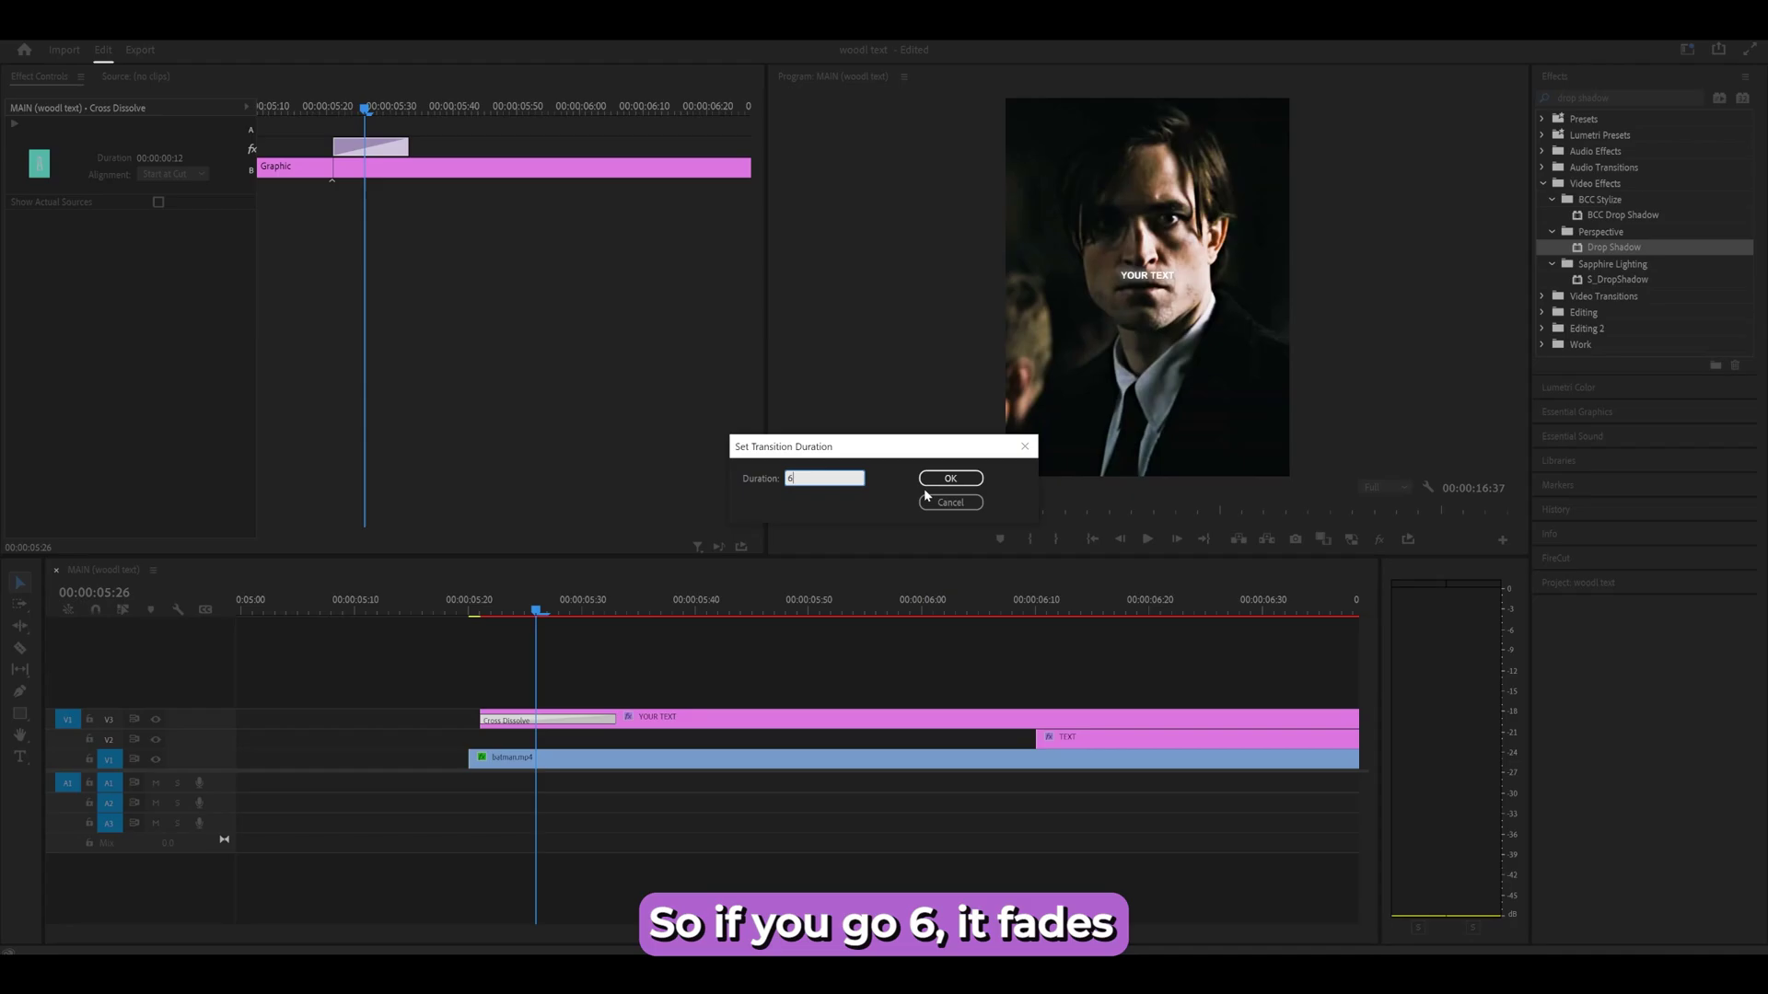
{"action": "left_click", "coordinate": [941, 483]}
{"action": "key", "text": "space"}
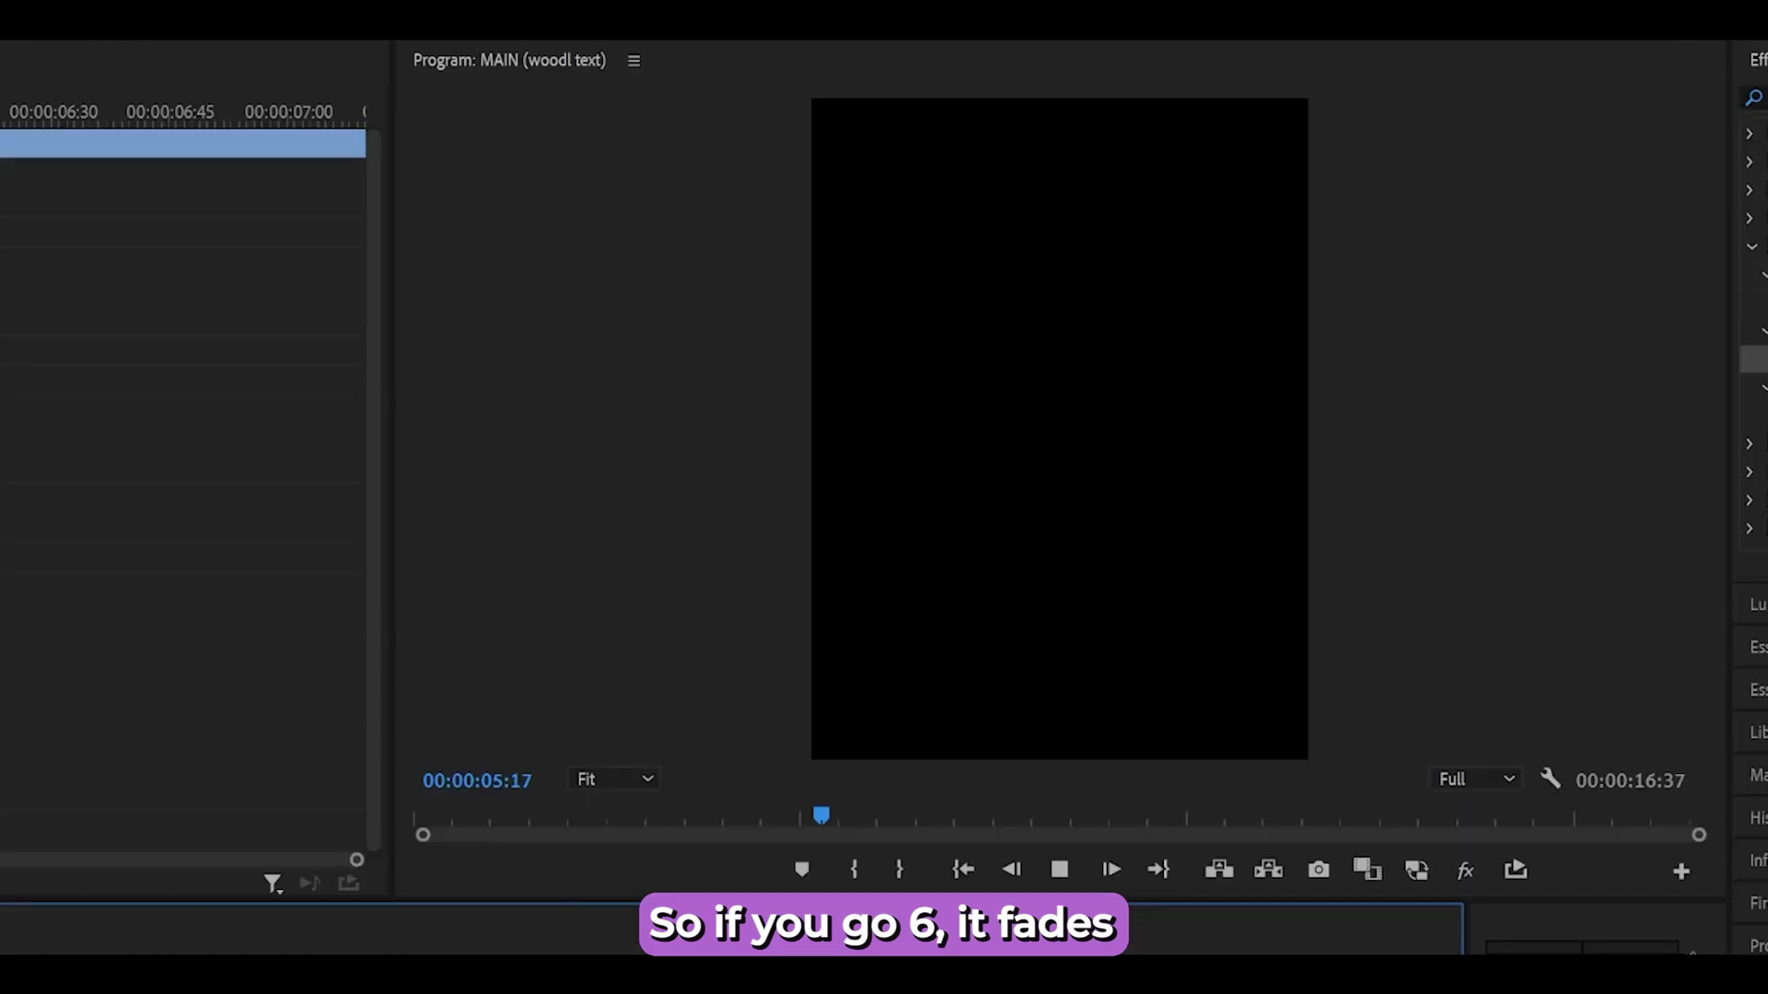
{"action": "key", "text": "space"}
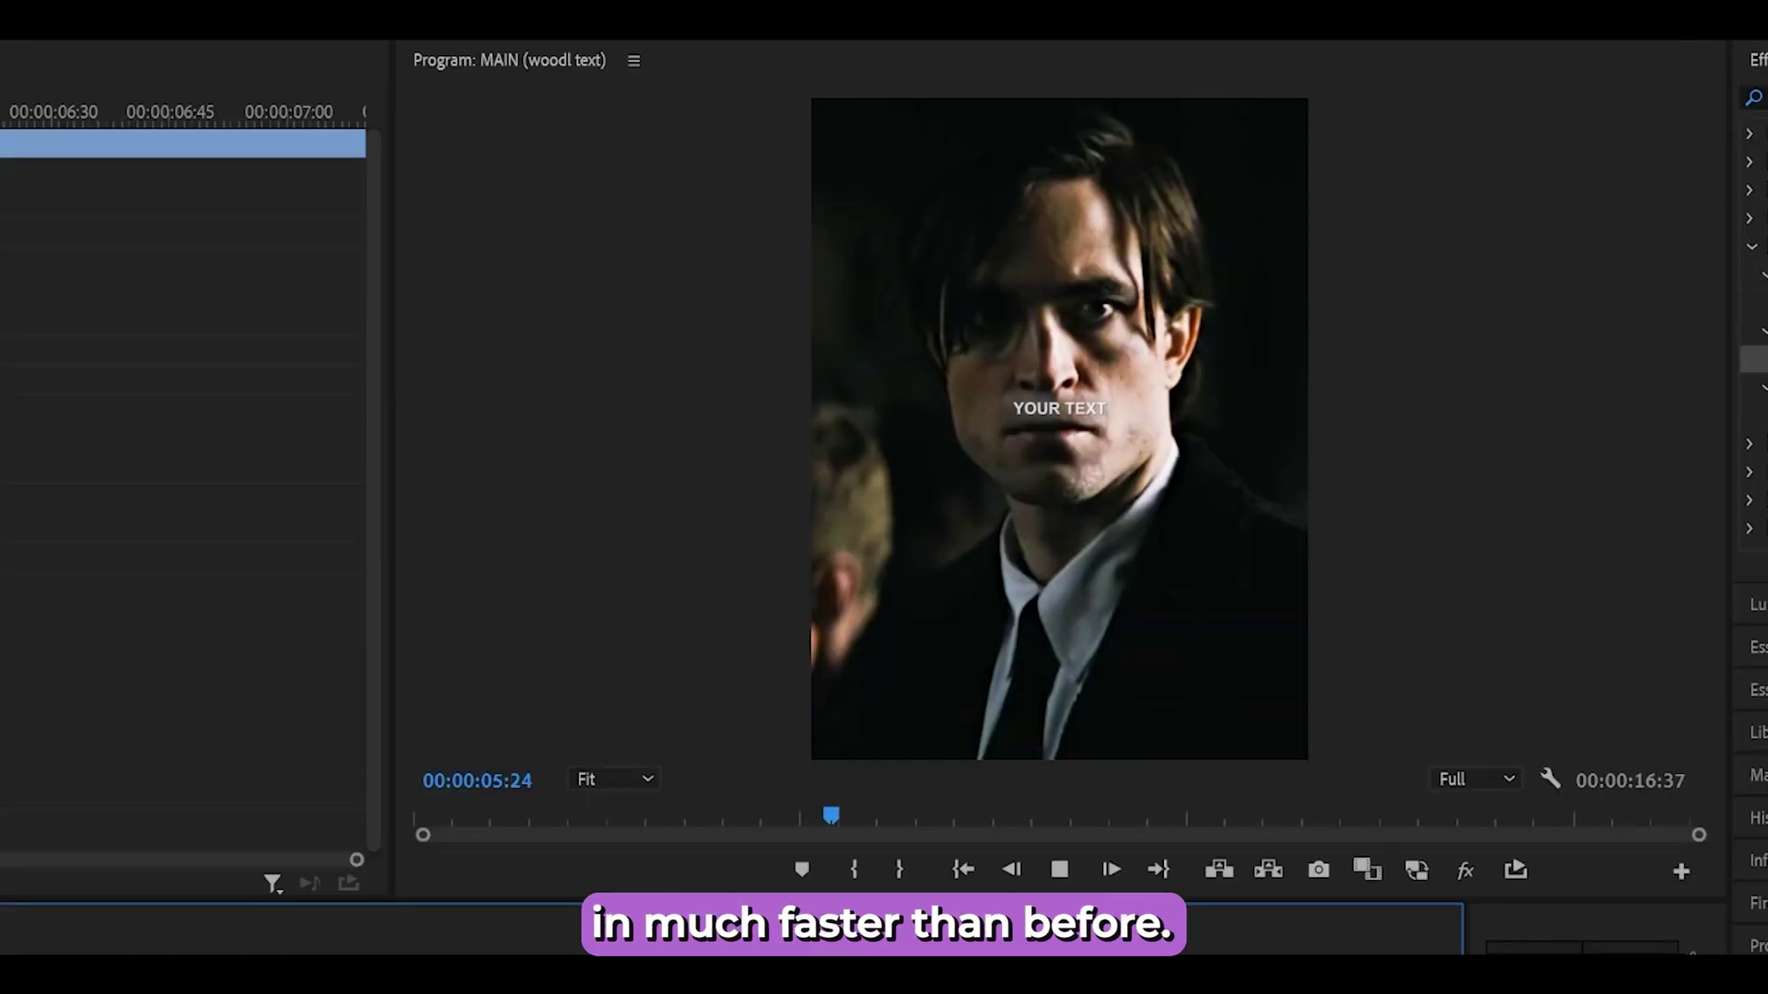
{"action": "key", "text": "space"}
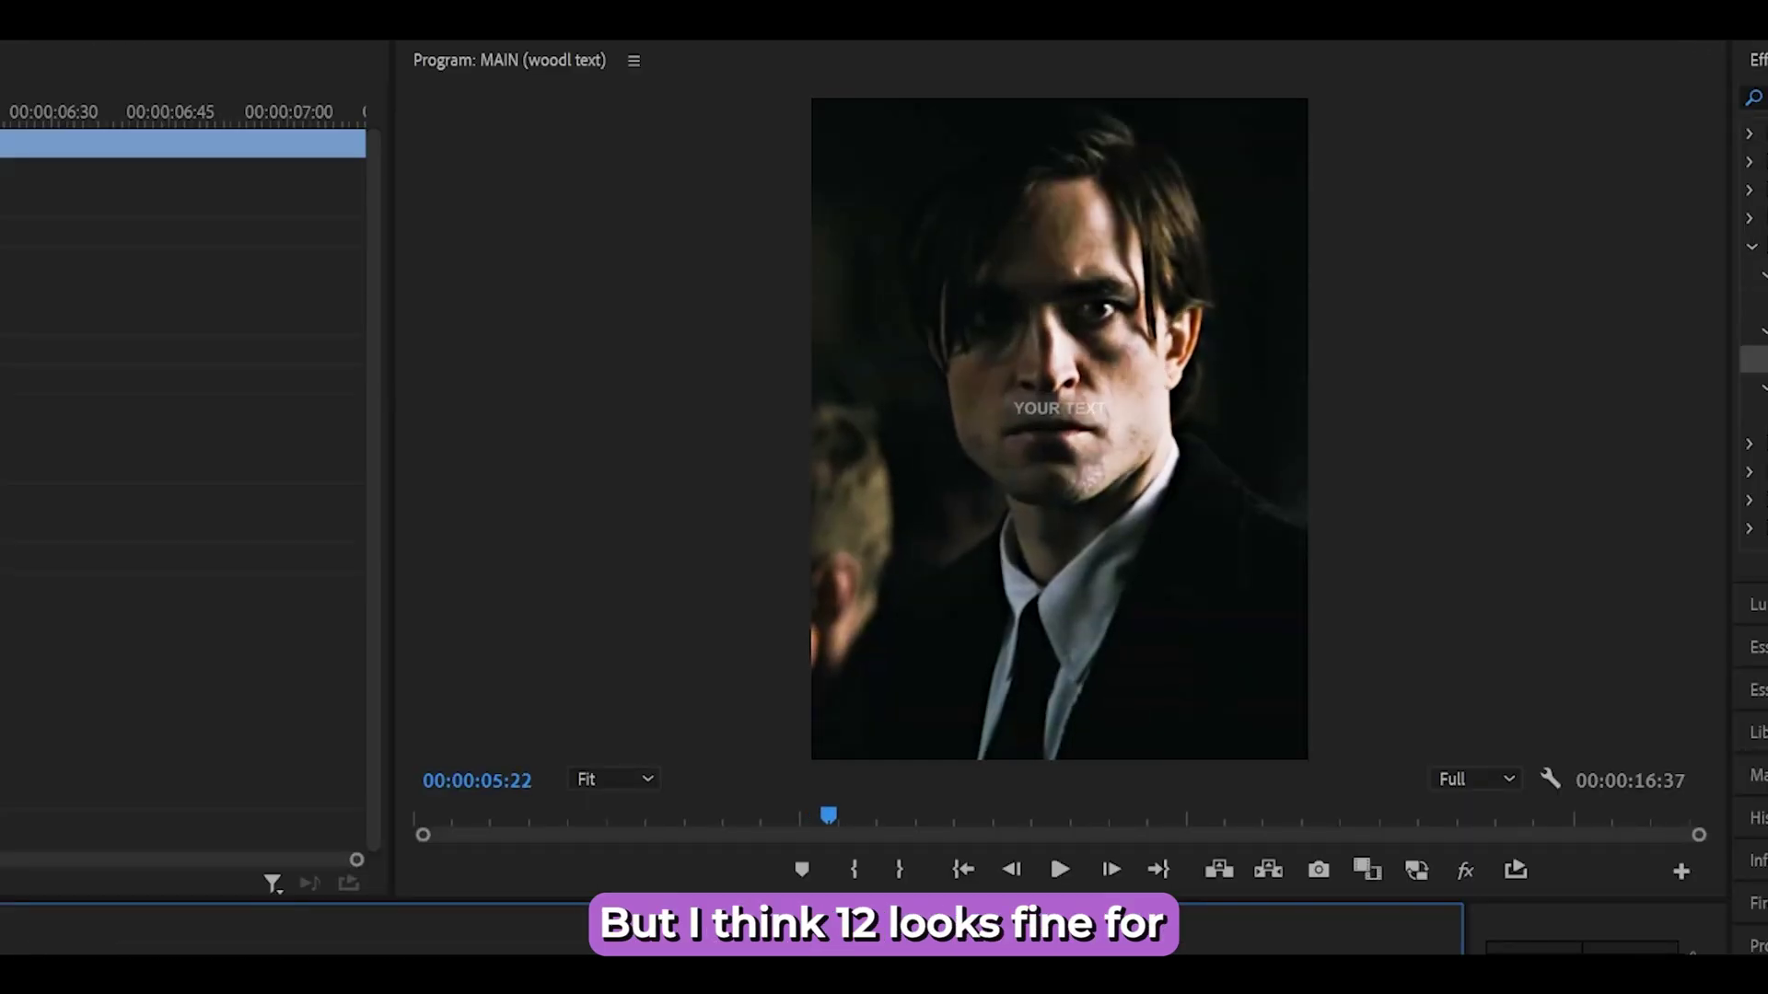
{"action": "key", "text": "space"}
{"action": "key", "text": "space"}
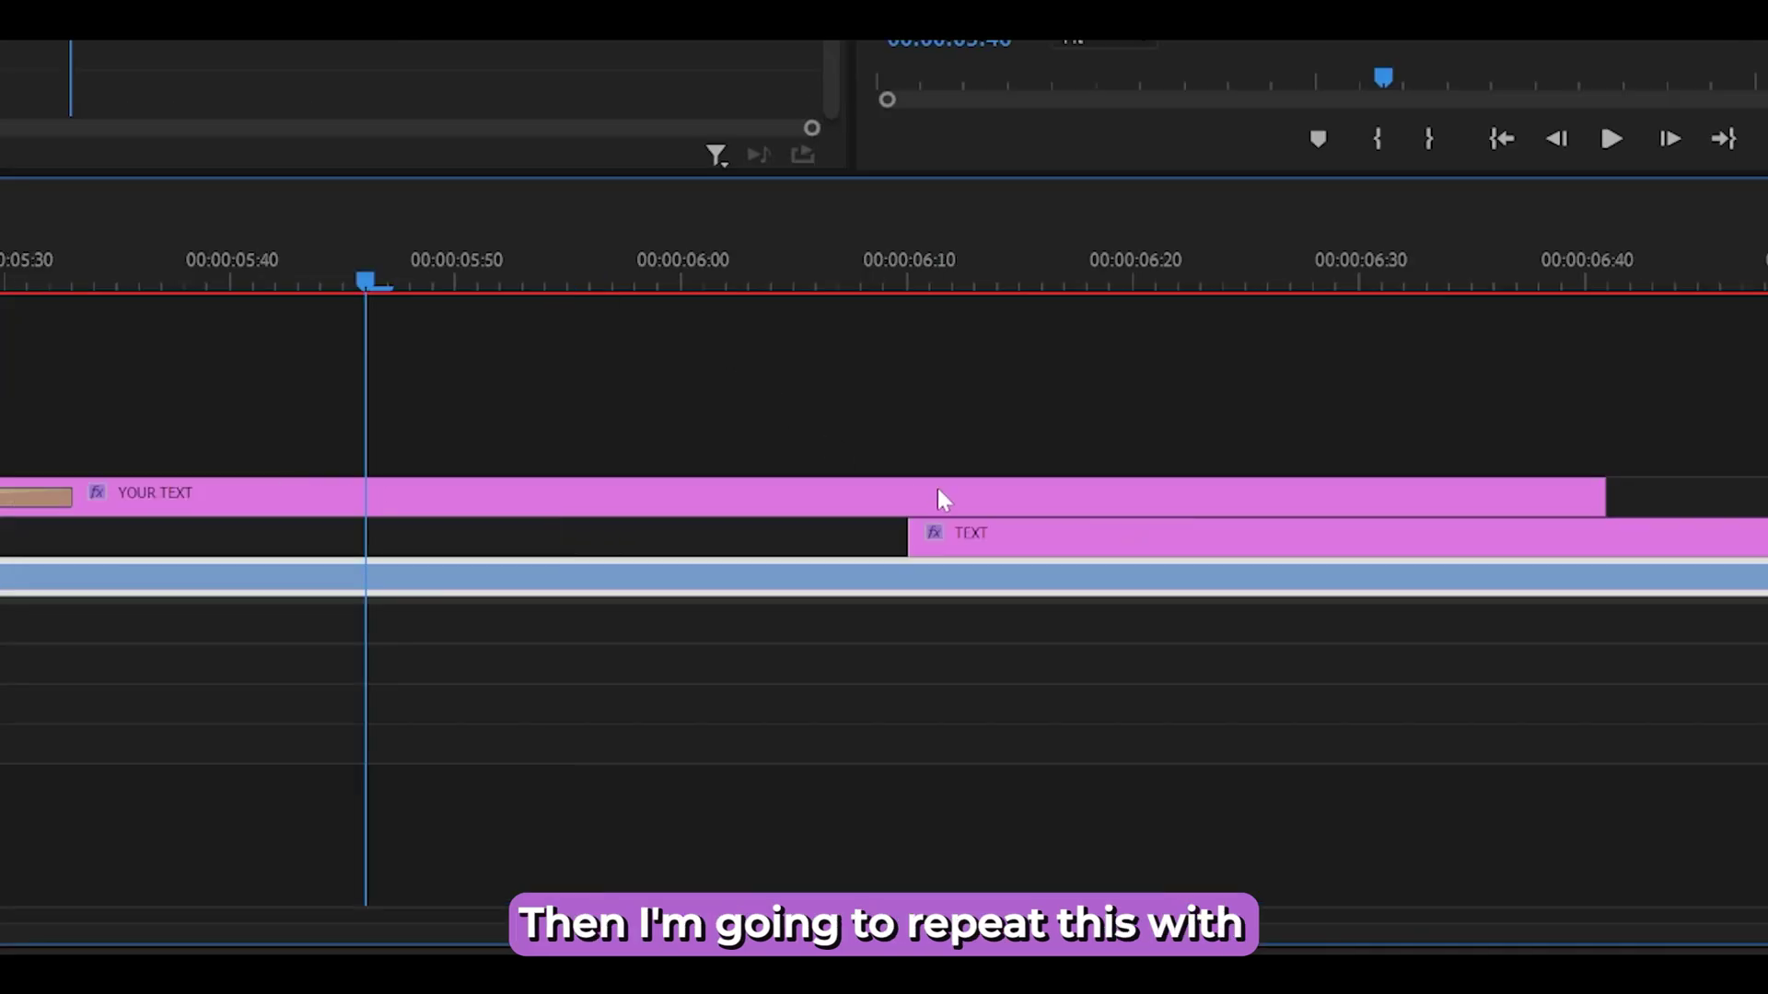
Step: Apply the default Cross Dissolve to the end of the YOUR TEXT clip with a duration of 12 frames
{"action": "scroll", "coordinate": [938, 488], "scroll_direction": "down", "scroll_amount": 2}
{"action": "scroll", "coordinate": [1059, 507], "scroll_direction": "down", "scroll_amount": 2}
{"action": "left_click", "coordinate": [1117, 495]}
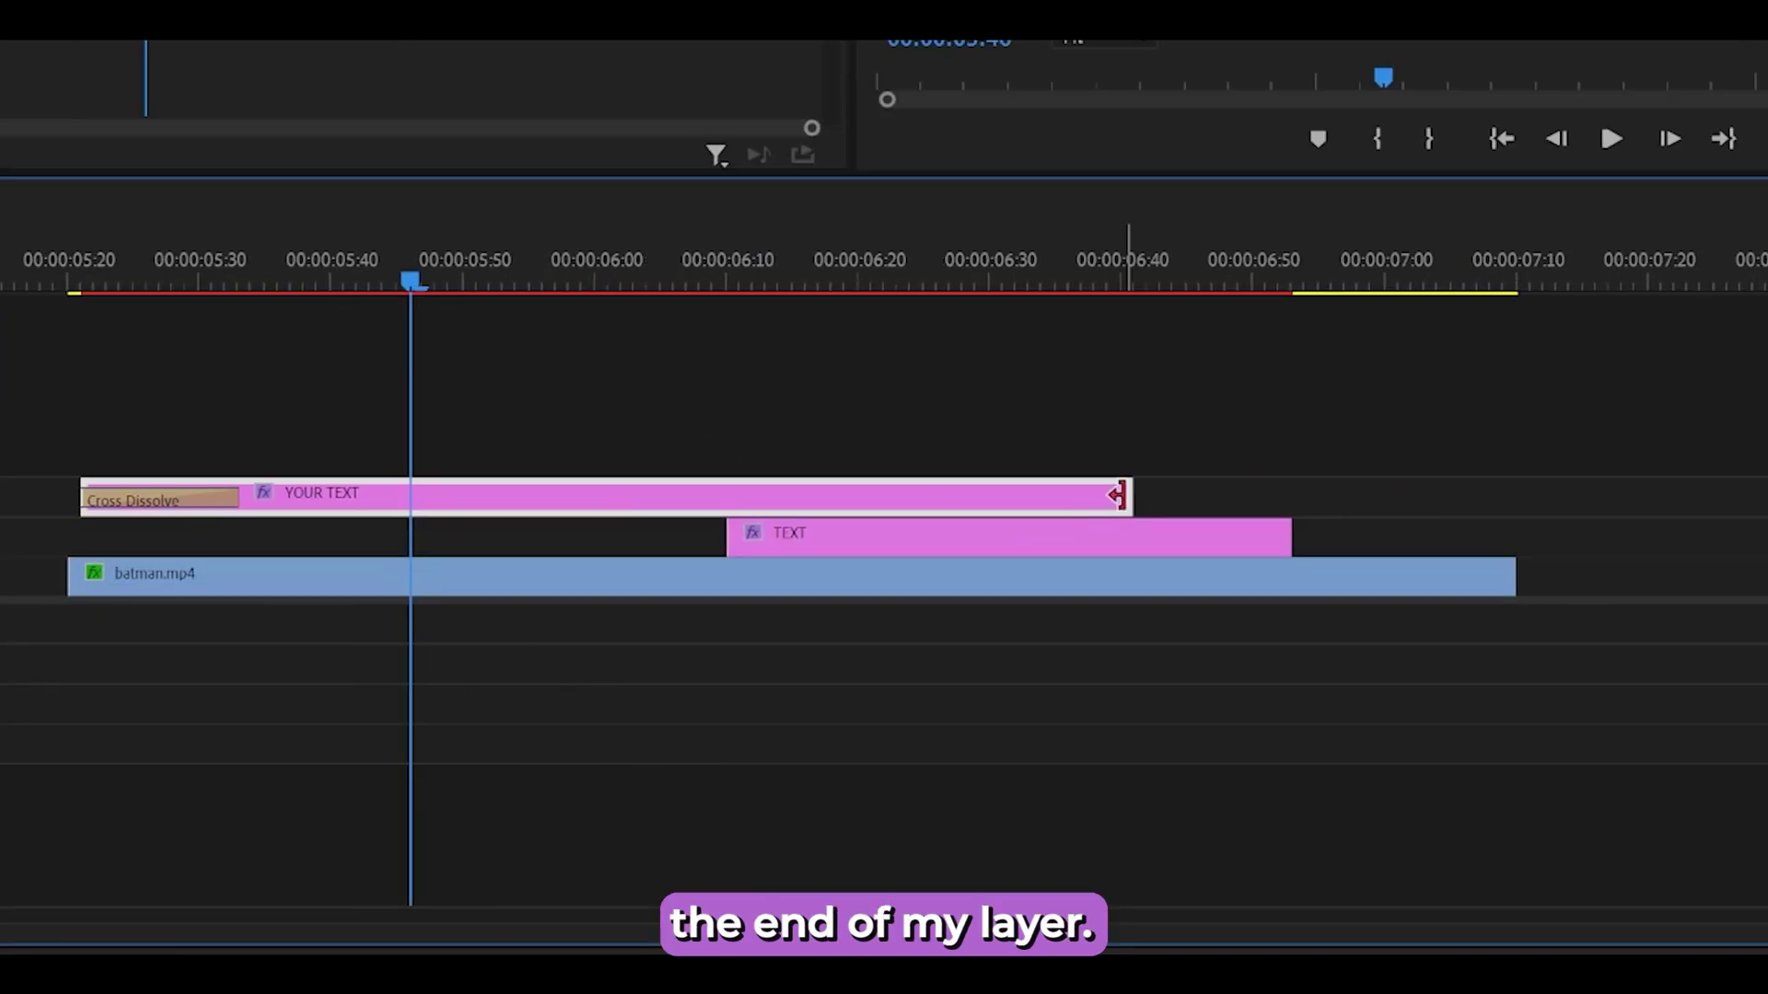
{"action": "right_click", "coordinate": [1117, 496]}
{"action": "left_click", "coordinate": [1217, 666]}
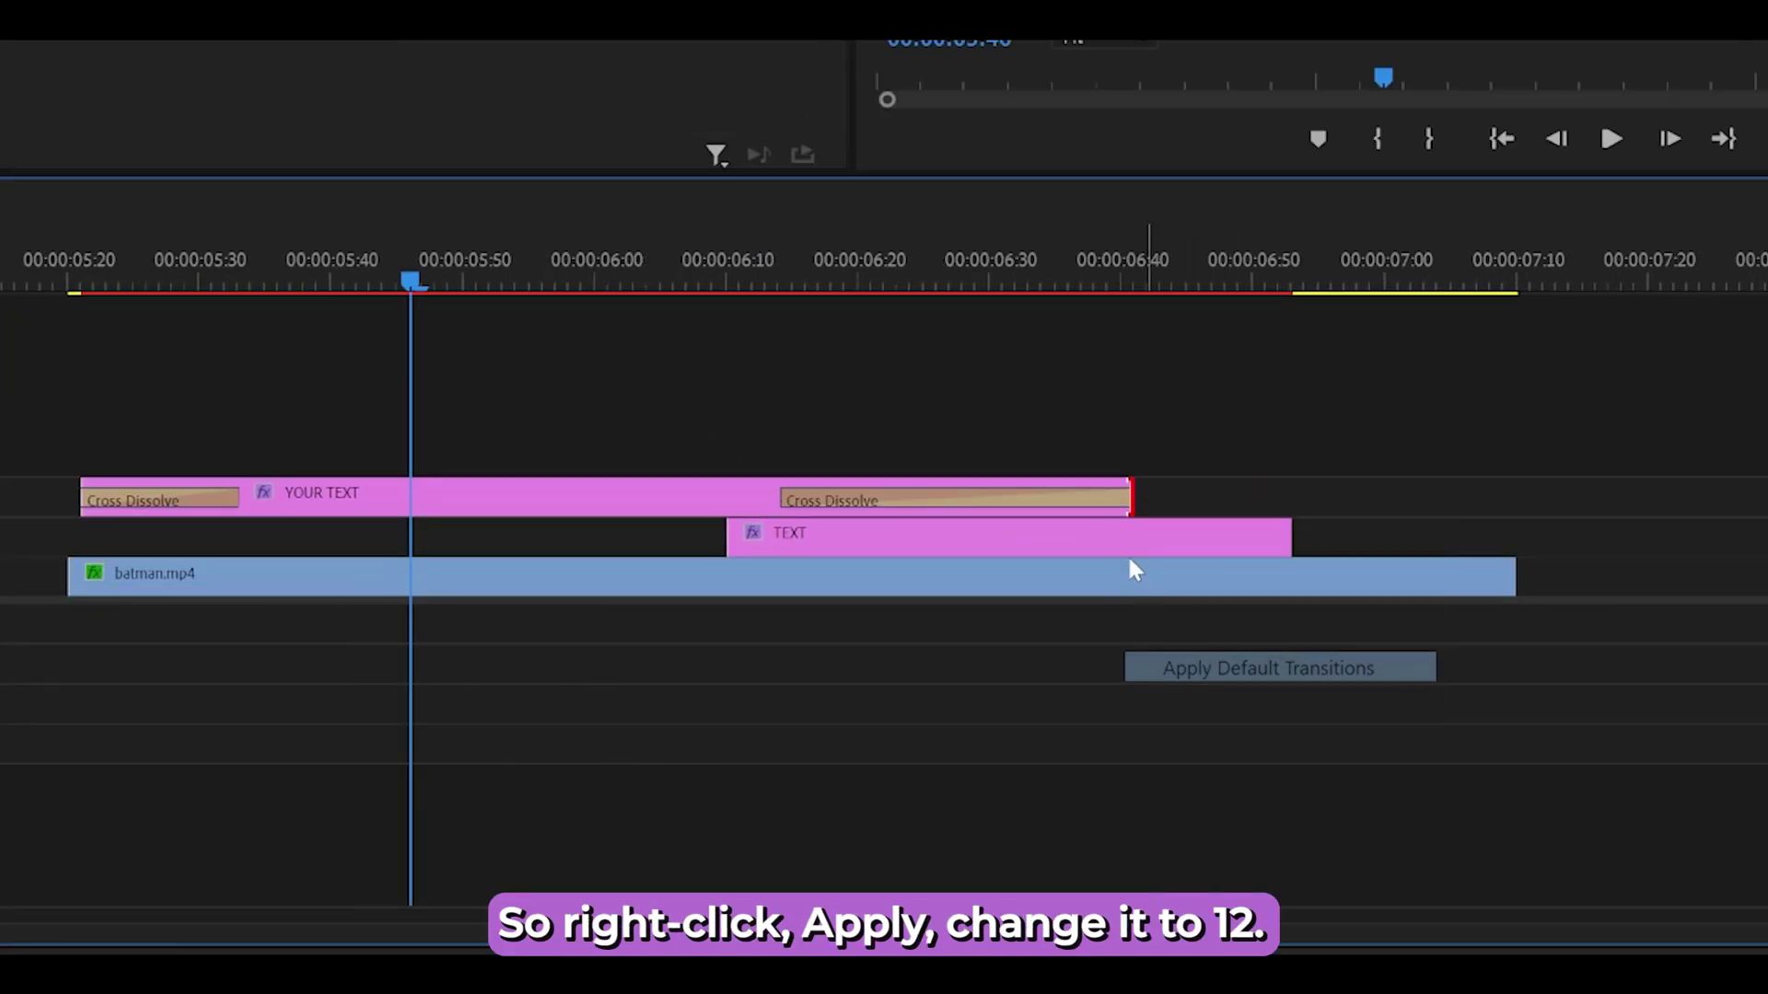
{"action": "double_click", "coordinate": [1059, 498]}
{"action": "type", "text": "12"}
{"action": "left_click", "coordinate": [948, 481]}
Step: Apply the default Cross Dissolve to the start and end of the TEXT clip, 12 frames each, and play back the animation
{"action": "right_click", "coordinate": [707, 735]}
{"action": "left_click", "coordinate": [748, 825]}
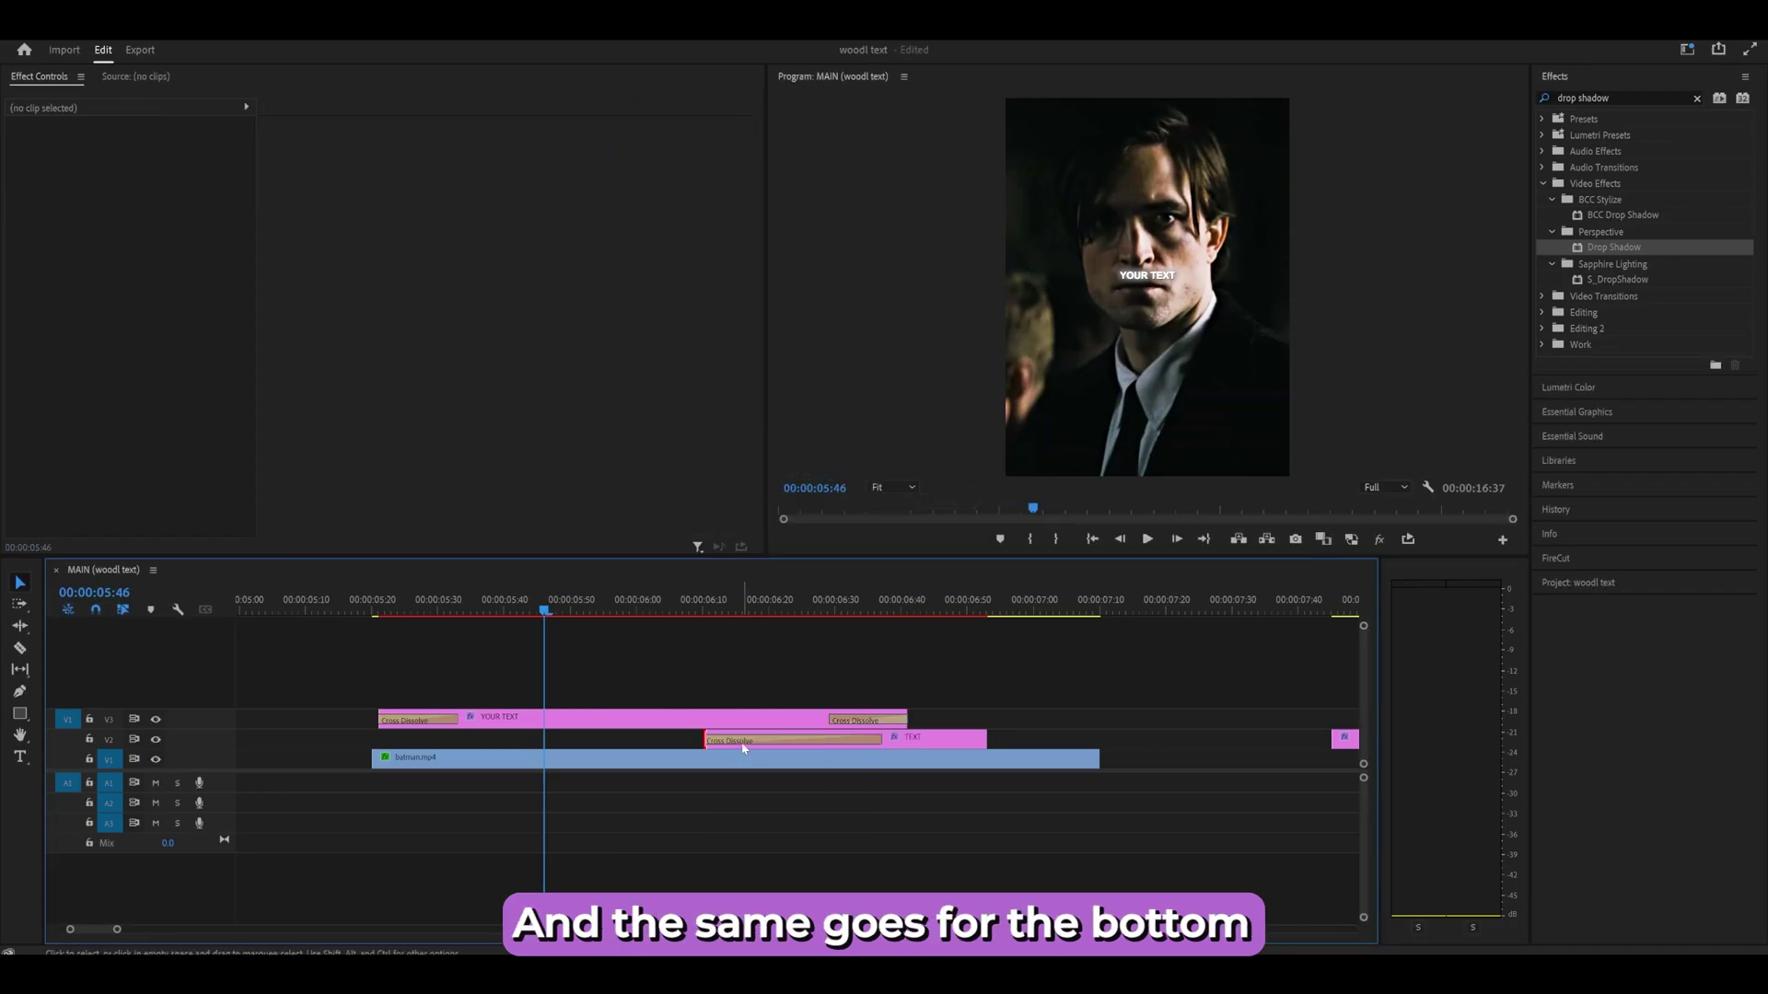
{"action": "double_click", "coordinate": [744, 744]}
{"action": "type", "text": "12"}
{"action": "left_click", "coordinate": [949, 479]}
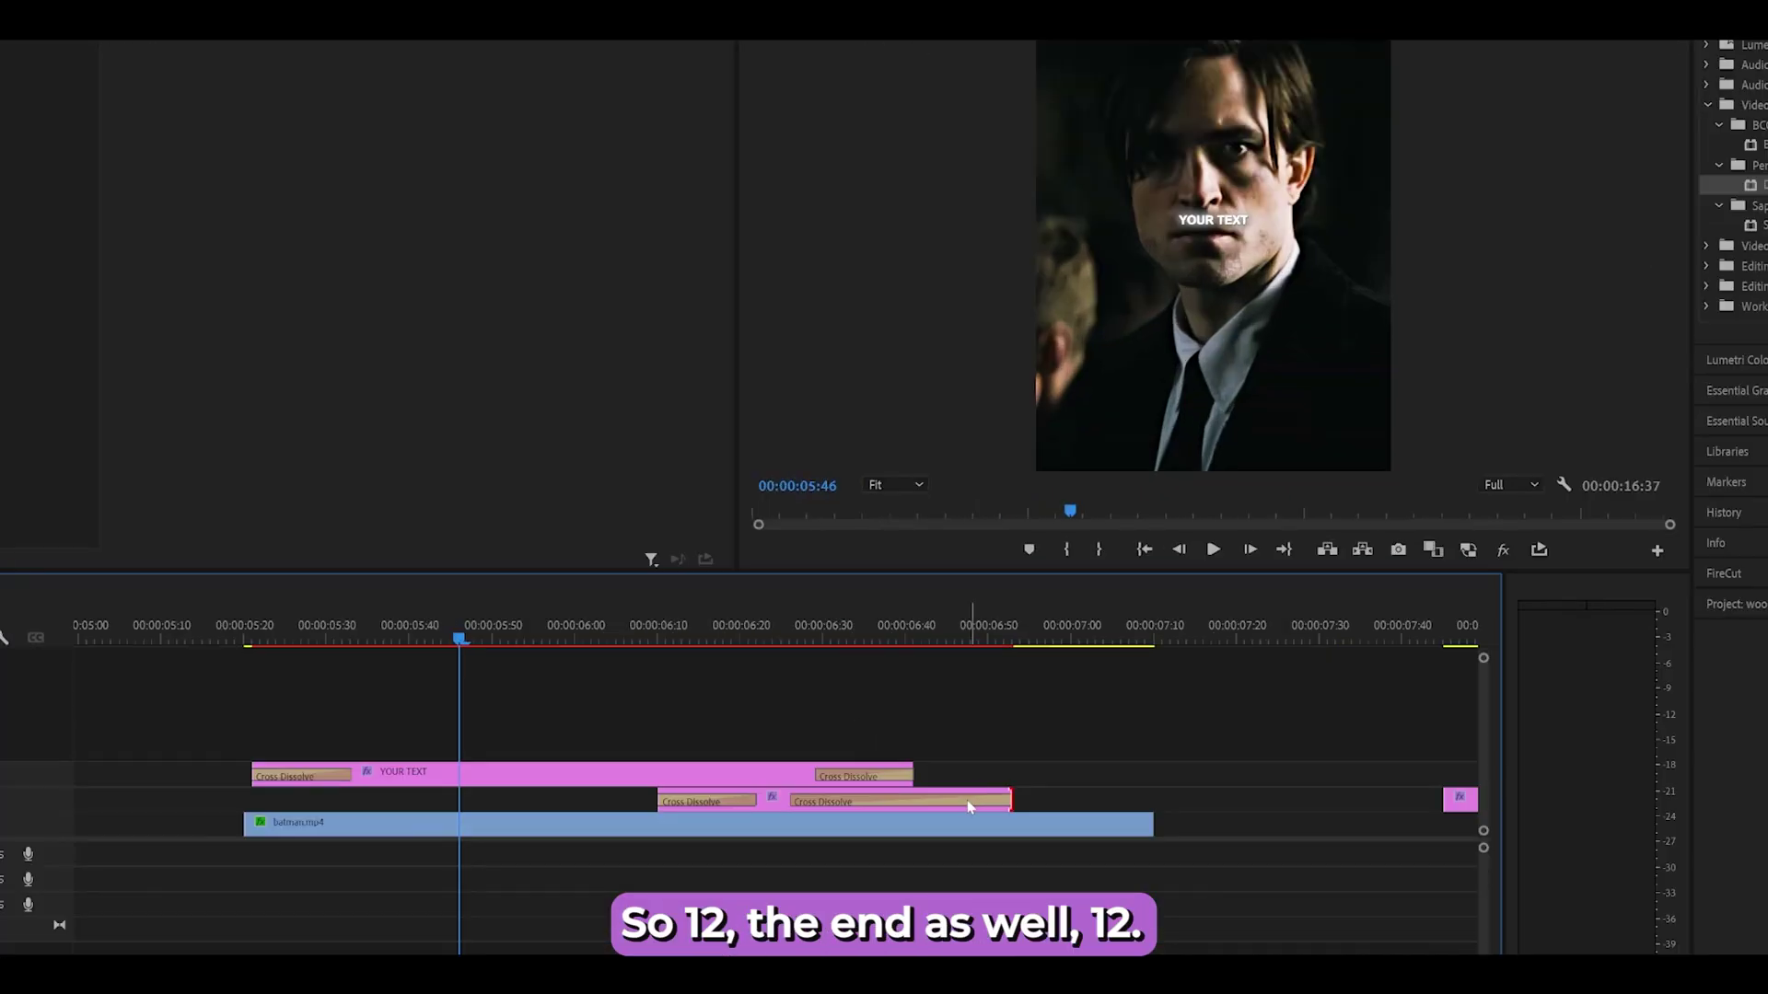
{"action": "double_click", "coordinate": [969, 807]}
{"action": "type", "text": "12"}
{"action": "key", "text": "Return"}
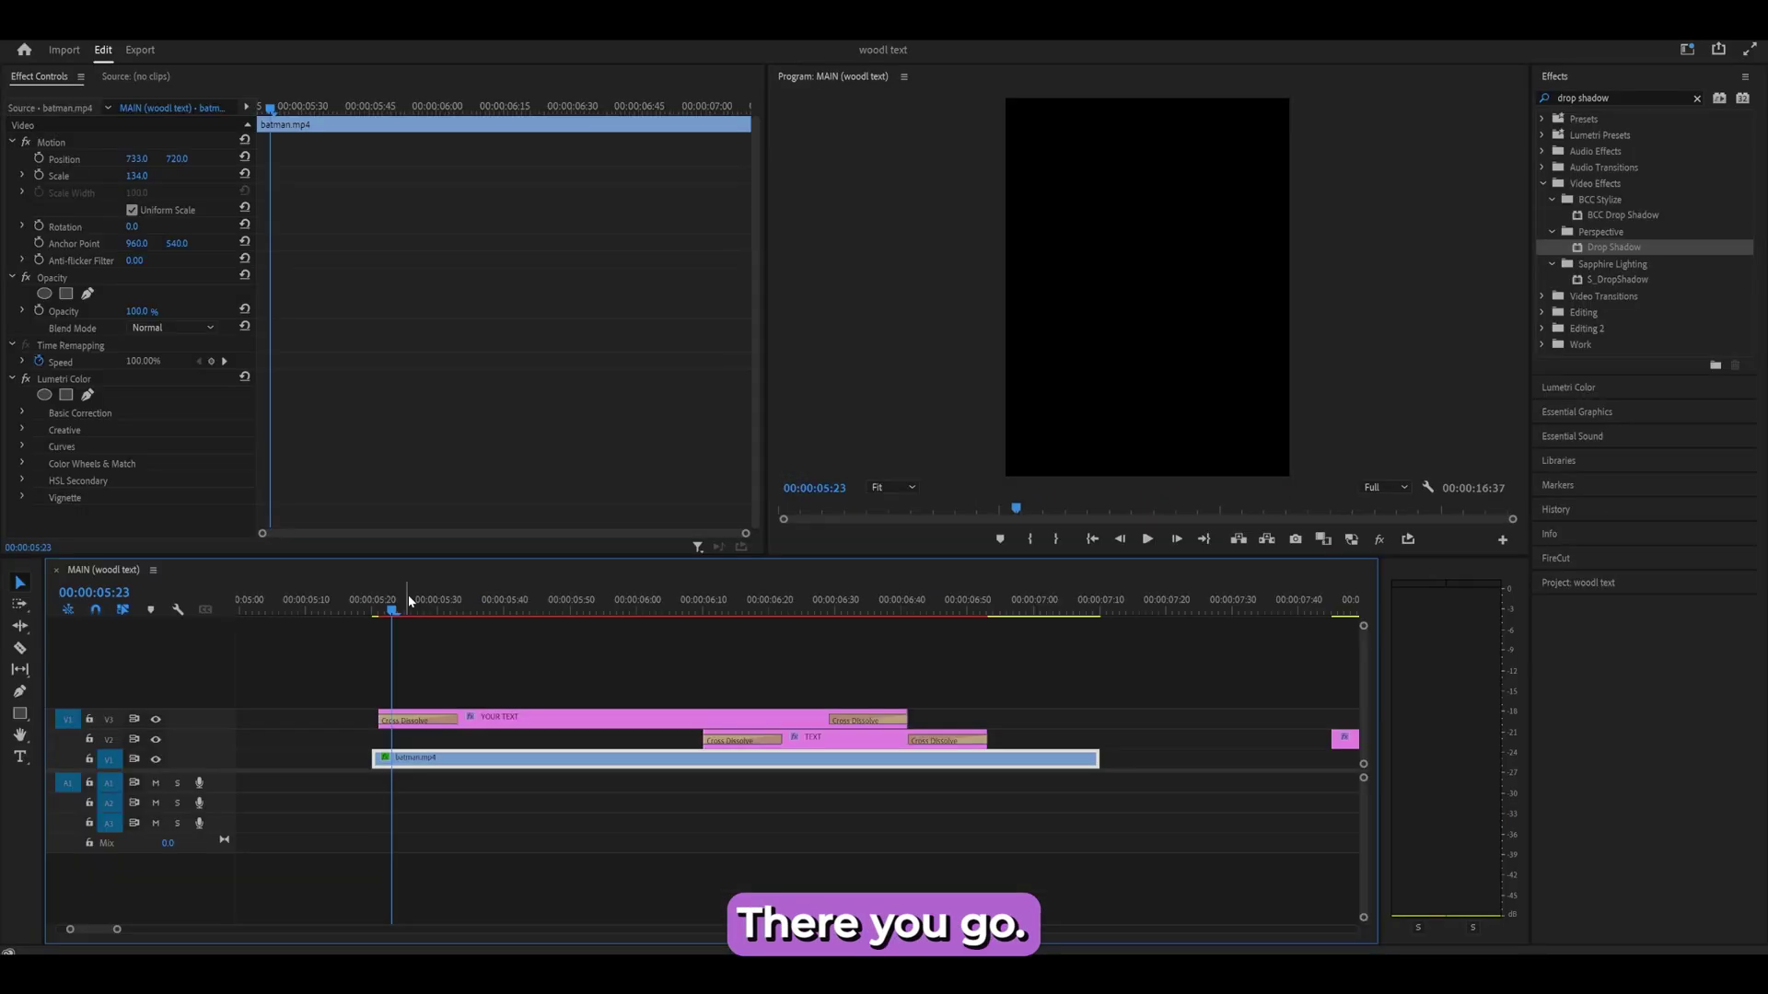
{"action": "key", "text": "space"}
{"action": "key", "text": "space"}
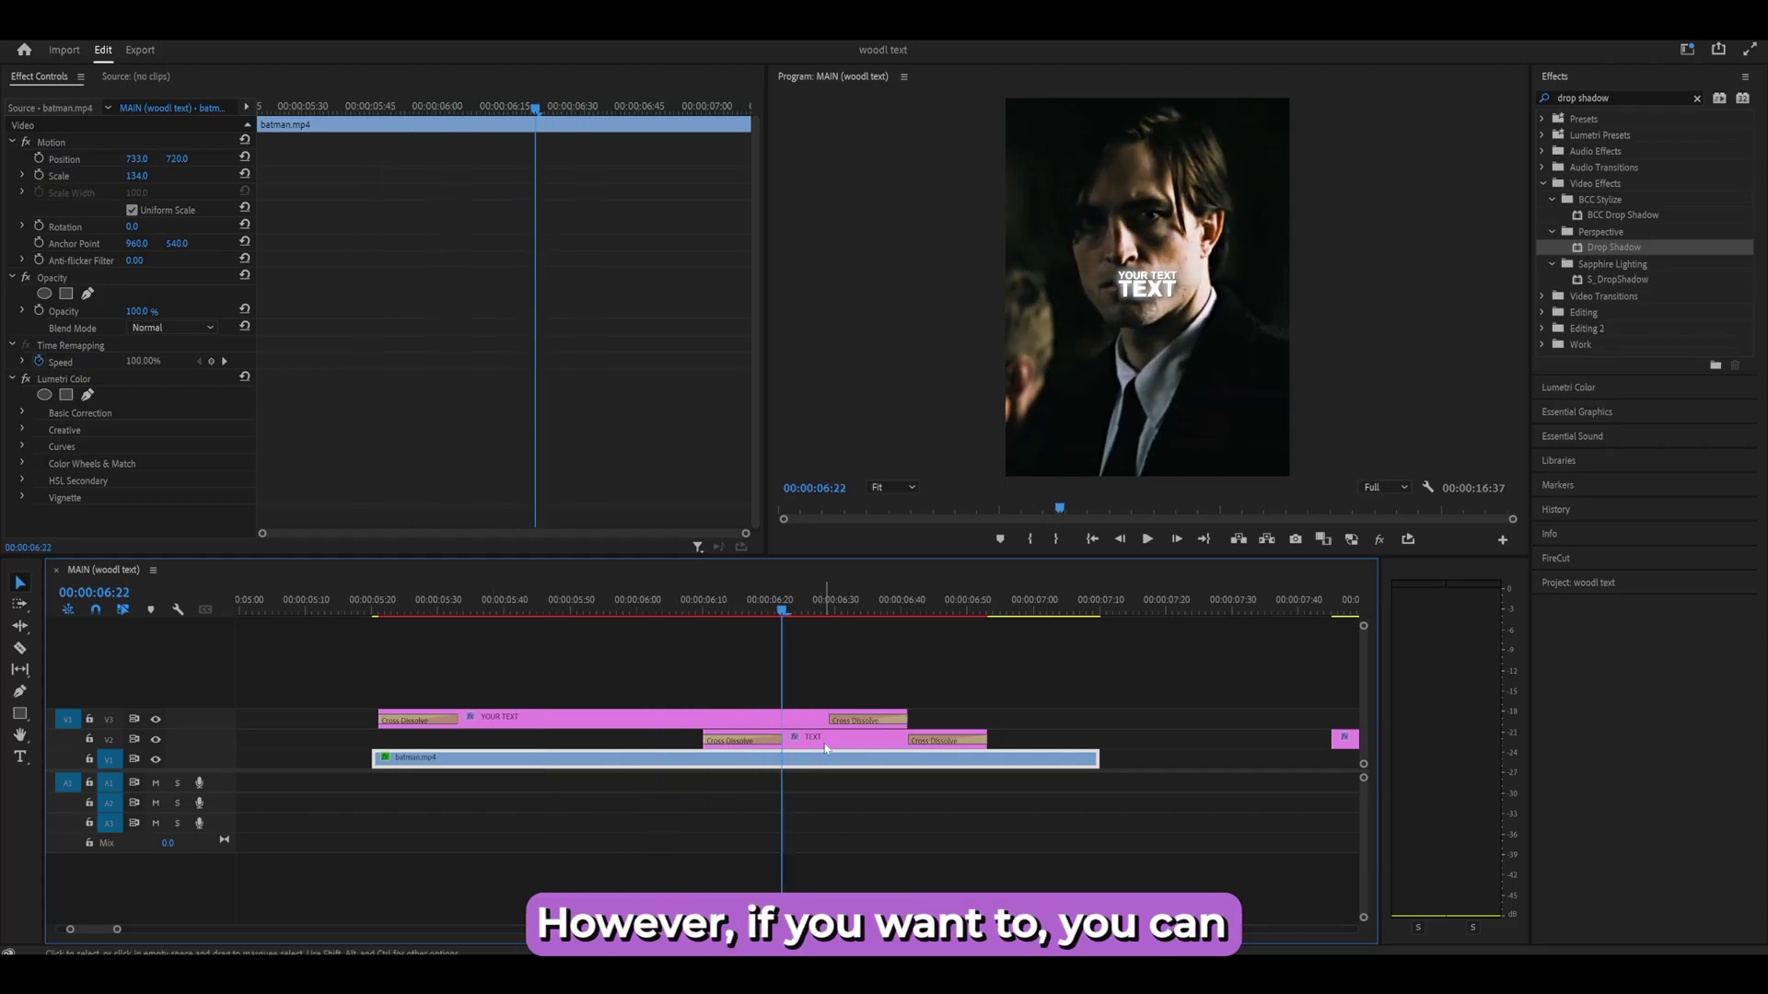
Step: Try a red fill colour on the TEXT layer
{"action": "left_click", "coordinate": [816, 739]}
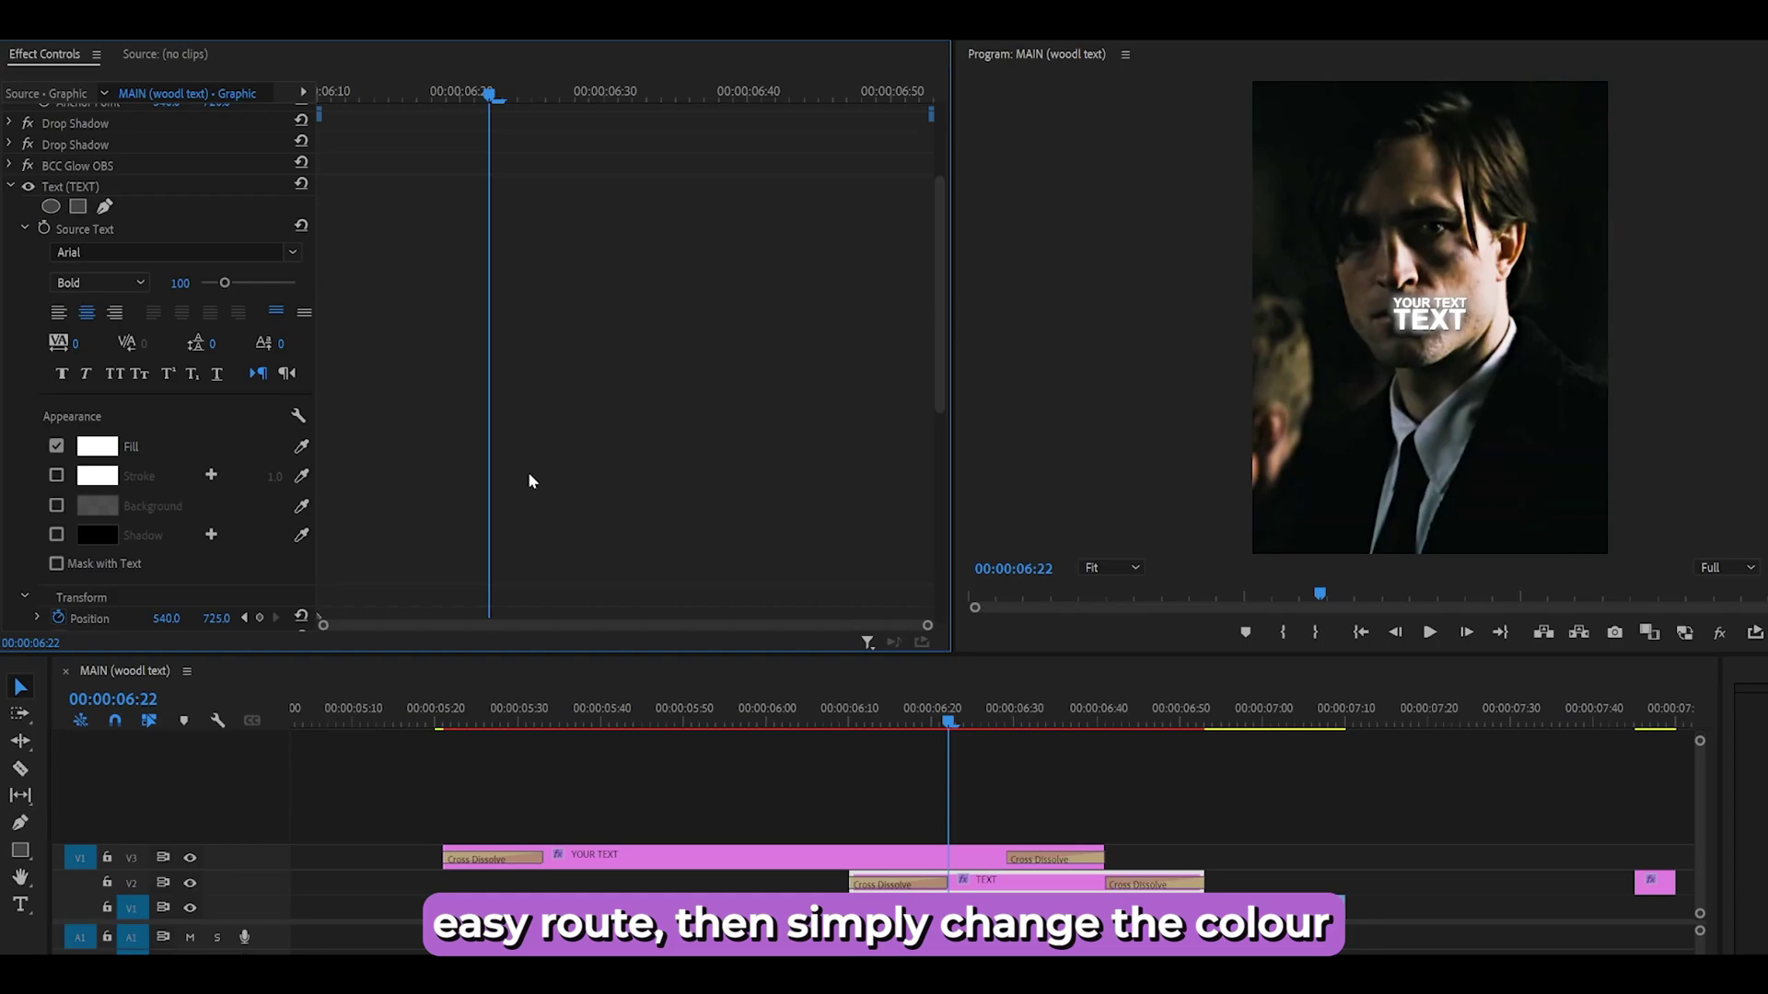
{"action": "left_click", "coordinate": [97, 447]}
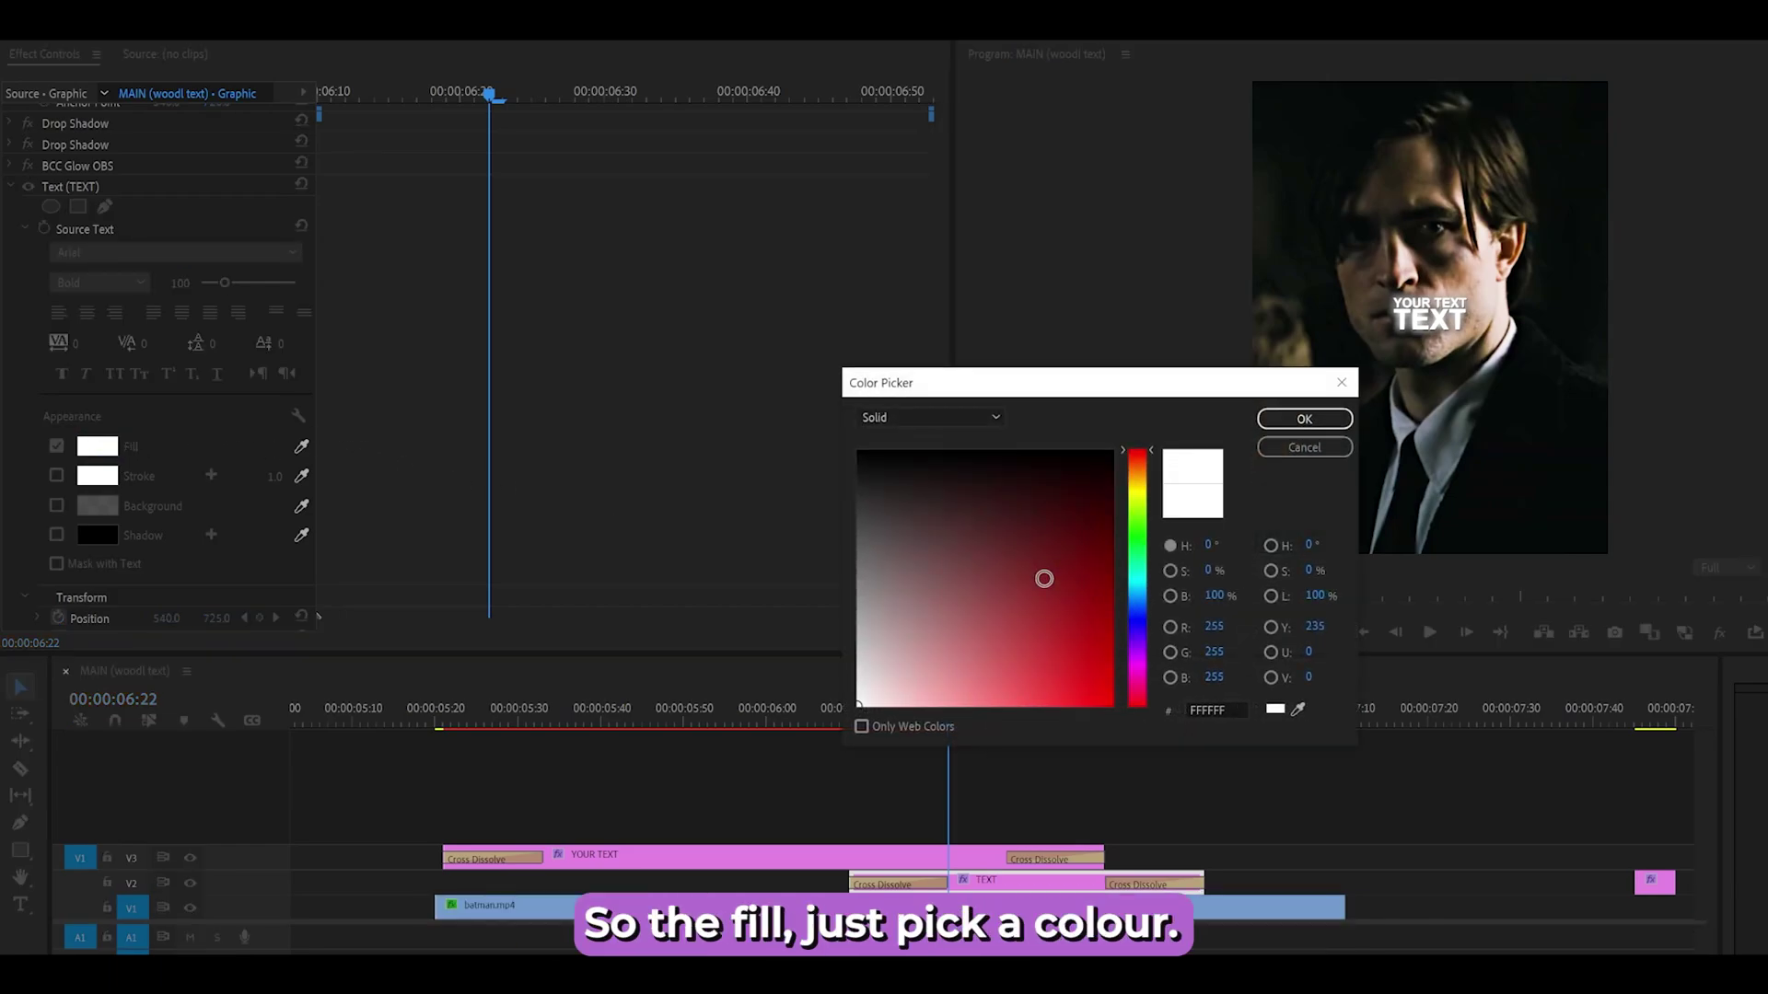
{"action": "left_click", "coordinate": [1085, 687]}
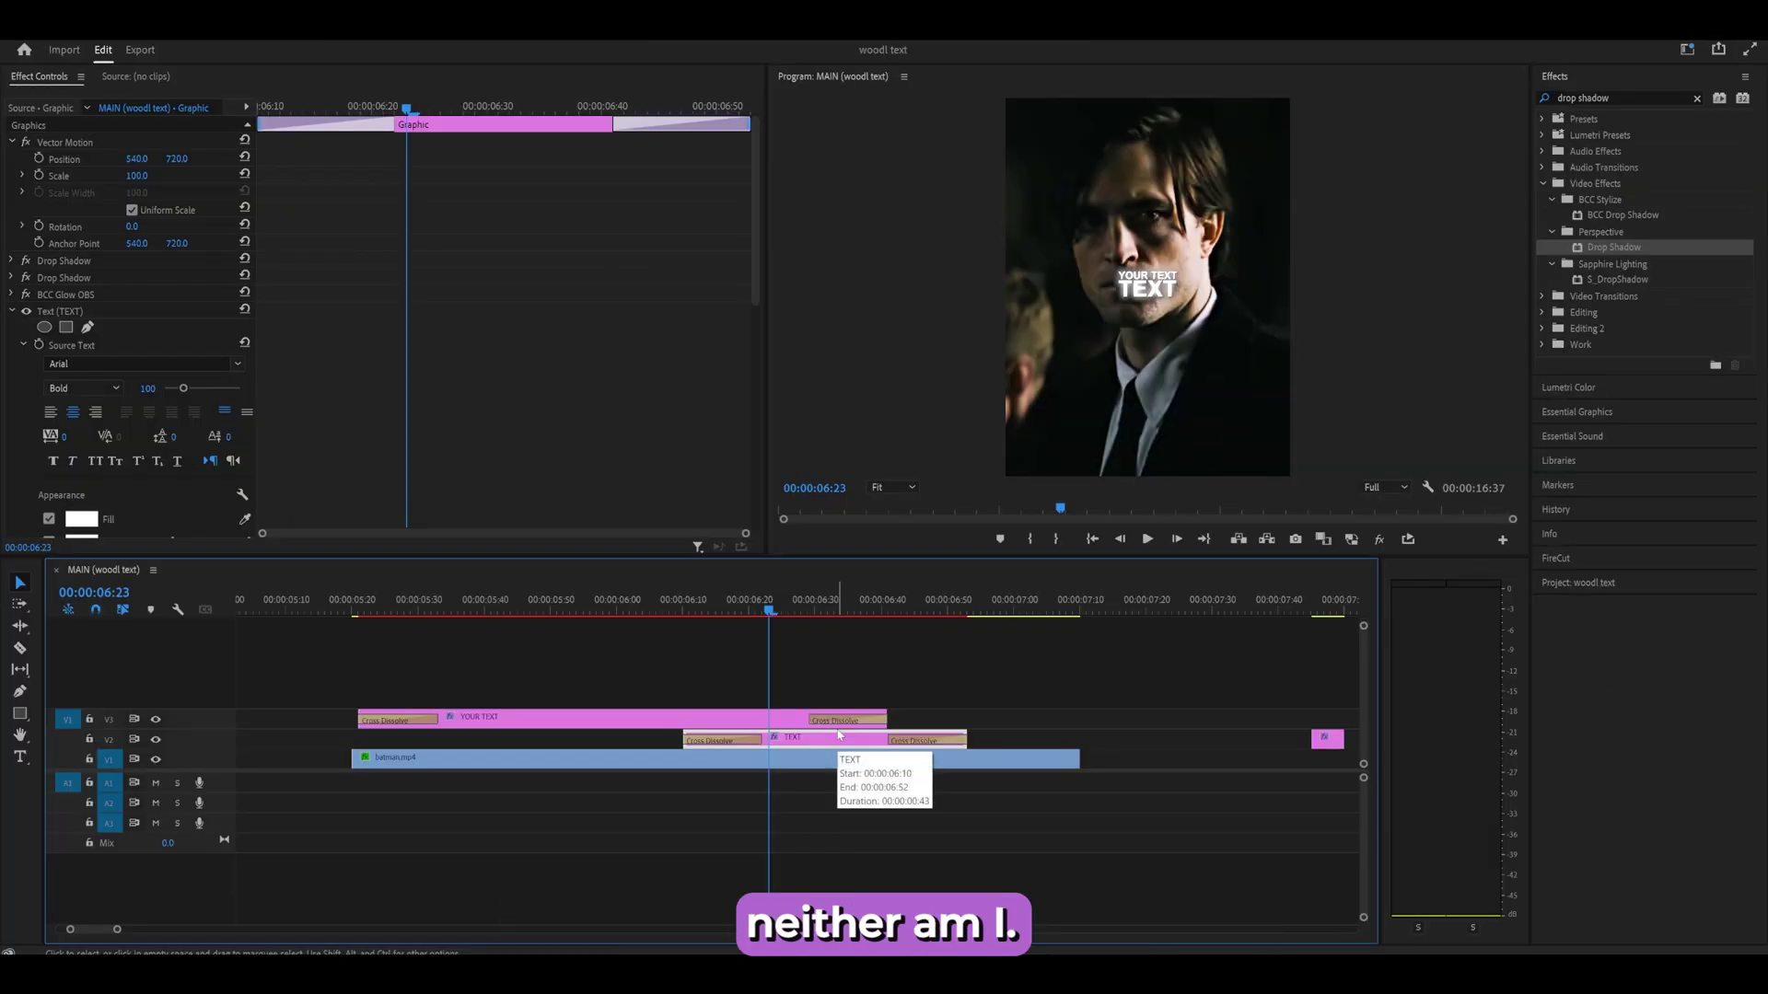
Step: Apply the 4-Color Gradient effect to the TEXT clip and place it between the second Drop Shadow and BCC Glow OBS
{"action": "left_click", "coordinate": [1618, 98]}
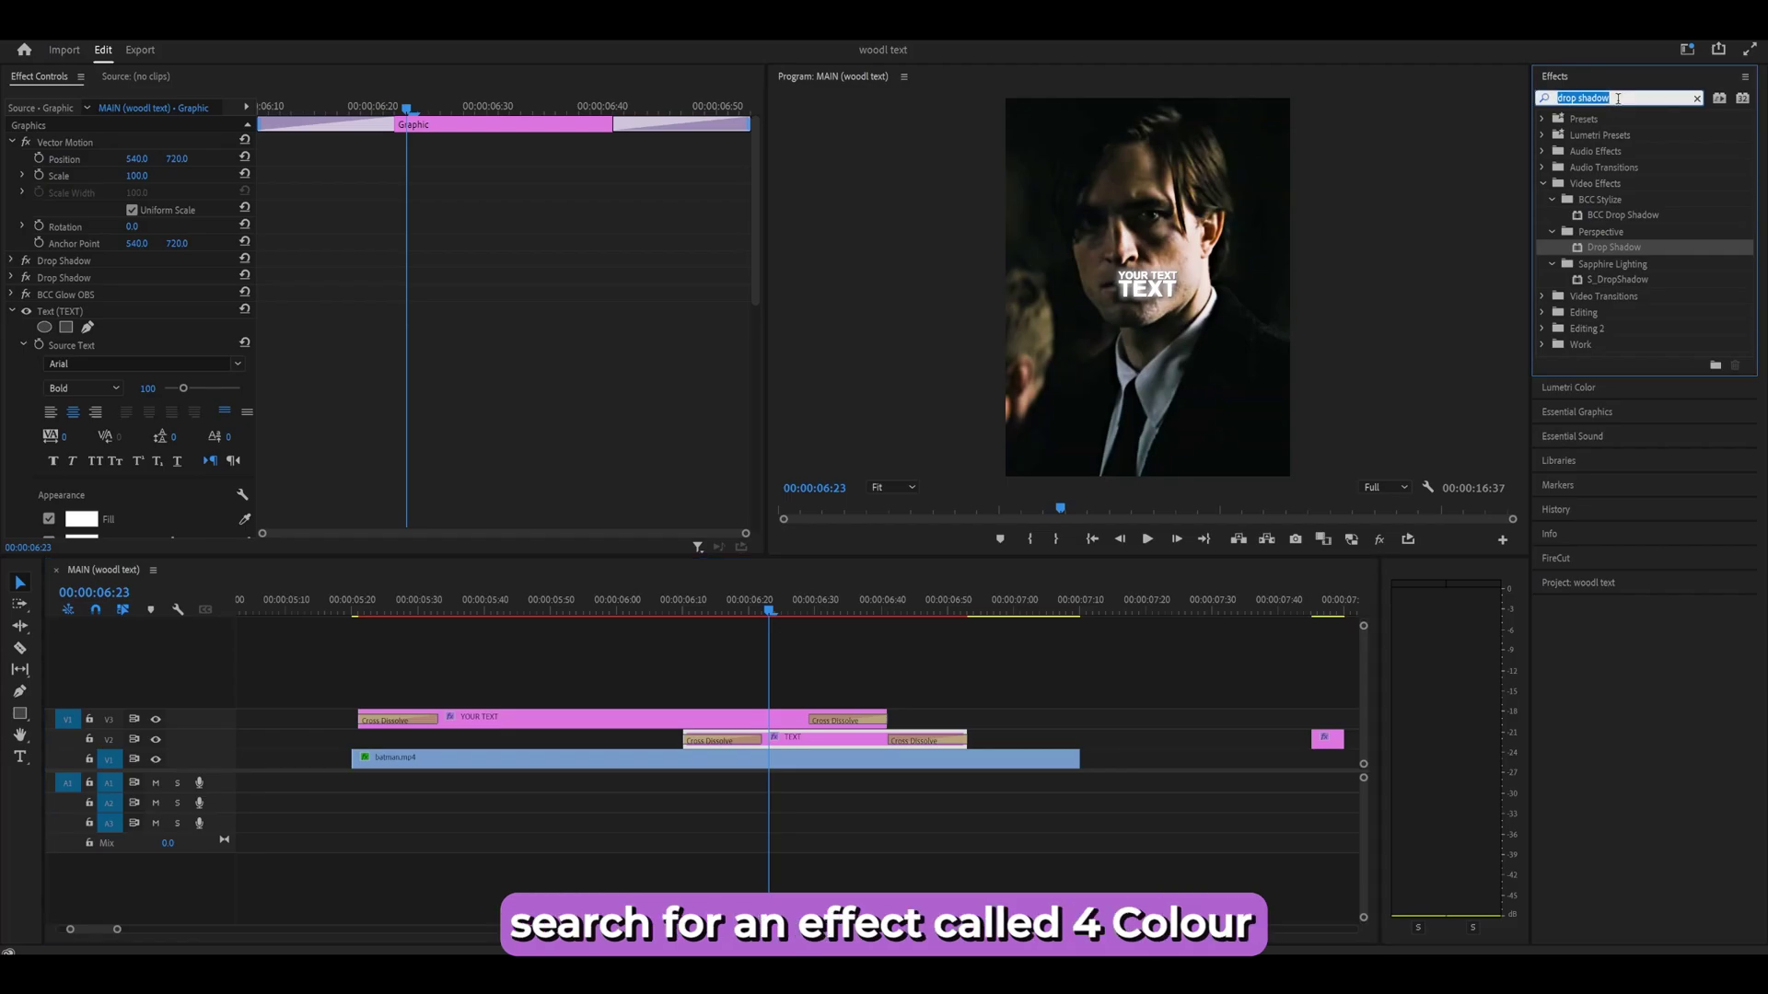
{"action": "type", "text": "4 COLOR"}
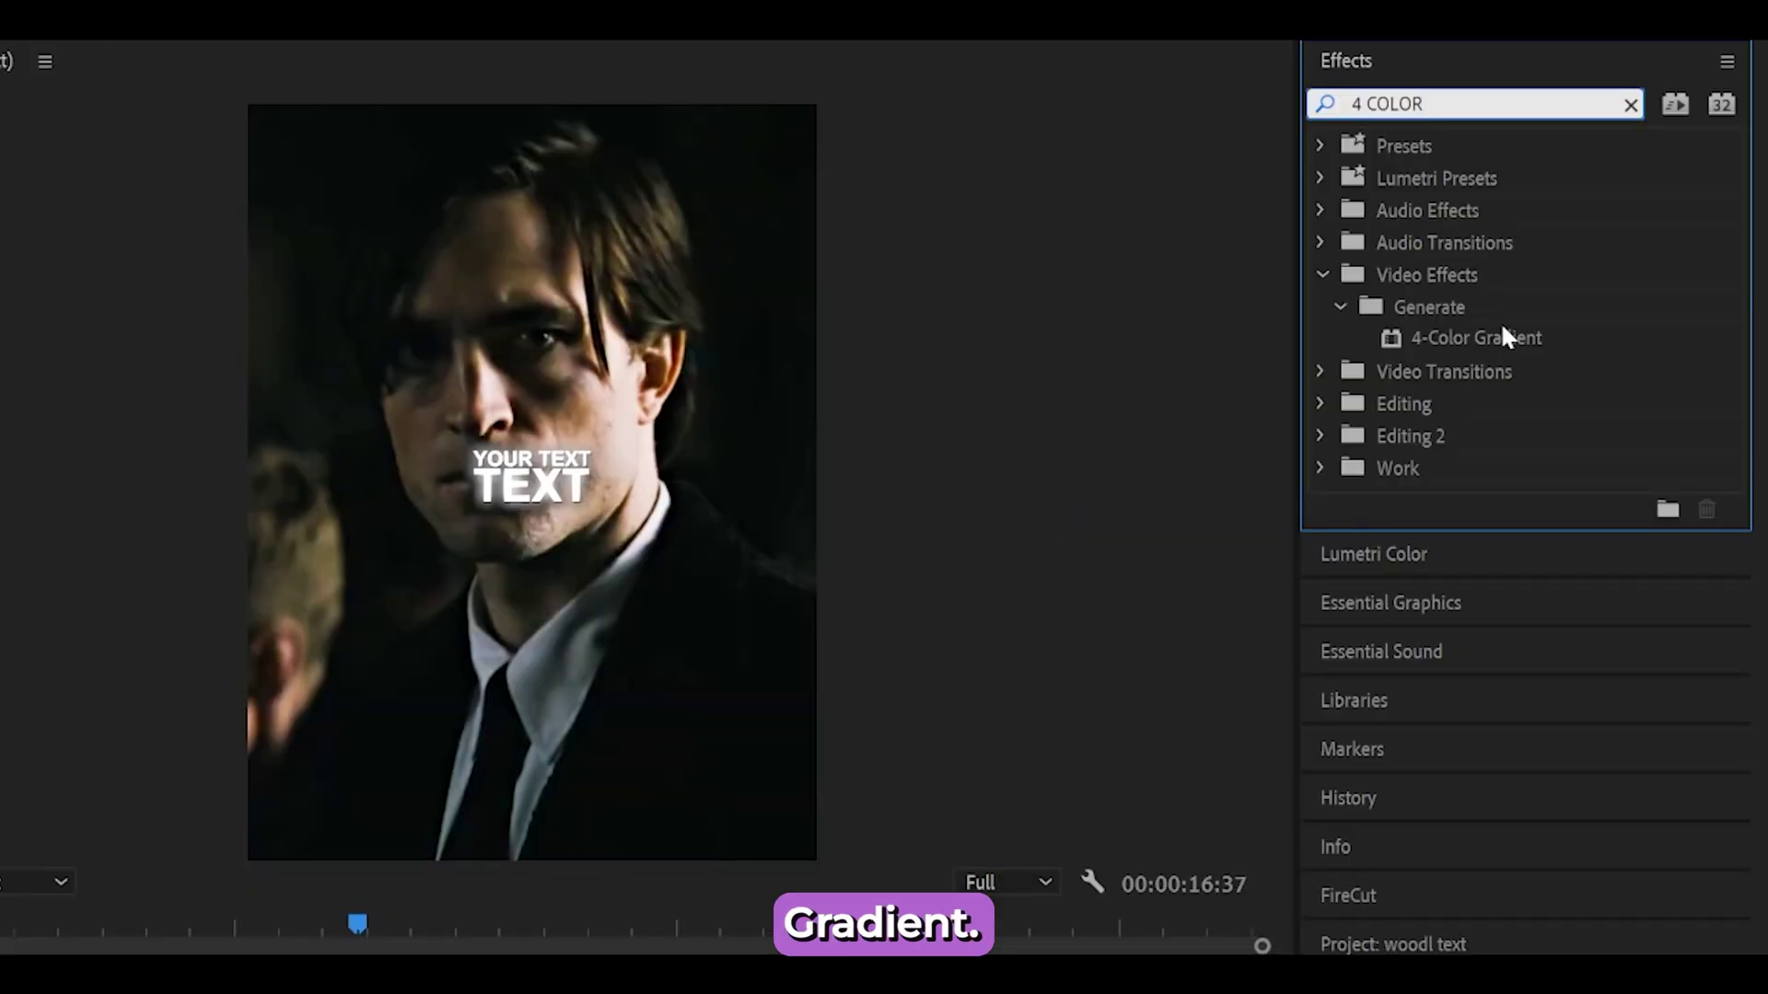
{"action": "left_click_drag", "start_coordinate": [1491, 338], "coordinate": [852, 591]}
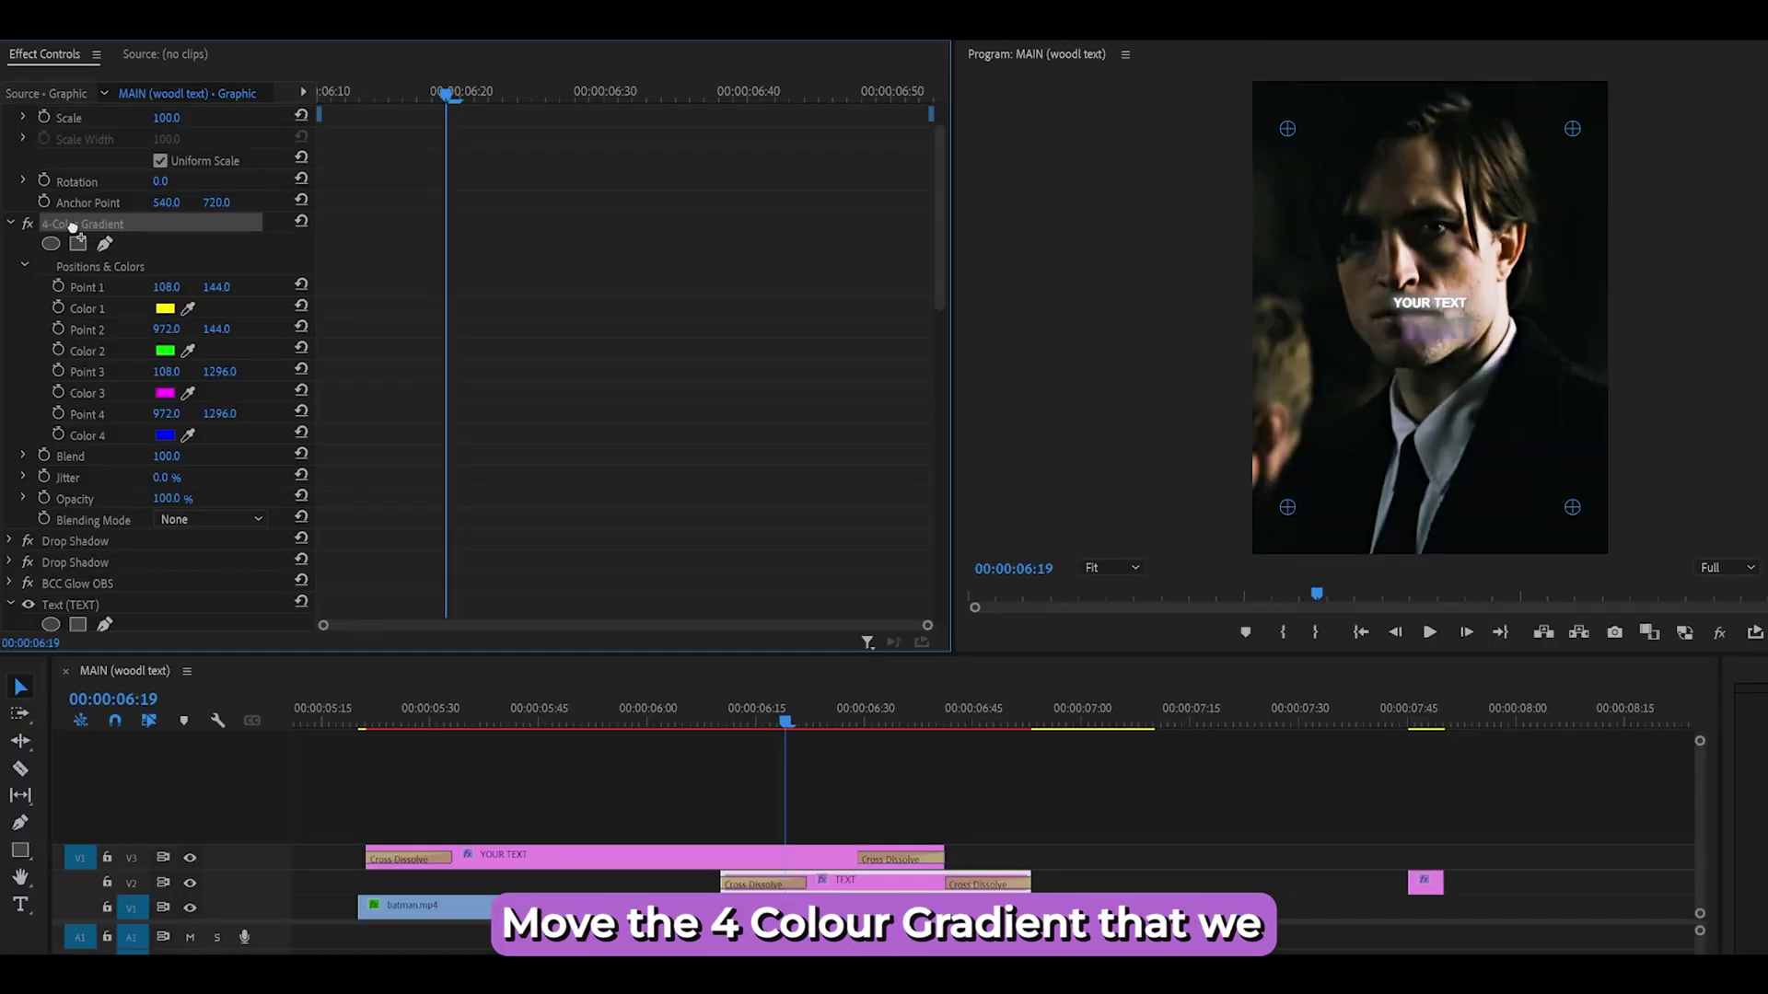
{"action": "left_click_drag", "start_coordinate": [72, 226], "coordinate": [59, 573]}
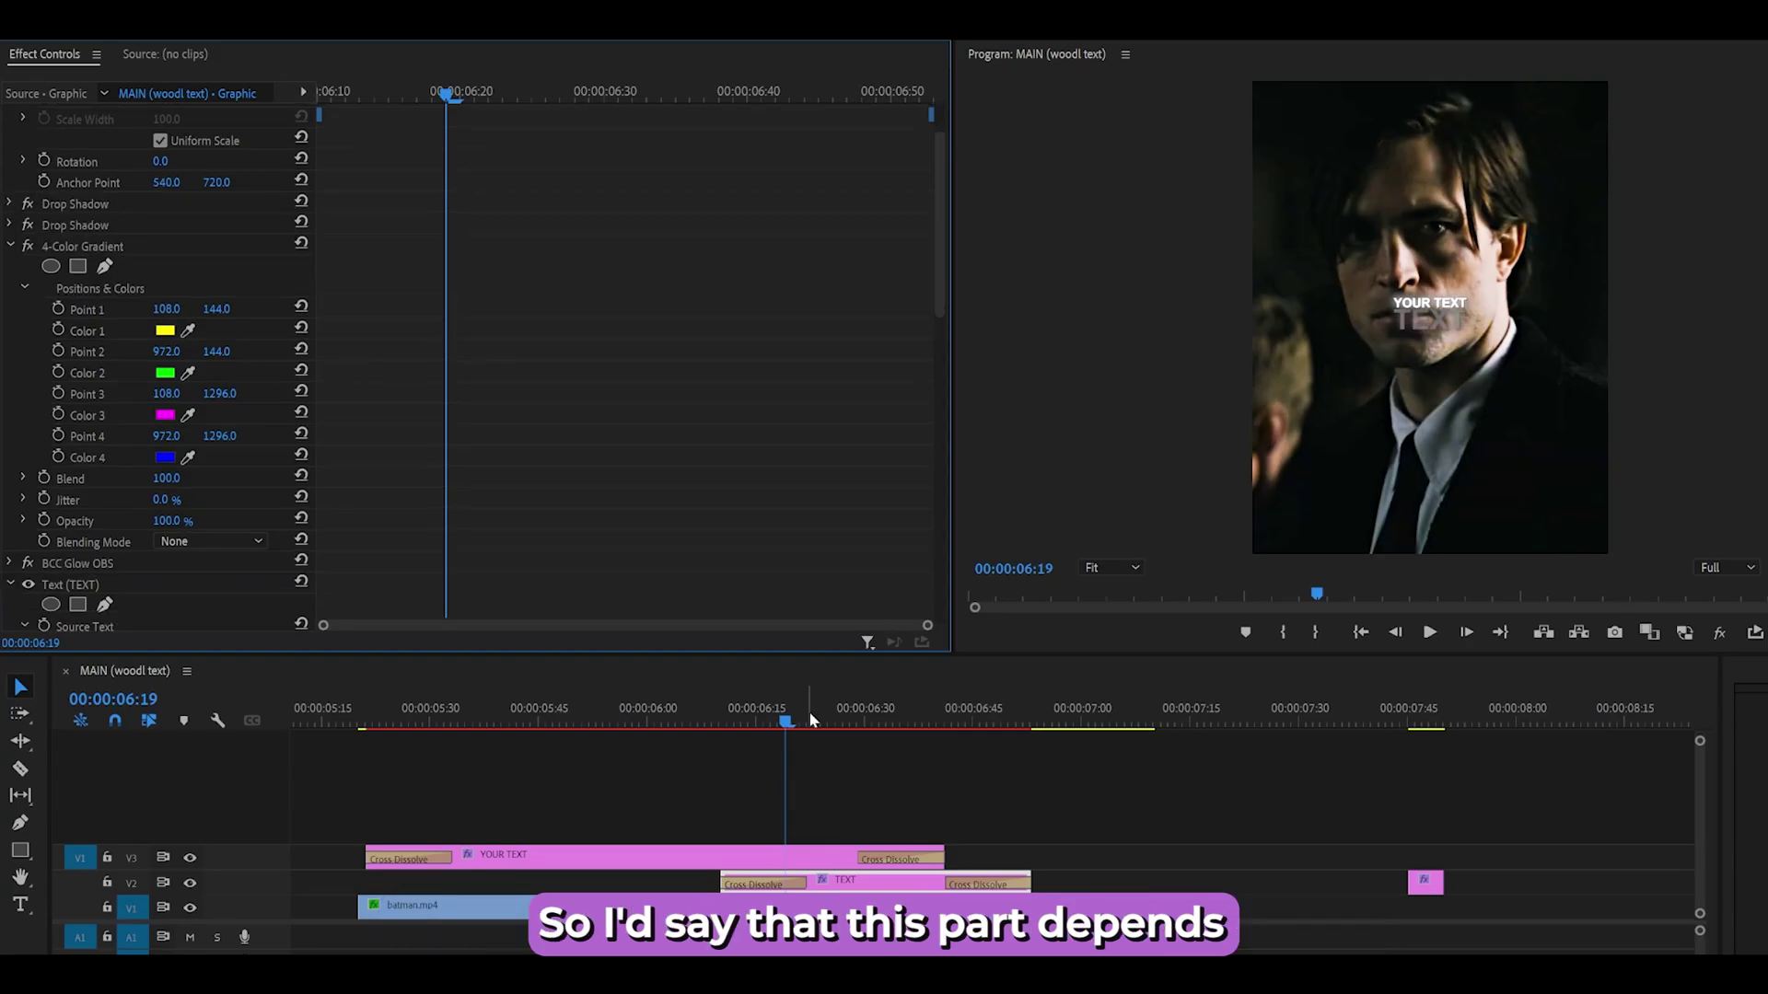
Step: Examine the gradient colours on TEXT at 00:00:06:23 in an enlarged preview
{"action": "left_click", "coordinate": [814, 721]}
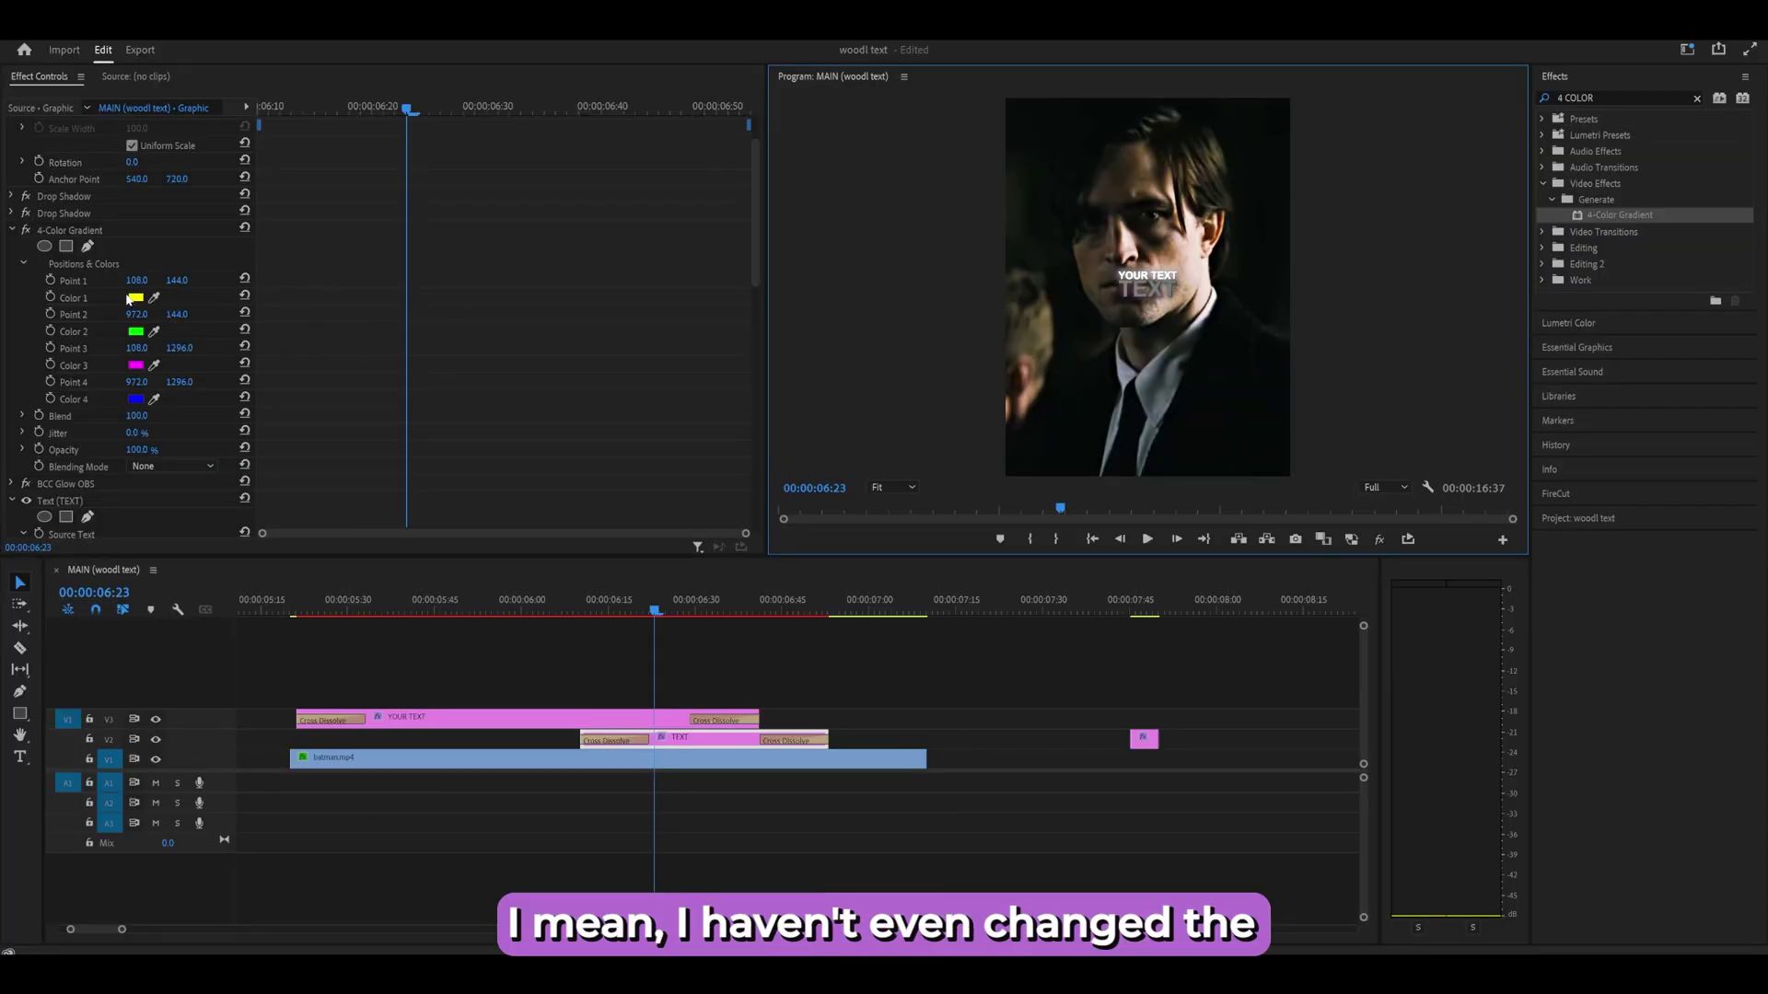
{"action": "key", "text": "grave"}
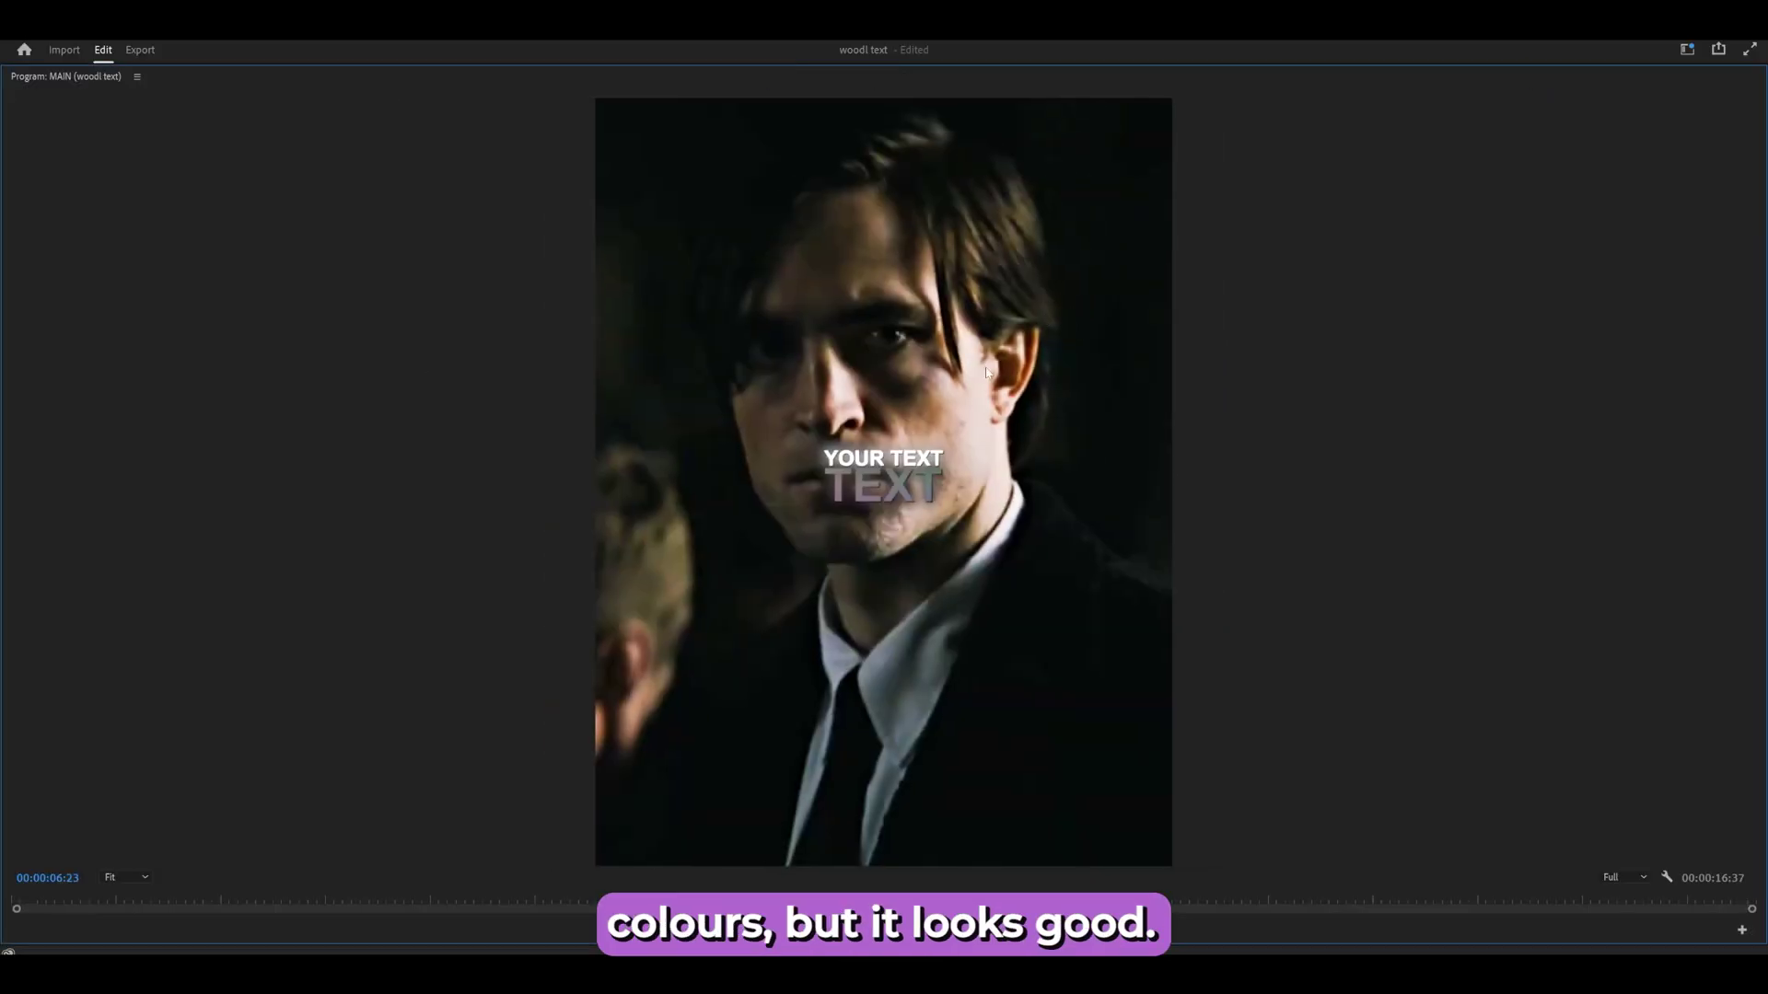
{"action": "key", "text": "grave"}
Step: Try the 4-Color Gradient below BCC Glow OBS in the effect order, and move it back above the glow
{"action": "left_click", "coordinate": [98, 208]}
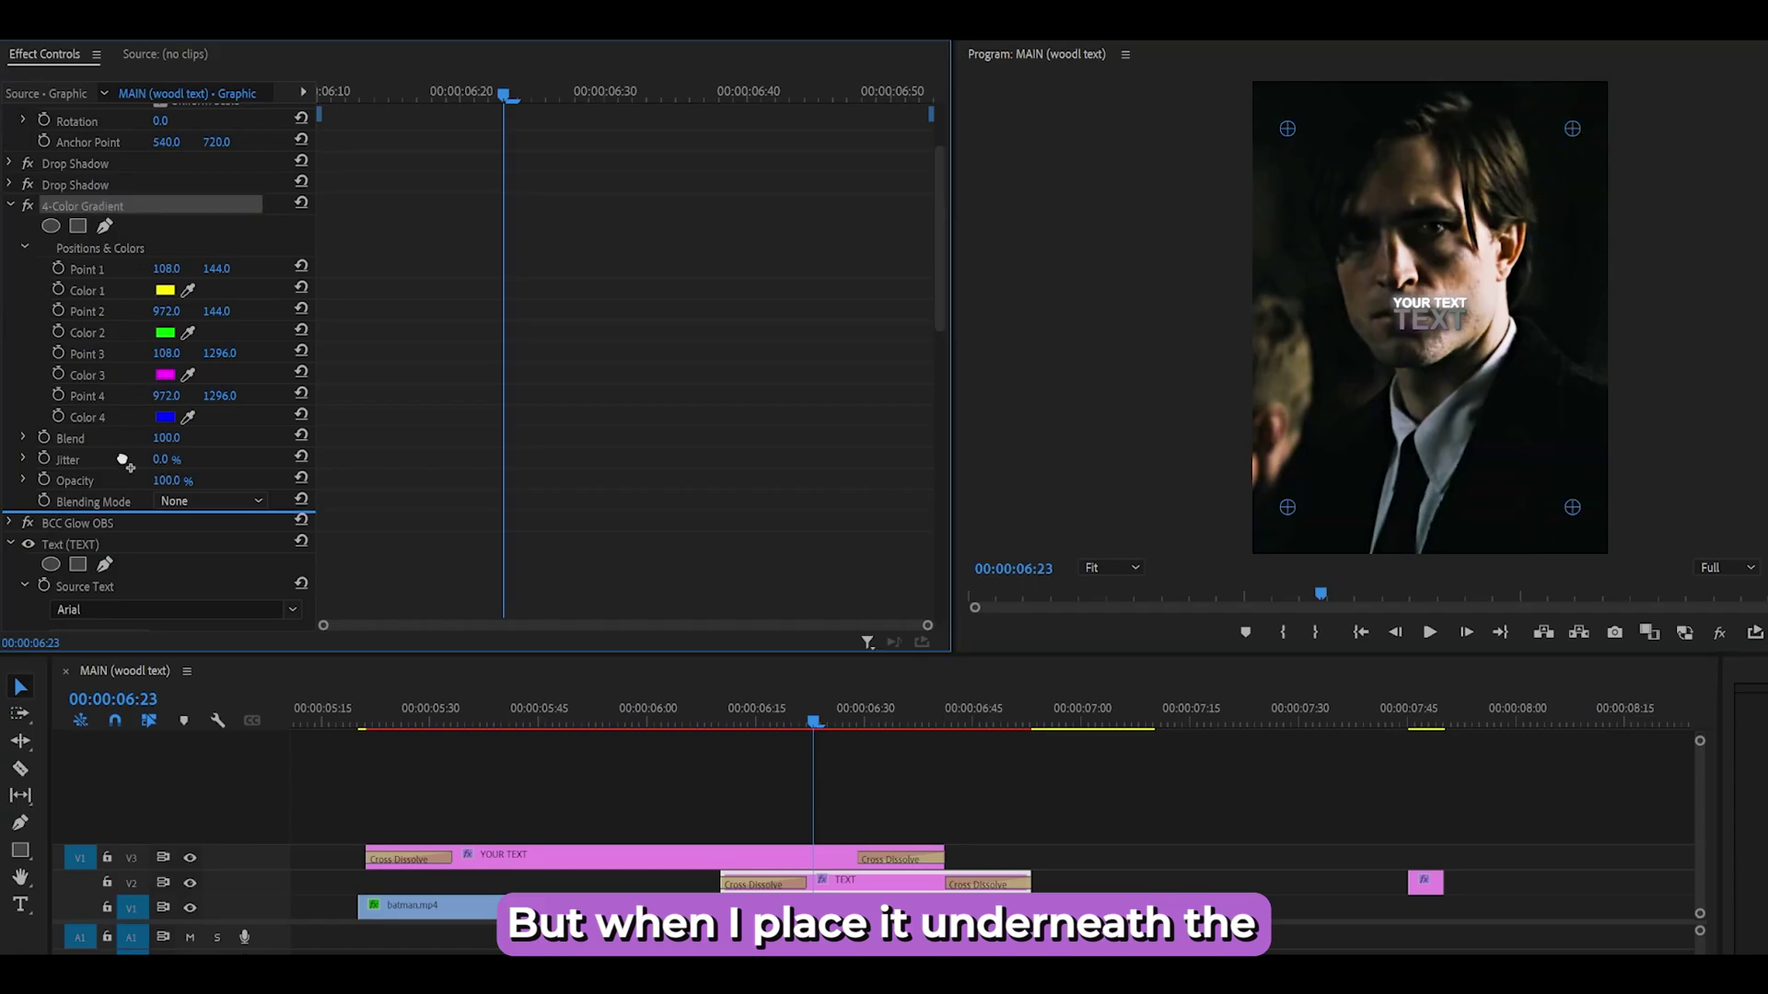
{"action": "left_click_drag", "start_coordinate": [76, 530], "coordinate": [78, 532]}
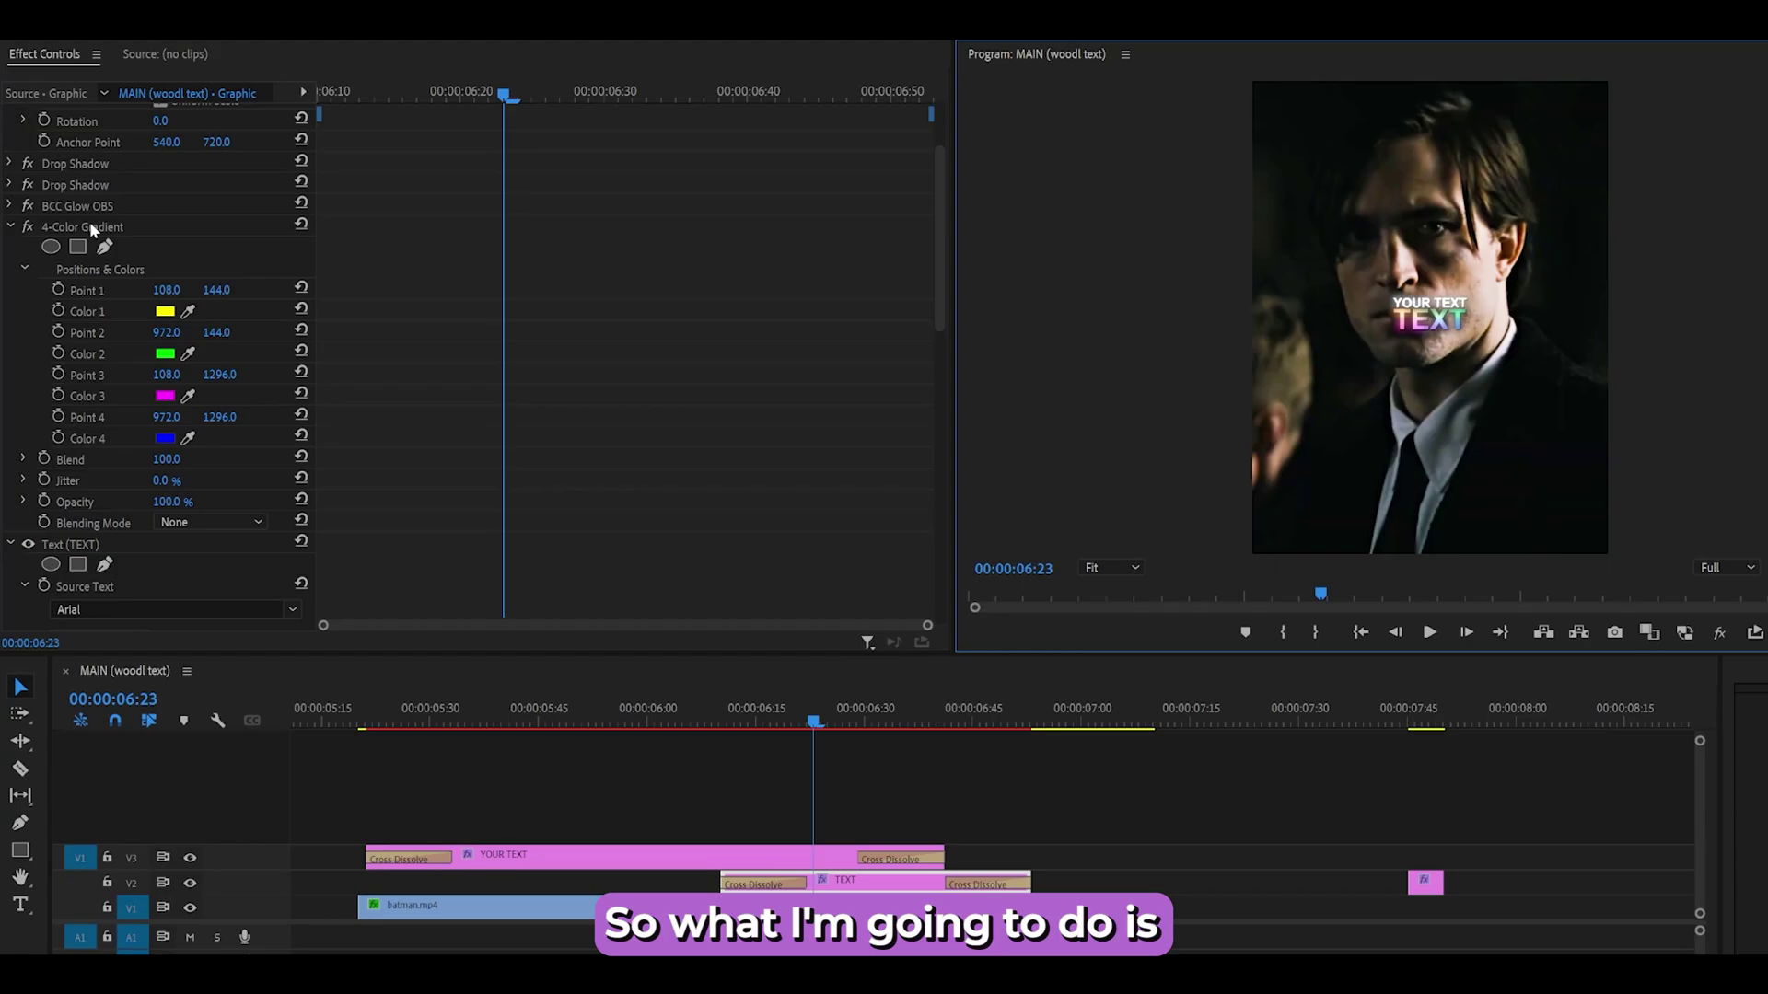
{"action": "left_click_drag", "start_coordinate": [86, 224], "coordinate": [81, 198]}
Step: Set Color 1 and Color 2 of the TEXT clip's 4-Color Gradient to red (FF0000)
{"action": "left_click", "coordinate": [165, 290]}
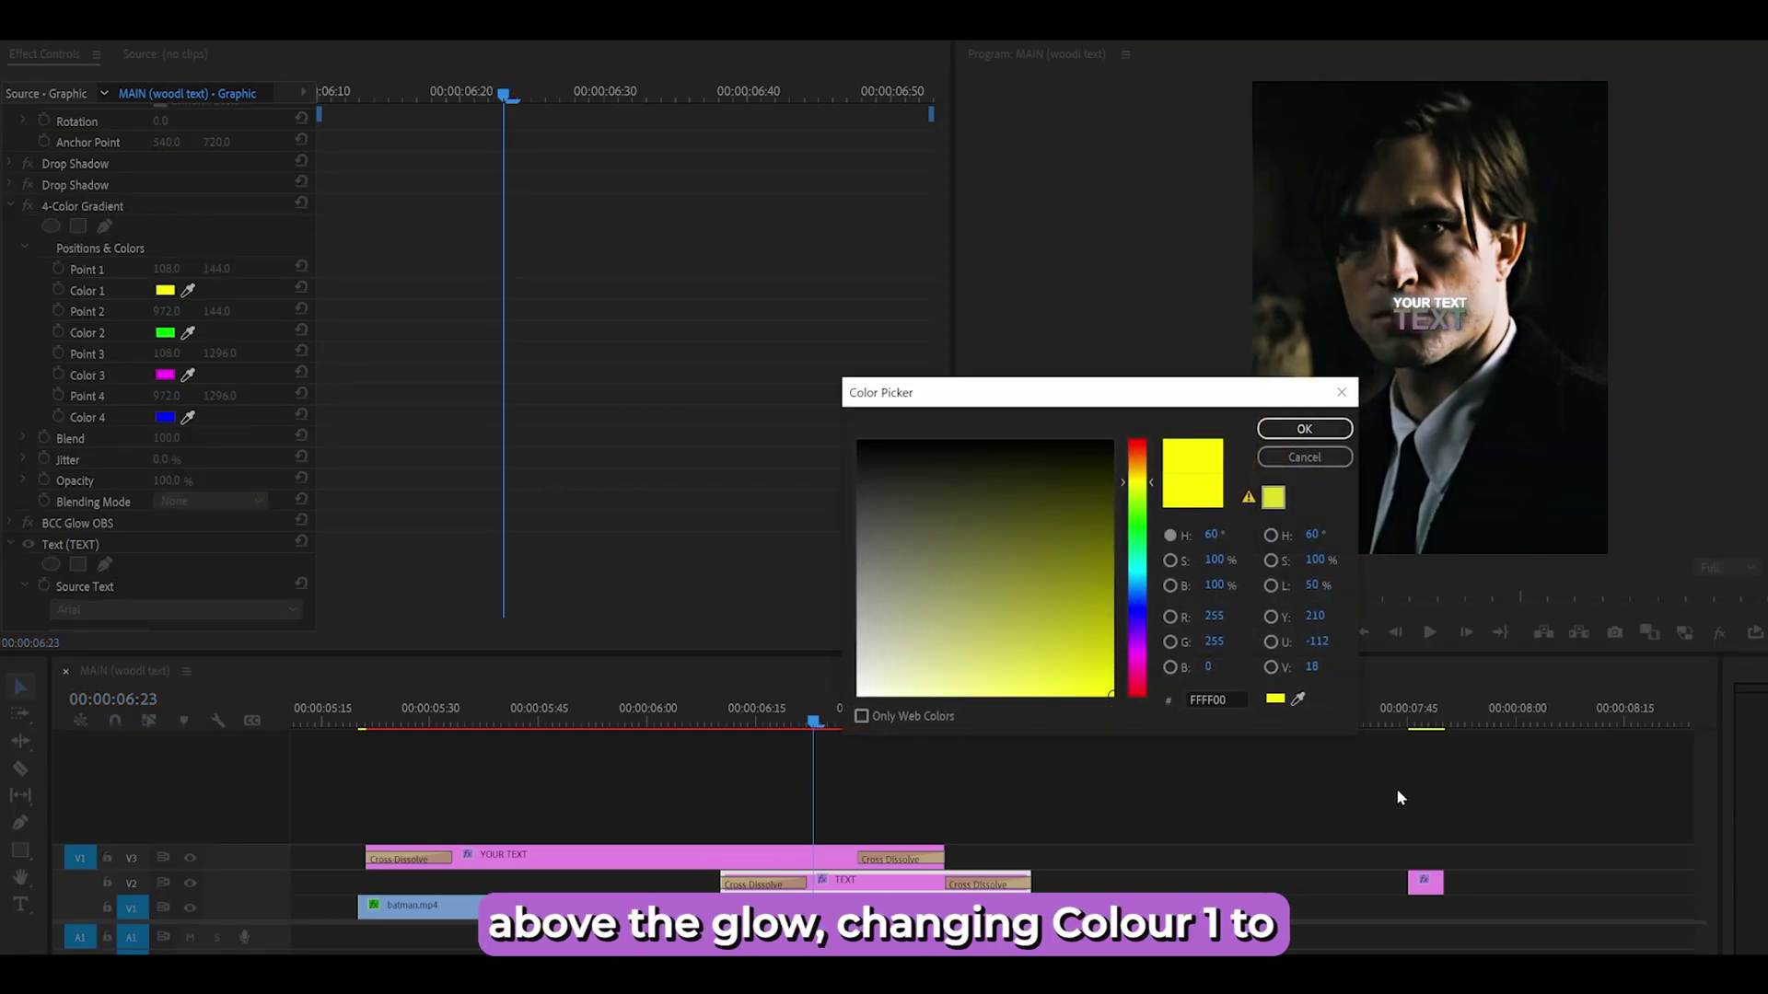
{"action": "left_click_drag", "start_coordinate": [1118, 670], "coordinate": [1110, 715]}
{"action": "left_click", "coordinate": [1304, 429]}
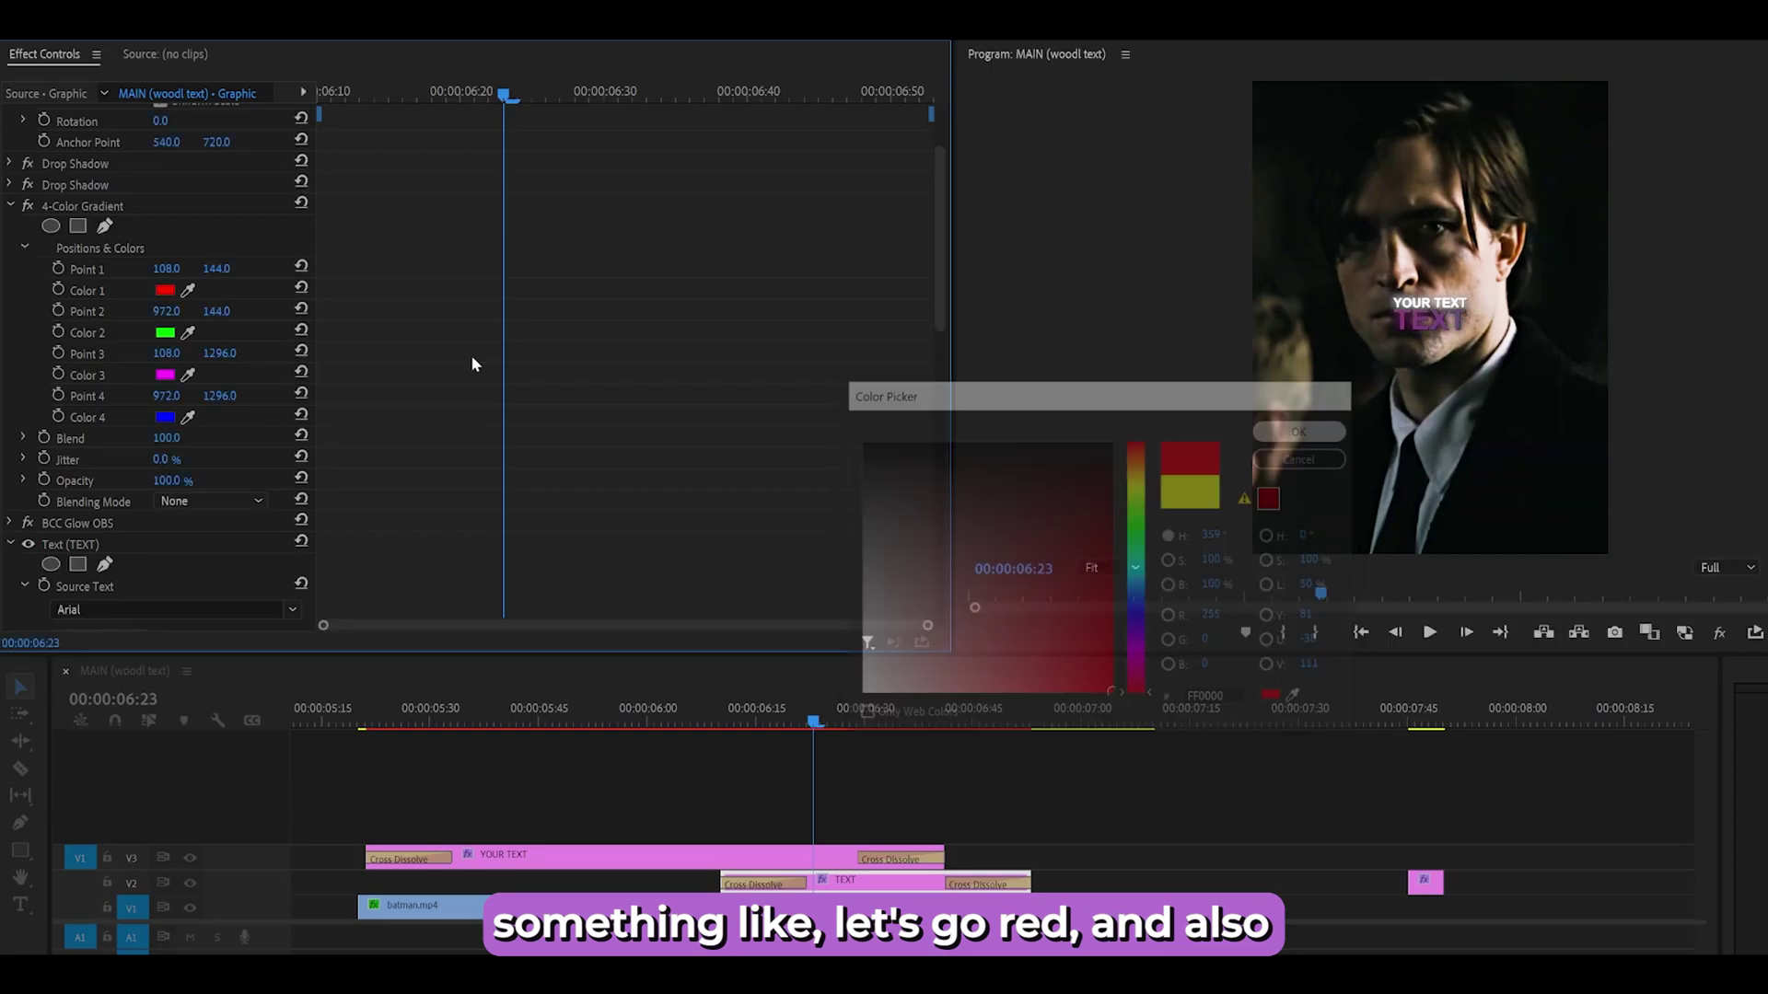
{"action": "left_click", "coordinate": [165, 333]}
Step: Show the 4-Color Gradient's control points over the image and nudge them to identify which corner each colour controls
{"action": "left_click", "coordinate": [130, 208]}
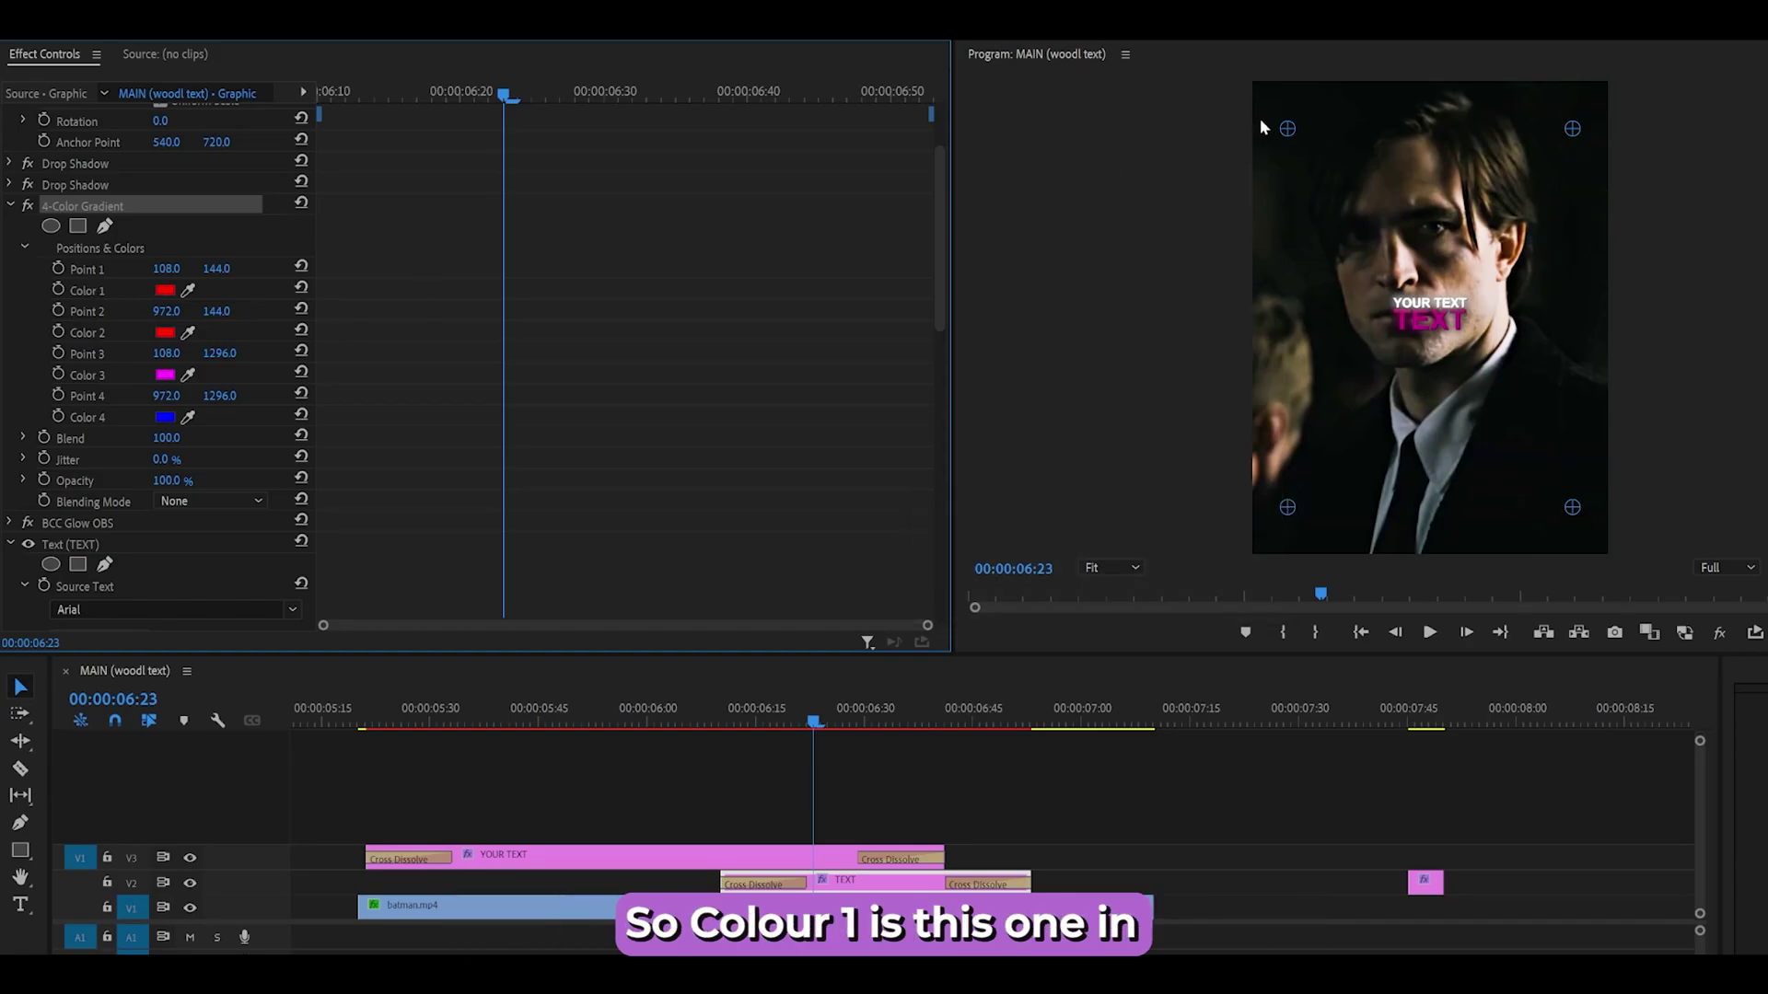
{"action": "left_click", "coordinate": [1288, 129]}
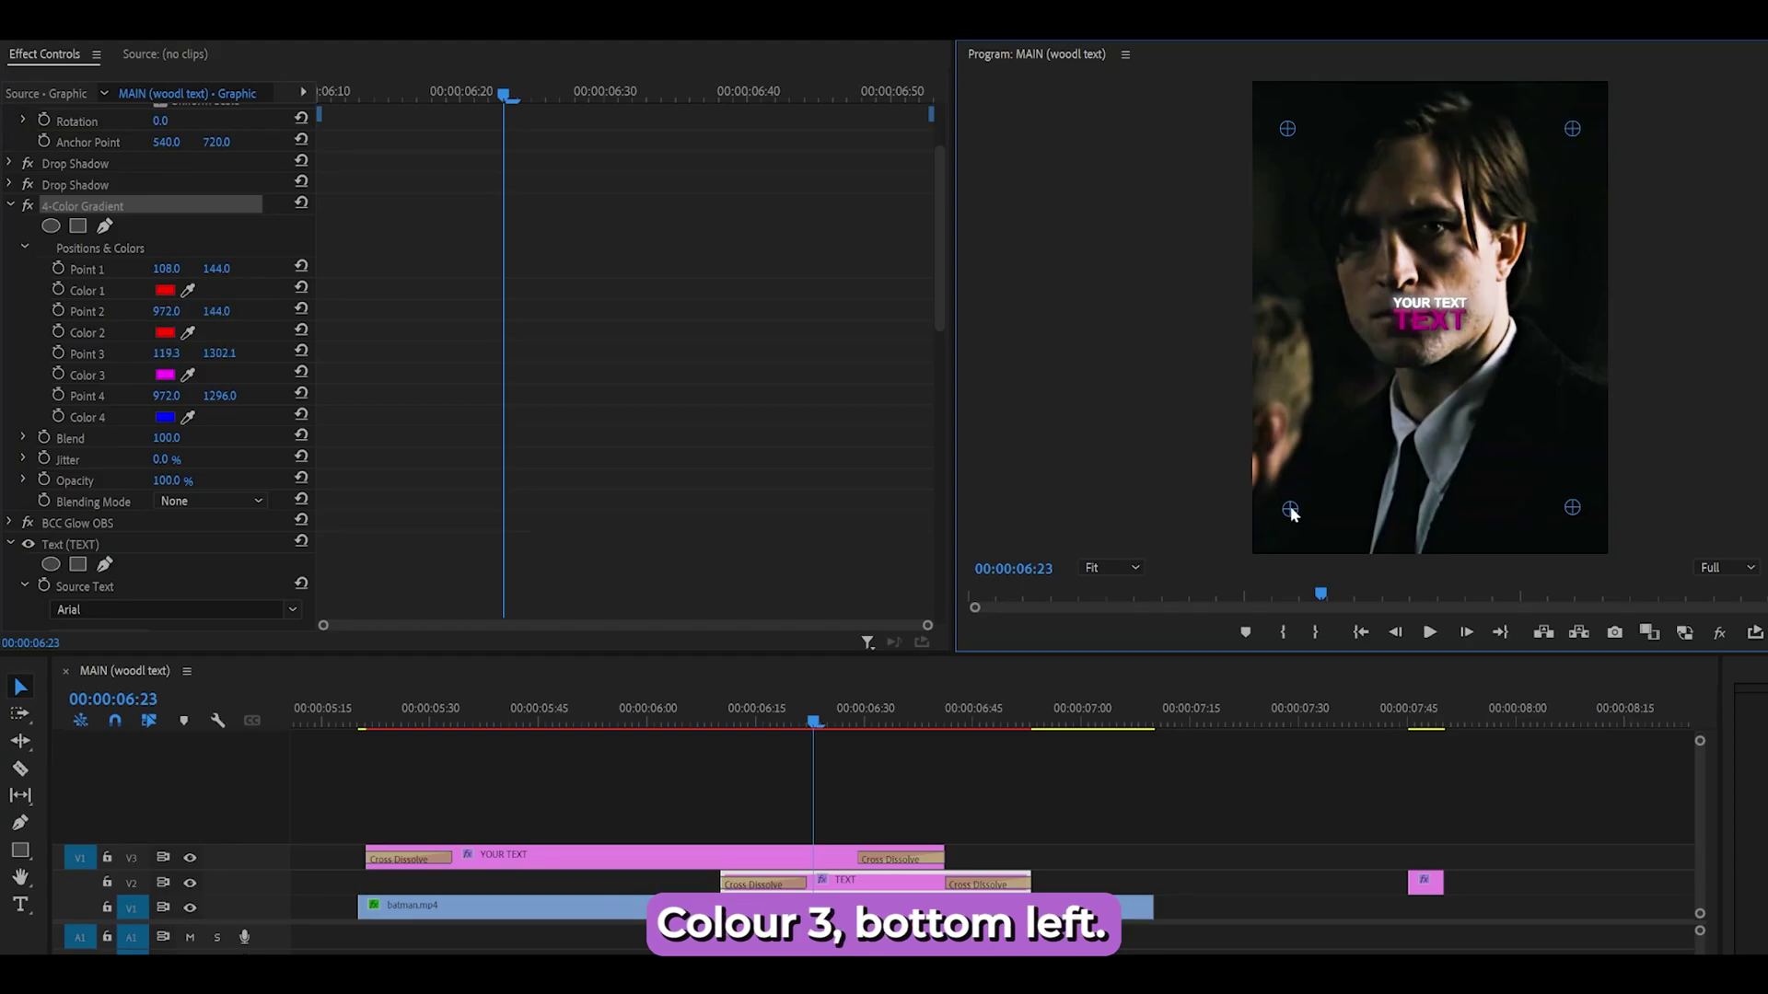
{"action": "left_click_drag", "start_coordinate": [1571, 506], "coordinate": [1566, 510]}
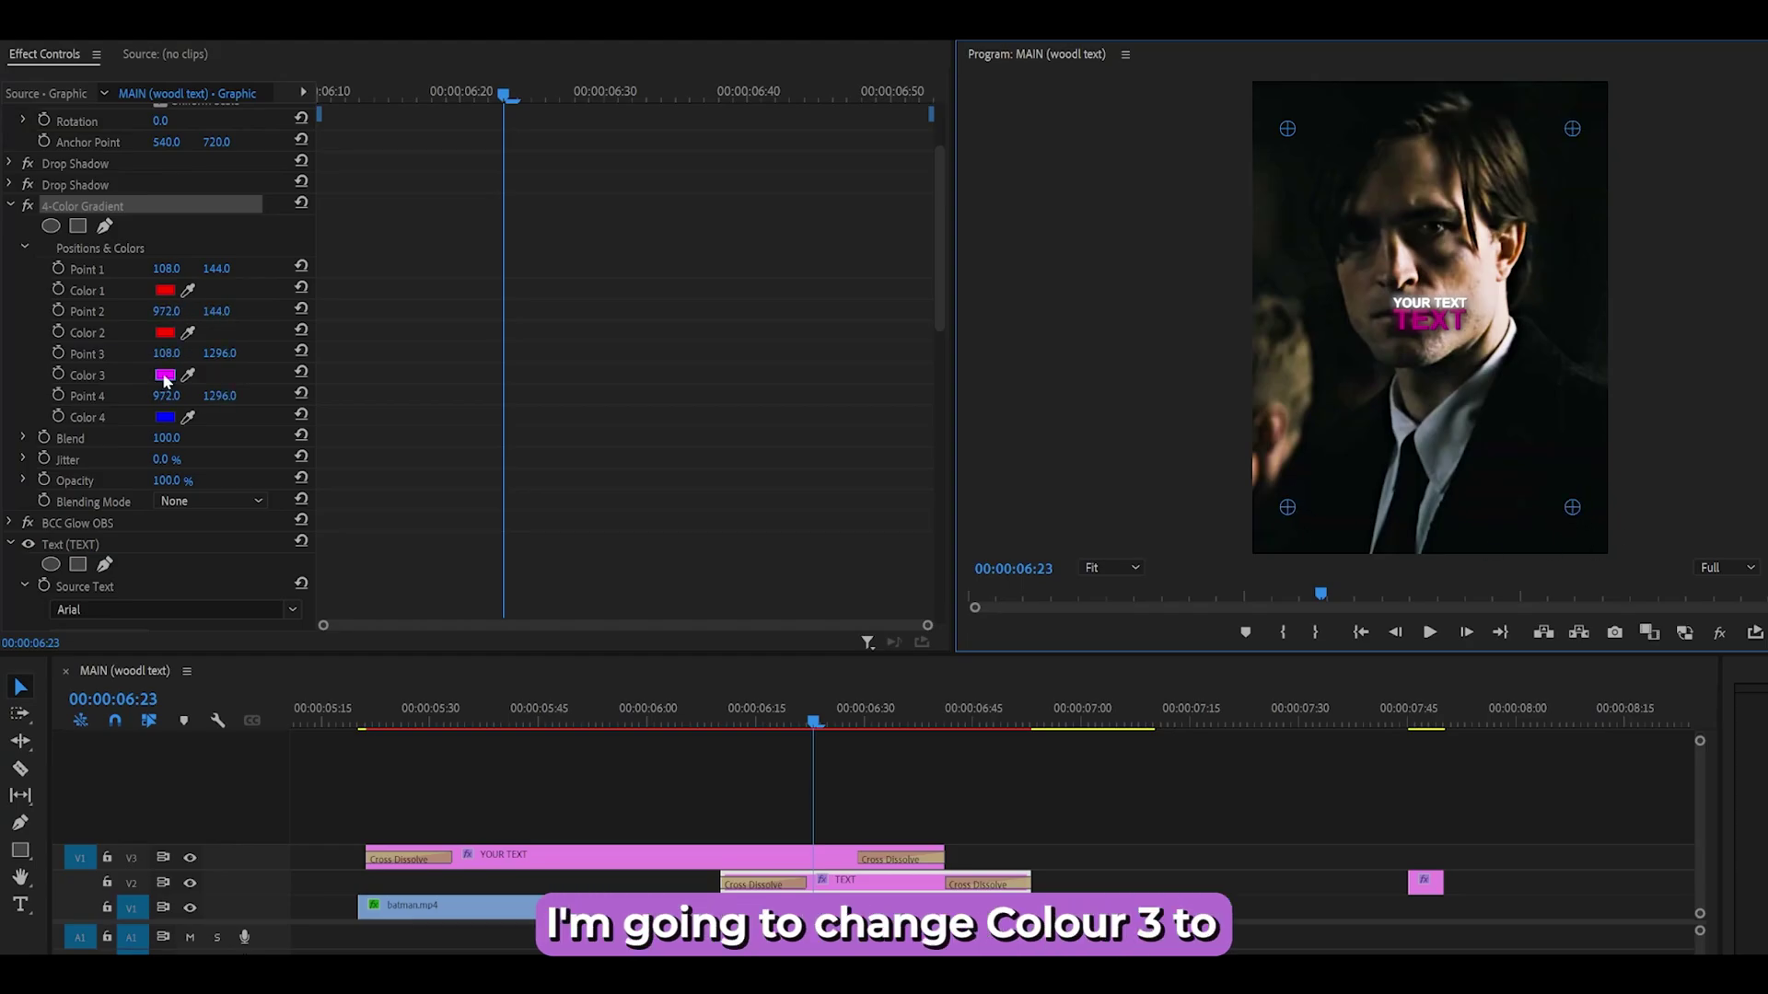
Step: Set Color 3 and Color 4 of the 4-Color Gradient to white
{"action": "left_click", "coordinate": [164, 375]}
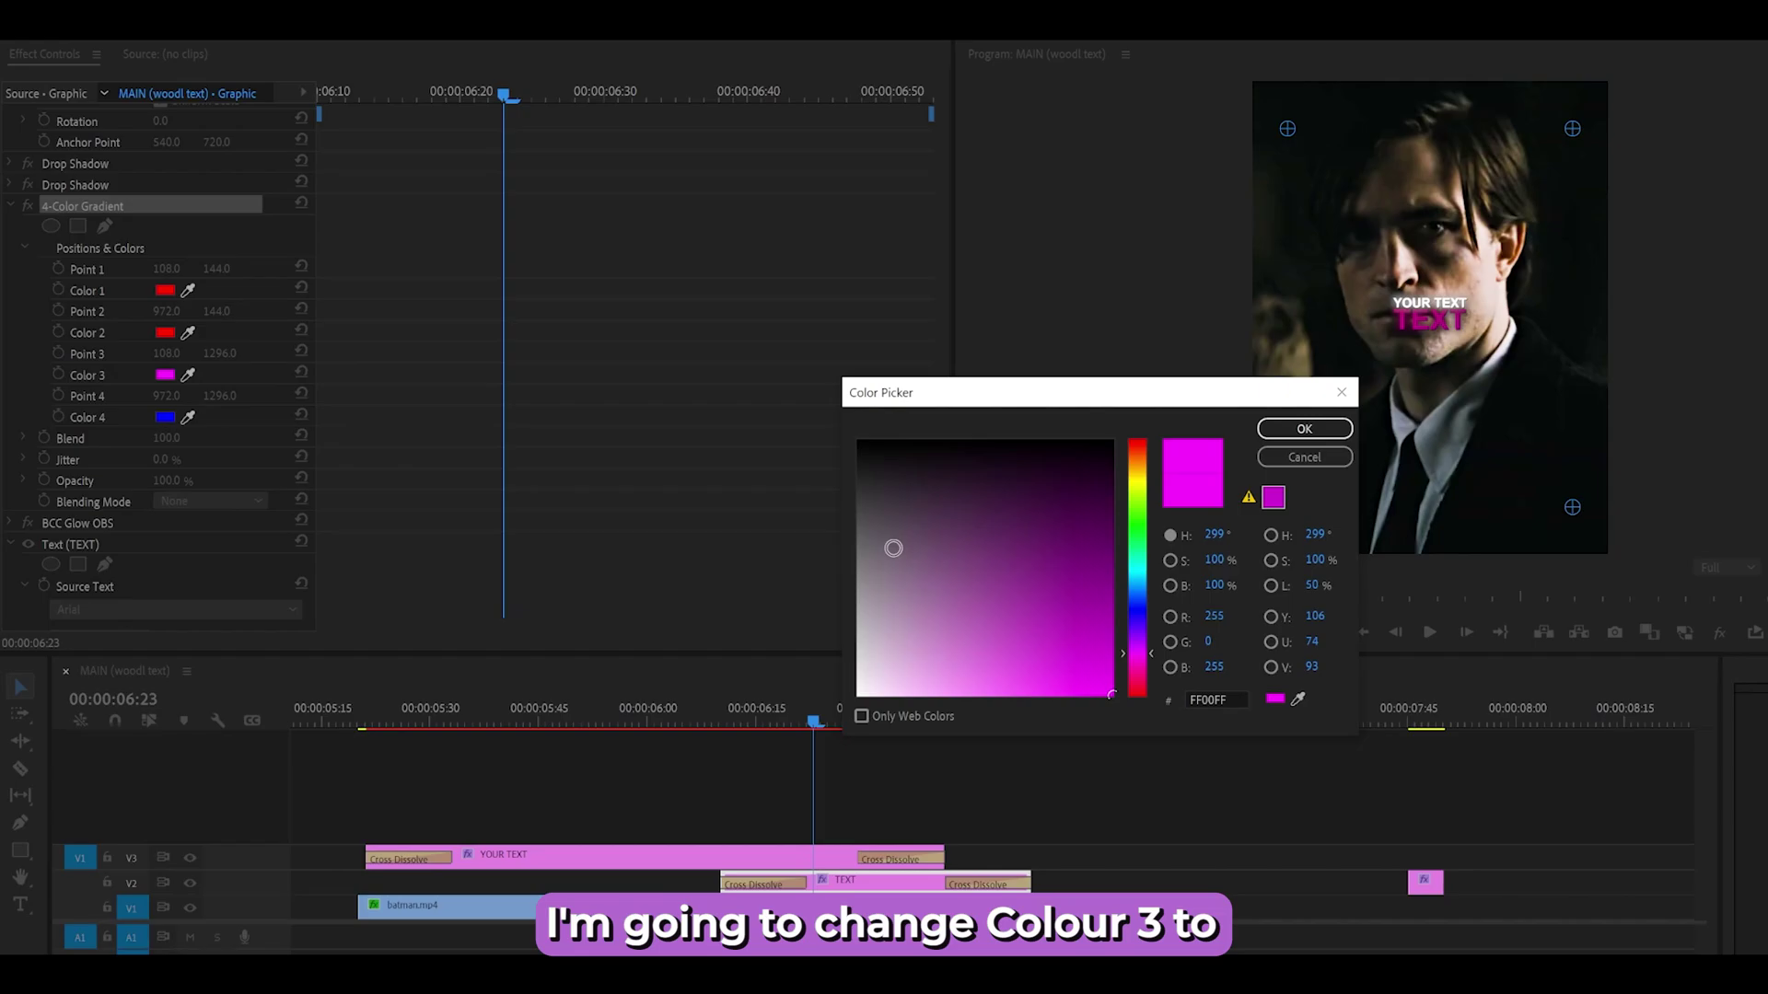
{"action": "left_click_drag", "start_coordinate": [895, 554], "coordinate": [862, 695]}
{"action": "left_click", "coordinate": [1300, 432]}
{"action": "left_click", "coordinate": [166, 418]}
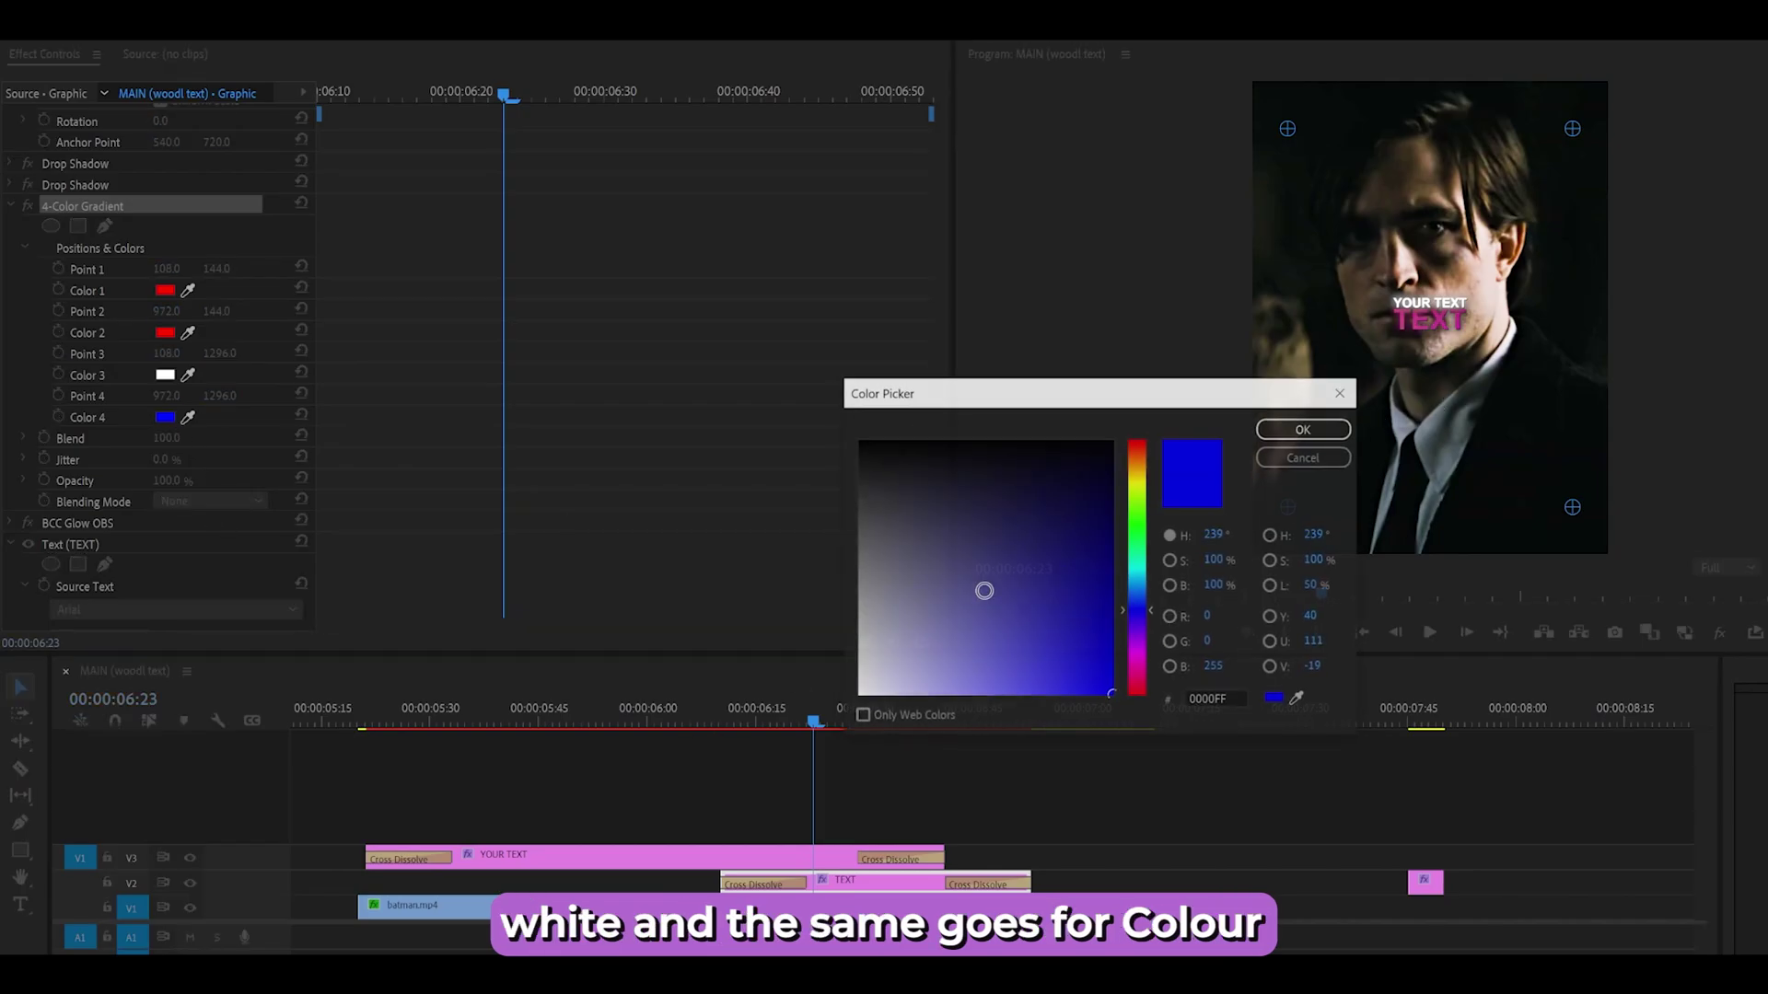
{"action": "left_click", "coordinate": [859, 694]}
{"action": "left_click", "coordinate": [1305, 429]}
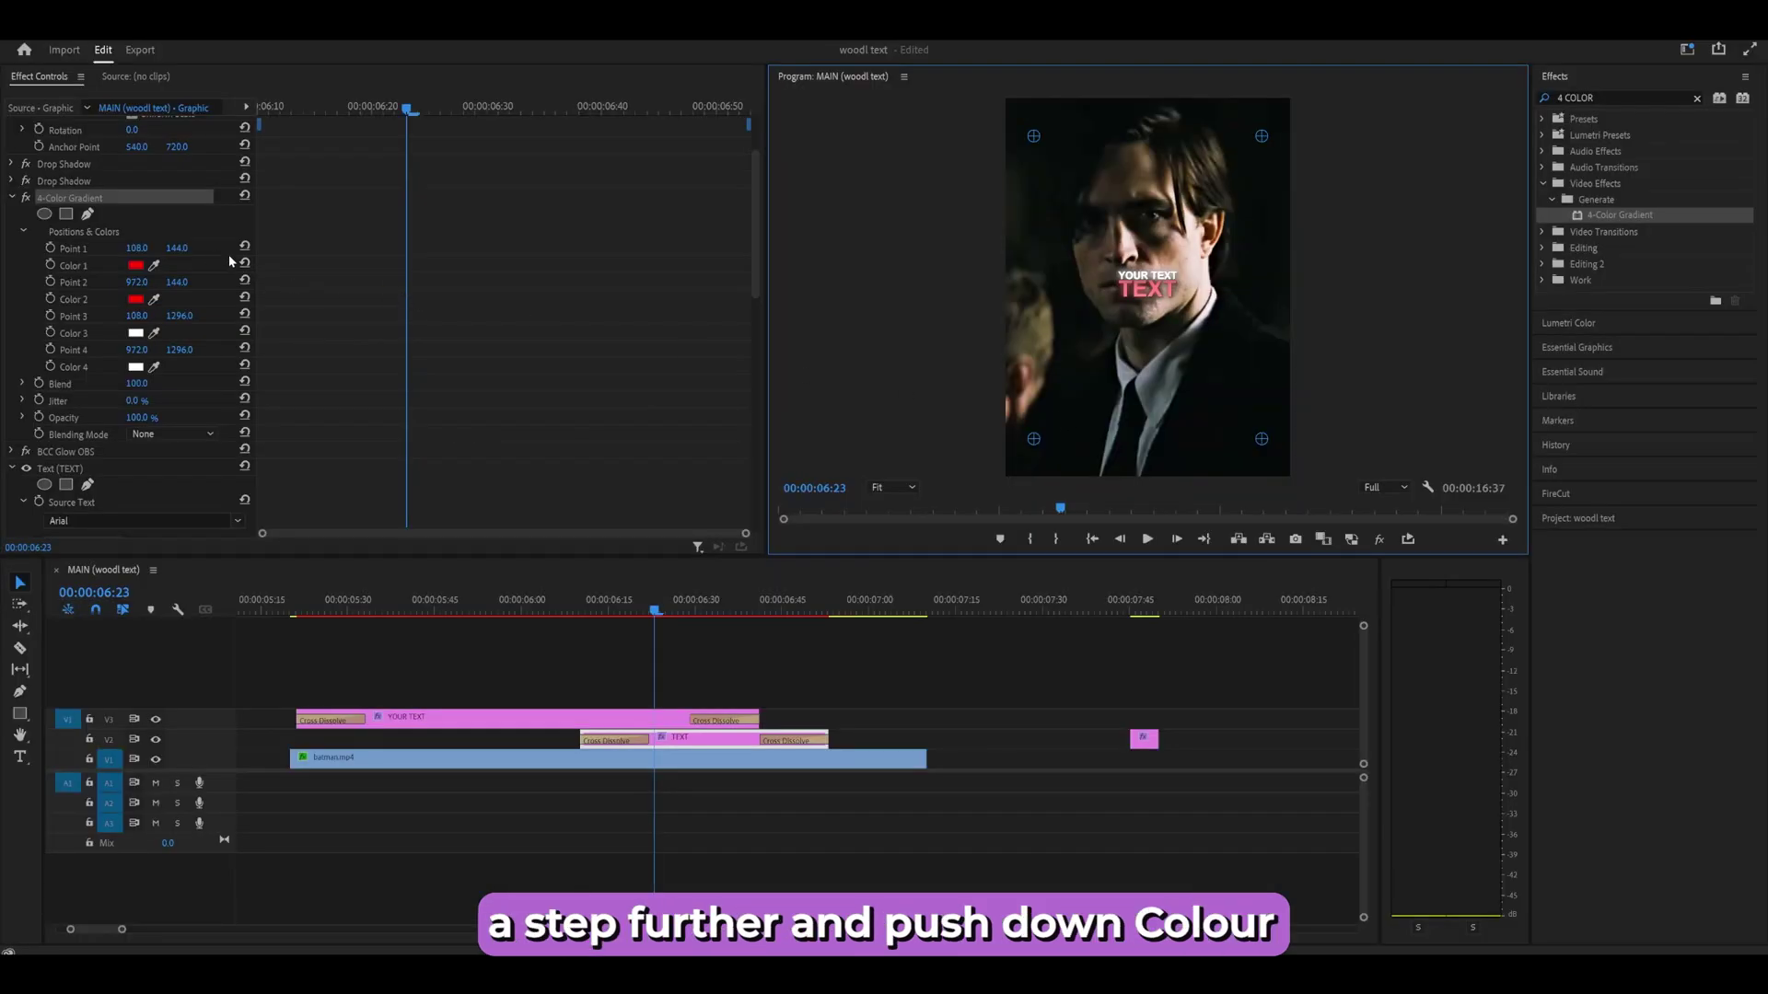
Step: Set the vertical position of the gradient's Point 1 and Point 2 to 600
{"action": "left_click", "coordinate": [79, 249]}
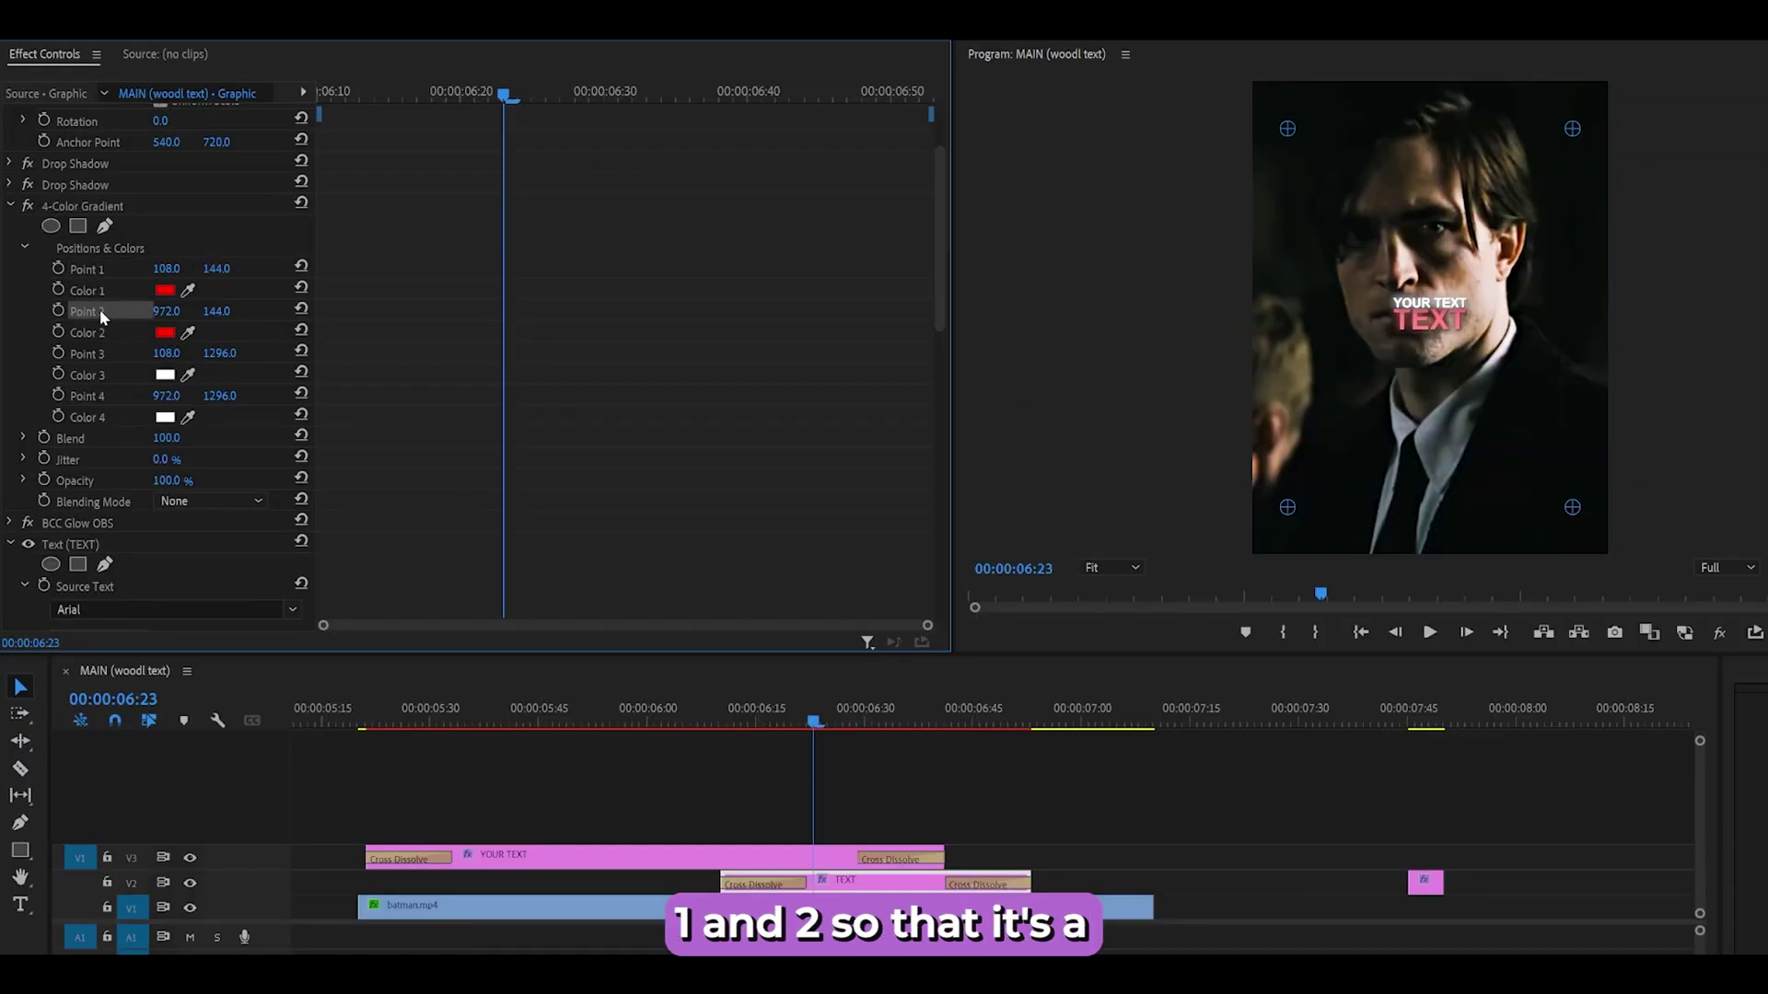
{"action": "left_click", "coordinate": [217, 268]}
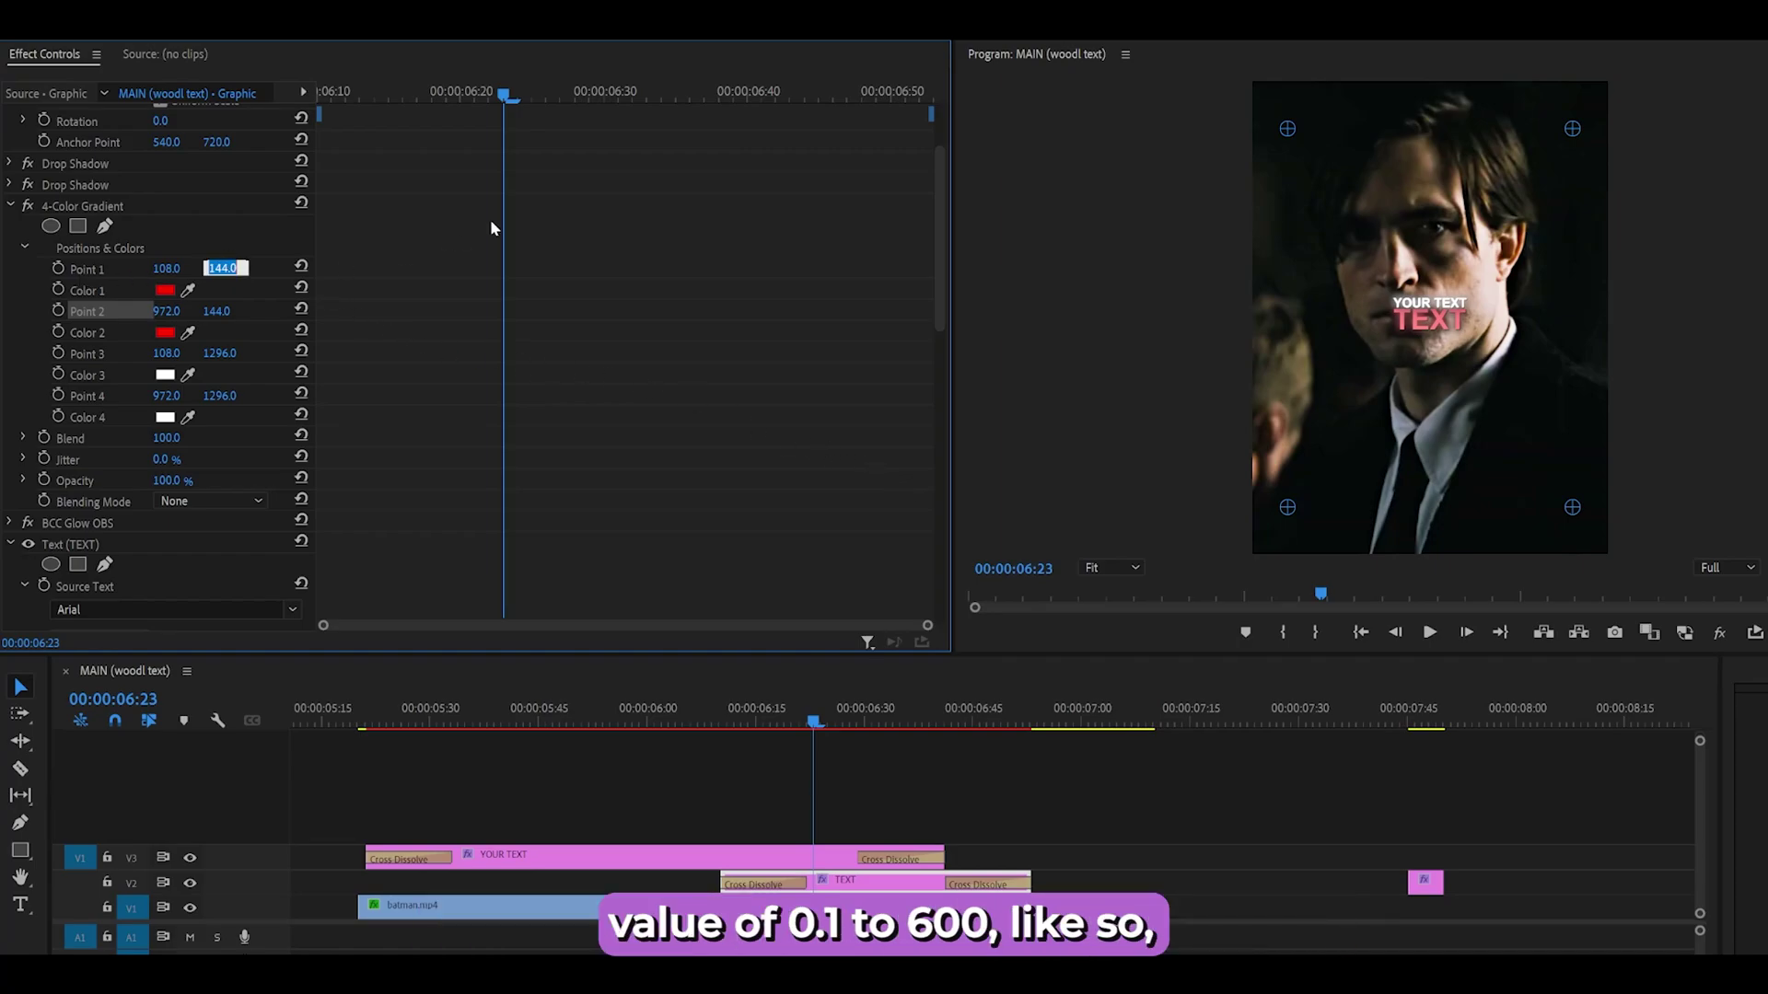
{"action": "type", "text": "600"}
{"action": "key", "text": "Return"}
{"action": "left_click", "coordinate": [217, 310]}
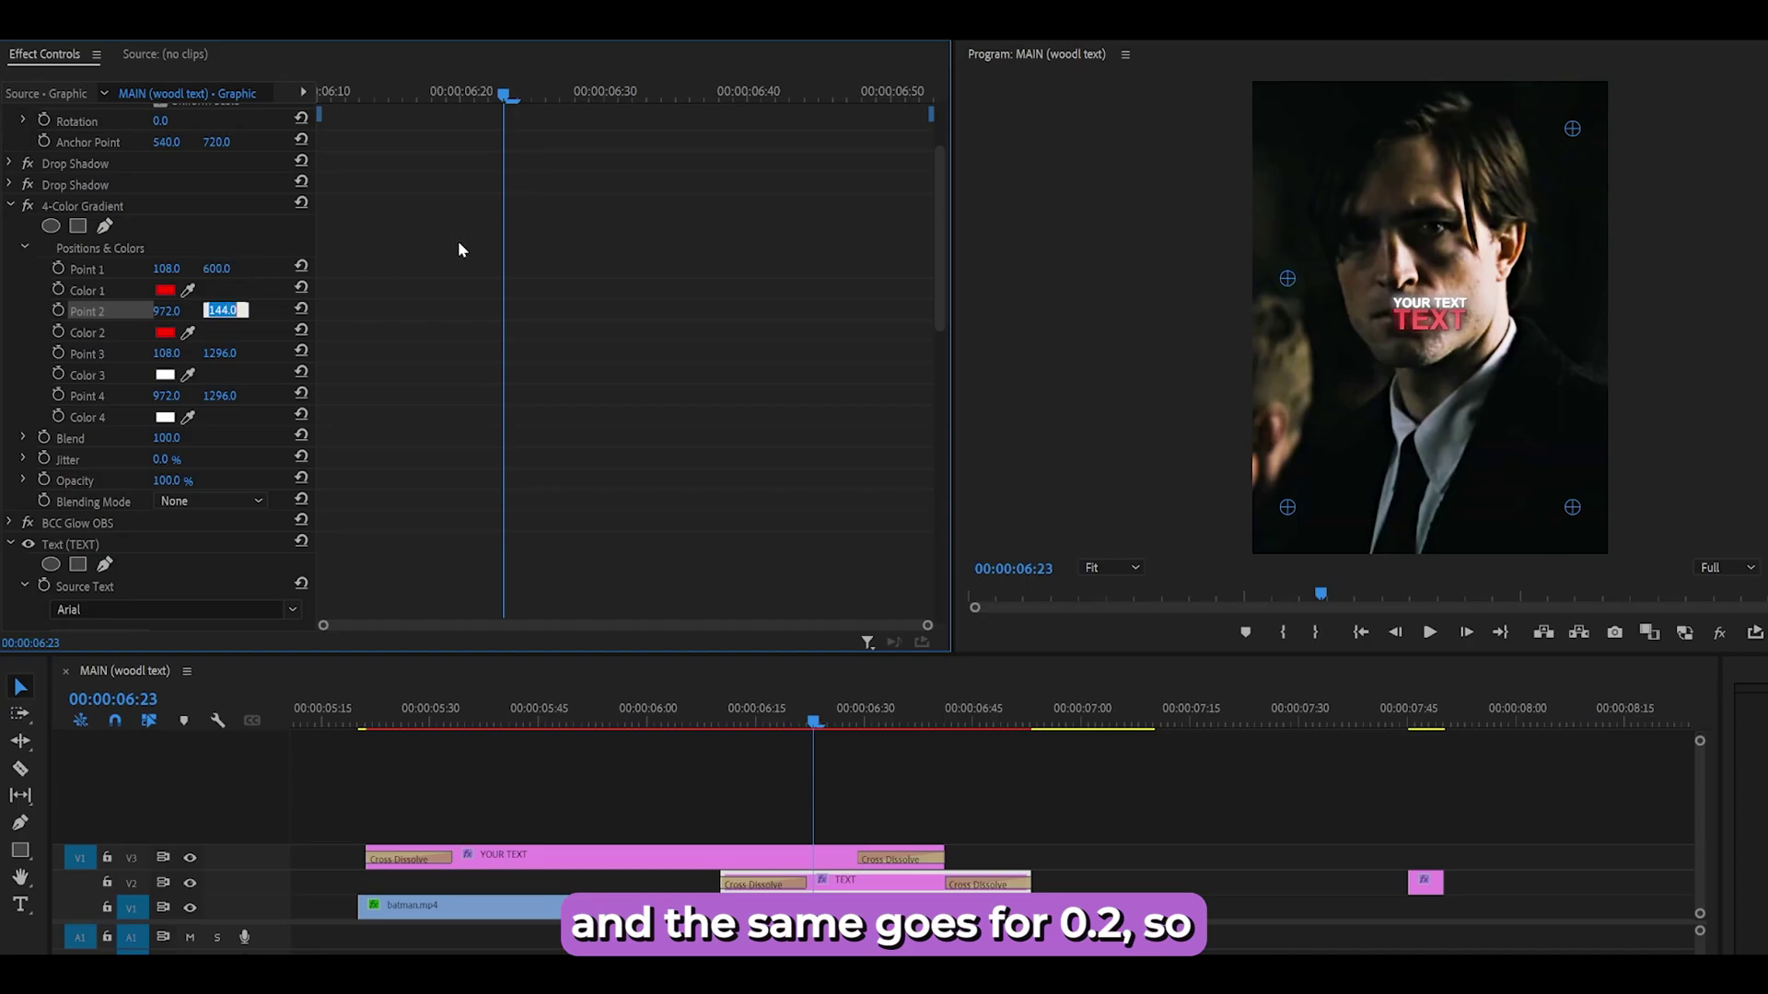
{"action": "type", "text": "600"}
{"action": "key", "text": "Return"}
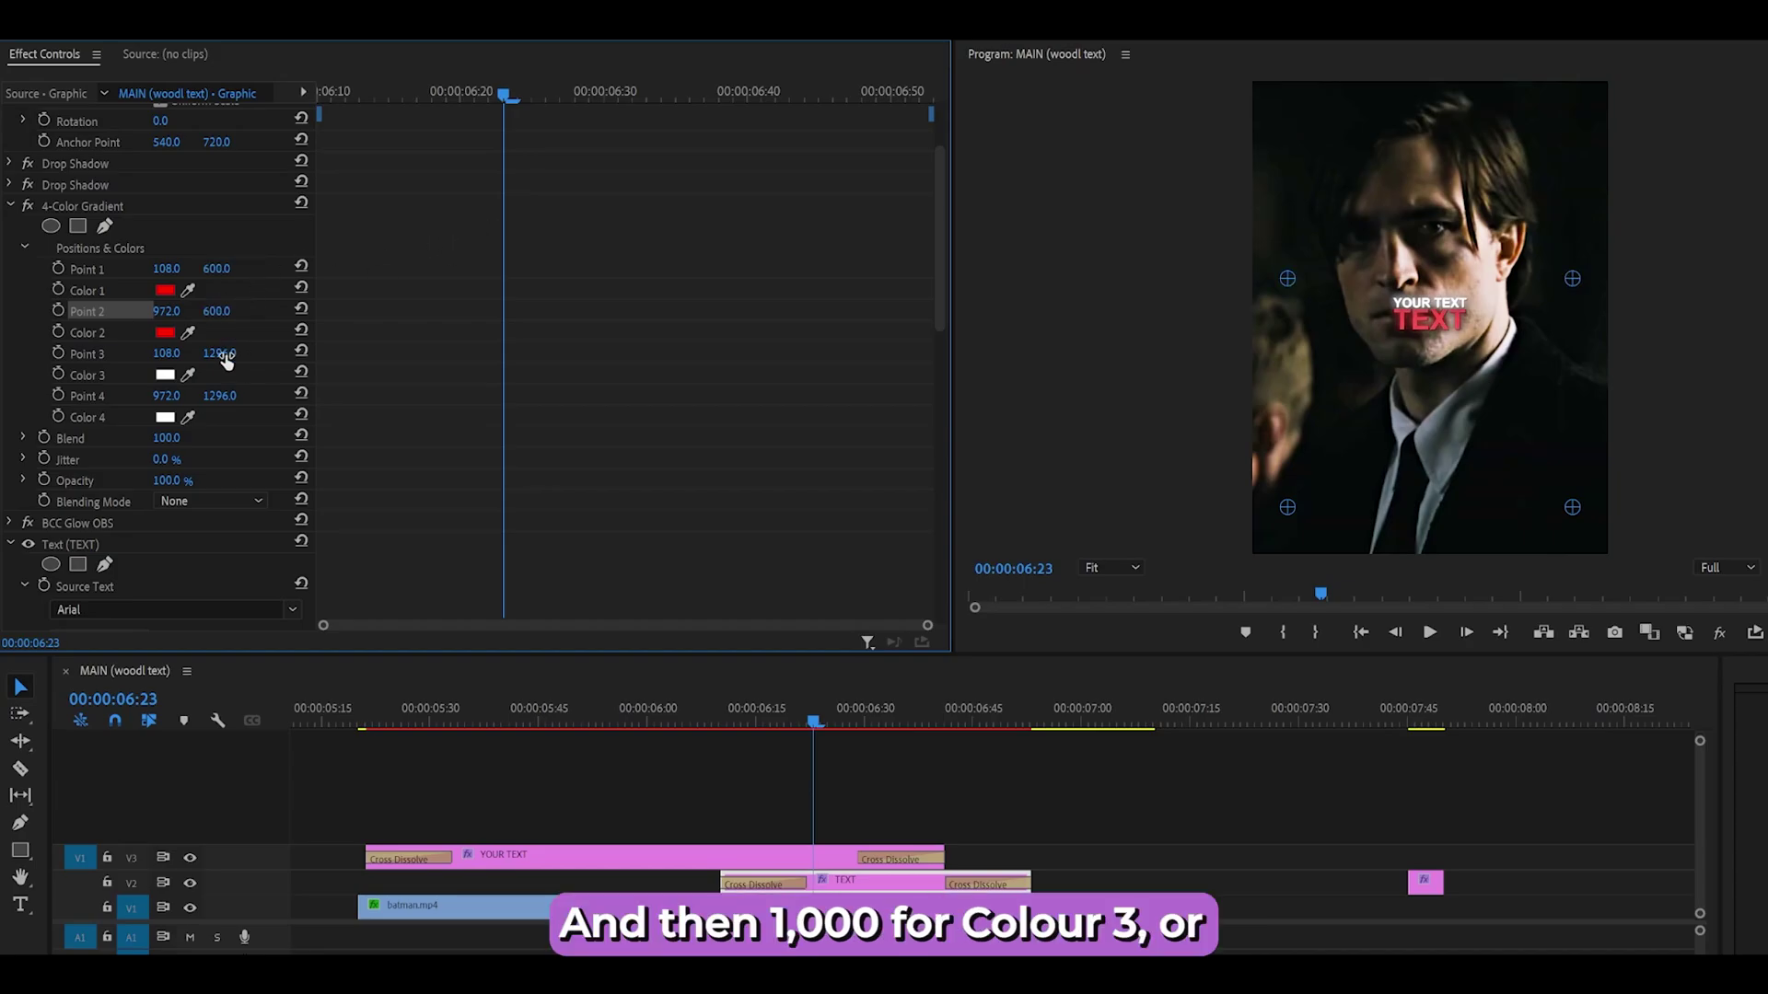
Step: Set the vertical position of the gradient's Point 3 to 1000
{"action": "left_click", "coordinate": [219, 353]}
{"action": "type", "text": "1000"}
{"action": "key", "text": "Return"}
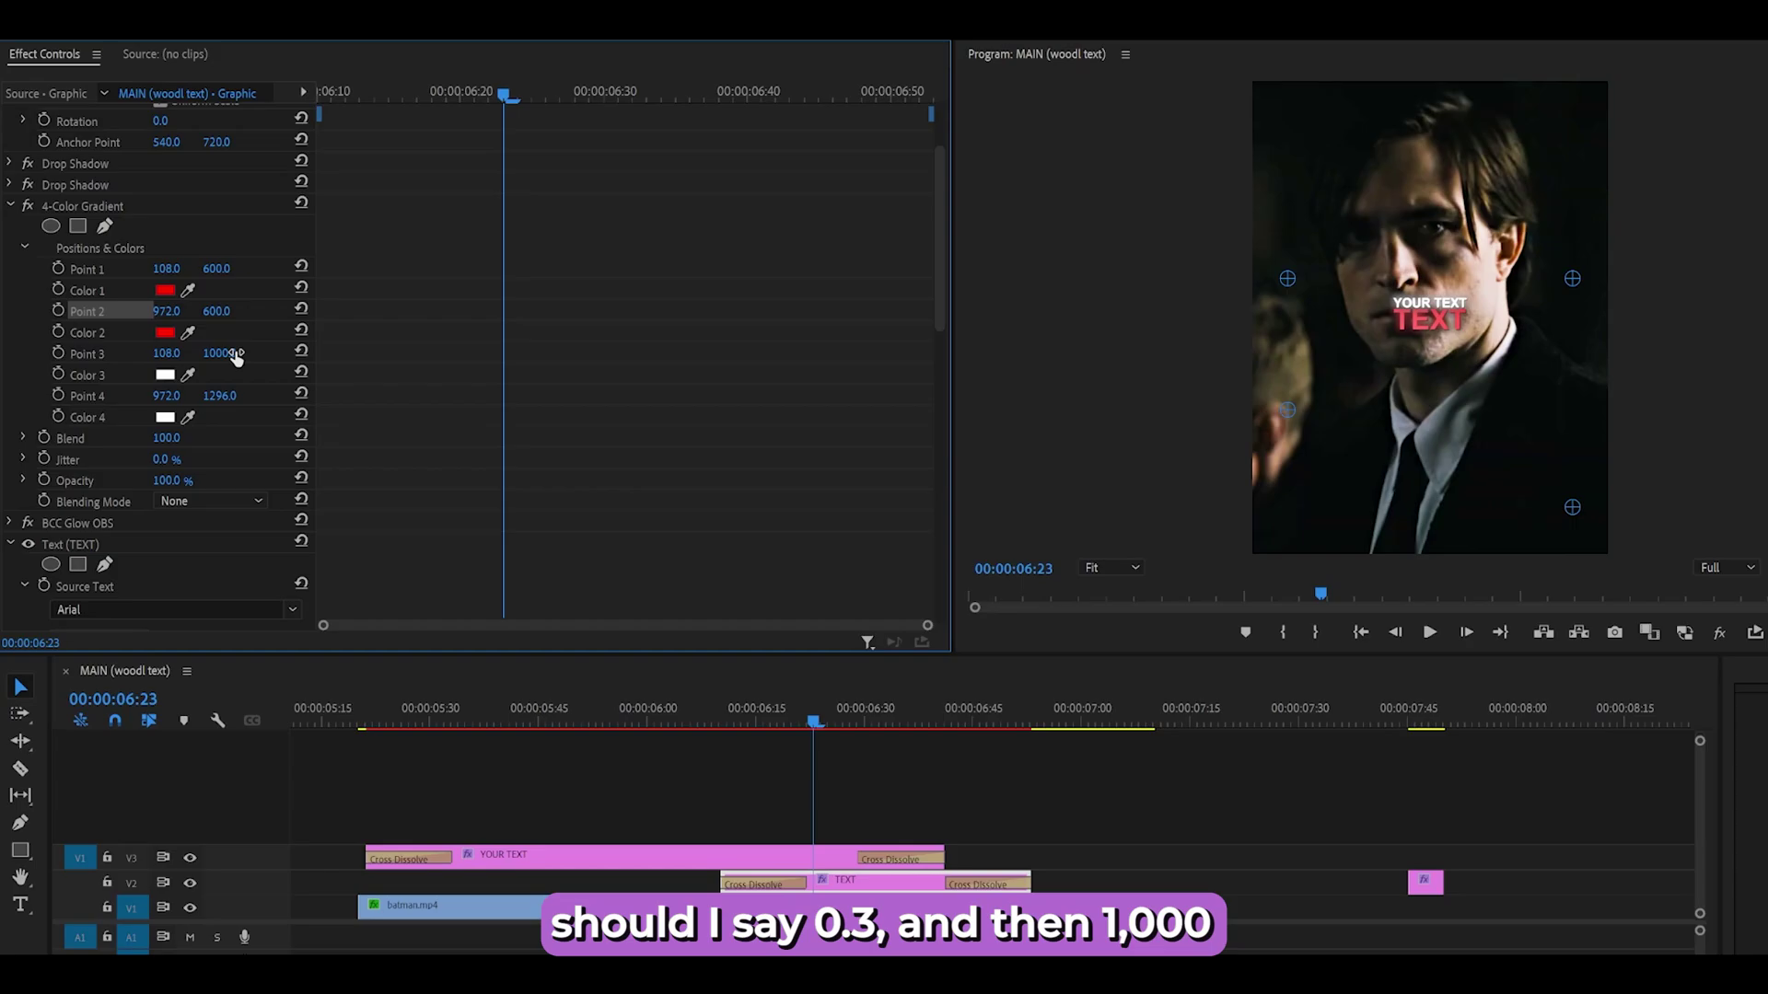
Step: Set the vertical position of the gradient's Point 4 to 1000 and move the 4-Color Gradient below BCC Glow OBS in the effect order
{"action": "left_click", "coordinate": [228, 396]}
{"action": "type", "text": "1000"}
{"action": "key", "text": "Return"}
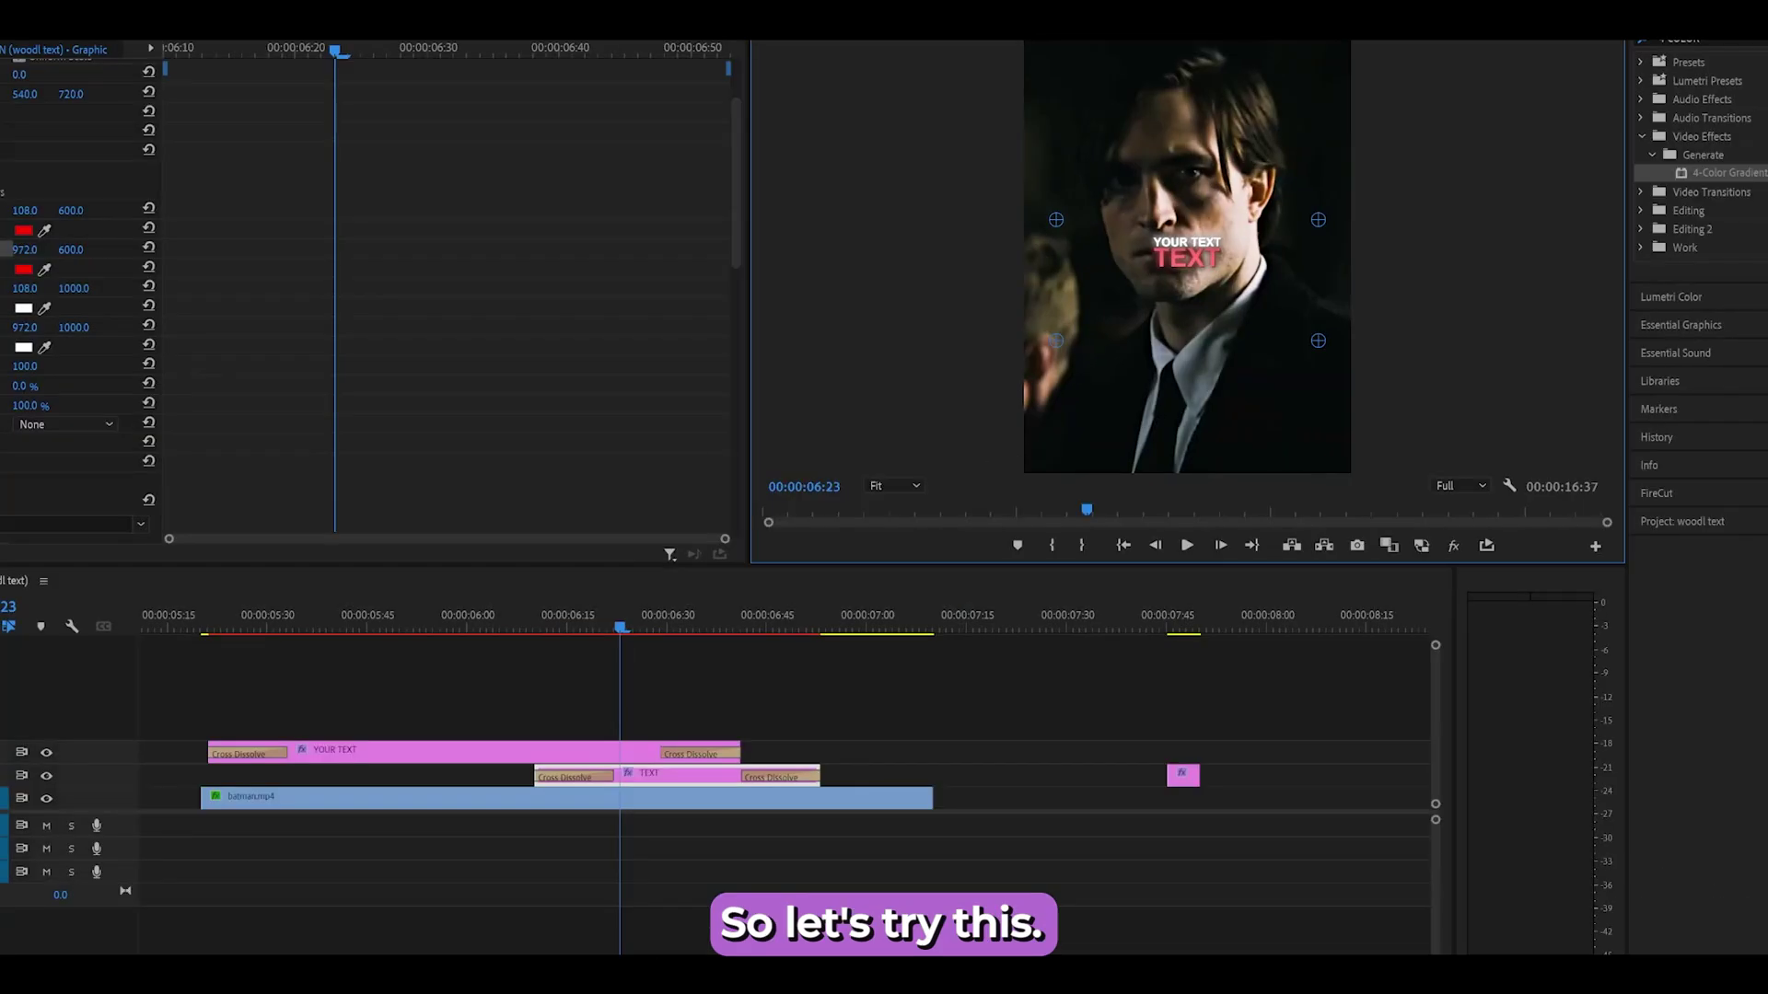
{"action": "left_click_drag", "start_coordinate": [83, 206], "coordinate": [79, 527]}
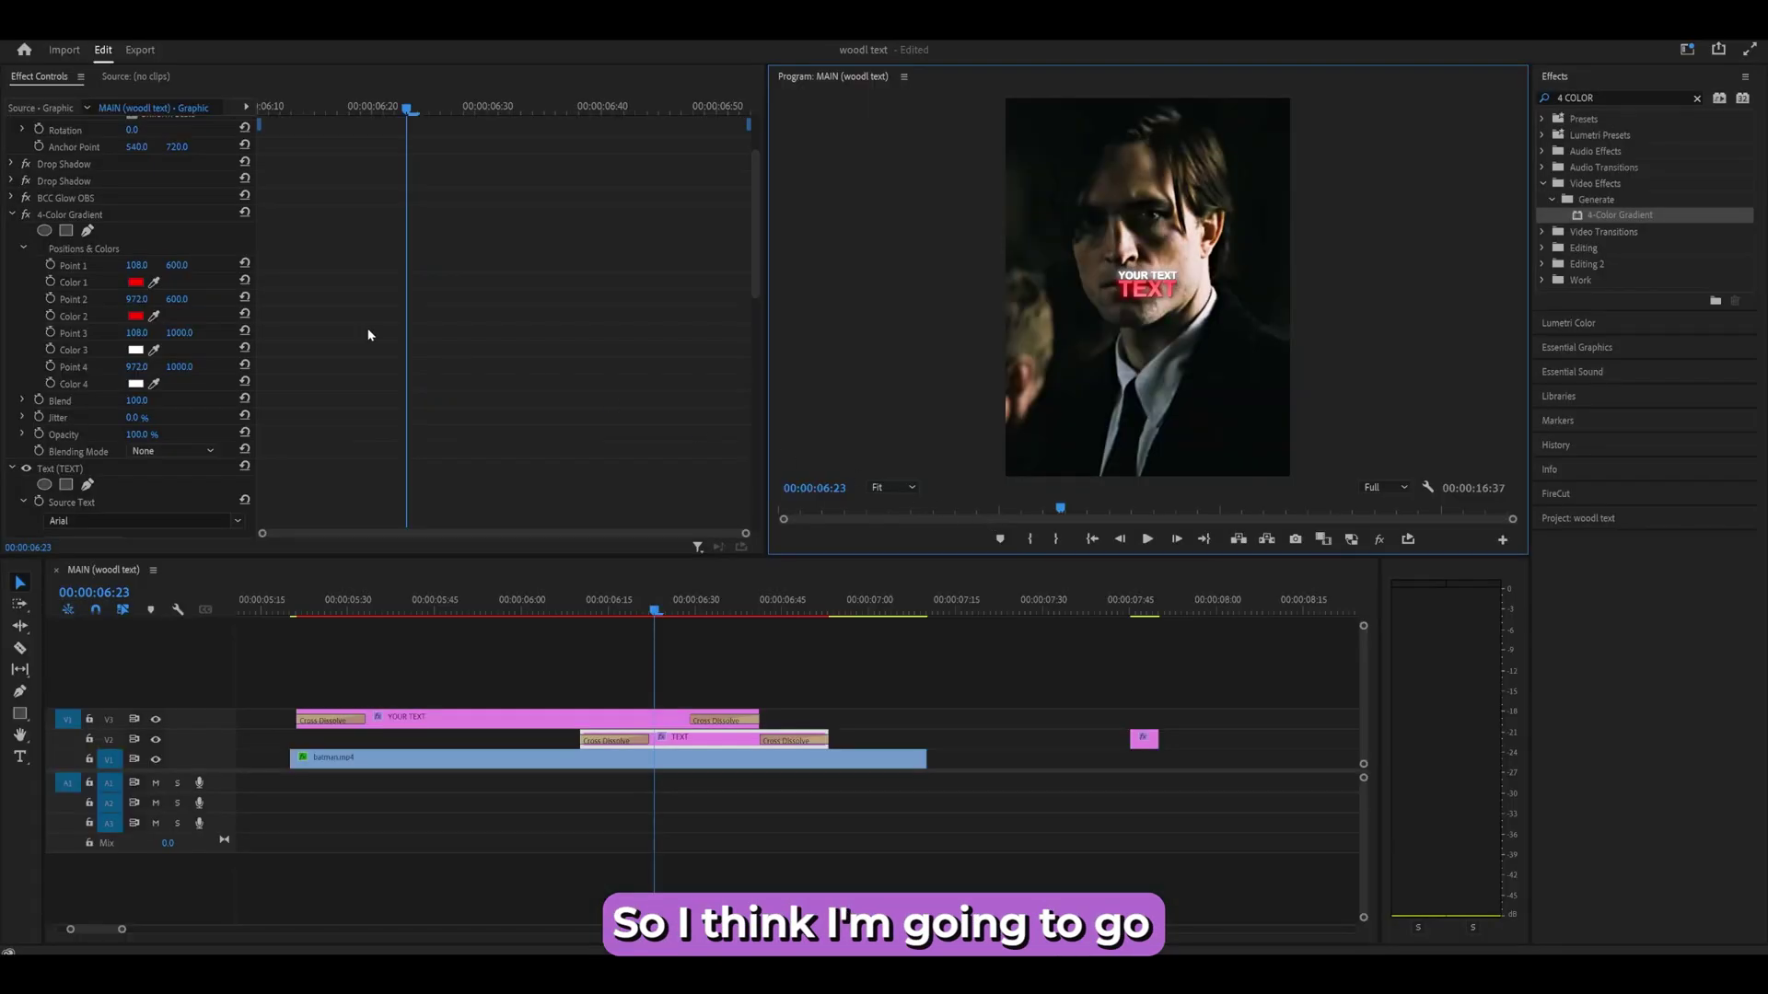
{"action": "left_click", "coordinate": [301, 224]}
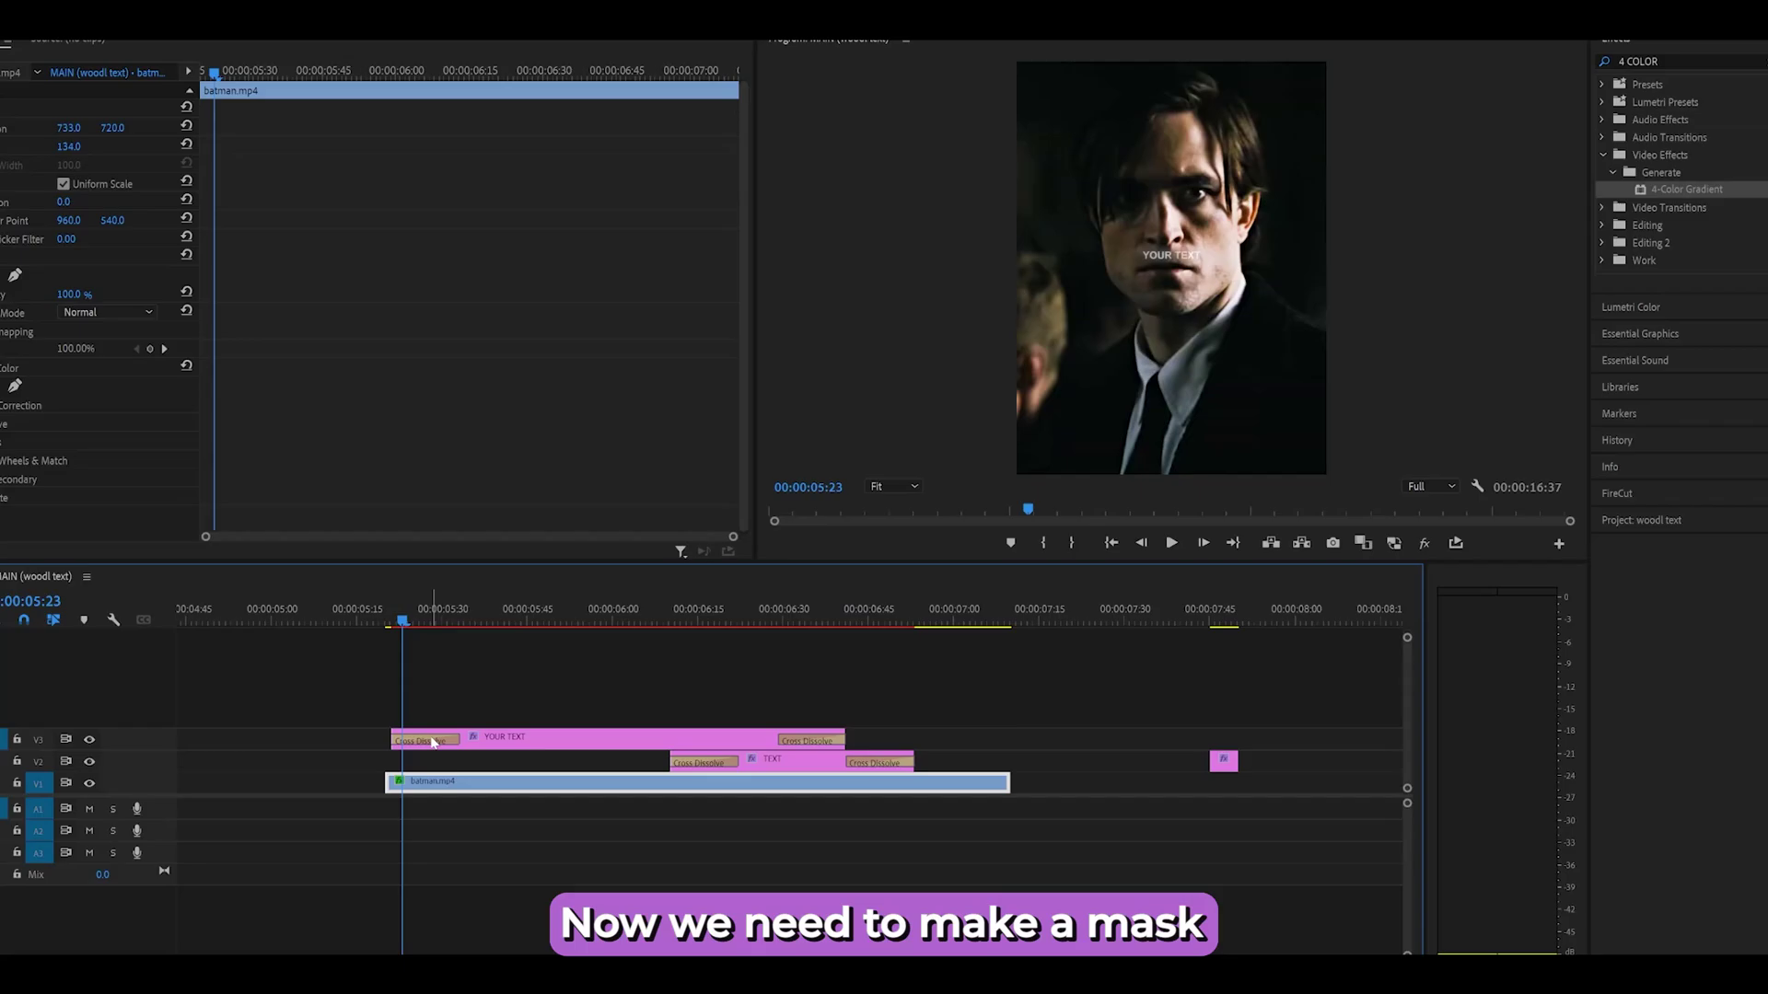
Step: Split the YOUR TEXT clip at 00:00:05:51 and select its first part
{"action": "left_click", "coordinate": [432, 742]}
{"action": "right_click", "coordinate": [433, 741]}
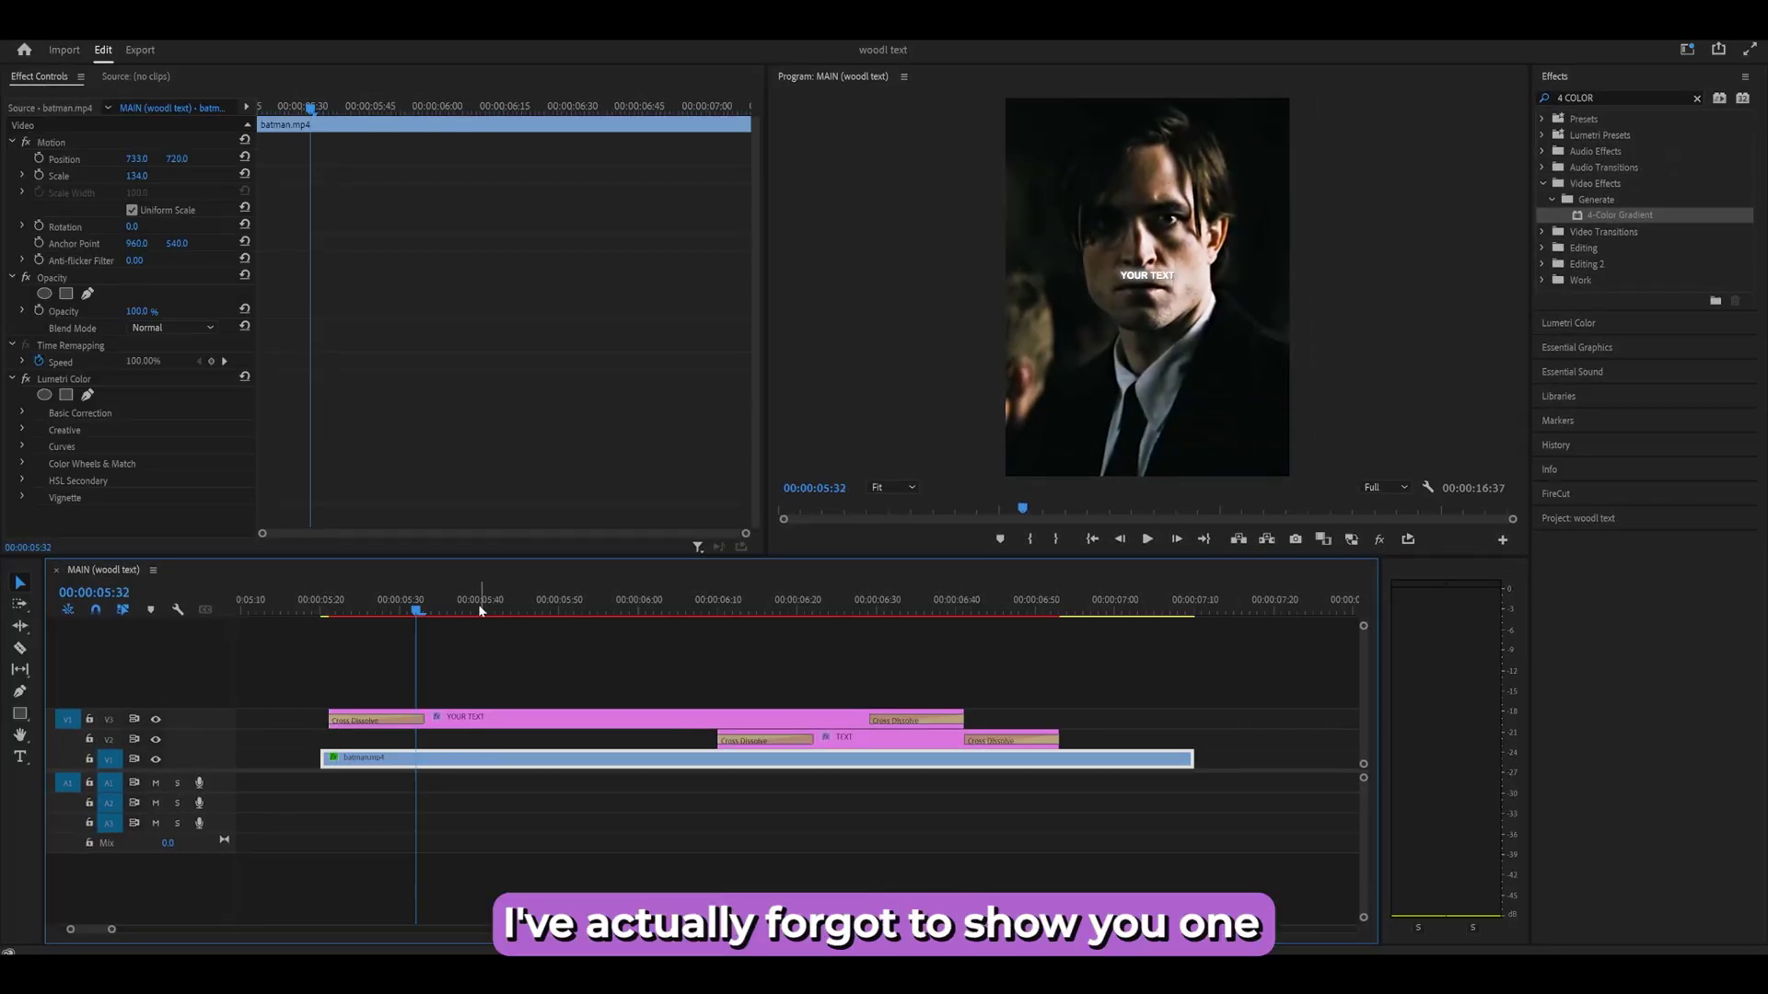
{"action": "left_click_drag", "start_coordinate": [477, 604], "coordinate": [585, 605]}
{"action": "key", "text": "grave"}
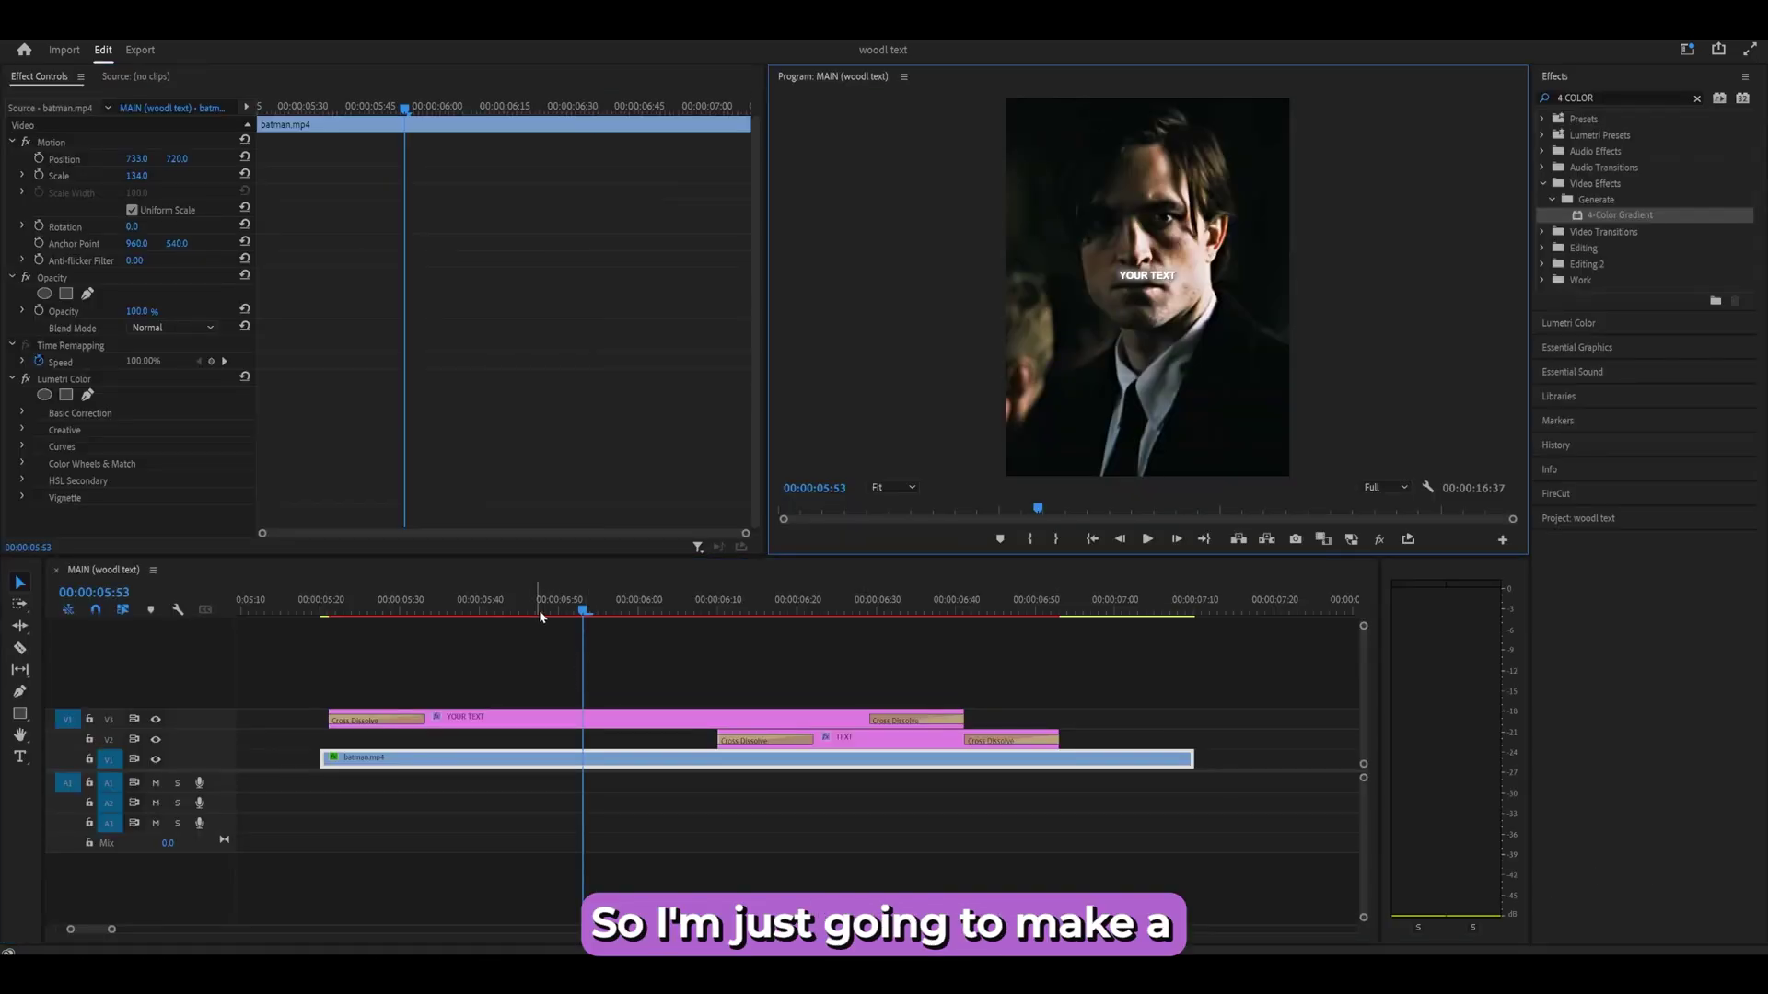
{"action": "left_click", "coordinate": [568, 611]}
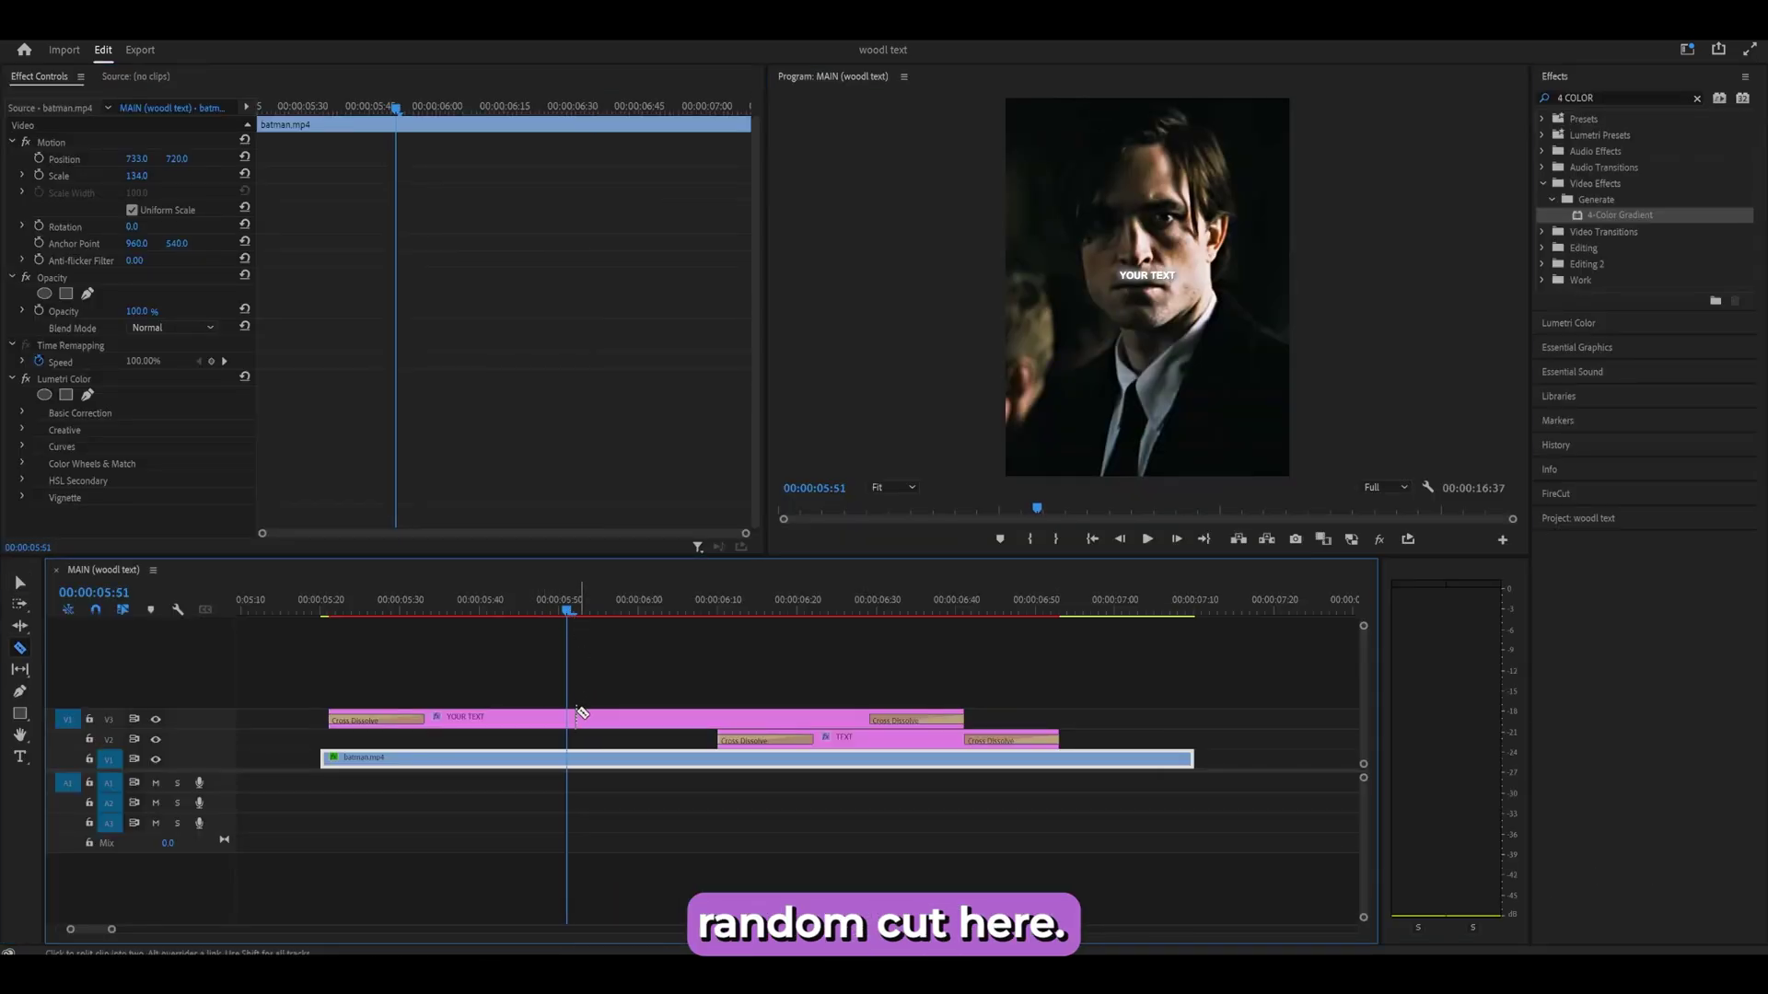
{"action": "key", "text": "ctrl+k"}
{"action": "left_click_drag", "start_coordinate": [523, 682], "coordinate": [470, 718]}
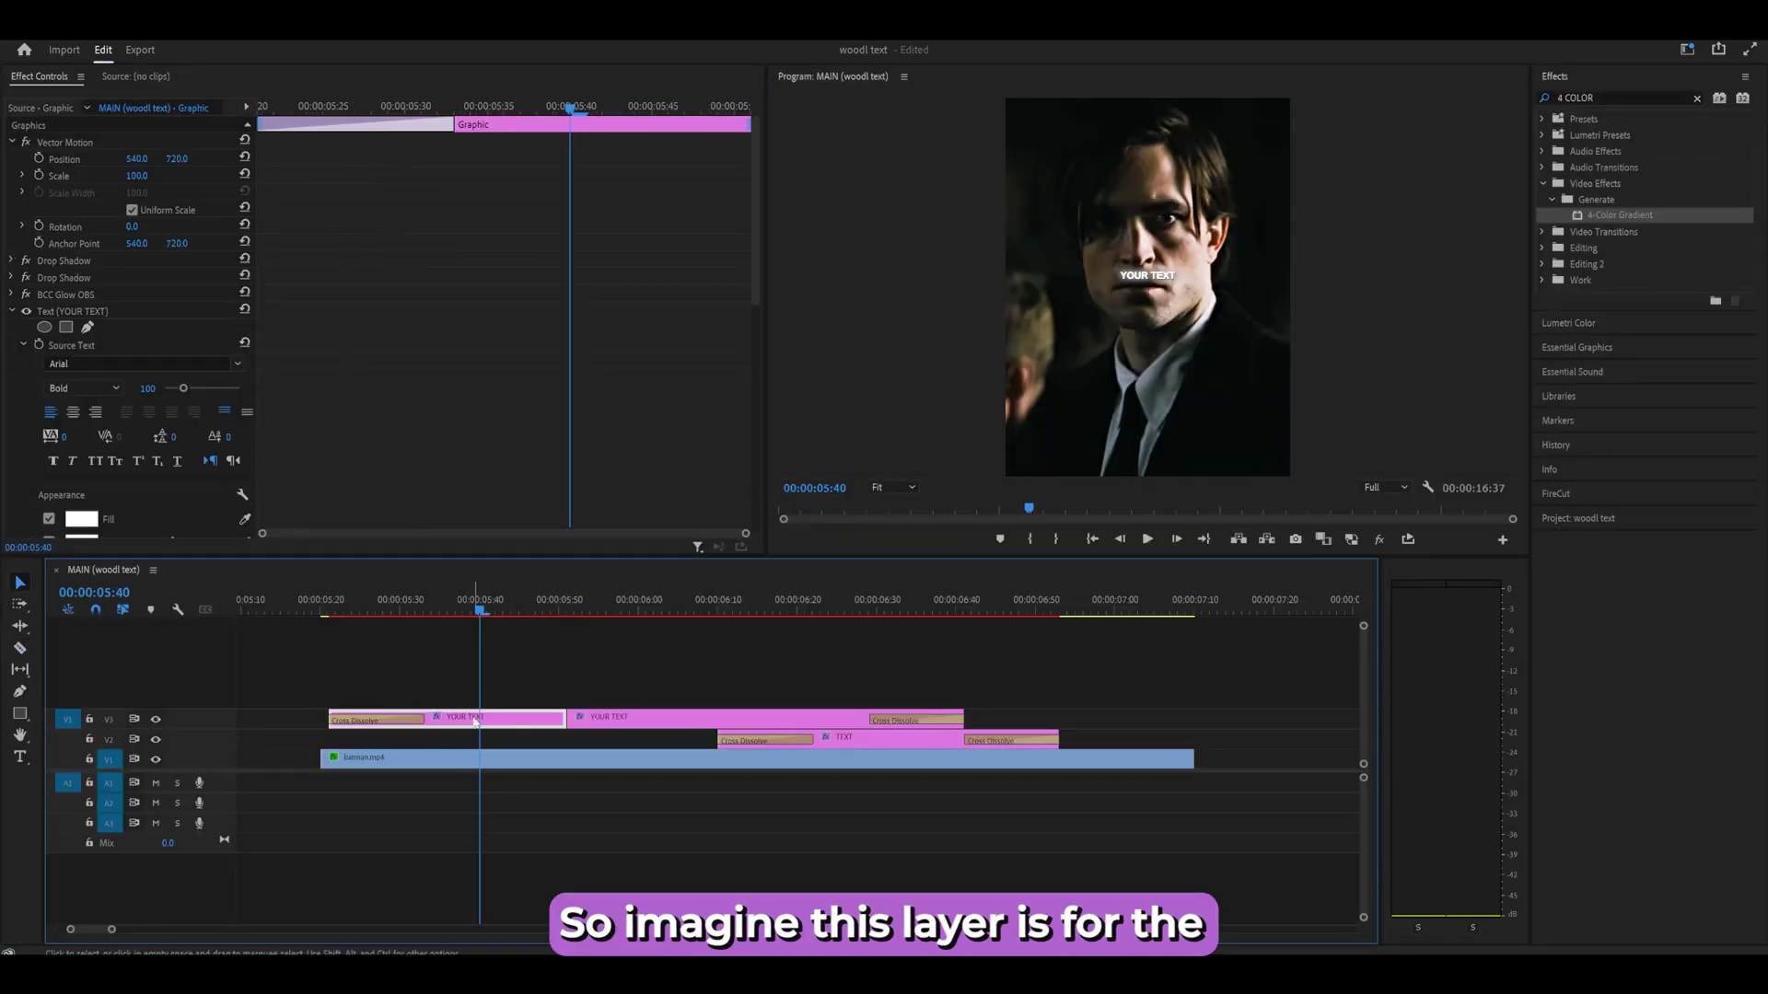
Step: Add a 4-point polygon mask to the text of the first YOUR TEXT part and set its feather to 5
{"action": "key", "text": "grave"}
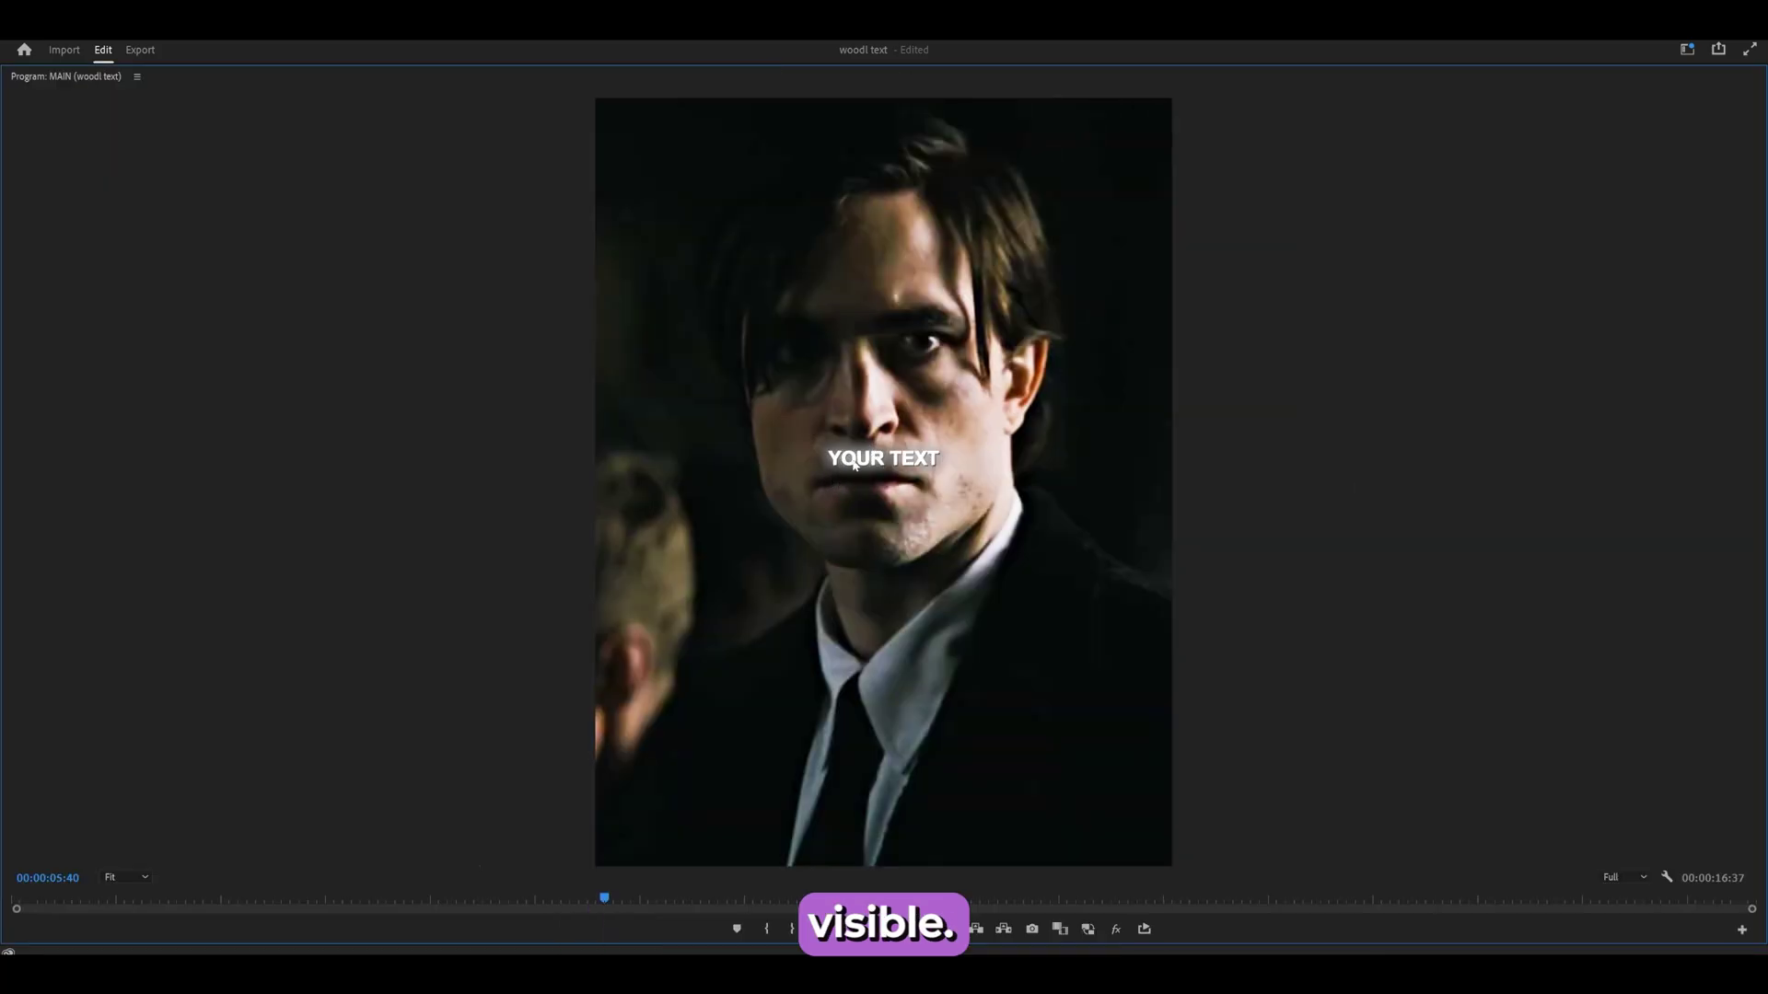
{"action": "key", "text": "grave"}
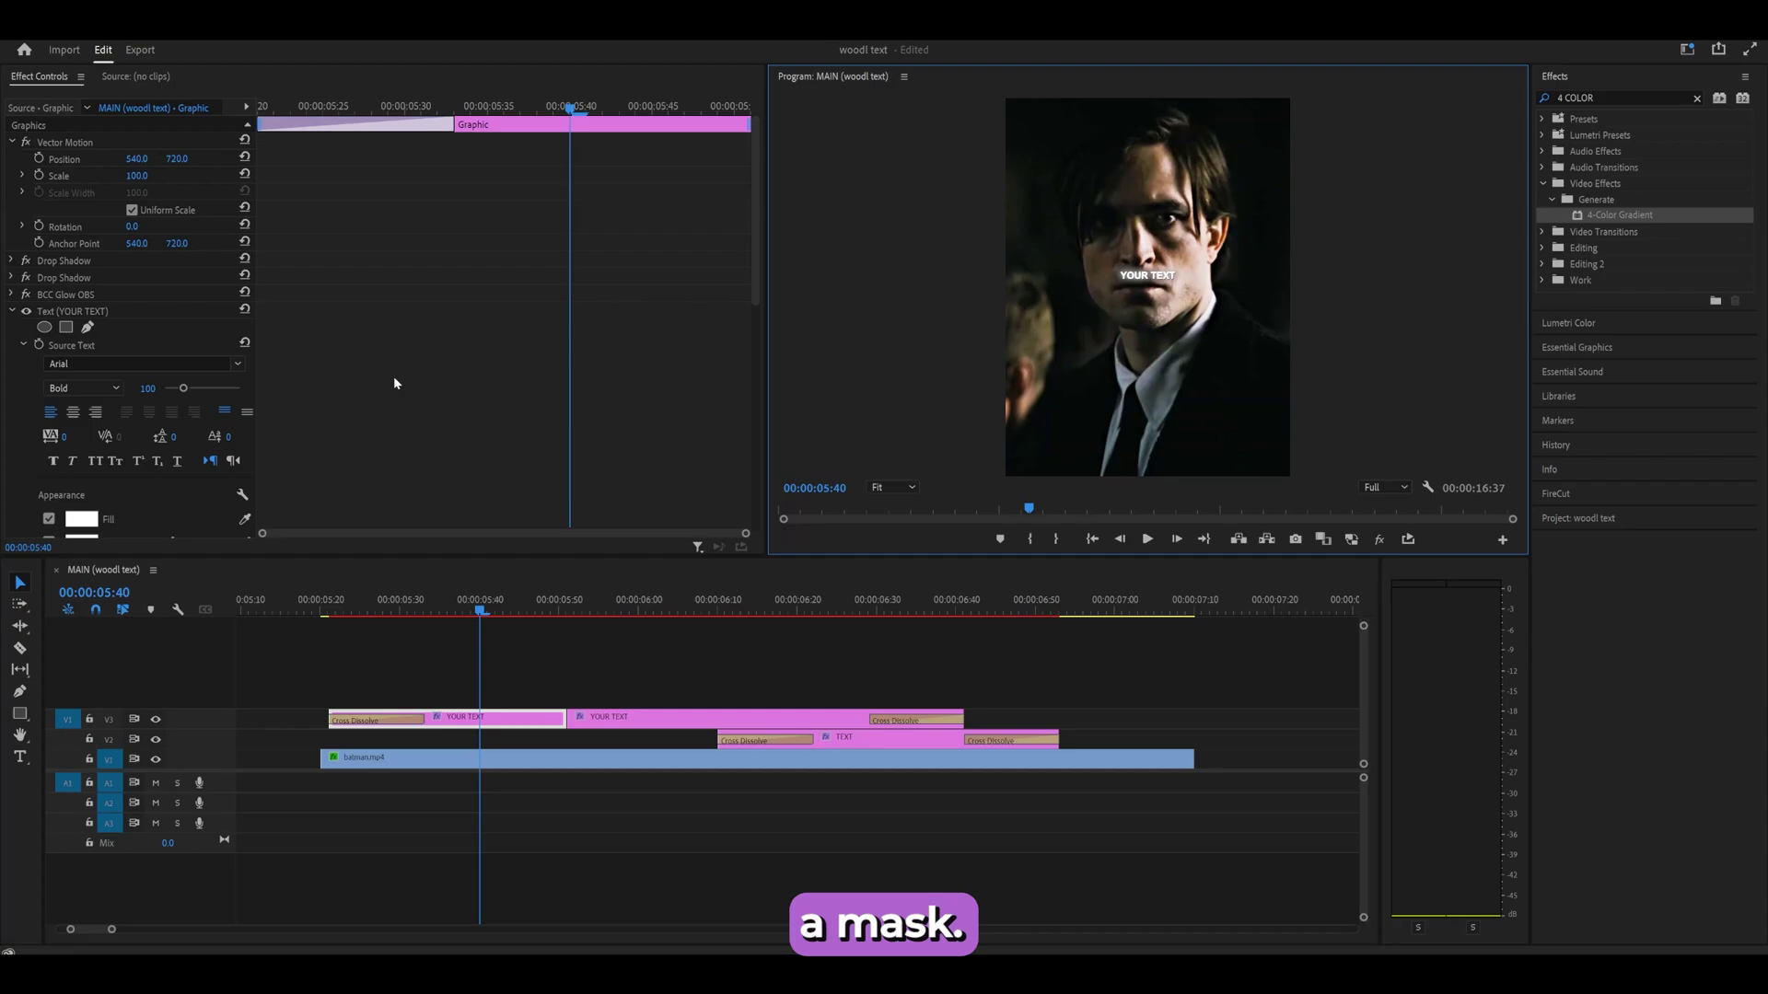
{"action": "scroll", "coordinate": [394, 356], "scroll_direction": "down", "scroll_amount": 1}
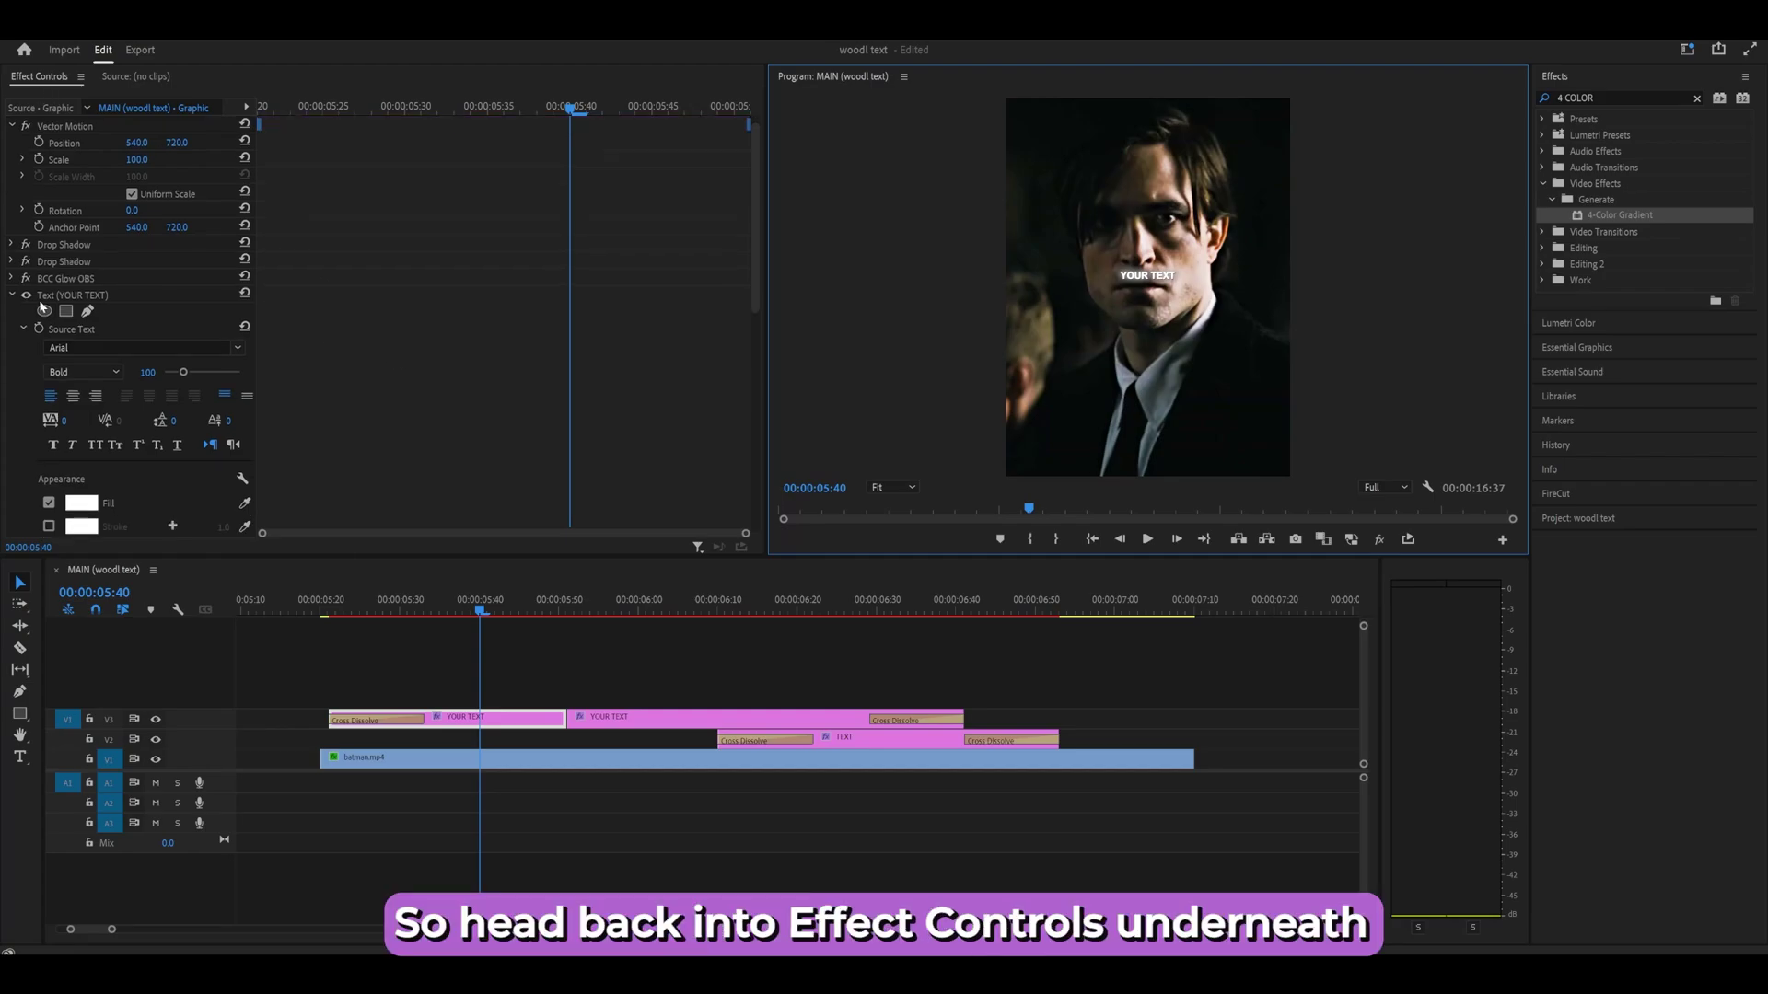
{"action": "left_click", "coordinate": [73, 295]}
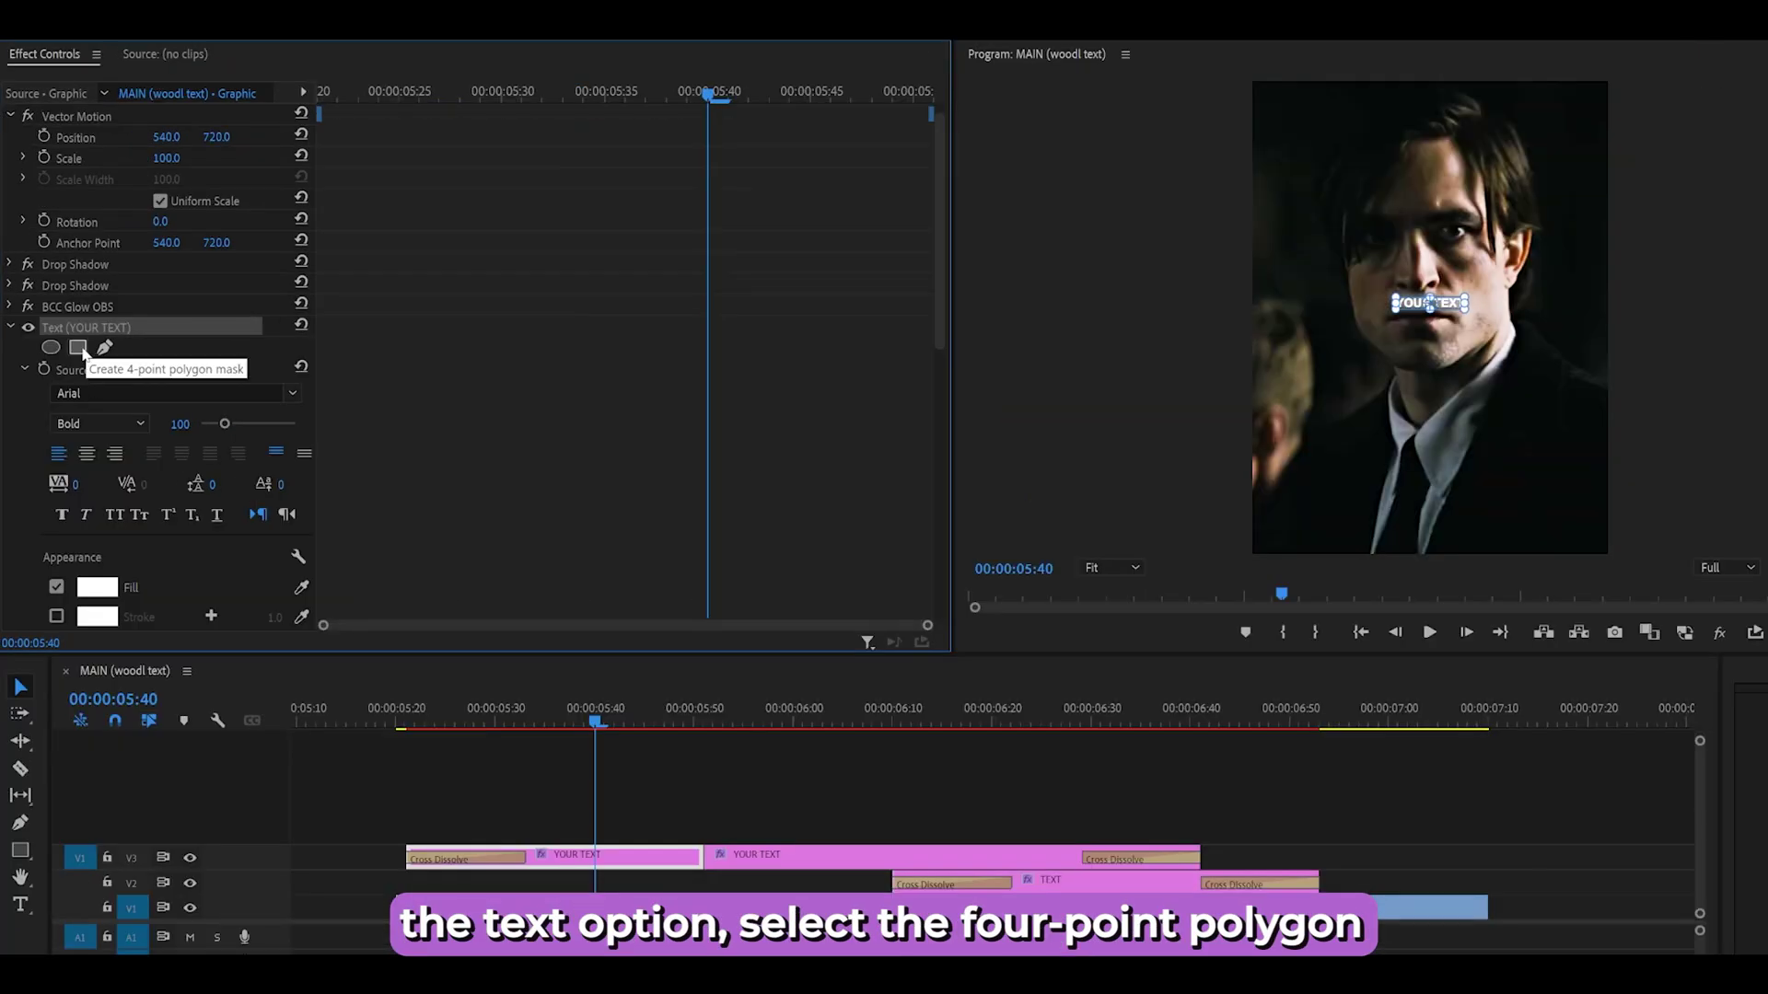
{"action": "left_click", "coordinate": [65, 311]}
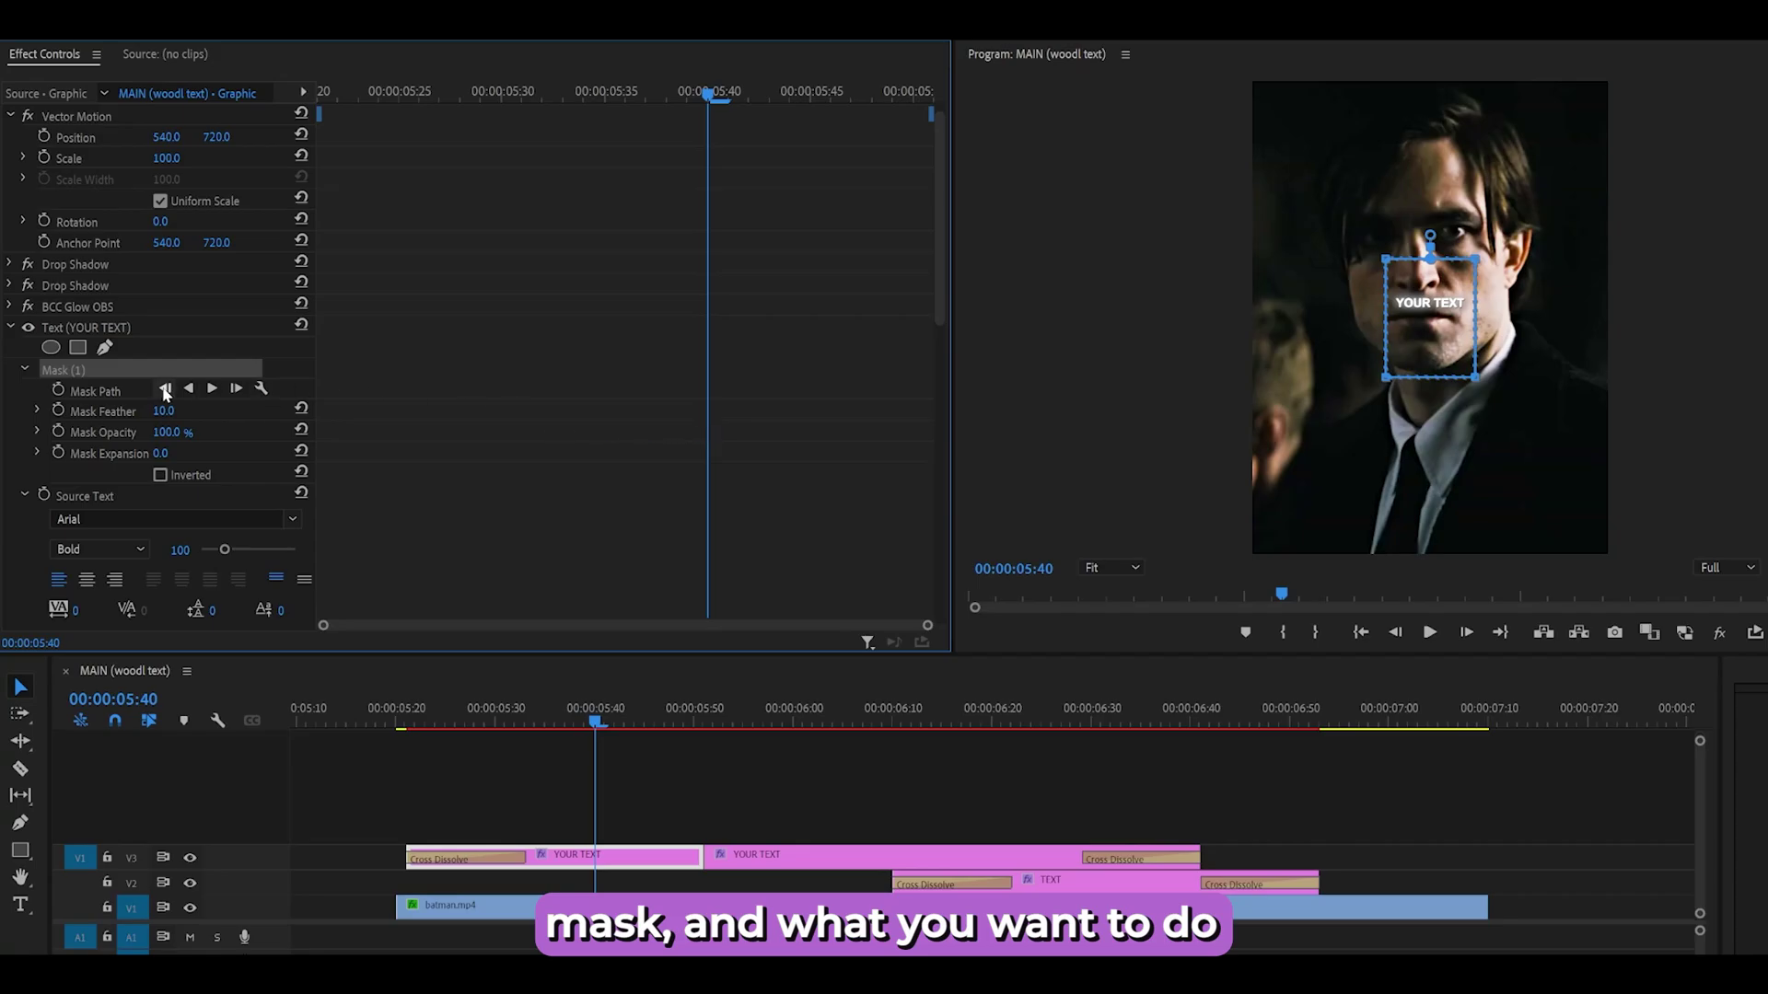
{"action": "left_click", "coordinate": [164, 410]}
{"action": "type", "text": "5"}
{"action": "key", "text": "Return"}
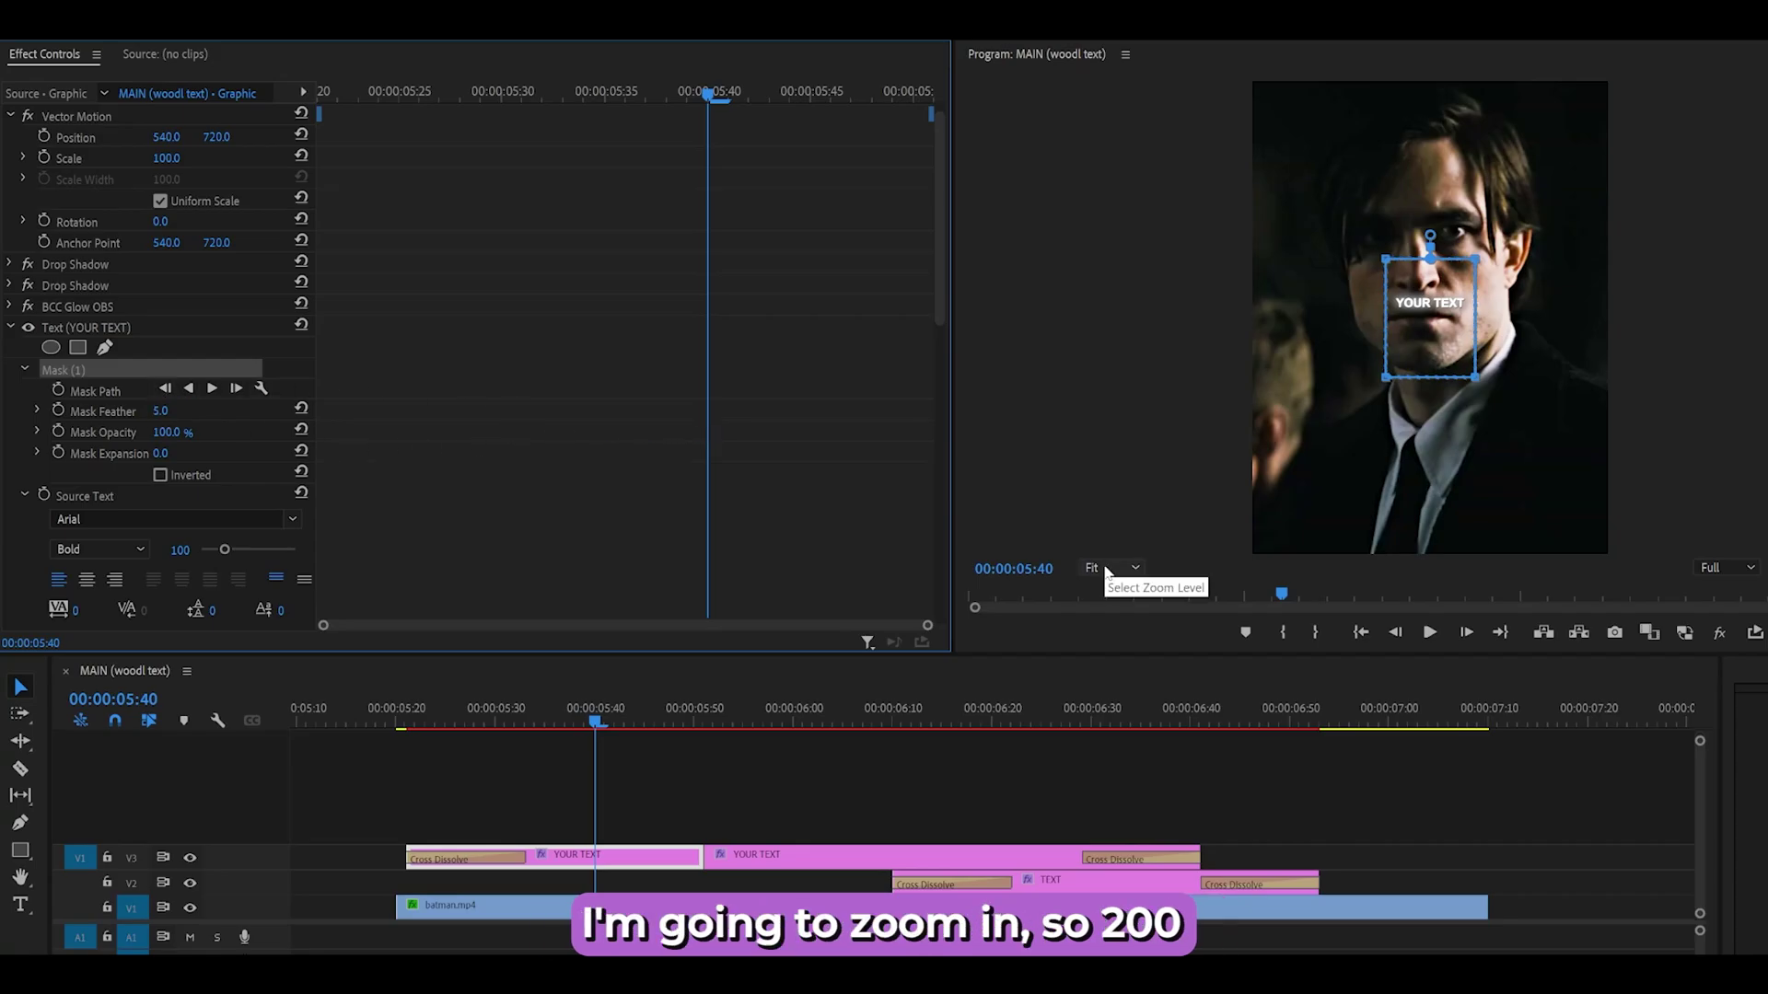
Step: Shift the polygon mask sideways so that it encloses only the word YOUR
{"action": "scroll", "coordinate": [1105, 569], "scroll_direction": "down", "scroll_amount": 4}
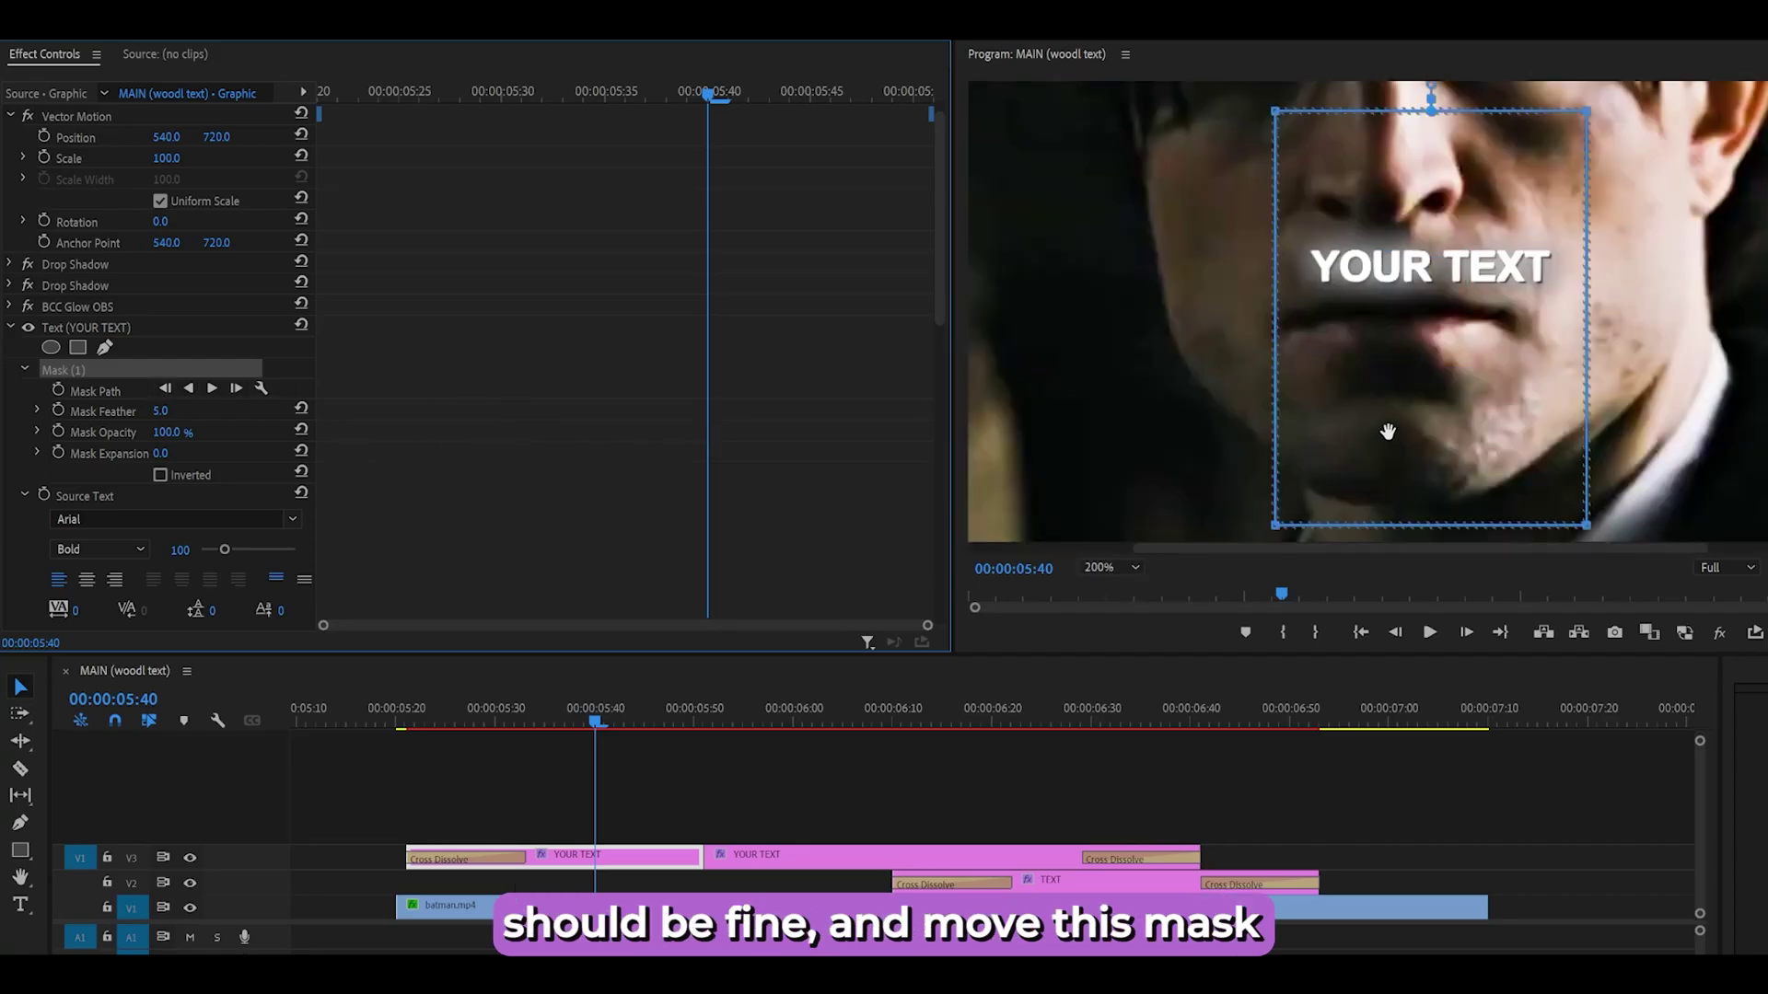
{"action": "left_click_drag", "start_coordinate": [1456, 403], "coordinate": [1313, 398]}
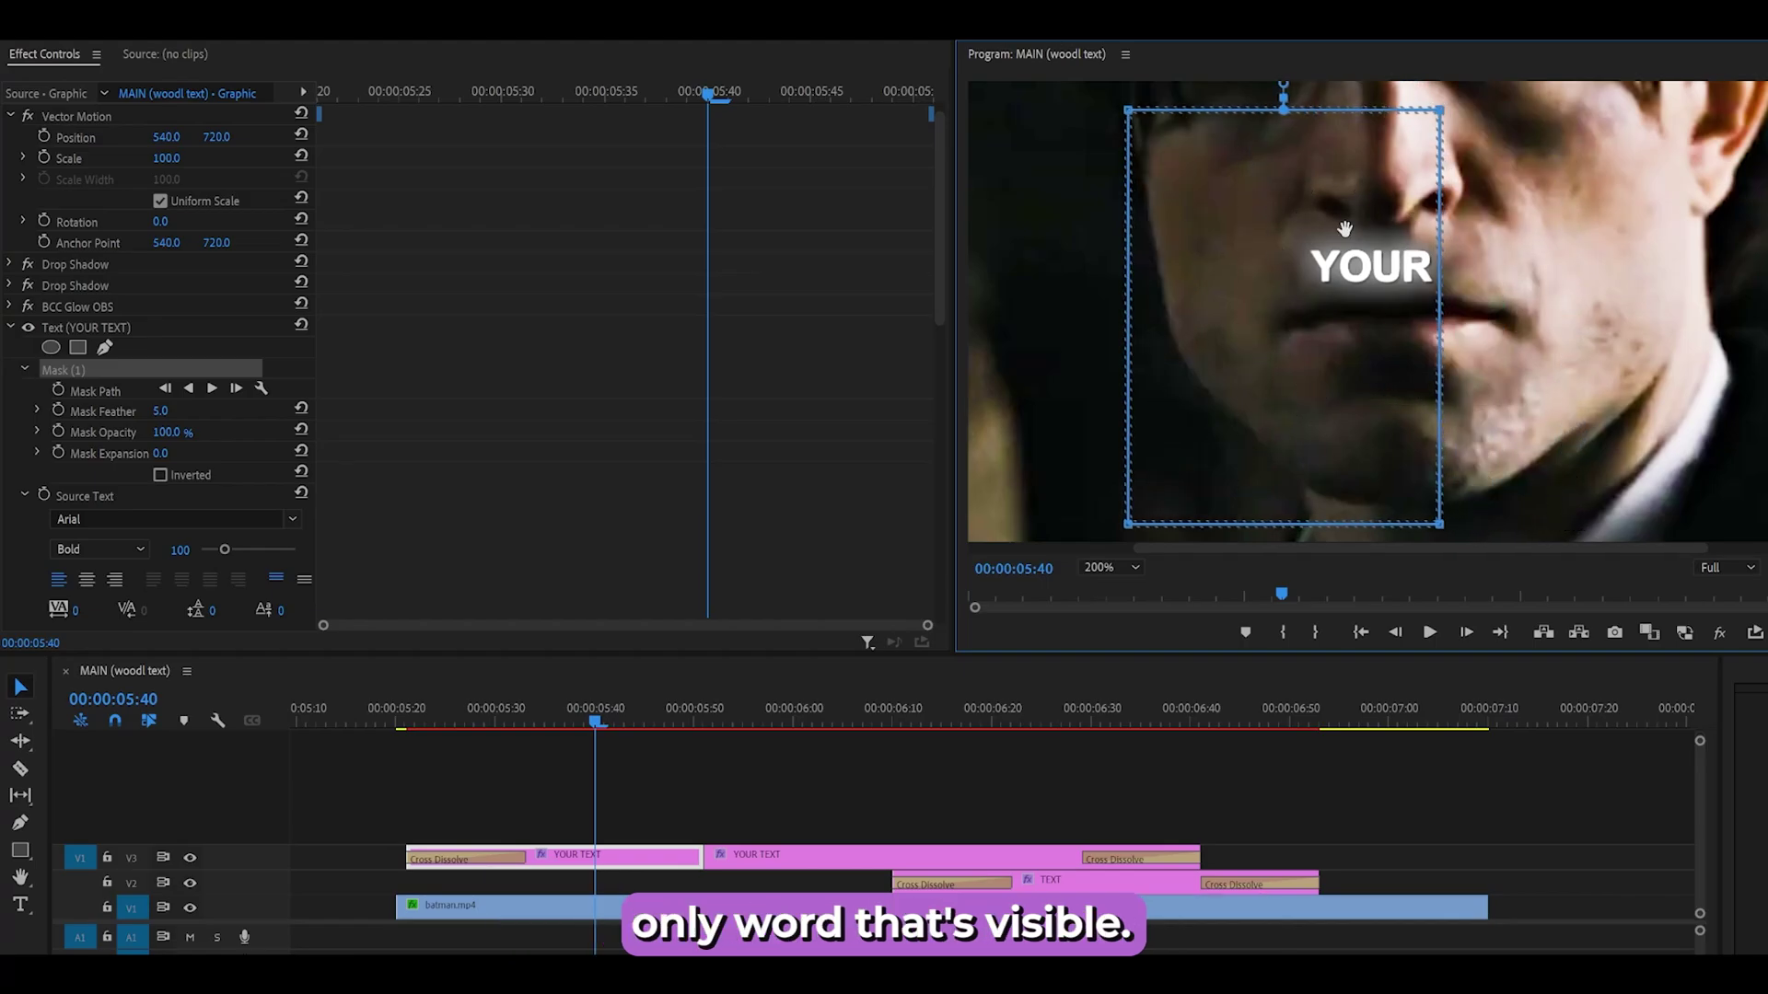
{"action": "left_click", "coordinate": [907, 781]}
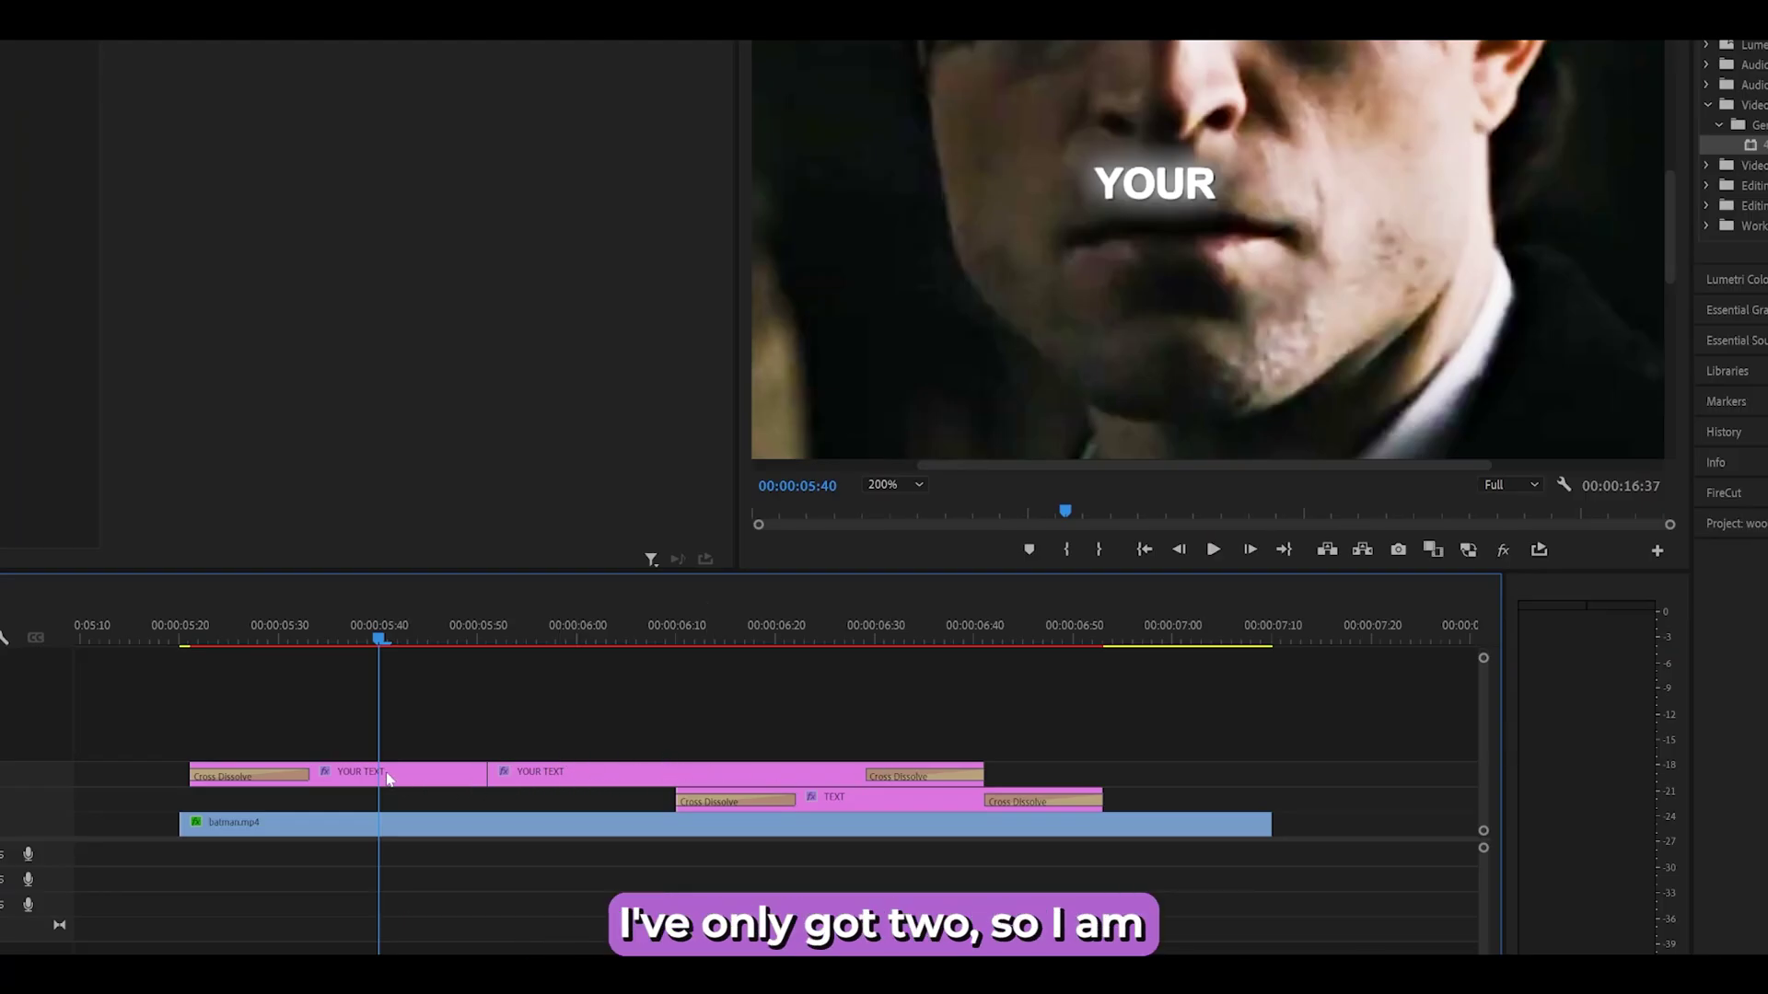
Step: Apply the default transition at the cut between the two YOUR TEXT parts and set its duration to 6 frames
{"action": "right_click", "coordinate": [491, 771]}
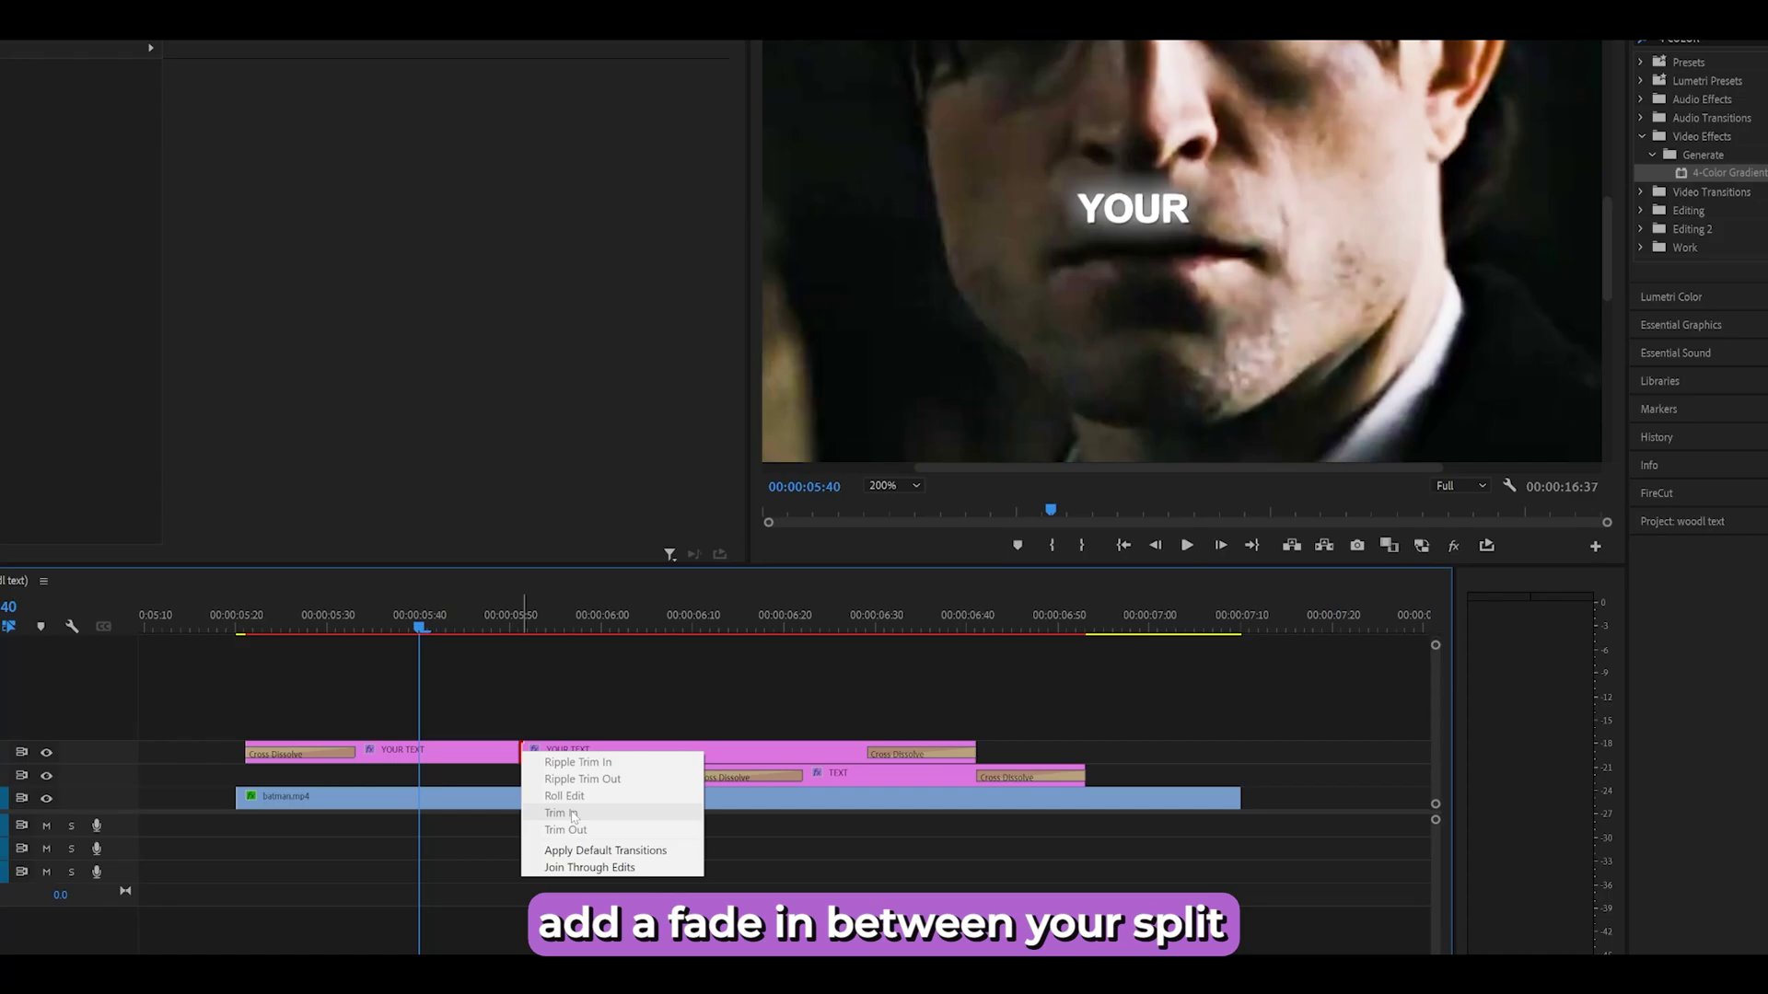
{"action": "left_click", "coordinate": [594, 851]}
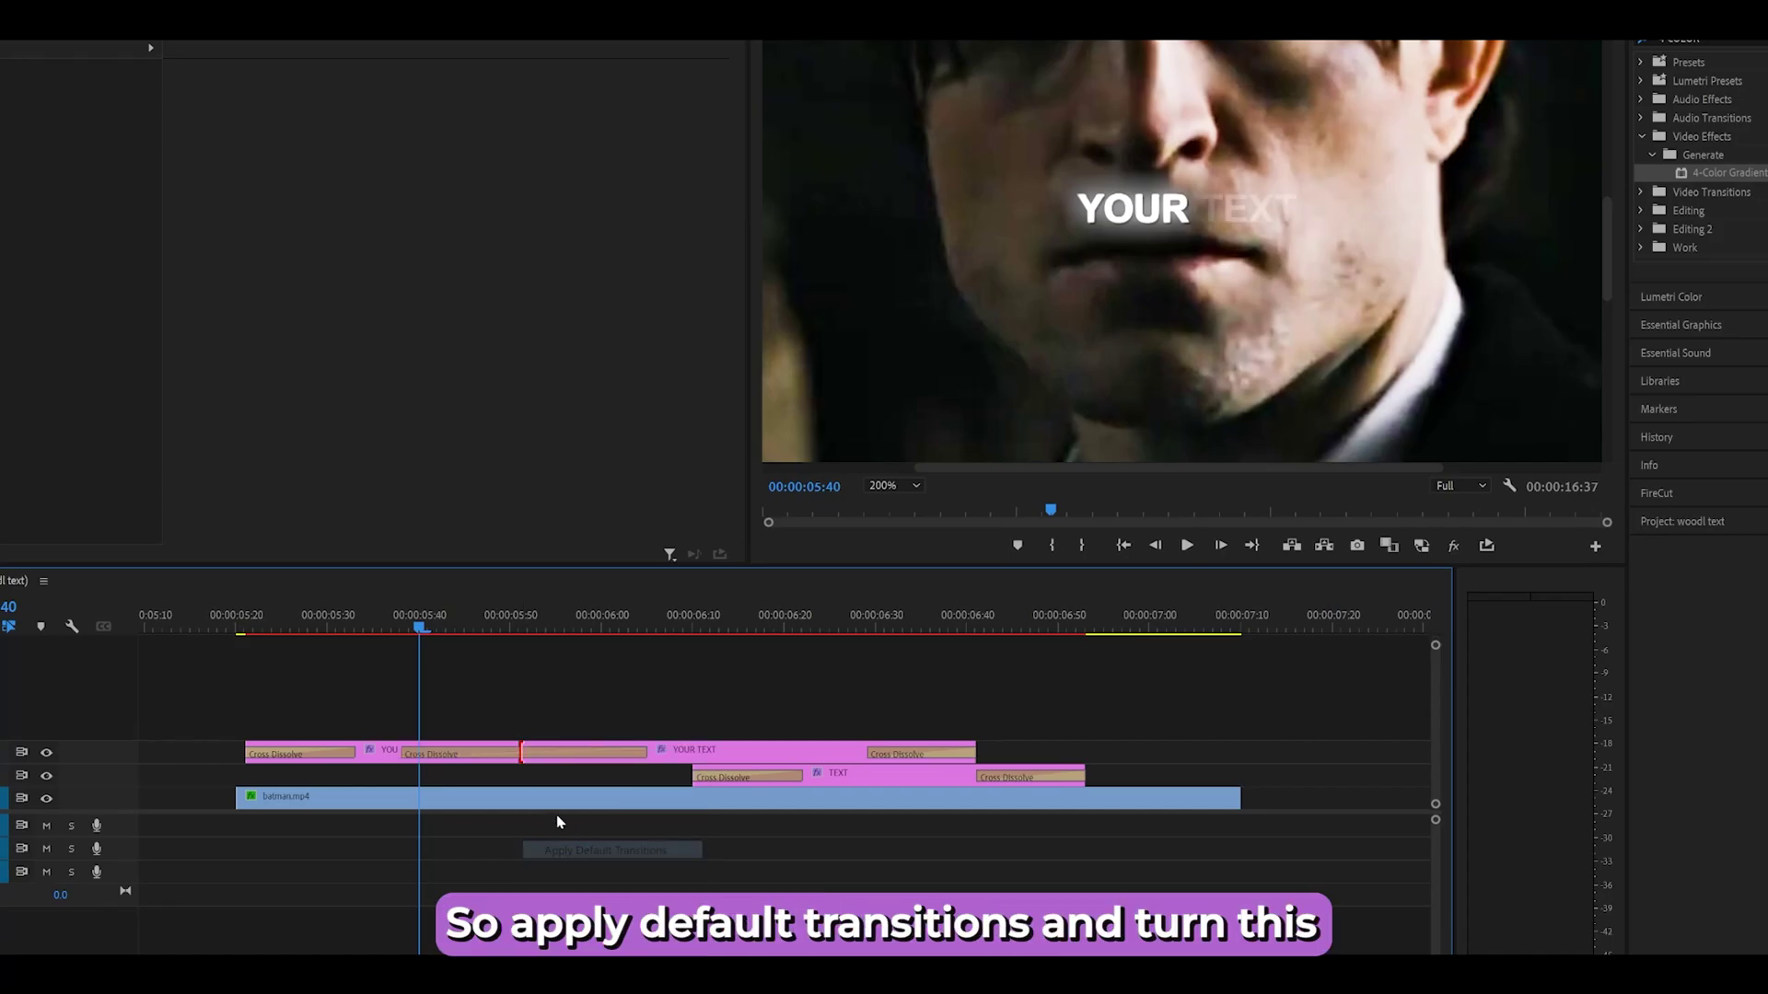
{"action": "double_click", "coordinate": [525, 754]}
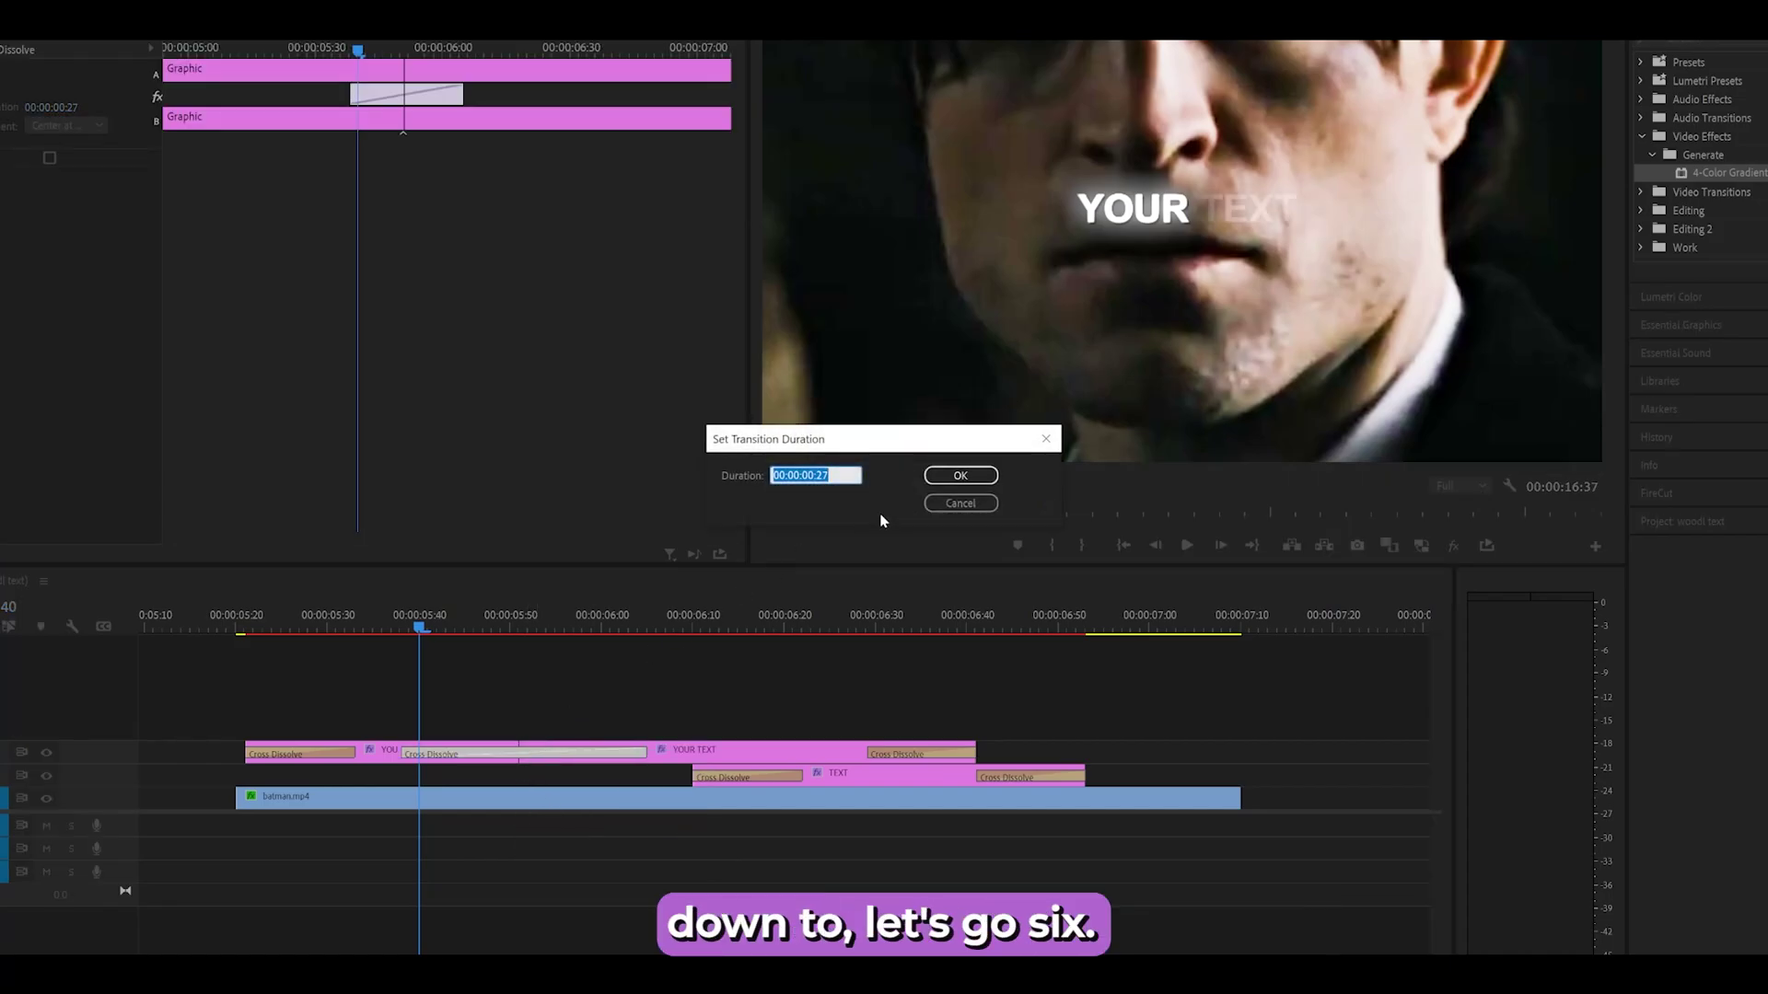
{"action": "type", "text": "6"}
{"action": "left_click", "coordinate": [952, 477]}
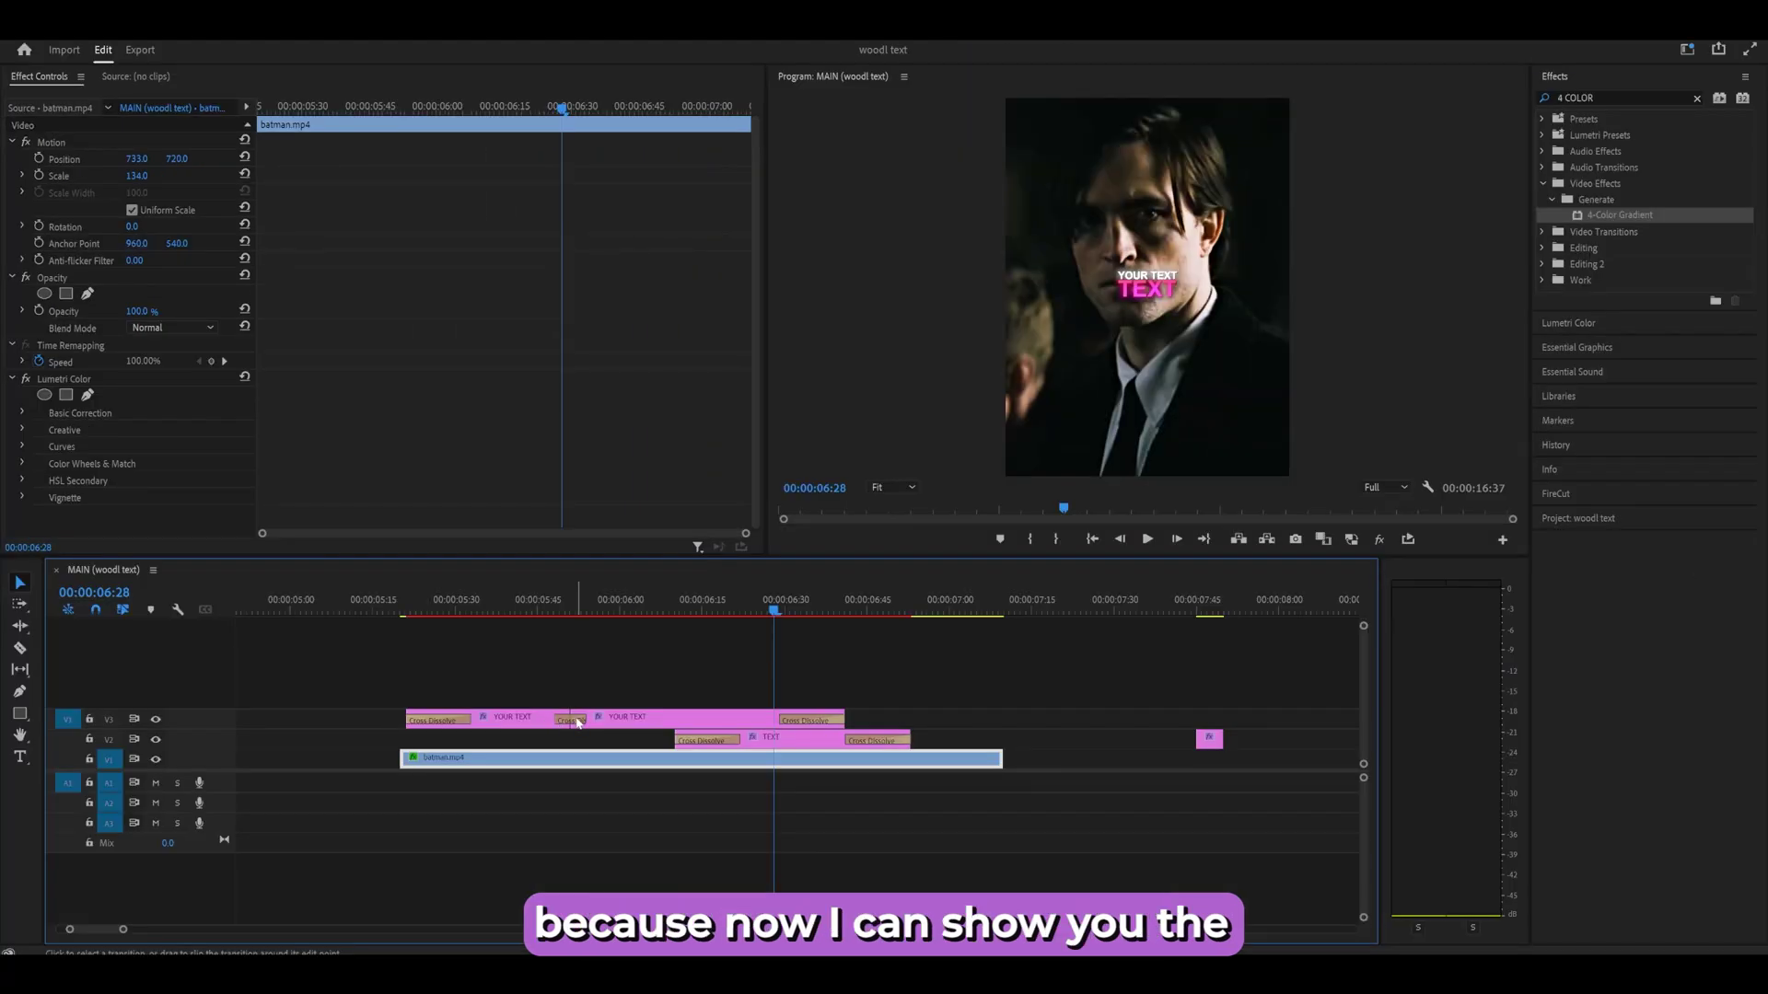
Step: Delete the cross dissolve between the two YOUR TEXT parts and select the one at the first part's start
{"action": "left_click", "coordinate": [579, 721]}
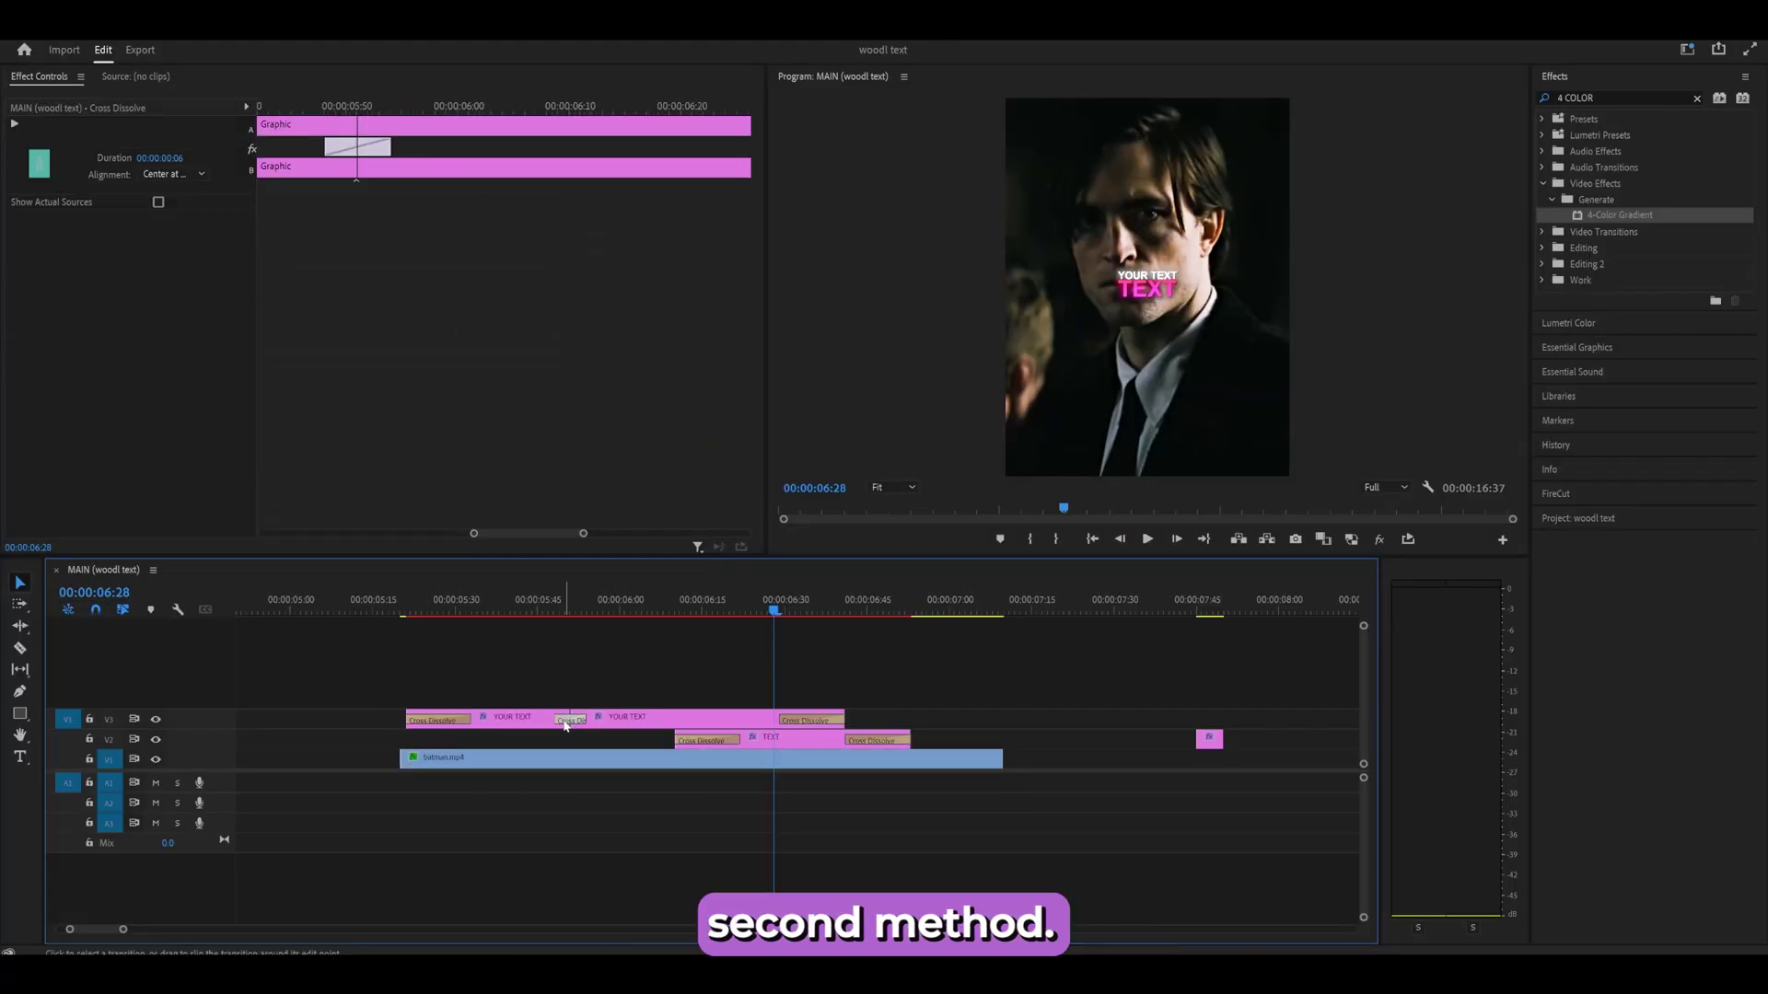
{"action": "key", "text": "Delete"}
{"action": "left_click", "coordinate": [444, 723]}
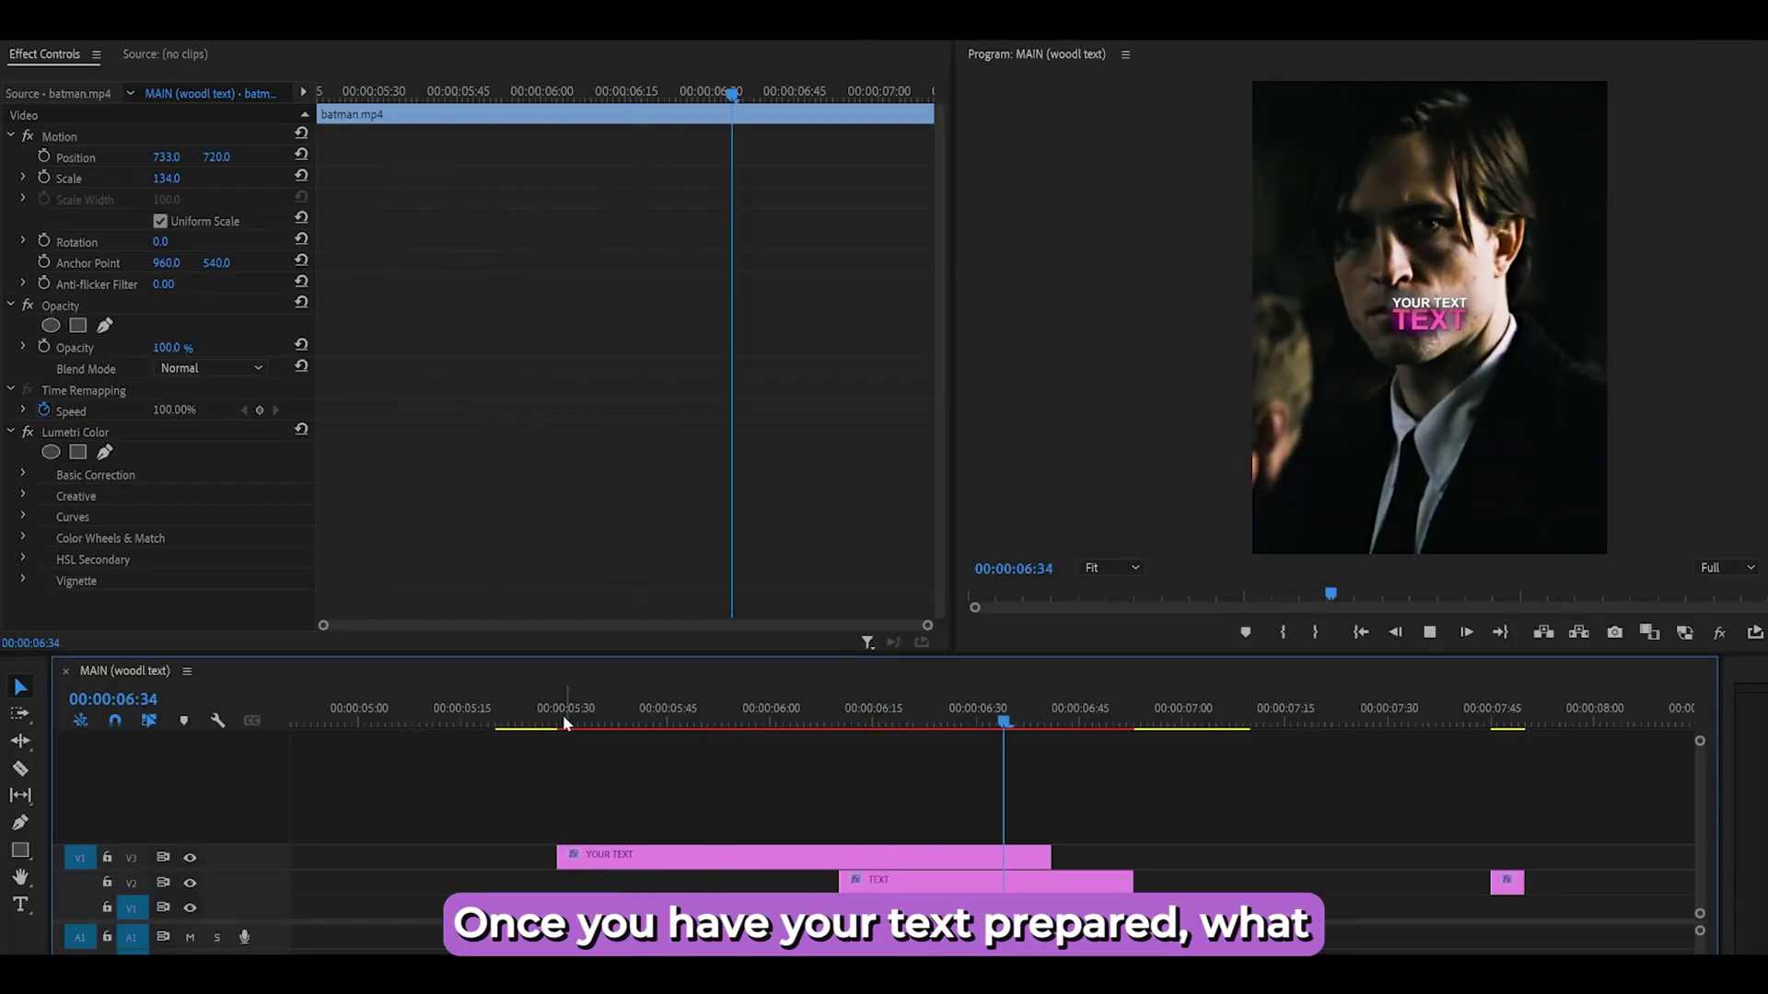
Step: Add an ellipse mask to the YOUR TEXT text at the start of the clip and set its feather to 125
{"action": "left_click", "coordinate": [561, 715]}
{"action": "left_click", "coordinate": [594, 856]}
{"action": "left_click", "coordinate": [216, 114]}
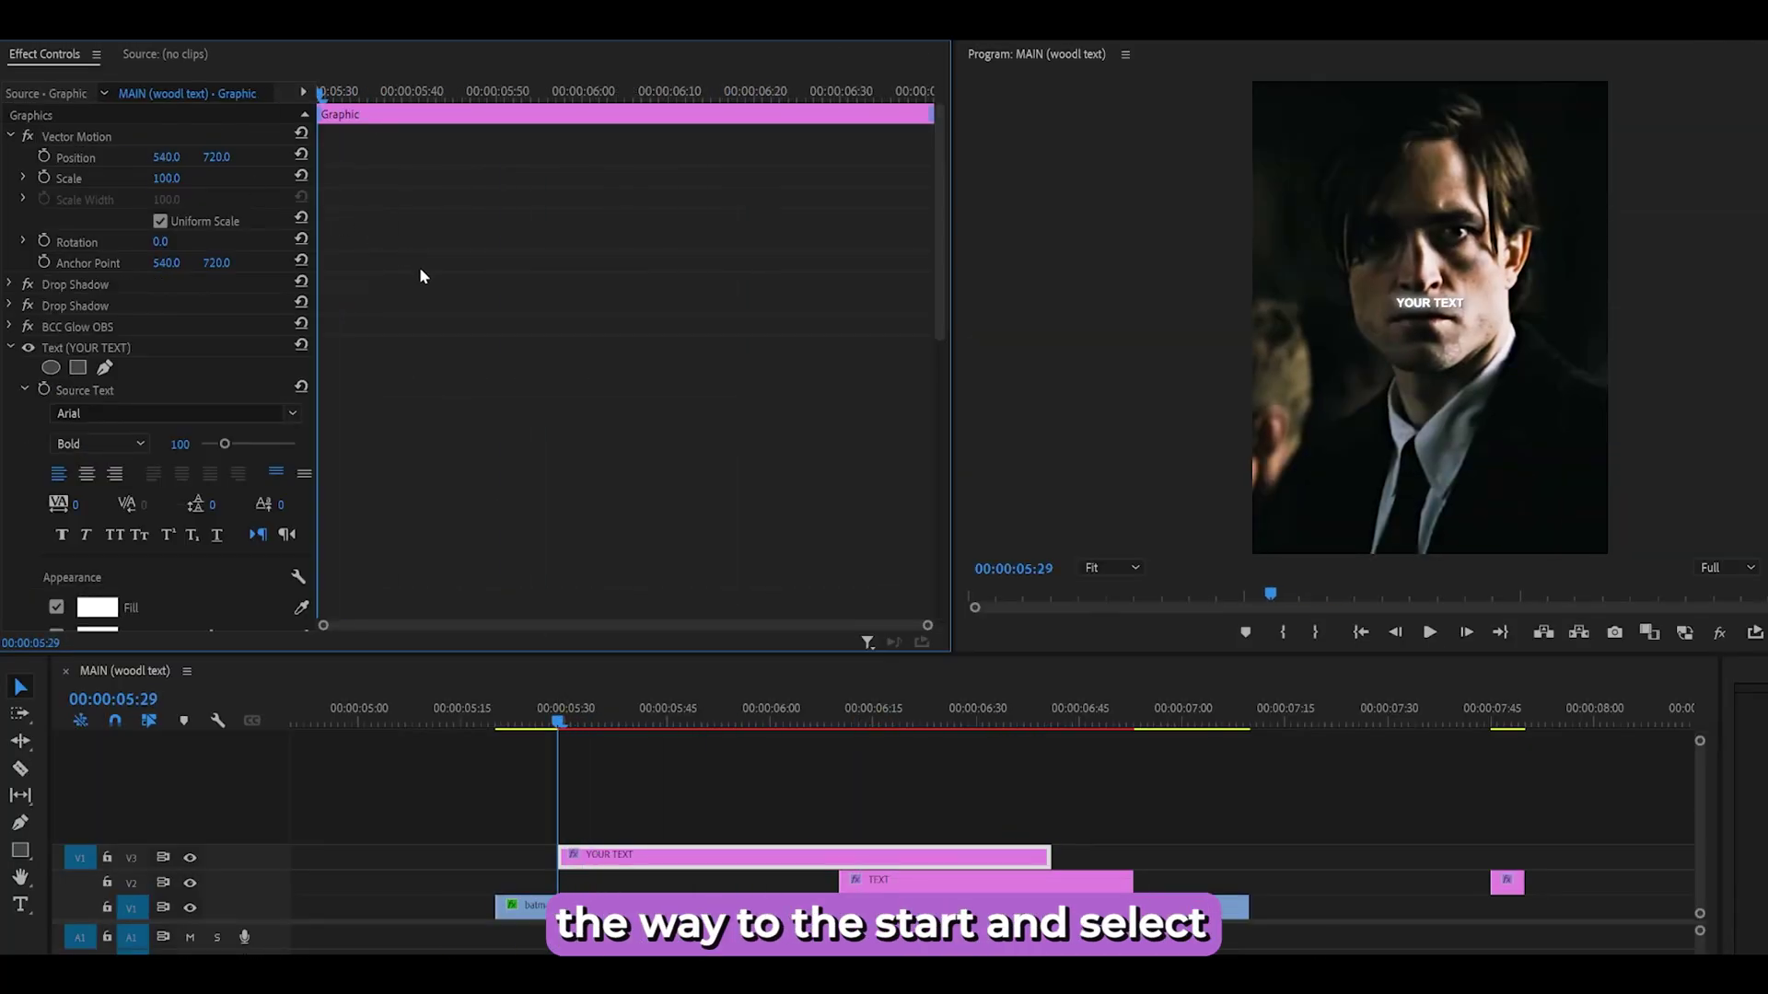
{"action": "left_click", "coordinate": [52, 368]}
{"action": "left_click", "coordinate": [195, 392]}
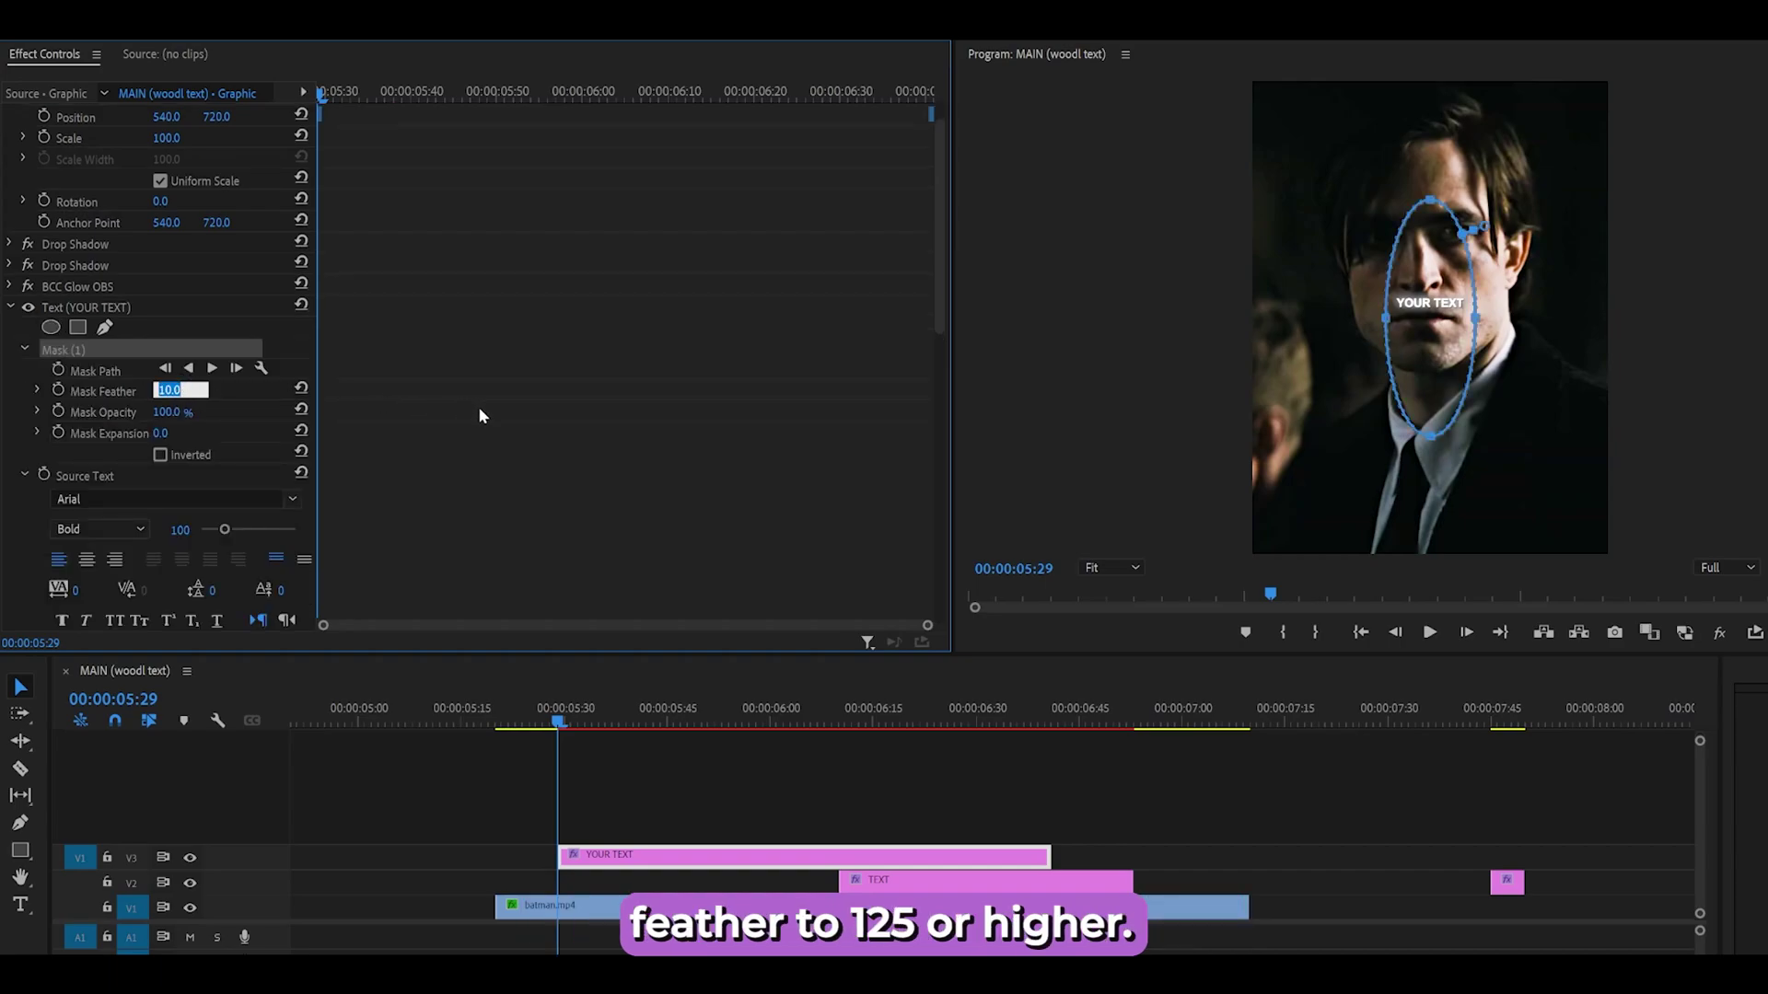
{"action": "type", "text": "125"}
{"action": "key", "text": "Return"}
Step: Keyframe the mask path at 00:00:05:29 with the ellipse enlarged and placed to the left of the text
{"action": "left_click_drag", "start_coordinate": [1385, 318], "coordinate": [1309, 318]}
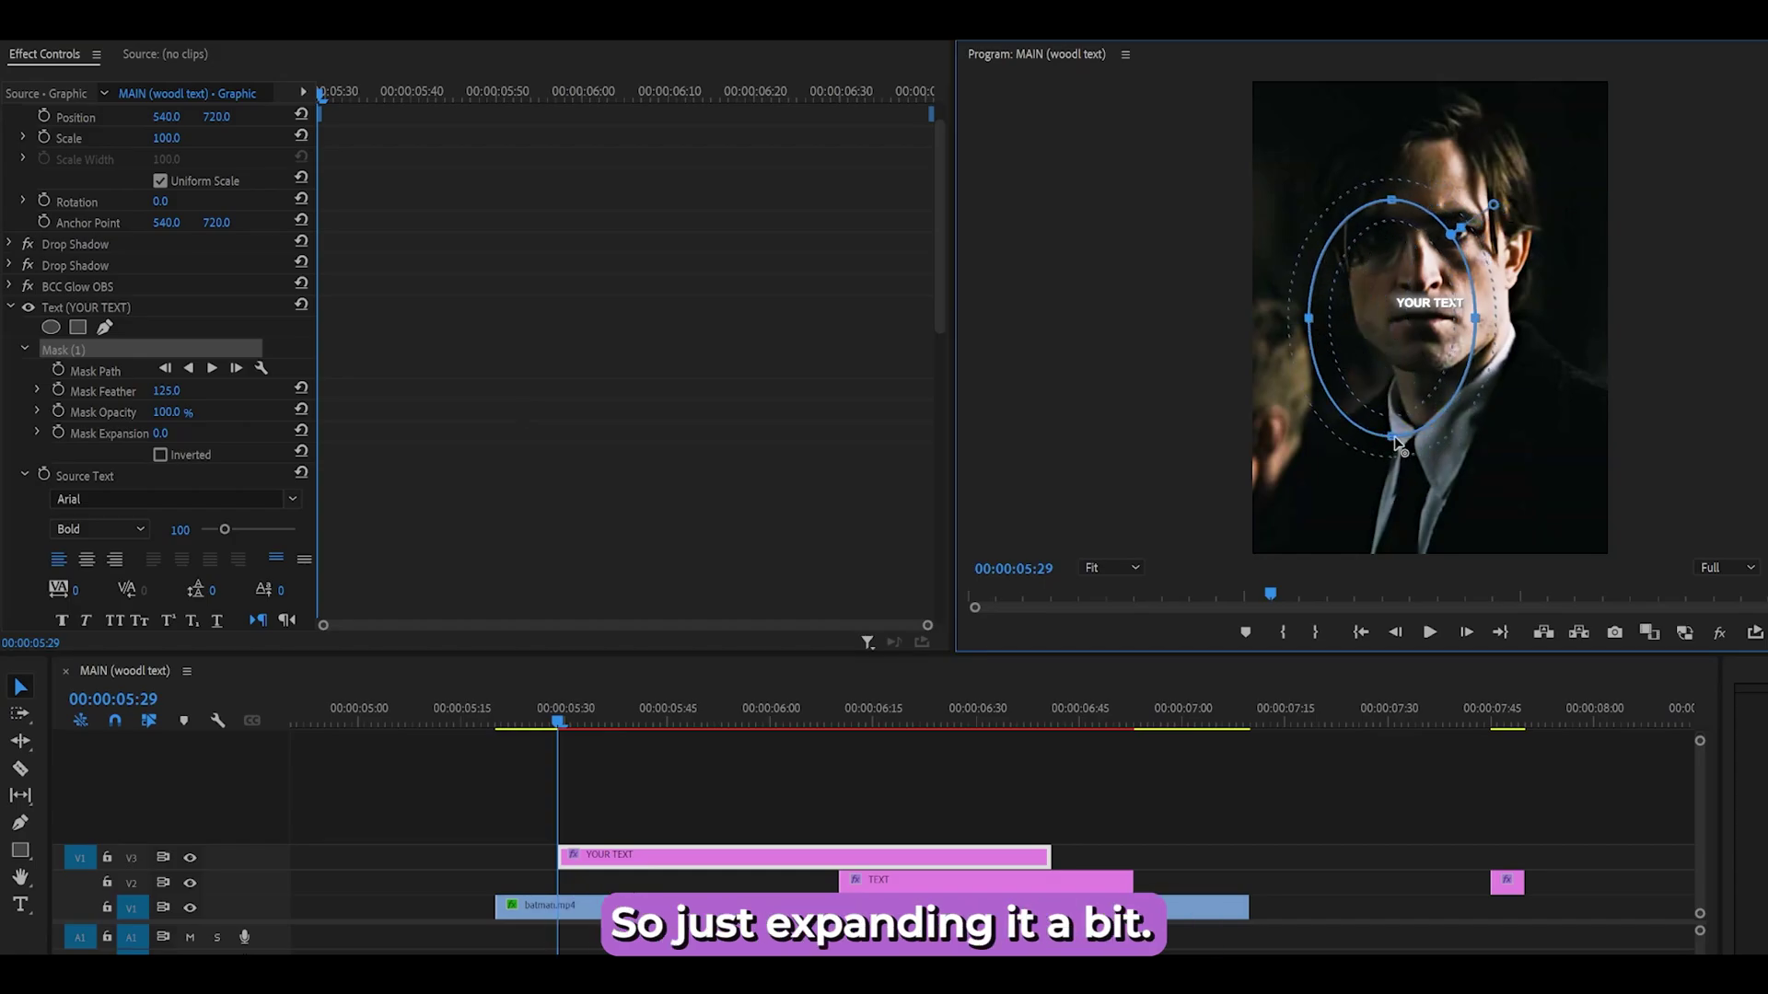
{"action": "left_click_drag", "start_coordinate": [1391, 437], "coordinate": [1392, 517]}
{"action": "left_click_drag", "start_coordinate": [1400, 370], "coordinate": [1279, 317]}
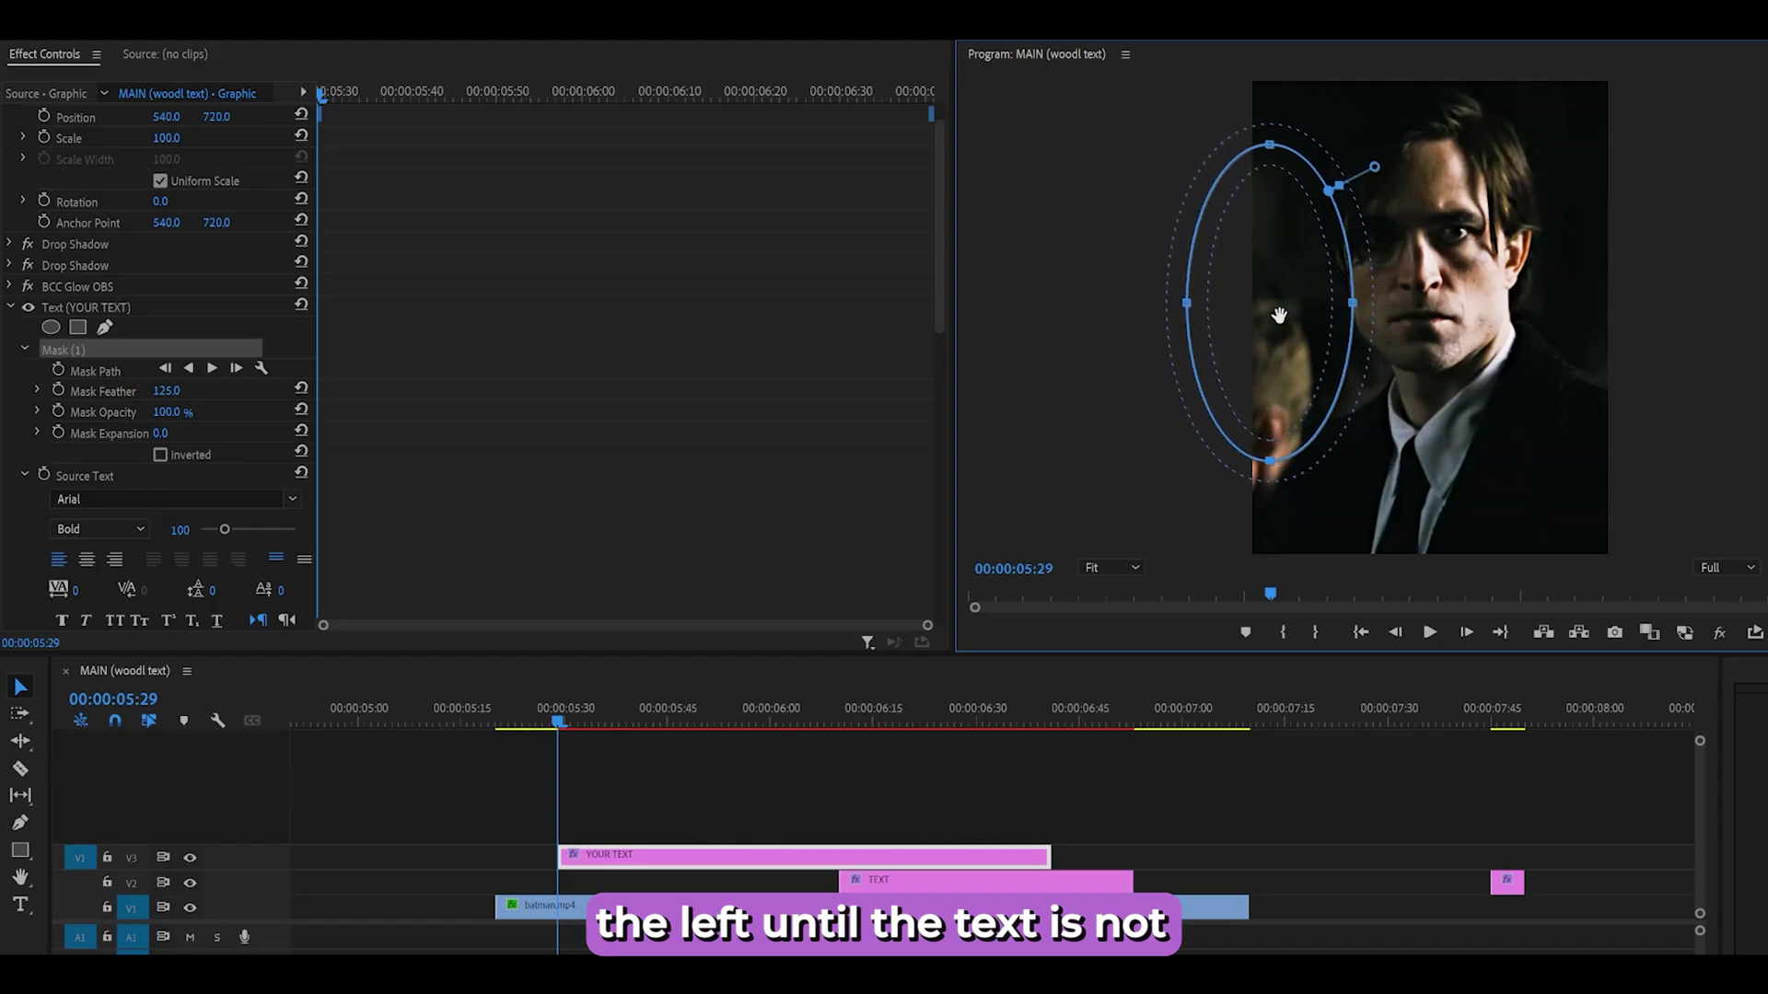
{"action": "left_click", "coordinate": [58, 370]}
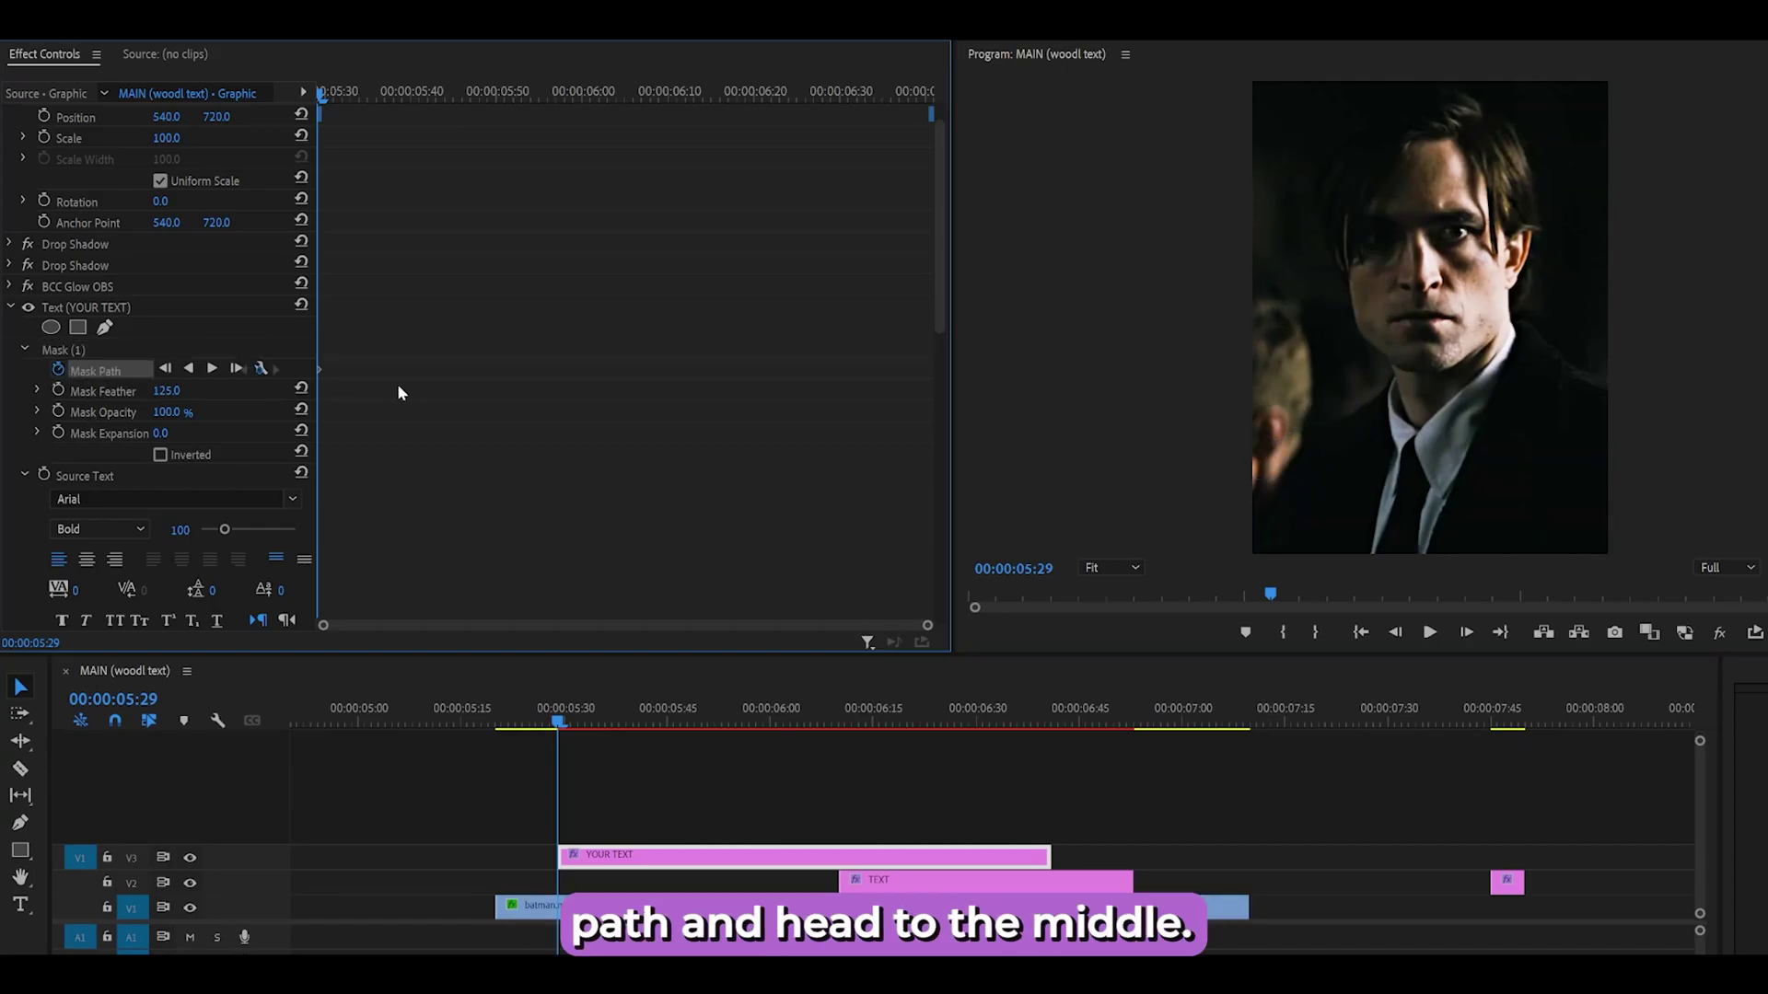
Step: Keyframe the mask path at 00:00:06:10 with the ellipse moved over the YOUR TEXT line
{"action": "left_click_drag", "start_coordinate": [720, 710], "coordinate": [792, 715]}
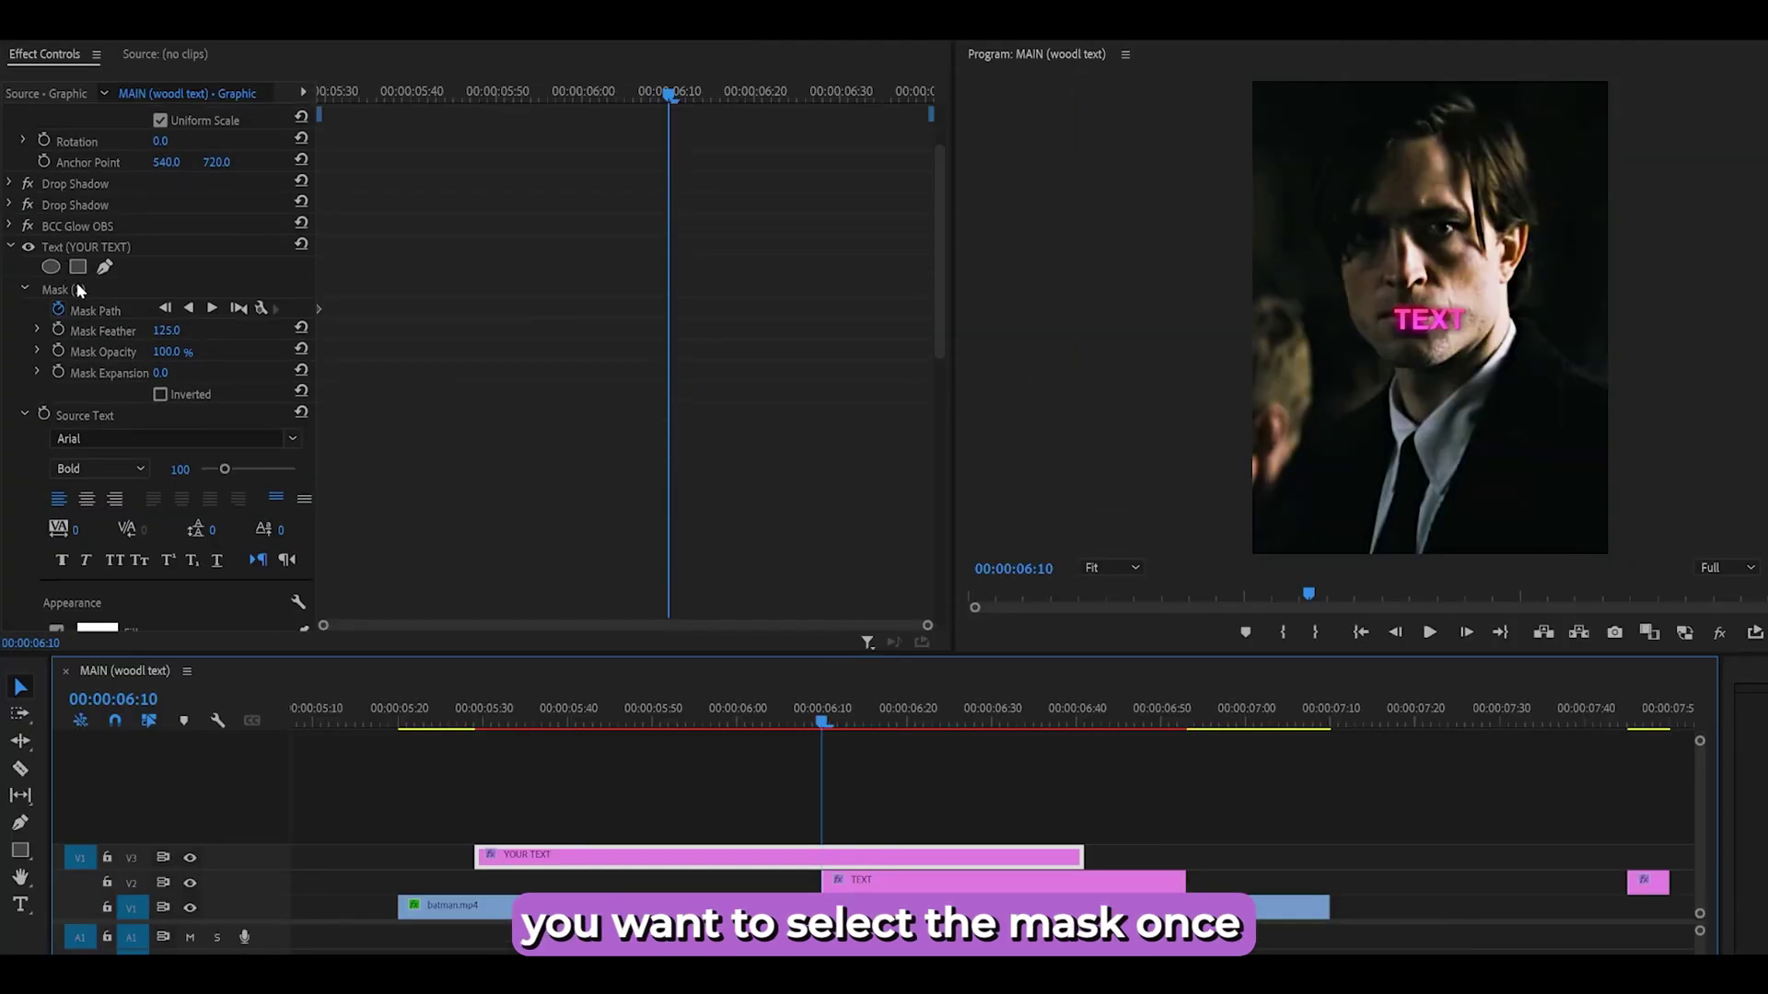
{"action": "left_click", "coordinate": [72, 289]}
{"action": "left_click_drag", "start_coordinate": [1238, 340], "coordinate": [1405, 339]}
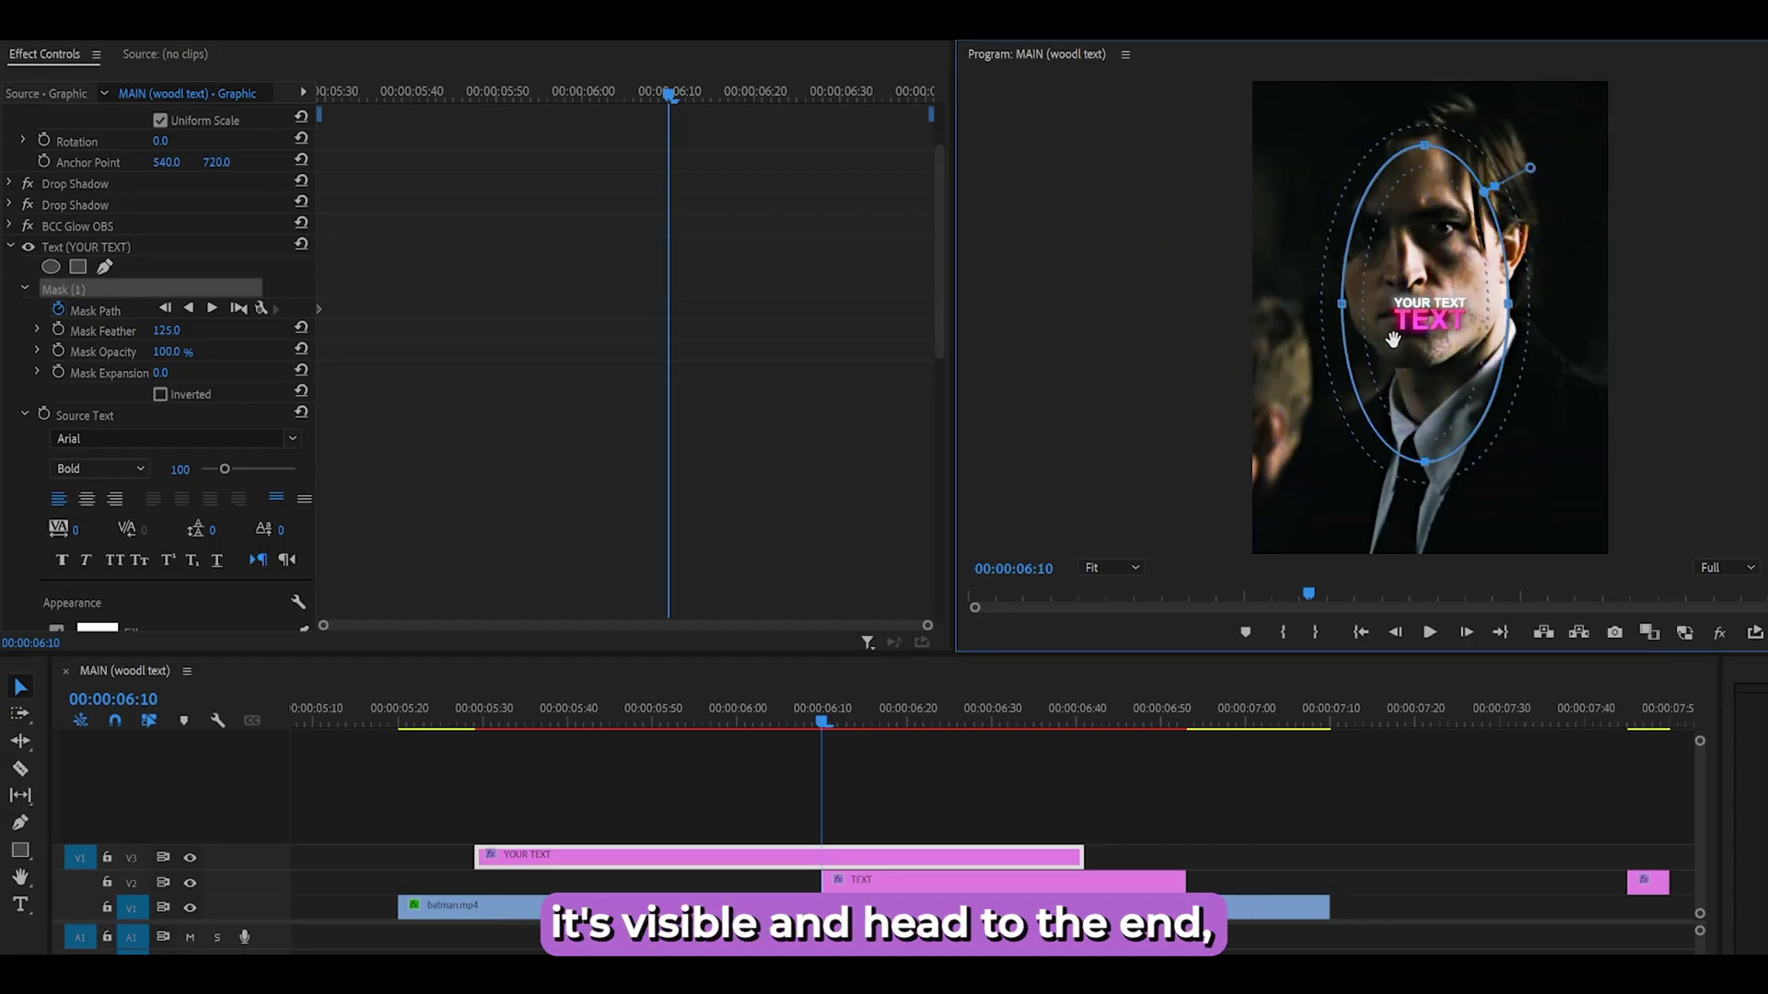
Step: Keyframe the mask path at 00:00:06:40 with the ellipse moved to the right, clear of the YOUR TEXT line
{"action": "left_click", "coordinate": [772, 425]}
{"action": "left_click", "coordinate": [1079, 721]}
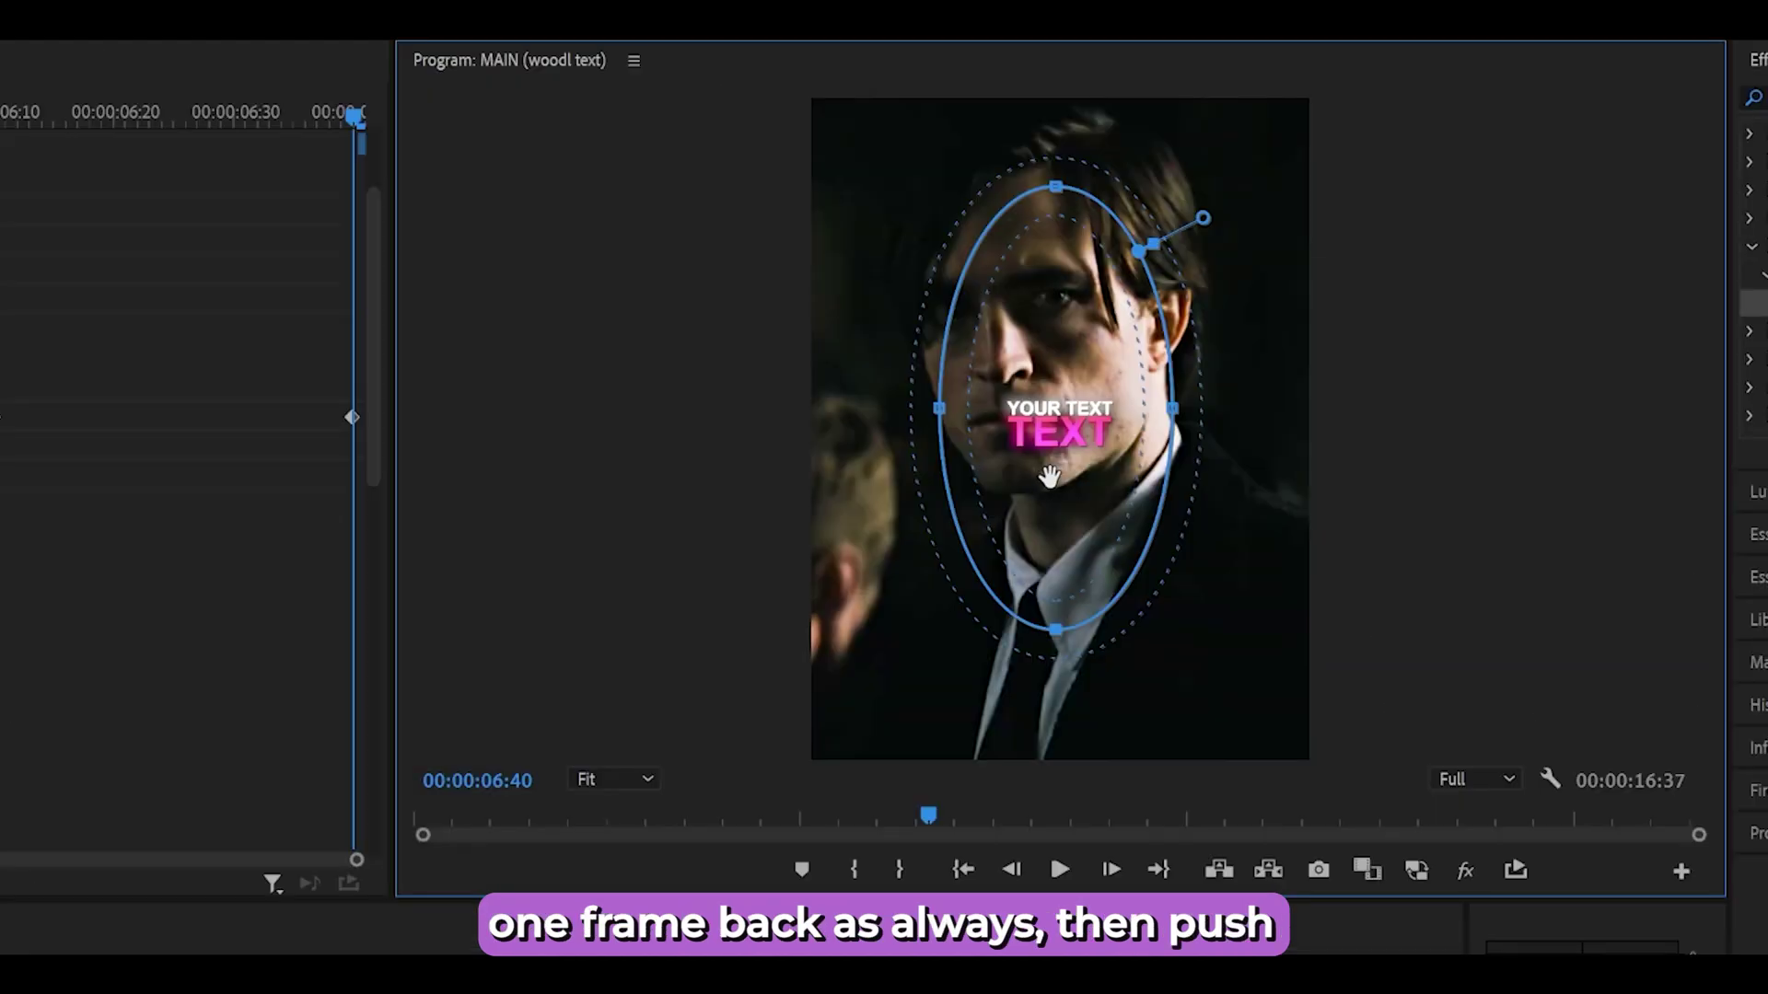
{"action": "left_click_drag", "start_coordinate": [1422, 352], "coordinate": [1565, 354]}
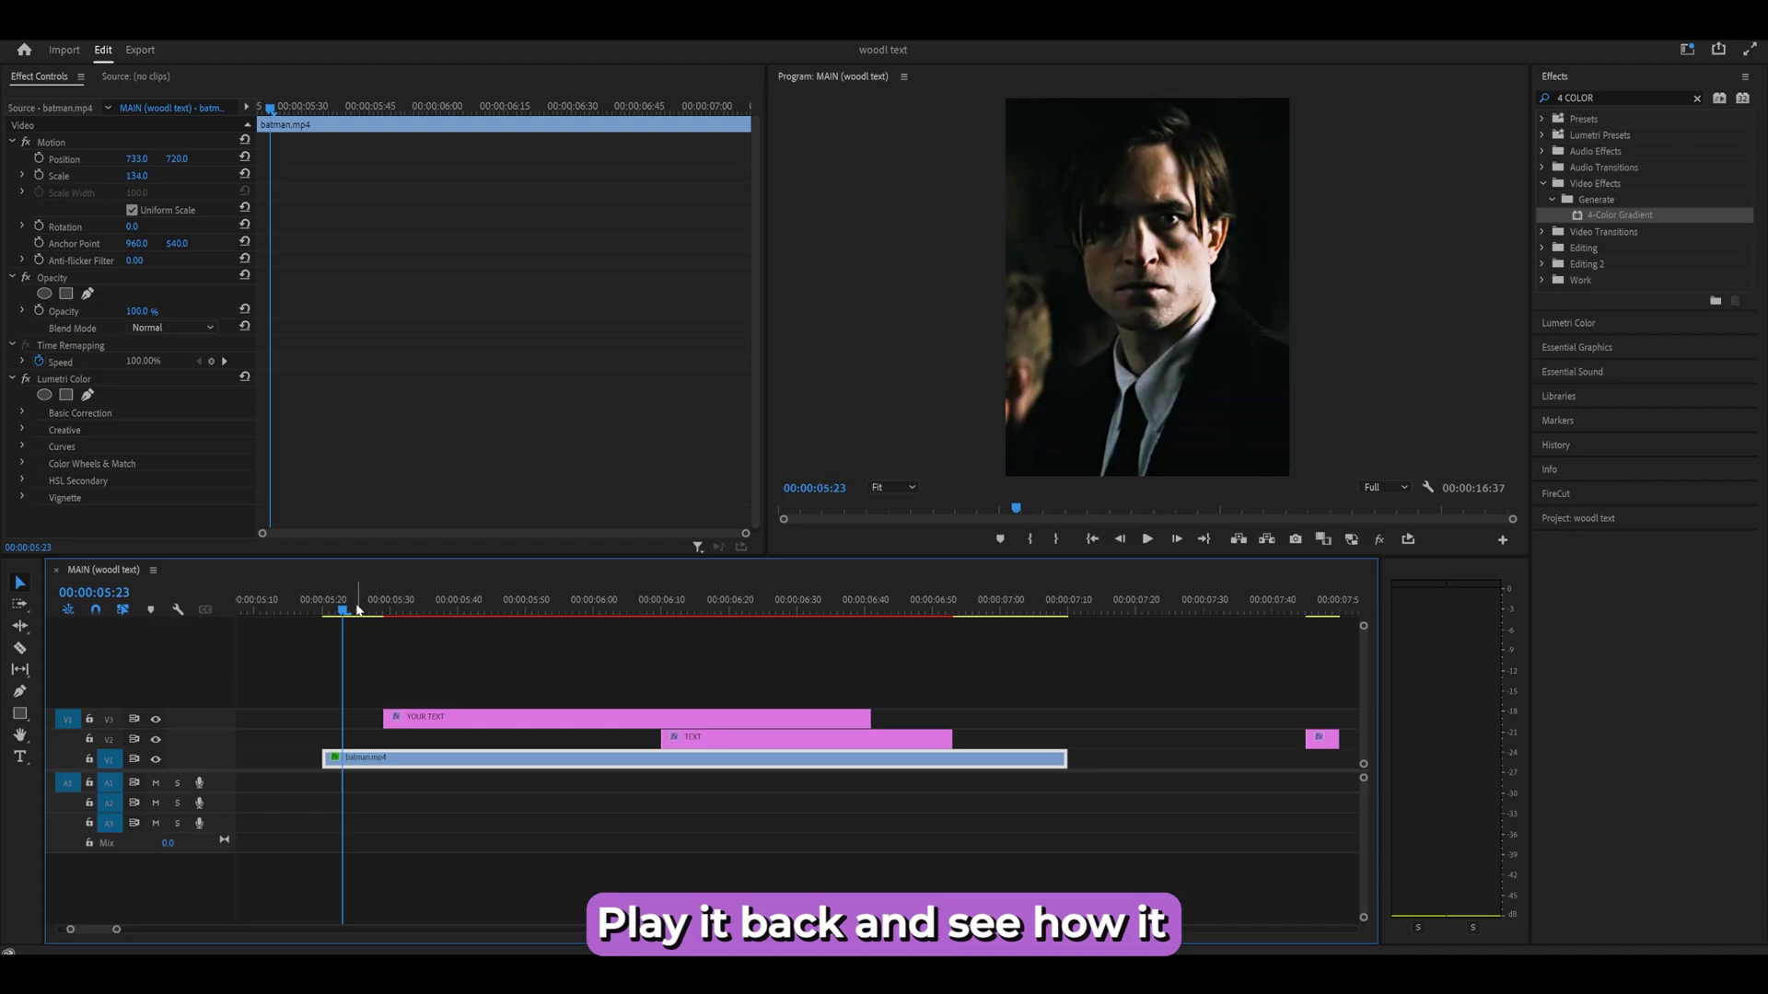
Step: Play back the sequence from just before the YOUR TEXT clip to review the mask reveal and fade-out
{"action": "key", "text": "space"}
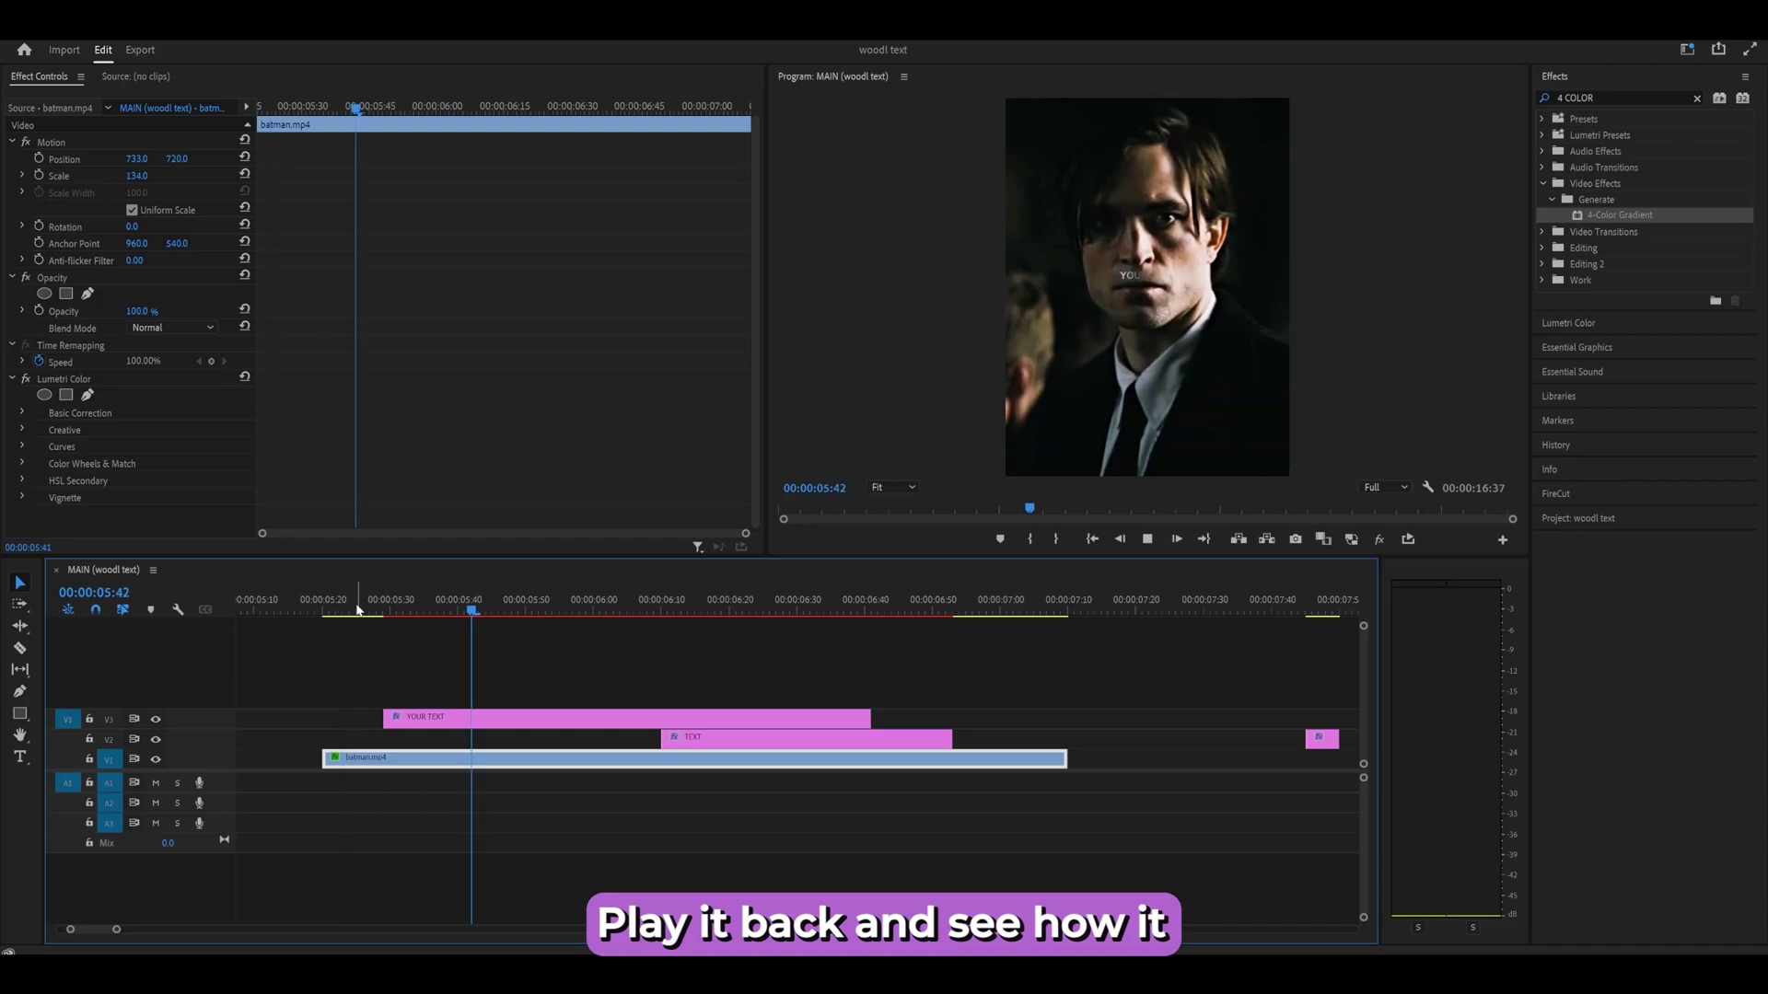
{"action": "left_click", "coordinate": [358, 609]}
{"action": "key", "text": "space"}
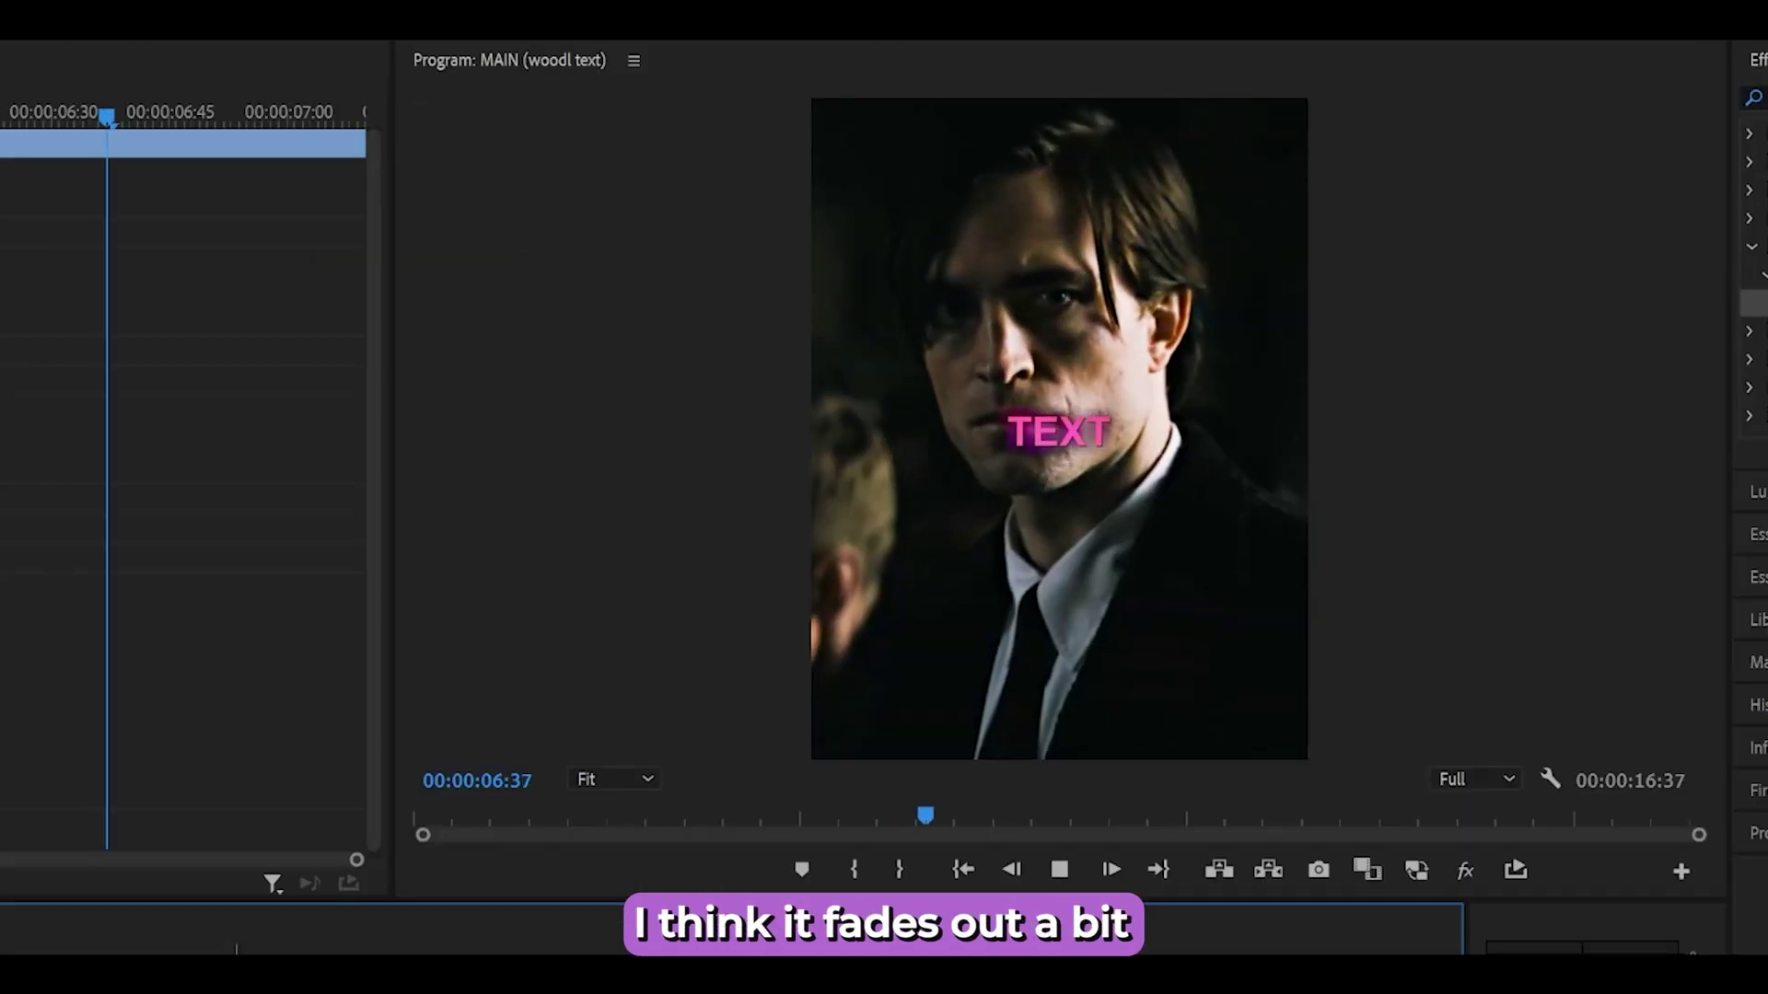
{"action": "key", "text": "space"}
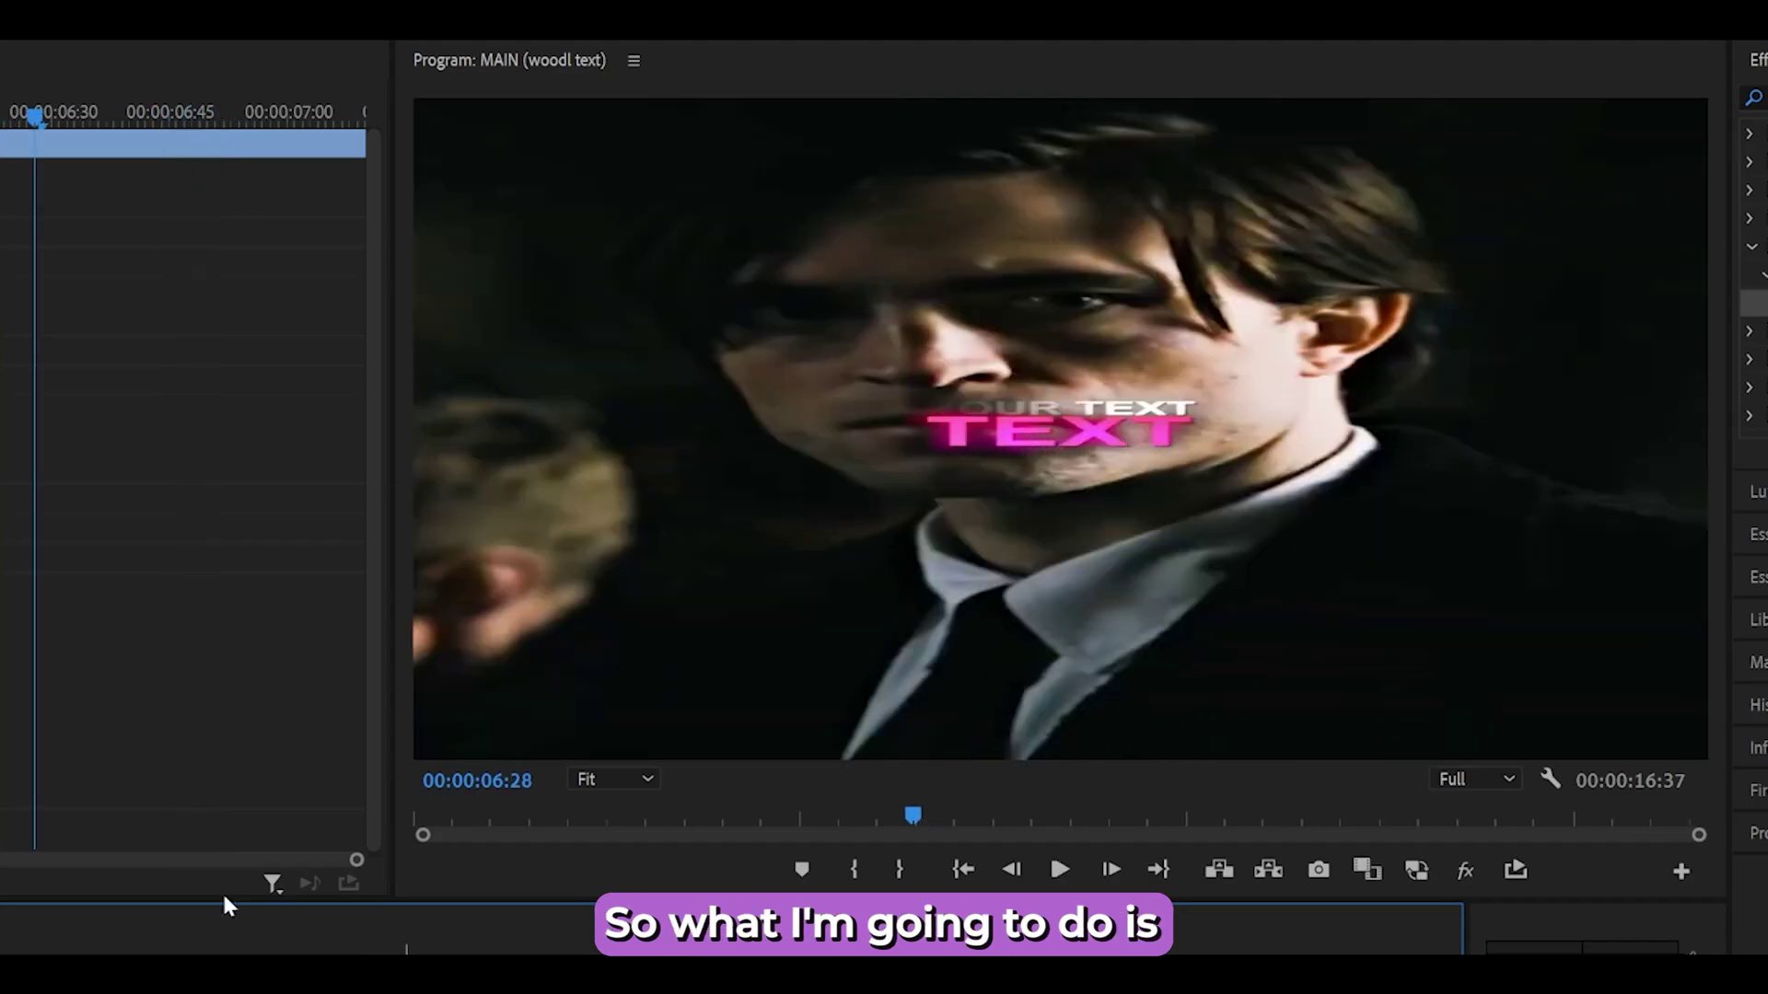
Step: Add a mask path keyframe at 00:00:06:24 on the YOUR TEXT clip with the ellipse nudged back to the left over the text
{"action": "left_click", "coordinate": [829, 857]}
{"action": "left_click_drag", "start_coordinate": [766, 96], "coordinate": [788, 96]}
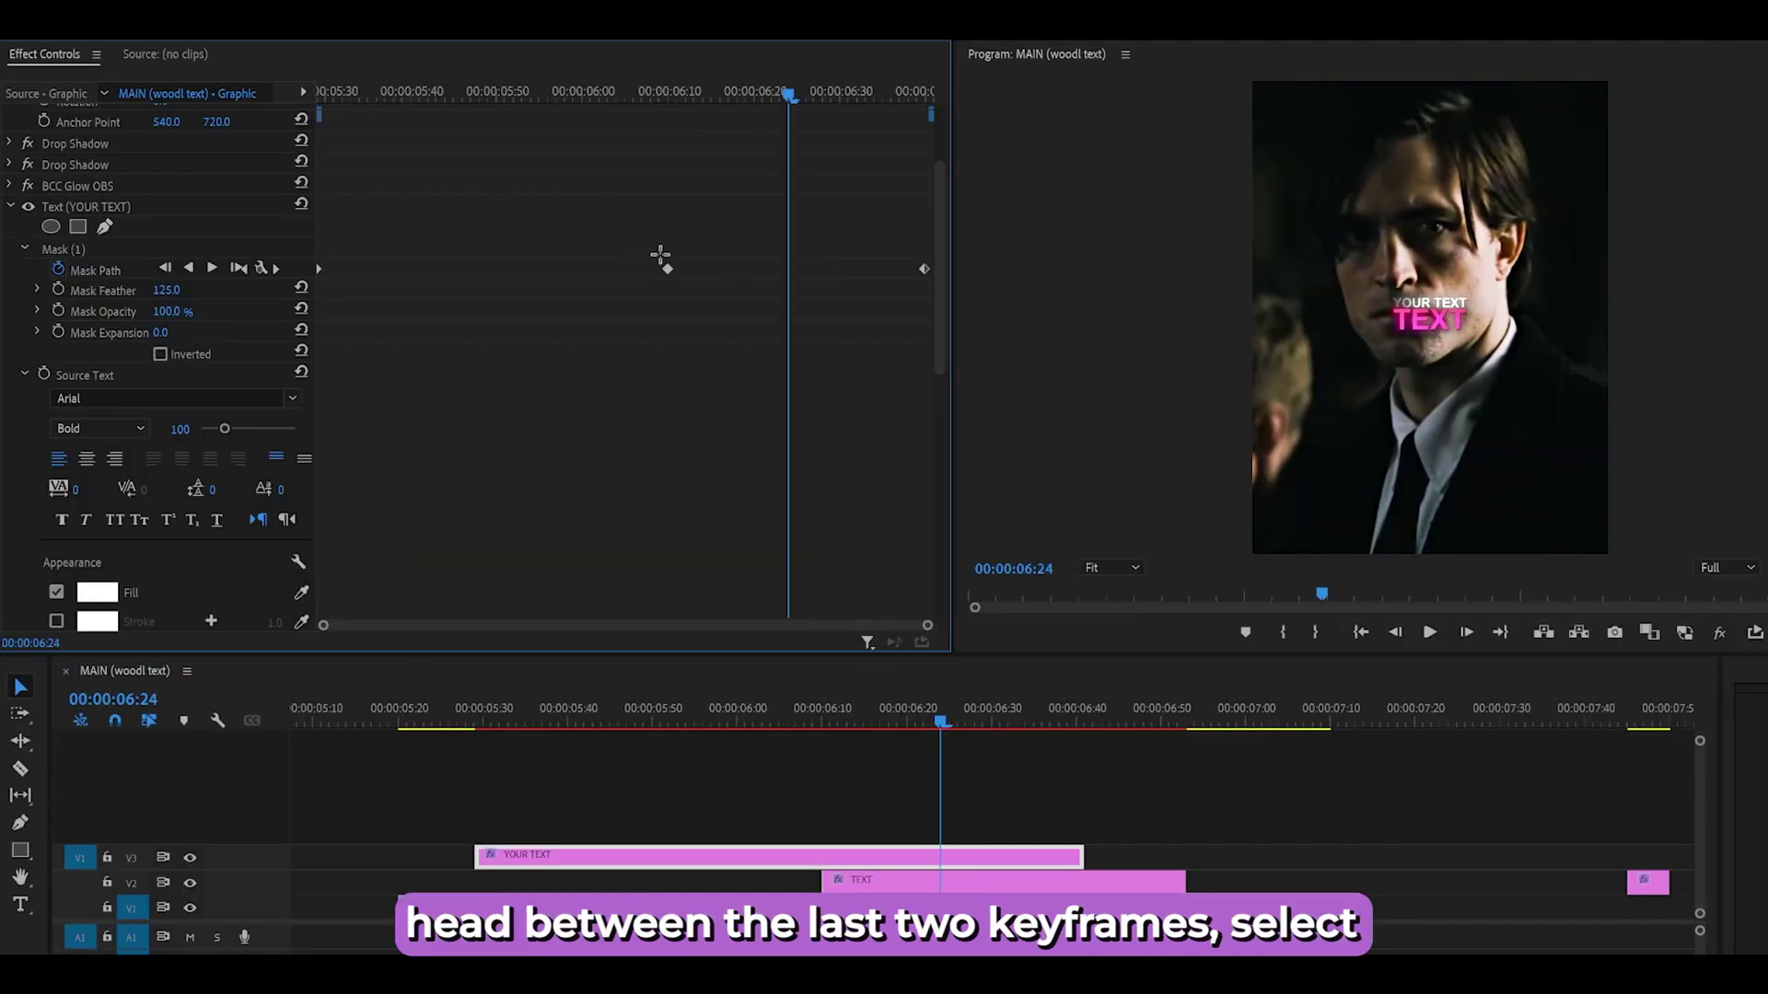
{"action": "left_click_drag", "start_coordinate": [633, 245], "coordinate": [739, 316]}
{"action": "left_click", "coordinate": [87, 248]}
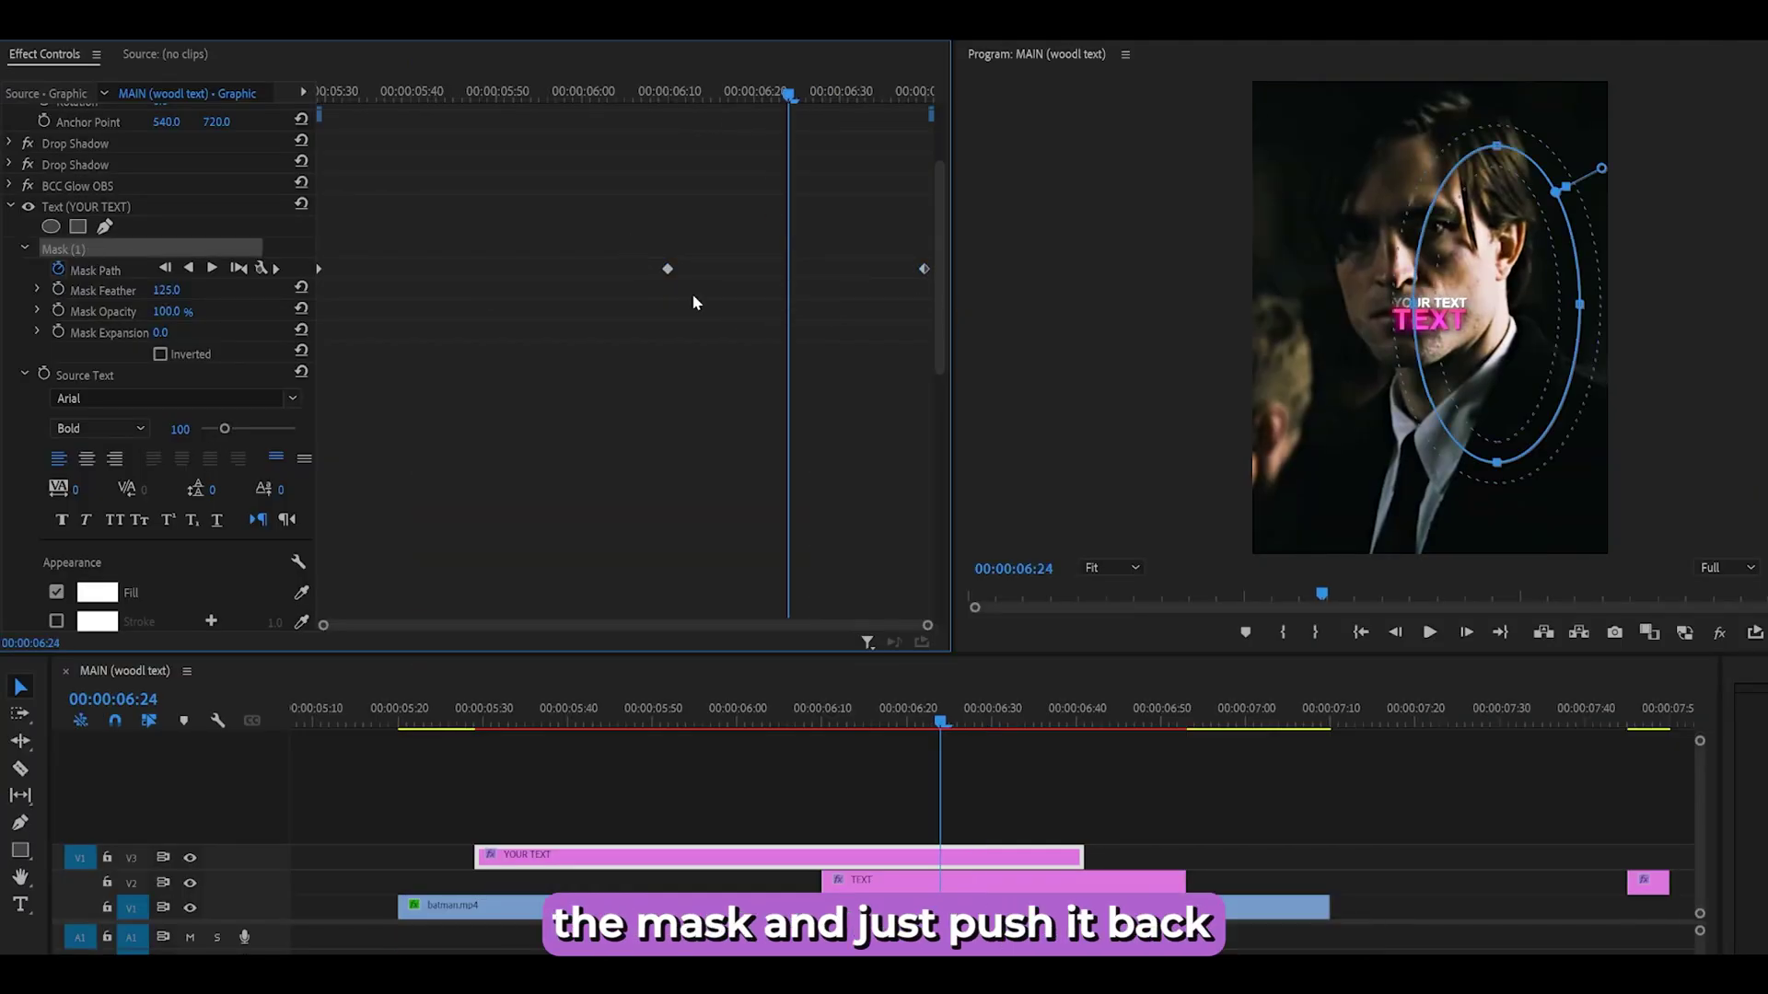
{"action": "left_click_drag", "start_coordinate": [1490, 329], "coordinate": [1473, 328]}
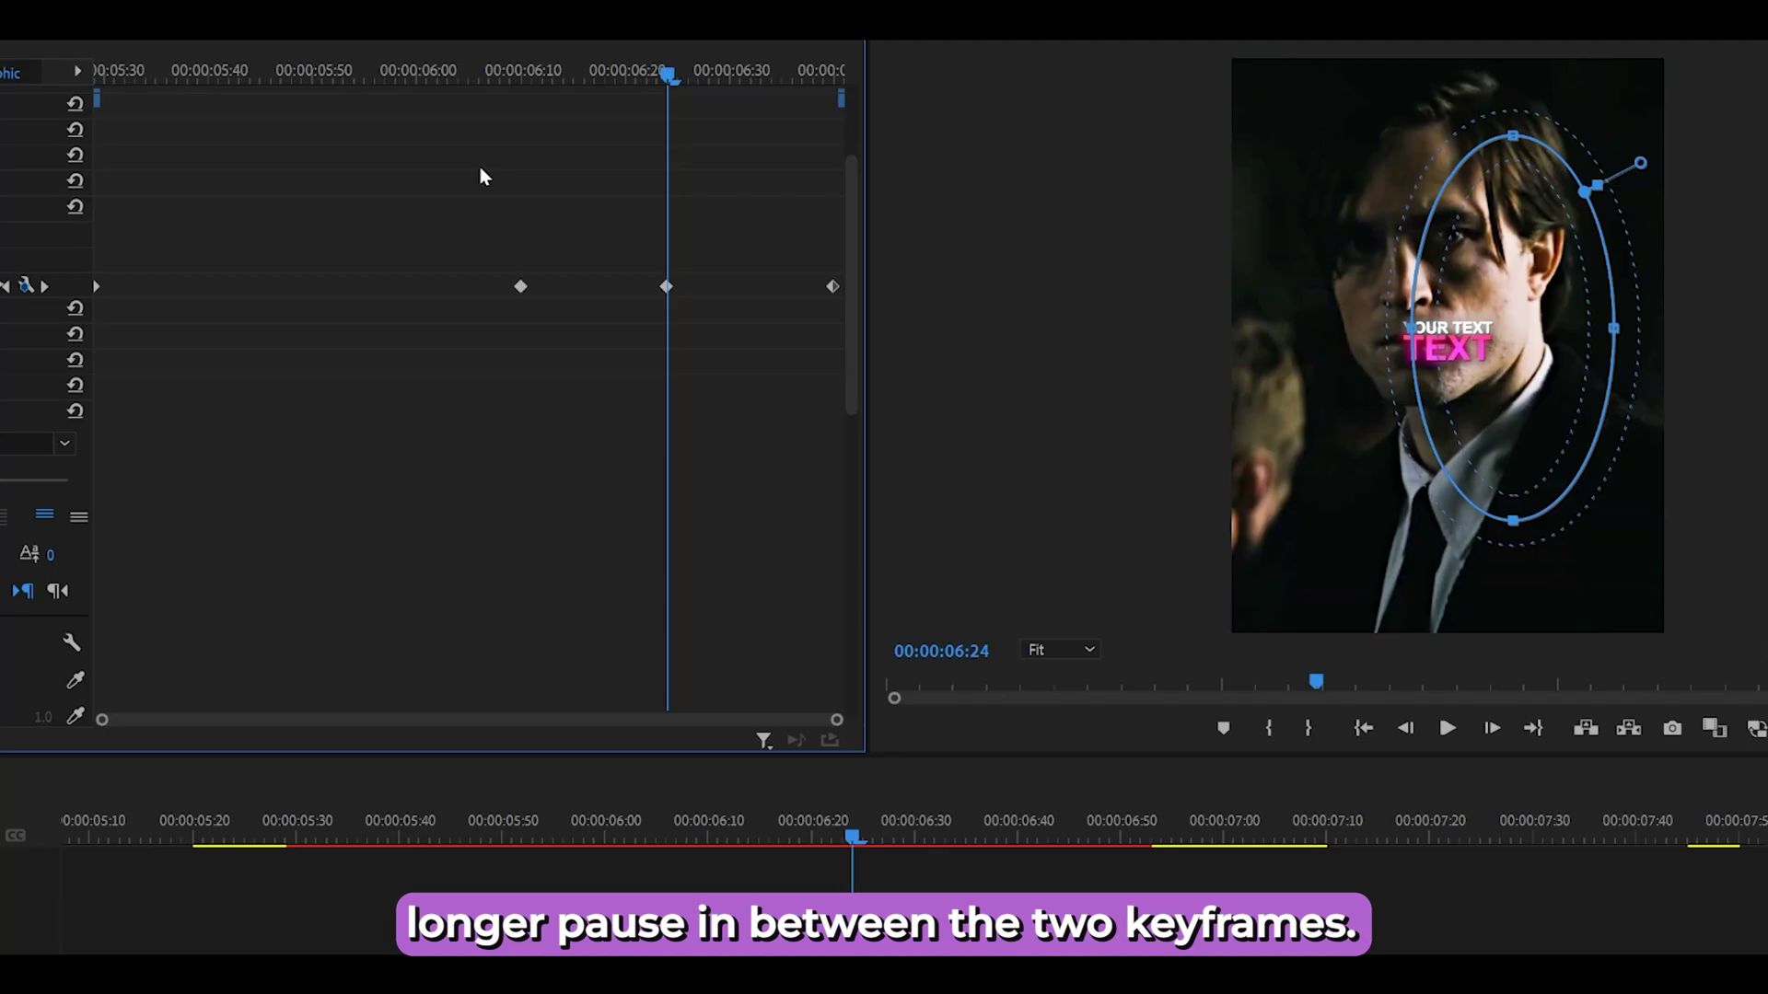
Step: Play back the sequence from the start of the YOUR TEXT clip to review its mask reveal and fade-out
{"action": "left_click", "coordinate": [97, 74]}
{"action": "left_click", "coordinate": [425, 857]}
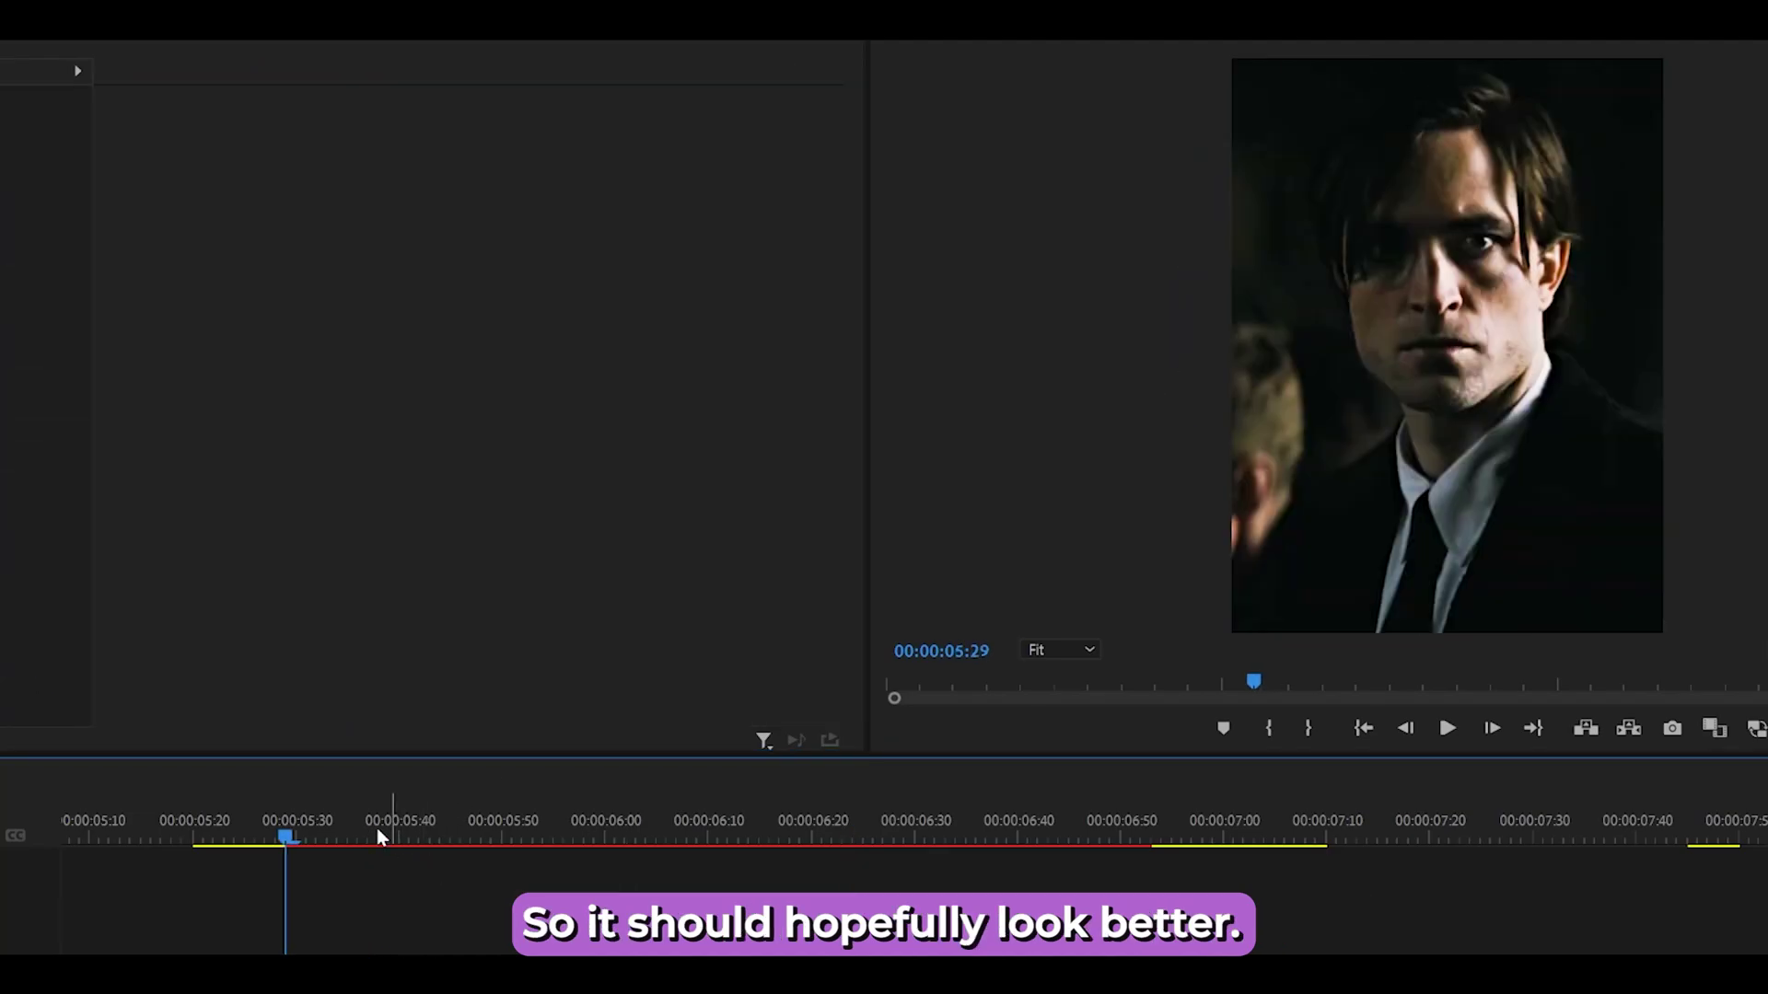
{"action": "key", "text": "space"}
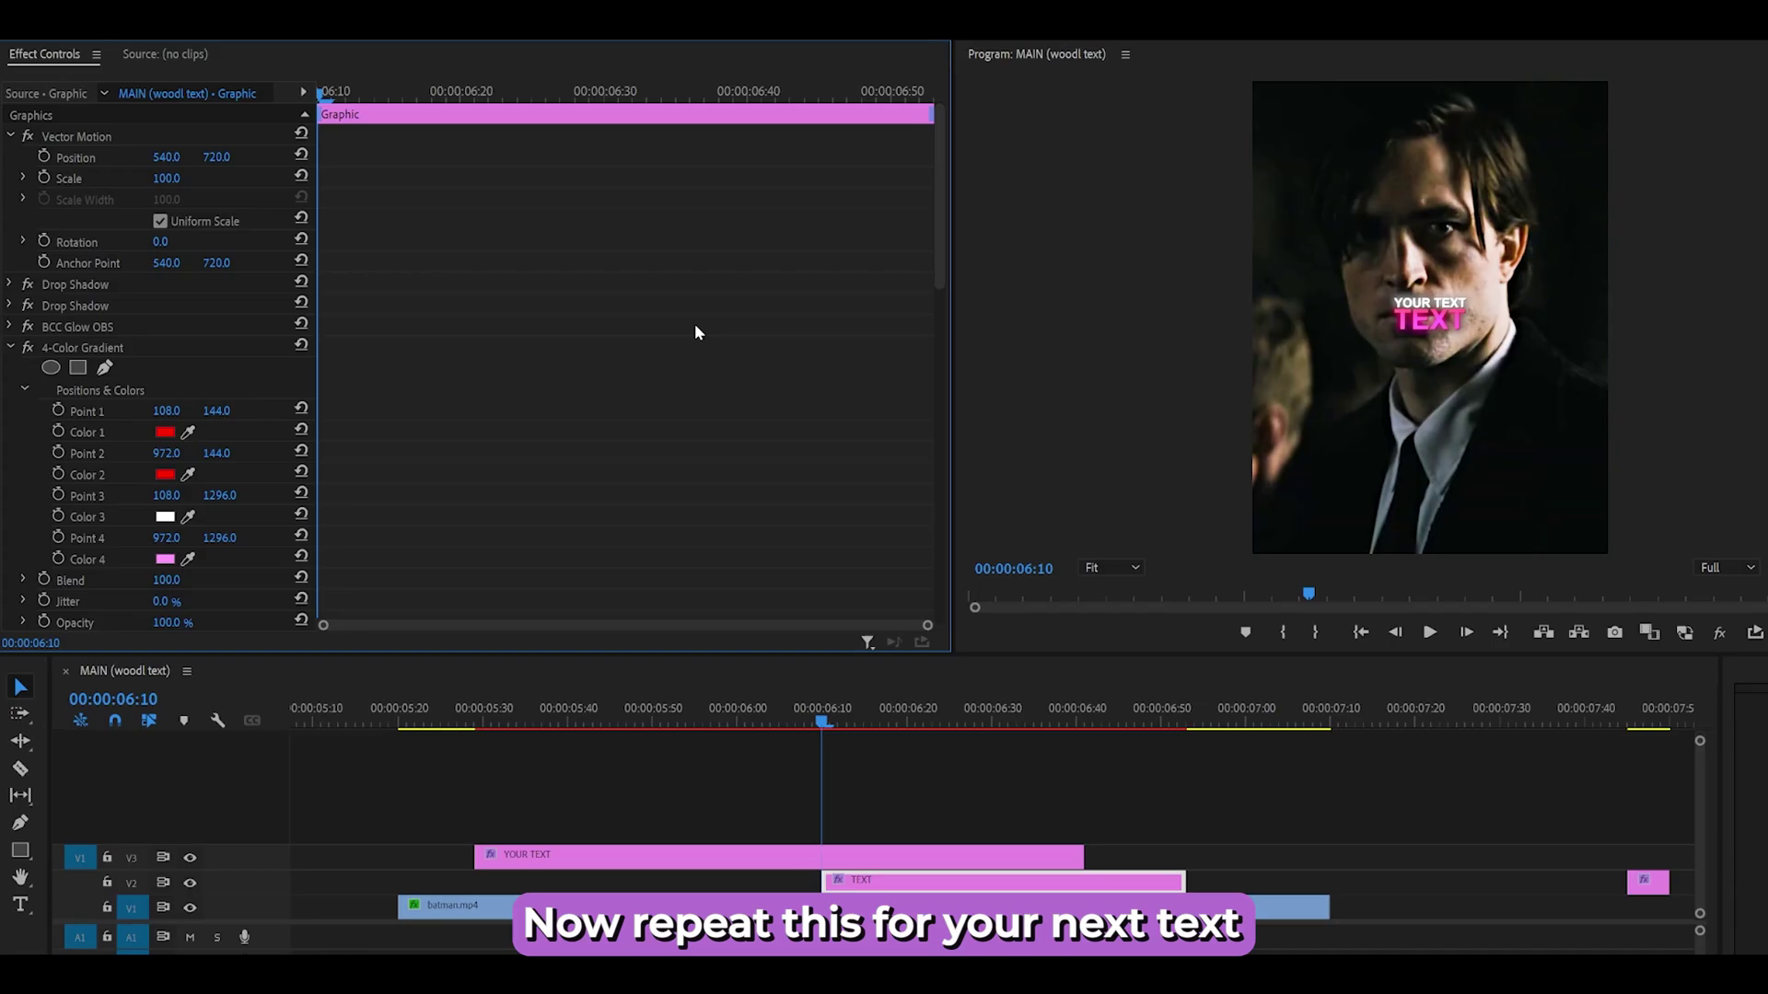
Step: Collapse the TEXT clip's 4-Color Gradient settings and add an ellipse mask with a feather of 150 to its text
{"action": "scroll", "coordinate": [694, 332], "scroll_direction": "down", "scroll_amount": 2}
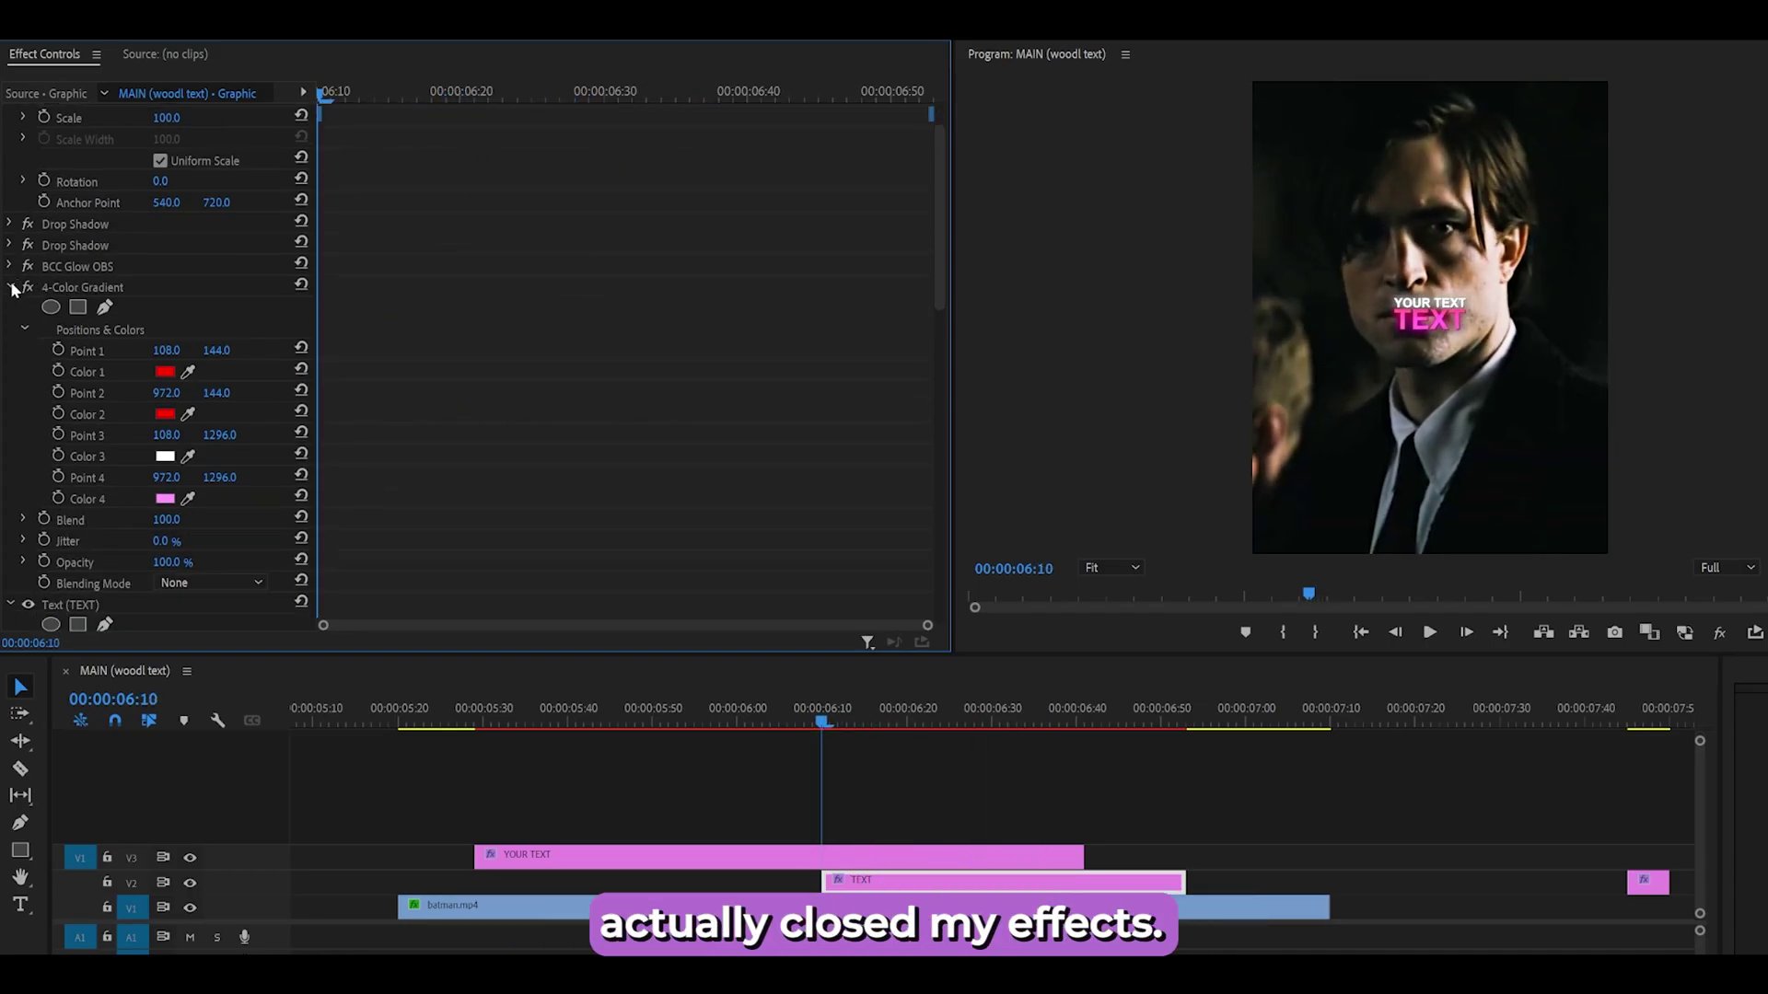
{"action": "left_click", "coordinate": [13, 288]}
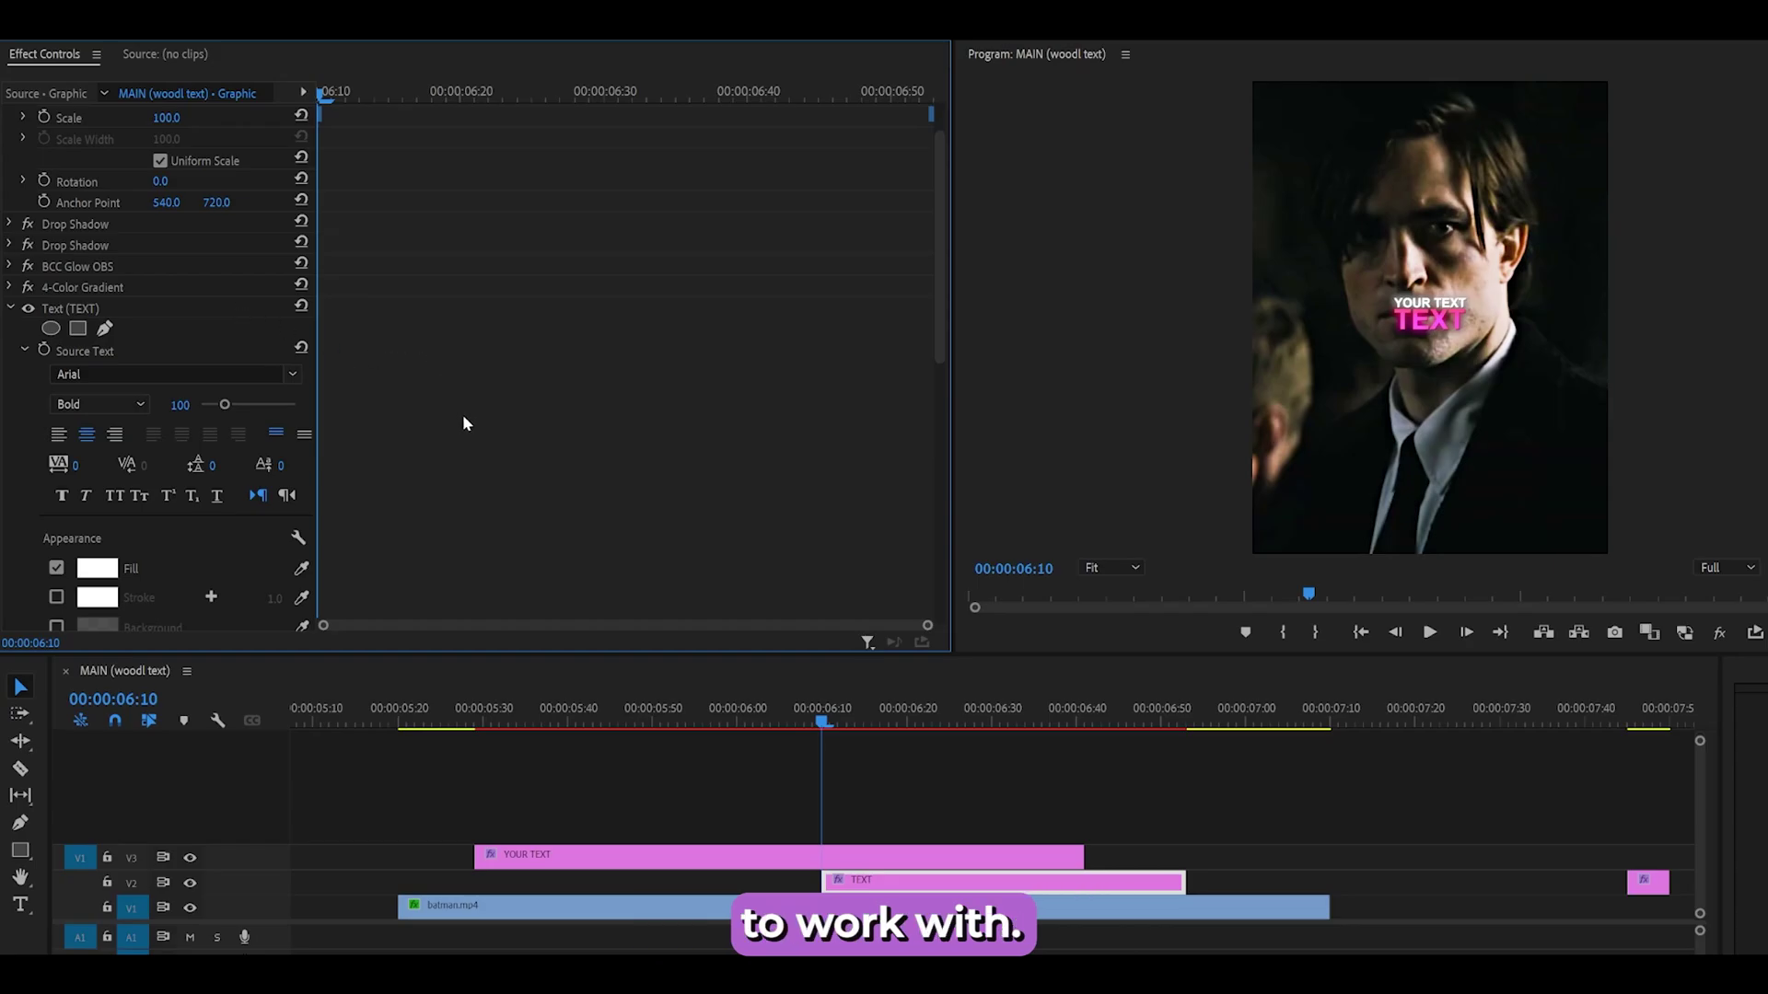
{"action": "scroll", "coordinate": [516, 425], "scroll_direction": "down", "scroll_amount": 5}
{"action": "scroll", "coordinate": [515, 425], "scroll_direction": "up", "scroll_amount": 4}
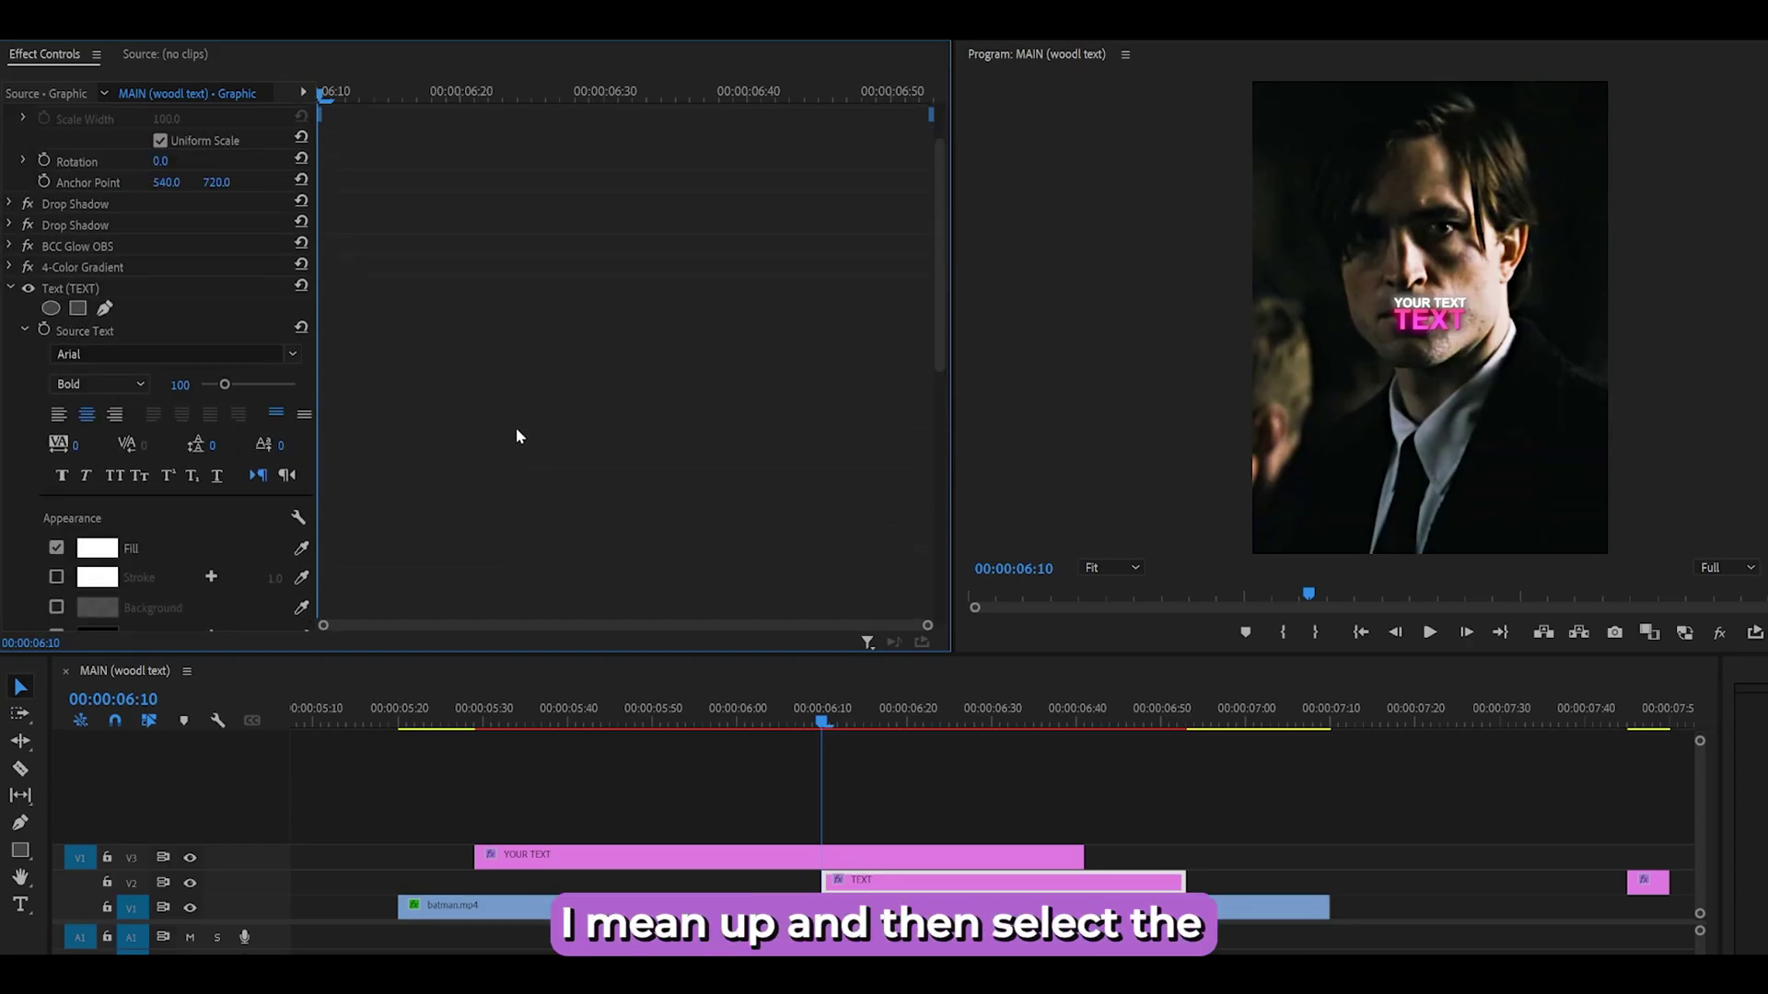
{"action": "left_click", "coordinate": [51, 309]}
{"action": "left_click", "coordinate": [166, 371]}
{"action": "type", "text": "150"}
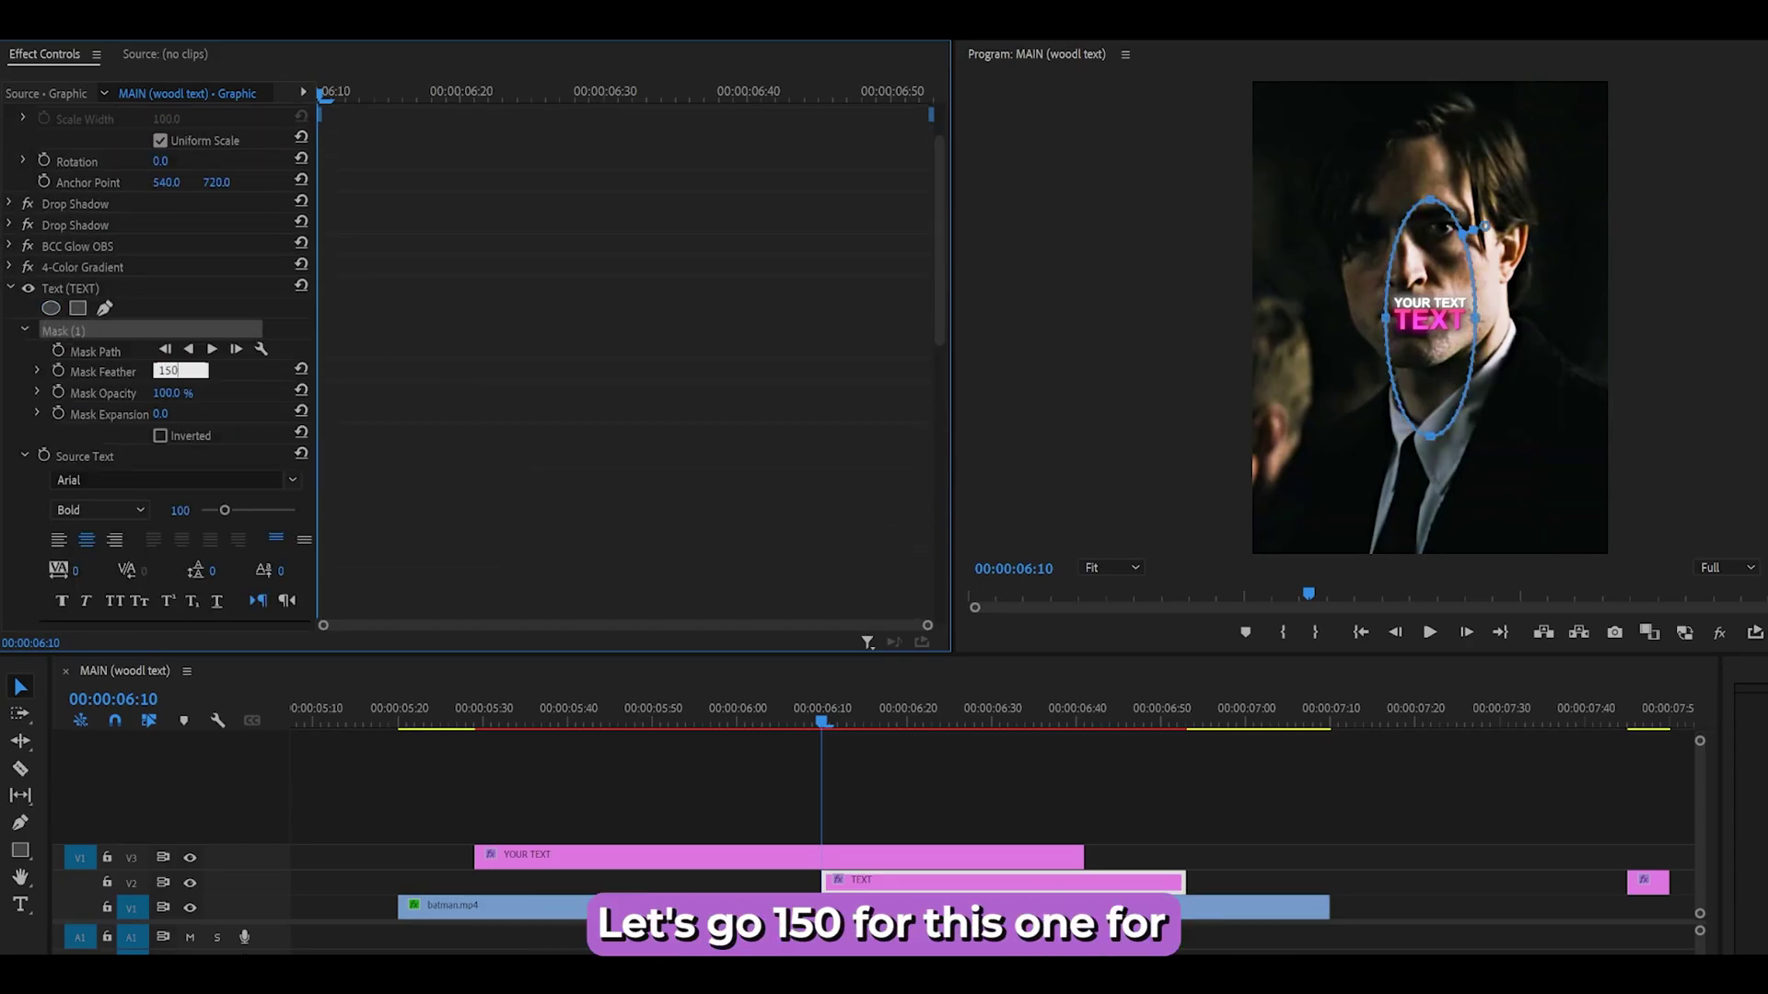
{"action": "key", "text": "Return"}
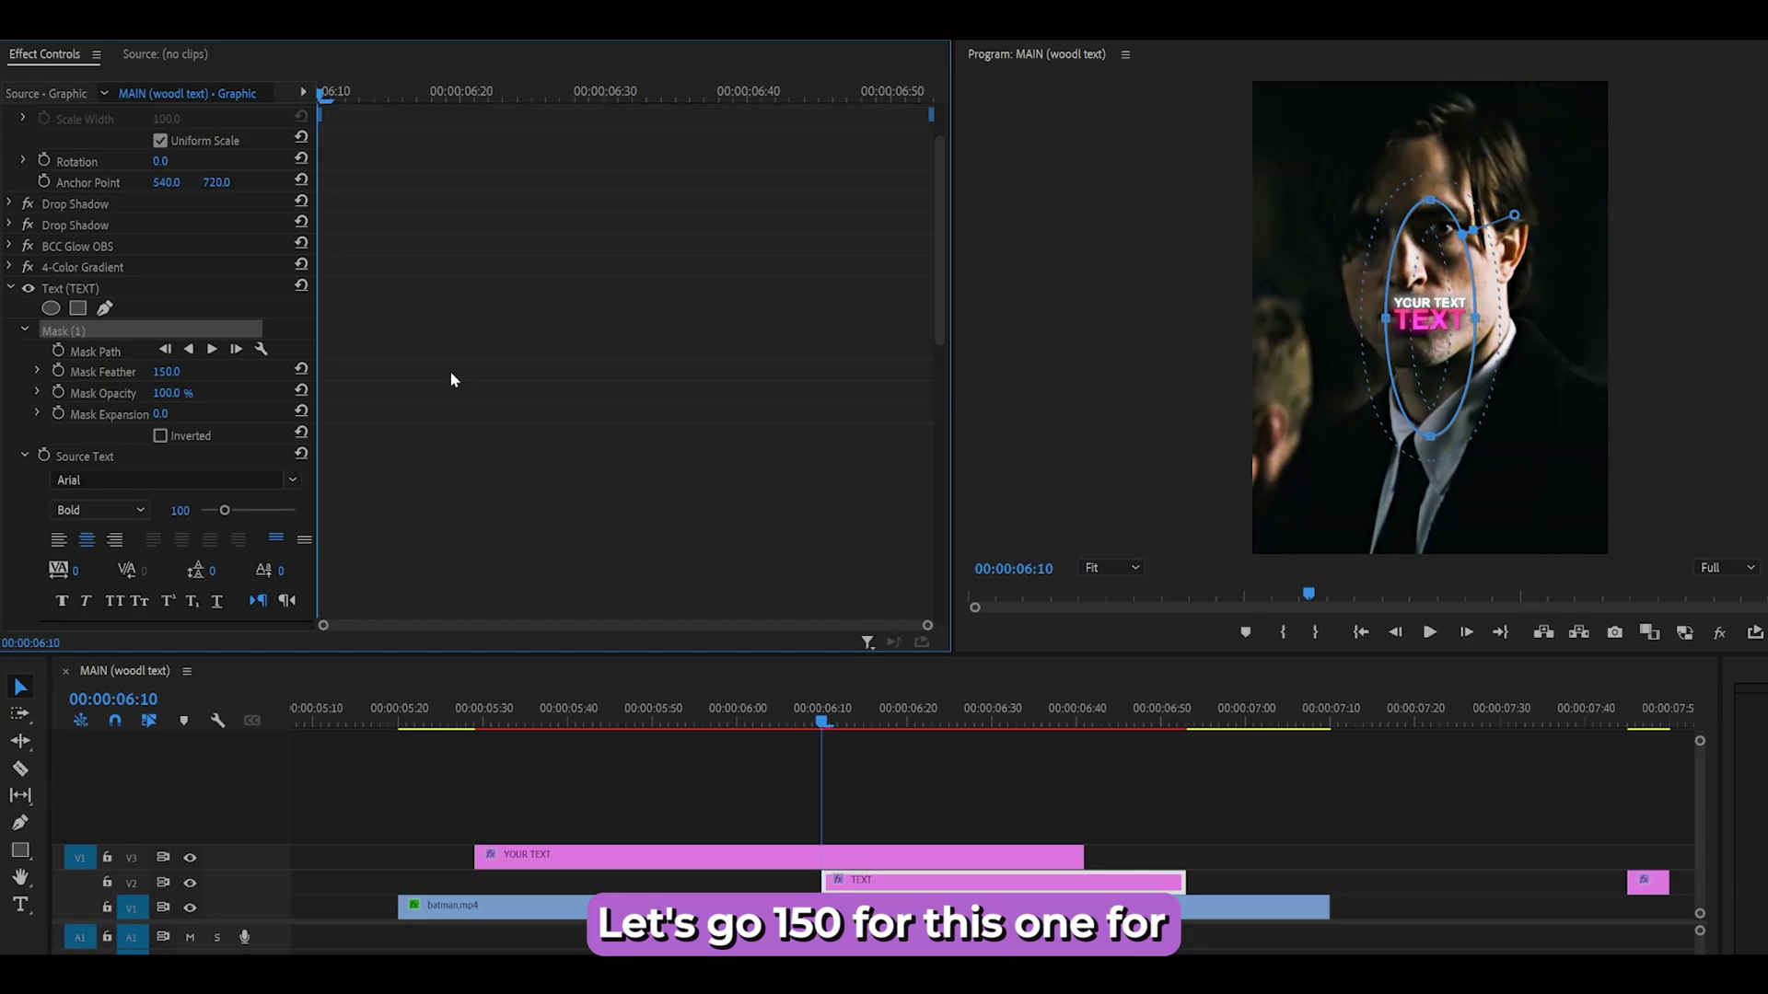
Step: Keyframe the TEXT clip's mask path at 00:00:06:10 with the ellipse widened and placed to the left of the text
{"action": "left_click", "coordinate": [58, 351]}
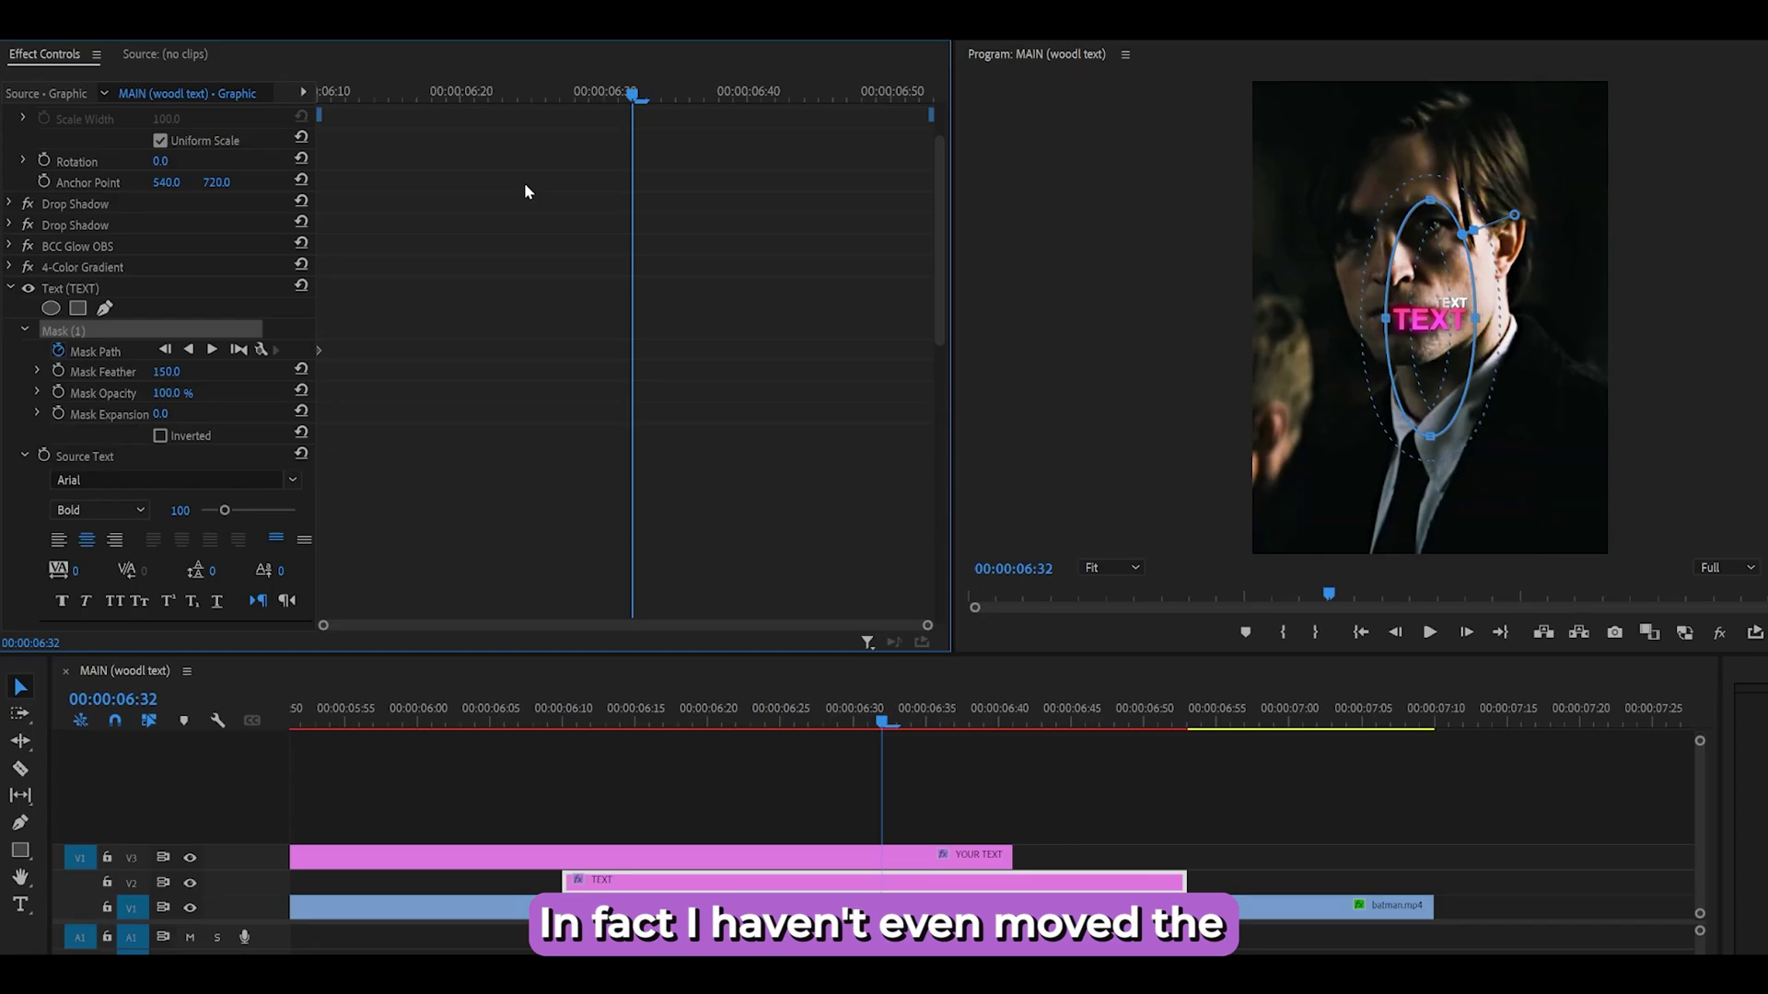
{"action": "left_click_drag", "start_coordinate": [352, 95], "coordinate": [323, 95]}
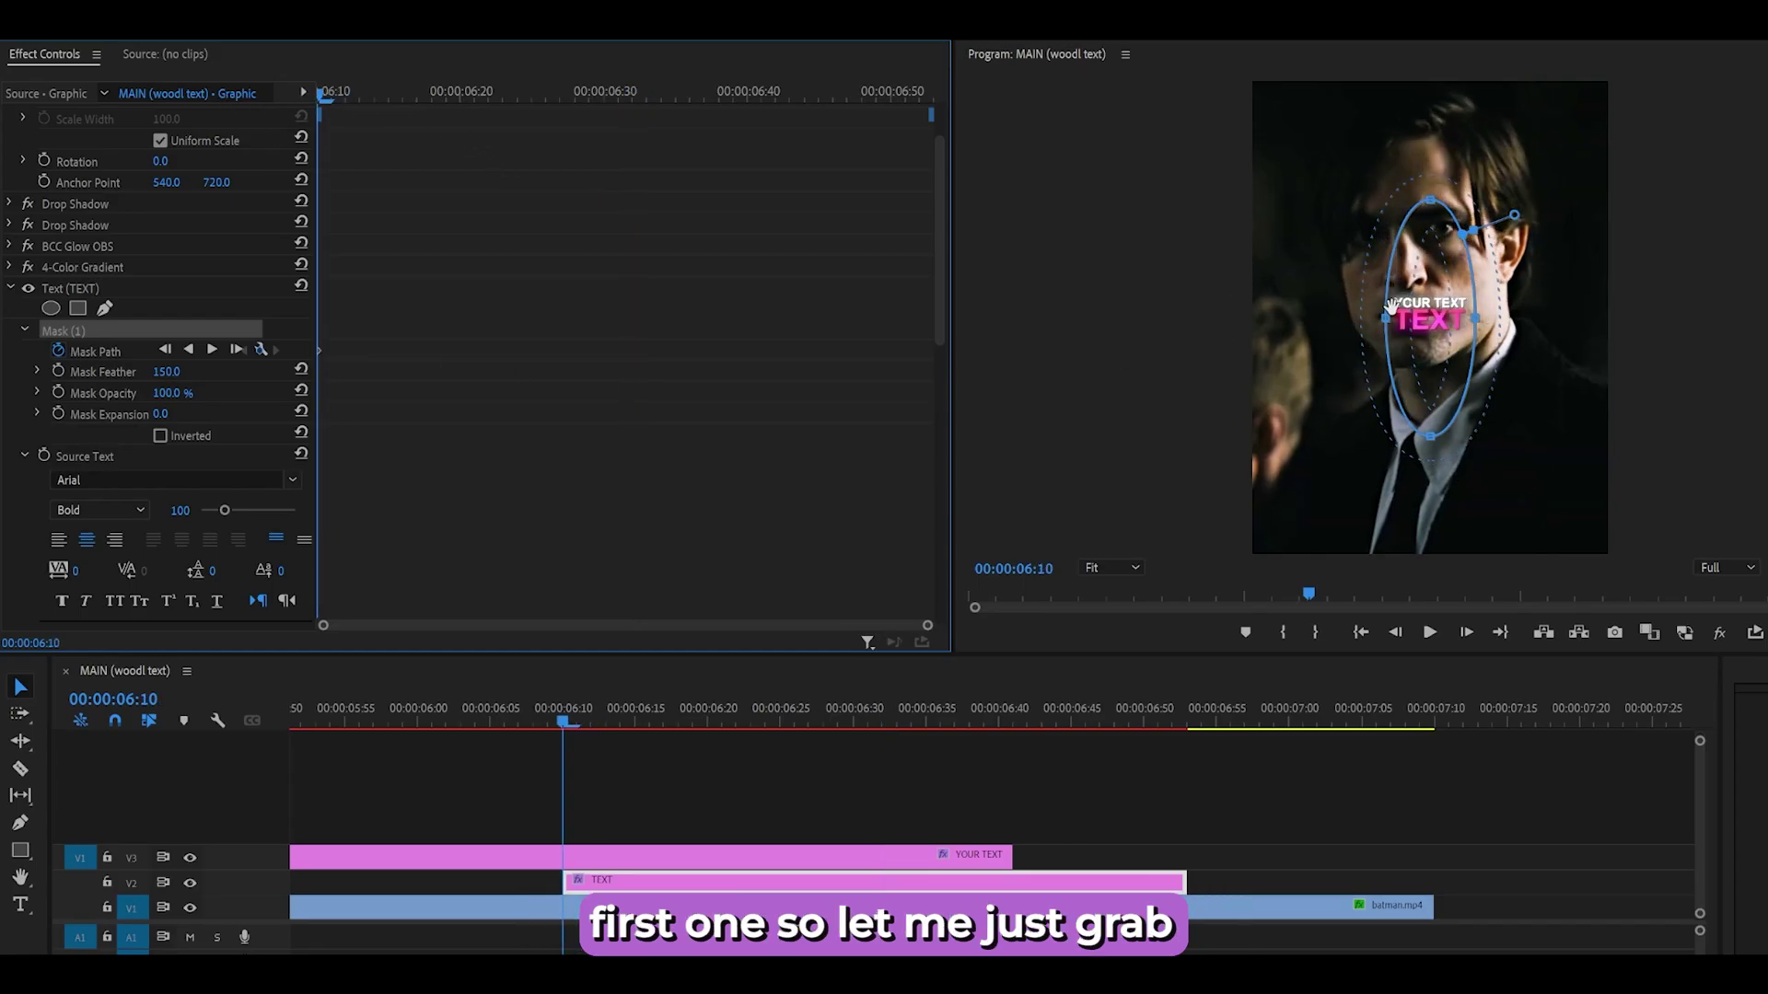
{"action": "left_click_drag", "start_coordinate": [1391, 304], "coordinate": [1241, 336]}
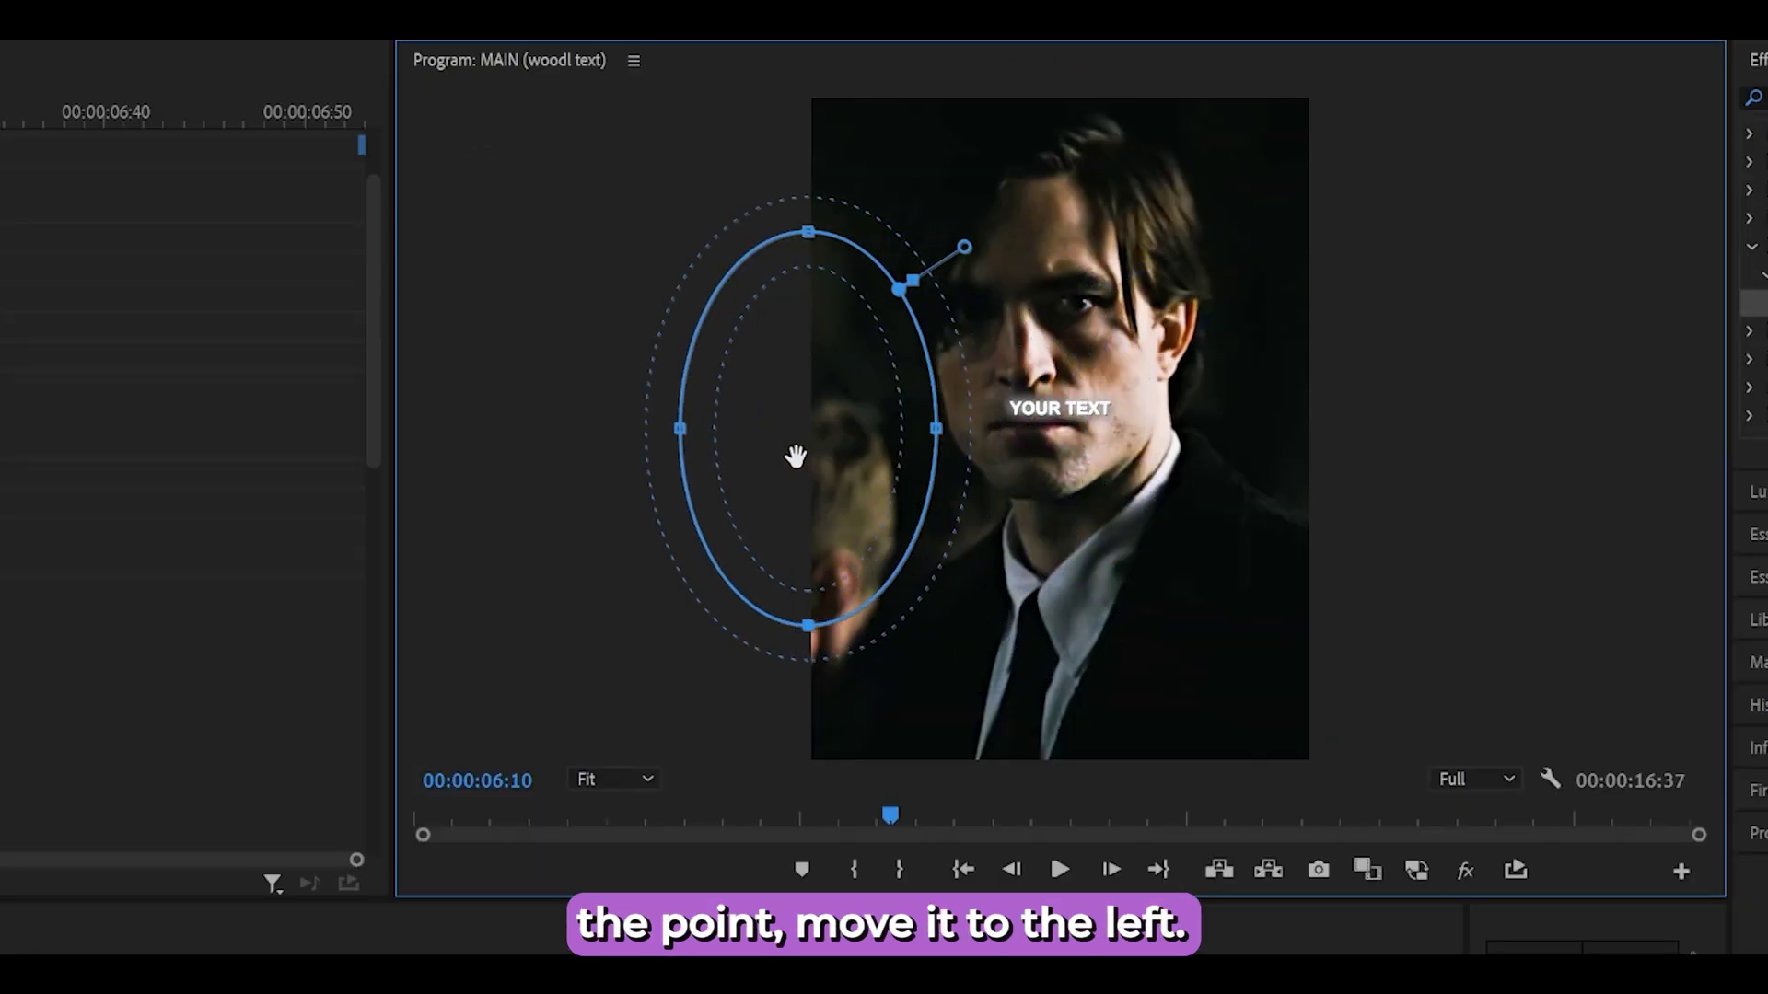
{"action": "left_click_drag", "start_coordinate": [795, 456], "coordinate": [820, 462]}
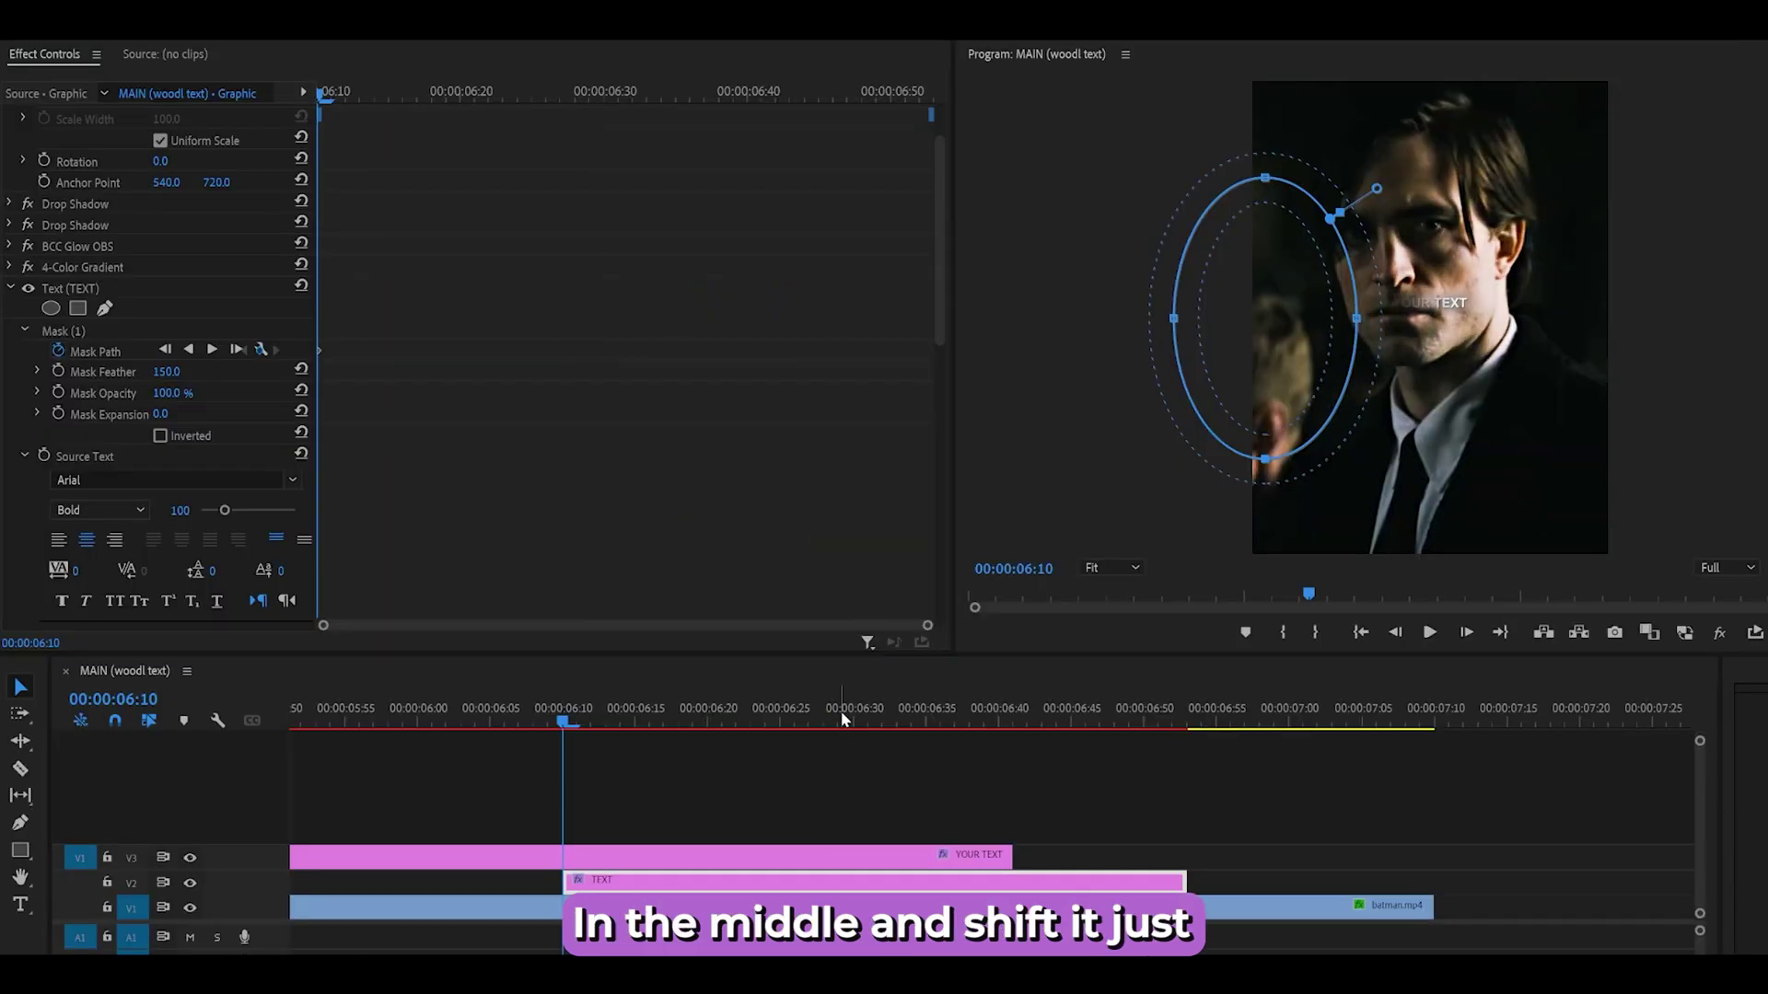
Step: Keyframe the mask path at 00:00:06:32 with the ellipse over TEXT and at 00:00:06:52 with it at the frame's lower-right corner
{"action": "left_click", "coordinate": [875, 711]}
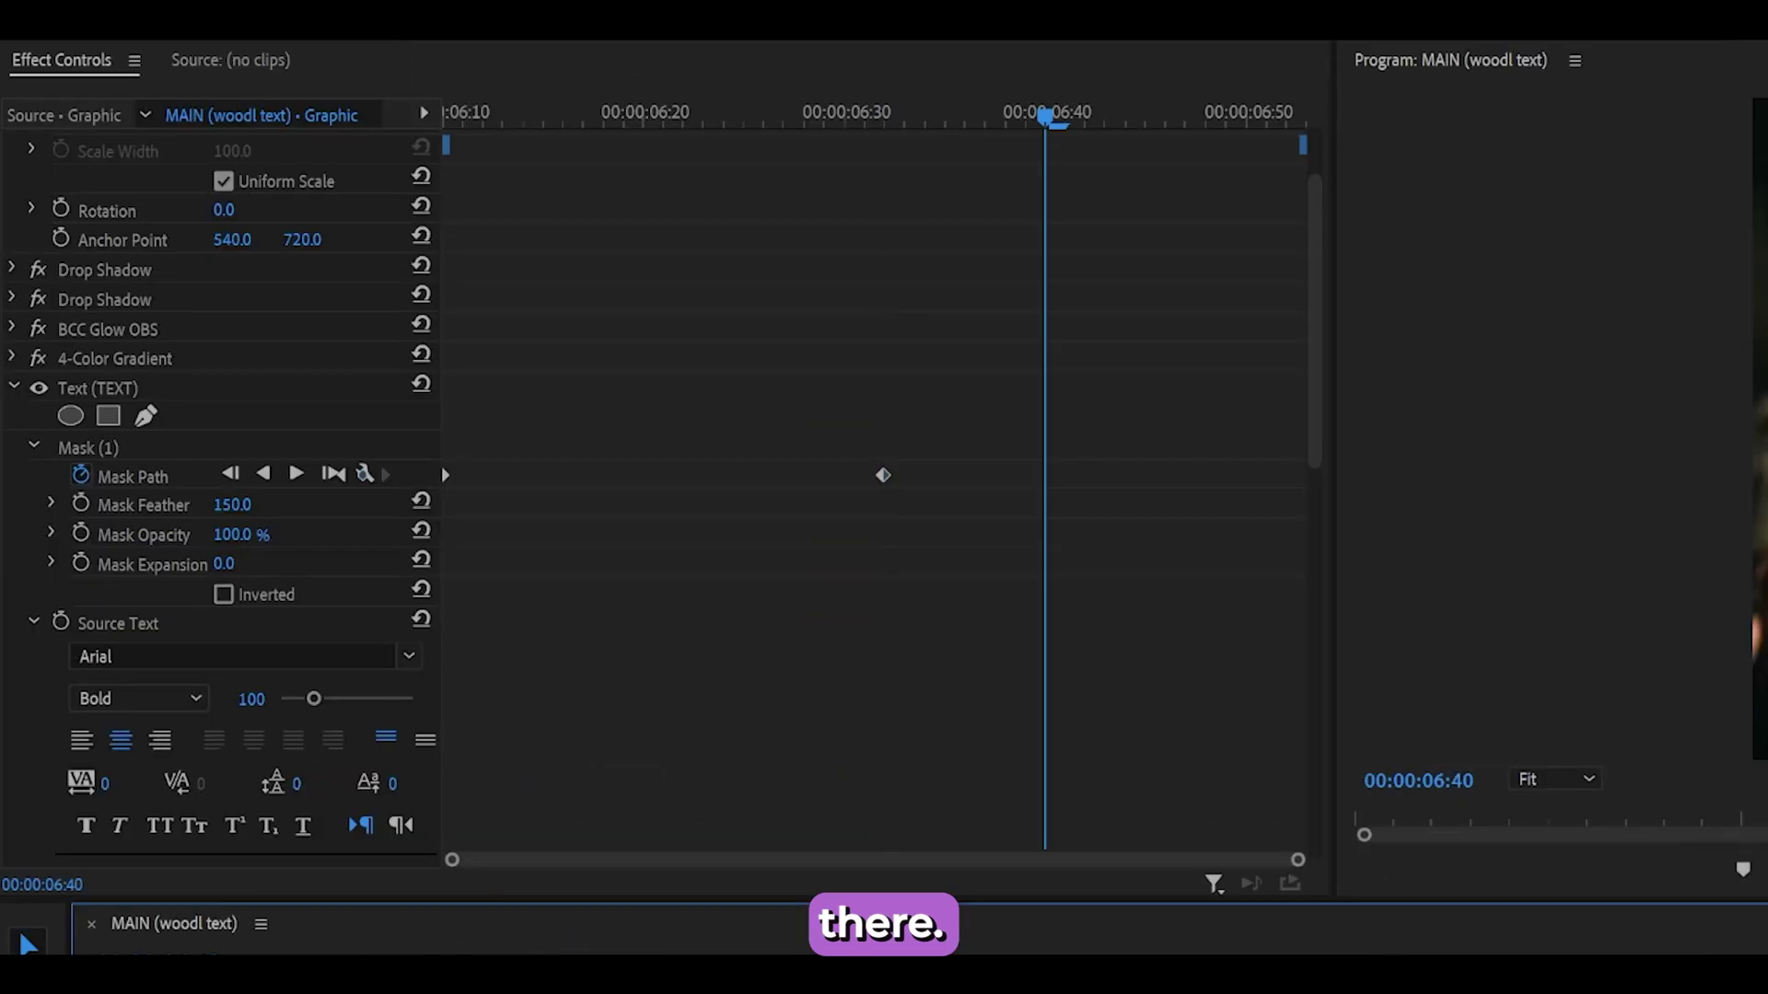
{"action": "key", "text": "Down"}
{"action": "key", "text": "Left"}
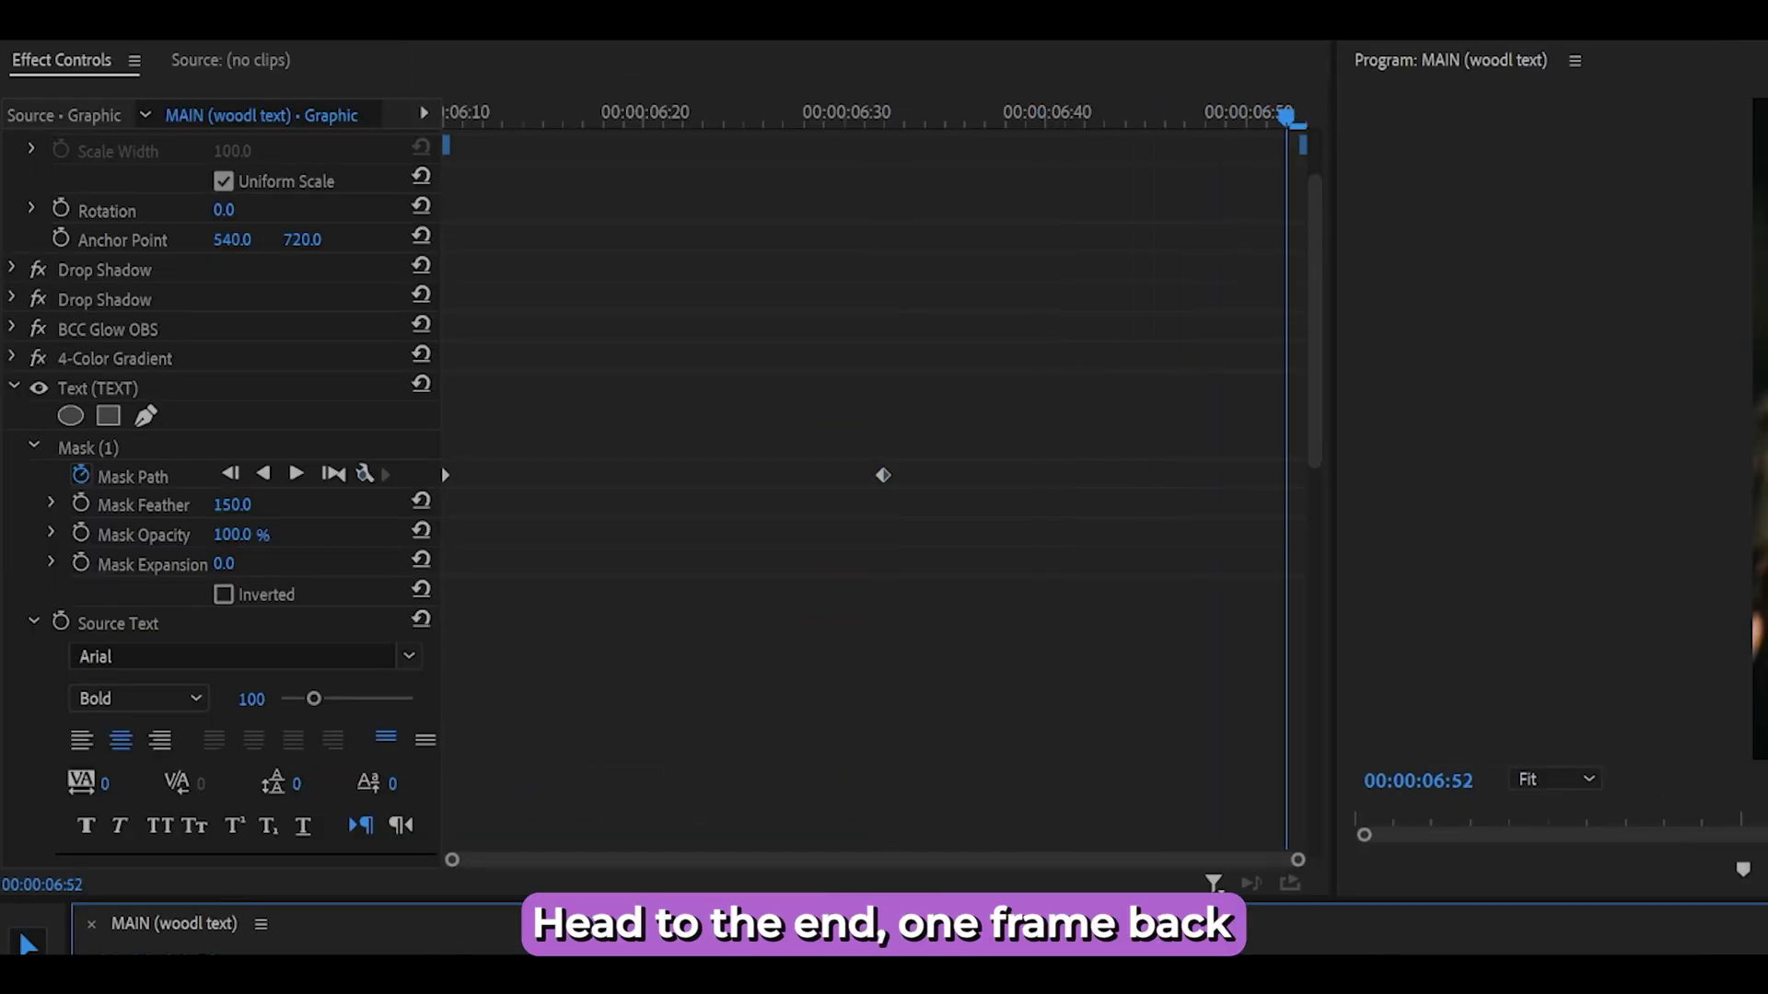
{"action": "left_click", "coordinate": [158, 455]}
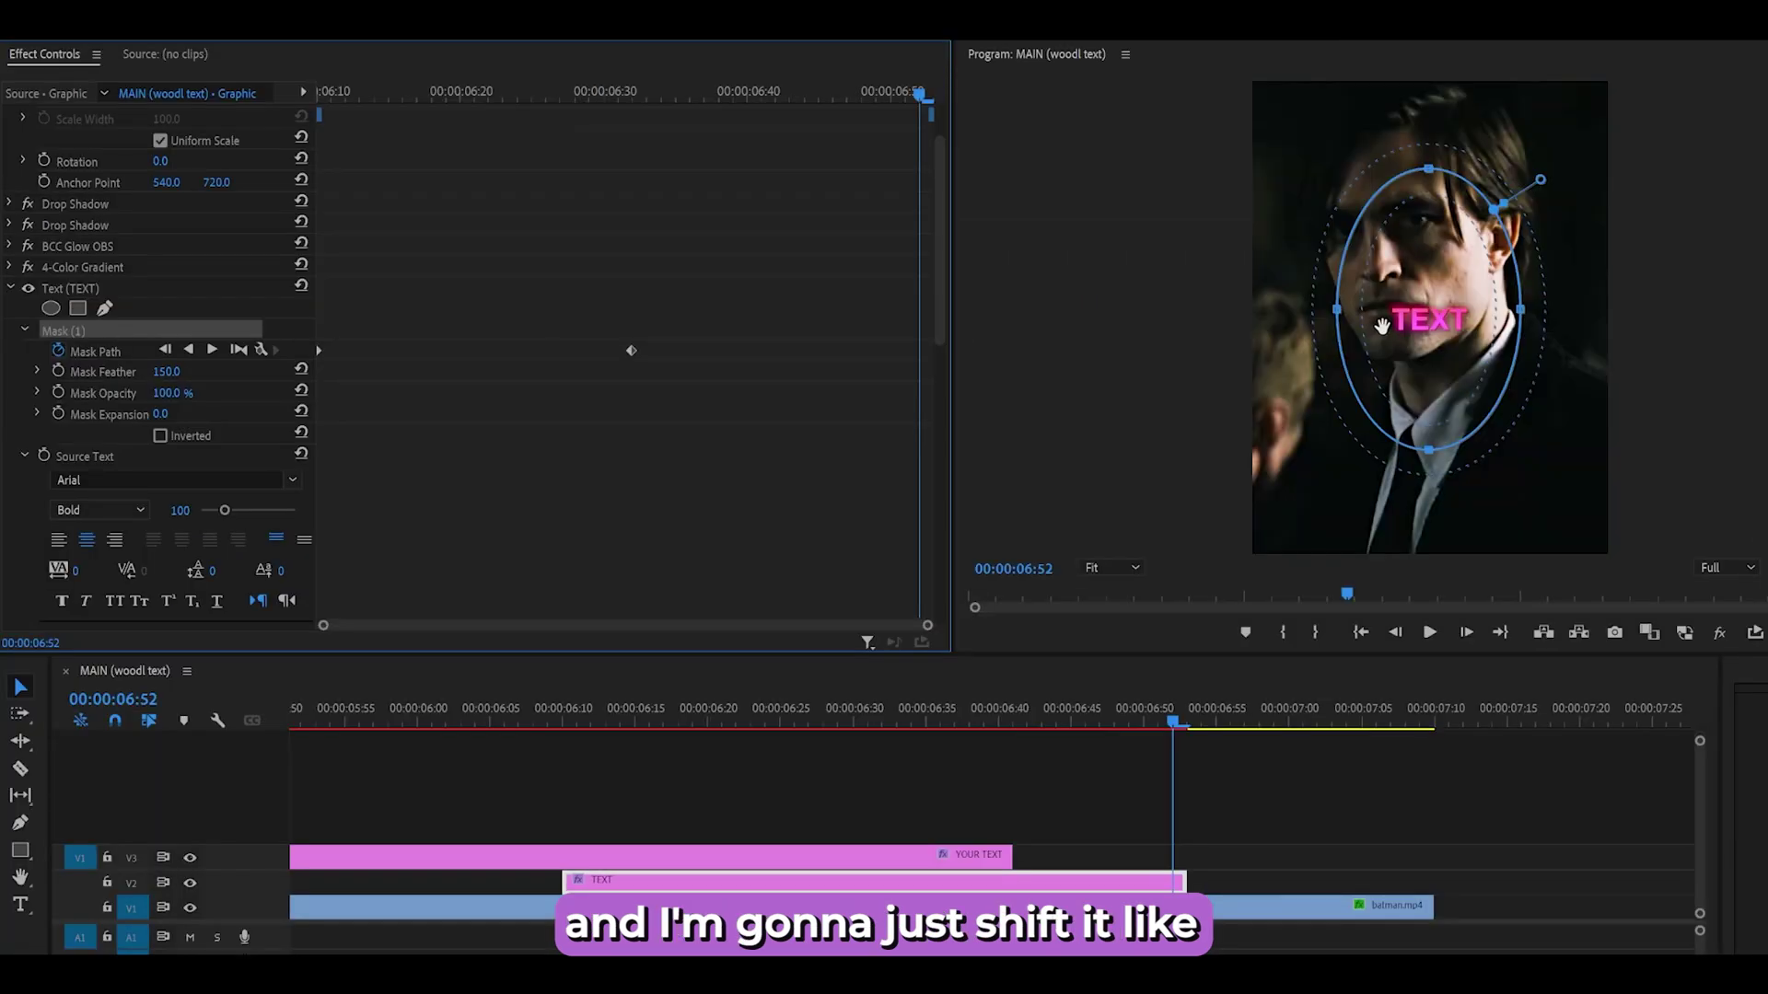
{"action": "left_click_drag", "start_coordinate": [1415, 315], "coordinate": [1580, 508]}
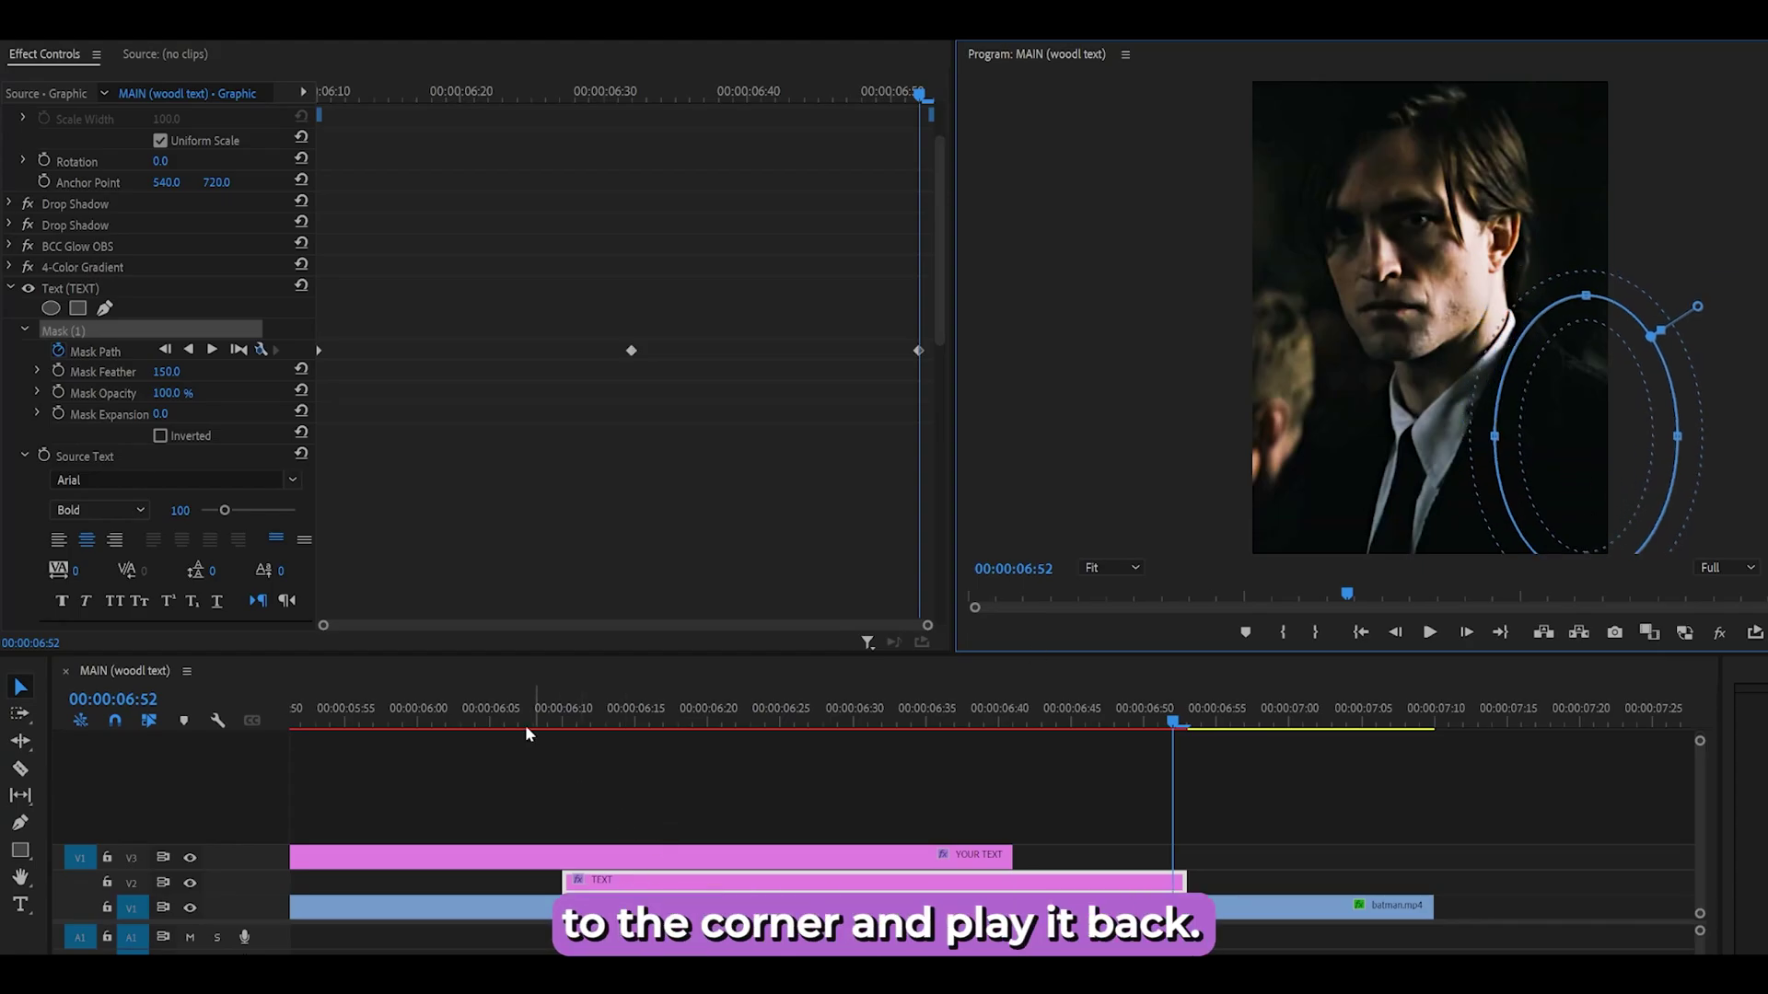
Step: Play back the TEXT reveal and try an extra mask path keyframe at 00:00:06:43 with the ellipse moved back over the text
{"action": "left_click", "coordinate": [461, 721]}
{"action": "left_click", "coordinate": [579, 754]}
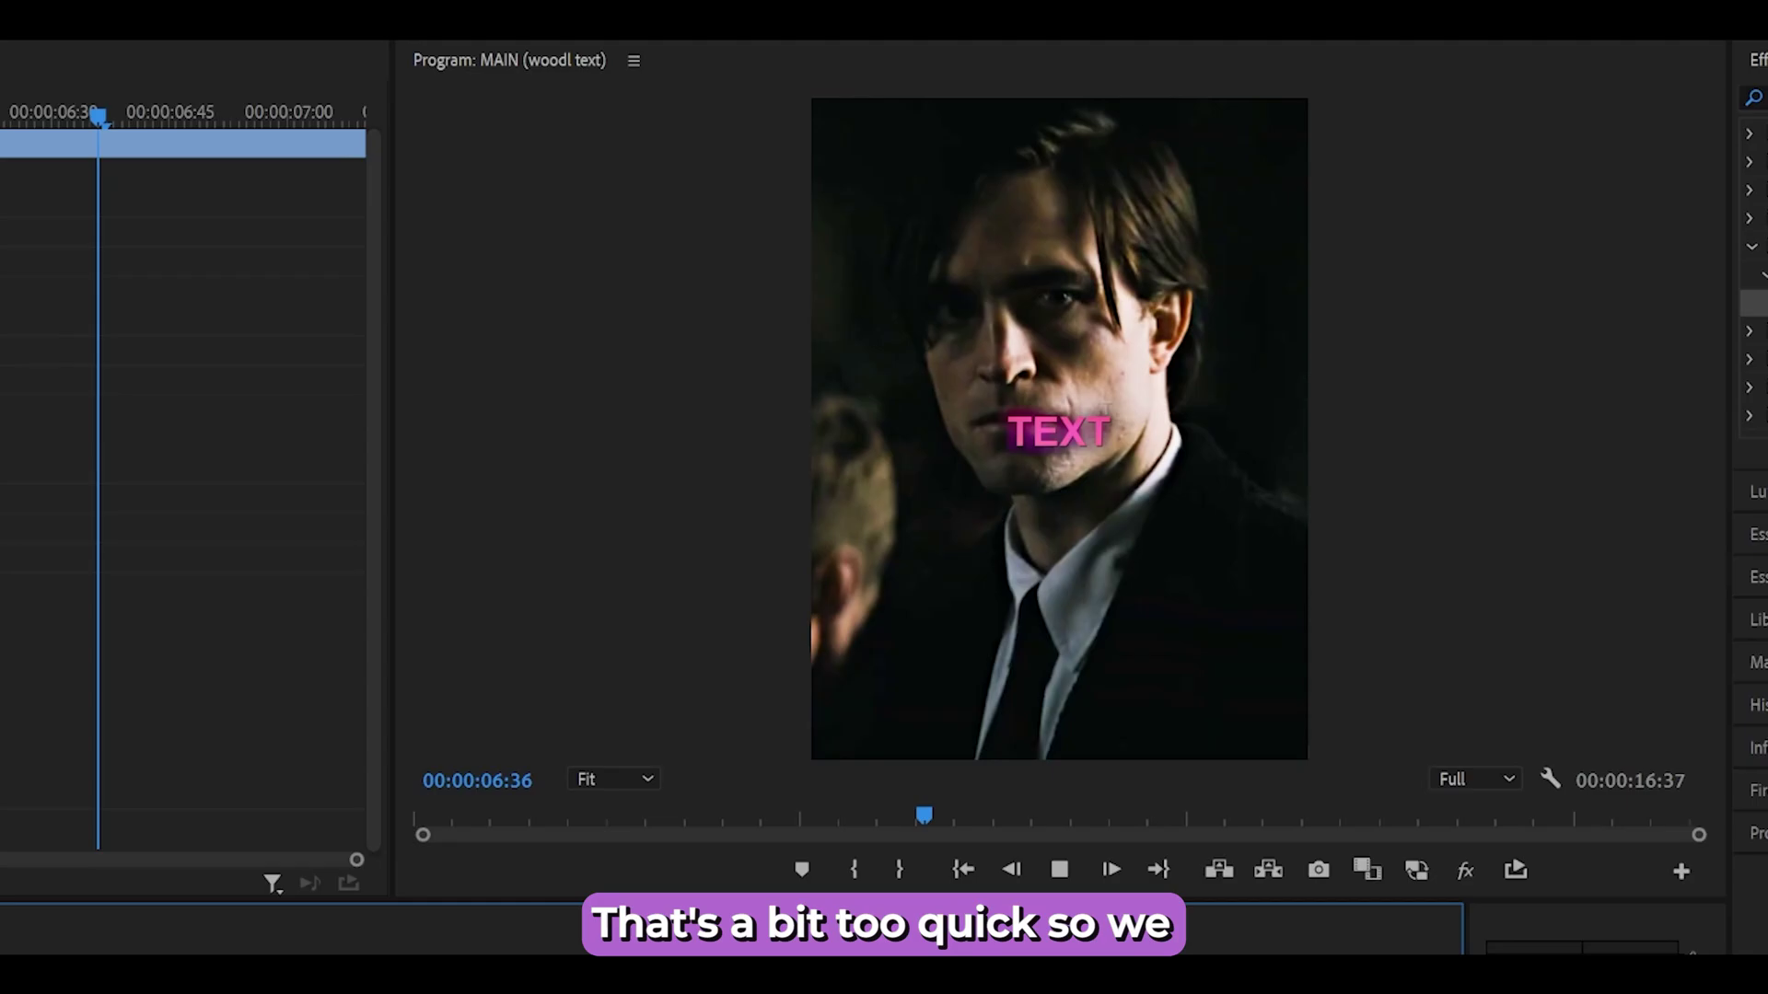
{"action": "left_click_drag", "start_coordinate": [891, 721], "coordinate": [1043, 721]}
{"action": "left_click", "coordinate": [705, 883]}
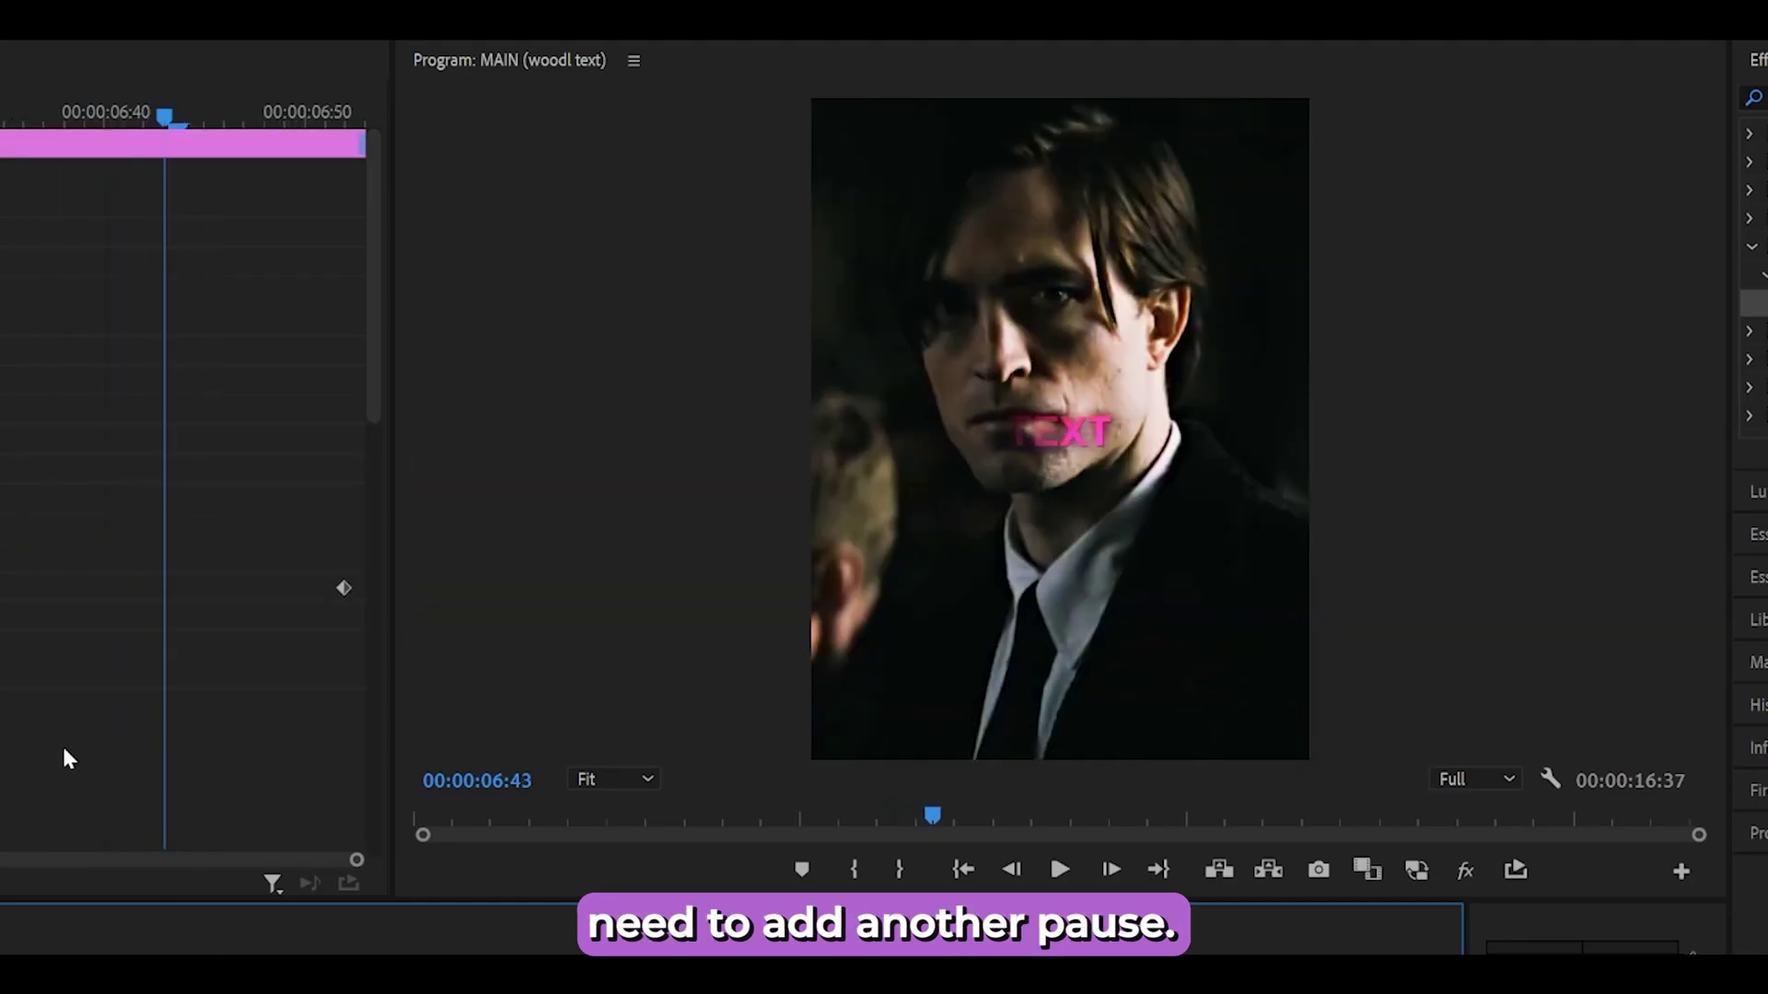
{"action": "left_click", "coordinate": [85, 331]}
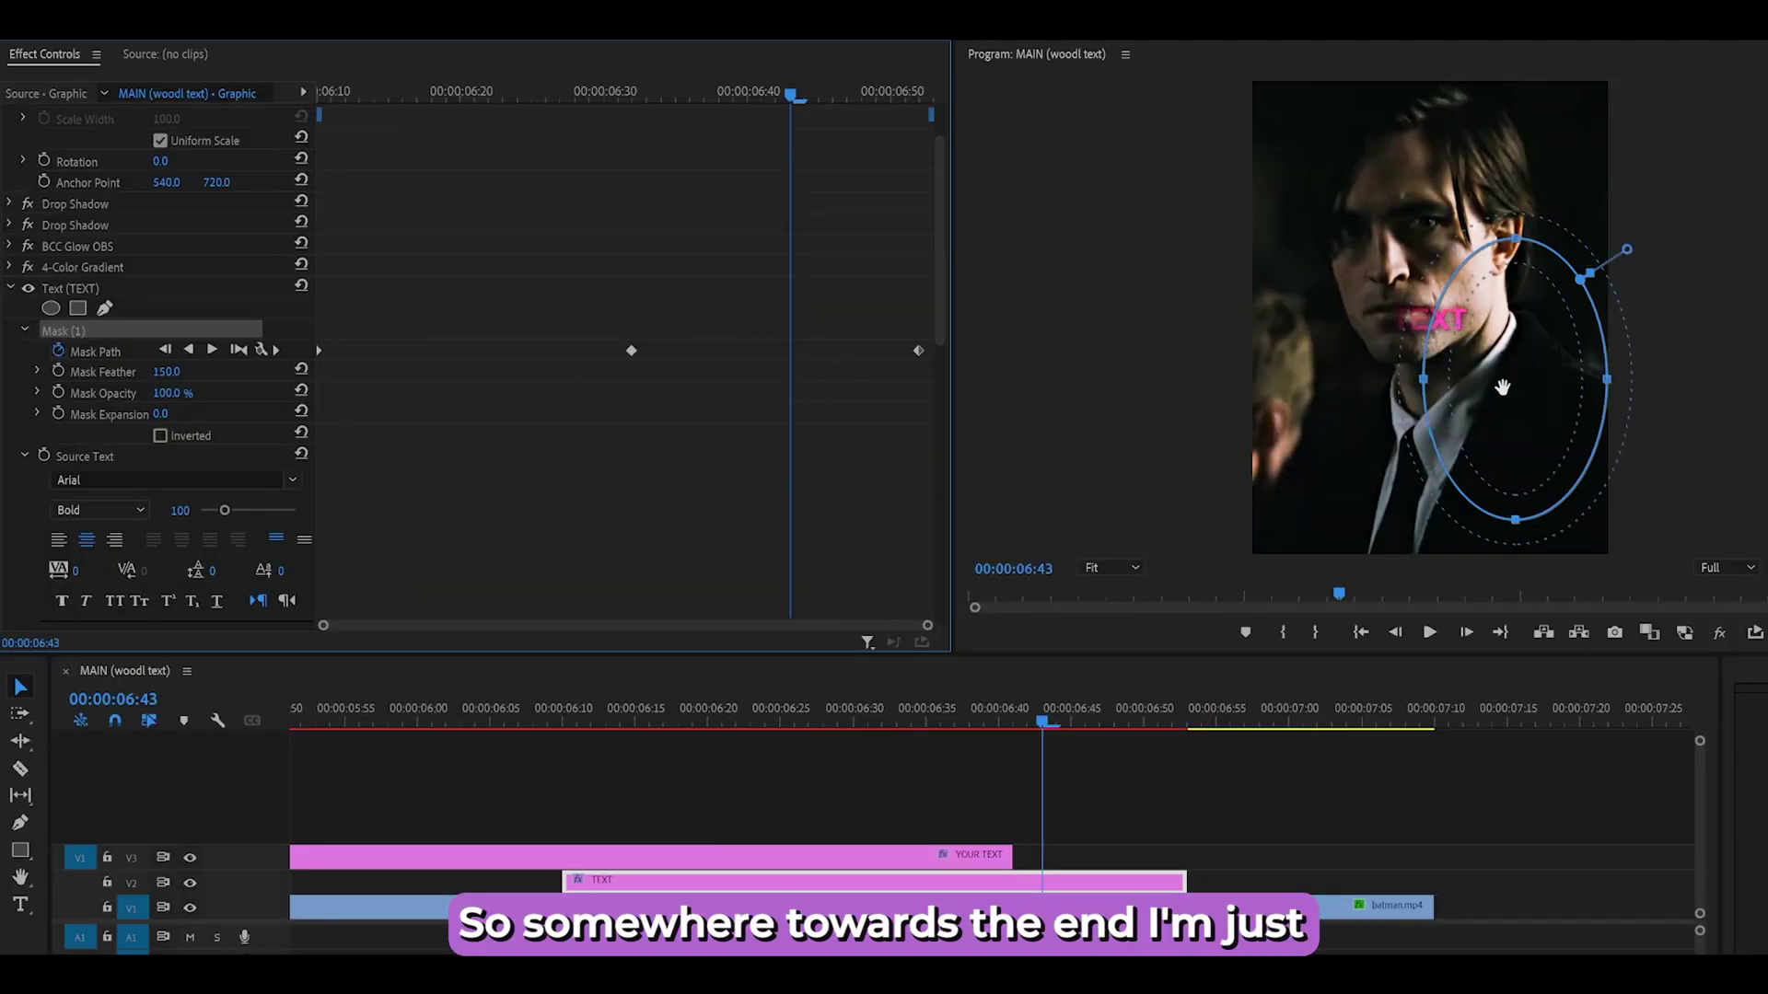
{"action": "left_click_drag", "start_coordinate": [1501, 387], "coordinate": [1468, 367]}
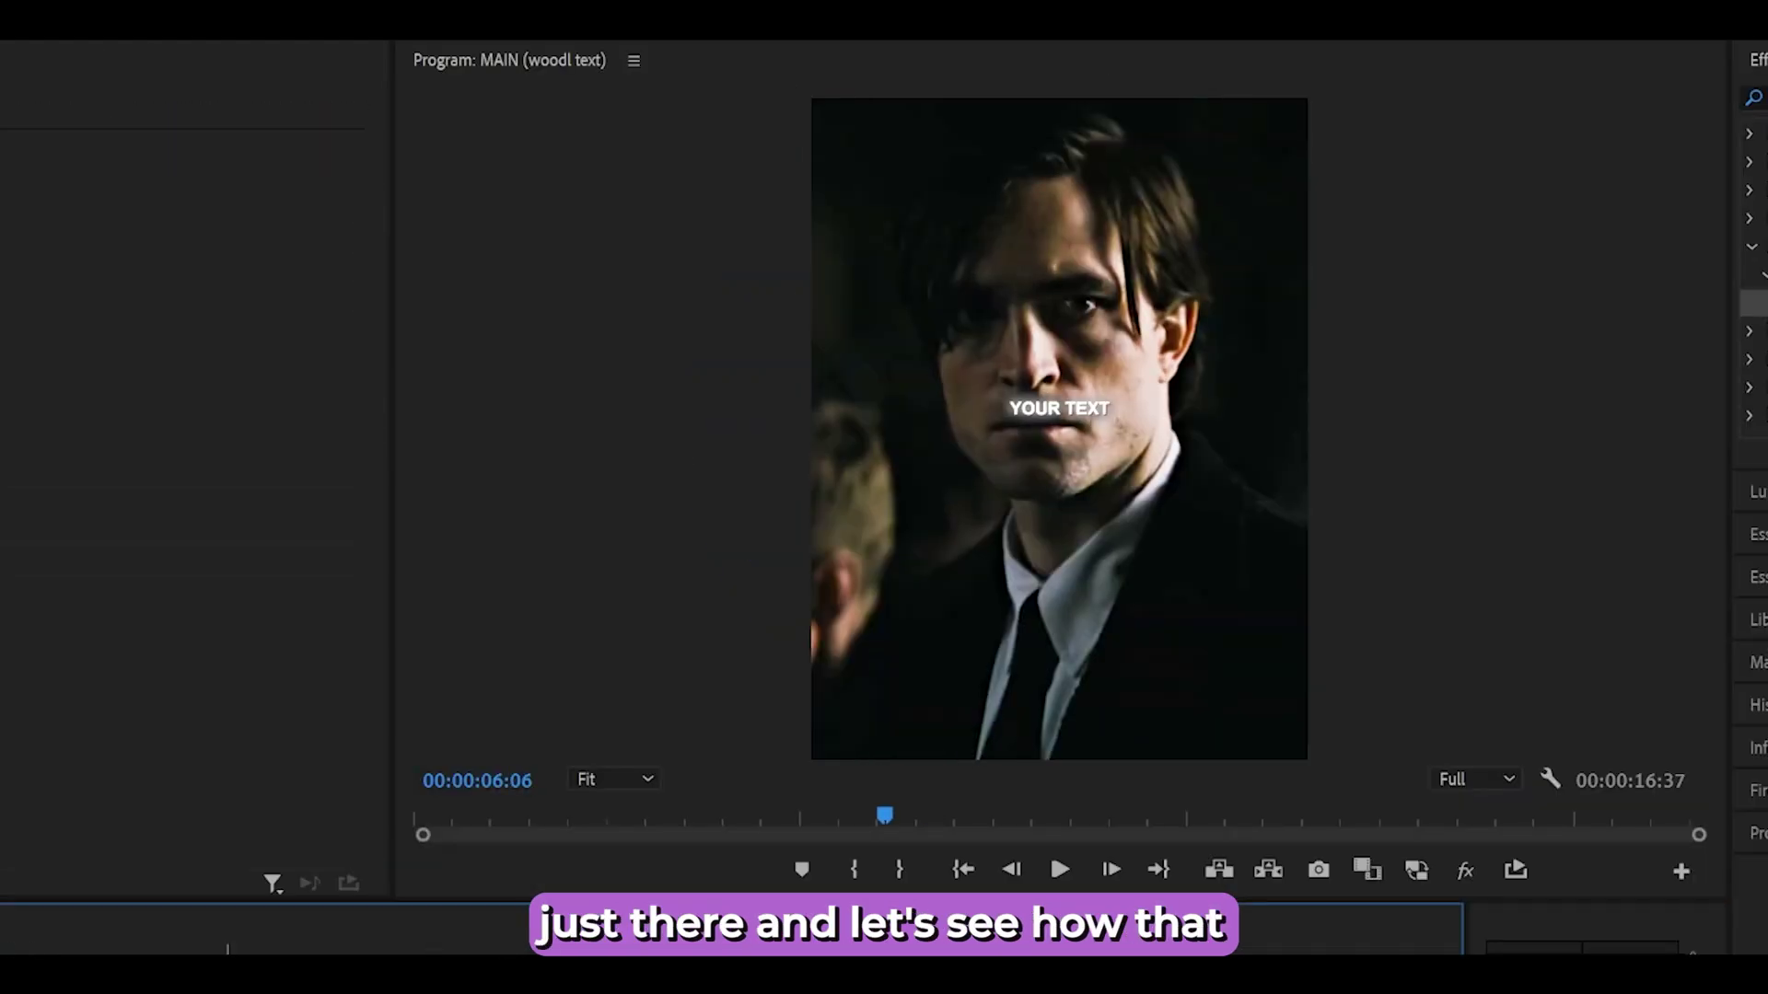
Step: Play back the result and delete the in-between mask path keyframe at 00:00:06:43 from the TEXT clip
{"action": "key", "text": "space"}
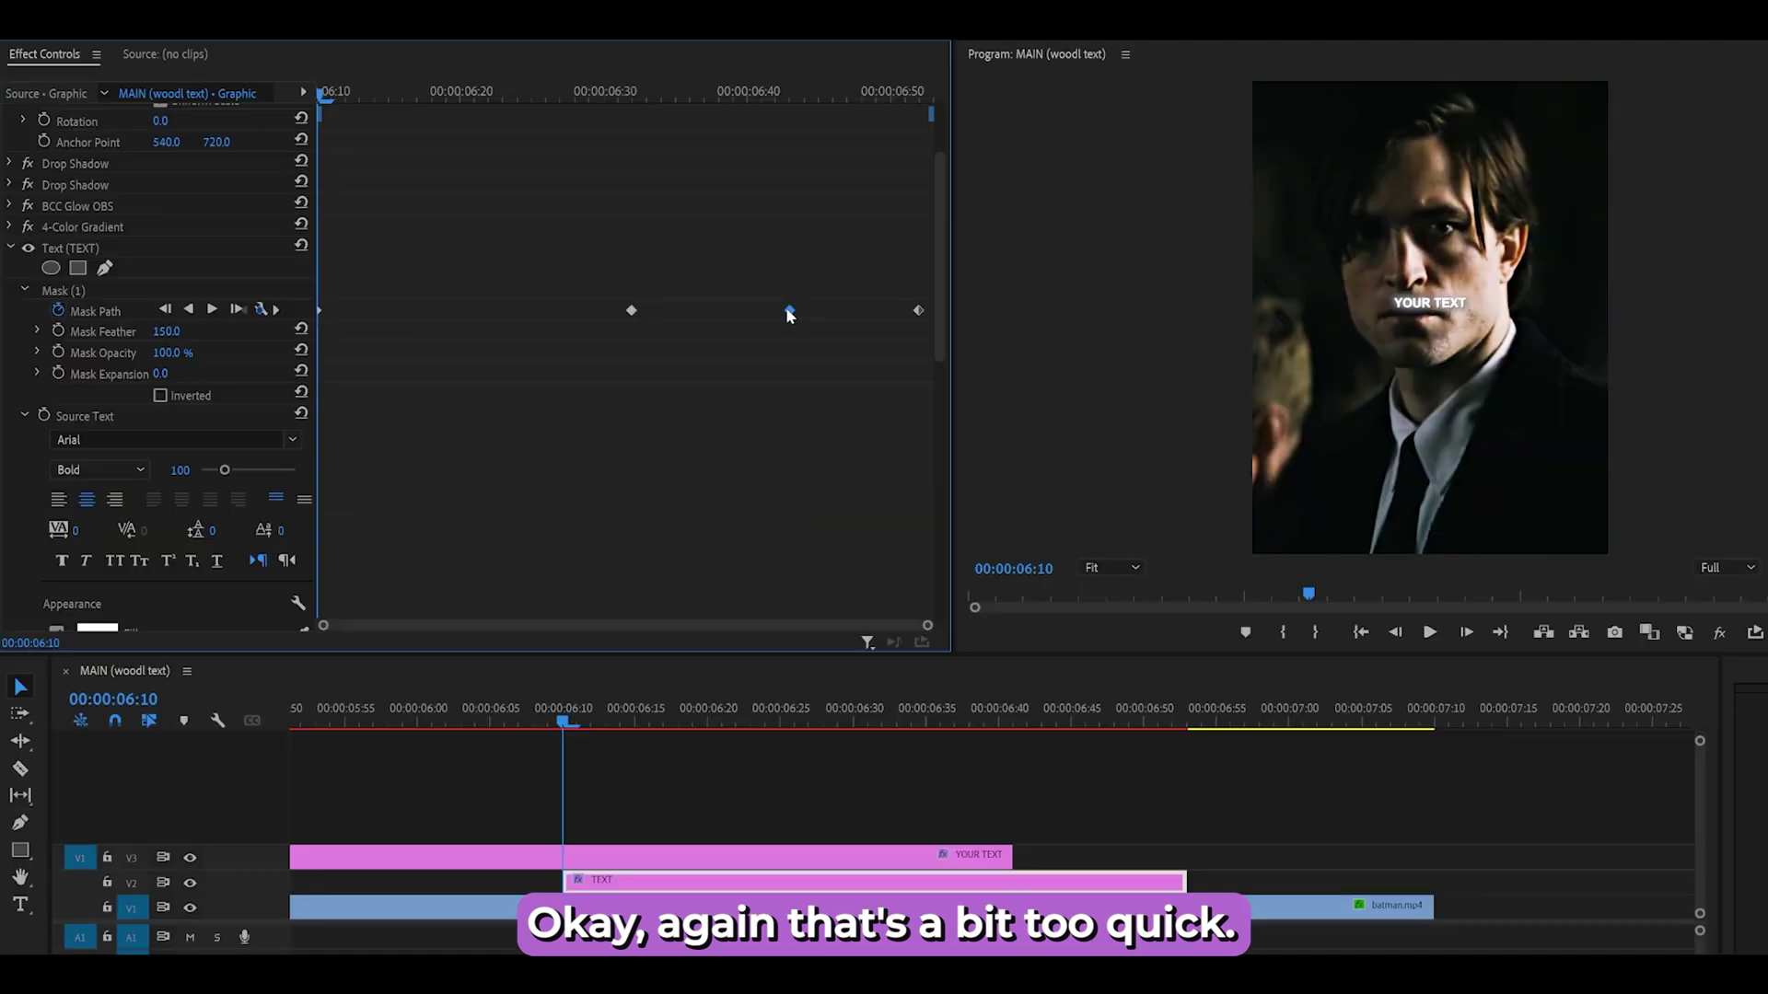
{"action": "right_click", "coordinate": [789, 311]}
{"action": "left_click", "coordinate": [827, 347]}
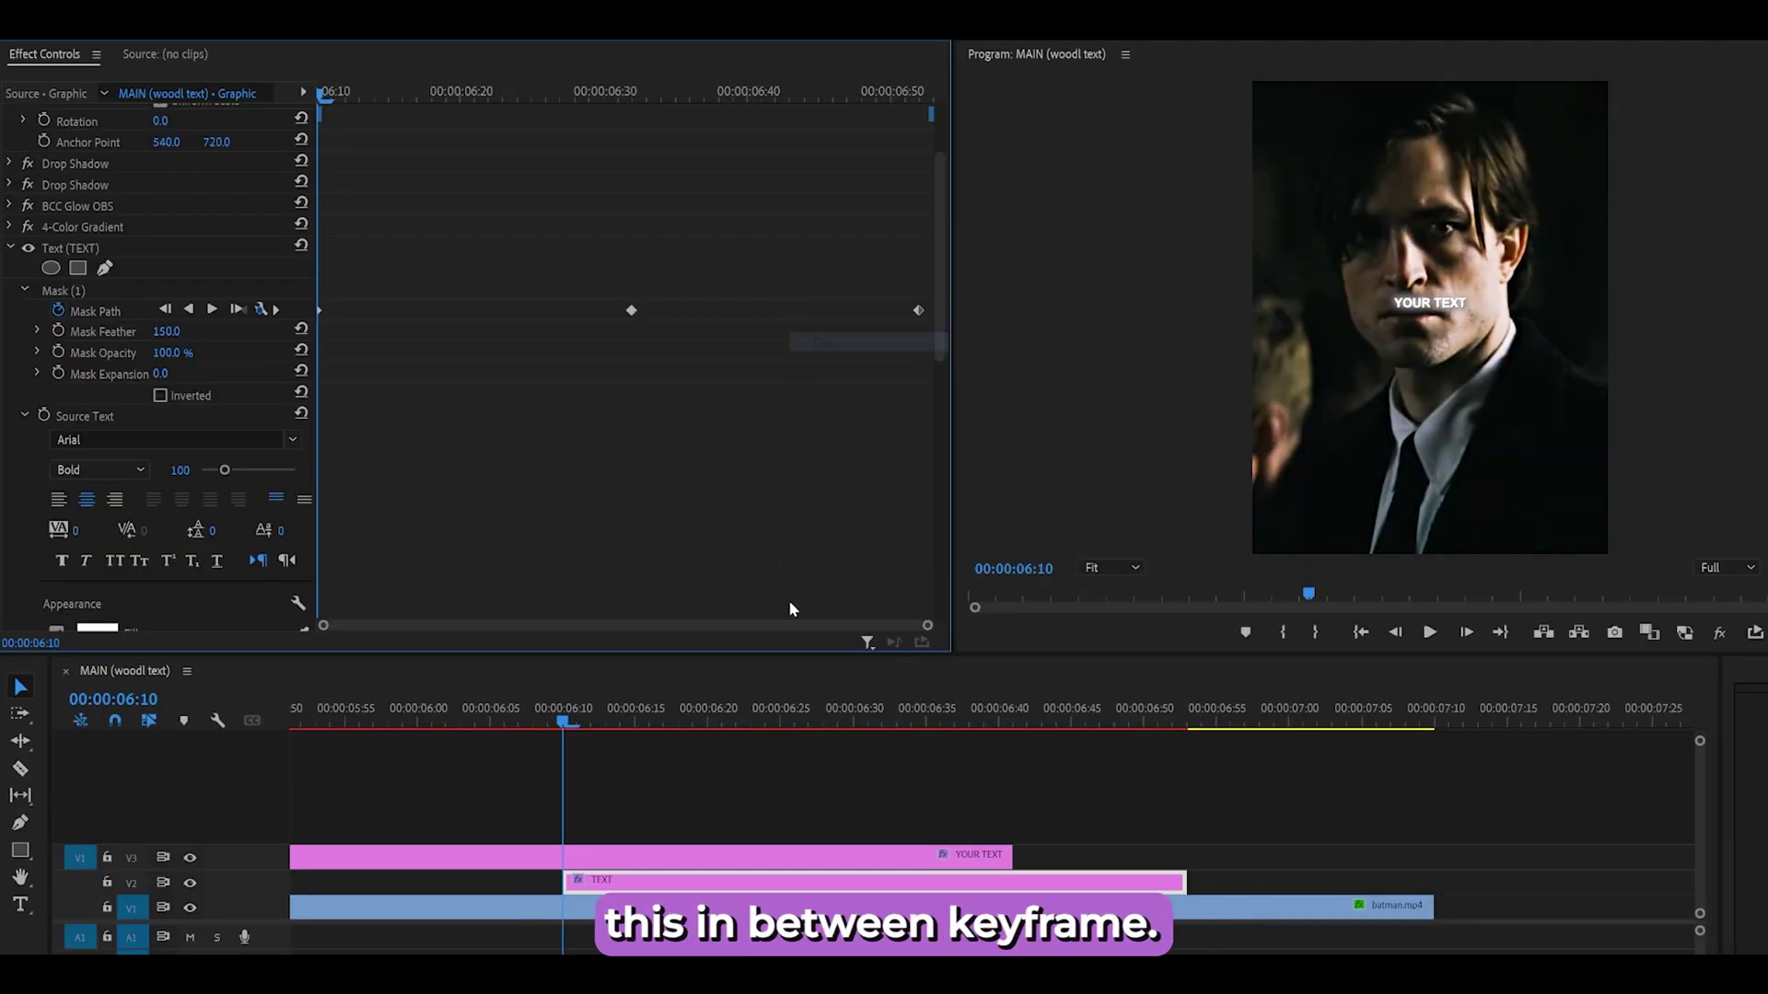
Step: Replay the TEXT reveal and move the clip's middle mask path keyframe to about 00:00:06:42
{"action": "key", "text": "space"}
{"action": "left_click_drag", "start_coordinate": [639, 711], "coordinate": [809, 724]}
{"action": "left_click", "coordinate": [700, 882]}
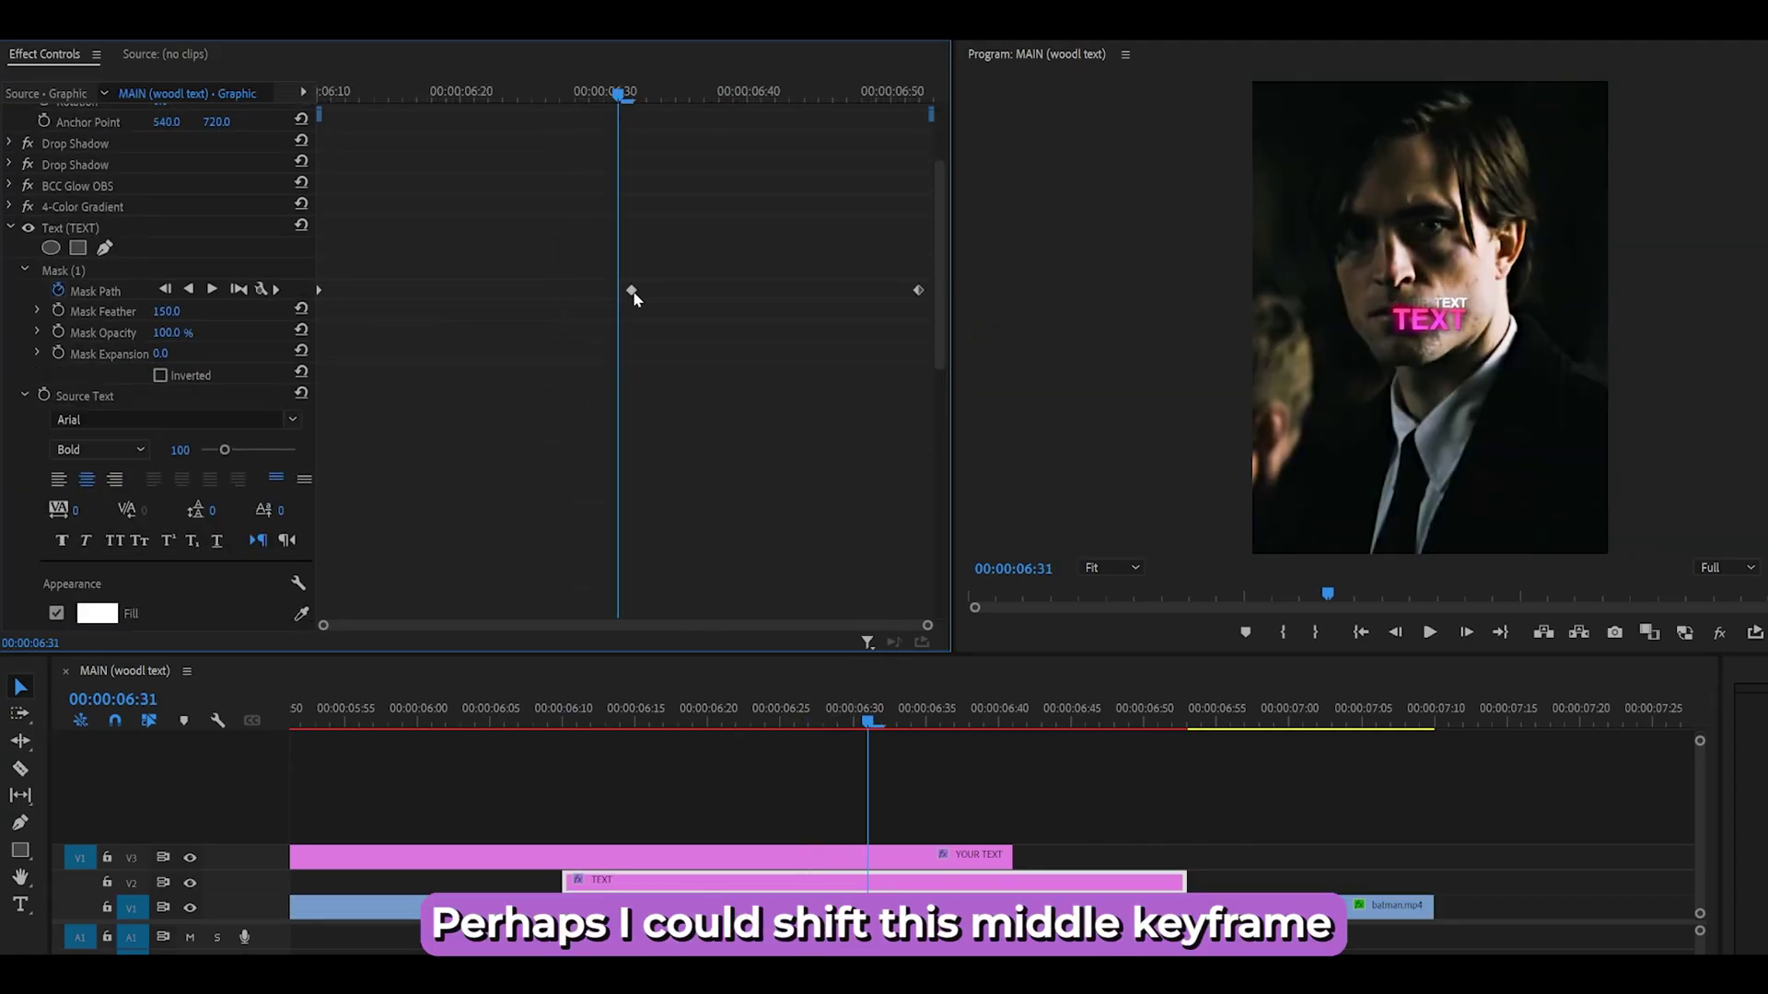
{"action": "left_click_drag", "start_coordinate": [632, 293], "coordinate": [764, 293]}
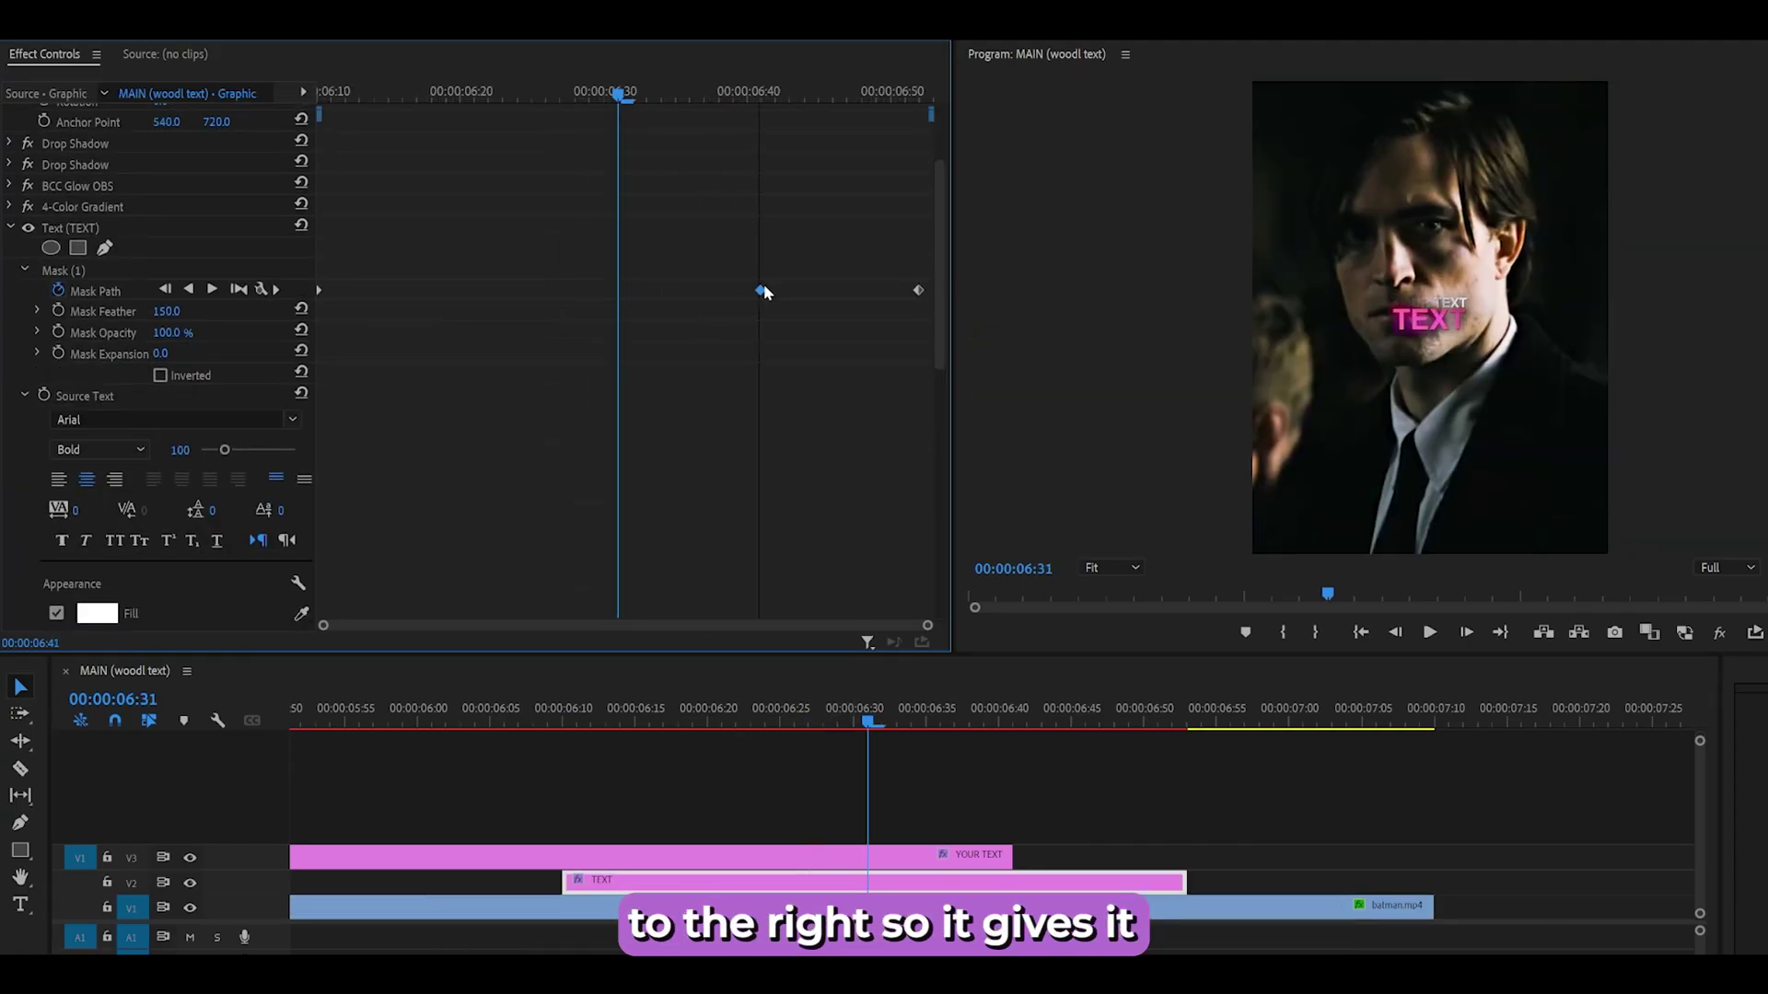
Step: Play back the sequence from the start of the TEXT clip to check the speed of the reveal
{"action": "key", "text": "Up"}
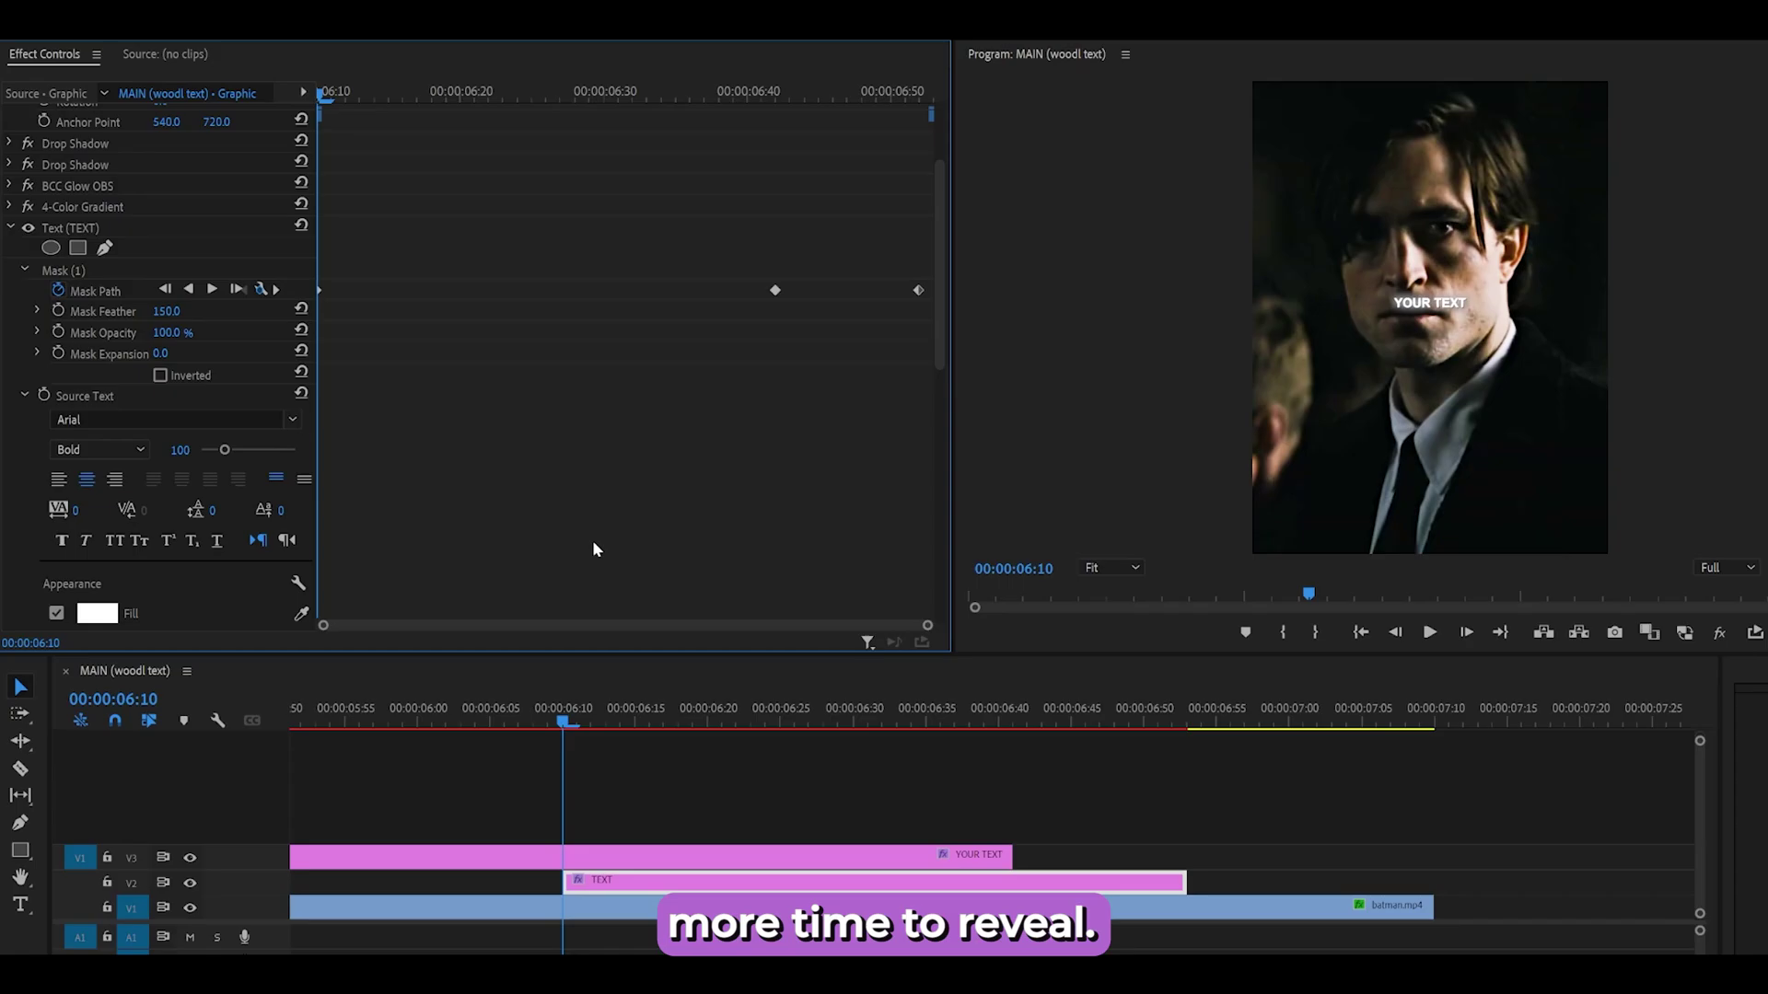
{"action": "key", "text": "space"}
{"action": "left_click", "coordinate": [578, 722]}
{"action": "key", "text": "space"}
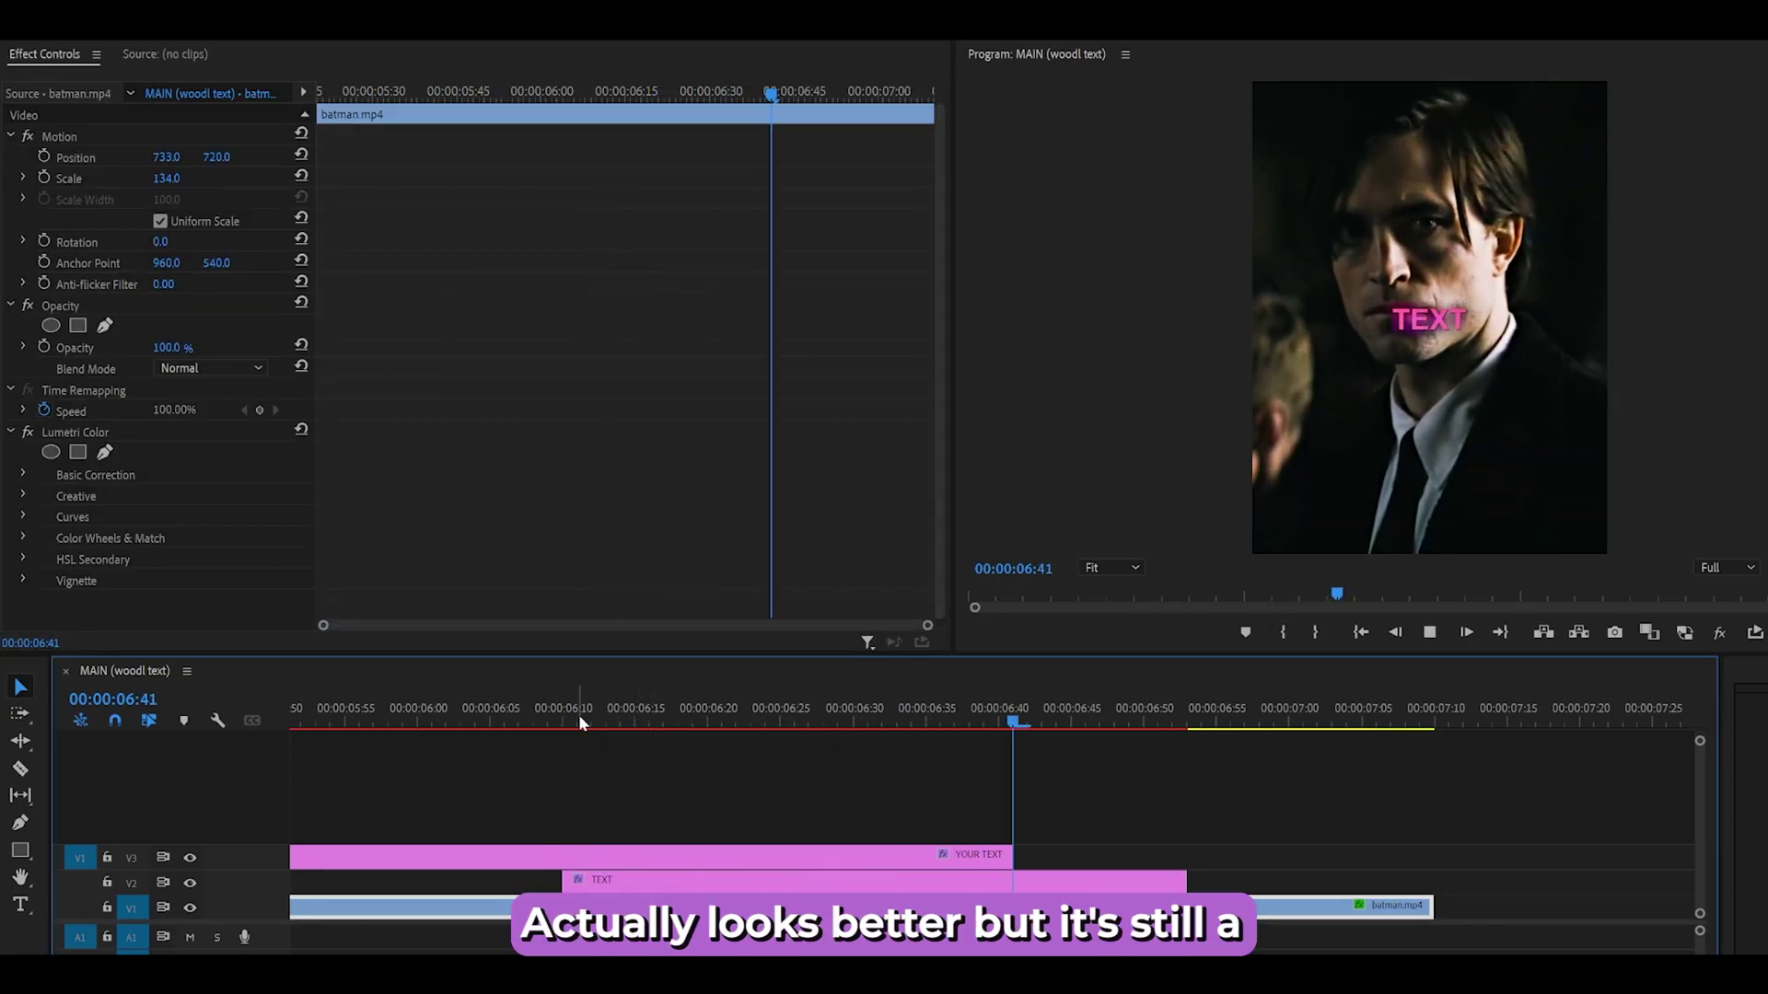
Step: Remove the TEXT clip's last mask path keyframe and move the middle one to about 00:00:06:49
{"action": "left_click_drag", "start_coordinate": [578, 723], "coordinate": [999, 728]}
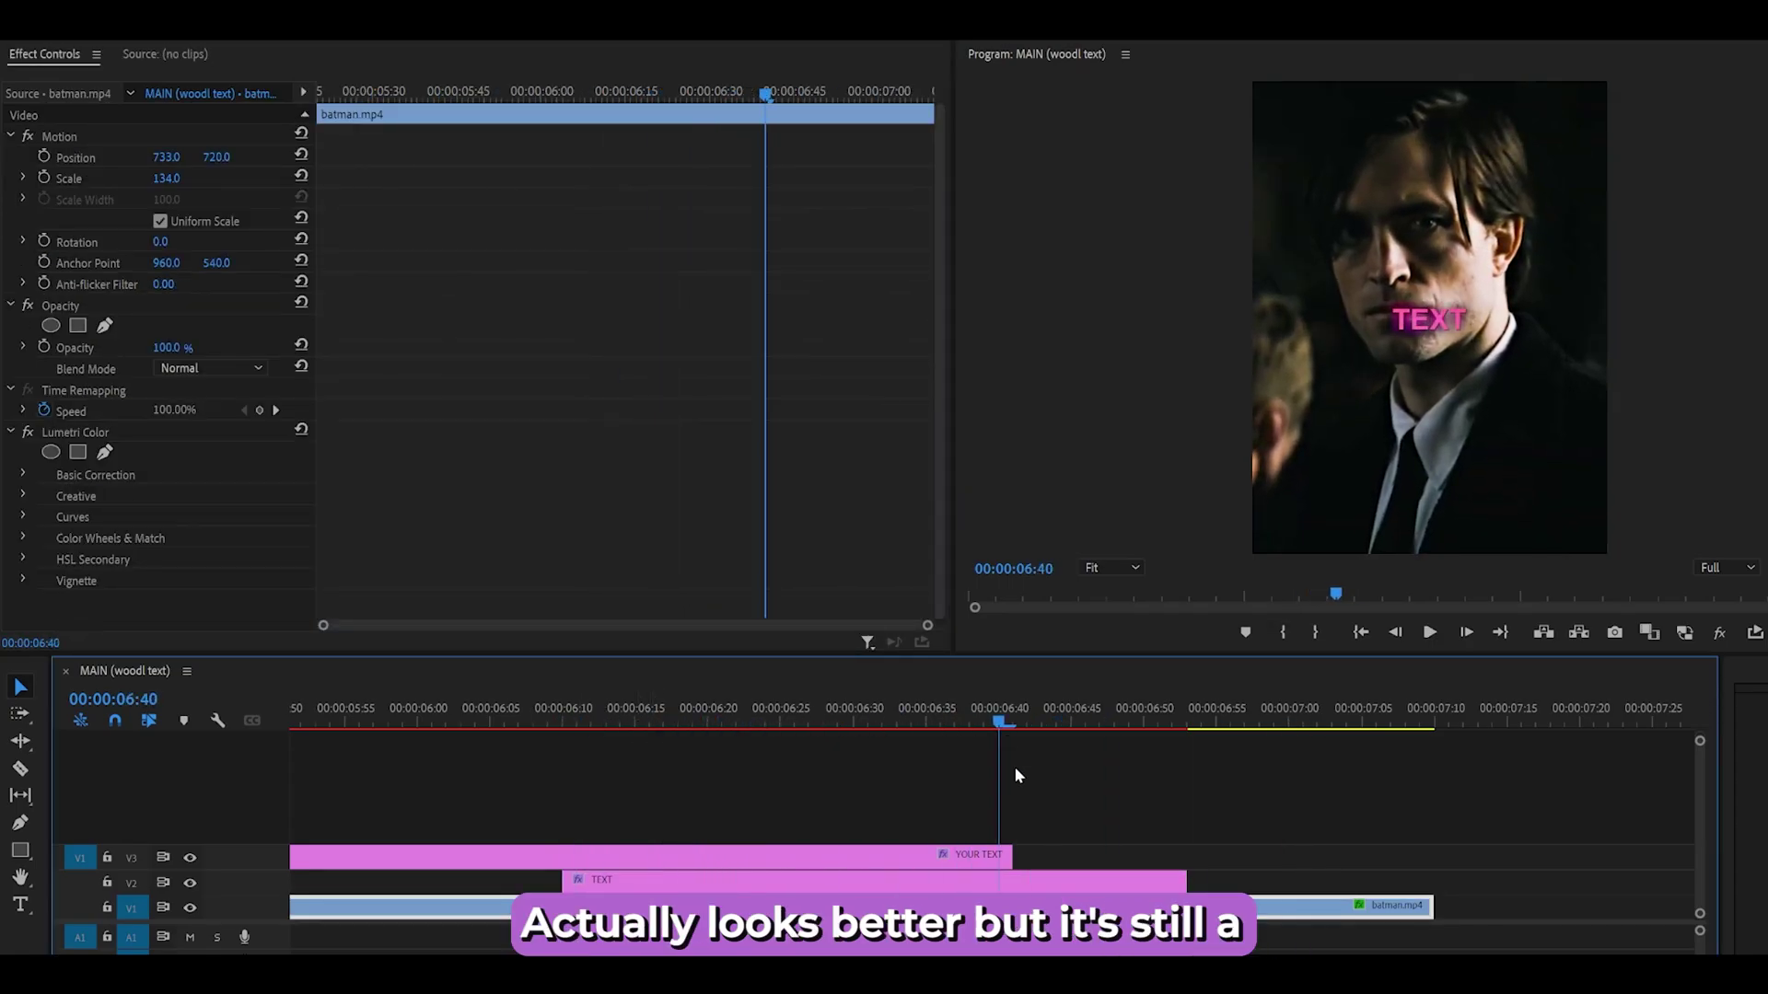
{"action": "left_click", "coordinate": [1028, 879]}
{"action": "scroll", "coordinate": [671, 467], "scroll_direction": "down", "scroll_amount": 2}
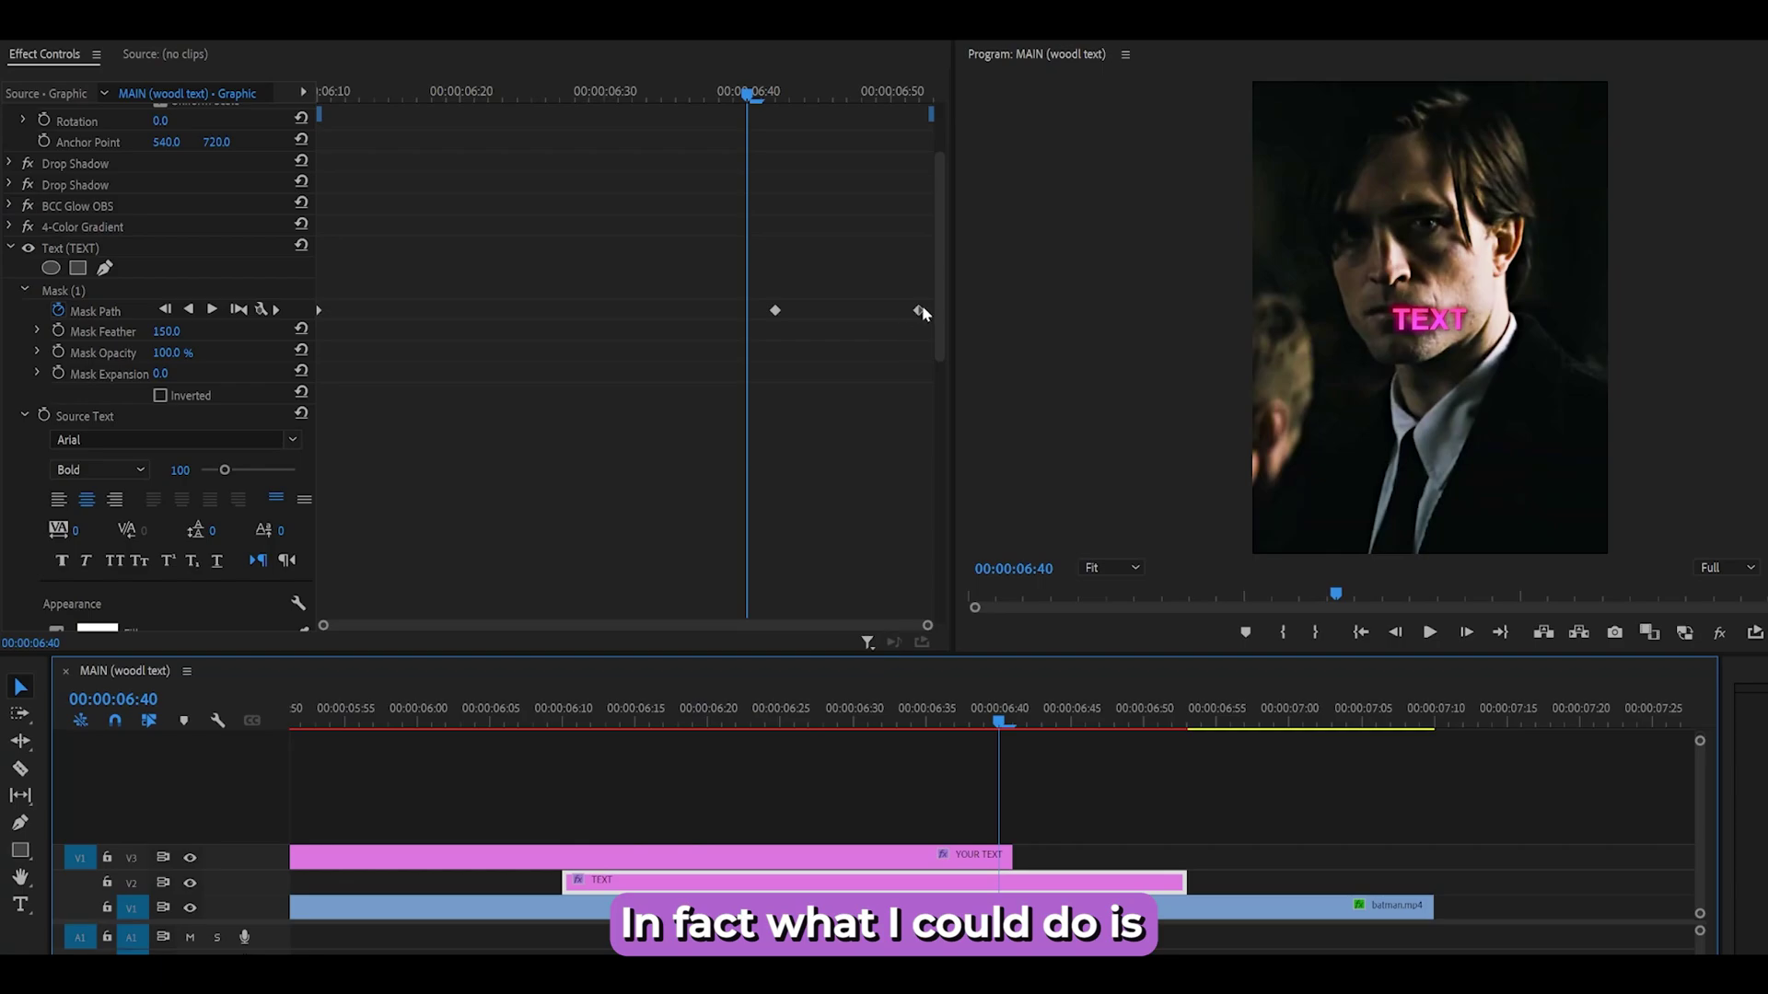
{"action": "left_click_drag", "start_coordinate": [775, 312], "coordinate": [882, 317]}
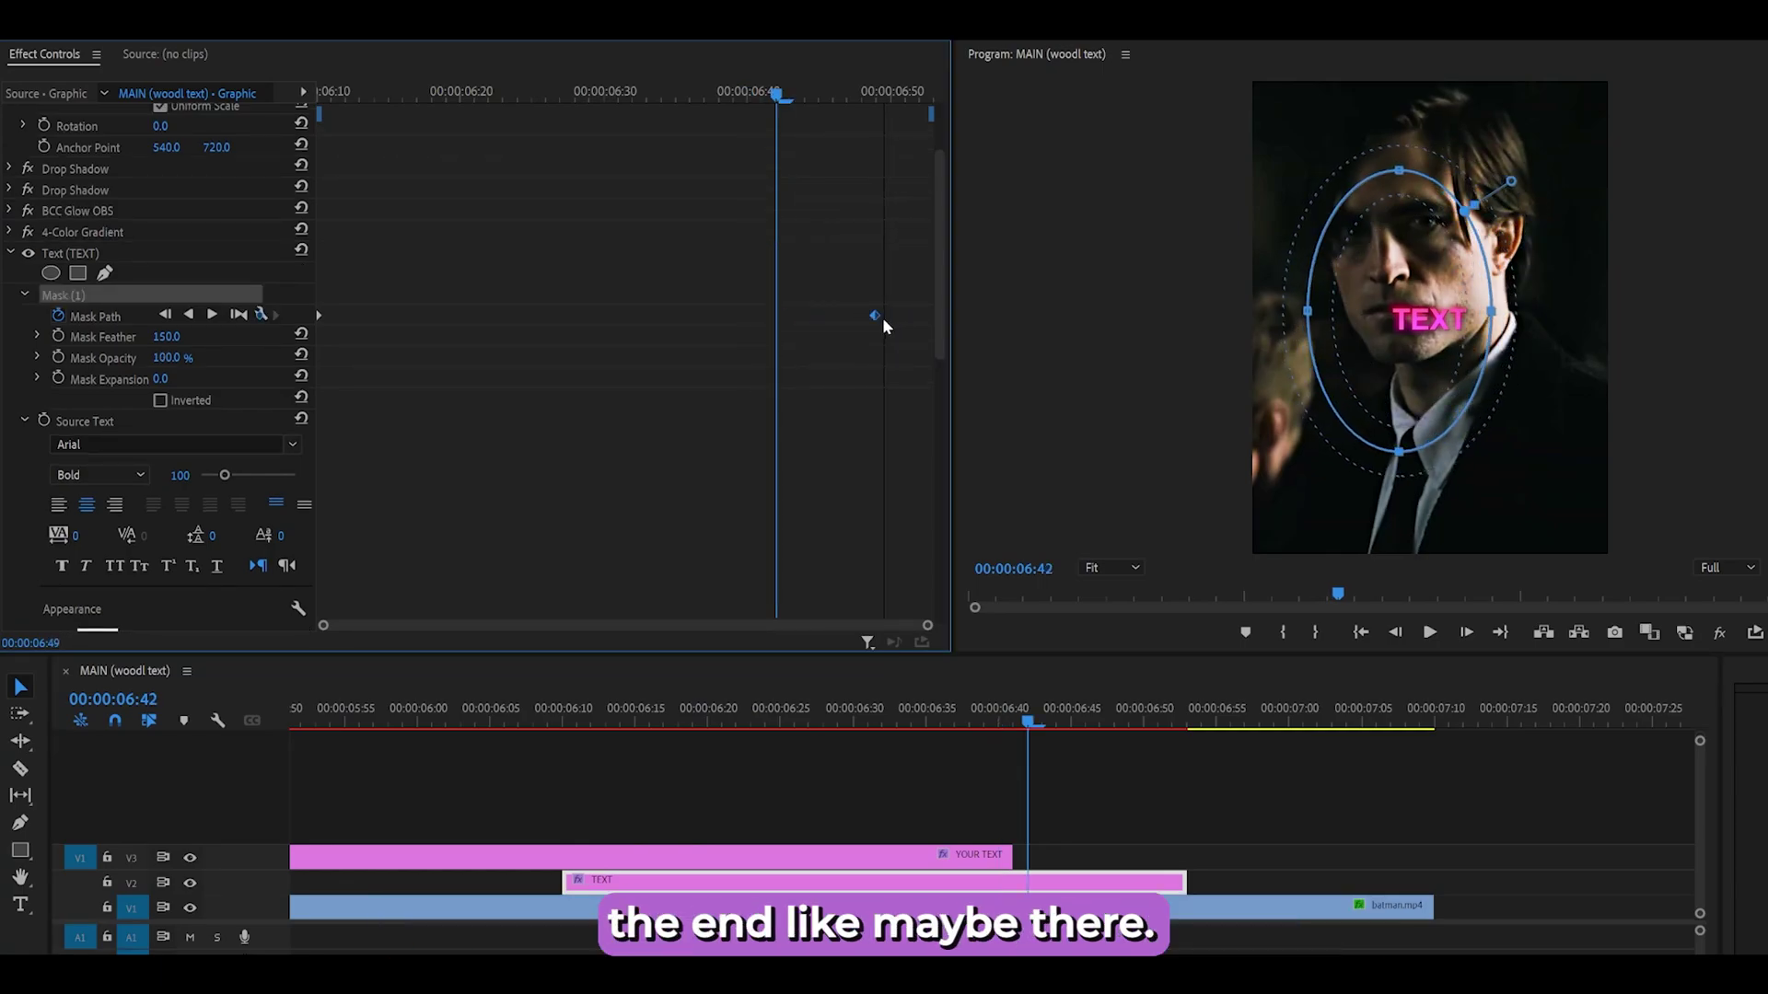
{"action": "left_click", "coordinate": [865, 428]}
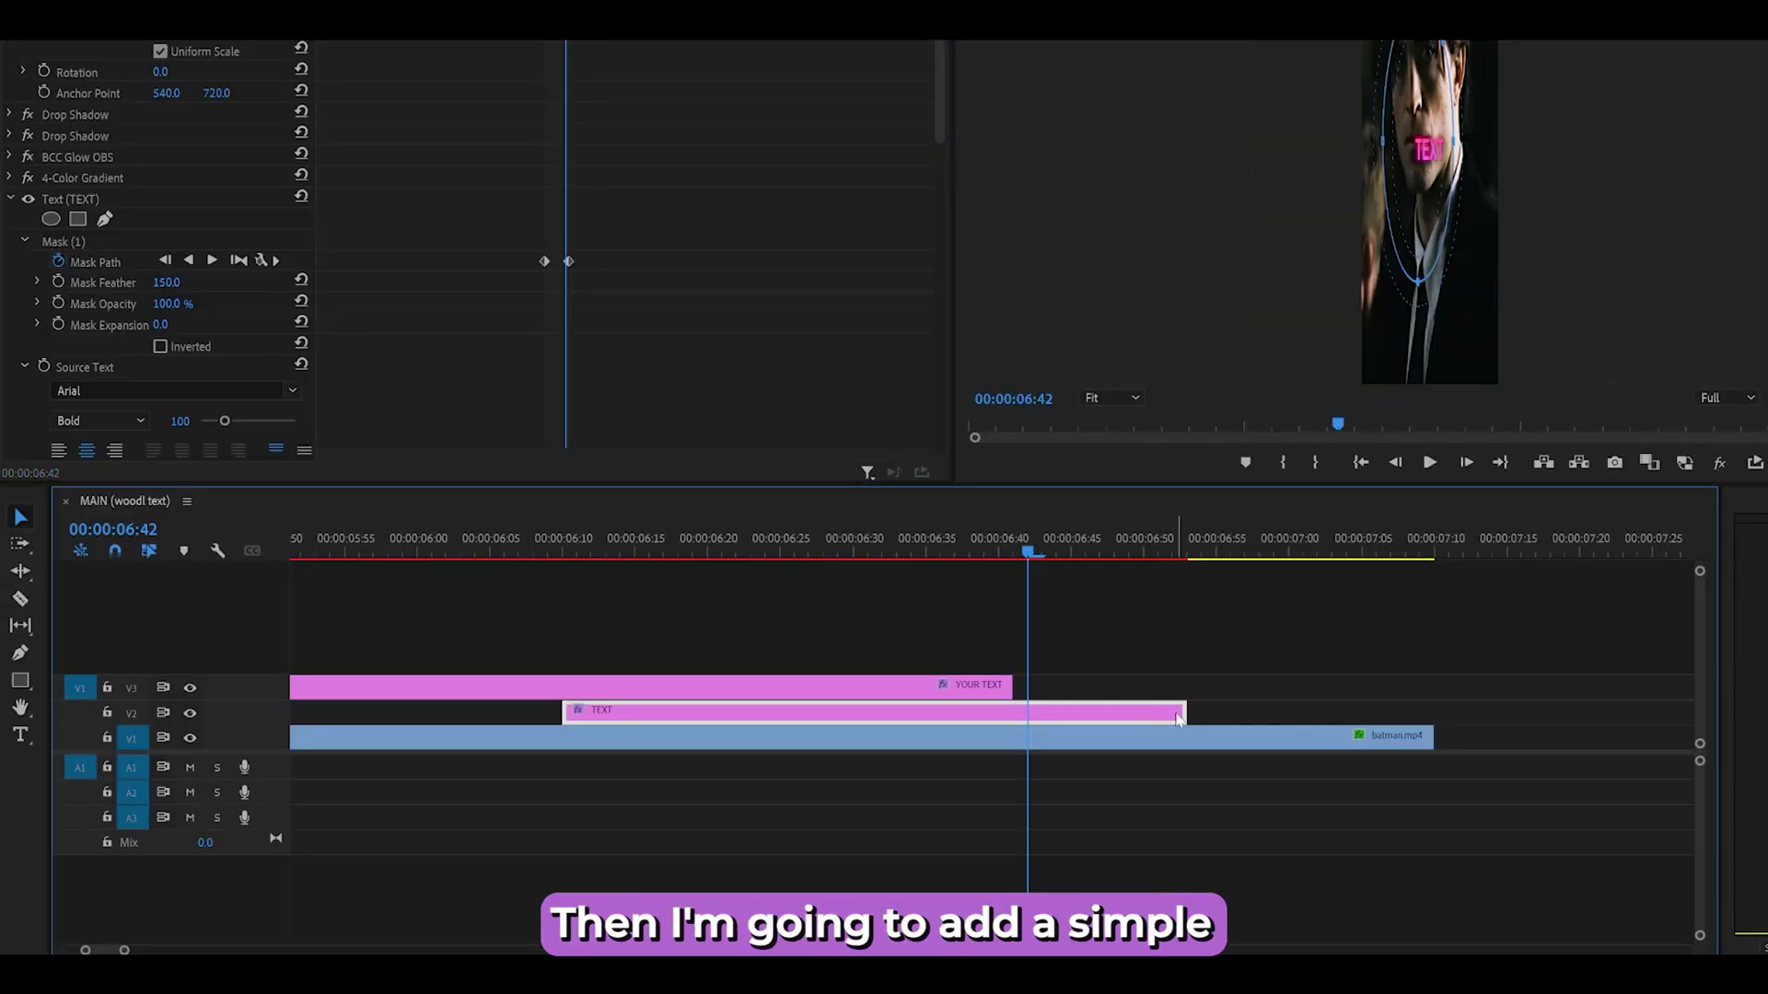
Step: Apply a Cross Dissolve to the end of the TEXT clip and set its duration to 12 frames
{"action": "right_click", "coordinate": [1183, 881]}
{"action": "left_click", "coordinate": [1255, 821]}
{"action": "double_click", "coordinate": [1099, 719]}
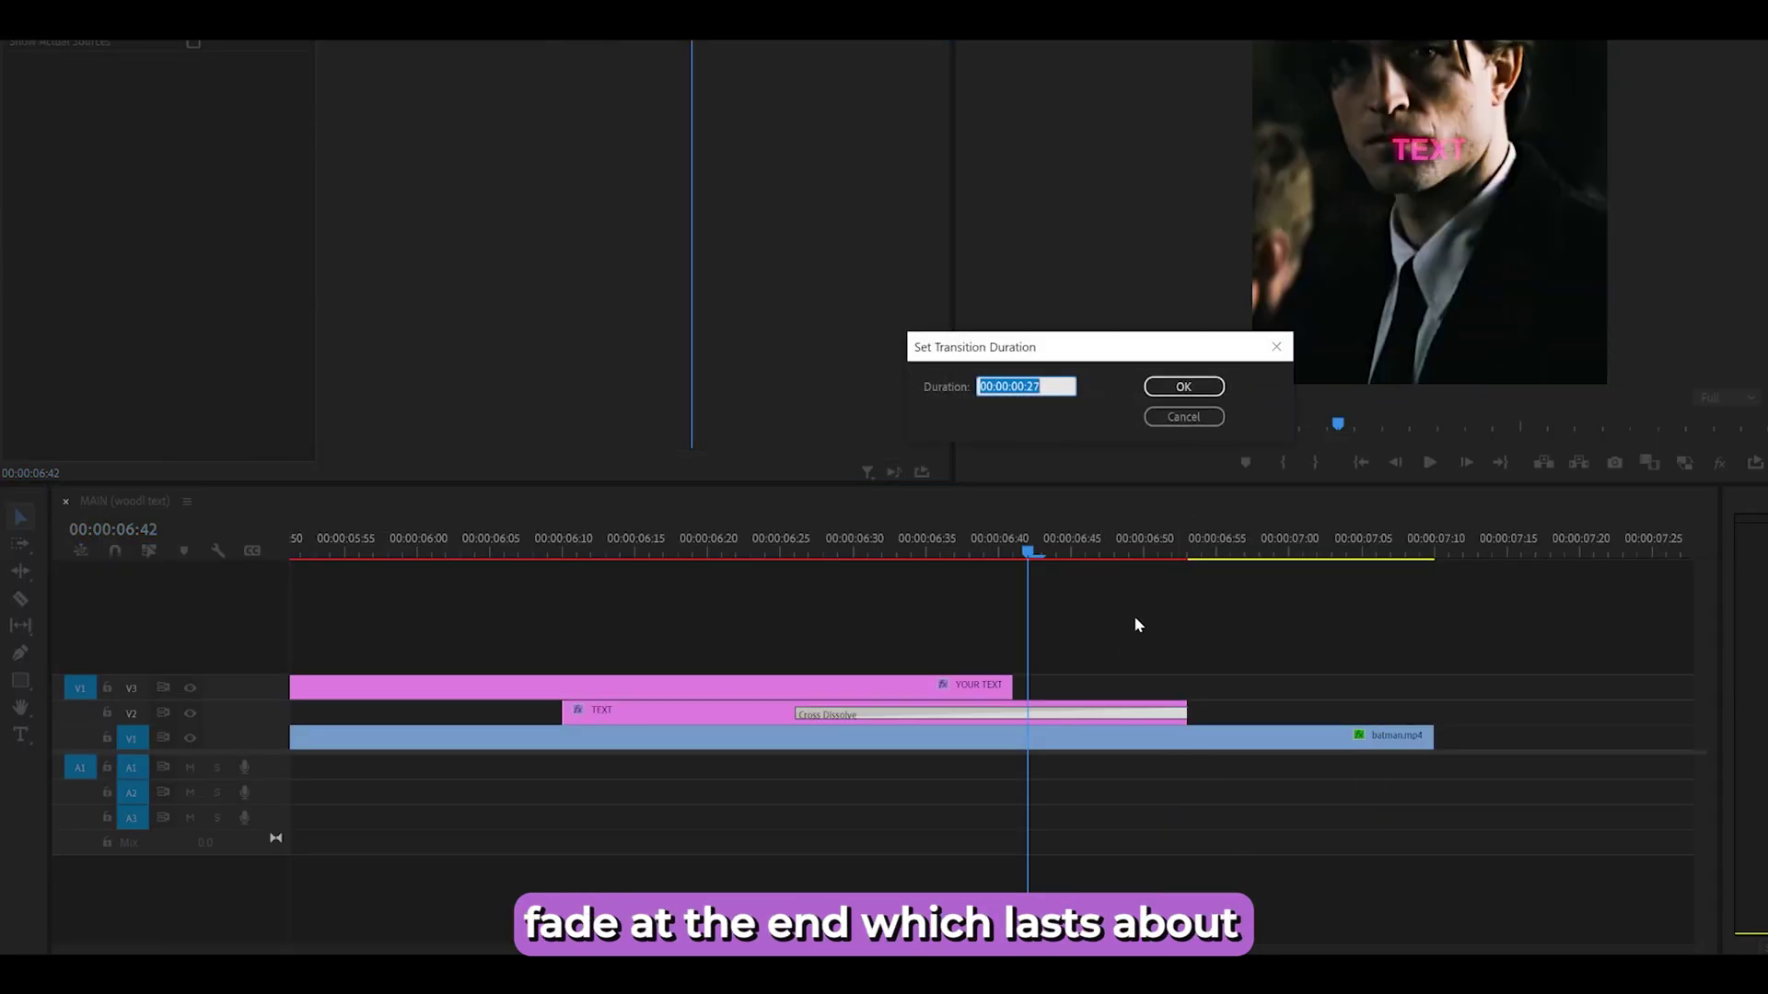
{"action": "type", "text": "12"}
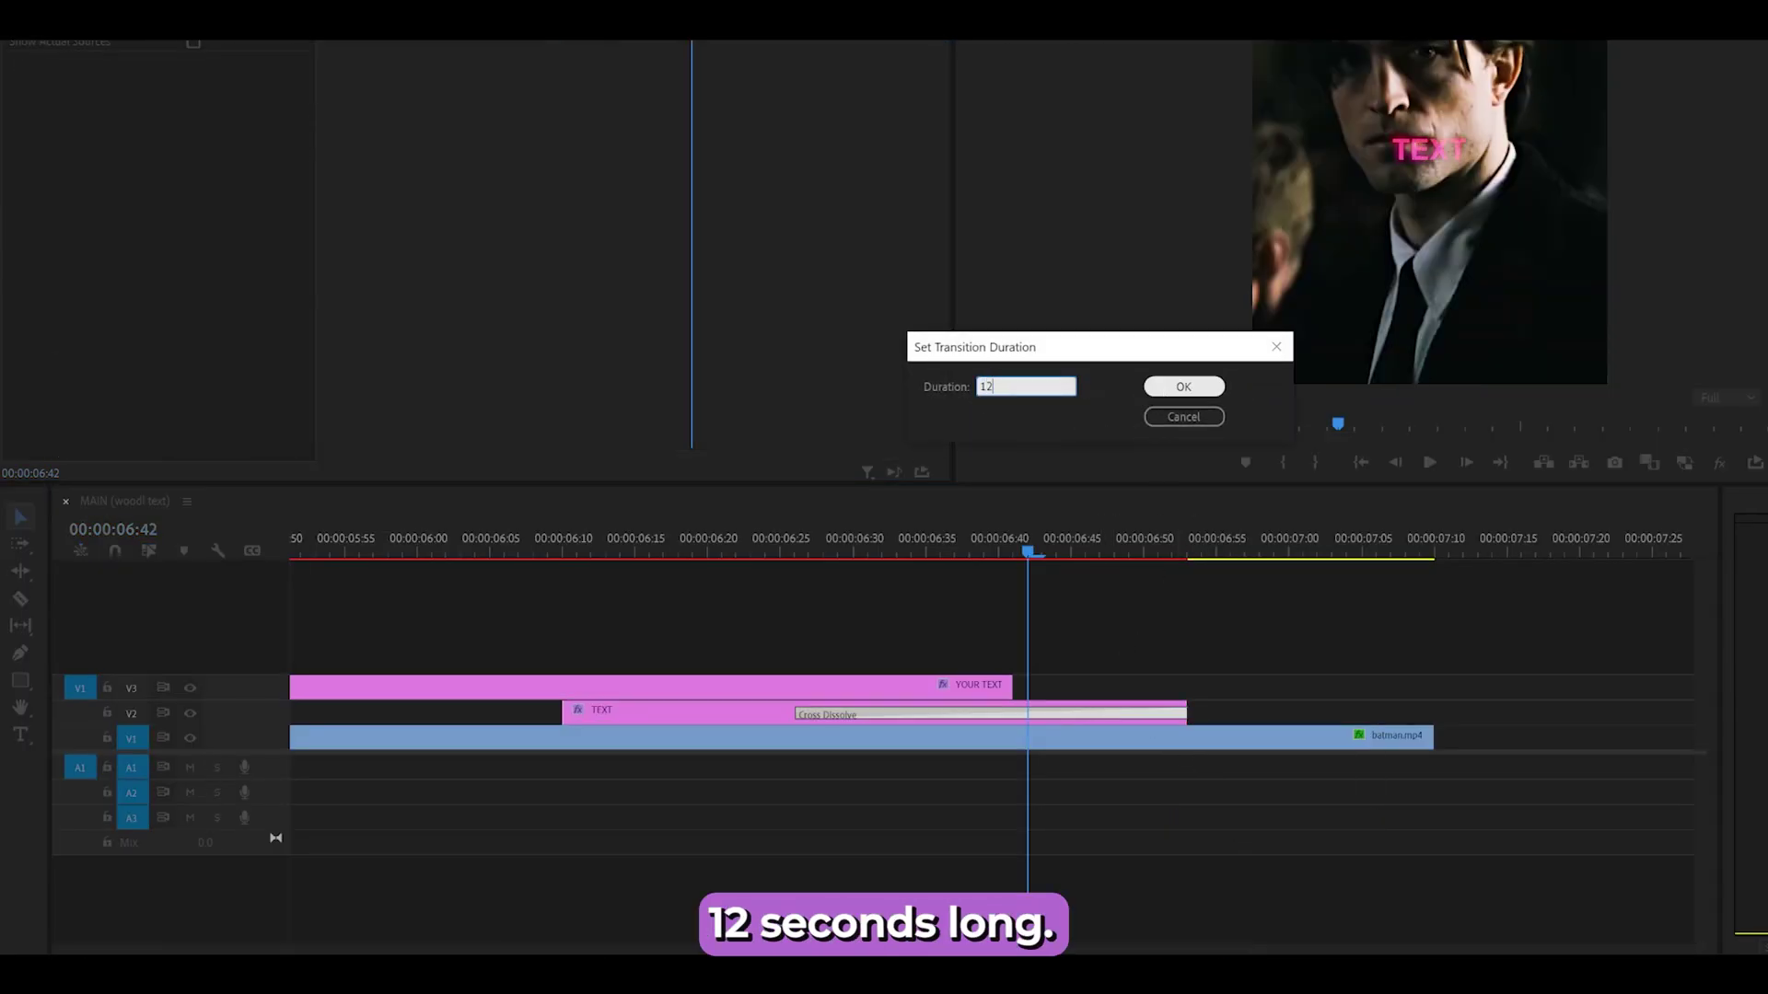
{"action": "left_click", "coordinate": [1166, 396]}
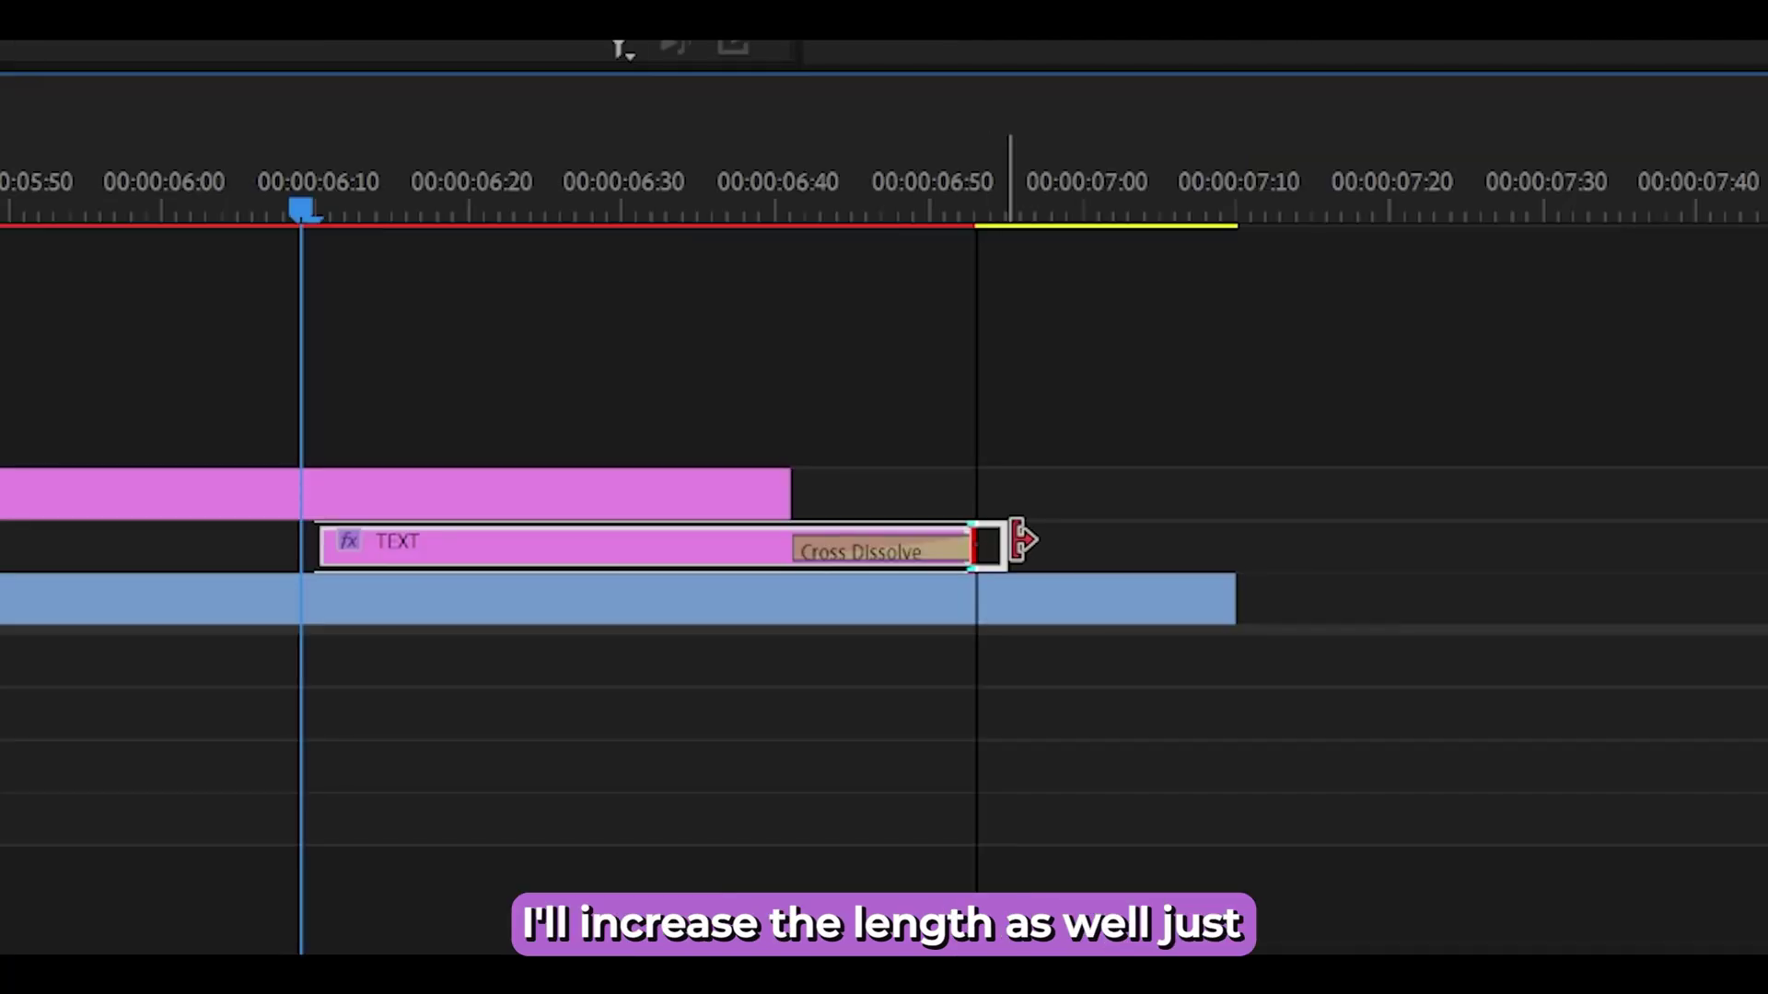
Step: Extend the TEXT clip's end to 00:00:07:00 and move its final mask path keyframe to about 00:00:06:52
{"action": "left_click_drag", "start_coordinate": [1014, 540], "coordinate": [1082, 548]}
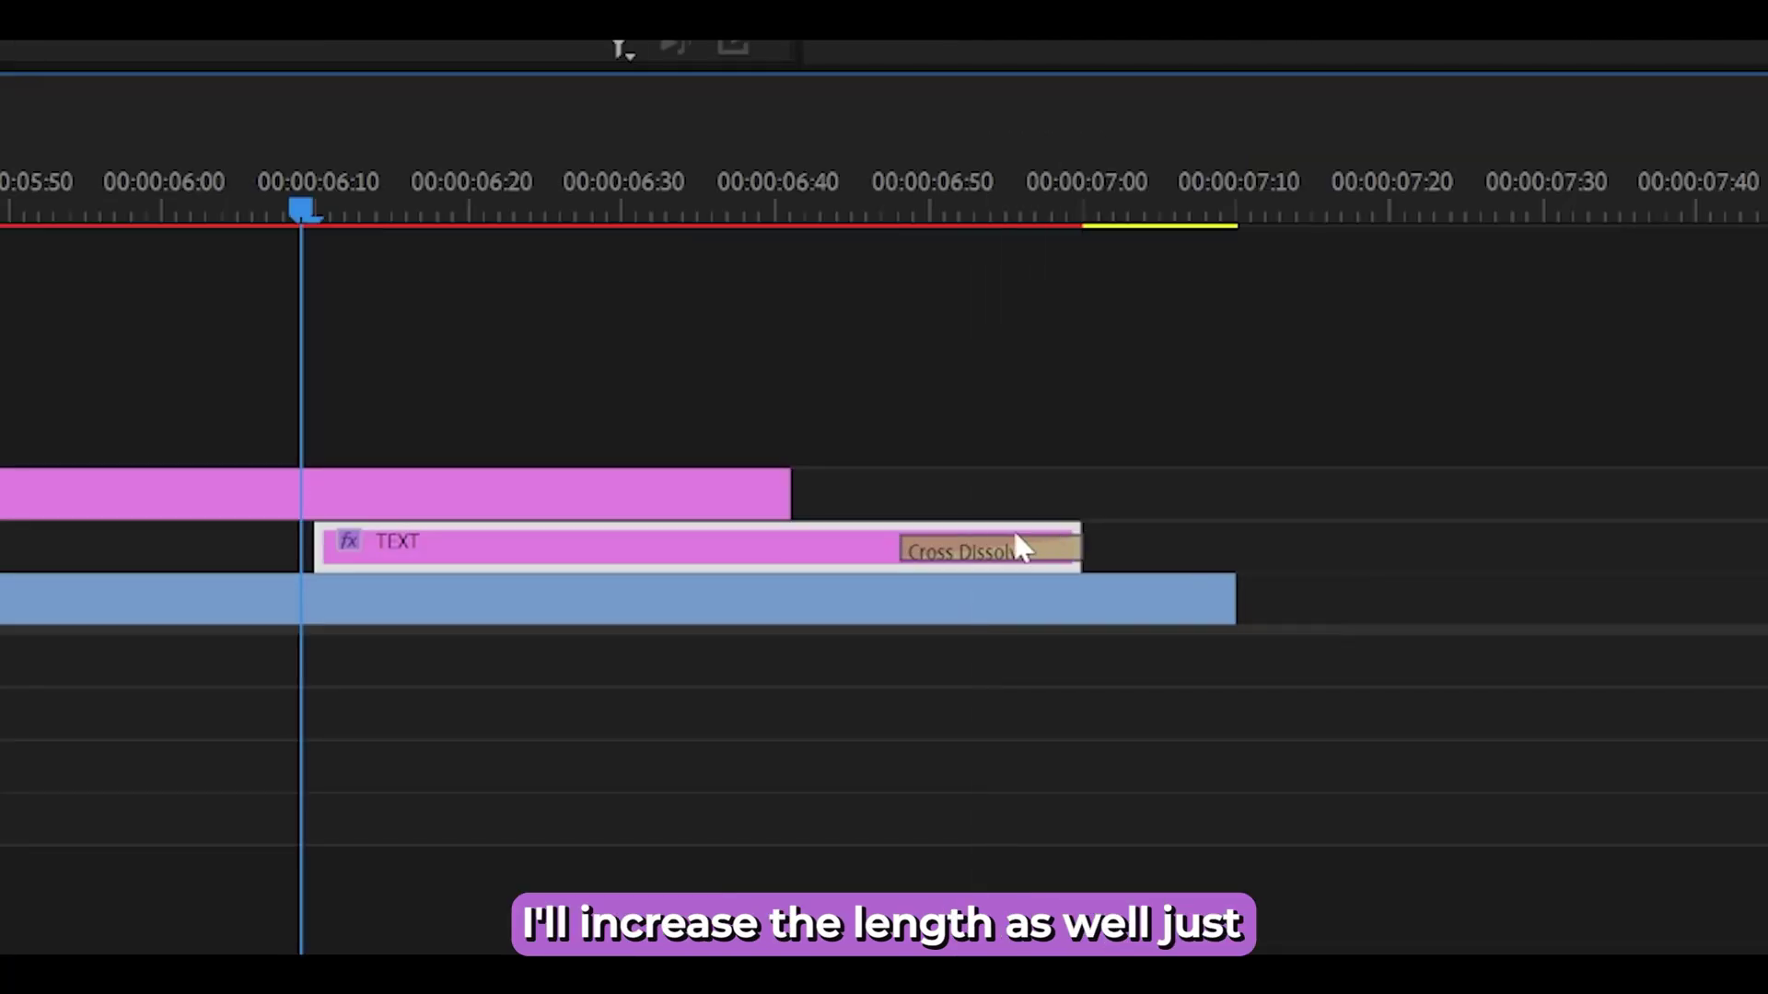
{"action": "left_click", "coordinate": [898, 414]}
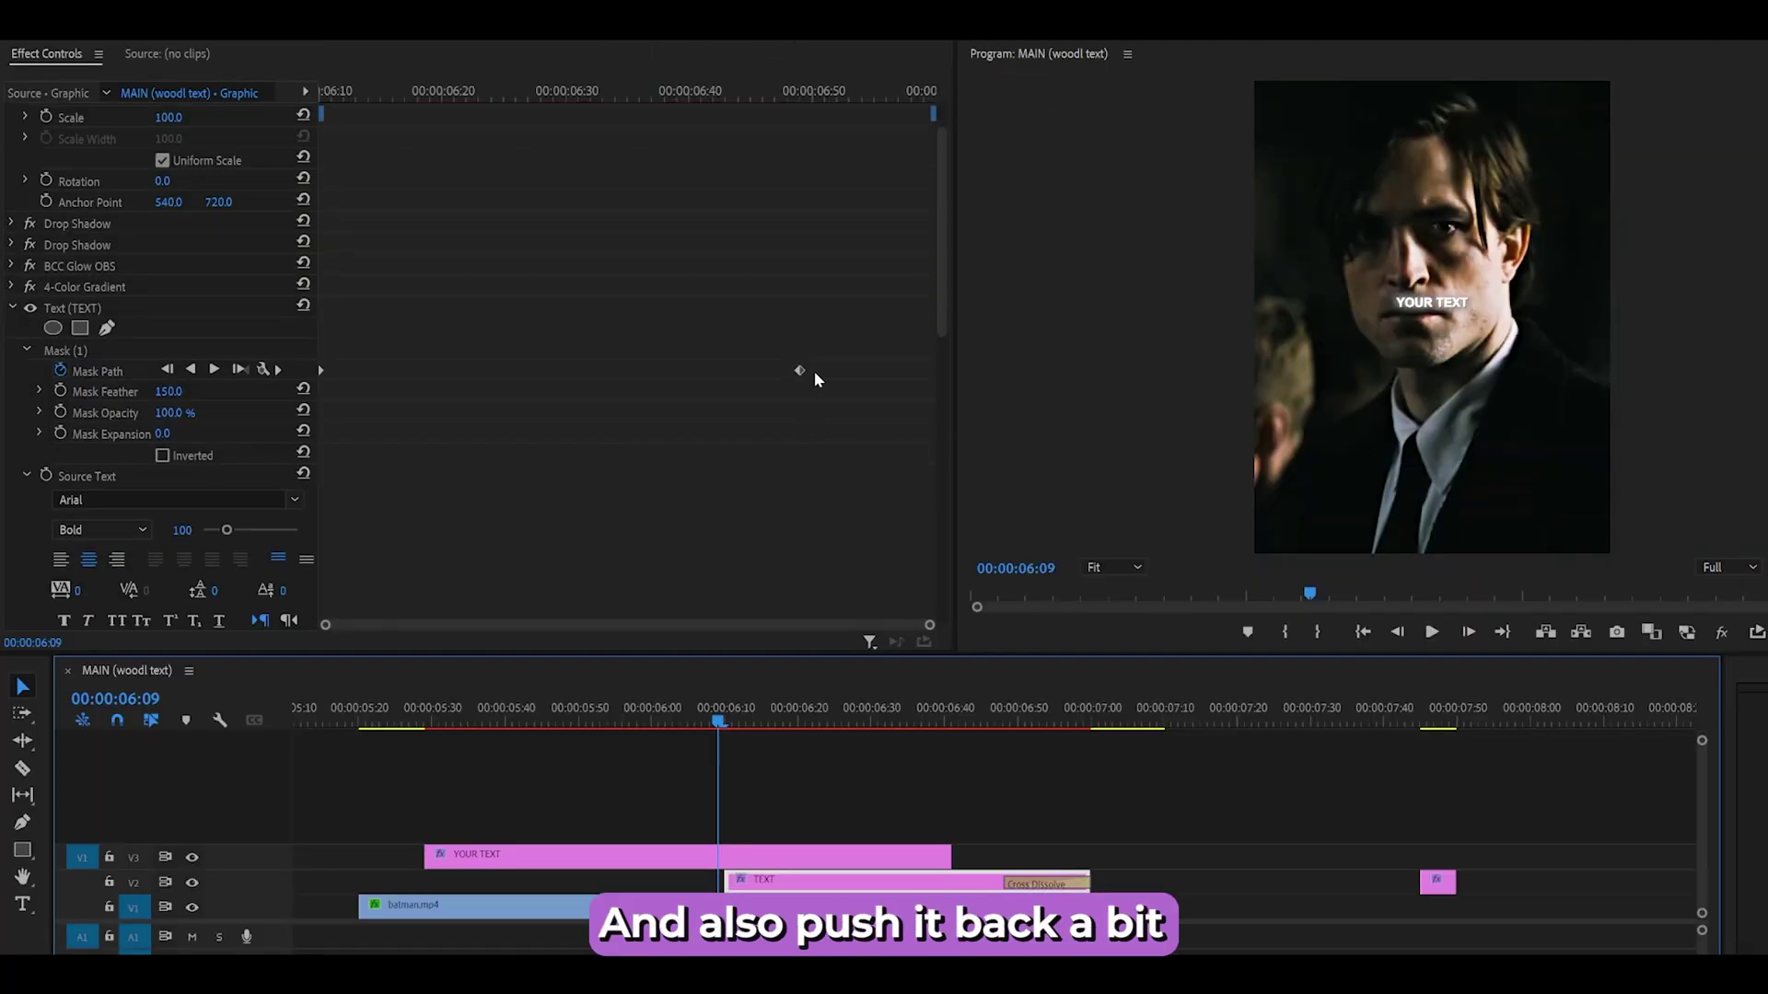
{"action": "left_click_drag", "start_coordinate": [799, 370], "coordinate": [835, 372]}
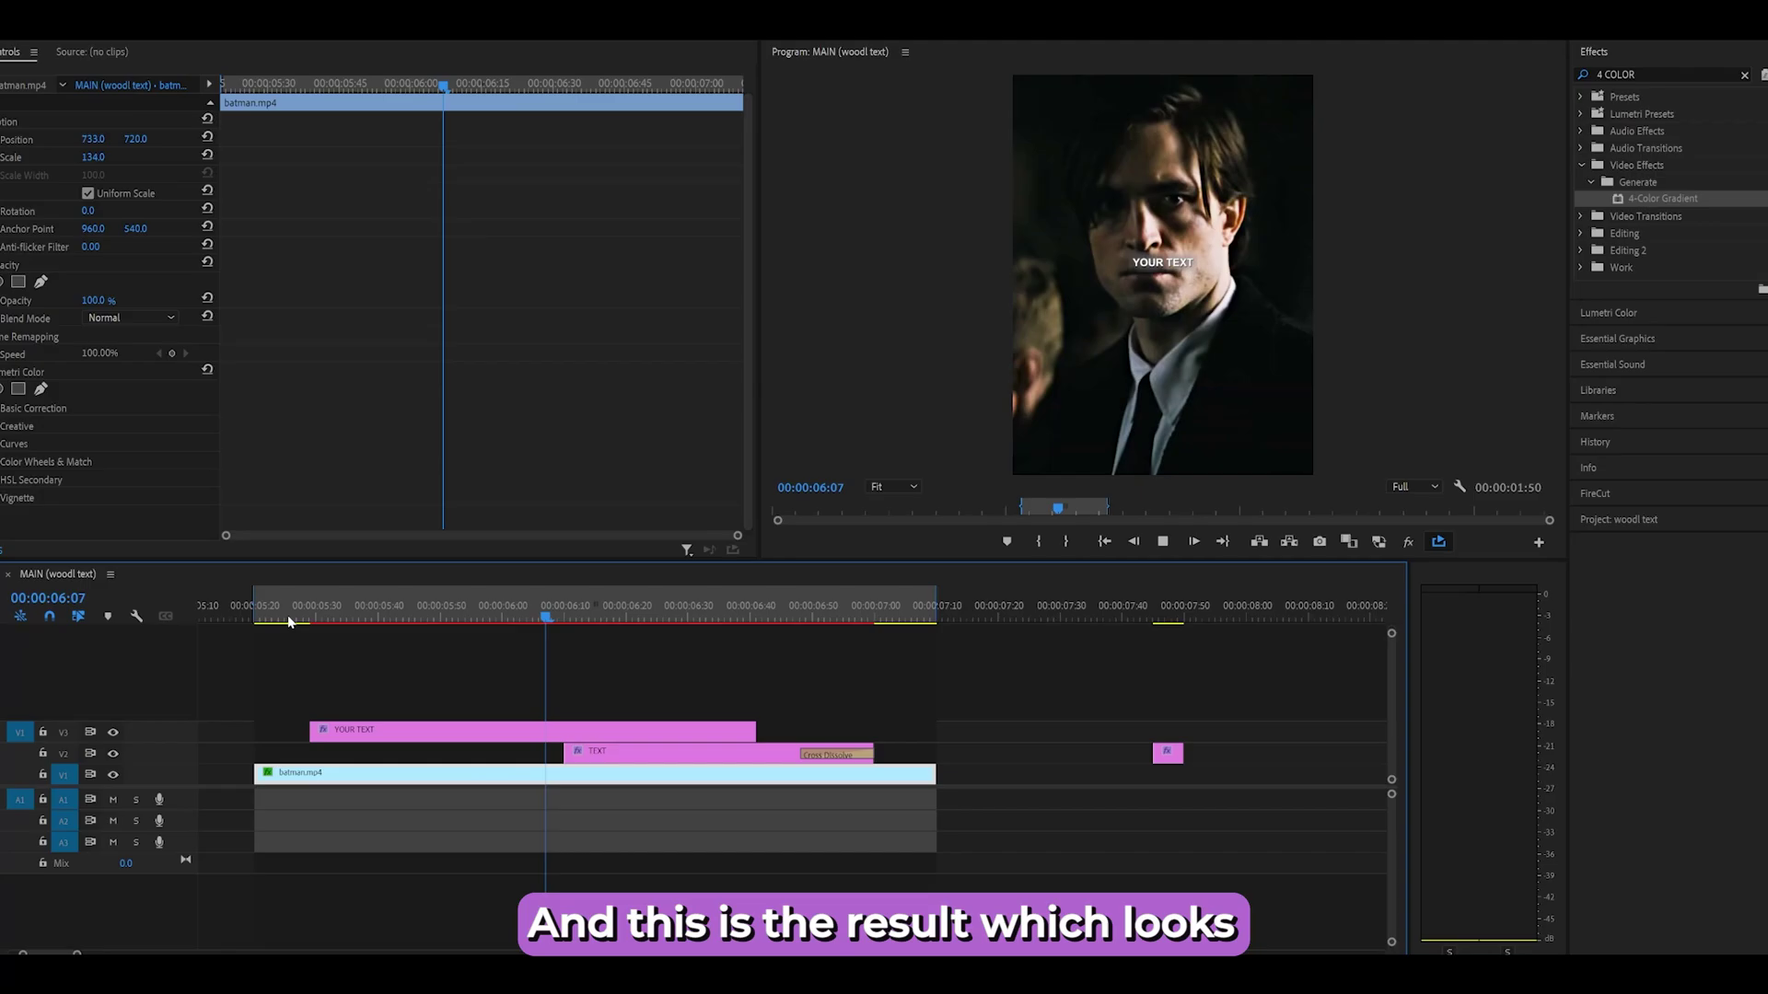